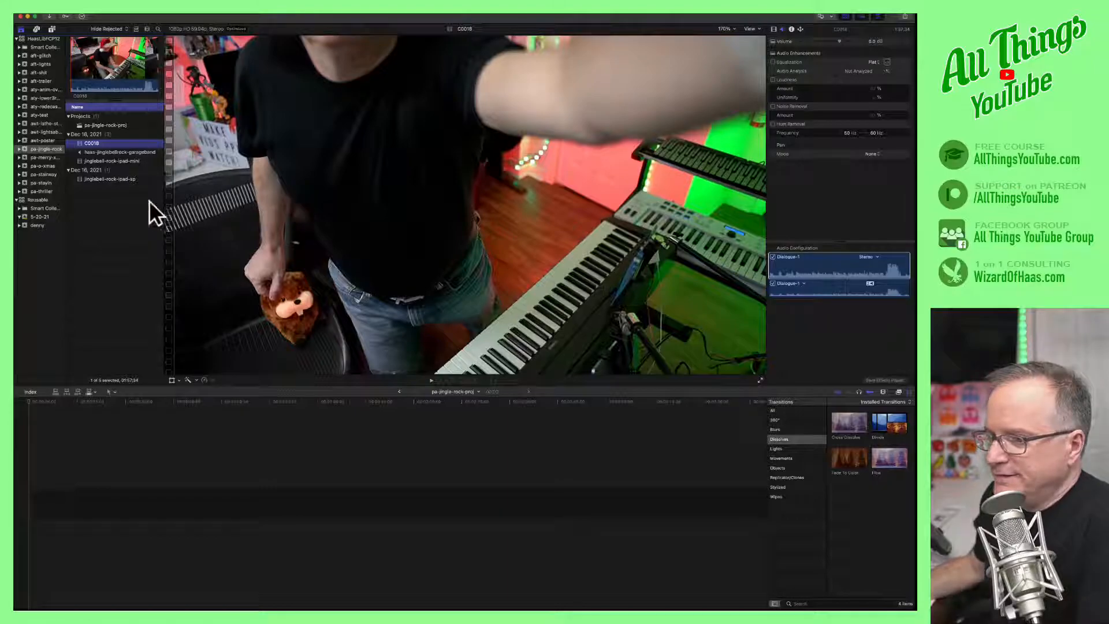
# Preview the C0018, jinglebell-rock-ipad-mini and jinglebell-rock-ipad-sp clips in the pa-jingle-rock event.
pyautogui.click(90, 158)
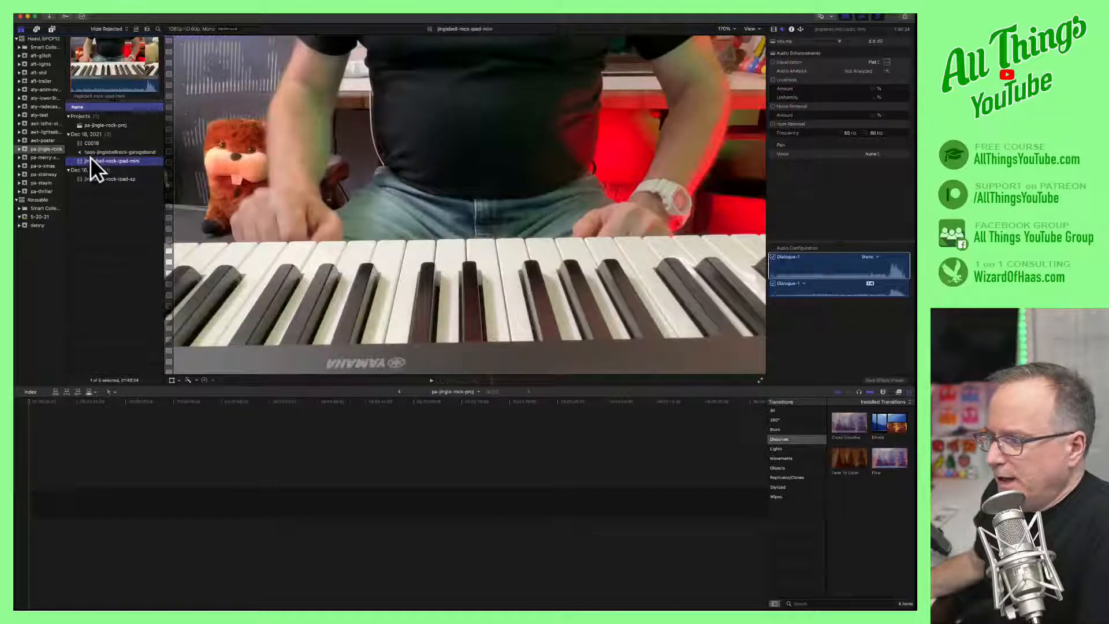
pyautogui.click(89, 179)
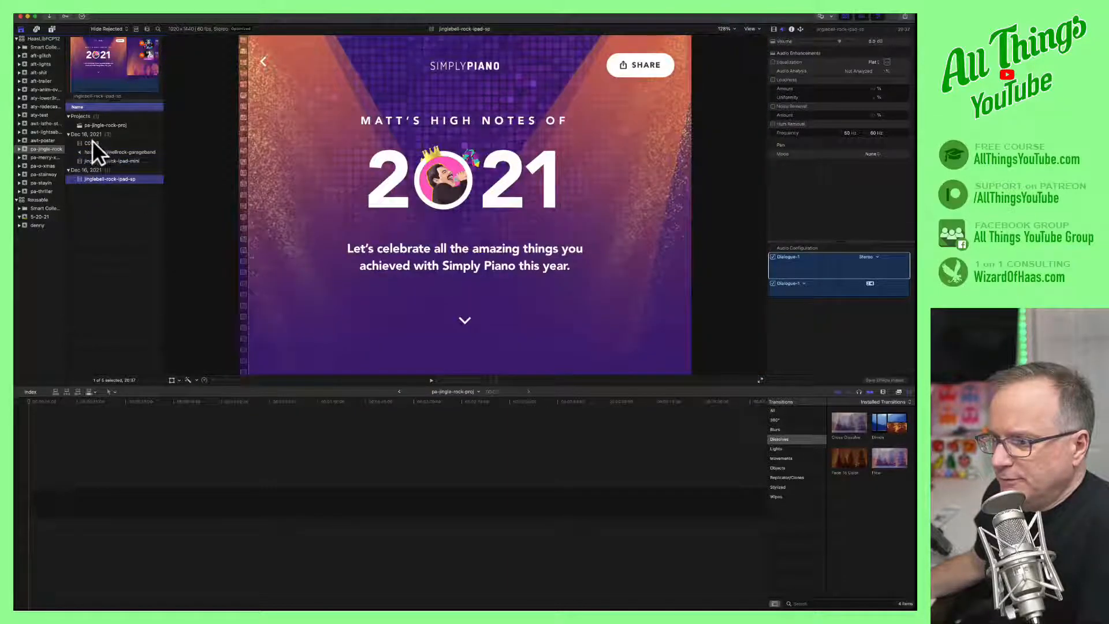
pyautogui.click(92, 140)
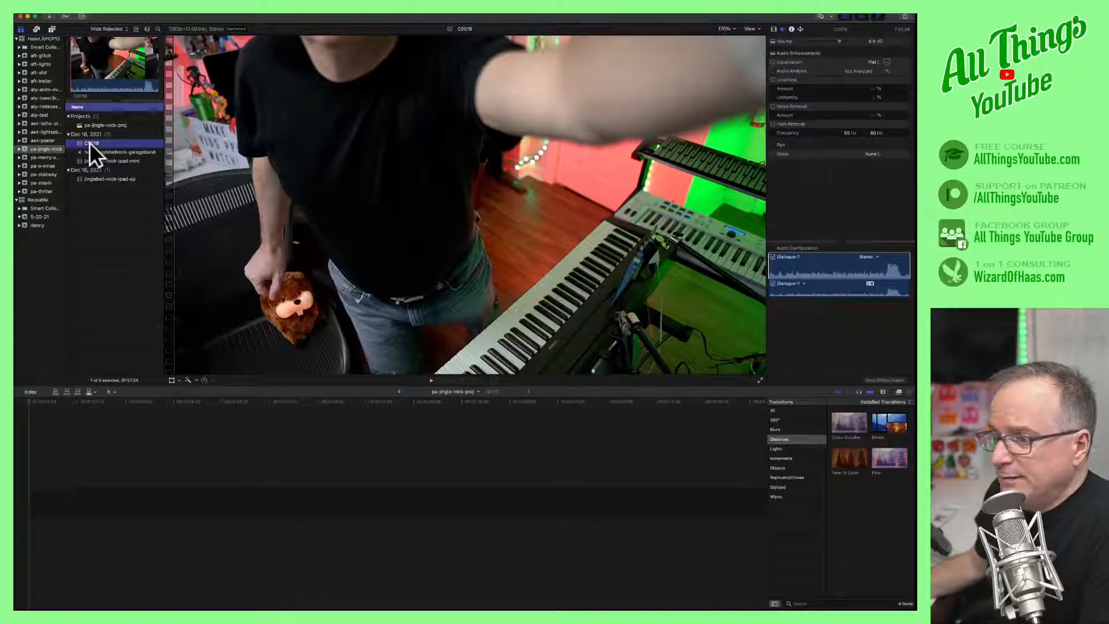
pyautogui.click(88, 159)
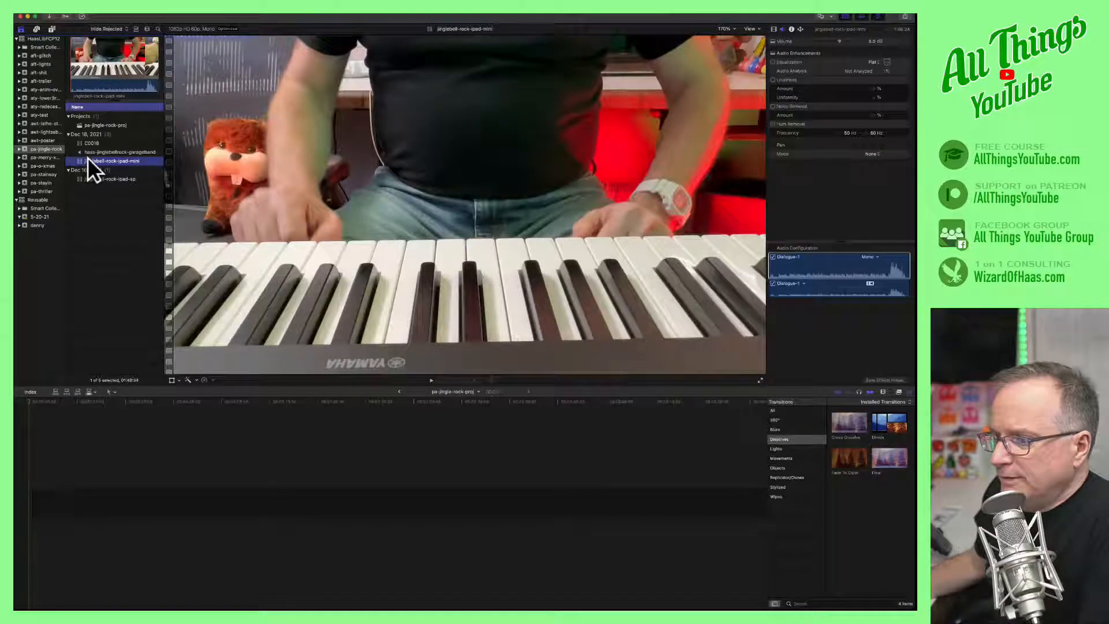
# Move the jinglebell-rock-ipad-sp clip to the trash and confirm the media deletion.
pyautogui.click(87, 178)
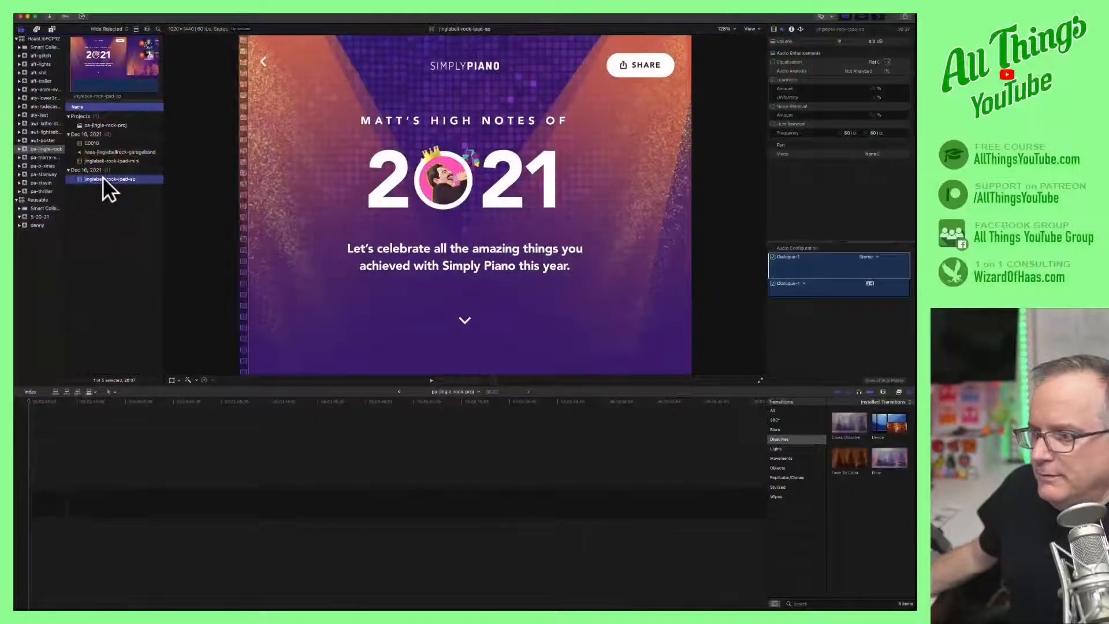
pyautogui.rightClick(103, 178)
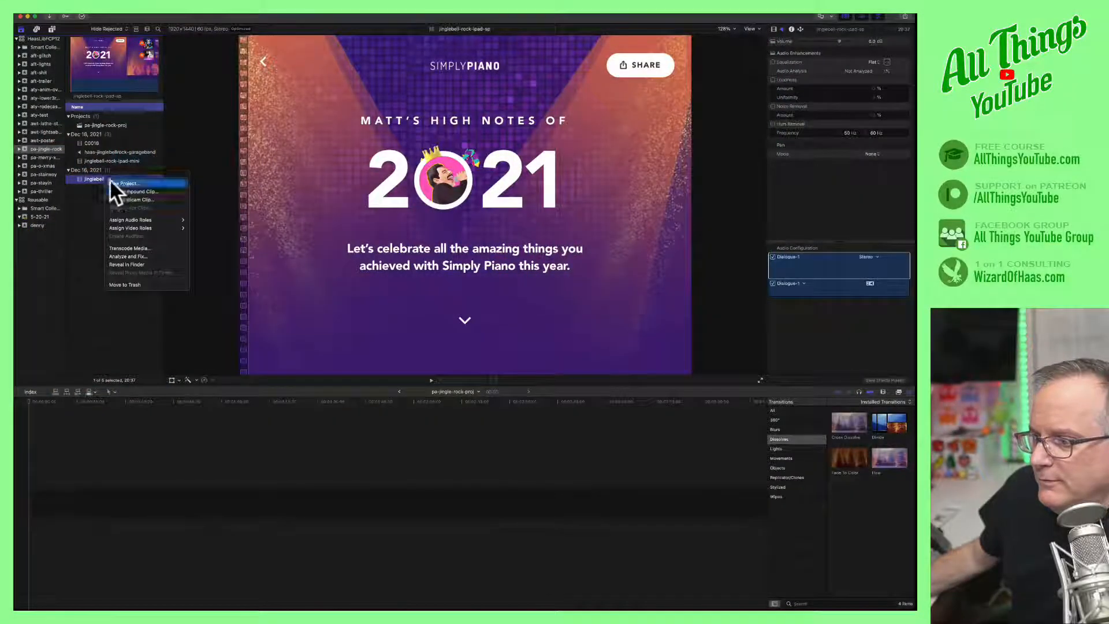
pyautogui.click(114, 285)
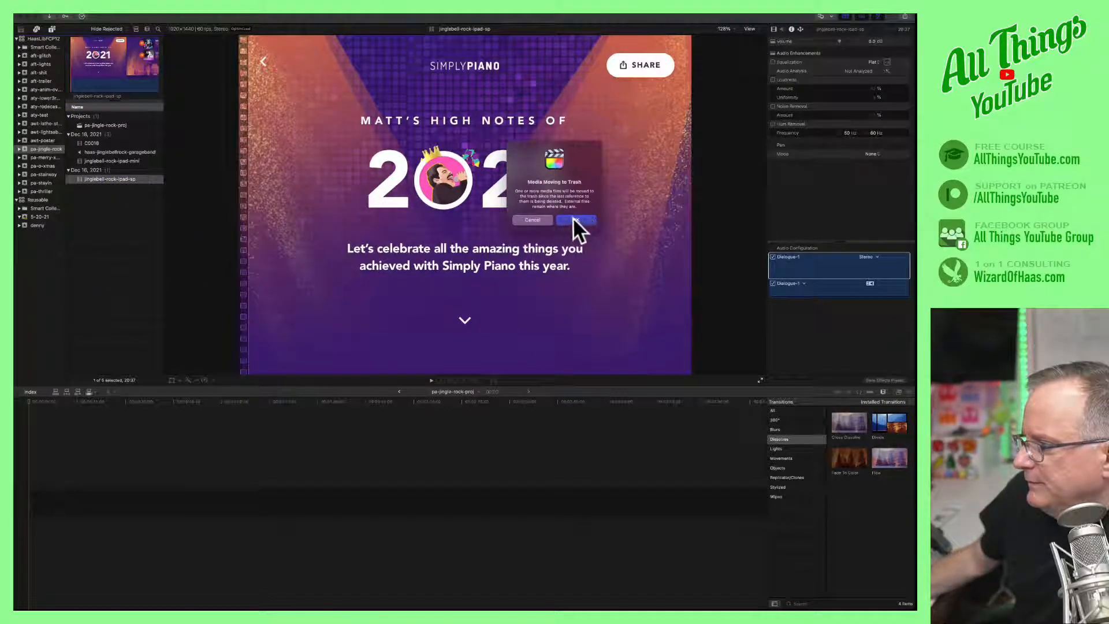
pyautogui.click(571, 218)
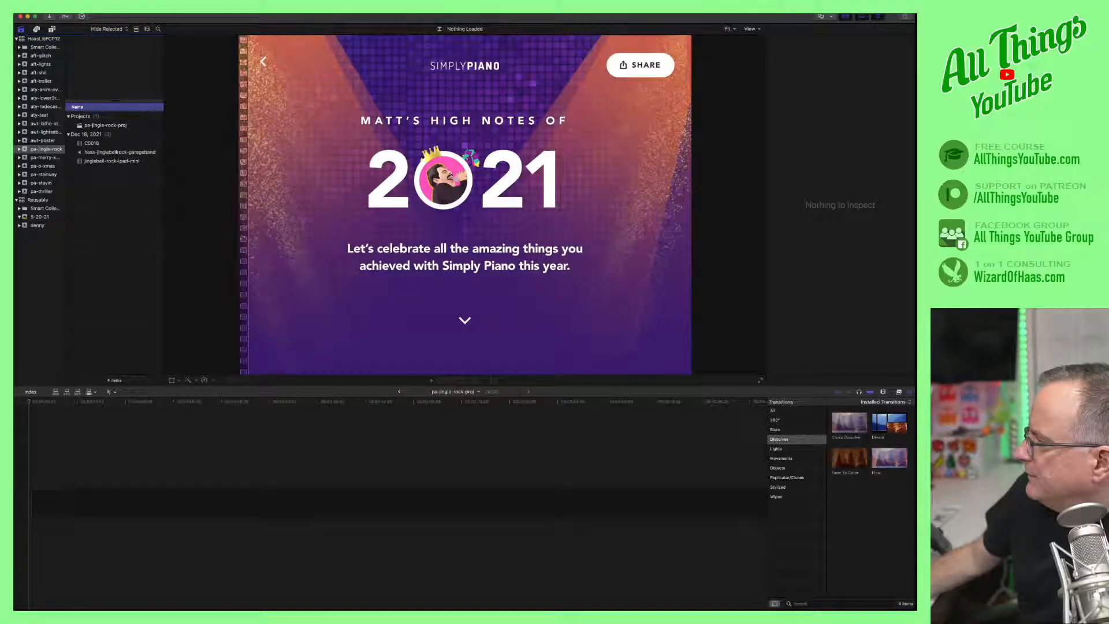
# Switch to Finder and move RPReplay_Final1639849031.MP4 from Downloads into the pa-jinglebellrock folder, arranging both windows so they are visible.
pyautogui.press('super+Tab')
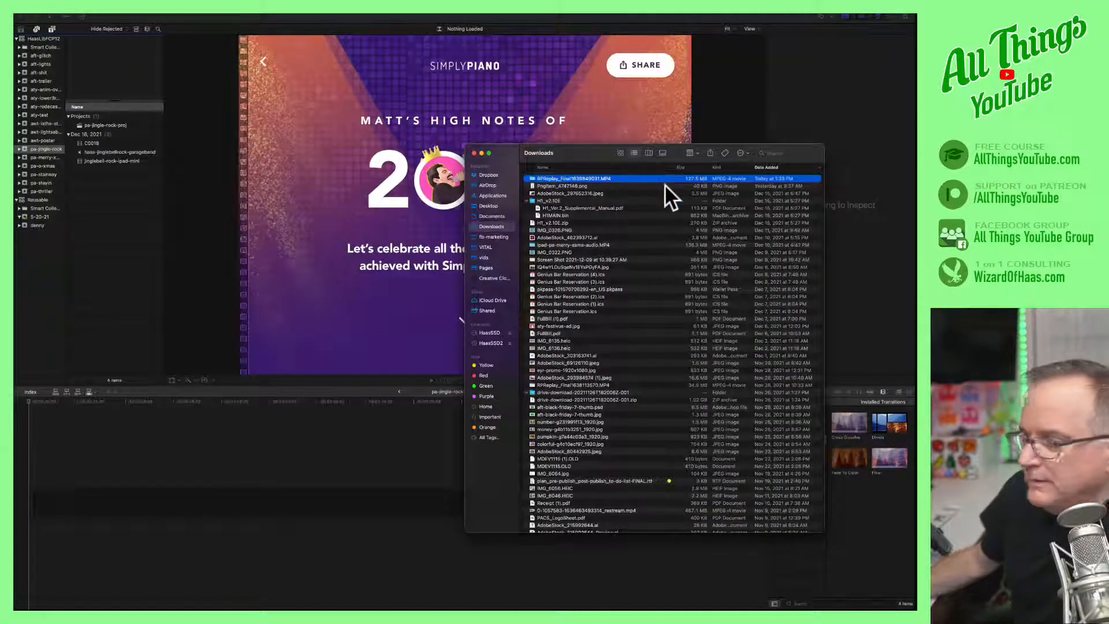
pyautogui.moveTo(603, 151); pyautogui.dragTo(477, 165)
pyautogui.moveTo(916, 102); pyautogui.dragTo(632, 109)
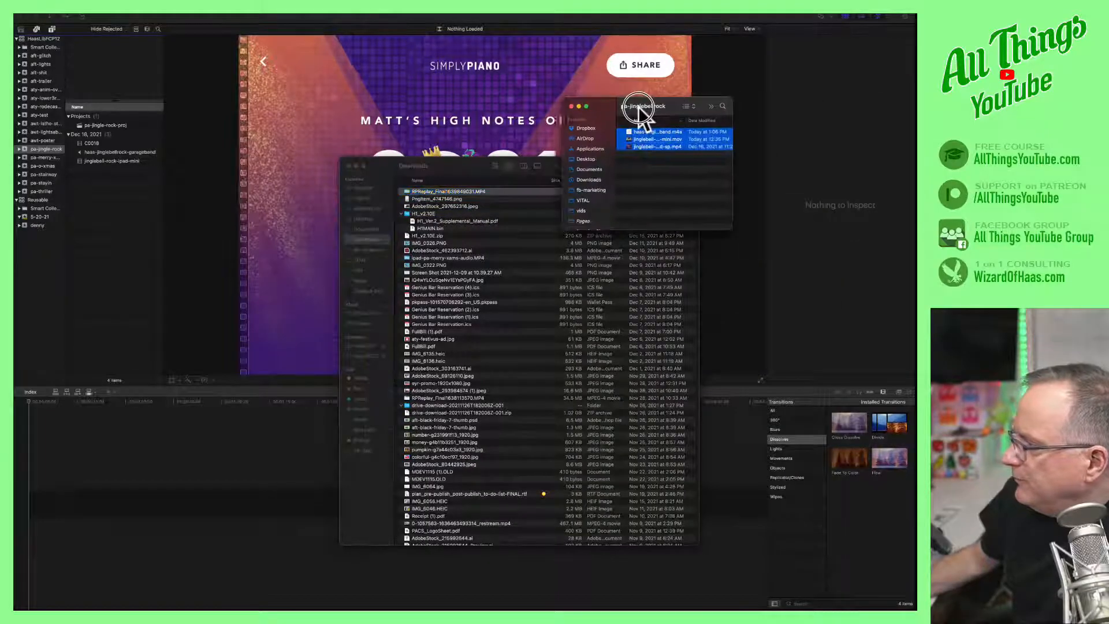
pyautogui.moveTo(730, 229); pyautogui.dragTo(798, 242)
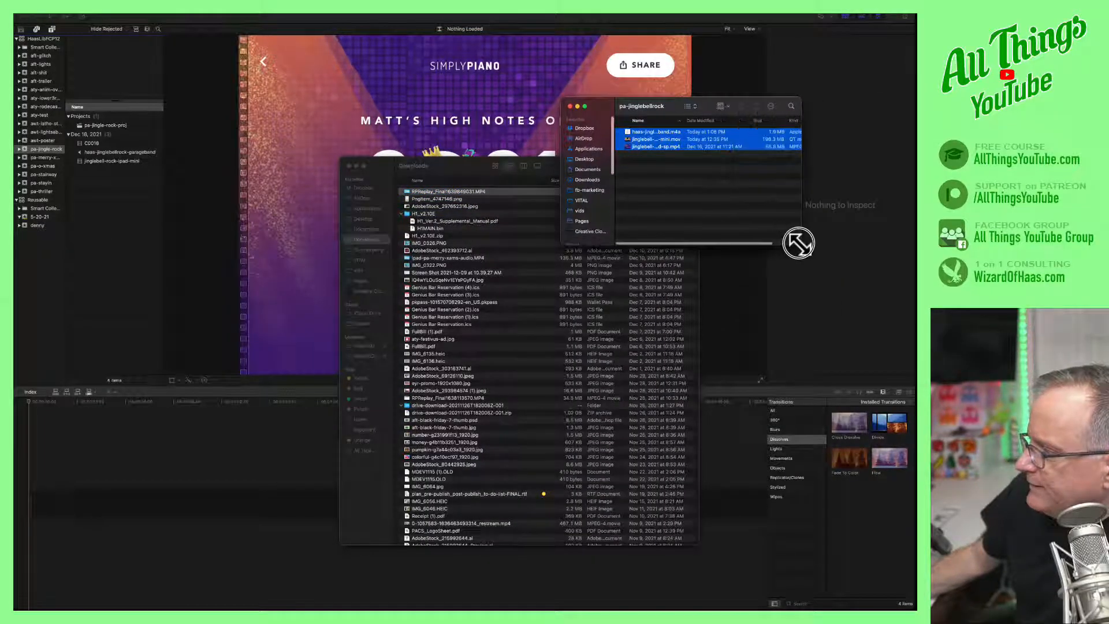
pyautogui.moveTo(684, 119); pyautogui.dragTo(716, 120)
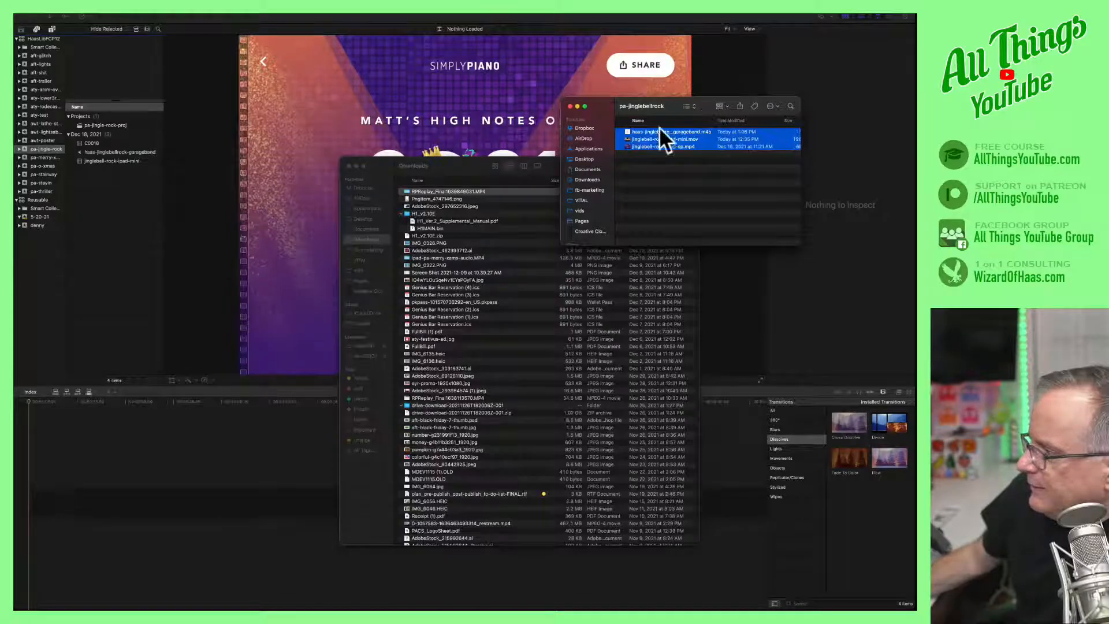
pyautogui.moveTo(431, 189); pyautogui.dragTo(642, 181)
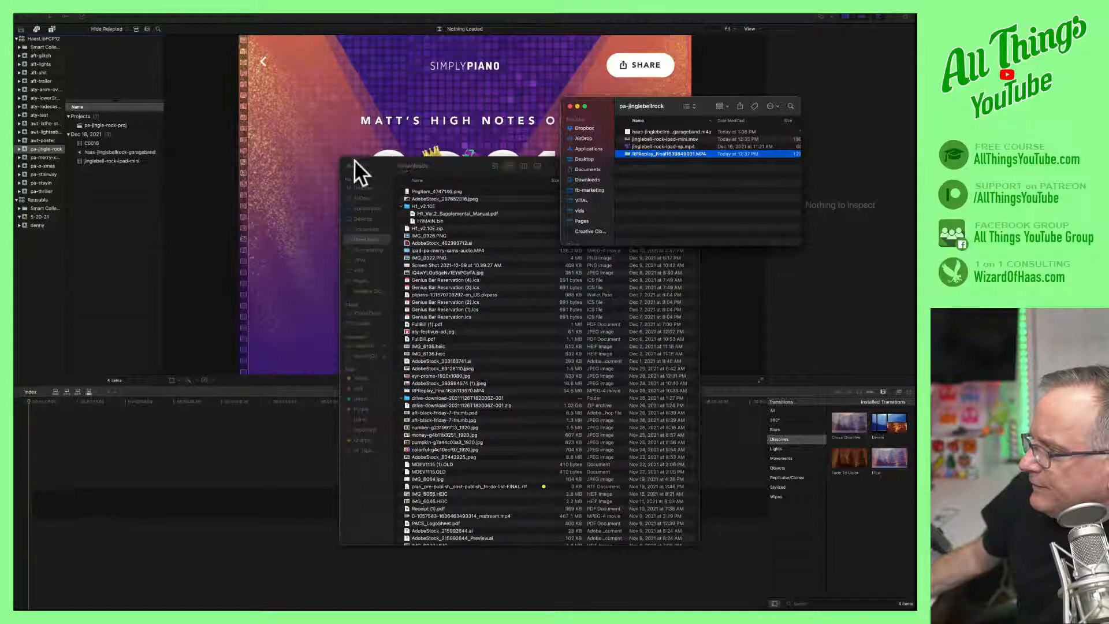
# Rename the moved recording jinglebell-rock-ipad-simply.mp4 and import the iPad Simply Piano recording into the pa-jingle-rock event in Final Cut Pro.
pyautogui.press('Return')
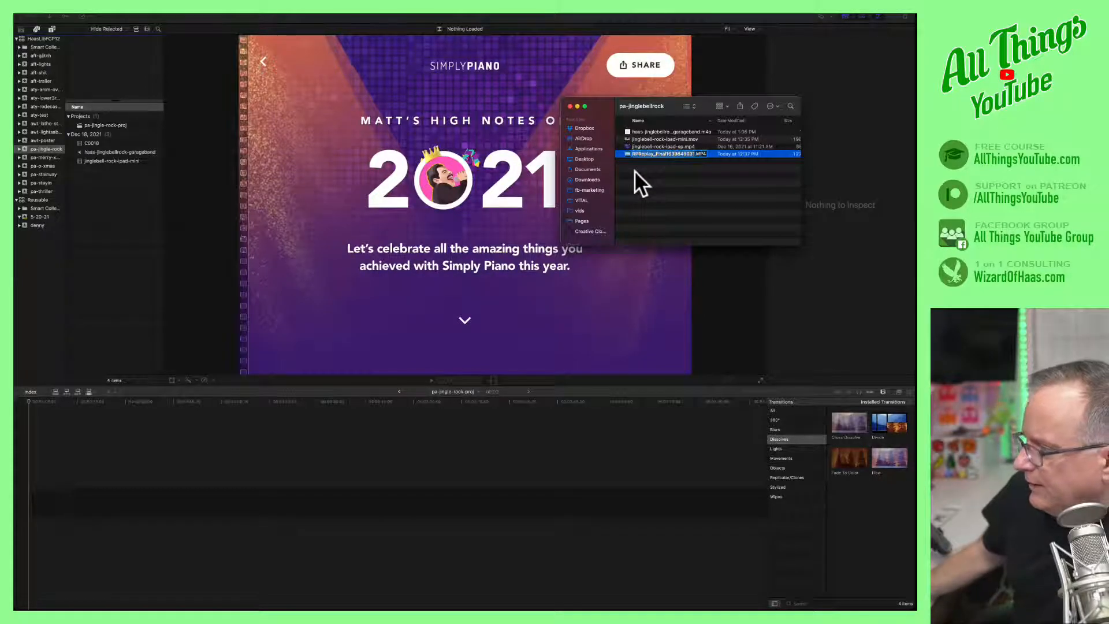
pyautogui.write('jinglbe')
pyautogui.press('BackSpace')
pyautogui.press('BackSpace')
pyautogui.write('eb')
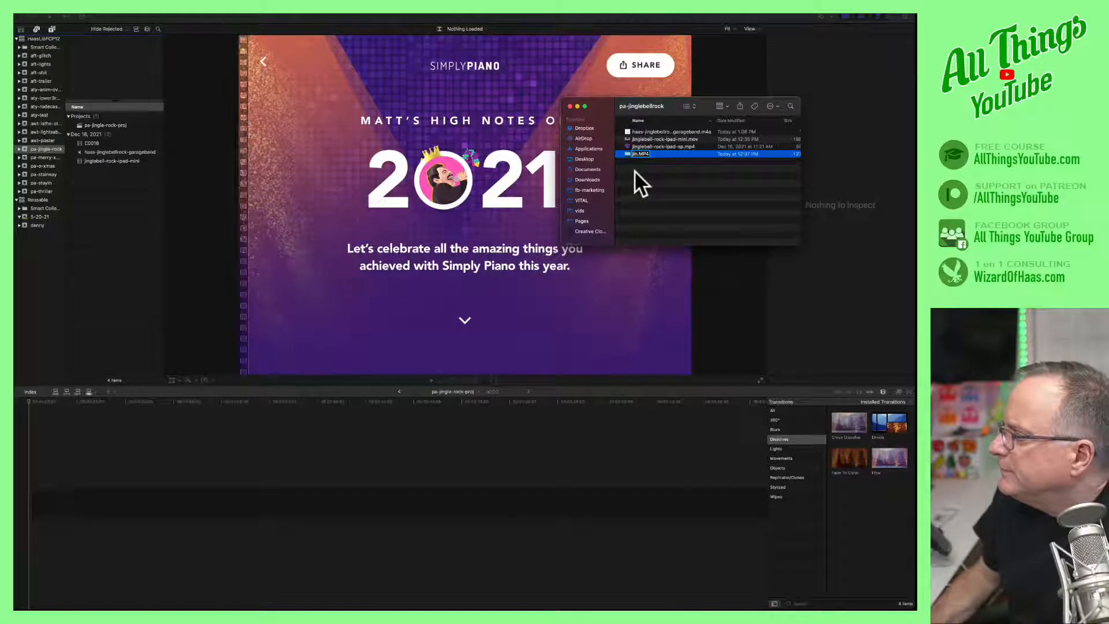
pyautogui.write('glebel')
pyautogui.write('l-rock-ip')
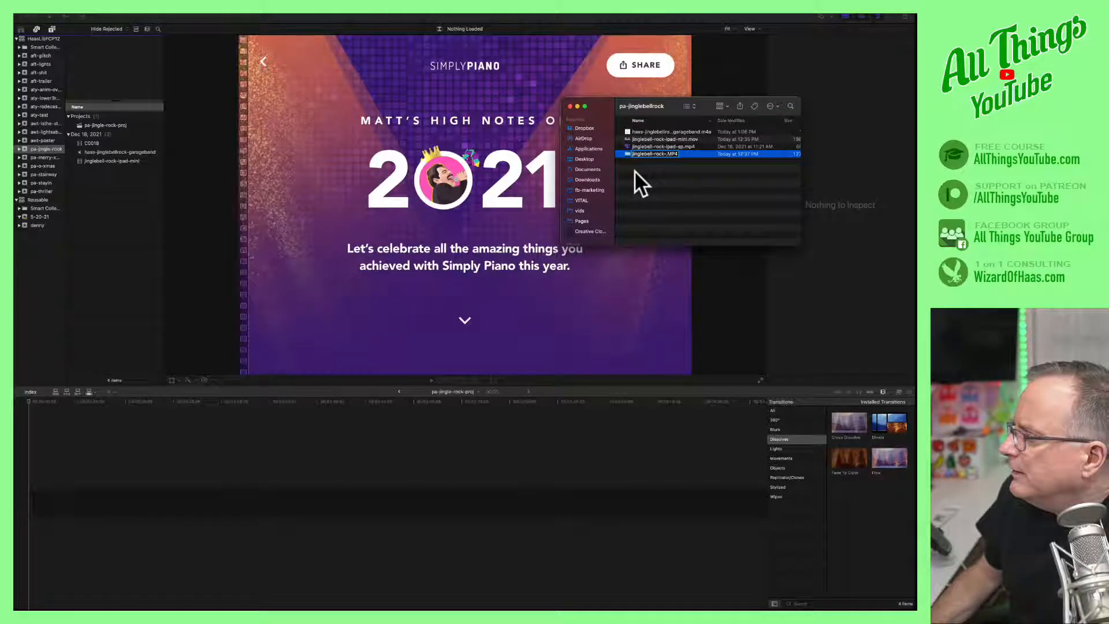
pyautogui.write('ad-')
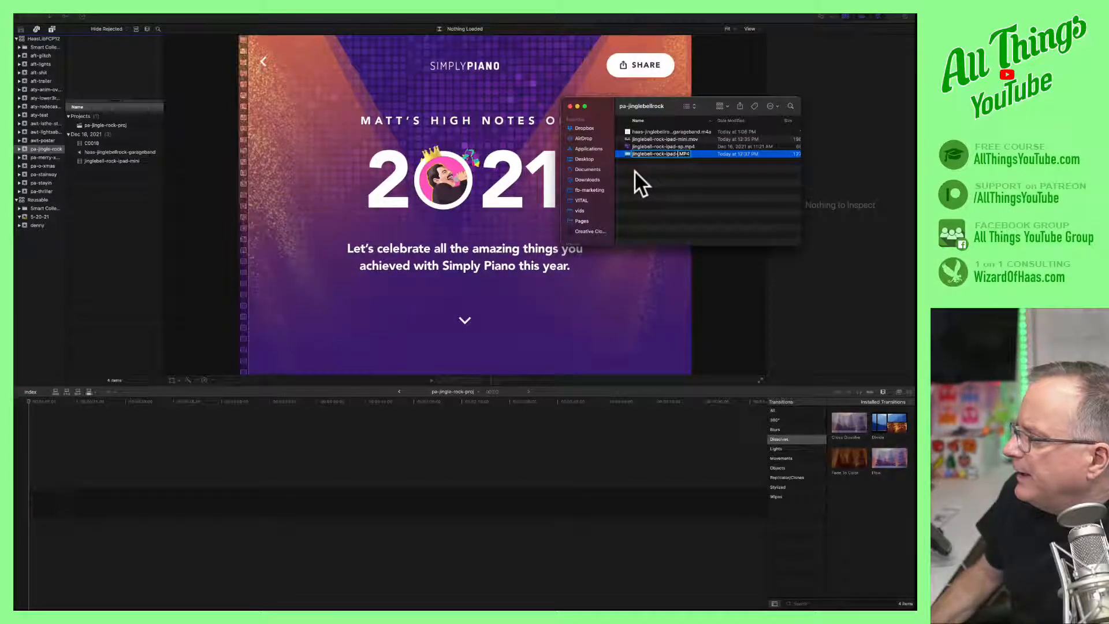
pyautogui.write('simp')
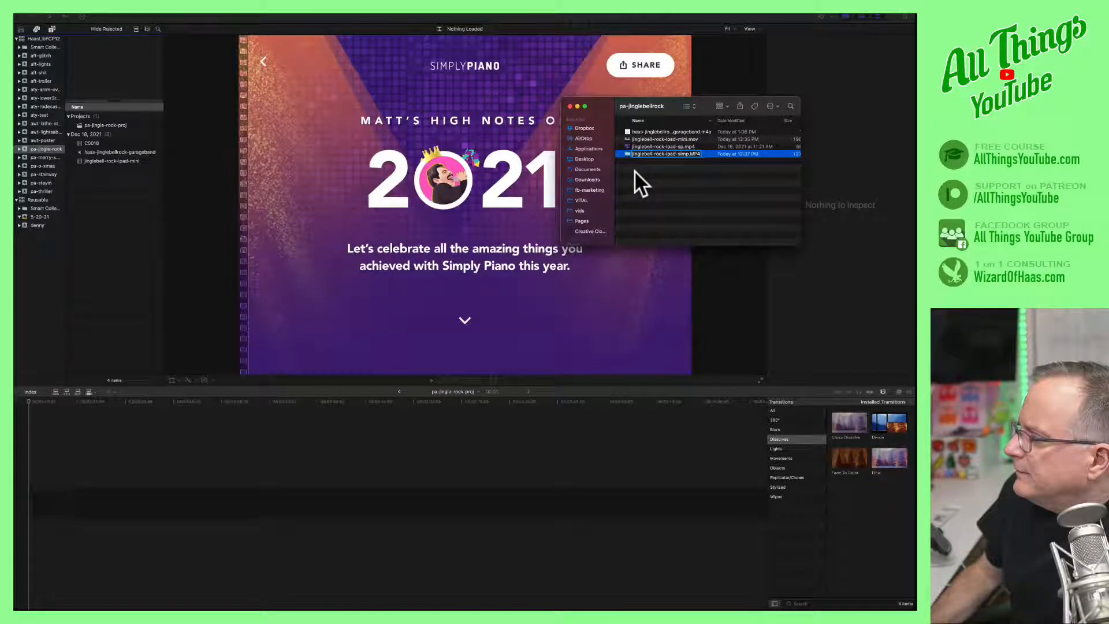
pyautogui.write('ly')
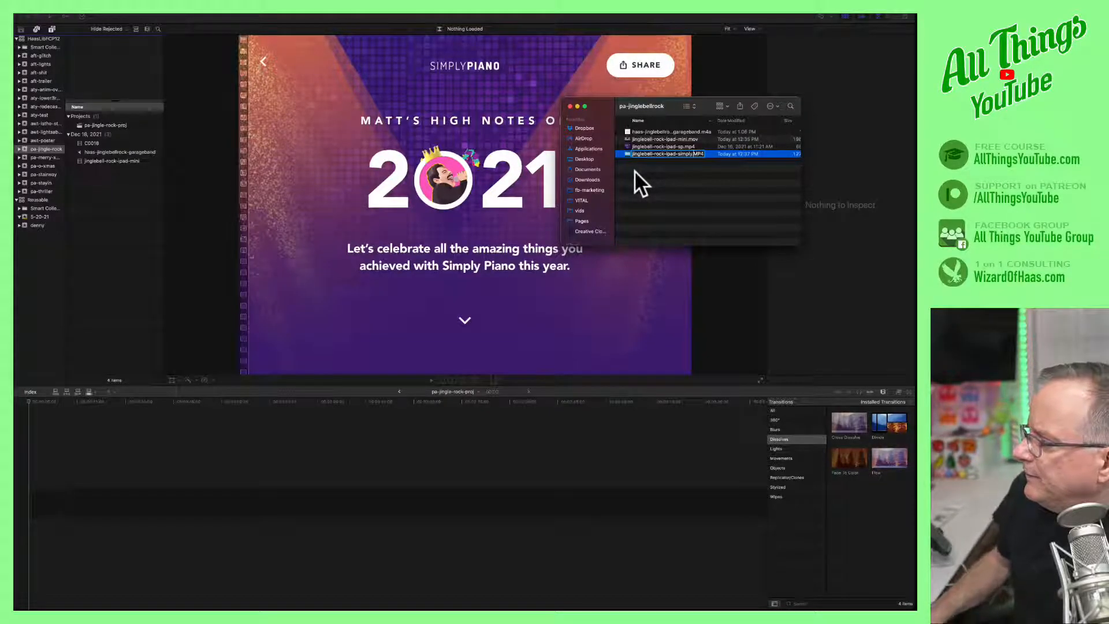
pyautogui.press('BackSpace')
pyautogui.press('BackSpace')
pyautogui.press('BackSpace')
pyautogui.write('mp4')
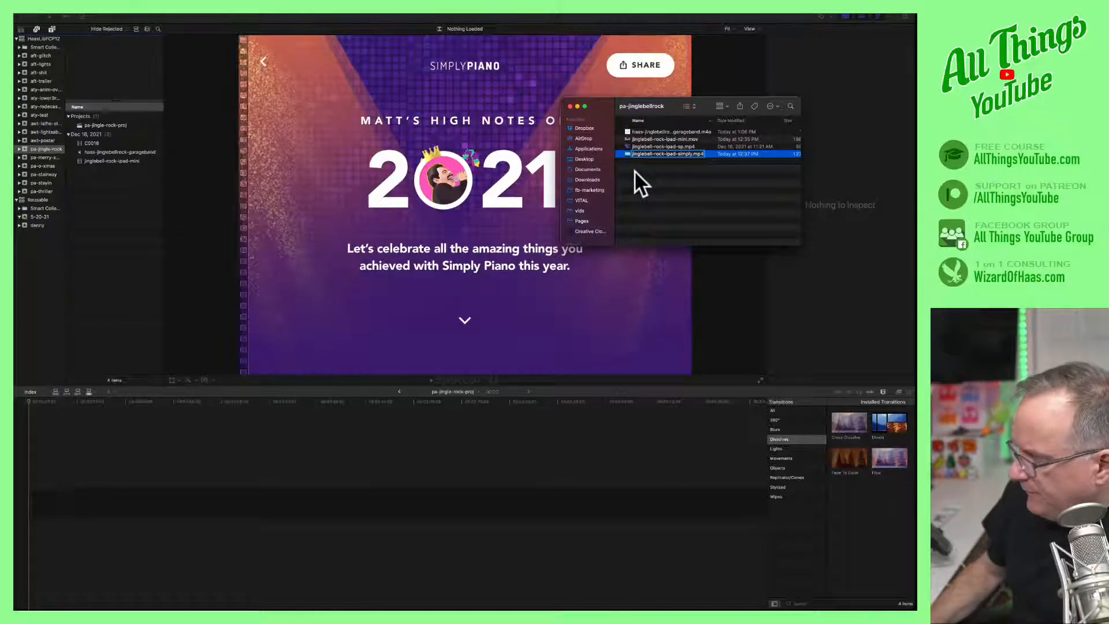
pyautogui.press('Return')
pyautogui.moveTo(649, 147); pyautogui.dragTo(132, 193)
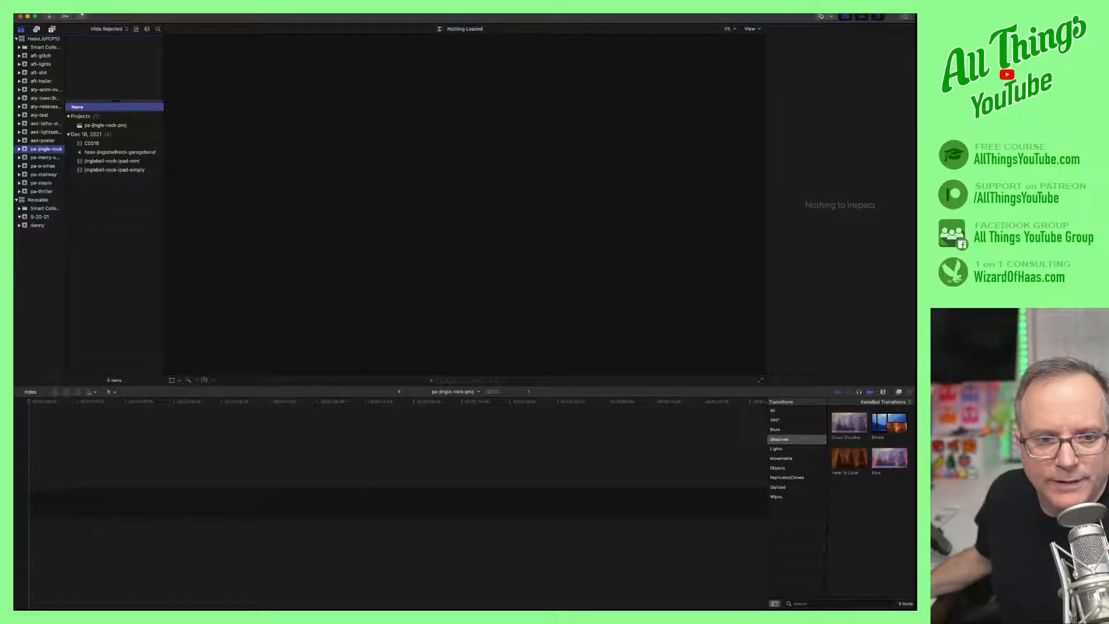
# Switch to Chrome, check the live stream "Watch Me Edit a Video" on YouTube, close its tab and return to Final Cut Pro.
pyautogui.press('super+Tab')
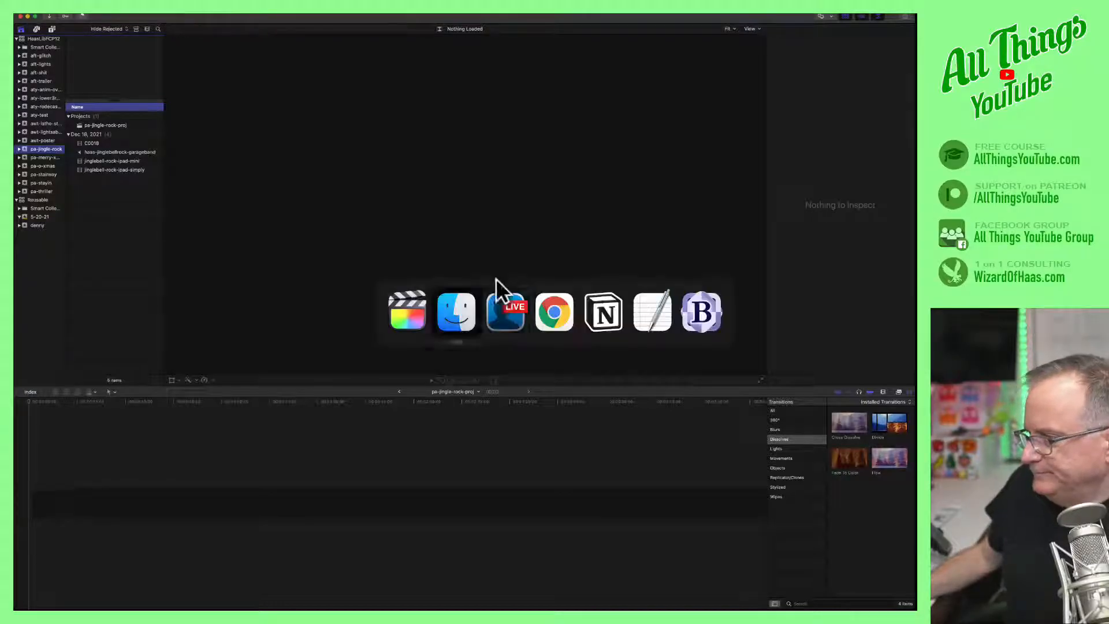
pyautogui.click(552, 314)
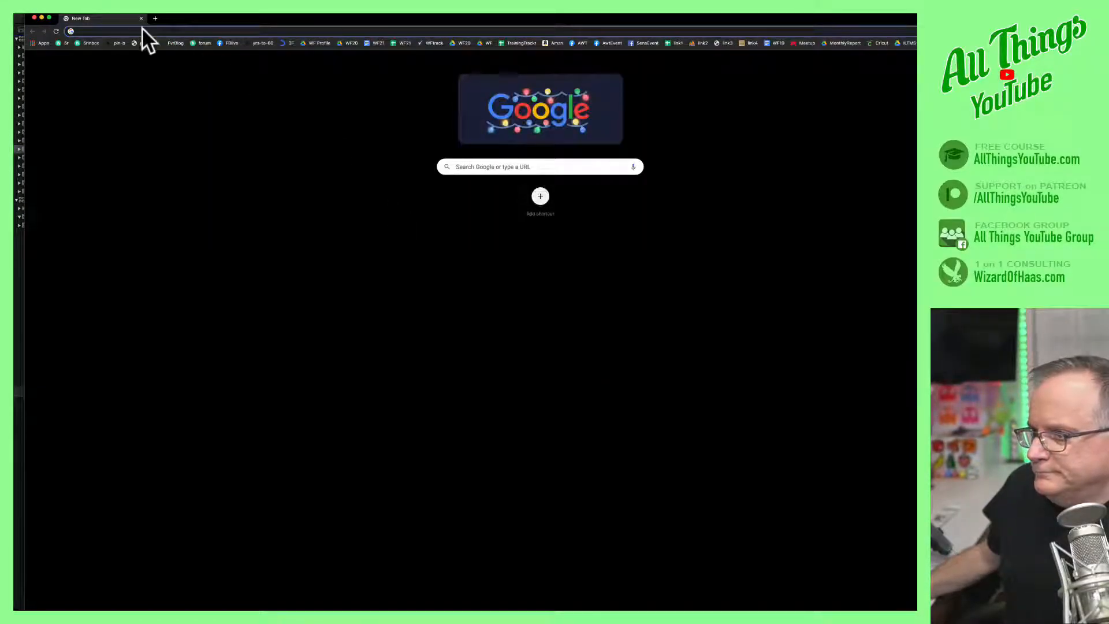
pyautogui.write('youtube')
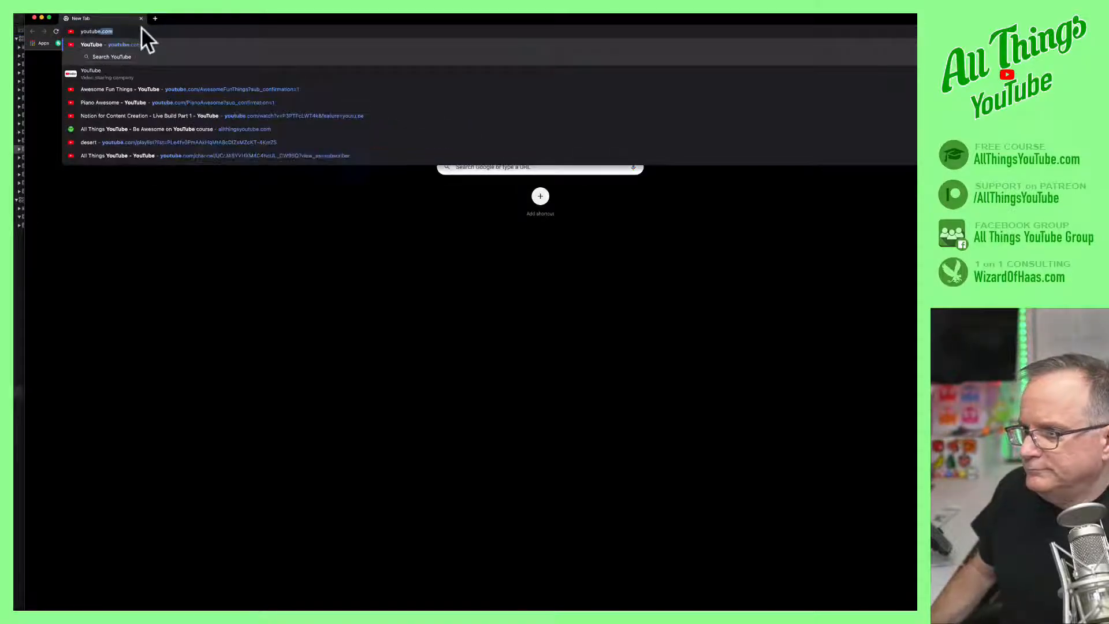
pyautogui.press('Return')
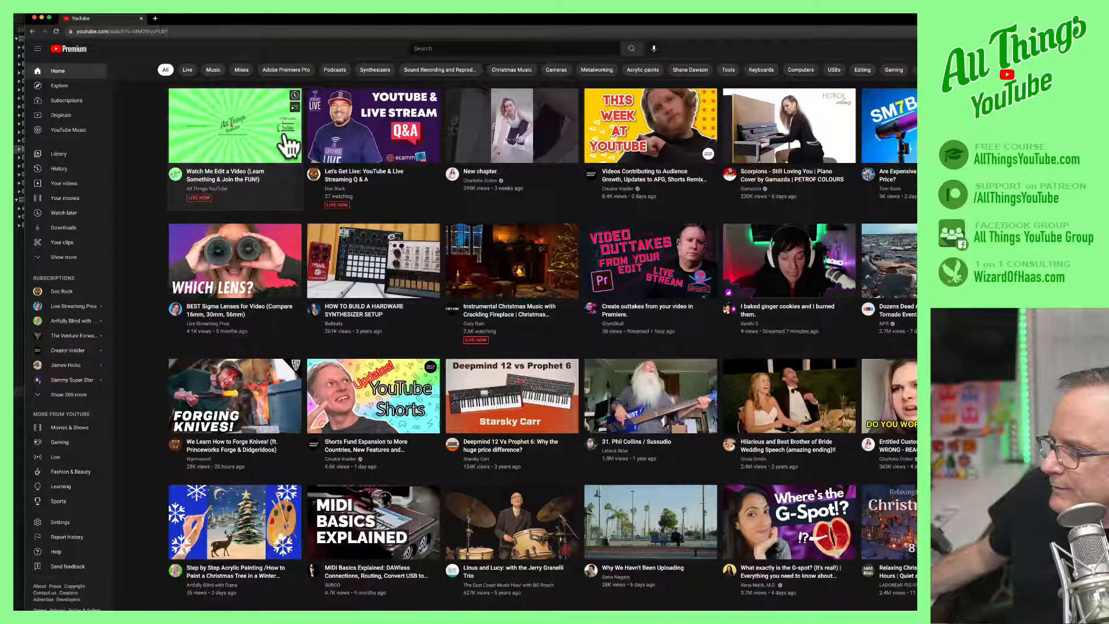
pyautogui.click(284, 132)
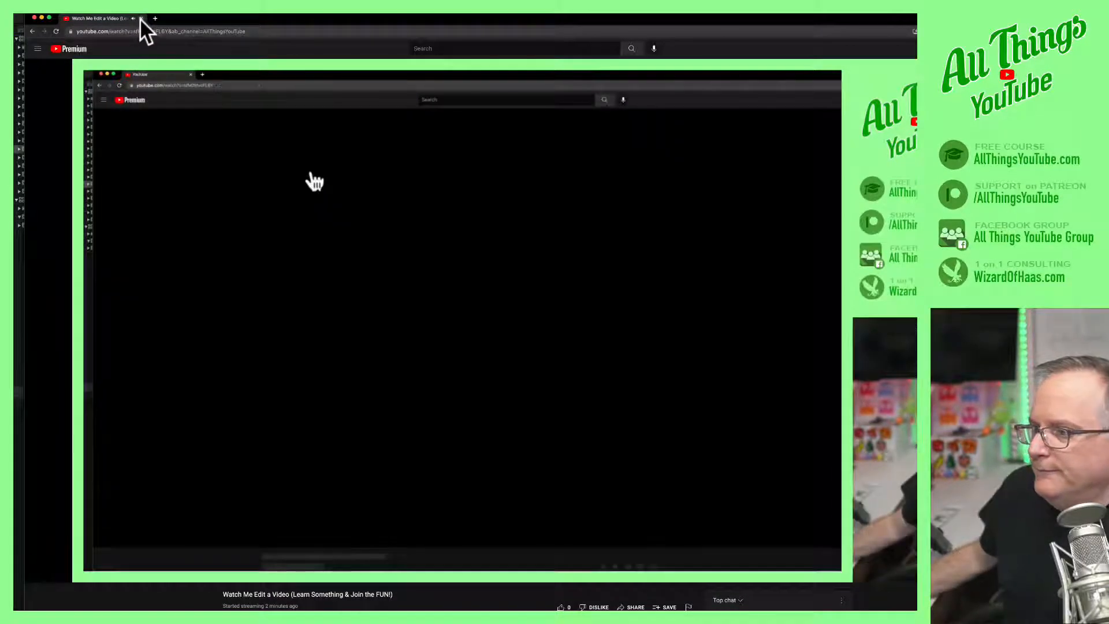
pyautogui.click(140, 18)
pyautogui.click(40, 14)
pyautogui.click(30, 112)
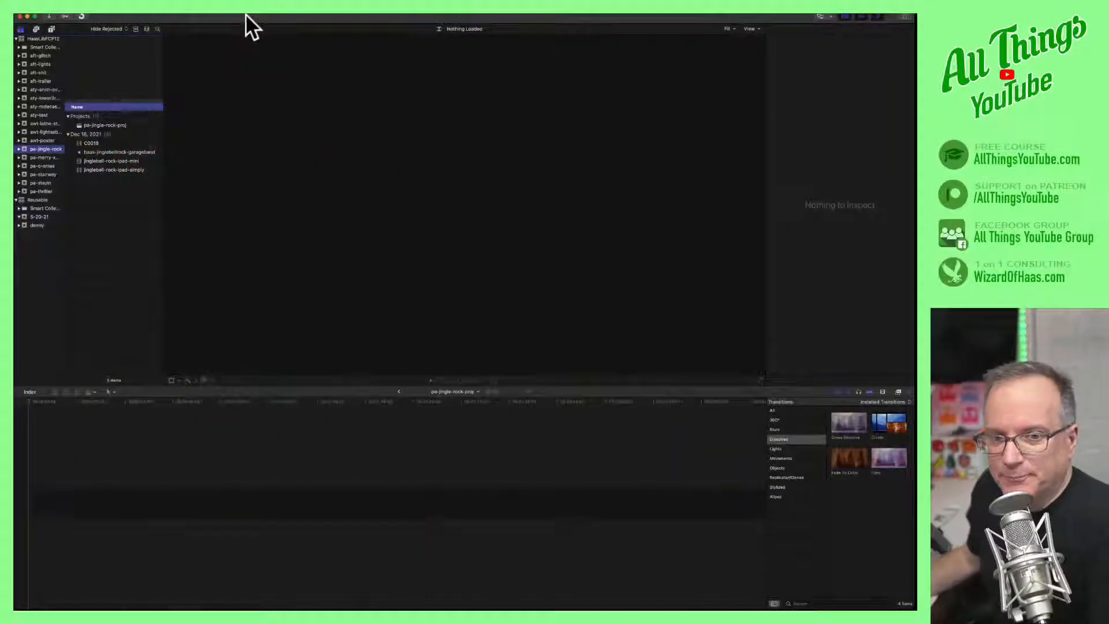
# Preview the jinglebell-rock-ipad-simply clip, then place C0018 at the timeline start and attach the GarageBand audio beneath it about 5 seconds in.
pyautogui.click(105, 169)
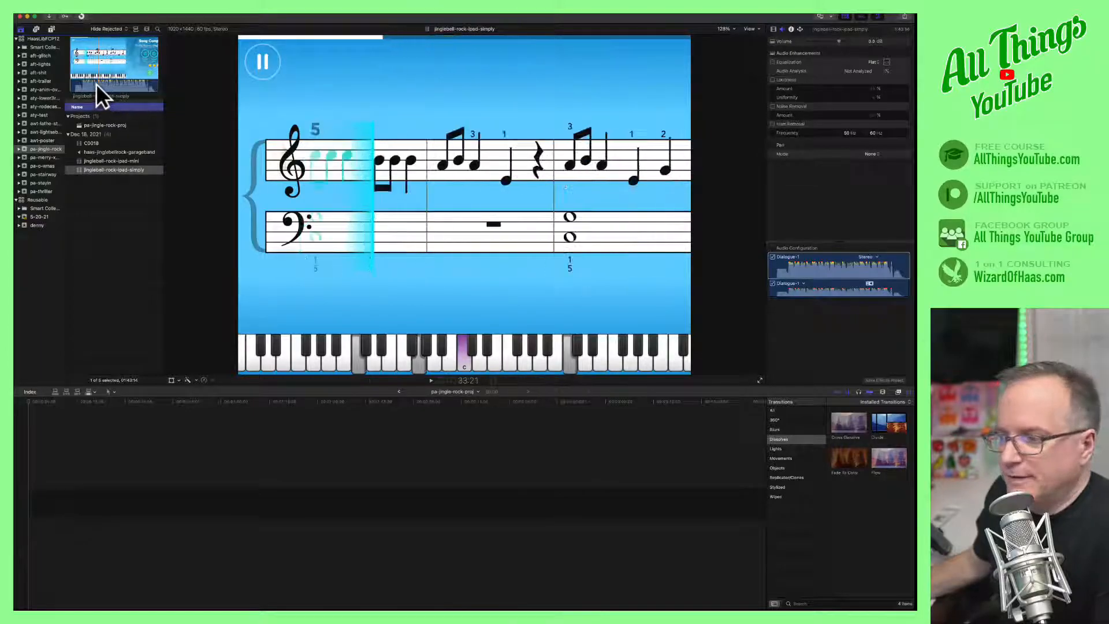
pyautogui.click(88, 143)
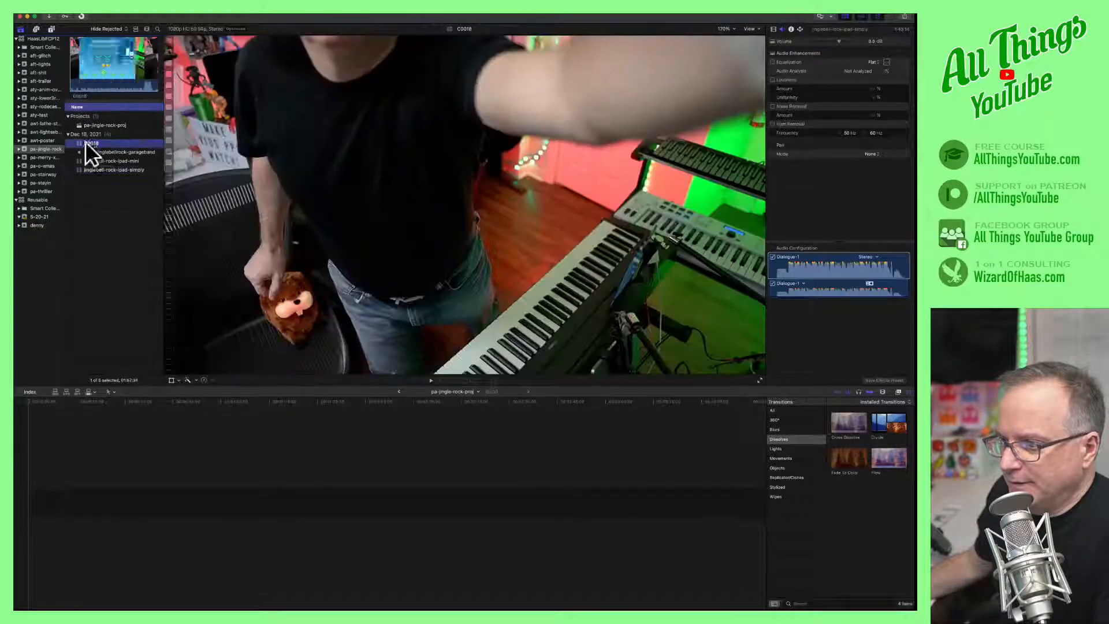
pyautogui.moveTo(86, 144); pyautogui.dragTo(50, 488)
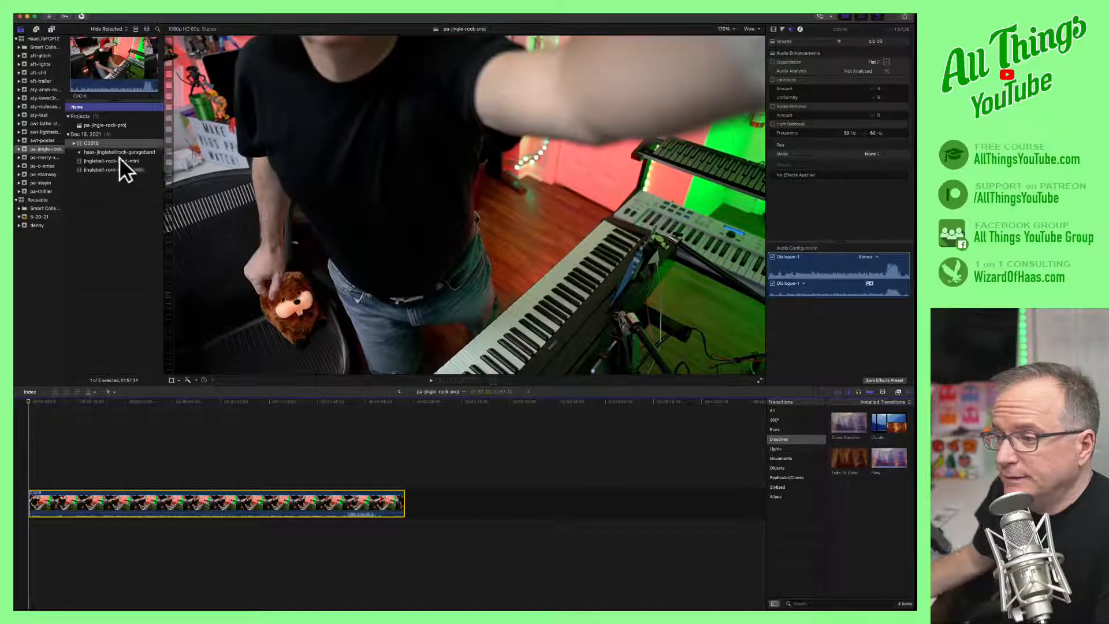
pyautogui.moveTo(109, 149); pyautogui.dragTo(51, 526)
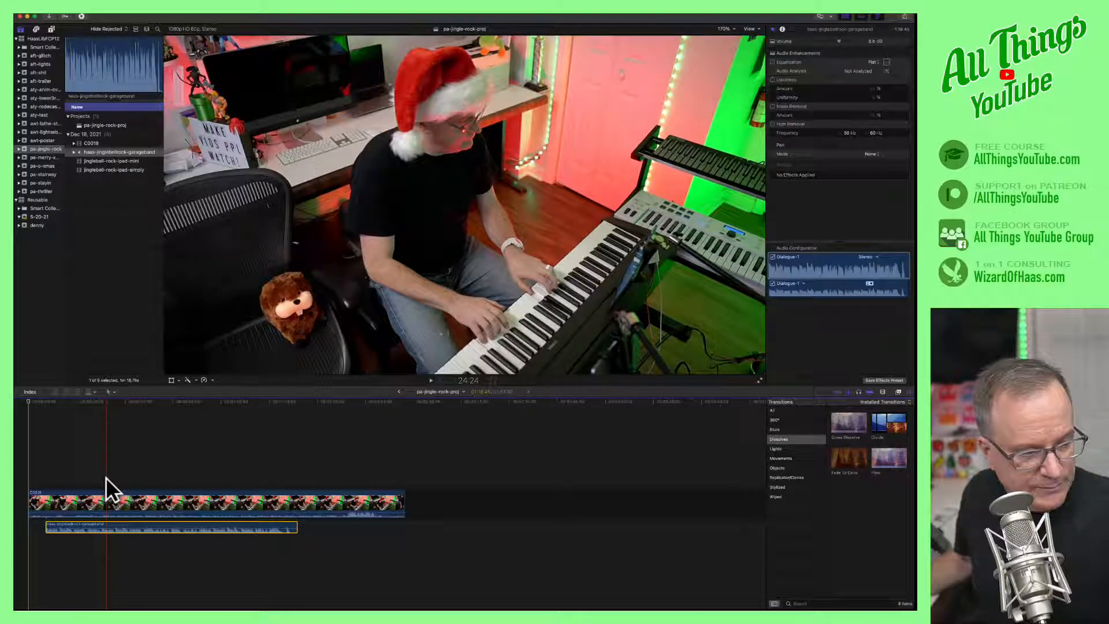
# Play the timeline from the start of the GarageBand audio to check its sync with C0018, and put the playhead at about 23 seconds.
pyautogui.click(48, 464)
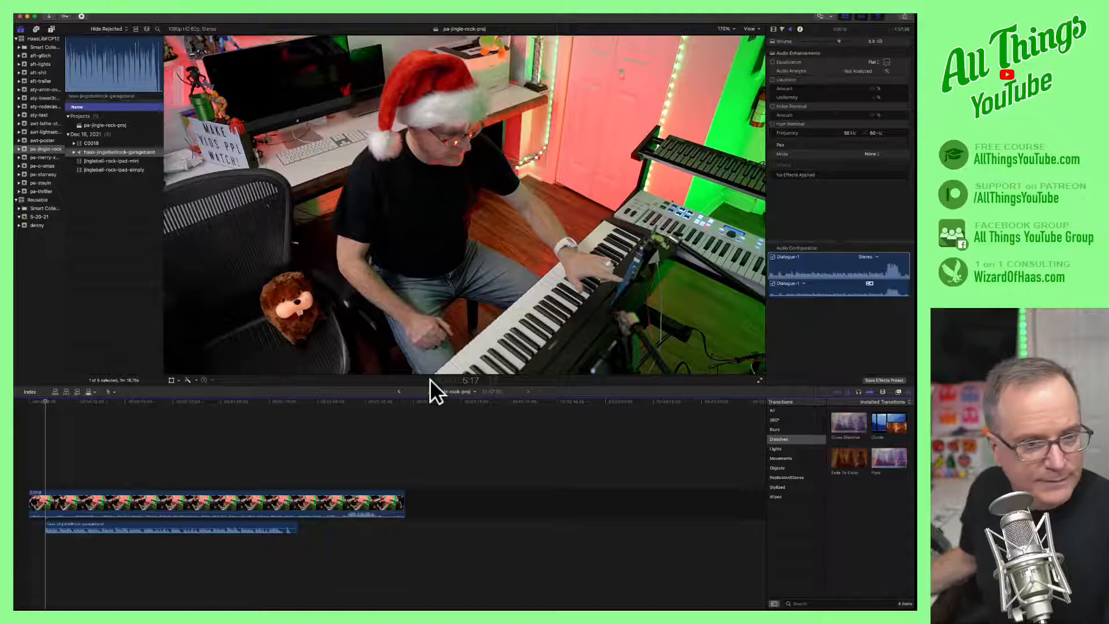
pyautogui.click(429, 379)
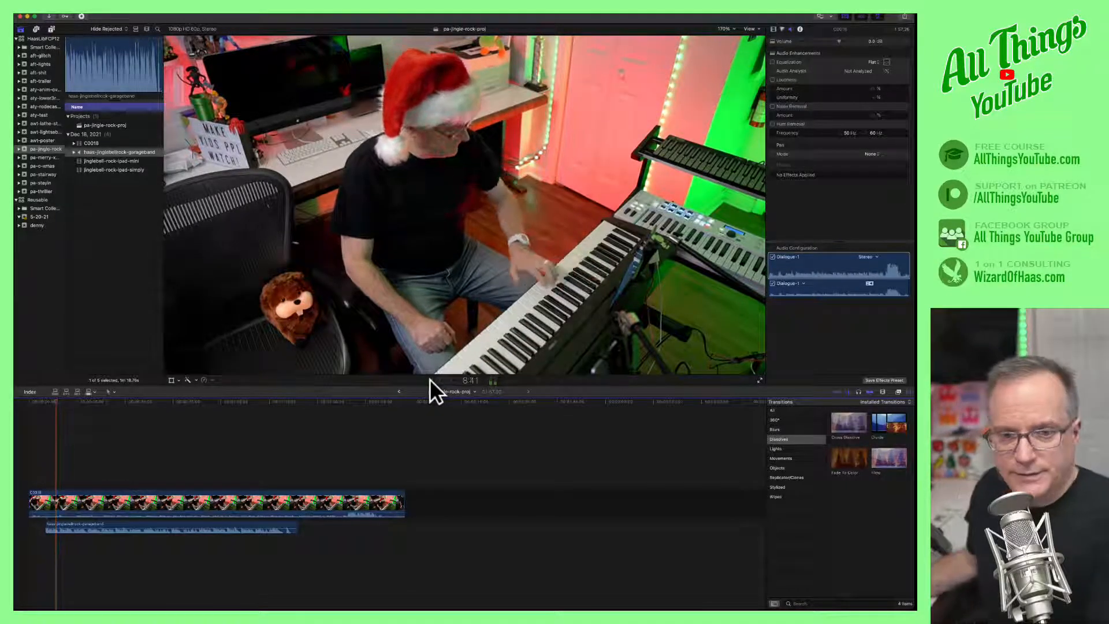
pyautogui.click(429, 379)
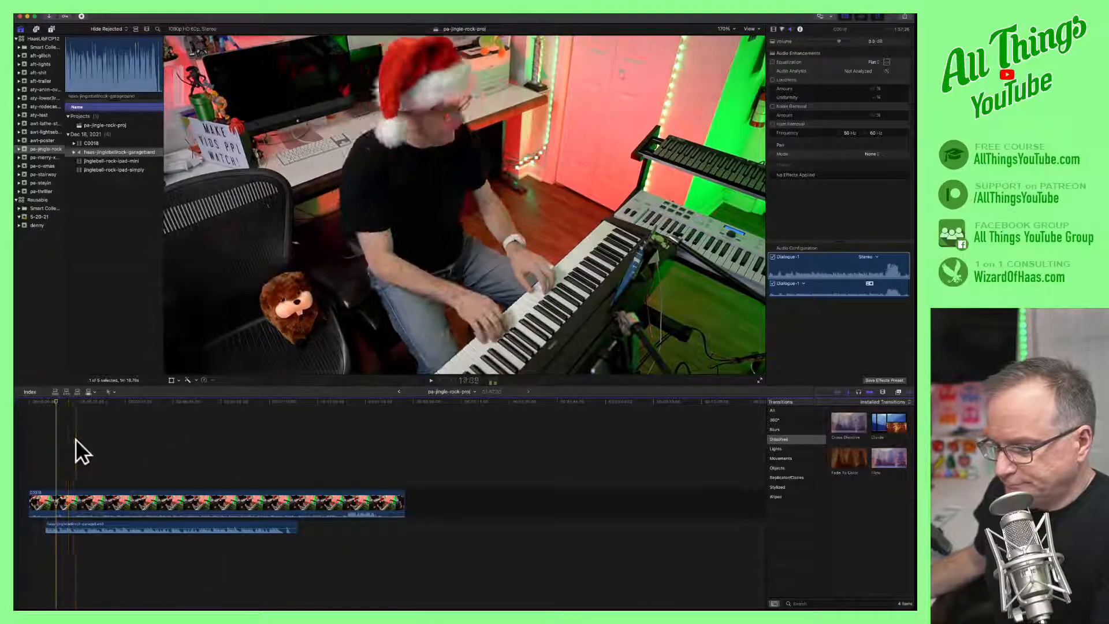
pyautogui.click(102, 452)
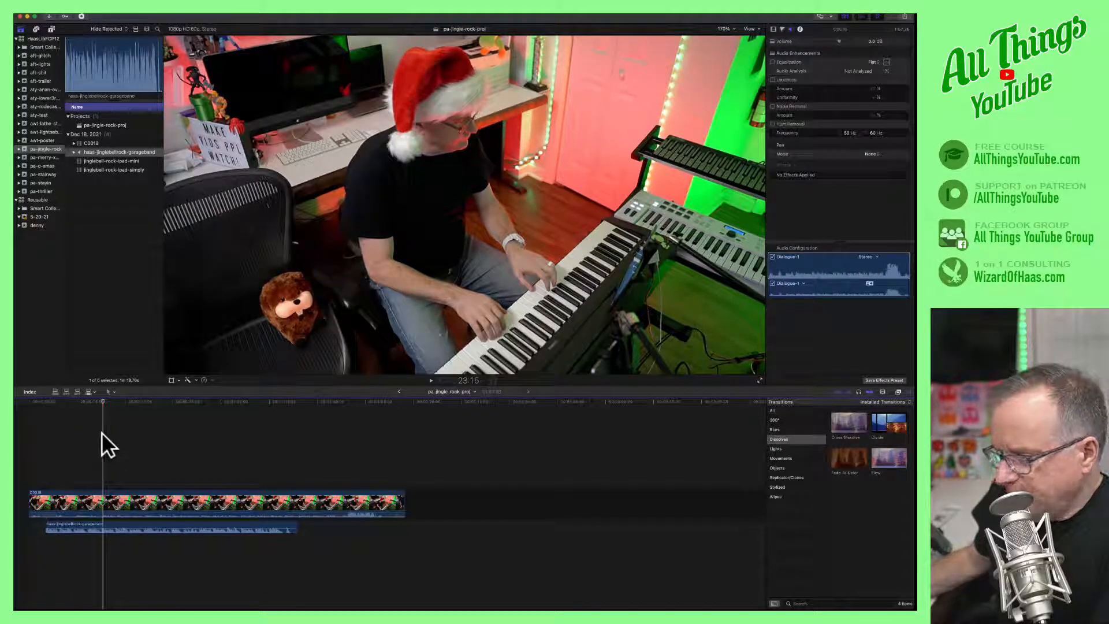
# Set the playhead to 23:22 where the playing begins in C0018 and move the GarageBand audio so it starts there.
pyautogui.click(103, 402)
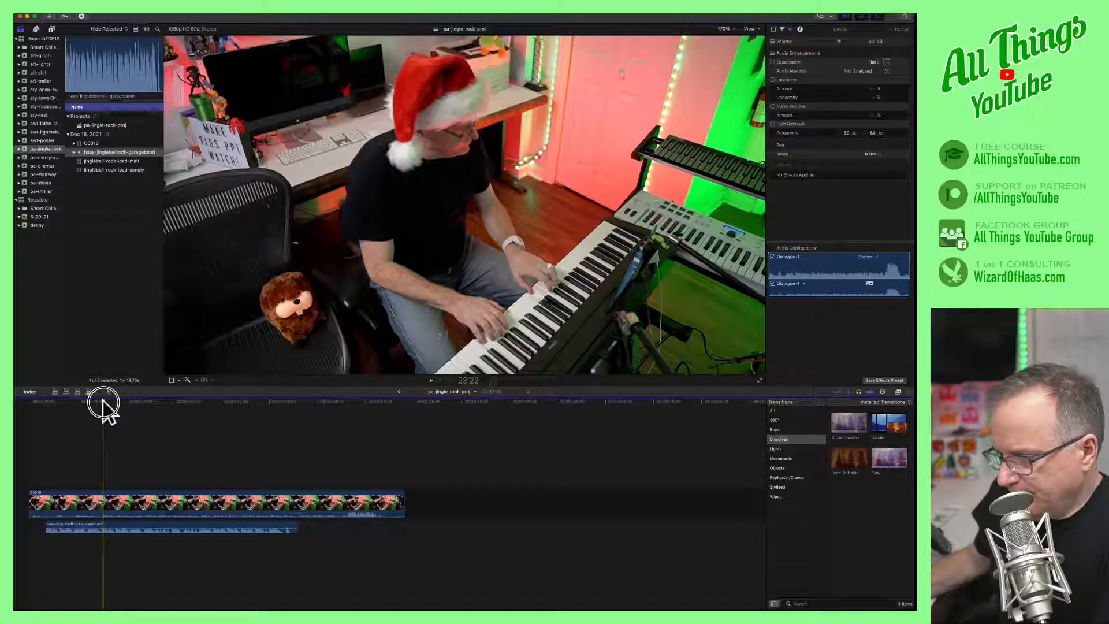
pyautogui.press('super+equal')
pyautogui.press('super+equal')
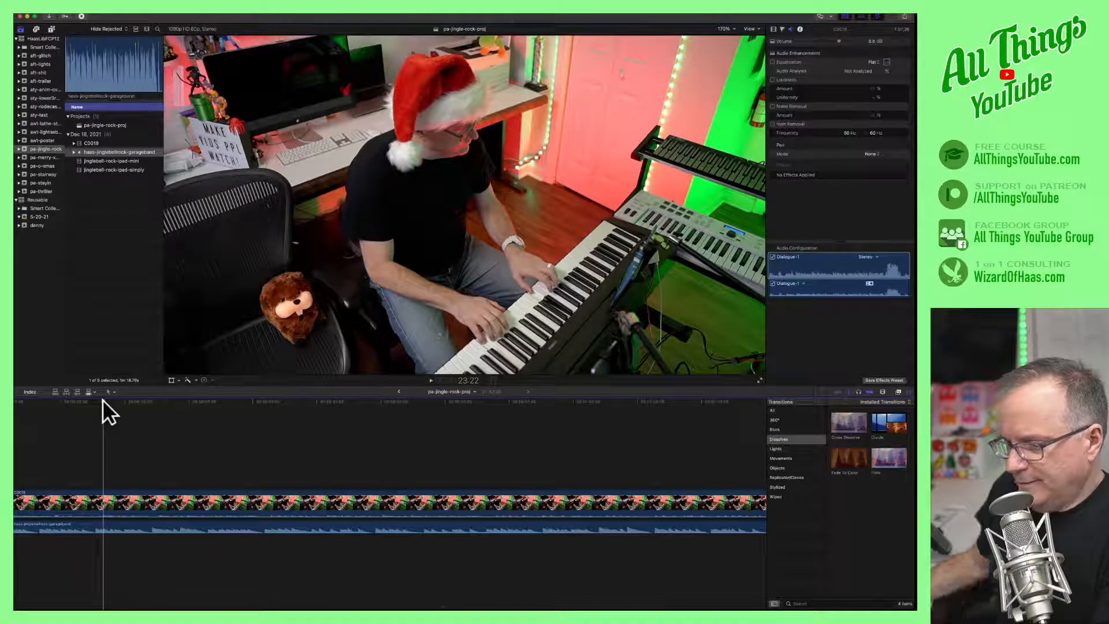
pyautogui.hscroll(-5, 103, 411)
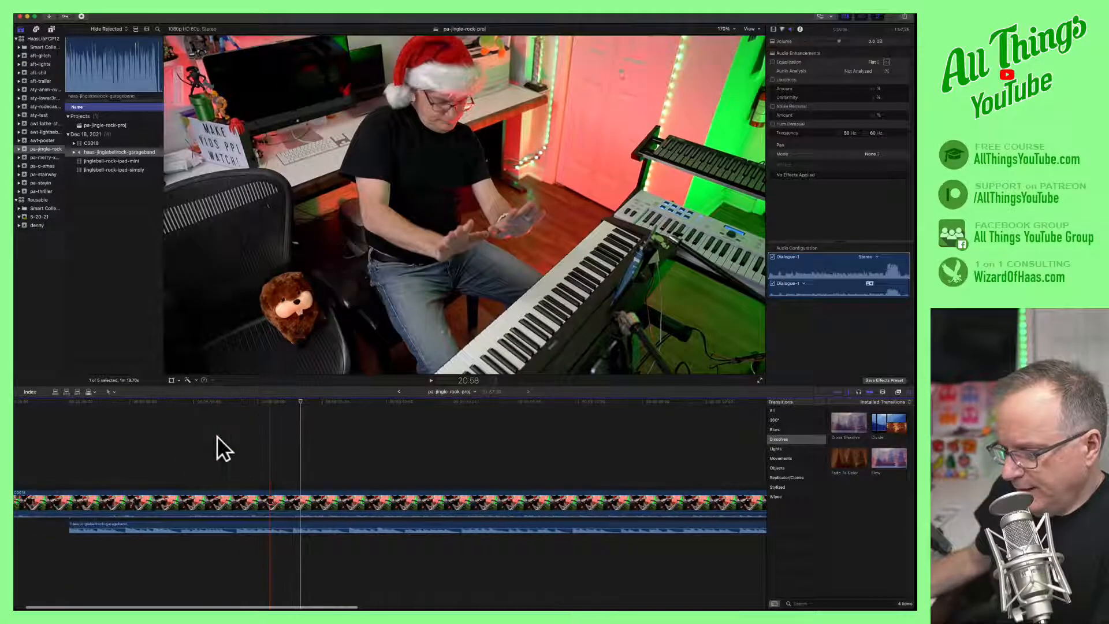
pyautogui.moveTo(100, 524); pyautogui.dragTo(328, 525)
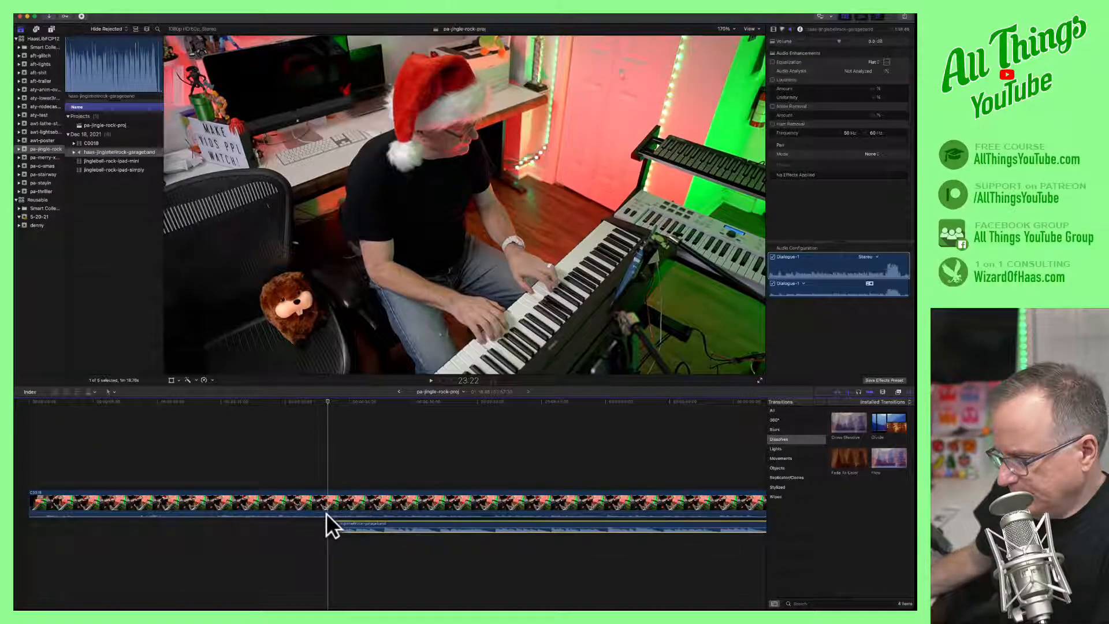
# Compare the C0018 and GarageBand waveforms up close and play the section from about 23 seconds to check their sync.
pyautogui.click(322, 478)
pyautogui.hscroll(2, 334, 474)
pyautogui.press('super+equal')
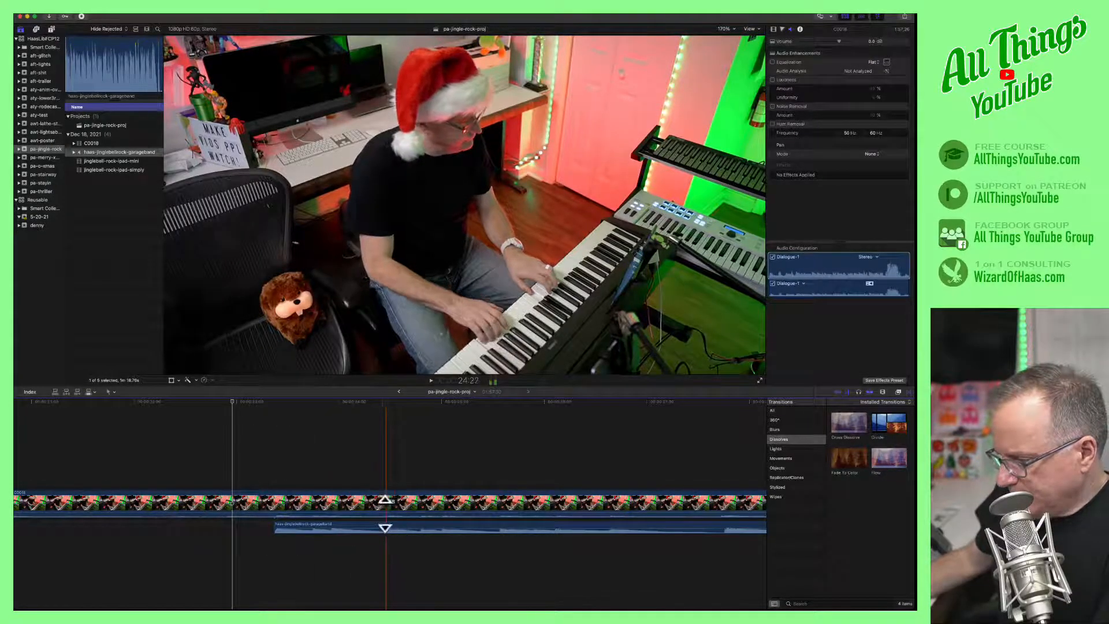
pyautogui.moveTo(369, 474); pyautogui.dragTo(431, 579)
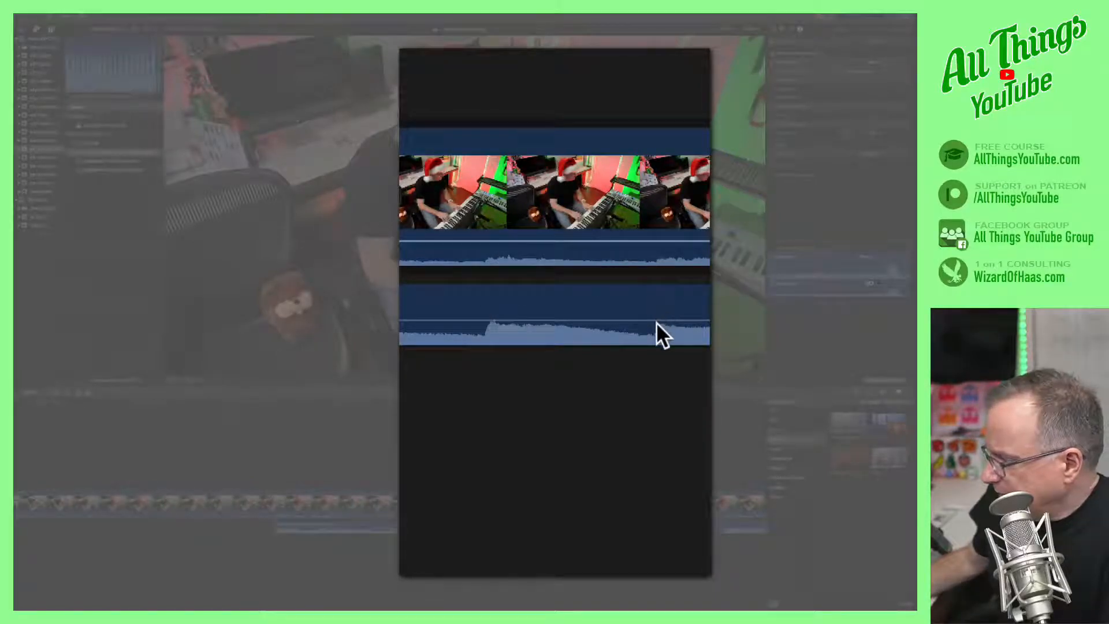
pyautogui.click(370, 106)
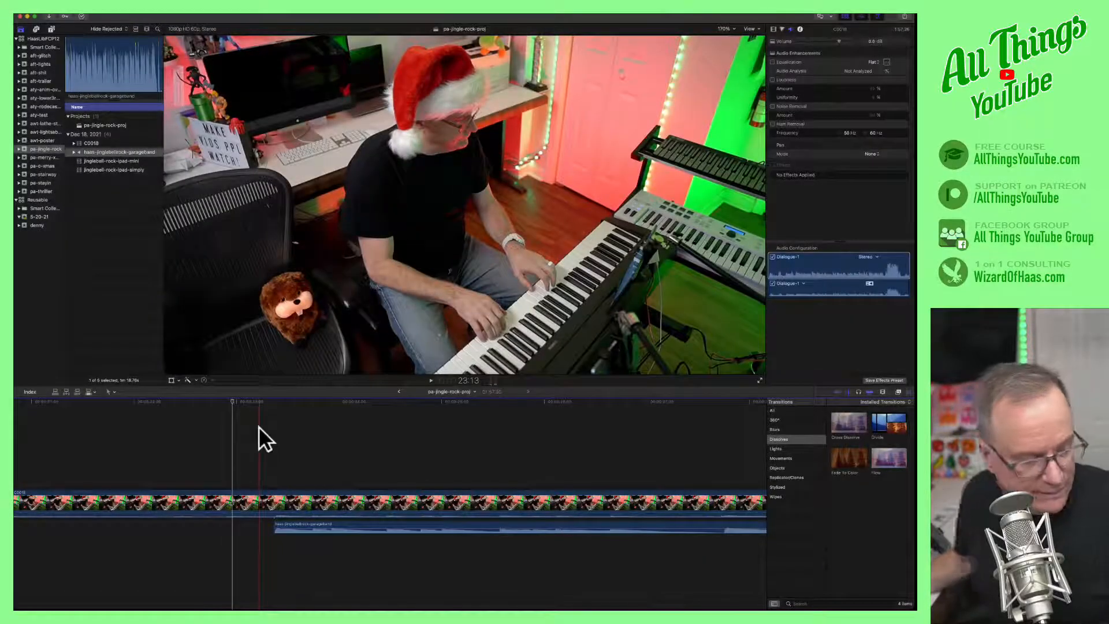
pyautogui.click(254, 434)
pyautogui.click(430, 380)
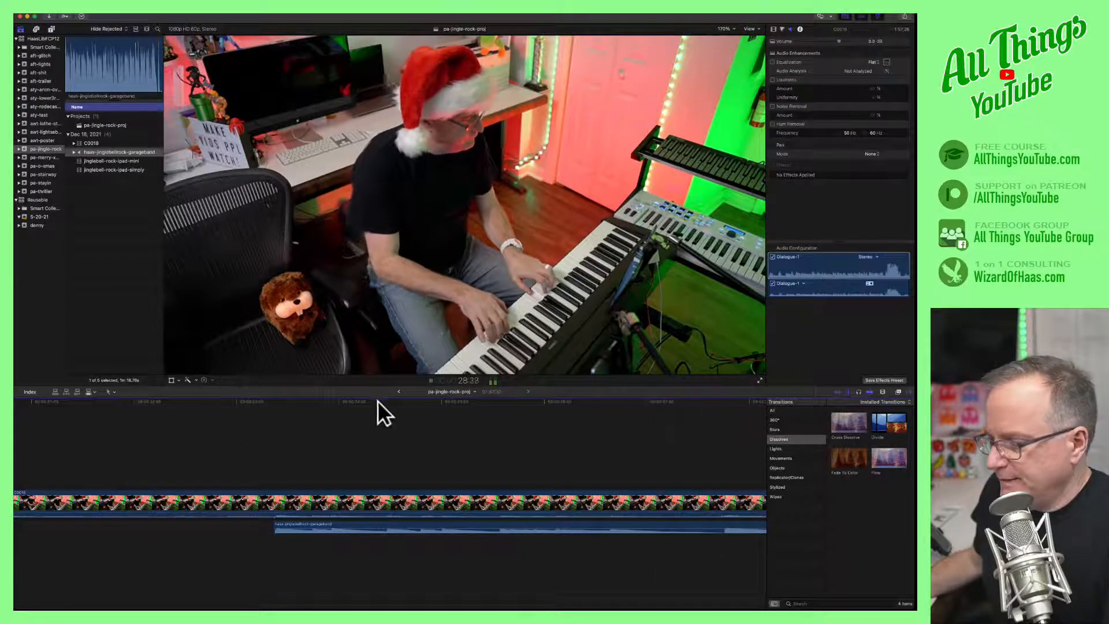
pyautogui.click(431, 380)
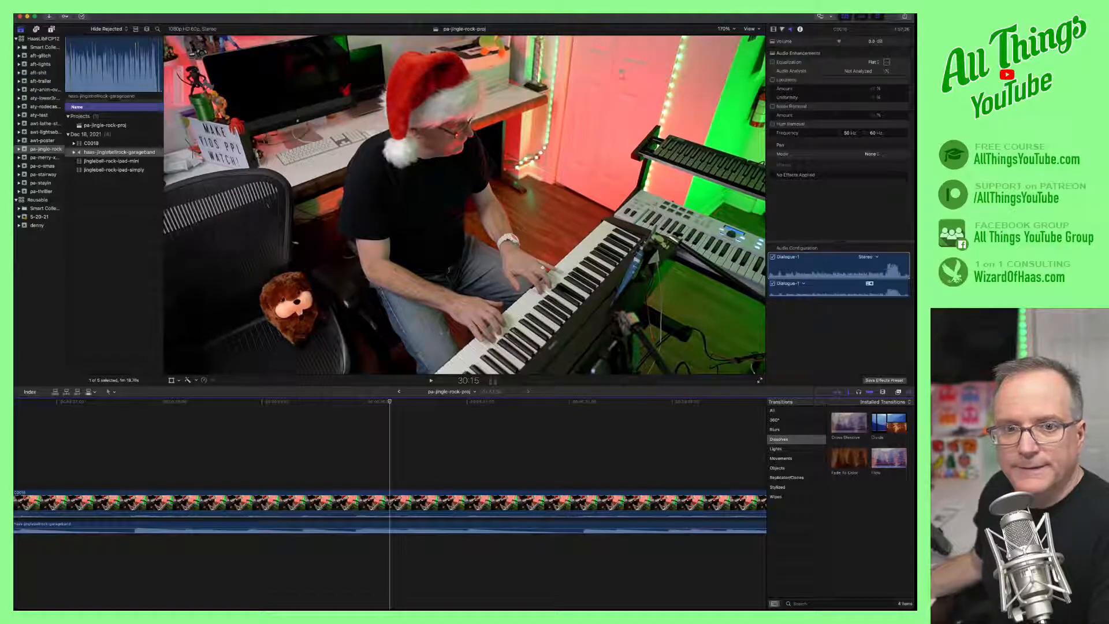
# Attach the jinglebell-rock-ipad-mini clip above C0018, overlapping the start of the GarageBand audio.
pyautogui.press('super+minus')
pyautogui.press('super+minus')
pyautogui.press('super+minus')
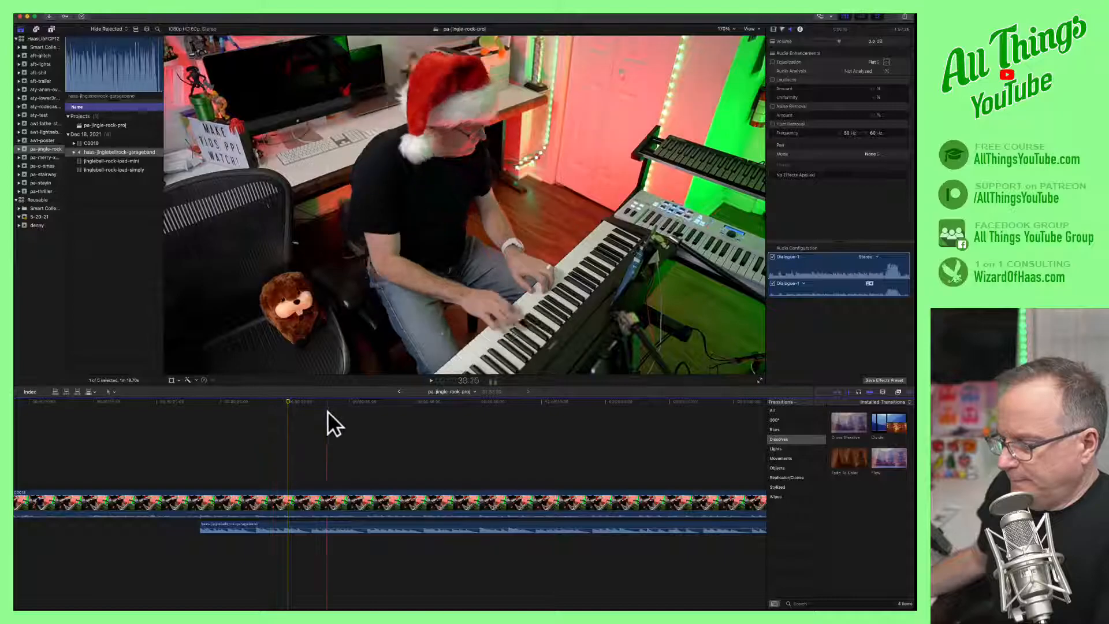
pyautogui.moveTo(210, 409); pyautogui.dragTo(186, 410)
pyautogui.press('super+minus')
pyautogui.press('super+minus')
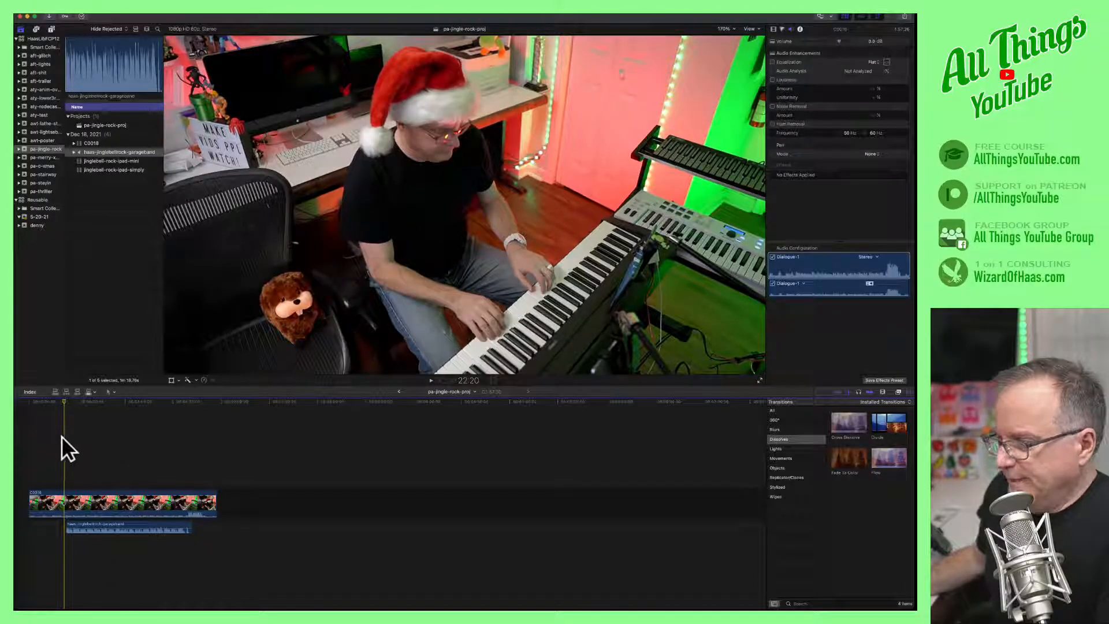
pyautogui.click(103, 160)
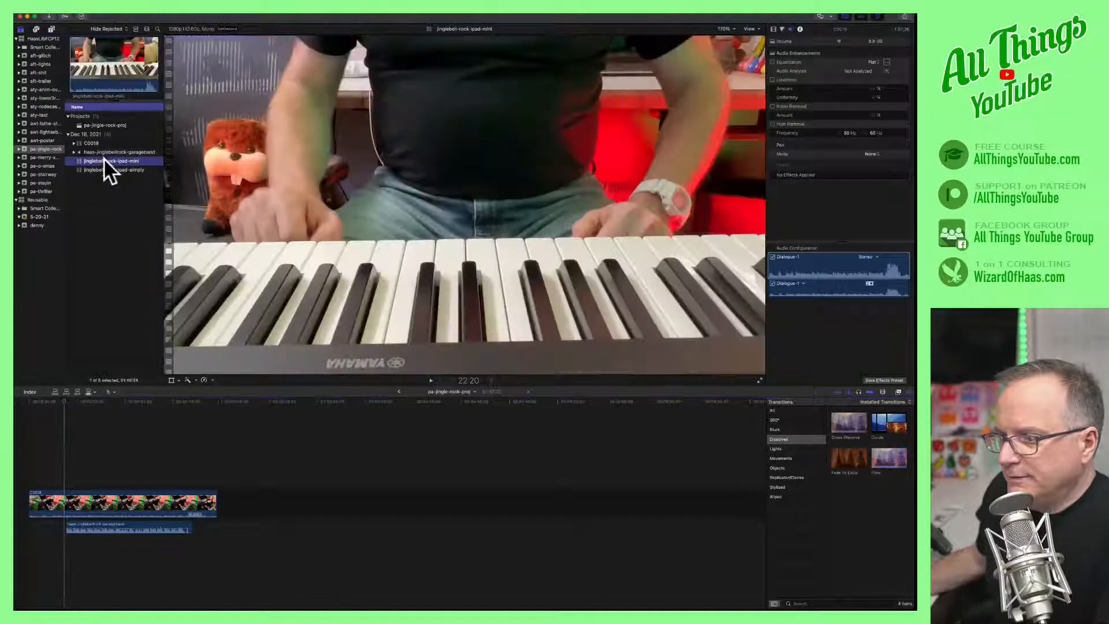
pyautogui.moveTo(103, 158); pyautogui.dragTo(52, 469)
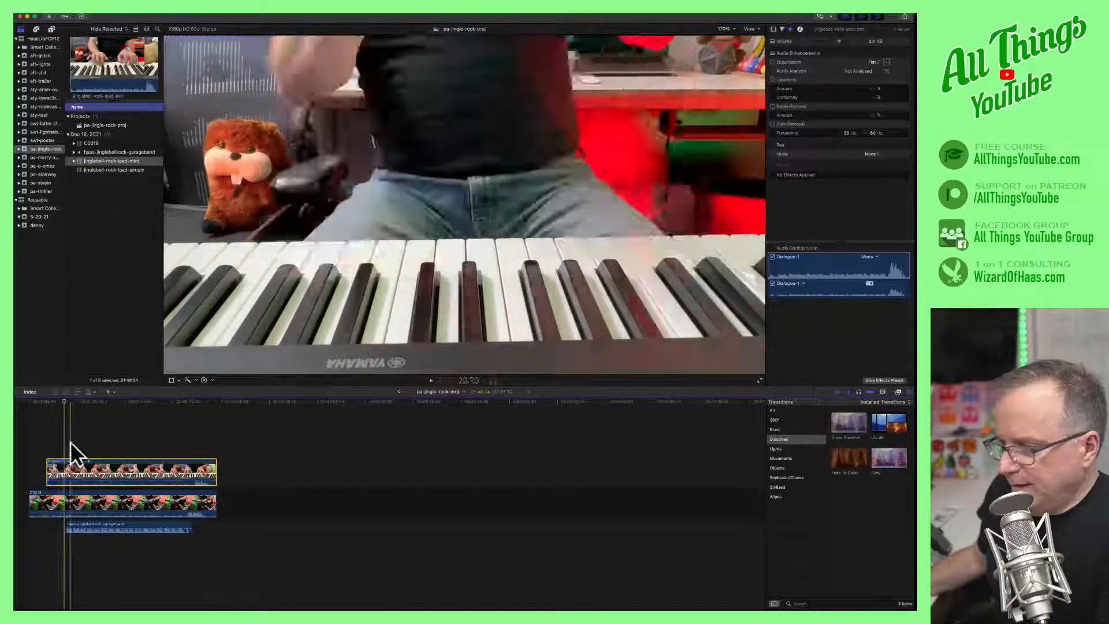
# Locate the first played note of jinglebell-rock-ipad-mini at 27:02, slide the clip earlier to match the GarageBand audio's start, and set the playhead to 23:23.
pyautogui.moveTo(66, 404)
pyautogui.mouseDown()
pyautogui.moveTo(79, 404)
pyautogui.moveTo(55, 405)
pyautogui.moveTo(77, 404)
pyautogui.moveTo(67, 404)
pyautogui.mouseUp()
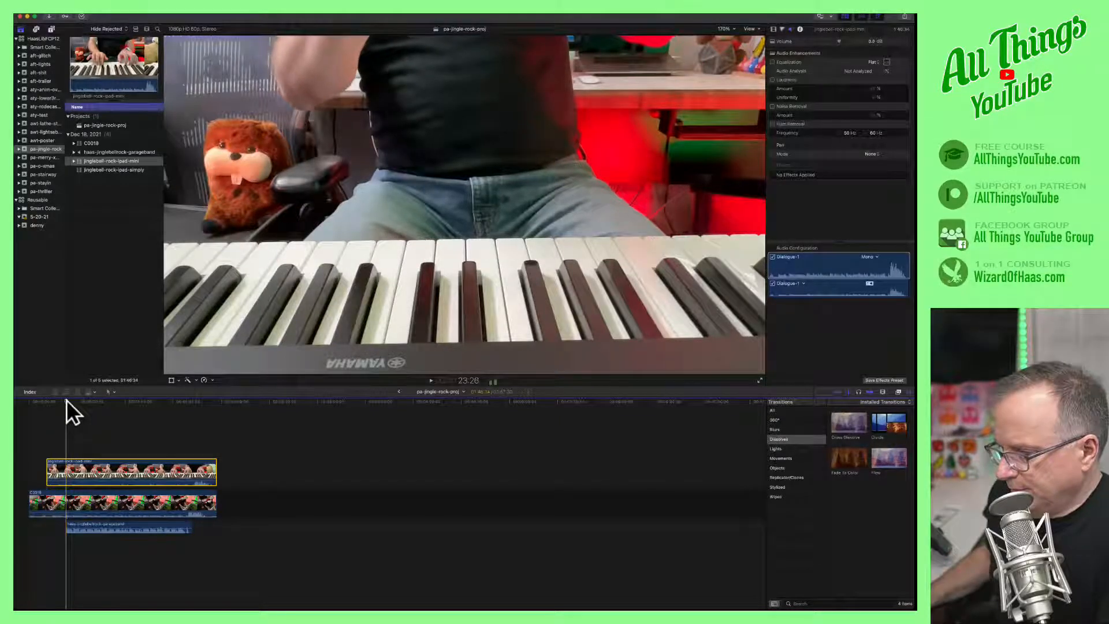
pyautogui.press('super+equal')
pyautogui.press('super+equal')
pyautogui.press('super+equal')
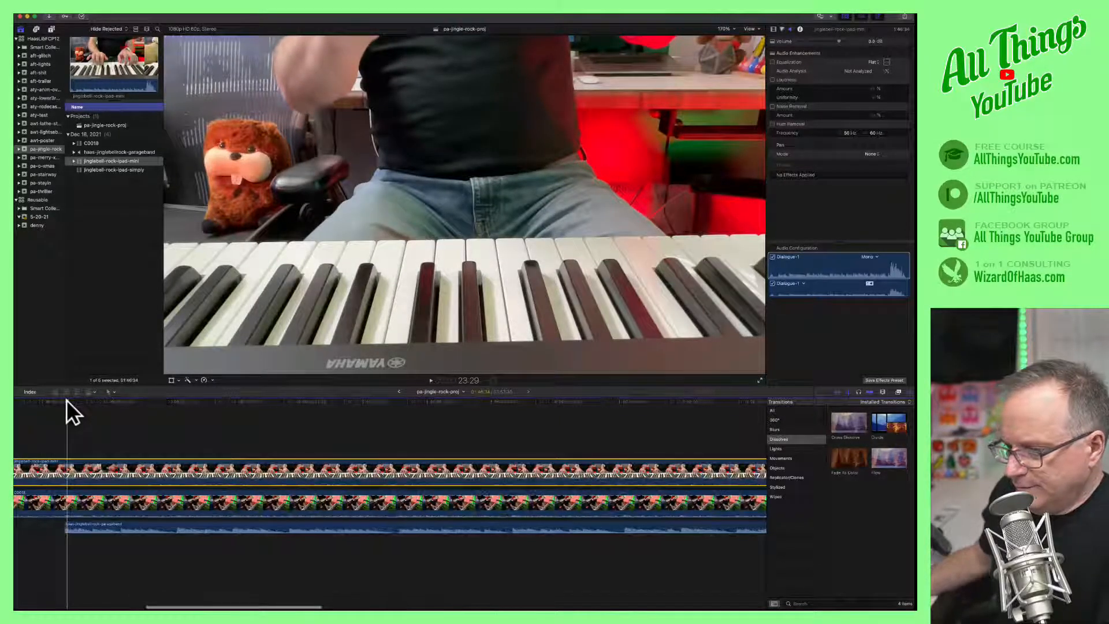
pyautogui.moveTo(65, 402); pyautogui.dragTo(158, 402)
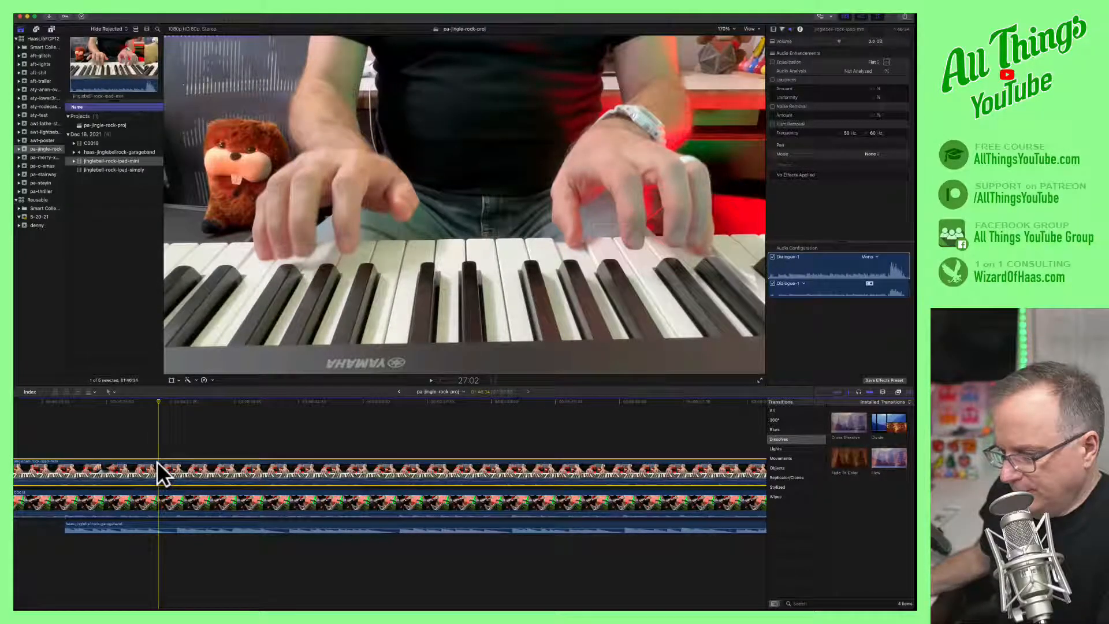
pyautogui.hscroll(-1, 150, 461)
pyautogui.hscroll(-8, 145, 460)
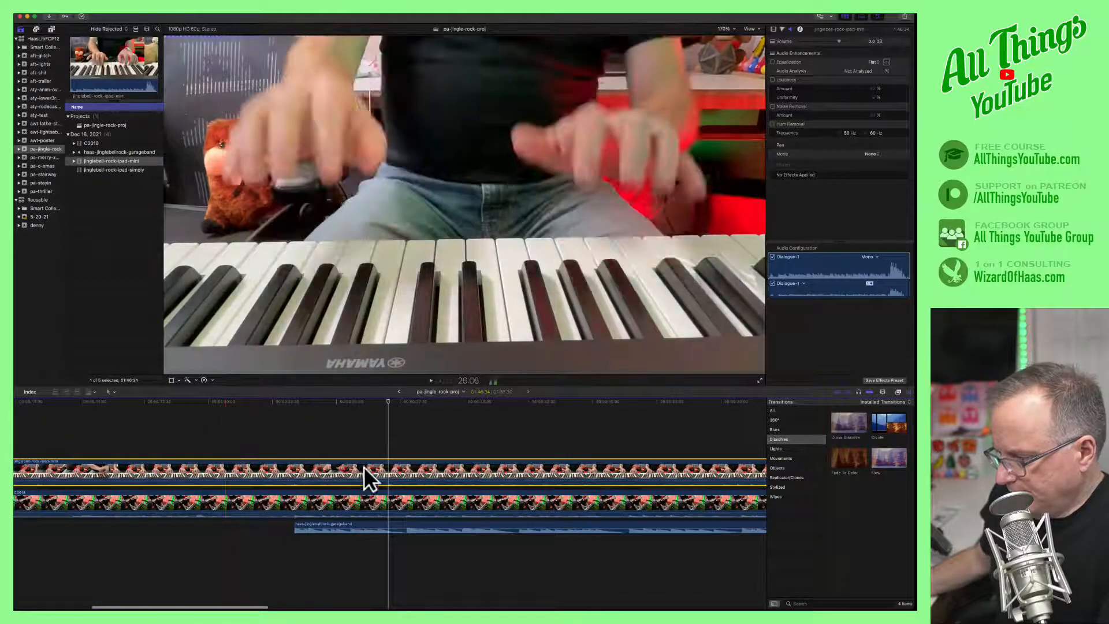
pyautogui.moveTo(387, 465); pyautogui.dragTo(291, 469)
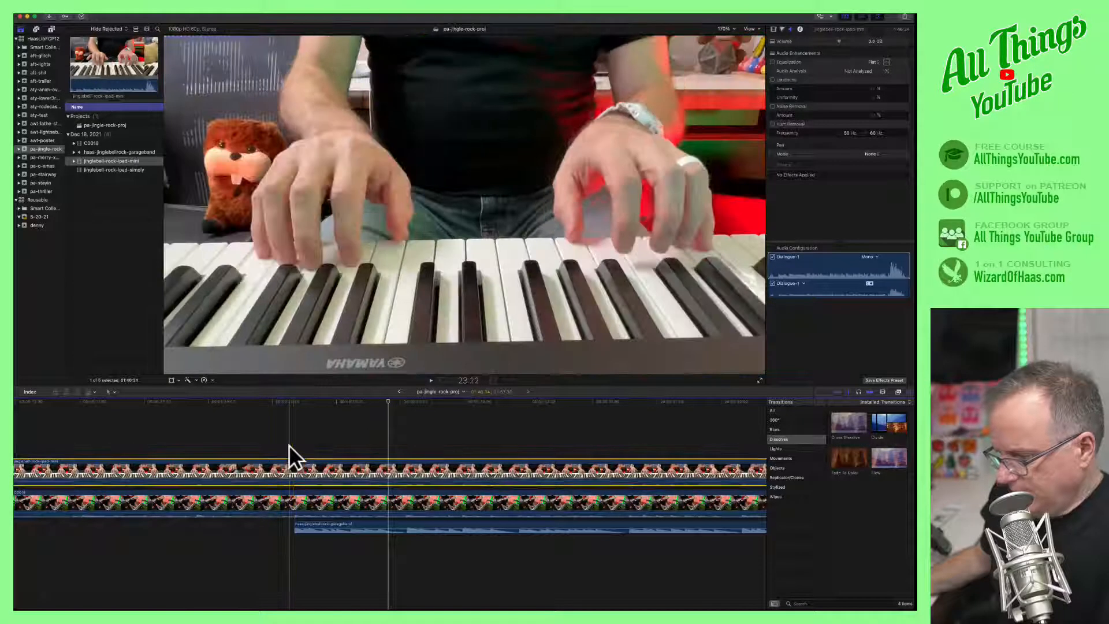
pyautogui.press('super+equal')
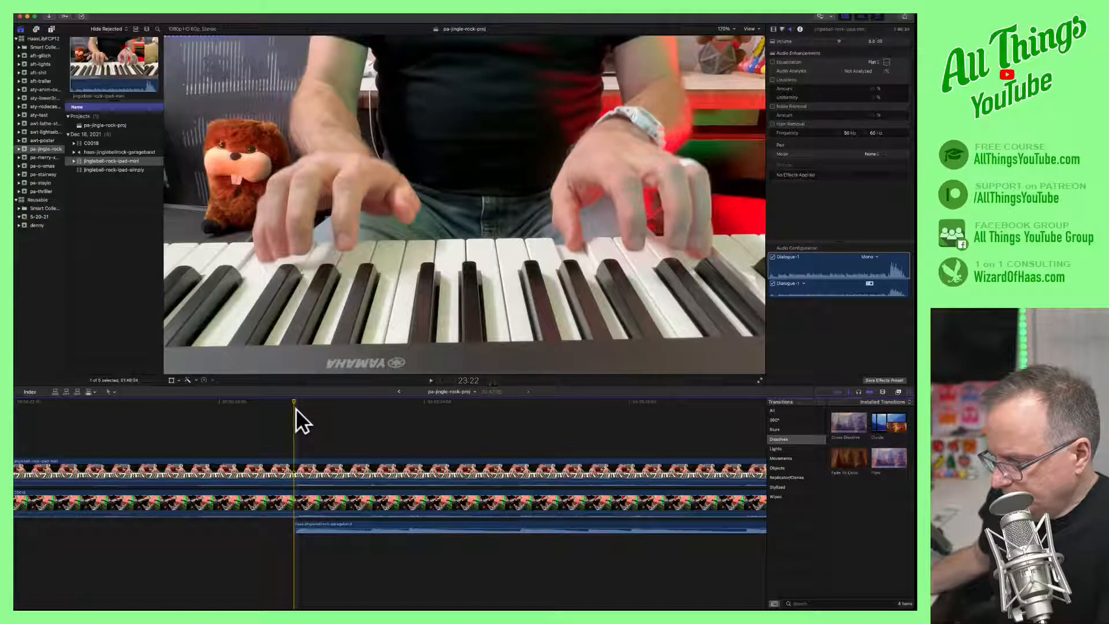
pyautogui.moveTo(294, 403); pyautogui.dragTo(300, 405)
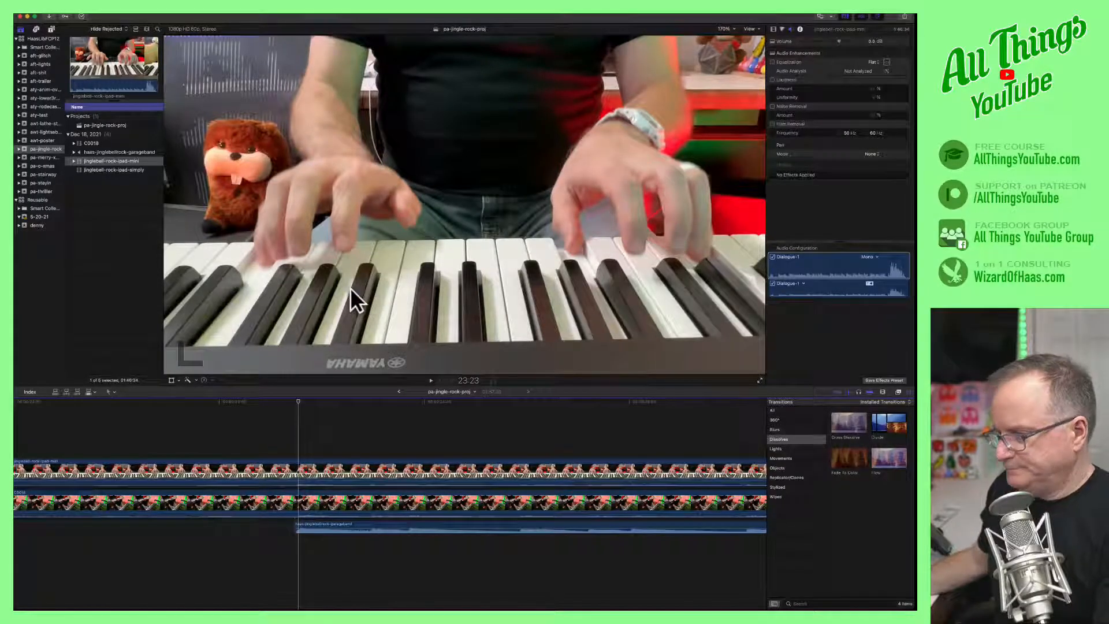
# Switch to Chrome and open the channel dashboard in YouTube Studio.
pyautogui.press('super+Tab')
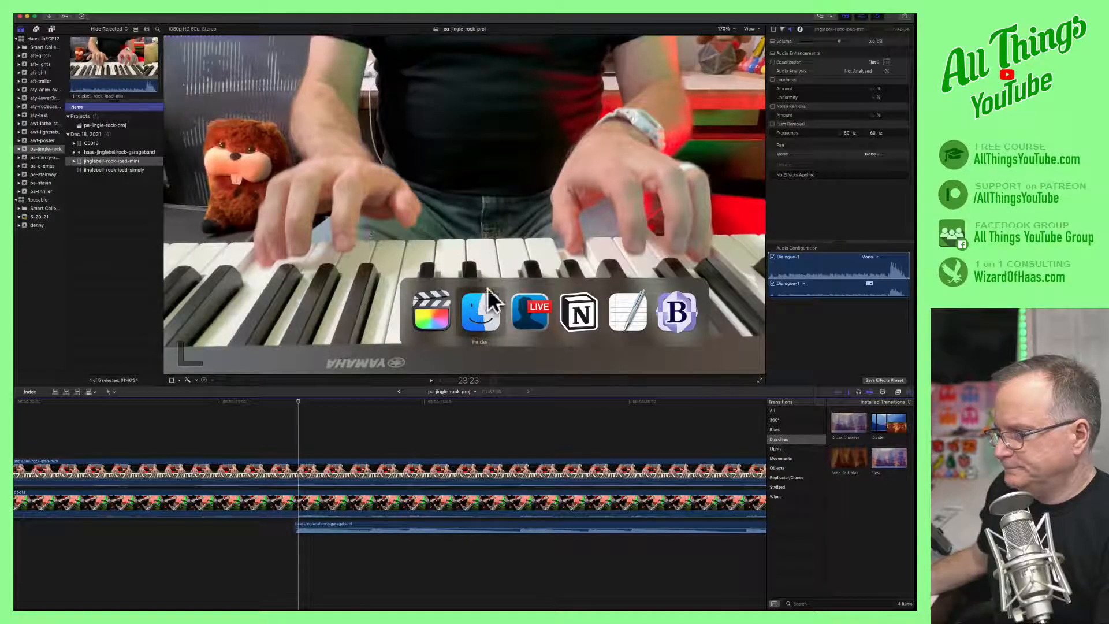
pyautogui.click(484, 321)
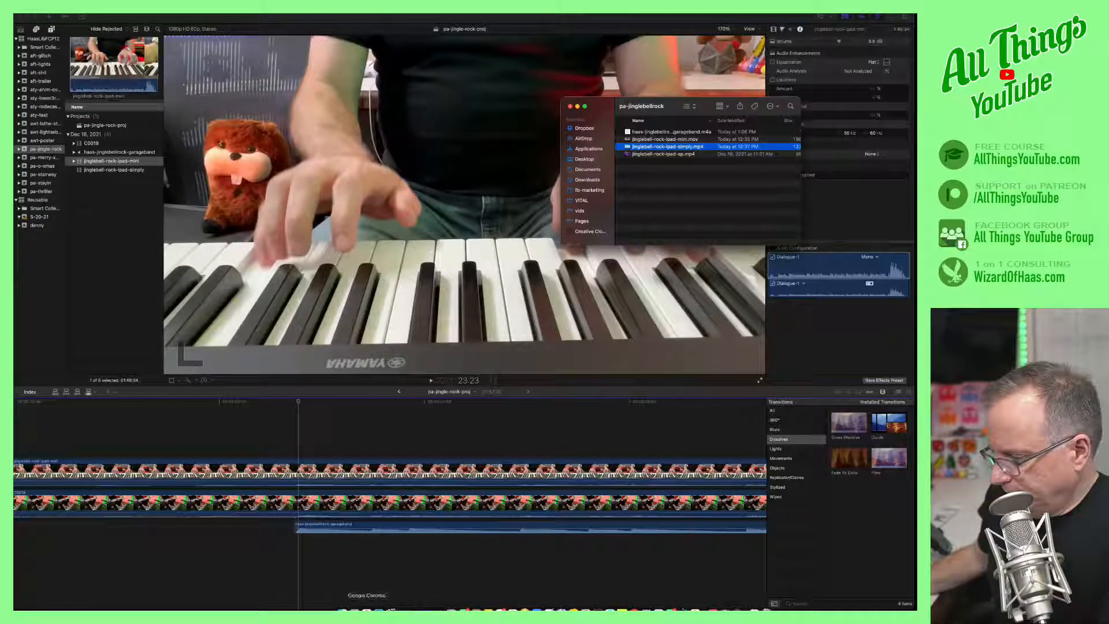
pyautogui.click(367, 609)
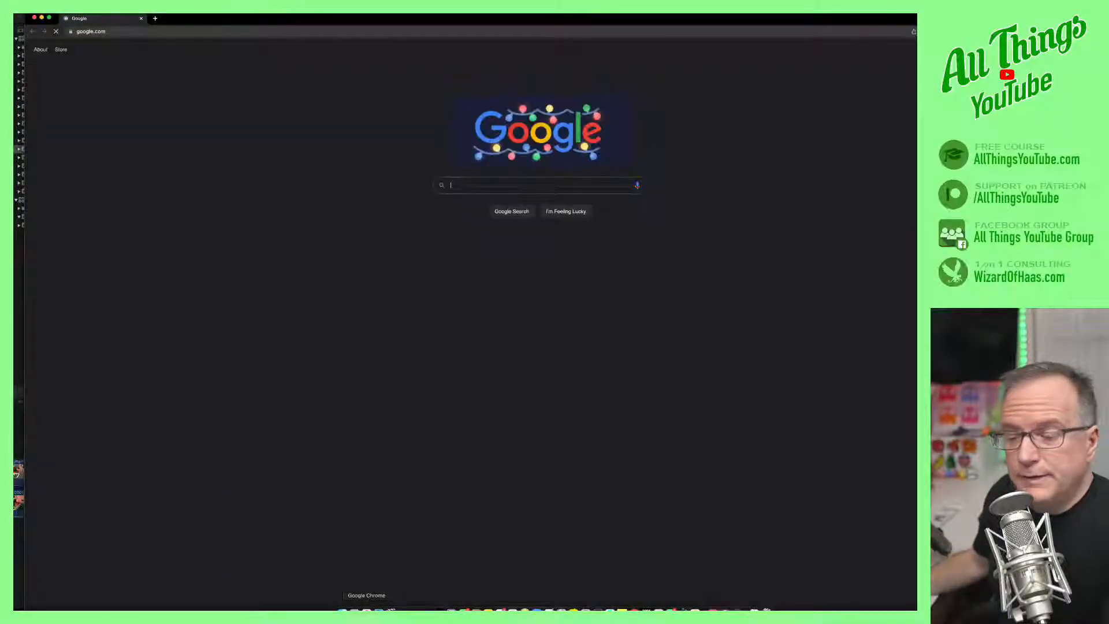
pyautogui.click(117, 30)
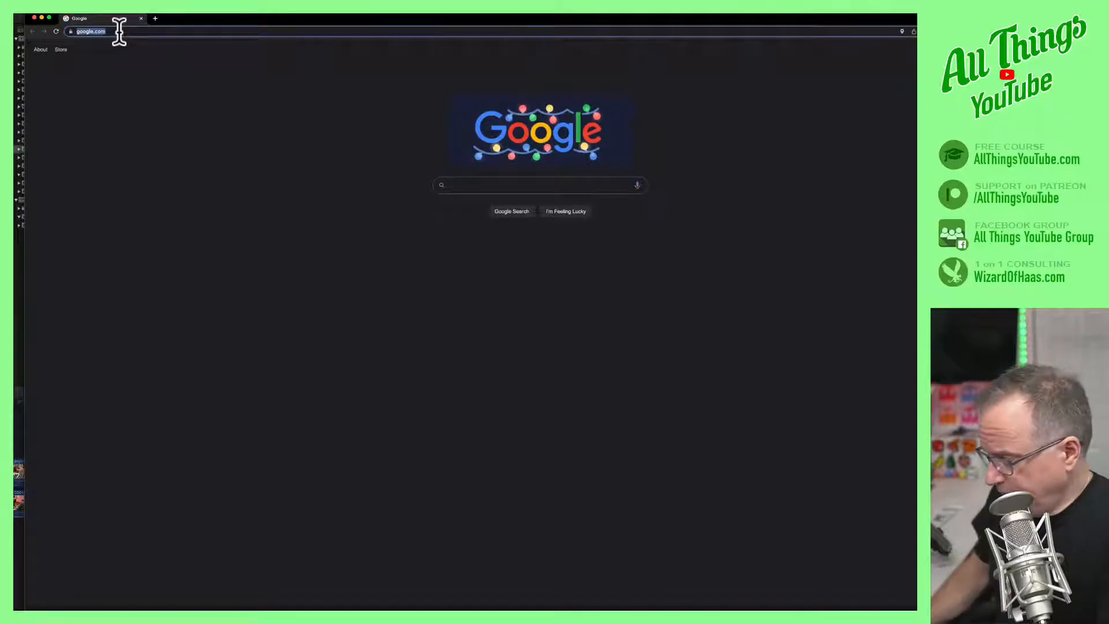
pyautogui.write('yout')
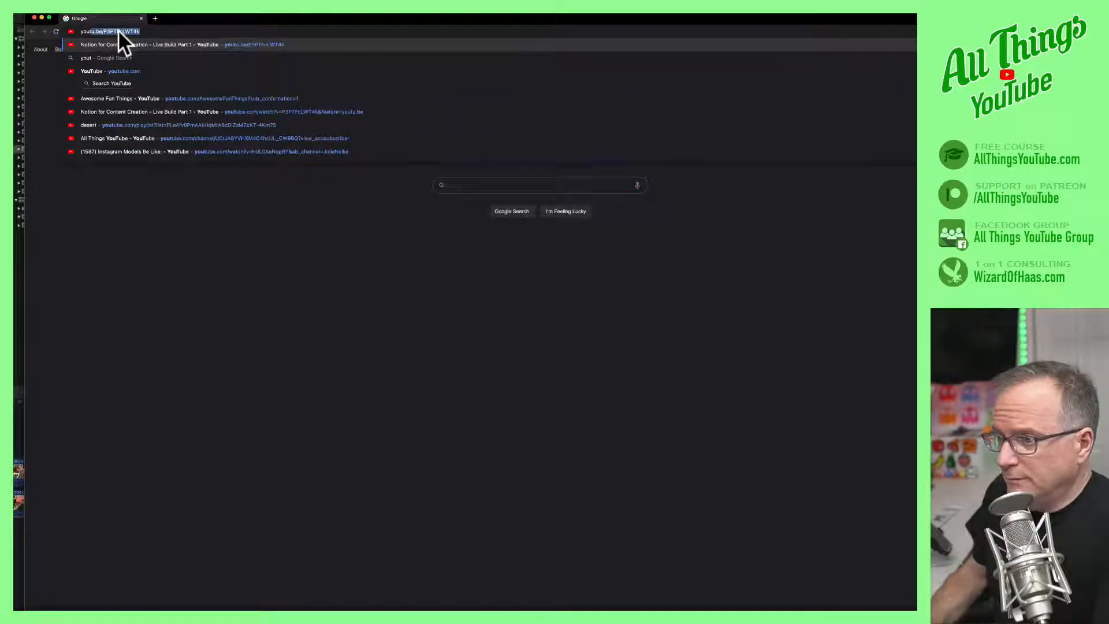
pyautogui.write('ube.c')
pyautogui.press('Return')
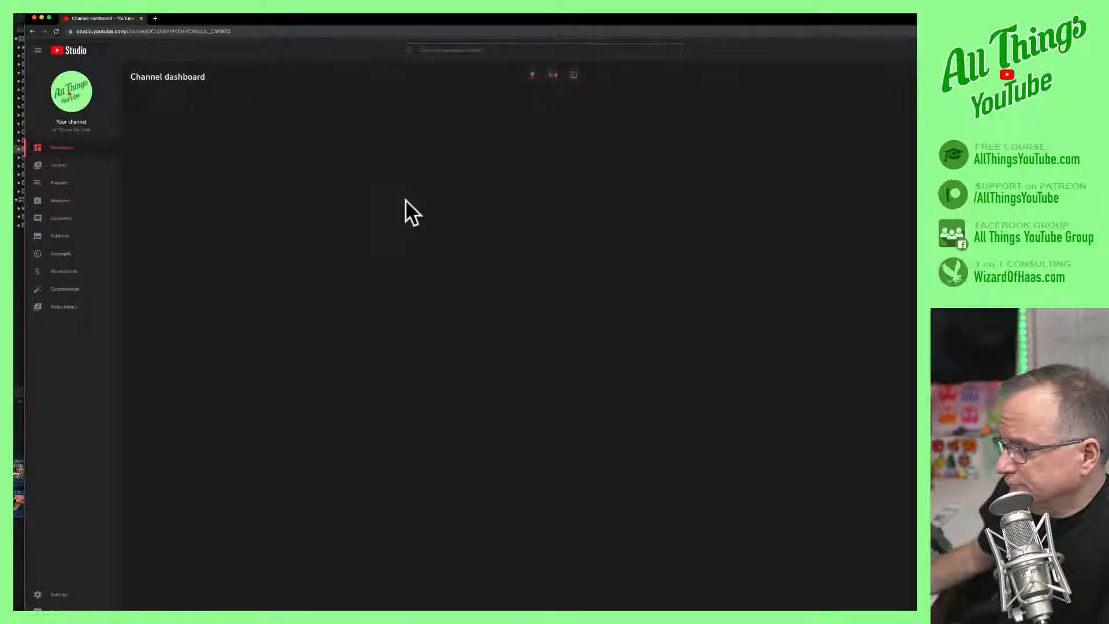
# List the channel's live streams and open the control room of the current "Watch Me Edit a Video" stream.
pyautogui.click(78, 165)
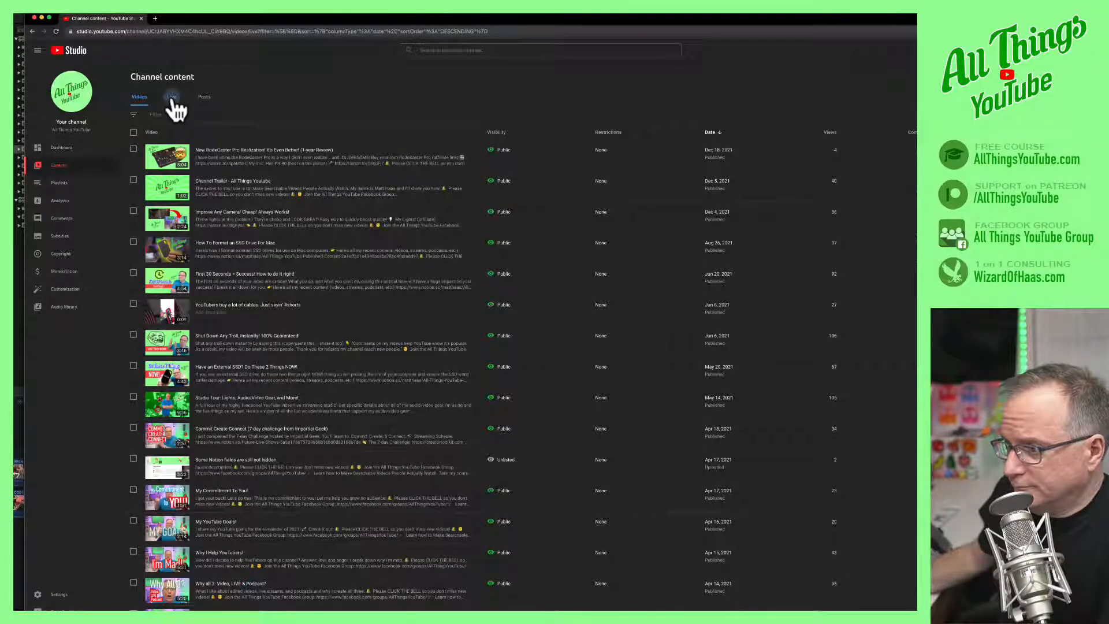
pyautogui.click(172, 99)
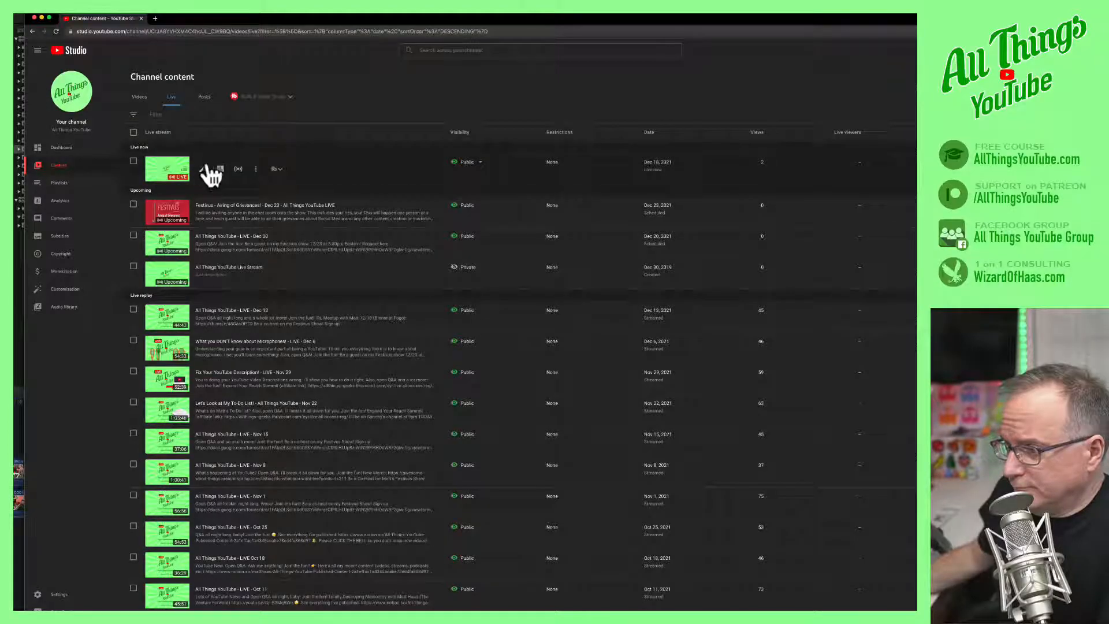
pyautogui.click(238, 169)
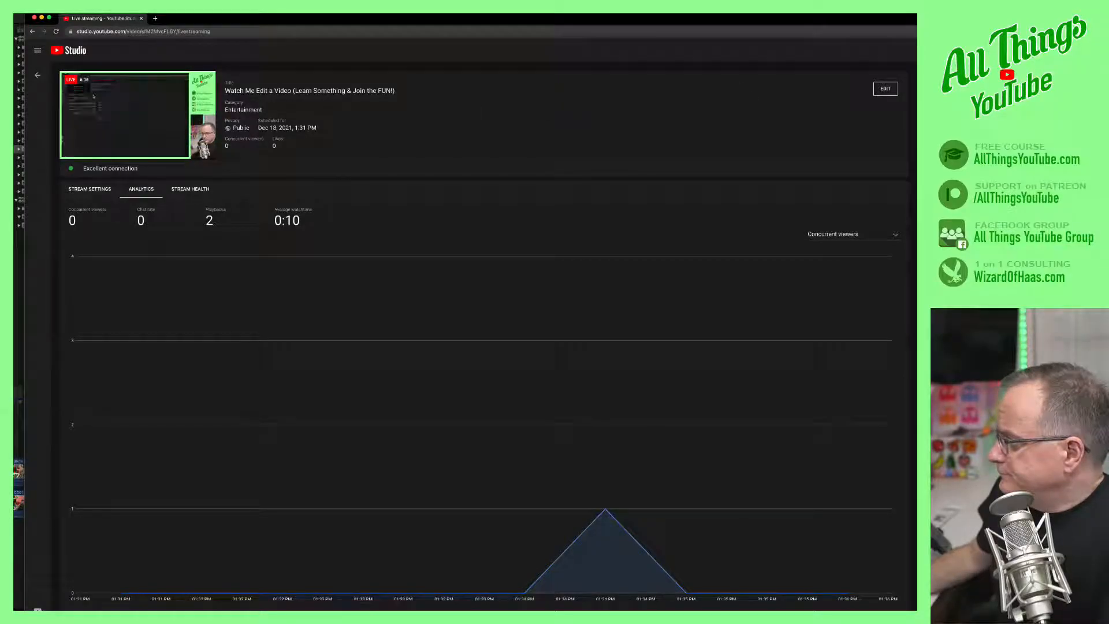
# Move the separate live chat window off to the side, close the YouTube Studio tab and return to Final Cut Pro.
pyautogui.moveTo(122, 8); pyautogui.dragTo(295, 6)
pyautogui.moveTo(86, 18); pyautogui.dragTo(967, 101)
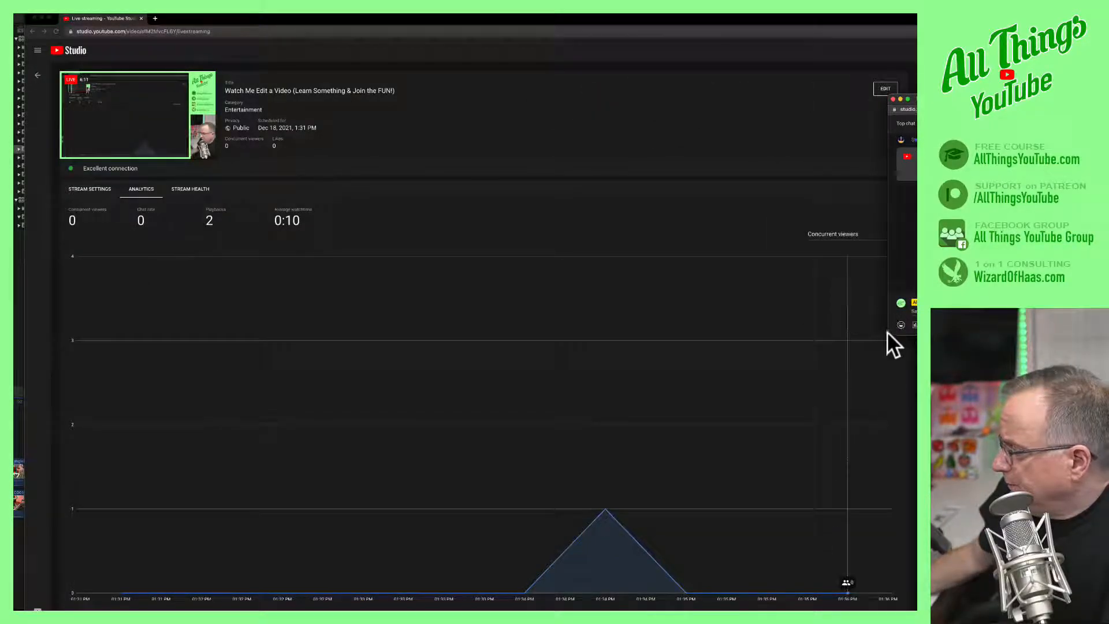
pyautogui.moveTo(900, 356); pyautogui.dragTo(947, 364)
pyautogui.click(141, 19)
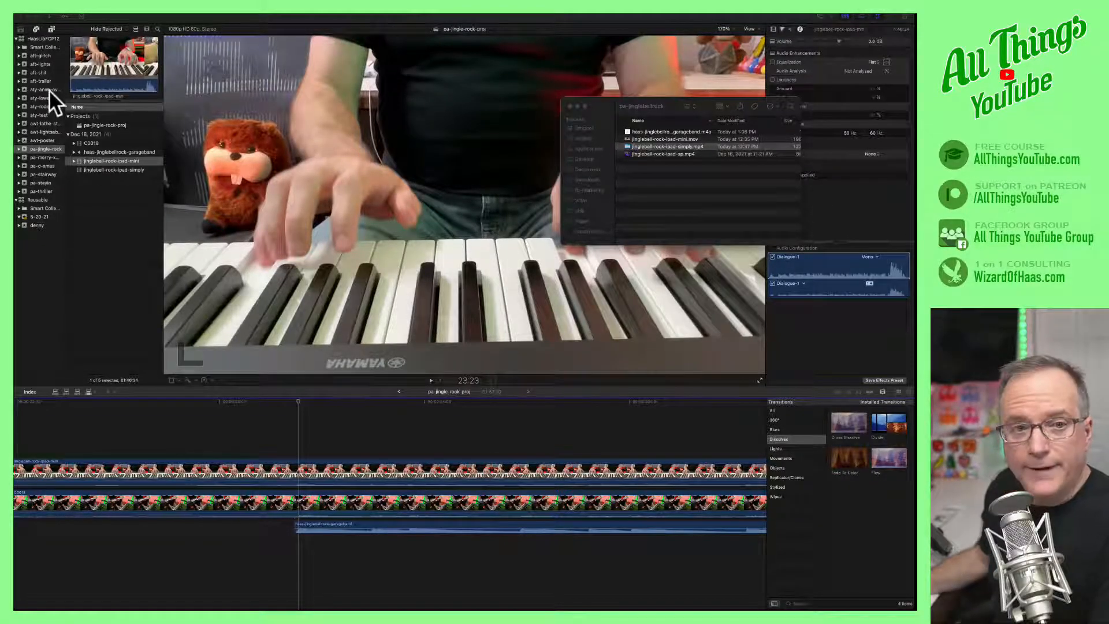
pyautogui.click(254, 16)
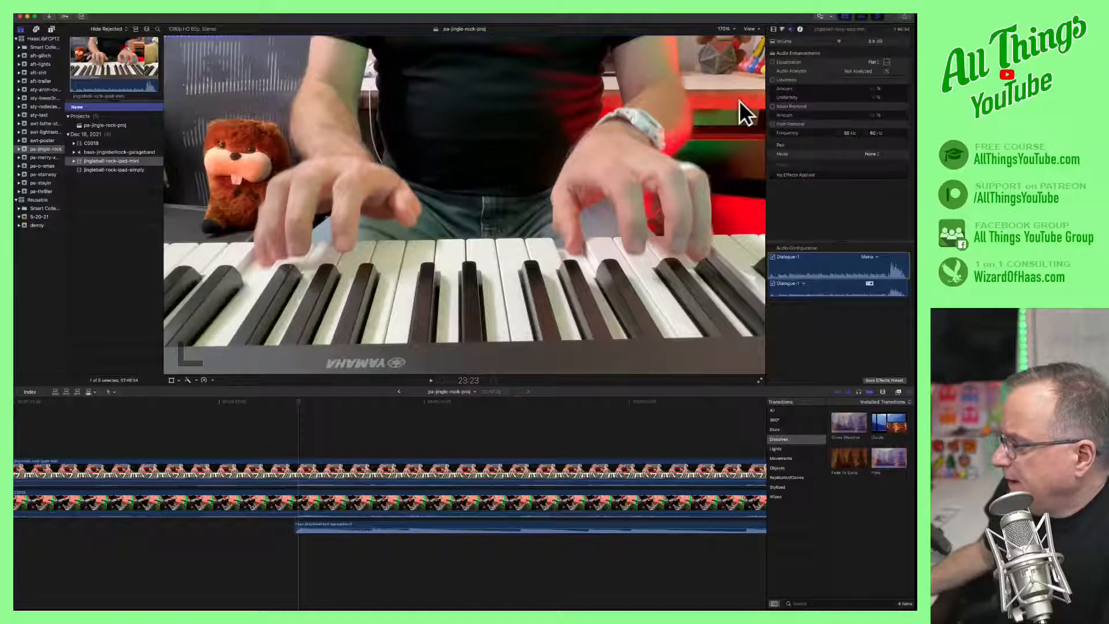
# Scale the jinglebell-rock-ipad-mini clip to 103% and set the viewer zoom to 100%.
pyautogui.click(774, 28)
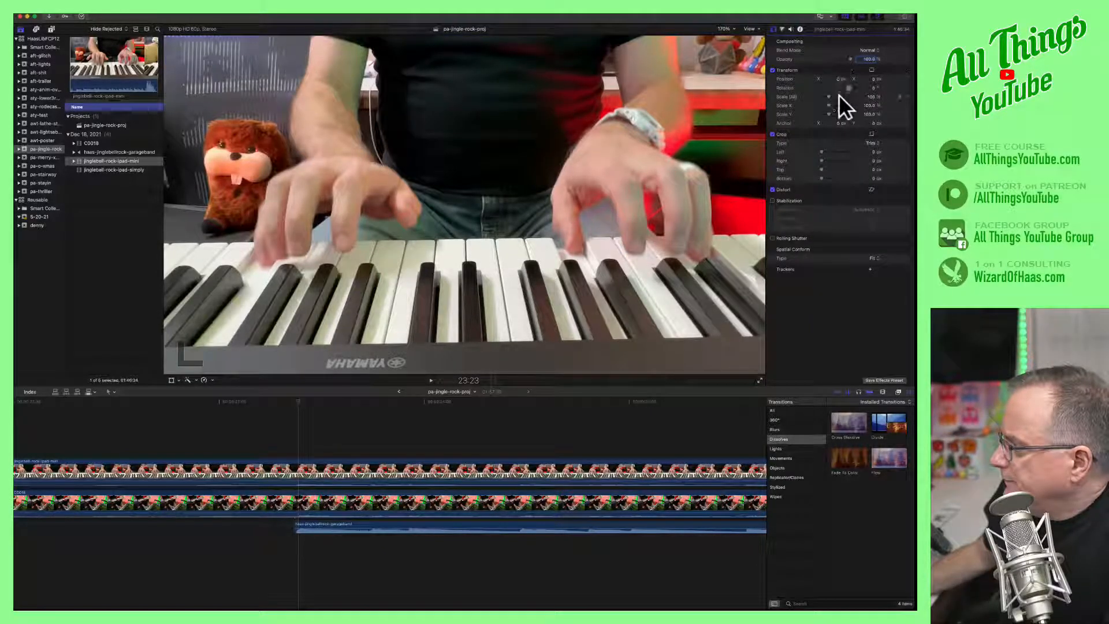
pyautogui.moveTo(828, 95); pyautogui.dragTo(828, 96)
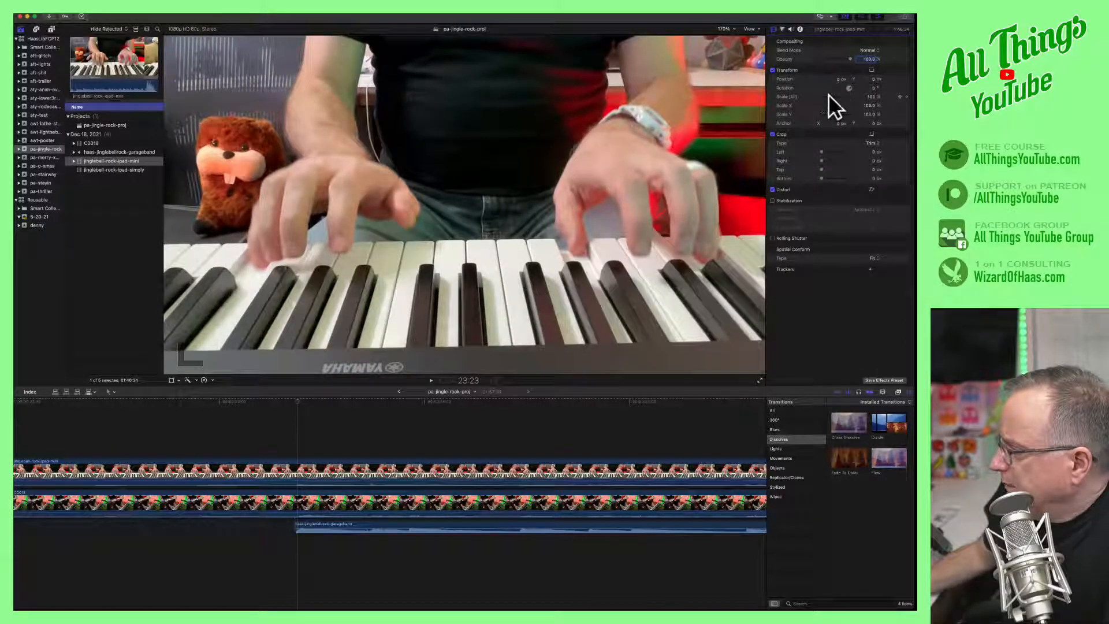
pyautogui.click(725, 29)
pyautogui.click(731, 72)
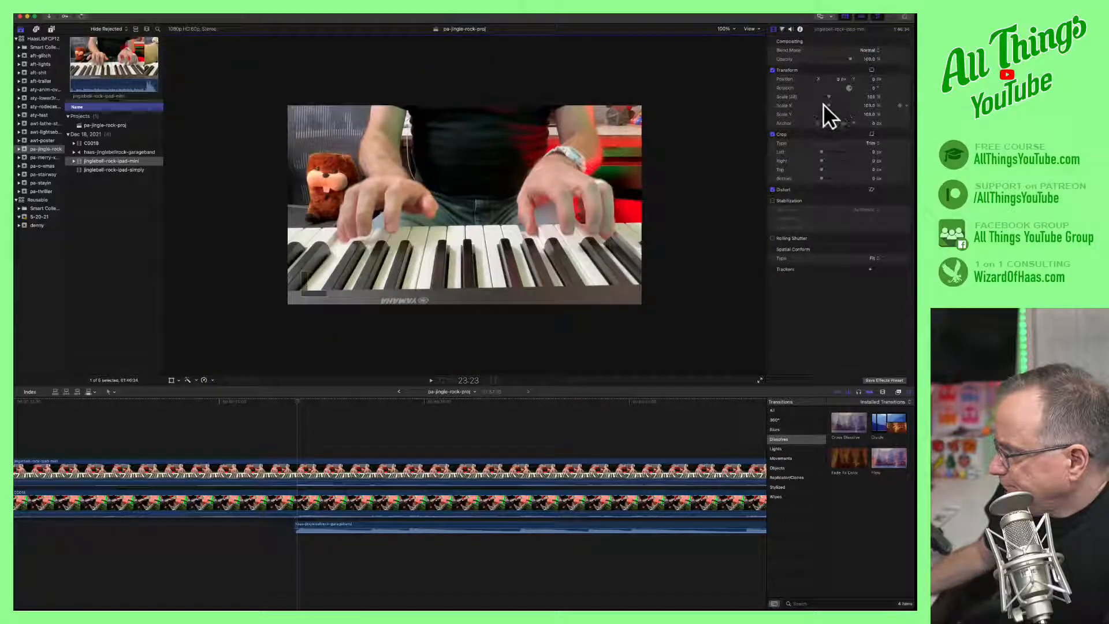
# Rotate the jinglebell-rock-ipad-mini clip slightly to level the keyboard, and set the viewer zoom back to Fit.
pyautogui.moveTo(848, 87); pyautogui.dragTo(874, 89)
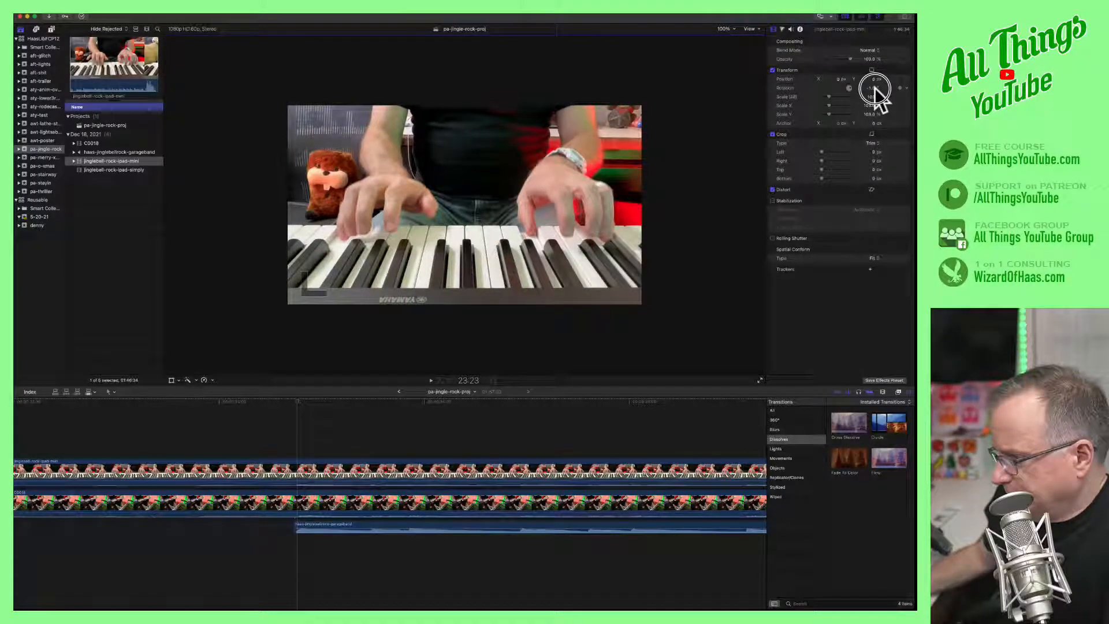
pyautogui.click(724, 29)
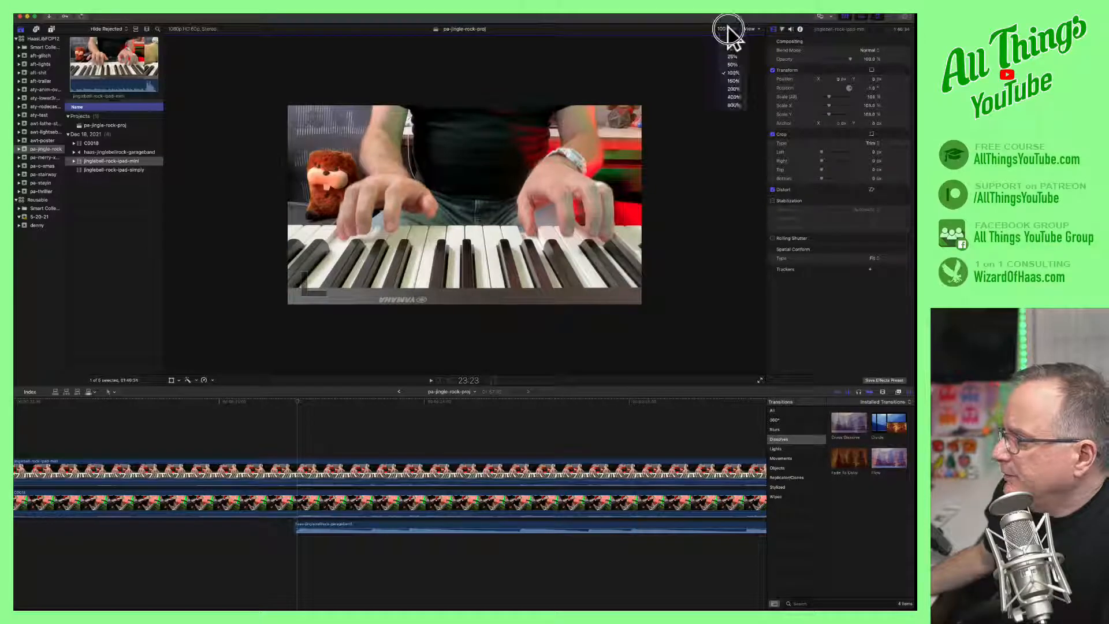
pyautogui.click(729, 36)
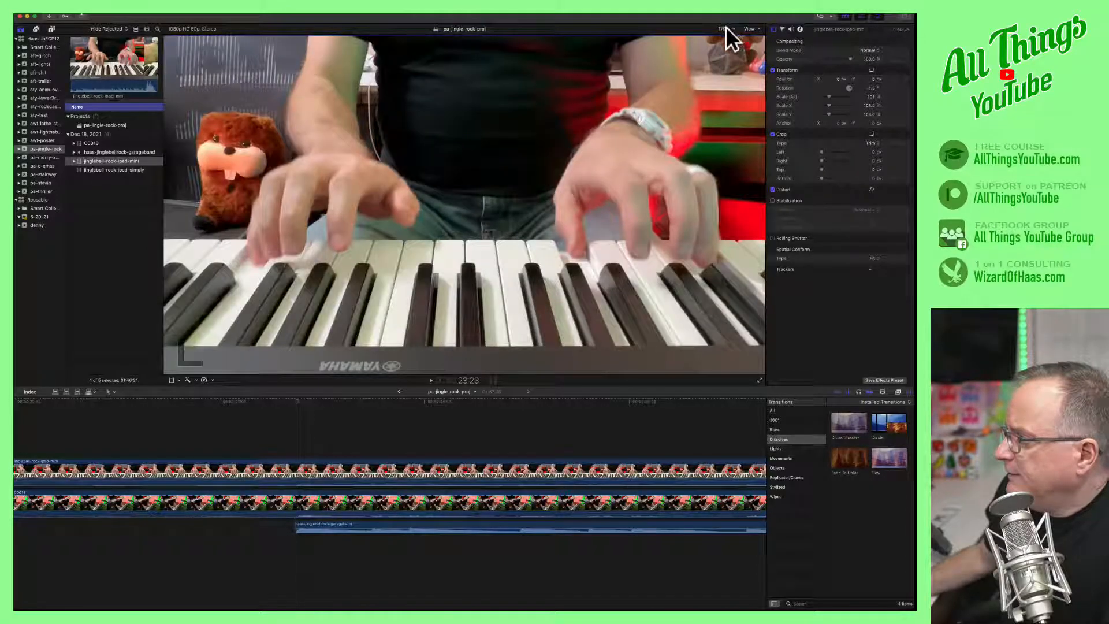
# Play the iPad footage across the start of the GarageBand audio to check its framing and sync.
pyautogui.click(278, 398)
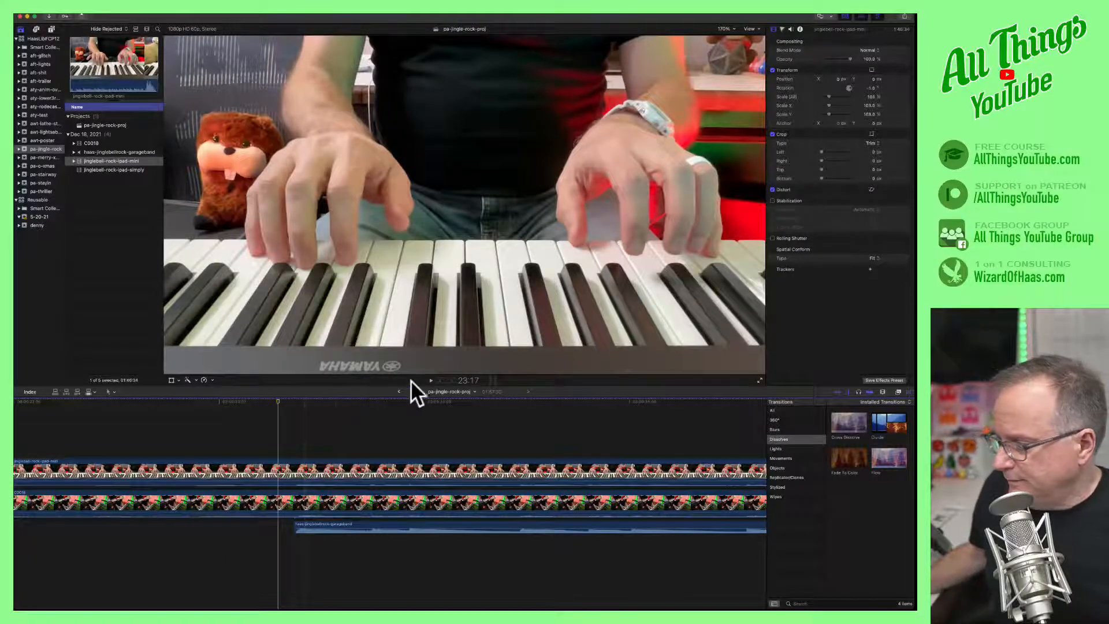
pyautogui.press('space')
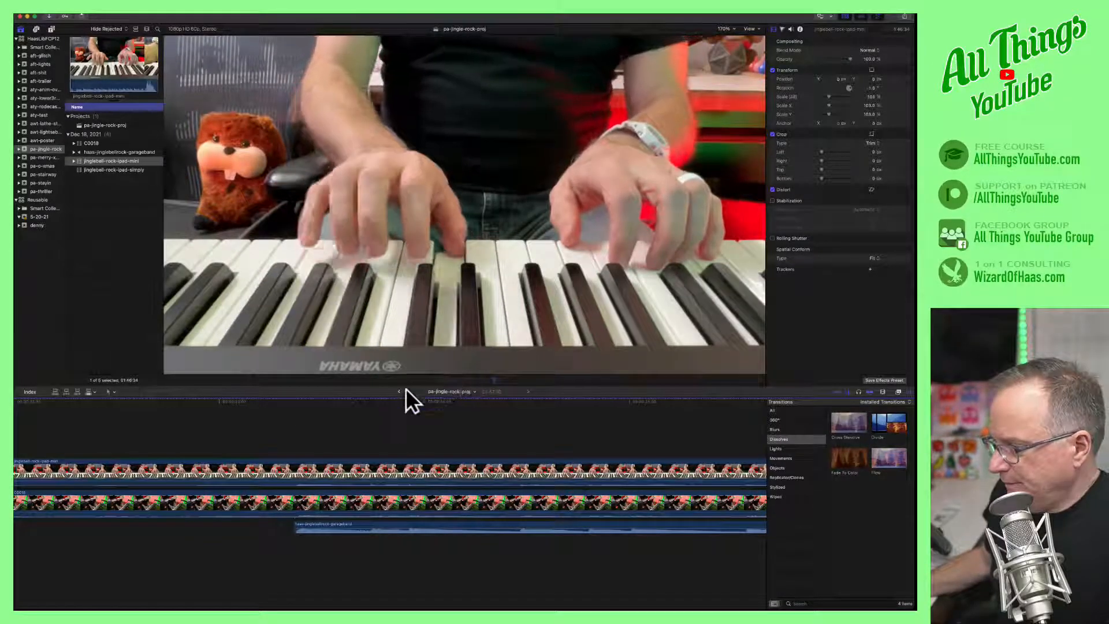
pyautogui.click(428, 380)
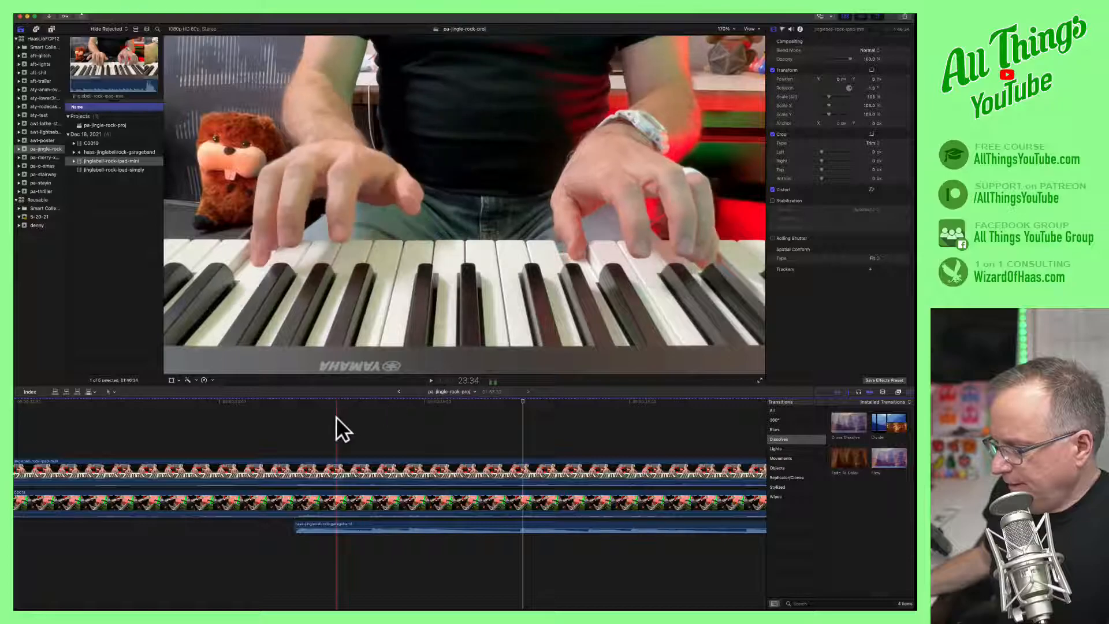
# Trim the start of the jinglebell-rock-ipad-mini clip to line up with the beginning of the GarageBand audio.
pyautogui.press('super+minus')
pyautogui.press('super+minus')
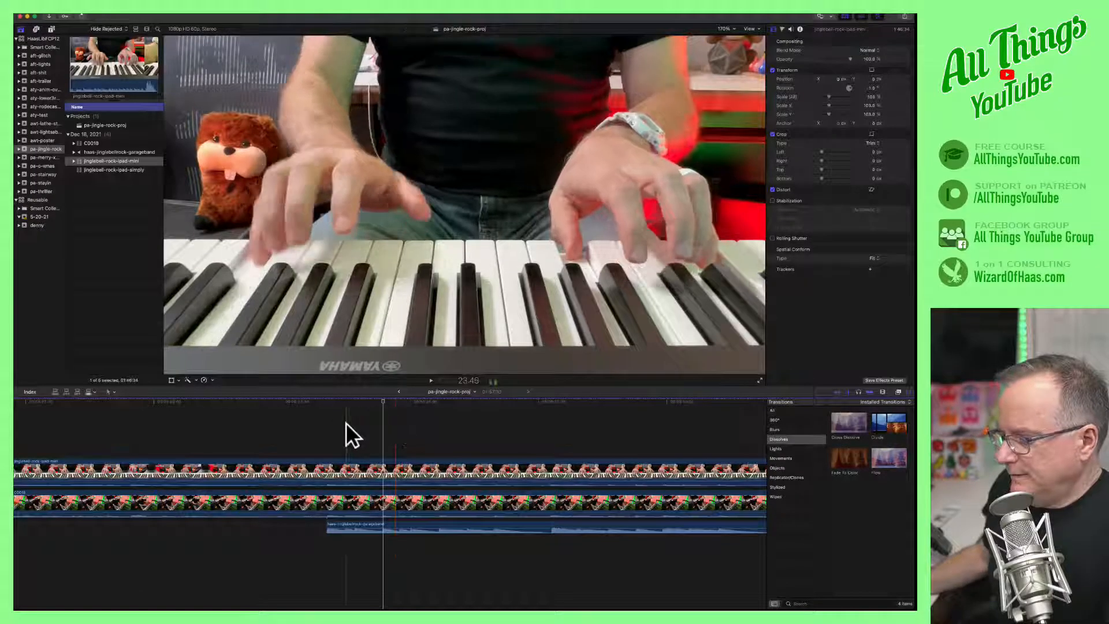
pyautogui.hscroll(-2, 314, 421)
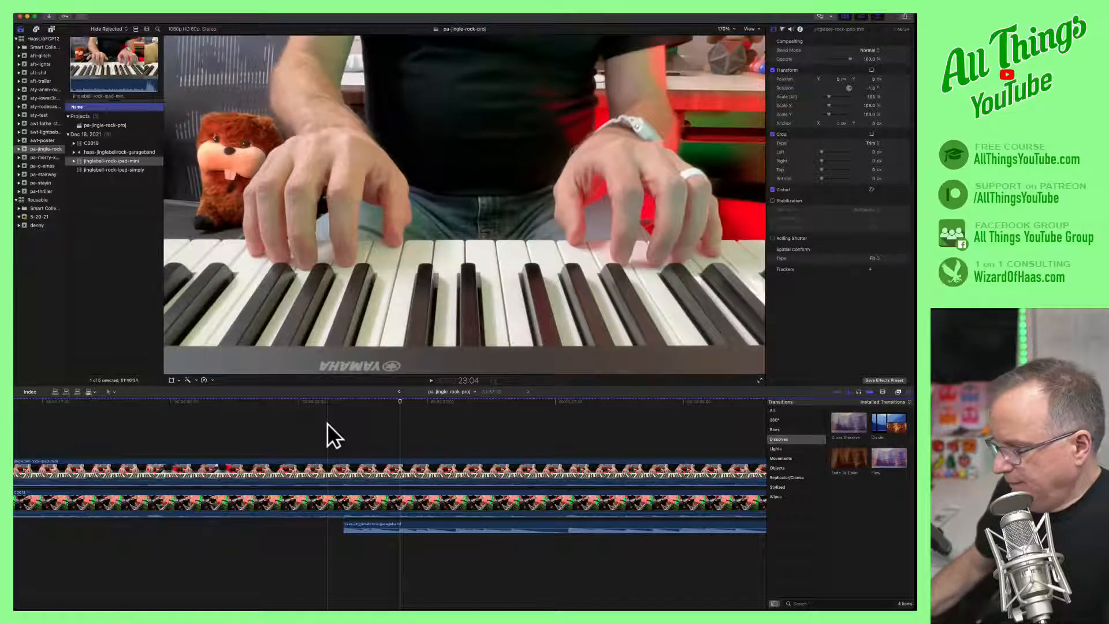
pyautogui.press('super+minus')
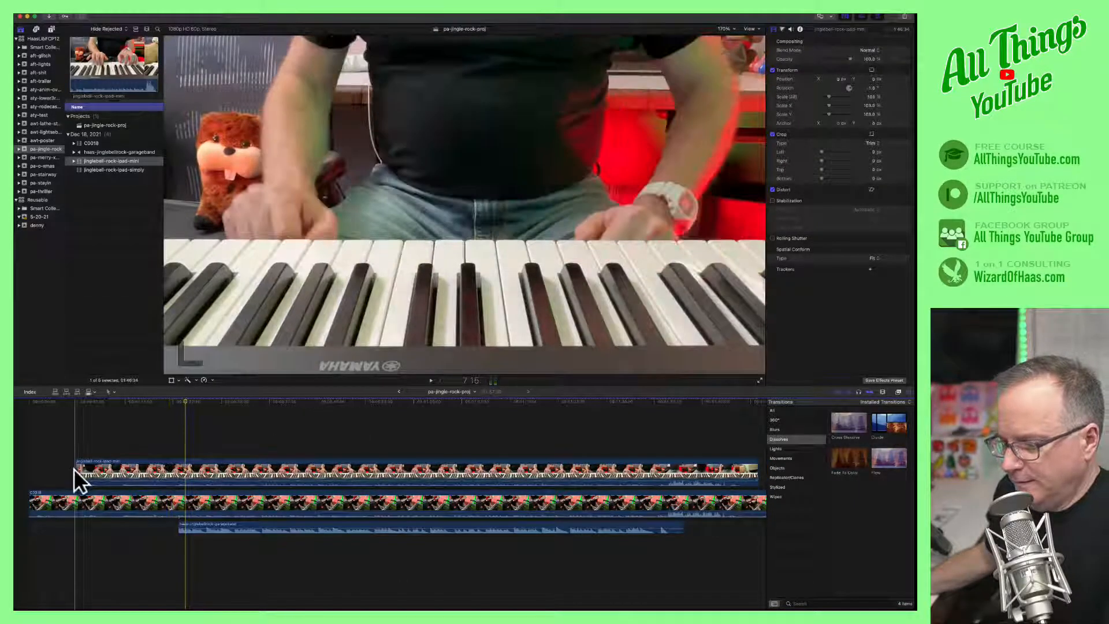
pyautogui.moveTo(76, 469); pyautogui.dragTo(175, 470)
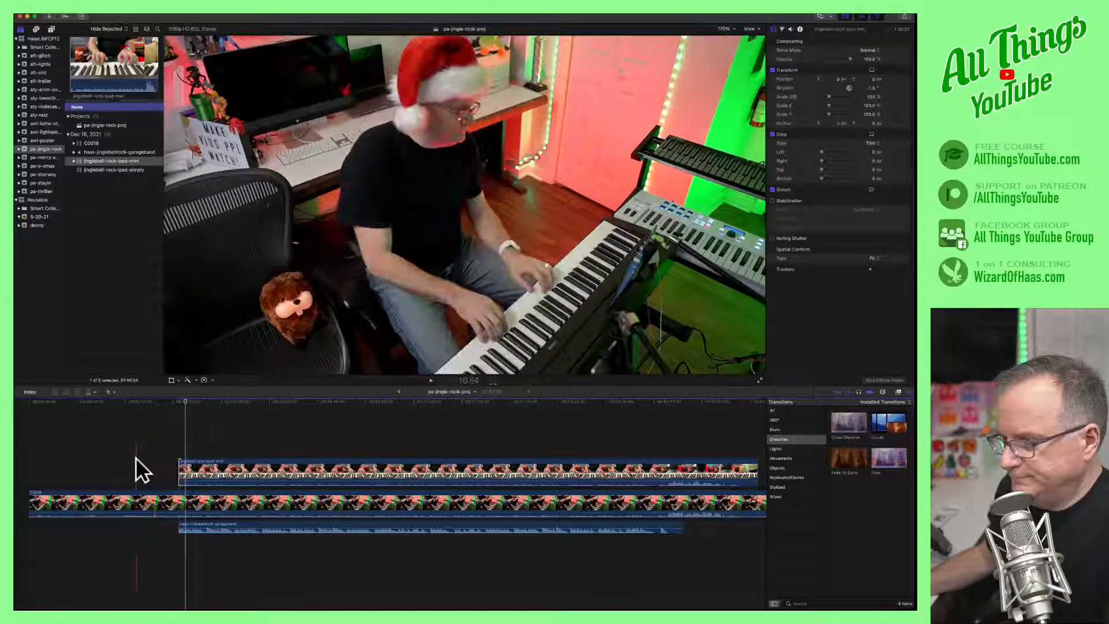
# Place the playhead at 10:48, then open pa-merry-xmas-proj from the pa-merry-xmas event and play its opening.
pyautogui.click(97, 456)
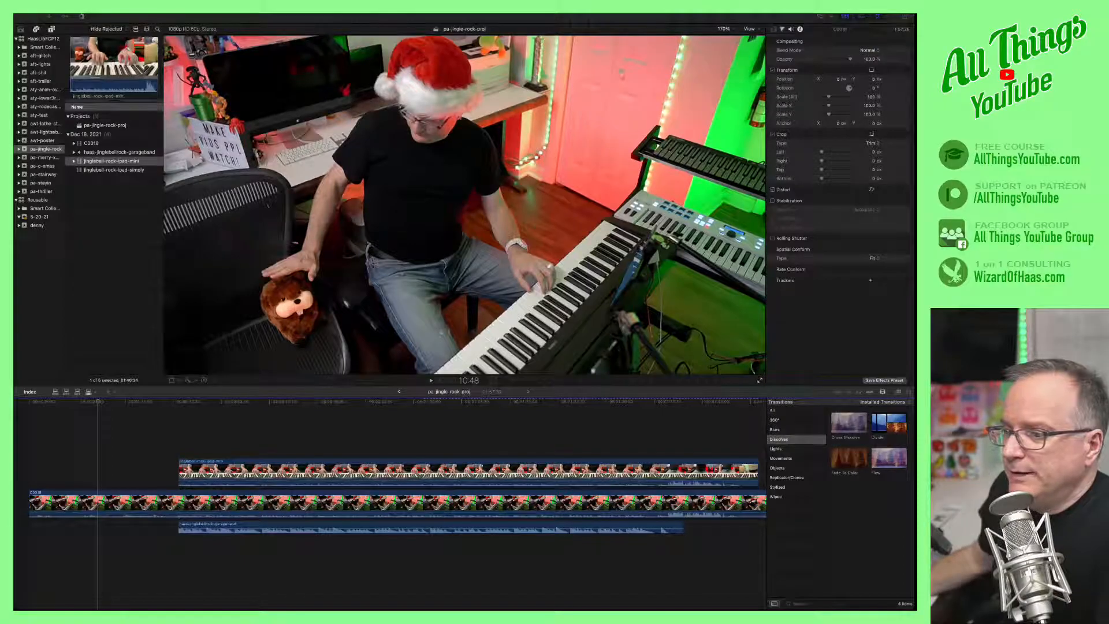
pyautogui.click(42, 157)
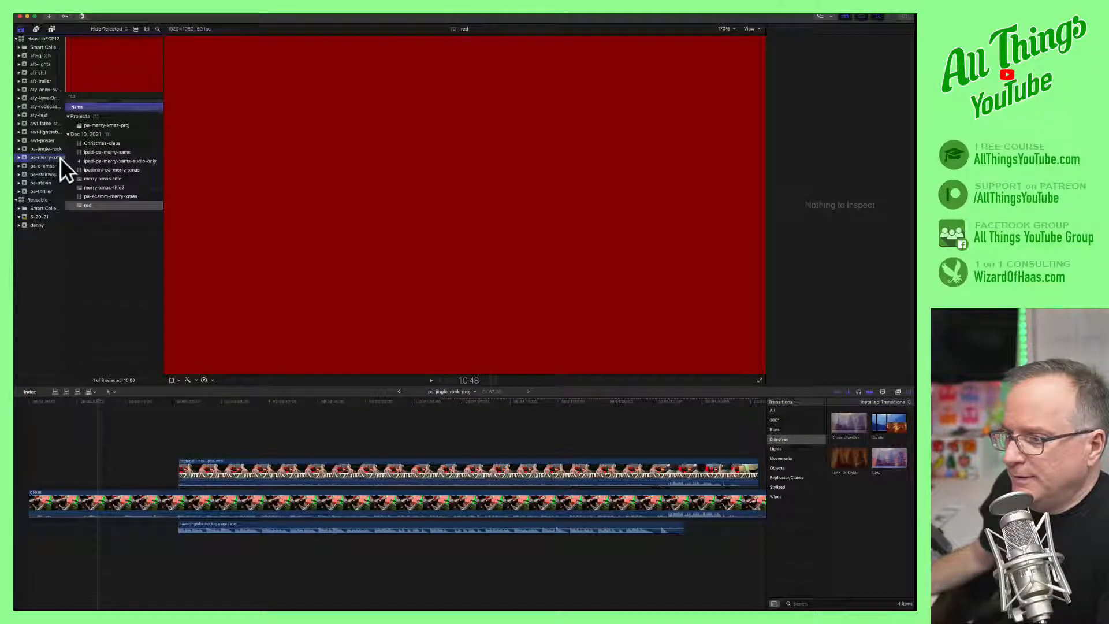
pyautogui.doubleClick(92, 124)
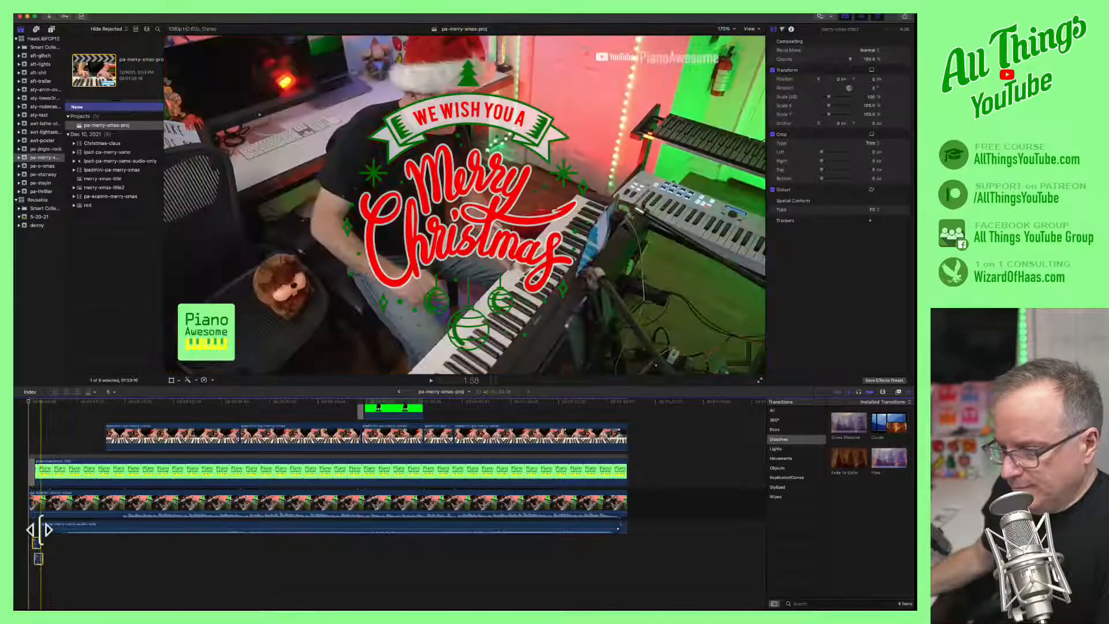
pyautogui.click(33, 426)
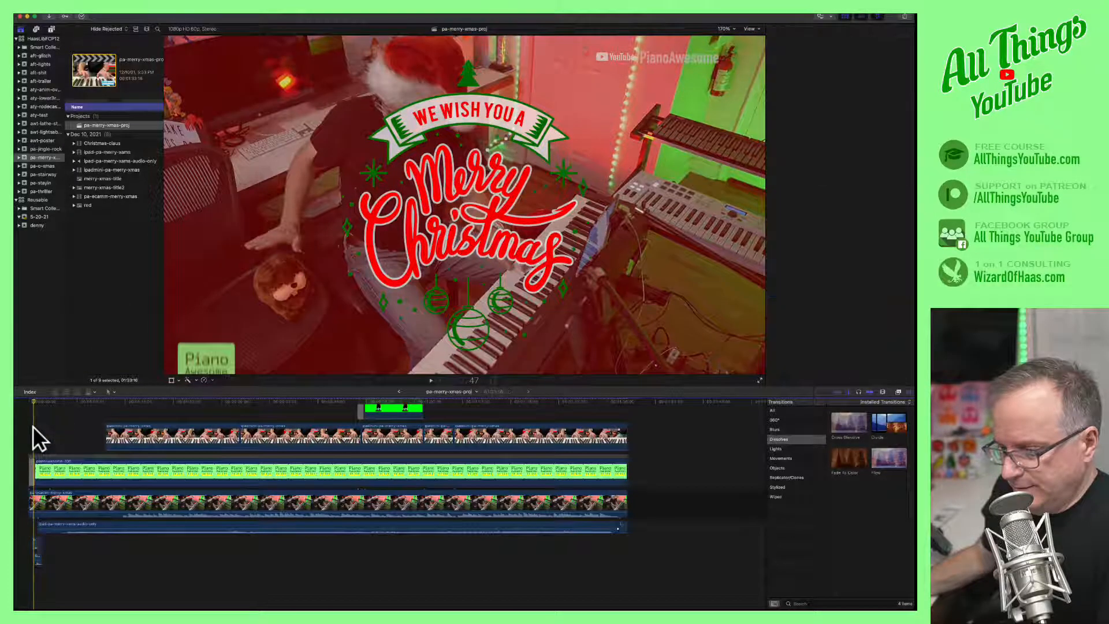
pyautogui.click(429, 380)
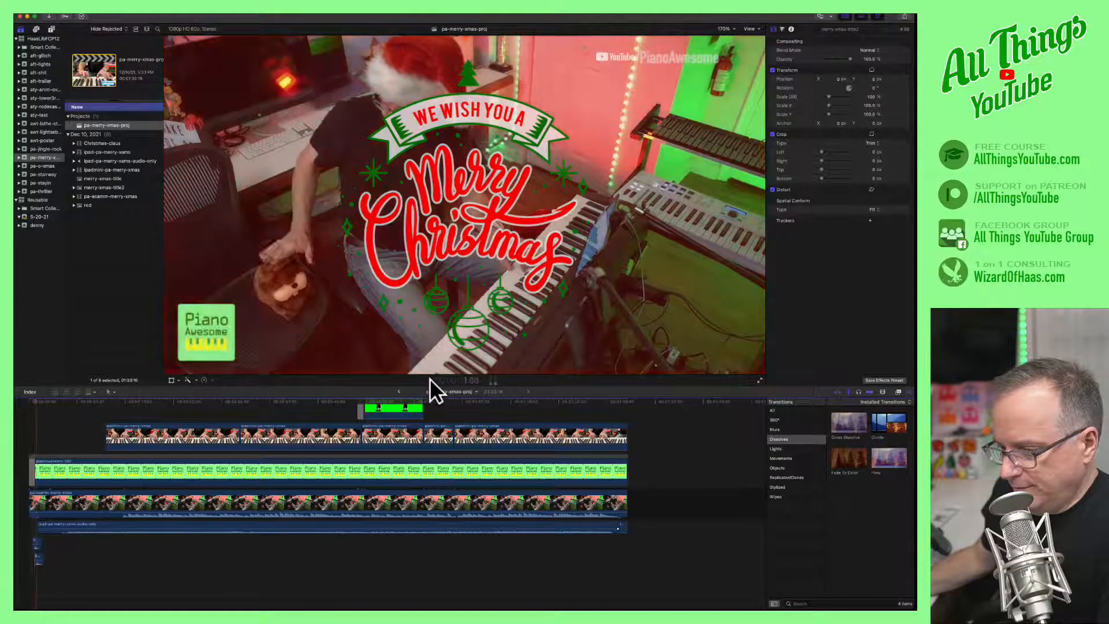
# Copy the two short sound-effect clips at the start of pa-merry-xmas-proj and paste them into pa-jingle-rock-proj at the playhead.
pyautogui.moveTo(49, 569); pyautogui.dragTo(30, 539)
pyautogui.click(75, 10)
pyautogui.click(75, 44)
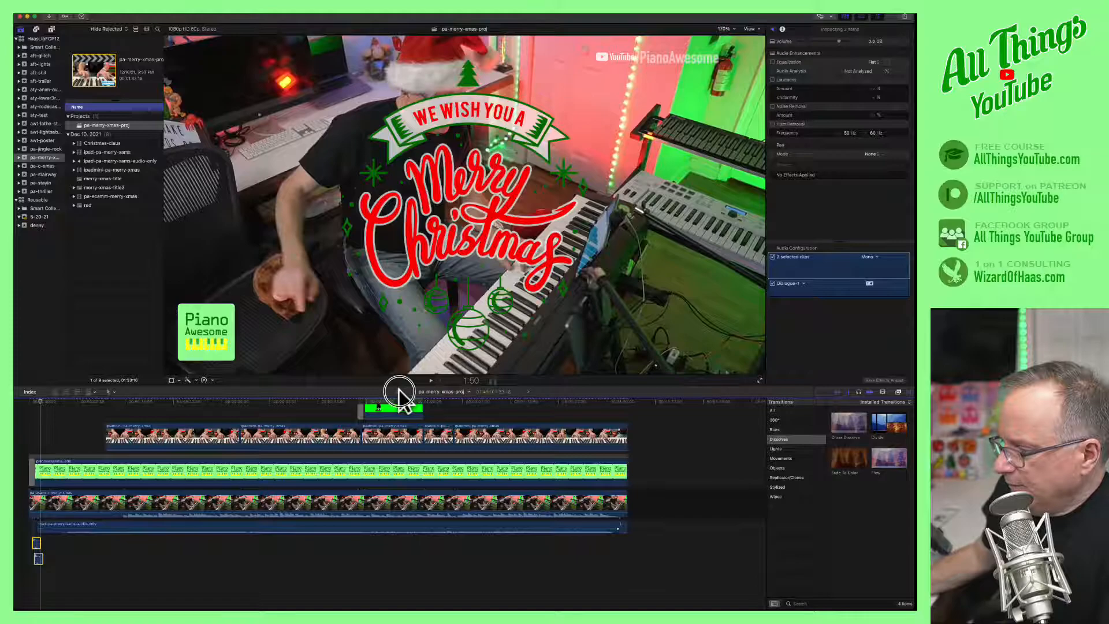
pyautogui.click(398, 391)
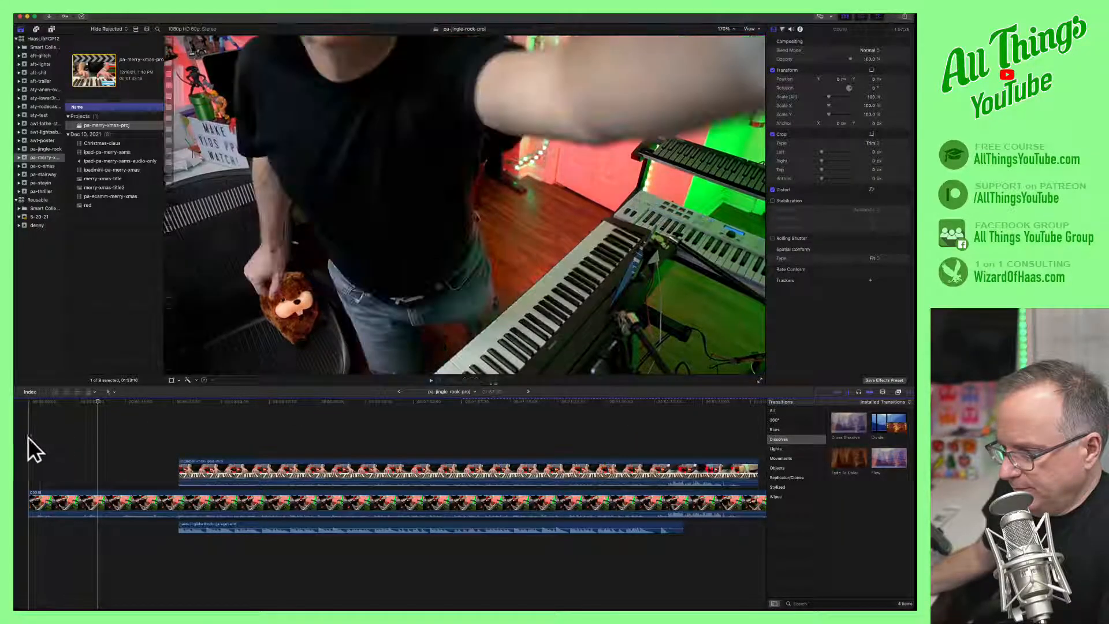
pyautogui.press('super+v')
# Find the frame where the hand first touches the plush beaver and move the upper sound-effect clip earlier to match it.
pyautogui.click(93, 441)
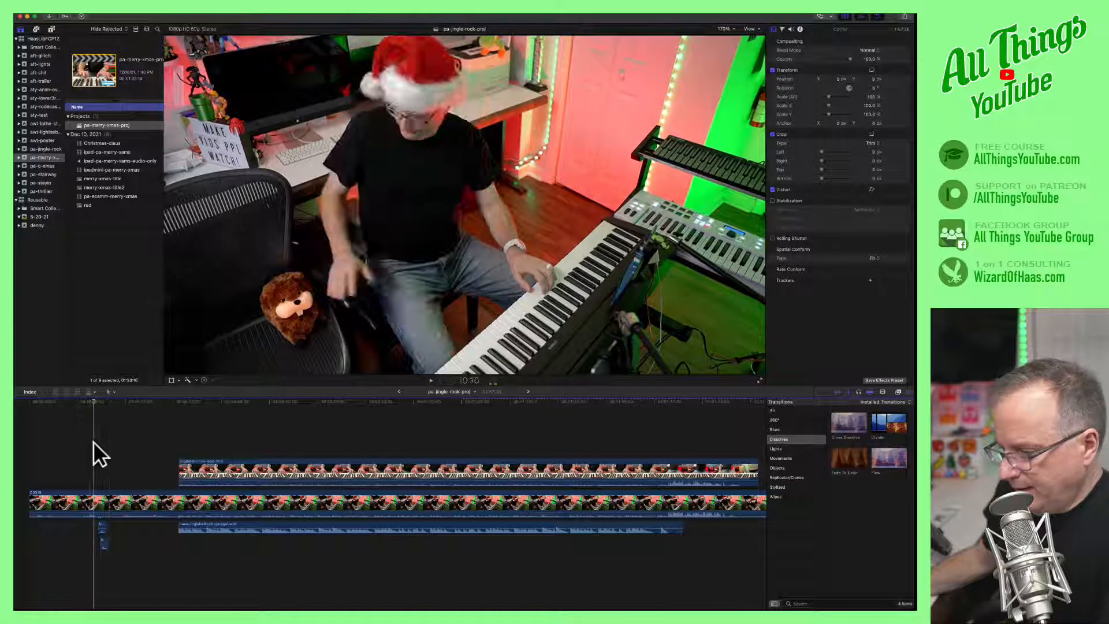
pyautogui.press('super+equal')
pyautogui.press('super+equal')
pyautogui.press('super+equal')
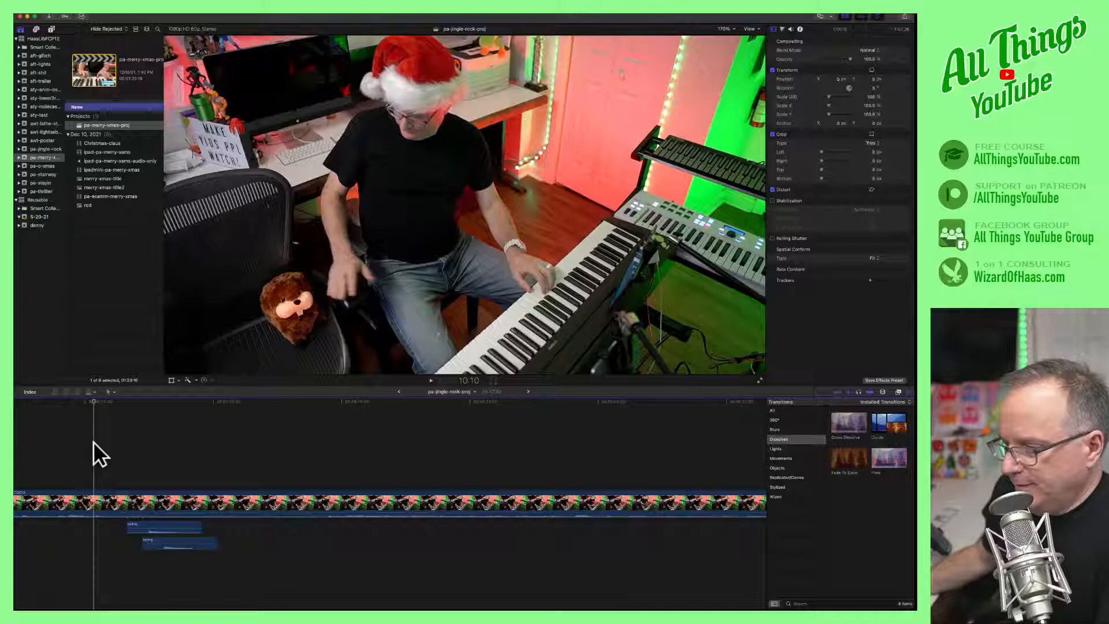
pyautogui.click(431, 380)
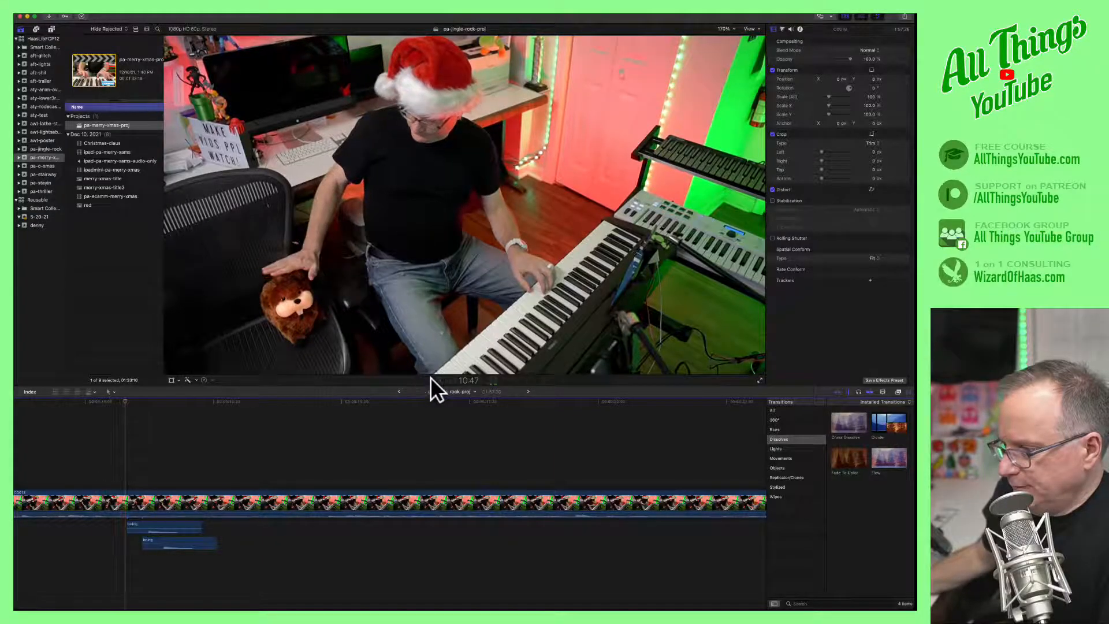
pyautogui.press('Left')
pyautogui.press('Left')
pyautogui.press('Left')
pyautogui.press('Left')
pyautogui.press('Left')
pyautogui.press('Left')
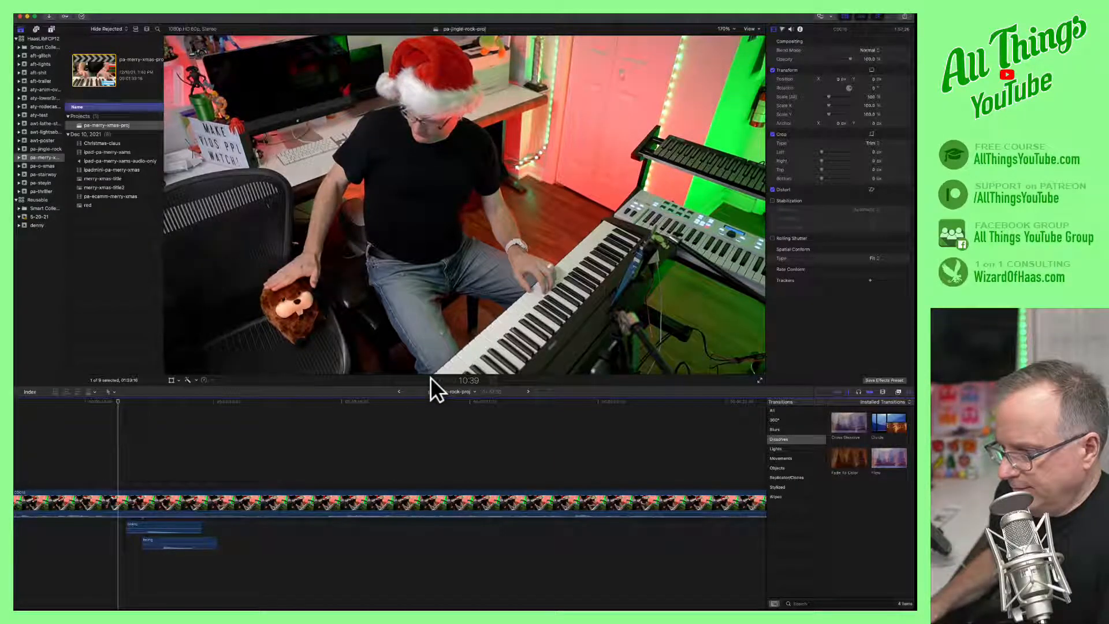
pyautogui.moveTo(154, 530); pyautogui.dragTo(124, 529)
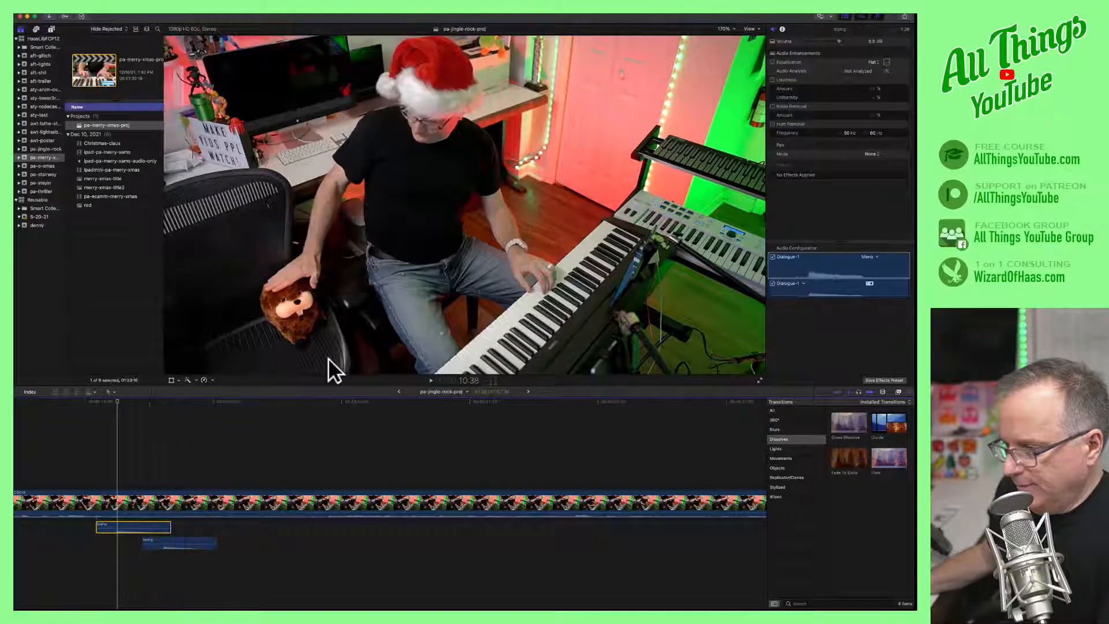
# Find the frame of the second pat on the beaver and move the lower sound-effect clip earlier to match it.
pyautogui.click(431, 378)
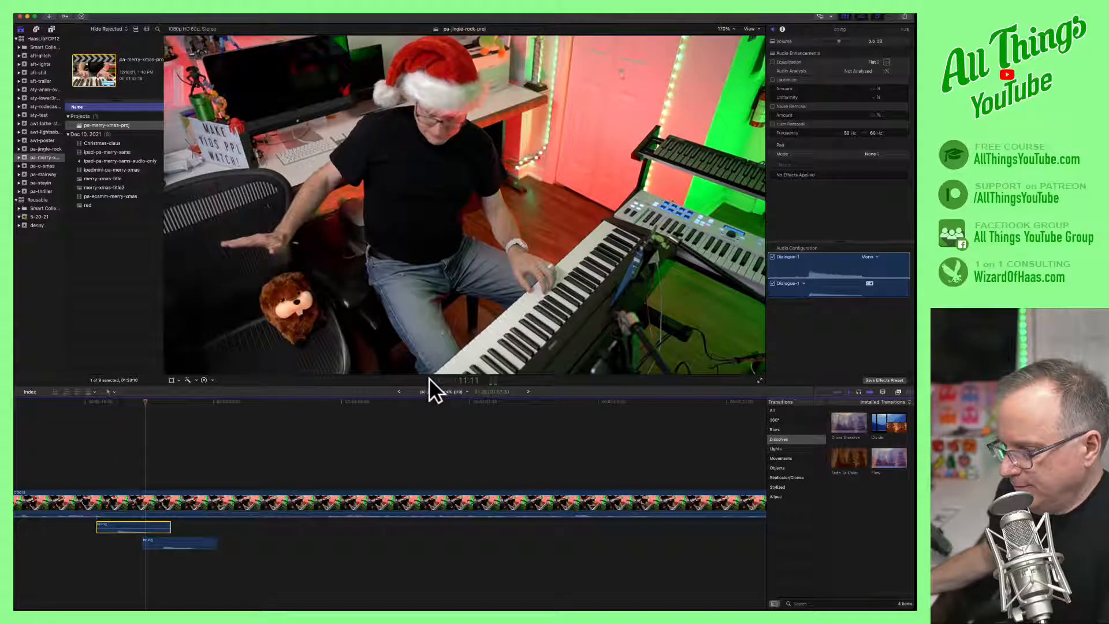
pyautogui.press('Left')
pyautogui.press('Left')
pyautogui.press('Left')
pyautogui.press('Left')
pyautogui.press('Left')
pyautogui.press('Left')
pyautogui.press('Left')
pyautogui.press('Left')
pyautogui.press('Left')
pyautogui.press('Left')
pyautogui.press('Left')
pyautogui.press('Left')
pyautogui.press('Left')
pyautogui.press('Left')
pyautogui.press('Left')
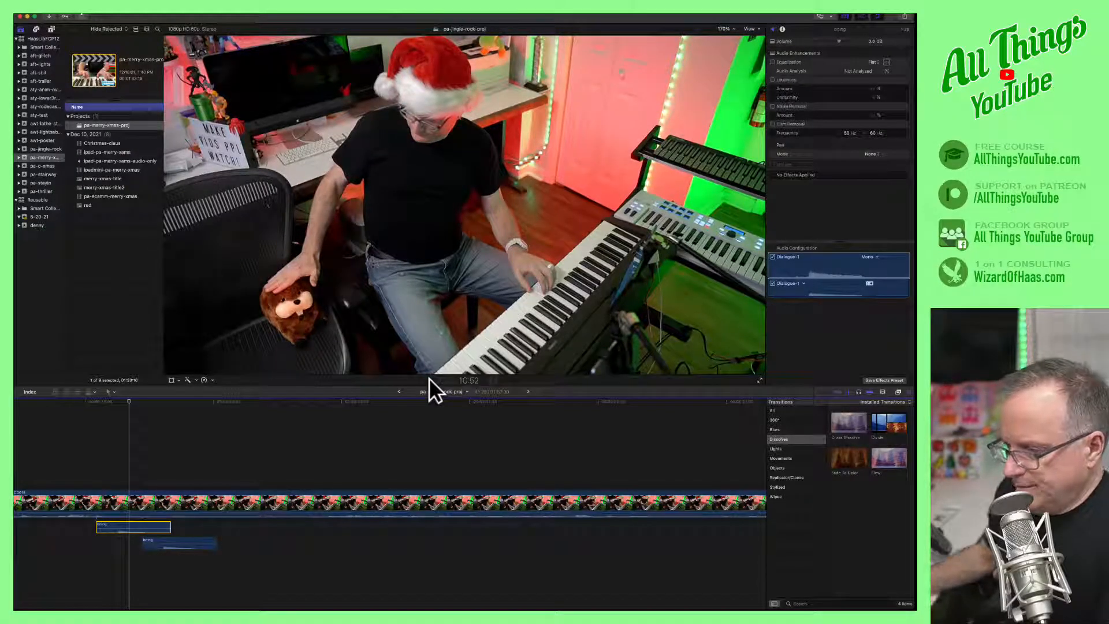
pyautogui.click(167, 541)
pyautogui.moveTo(167, 541); pyautogui.dragTo(133, 541)
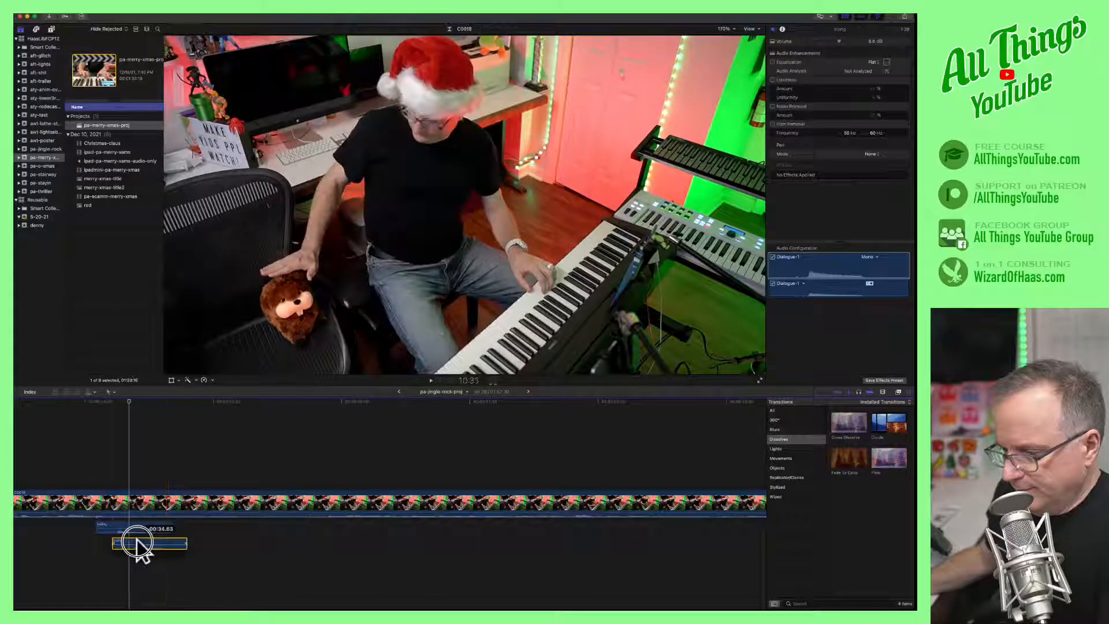
# Play the opening from just before the sound effects to check their timing against the pats.
pyautogui.click(69, 471)
pyautogui.press('space')
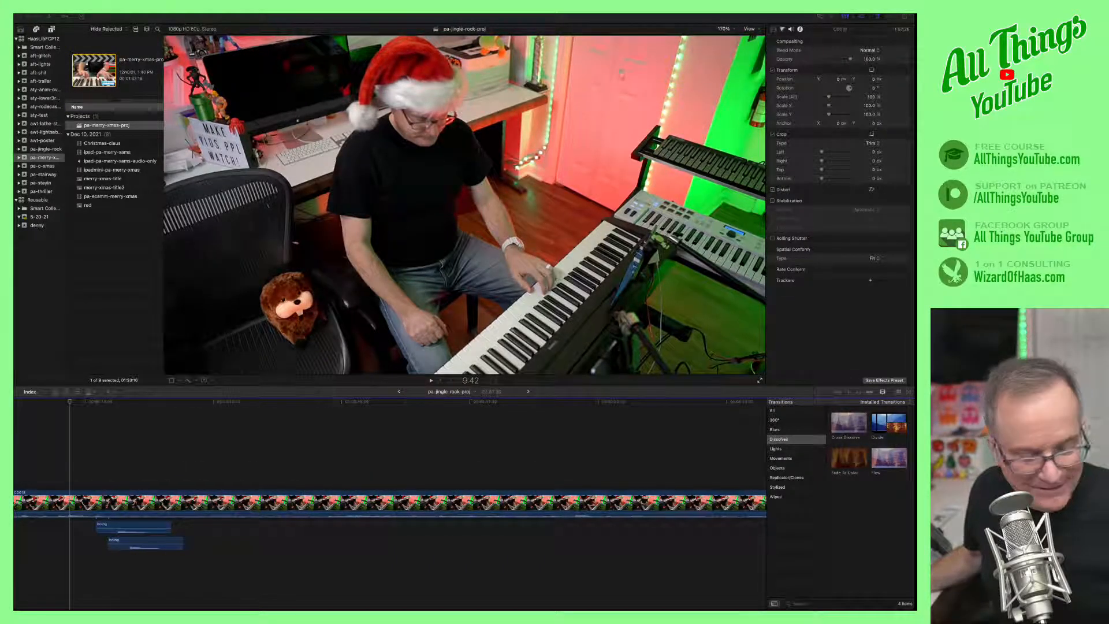
pyautogui.click(430, 381)
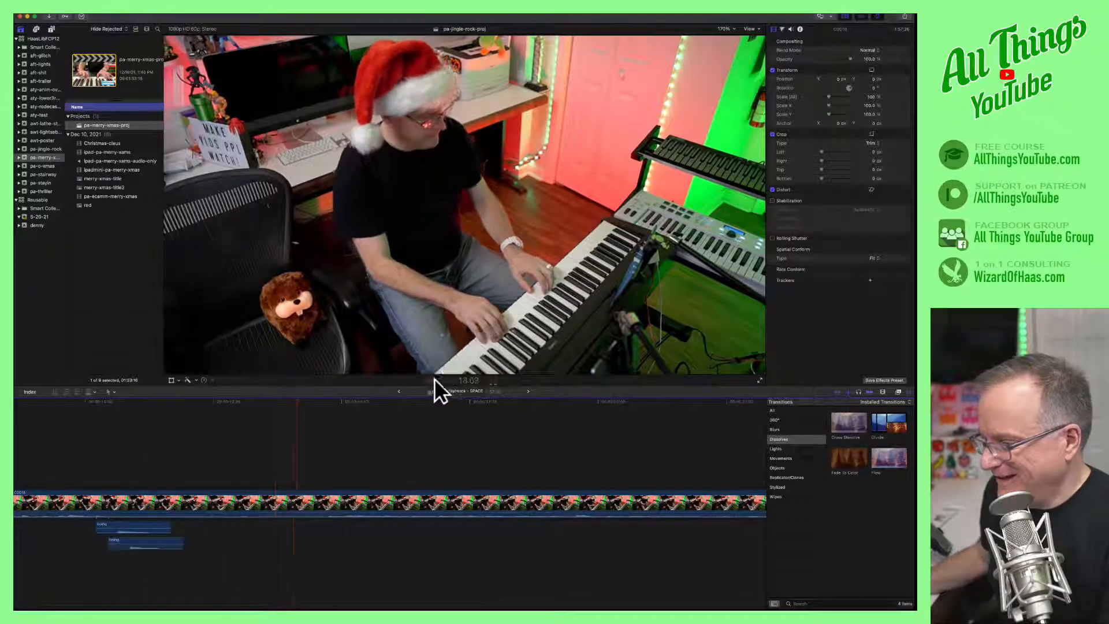
pyautogui.click(432, 380)
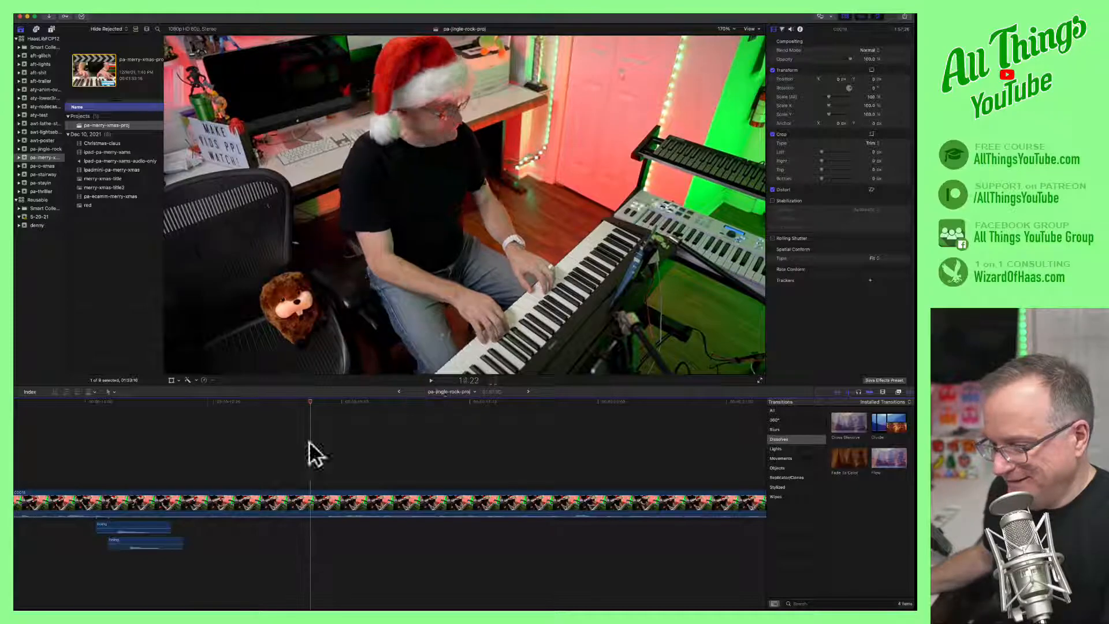
# Adjust the audio level line of the main camera clip at about 14:22, shortly before the song starts.
pyautogui.keyDown('alt'); pyautogui.click(310, 513); pyautogui.keyUp('alt')
pyautogui.moveTo(300, 513)
pyautogui.mouseDown()
pyautogui.moveTo(299, 523)
pyautogui.moveTo(313, 508)
pyautogui.mouseUp()
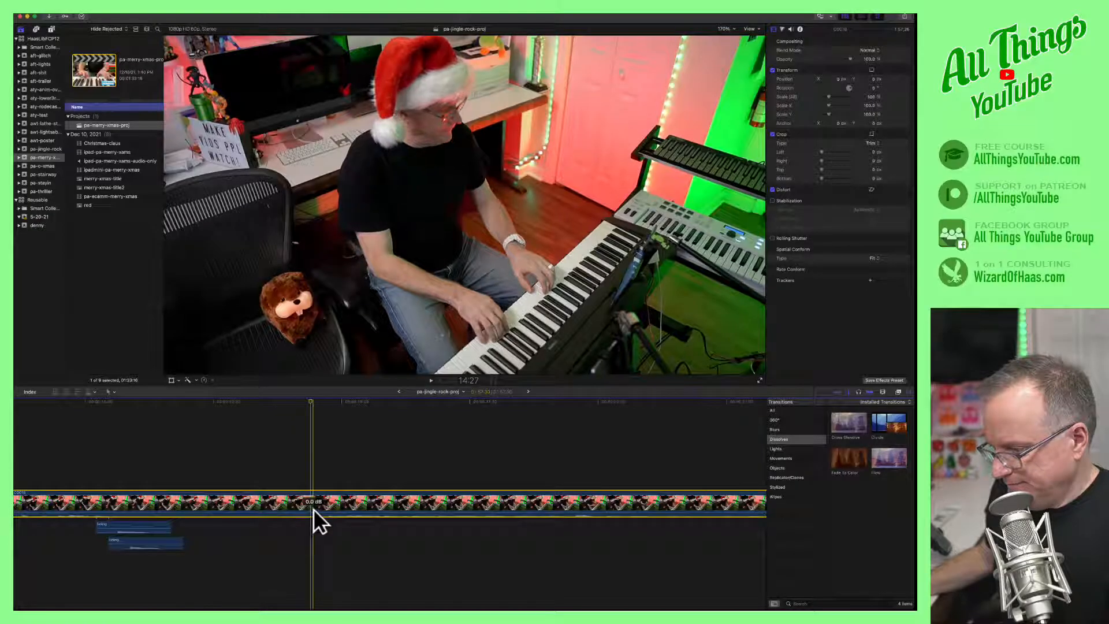
pyautogui.click(296, 465)
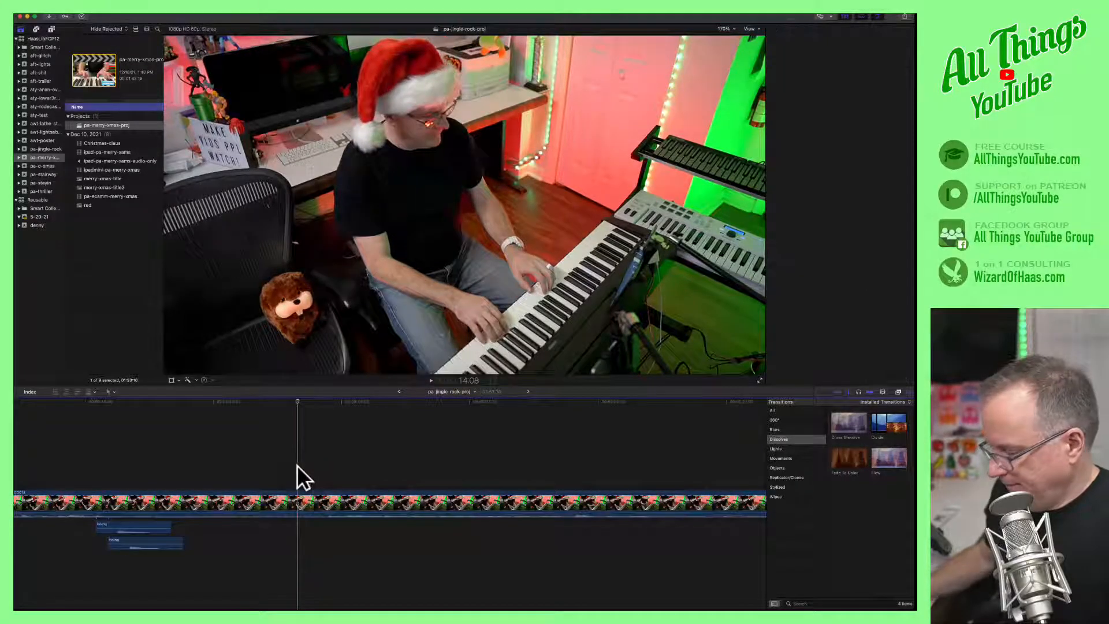
# Lower the jinglebell-rock-ipad-mini clip's opacity to reveal the camera shot, and move the playhead to 22:48, just before that clip starts.
pyautogui.hotkey('shift', 'z')
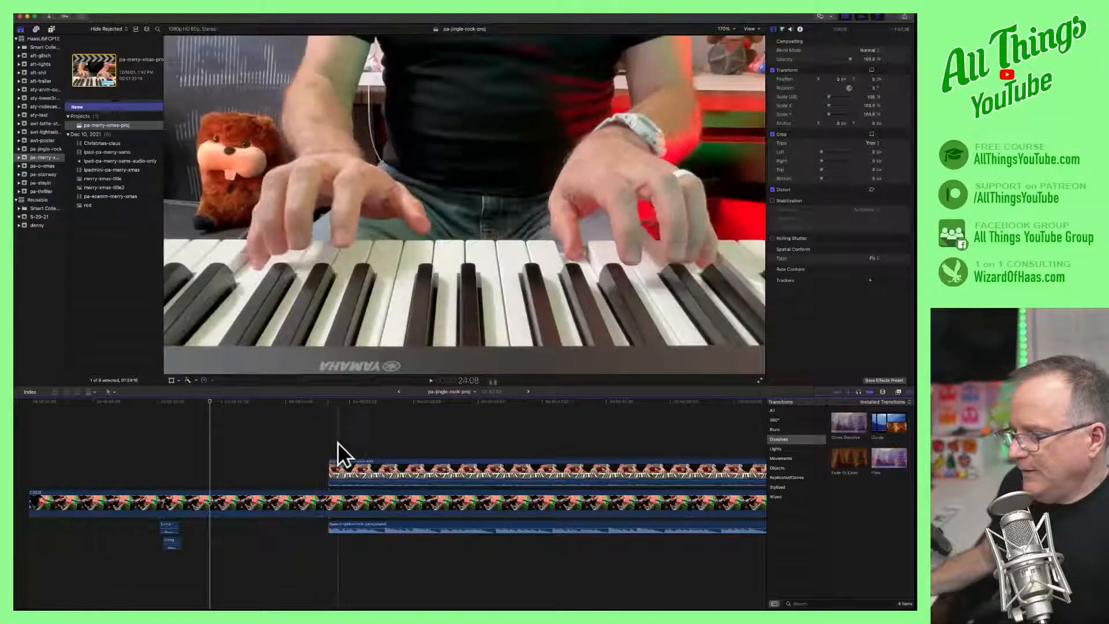
pyautogui.click(342, 470)
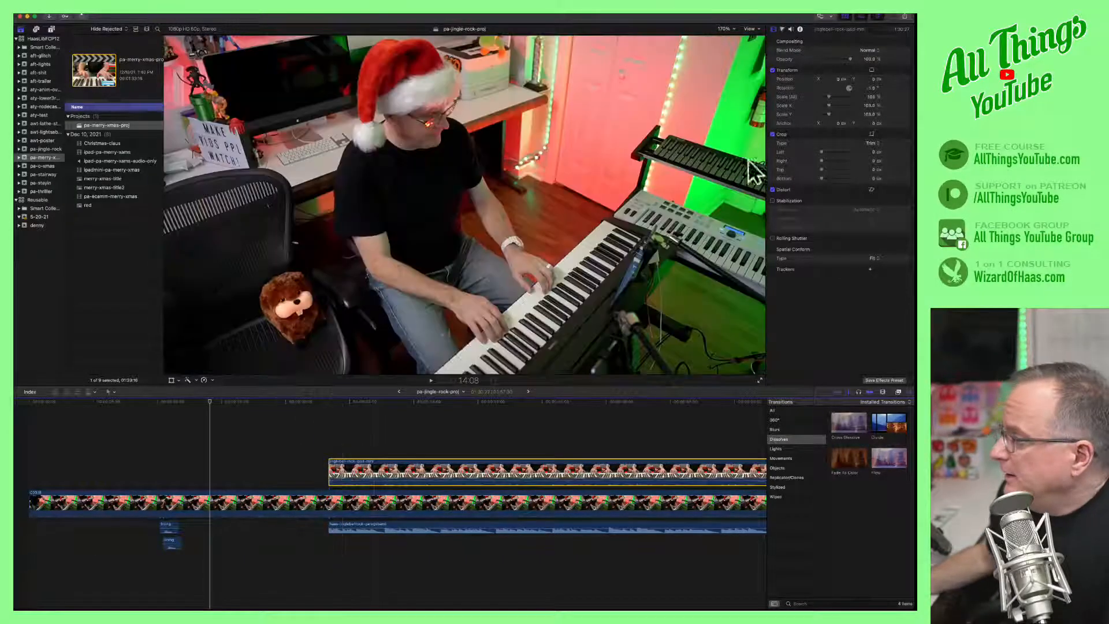
pyautogui.click(390, 401)
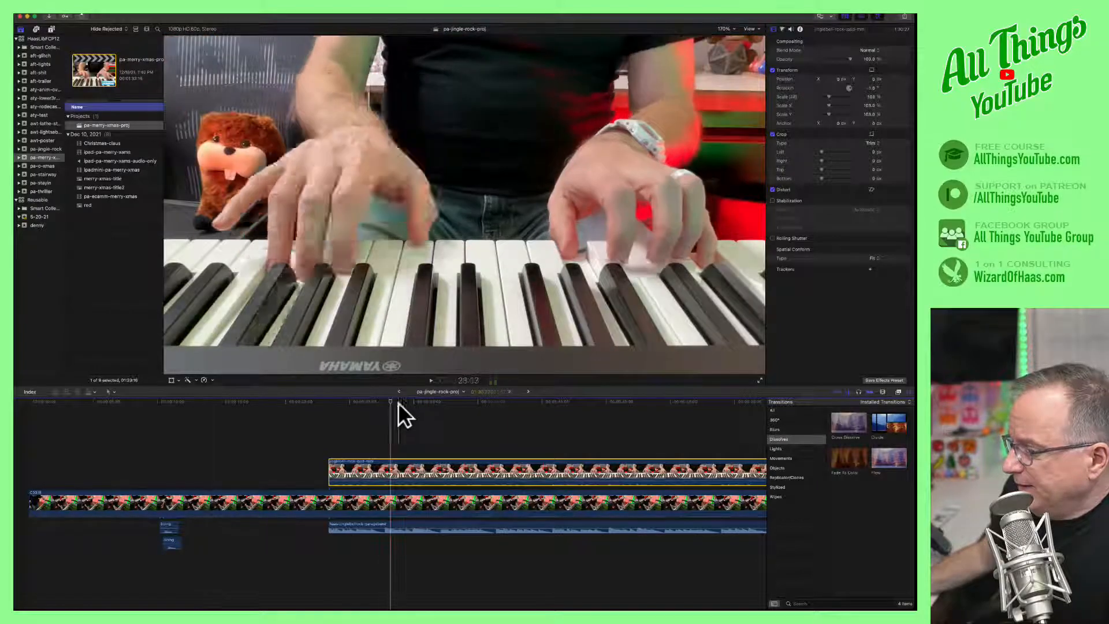
pyautogui.moveTo(852, 57); pyautogui.dragTo(811, 58)
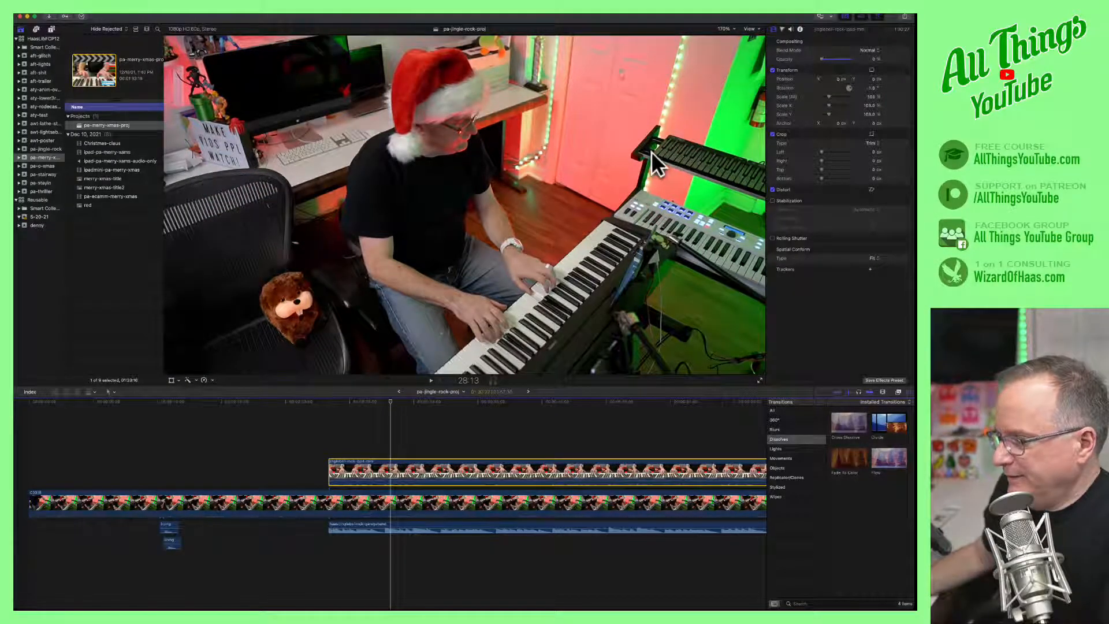
pyautogui.moveTo(389, 402); pyautogui.dragTo(319, 404)
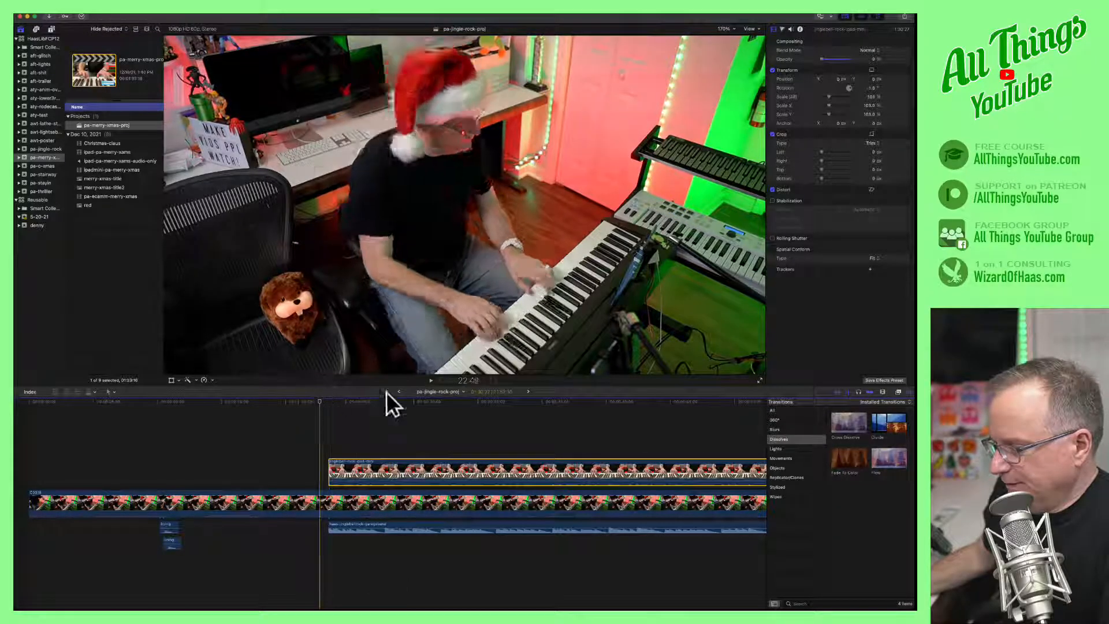
# Cut the jinglebell-rock-ipad-mini clip at 31:59 and raise the opacity of the piece after the cut to 100%.
pyautogui.click(428, 379)
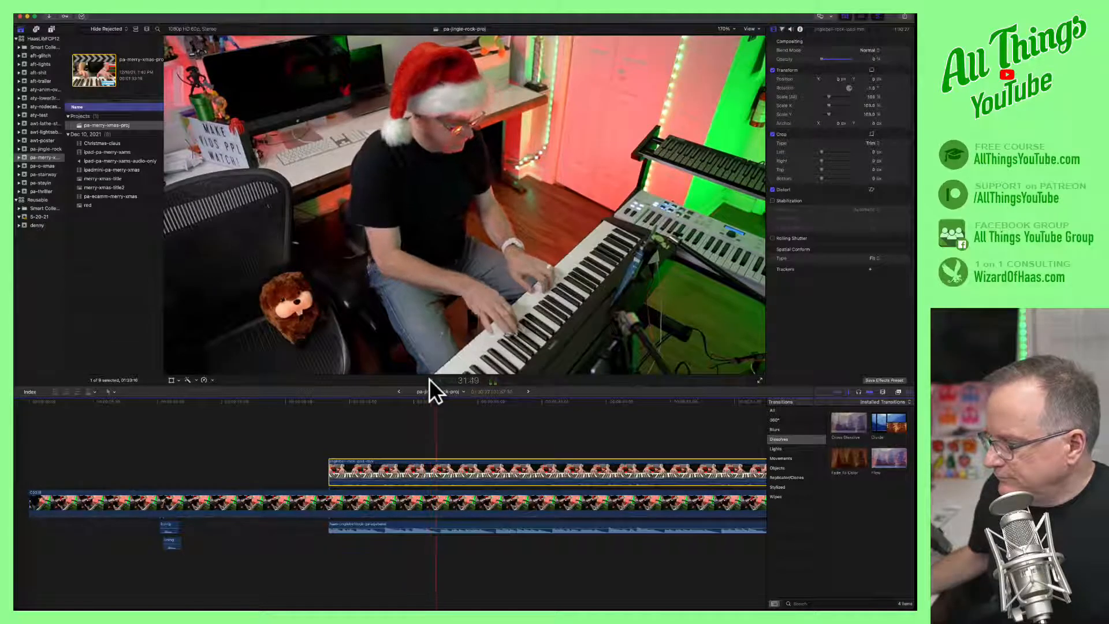
pyautogui.click(430, 380)
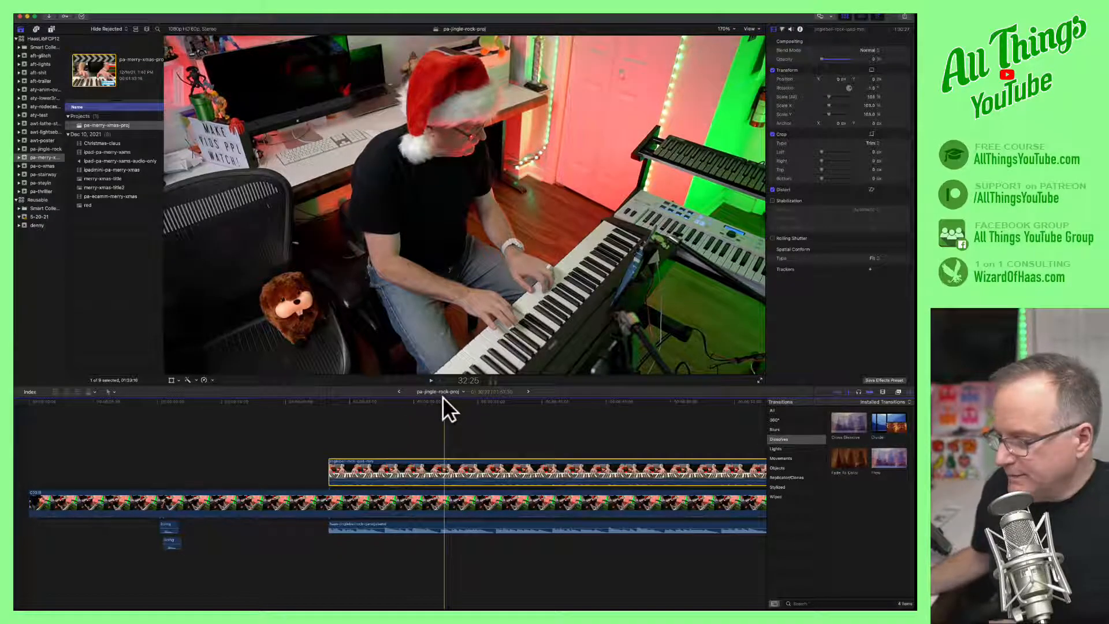
pyautogui.moveTo(442, 398); pyautogui.dragTo(439, 401)
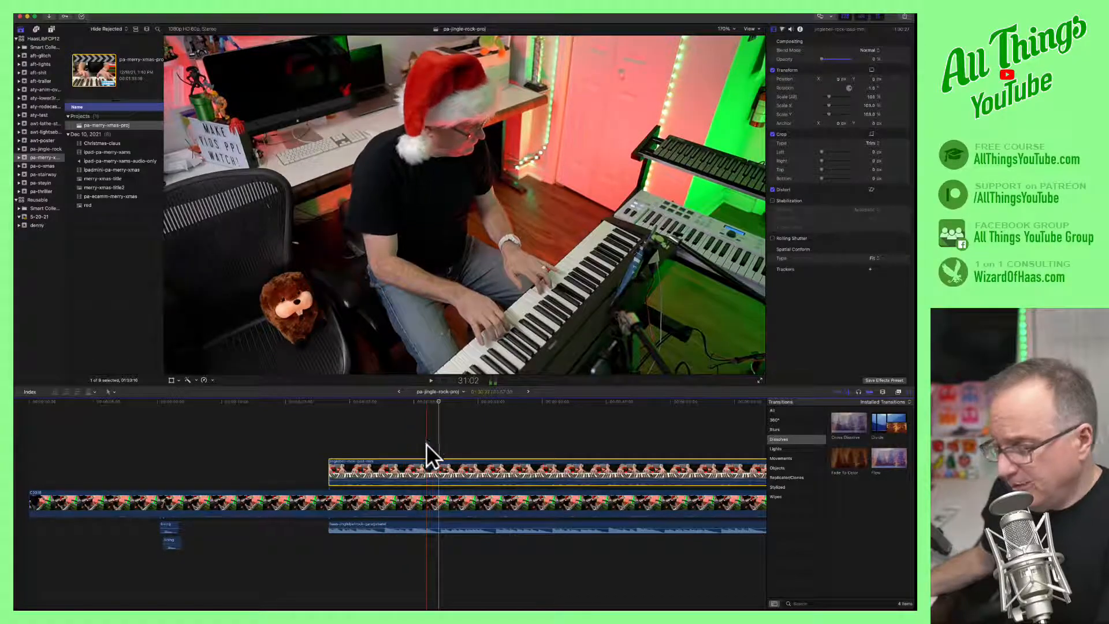
pyautogui.press('super+b')
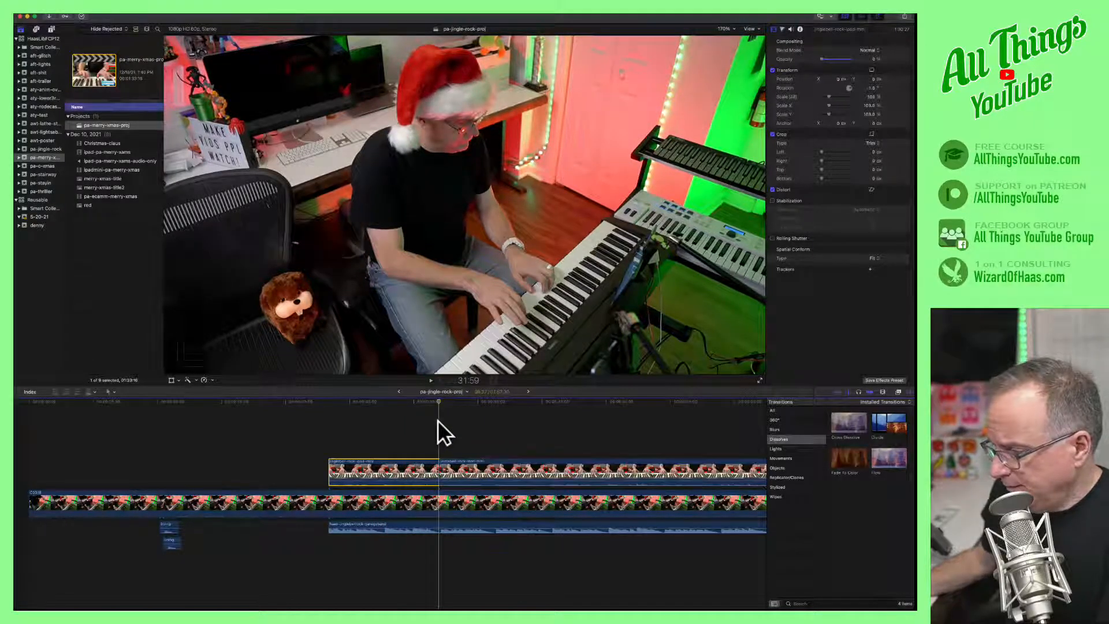
pyautogui.moveTo(425, 468)
pyautogui.mouseDown()
pyautogui.moveTo(376, 466)
pyautogui.moveTo(420, 469)
pyautogui.mouseUp()
pyautogui.click(453, 463)
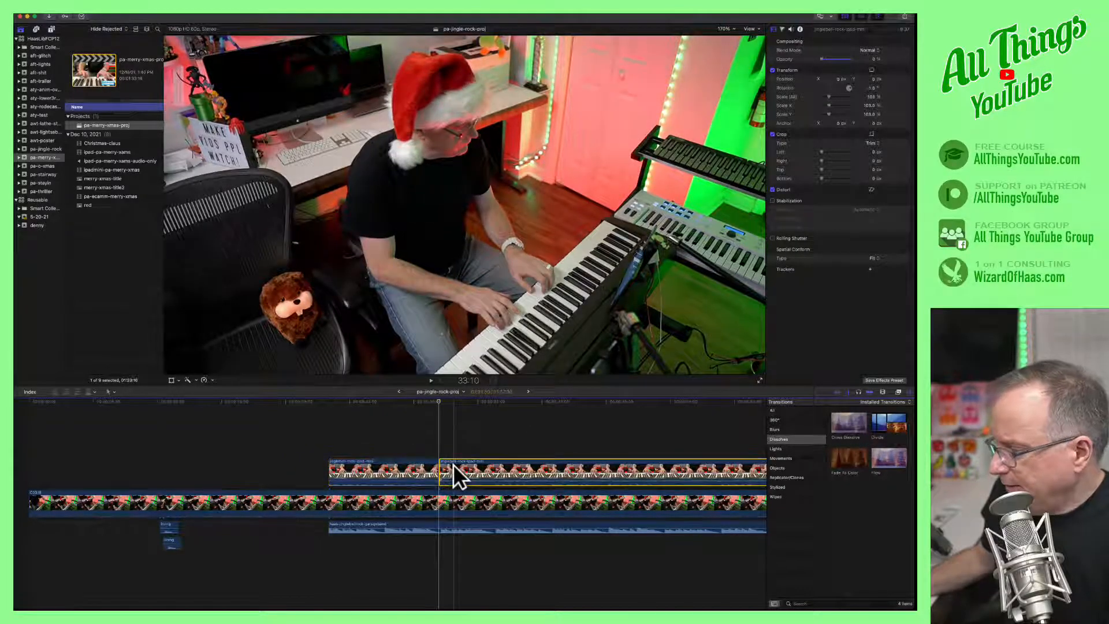
pyautogui.moveTo(822, 58); pyautogui.dragTo(876, 53)
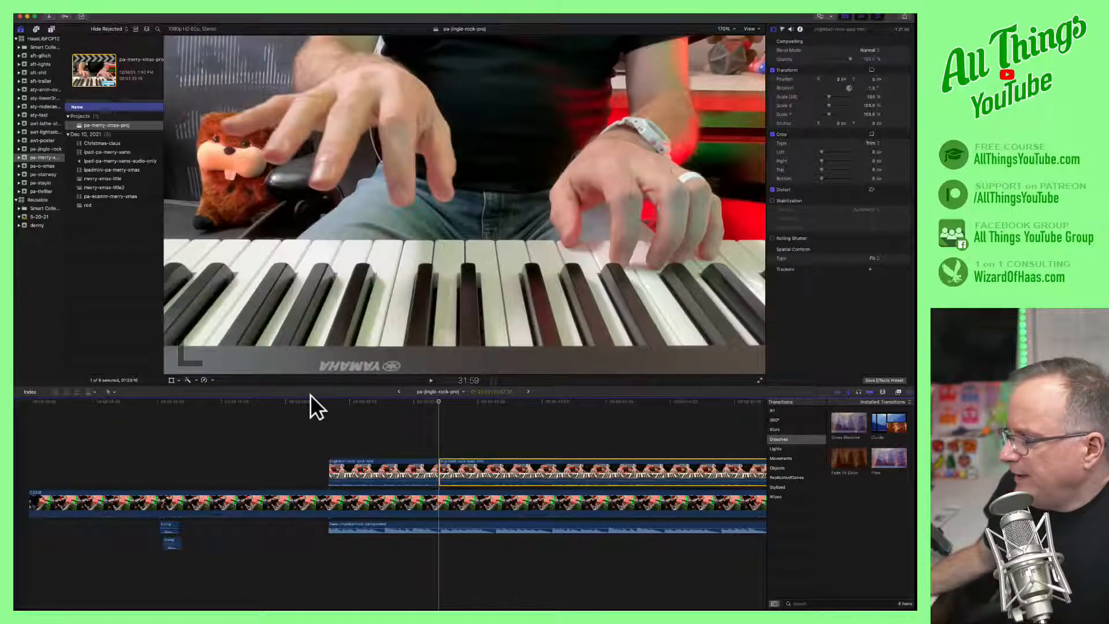
# Cut the iPad mini clip again at 36:16 and lower the opacity of the piece after the cut to 0%.
pyautogui.press('space')
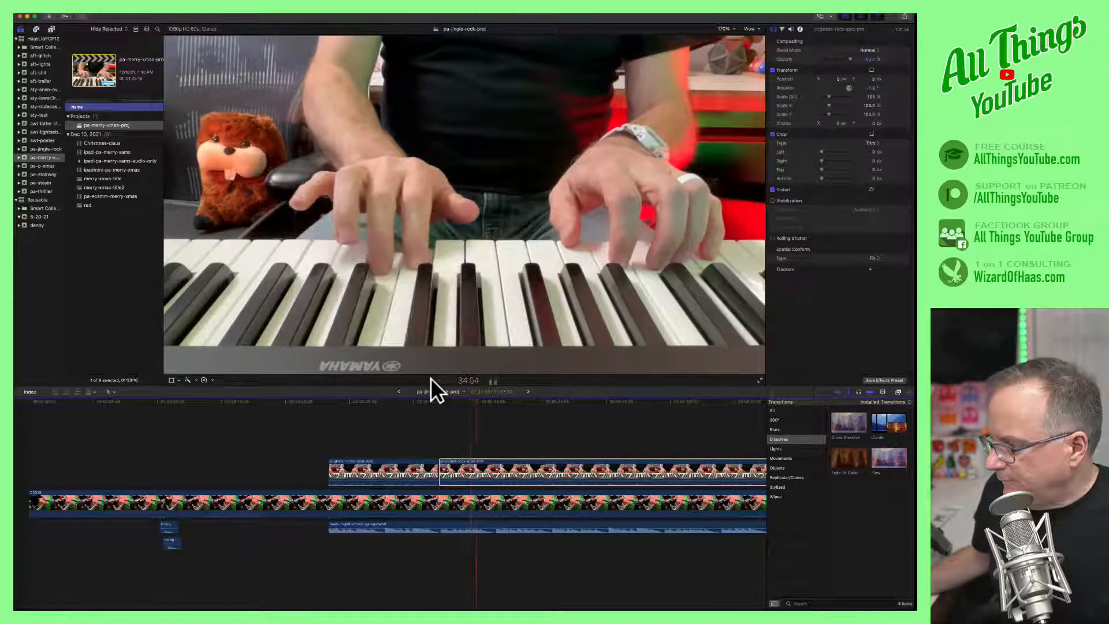
pyautogui.press('space')
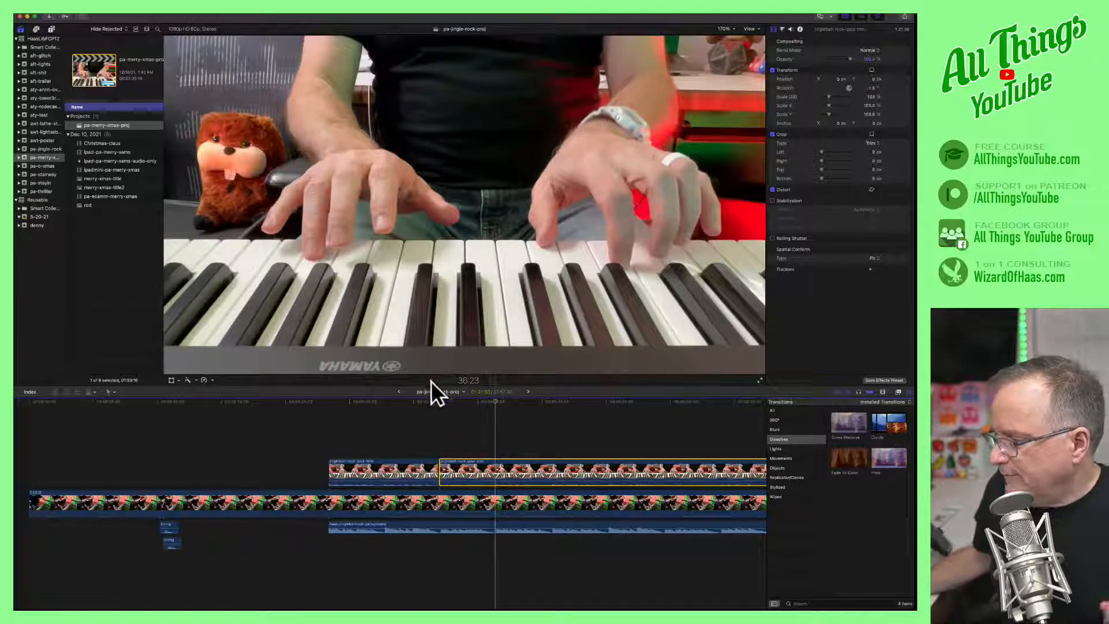
pyautogui.click(493, 402)
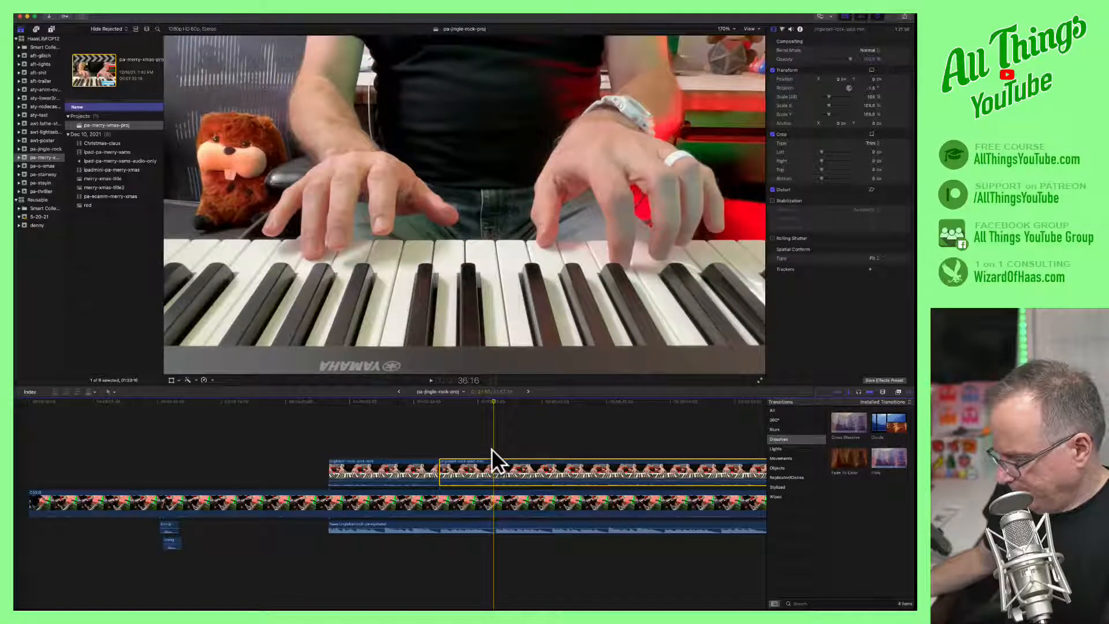
pyautogui.press('super+b')
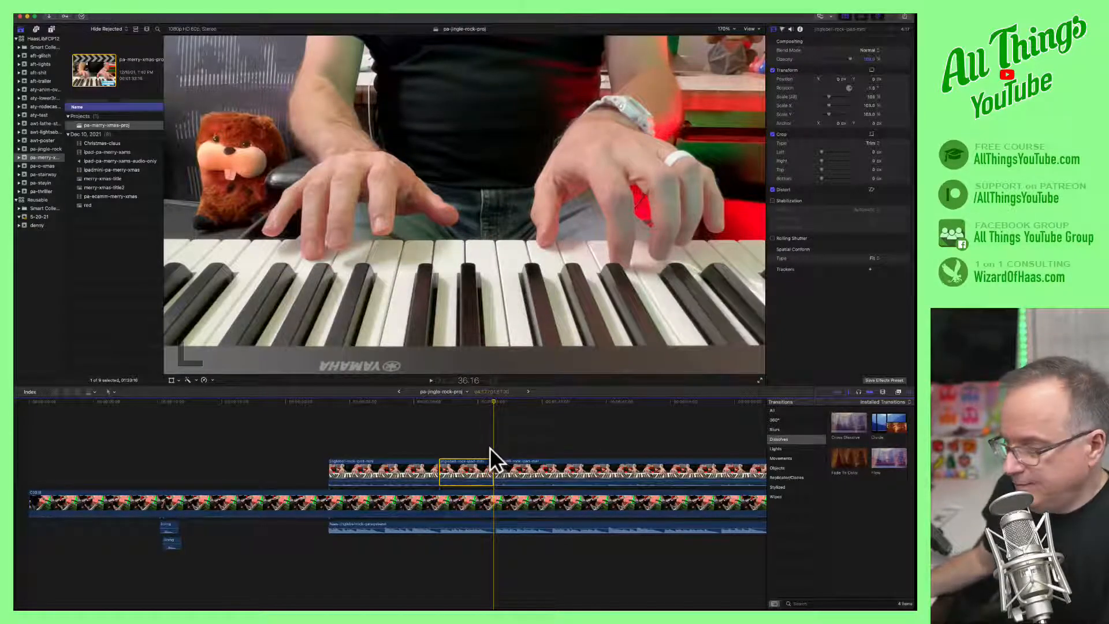
pyautogui.click(524, 470)
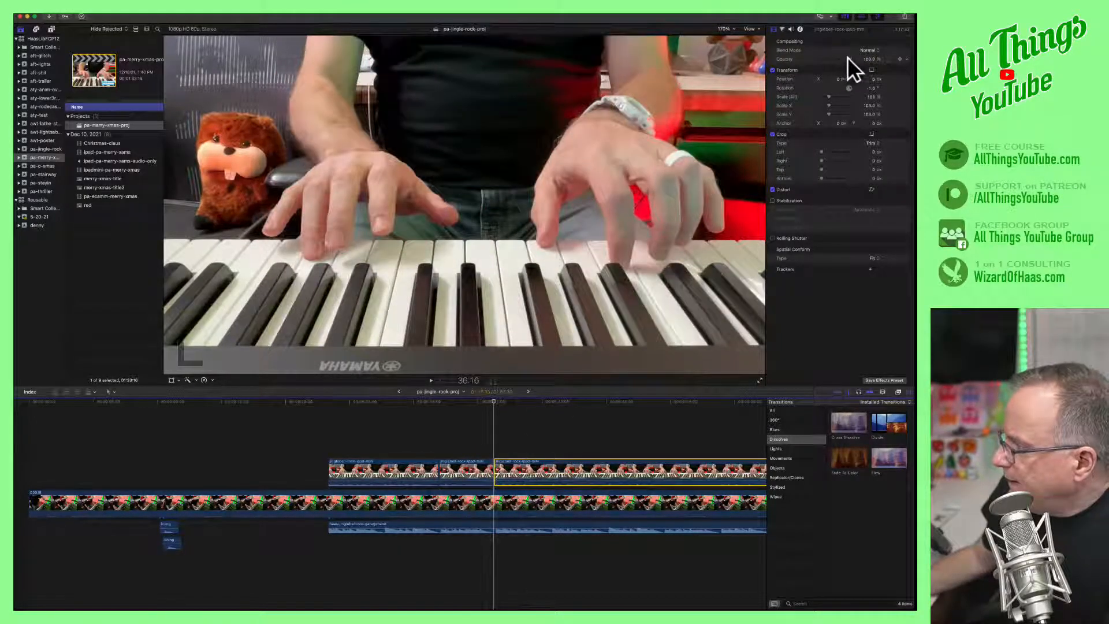
pyautogui.moveTo(847, 57); pyautogui.dragTo(802, 61)
# Play from 30:43 through both cuts to check the switches between the camera and the iPad mini shot.
pyautogui.click(421, 401)
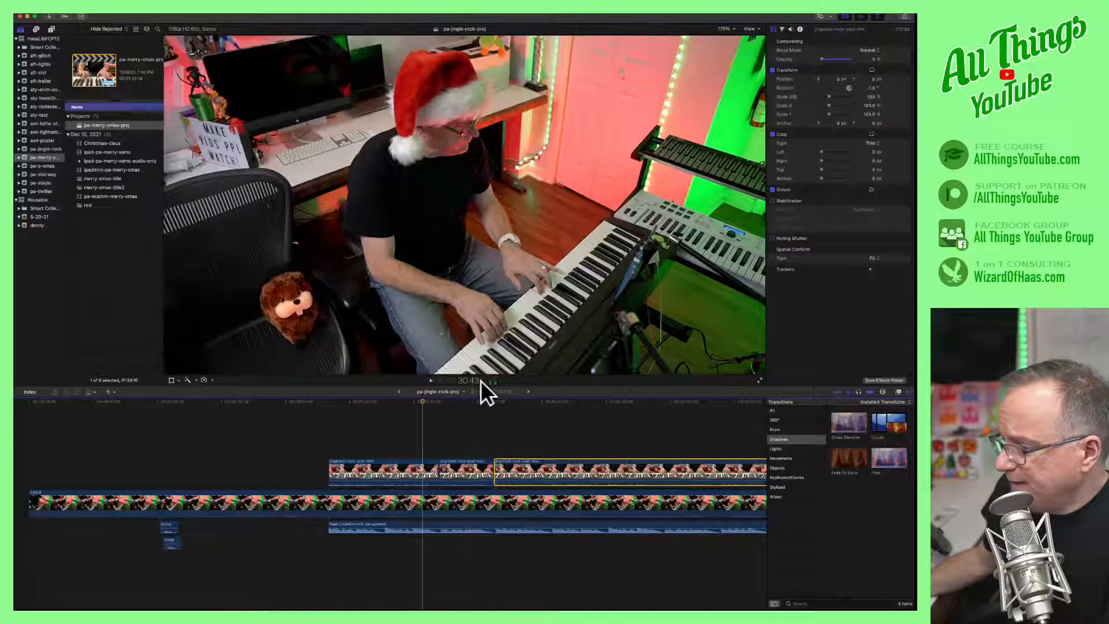
pyautogui.press('space')
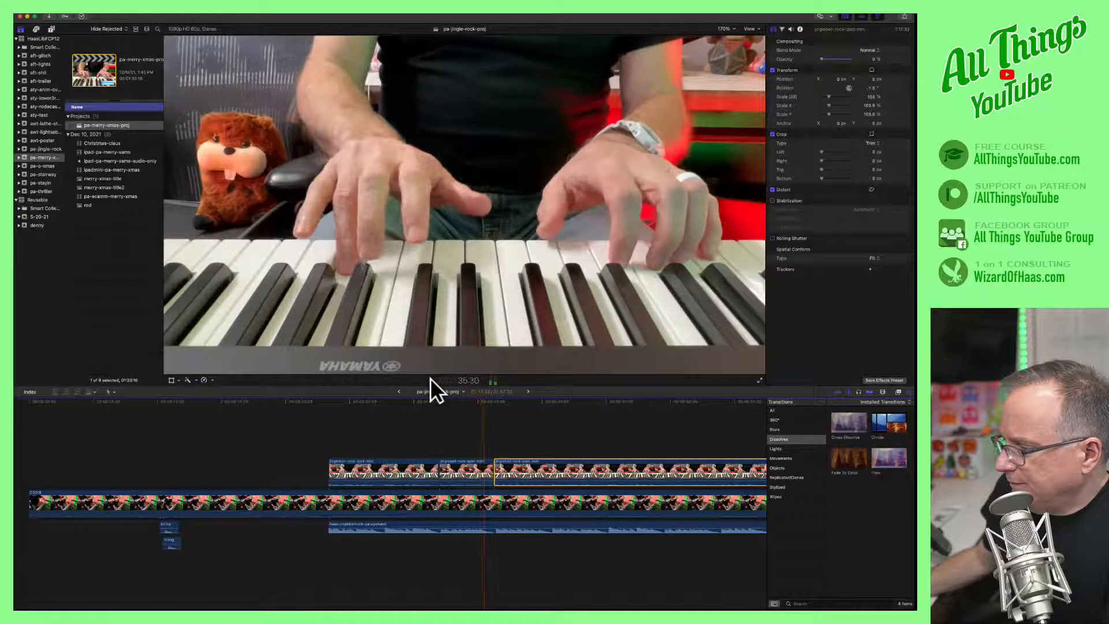
pyautogui.click(431, 379)
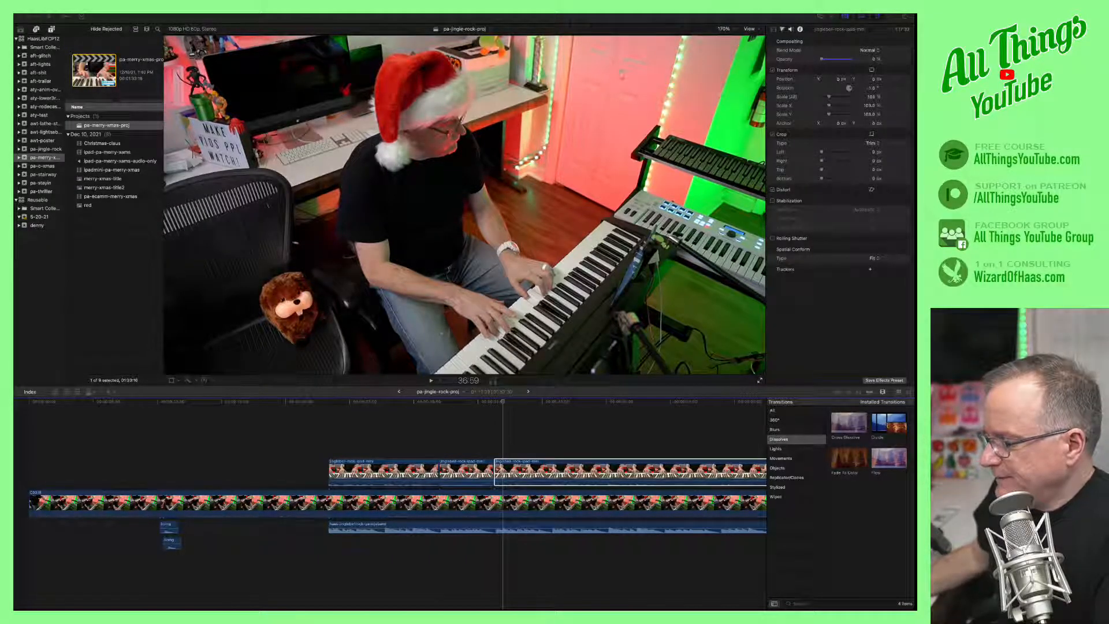
pyautogui.click(442, 402)
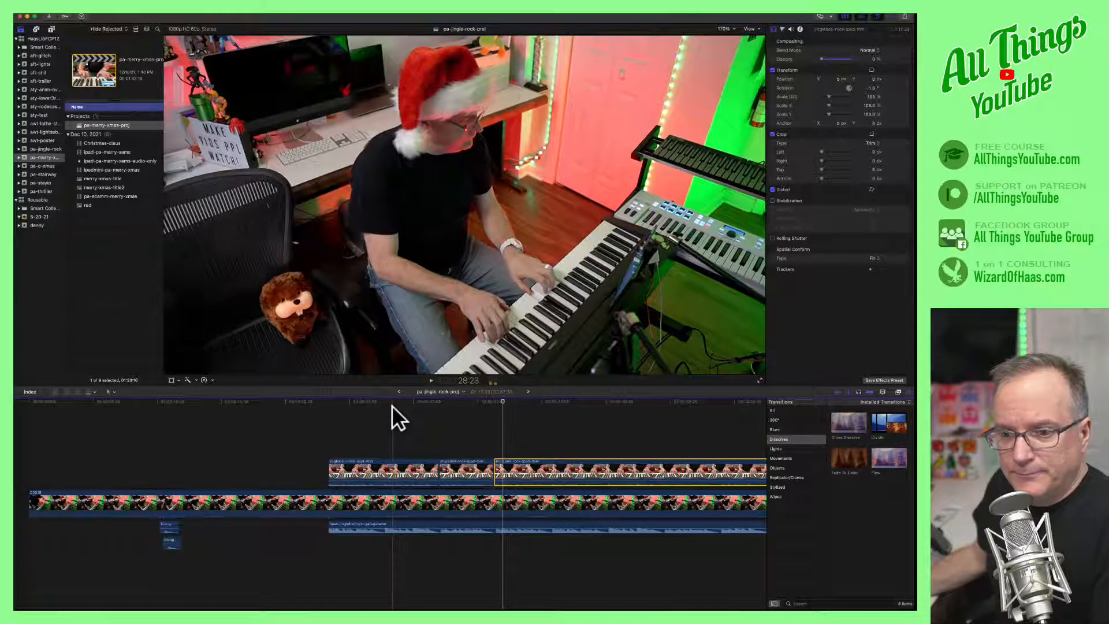
pyautogui.press('space')
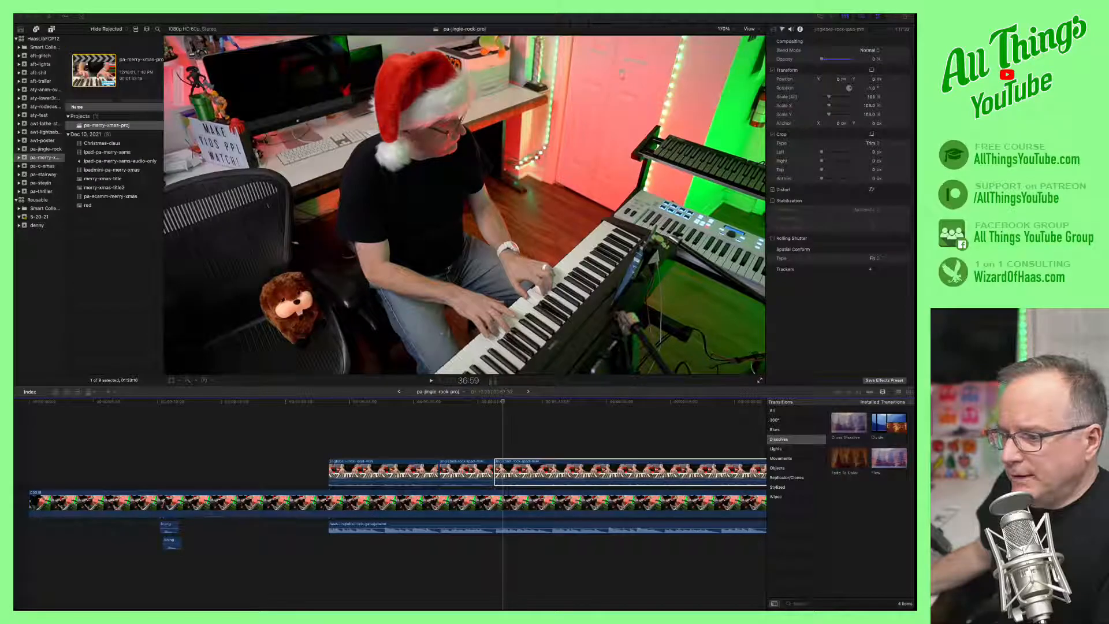
# Place the ipad-pa-merry-xmas sheet-music clip above the iPad mini clips and trim its start to the start of the song.
pyautogui.click(91, 196)
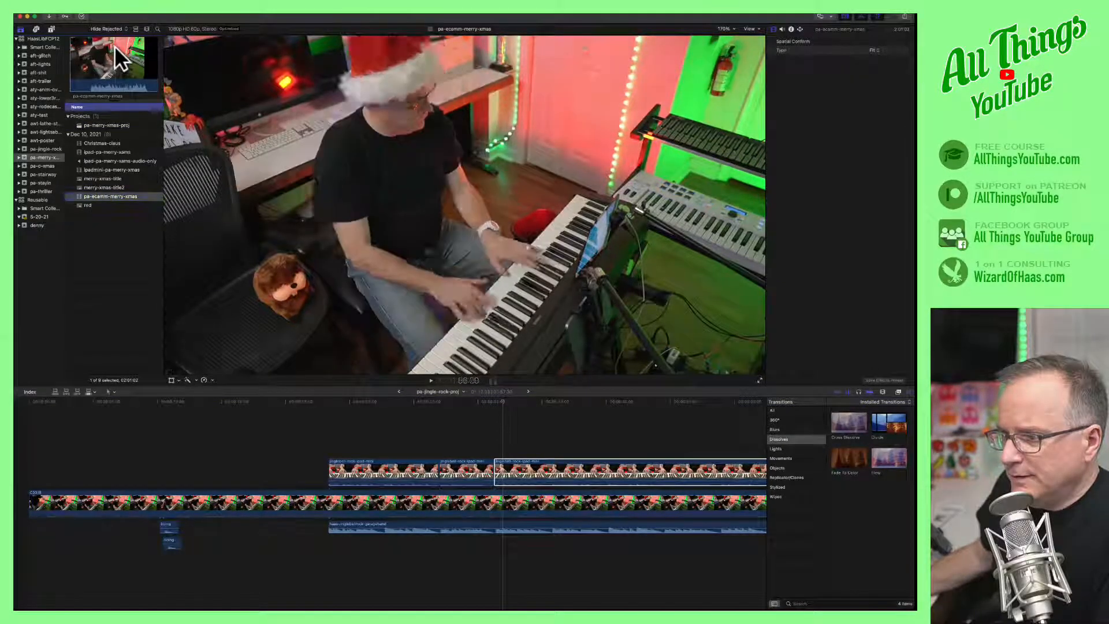
pyautogui.click(94, 168)
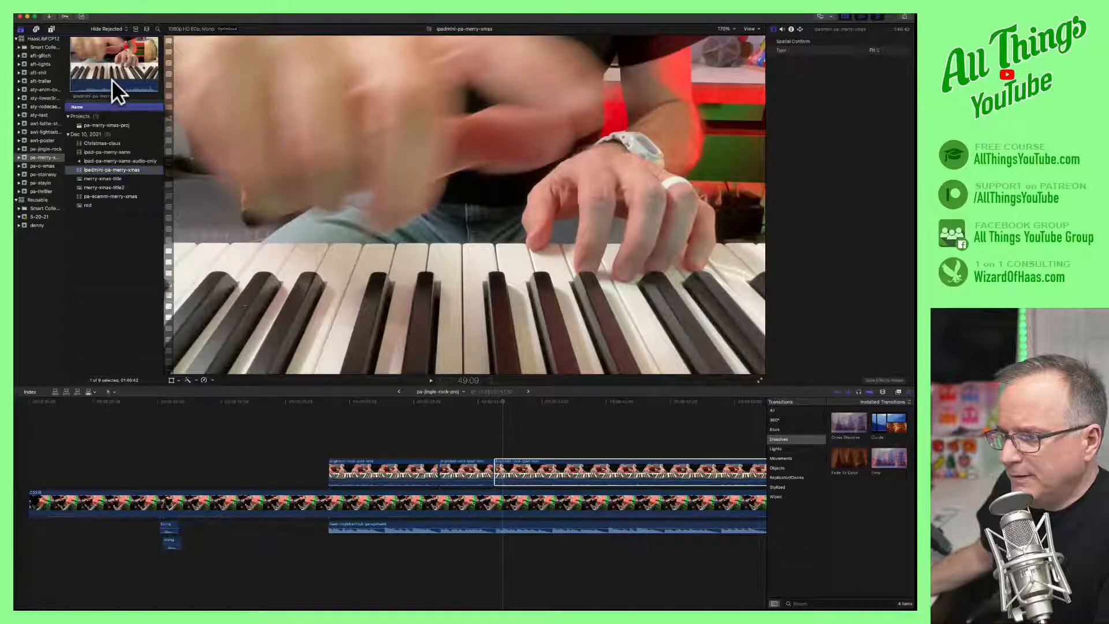
pyautogui.click(95, 151)
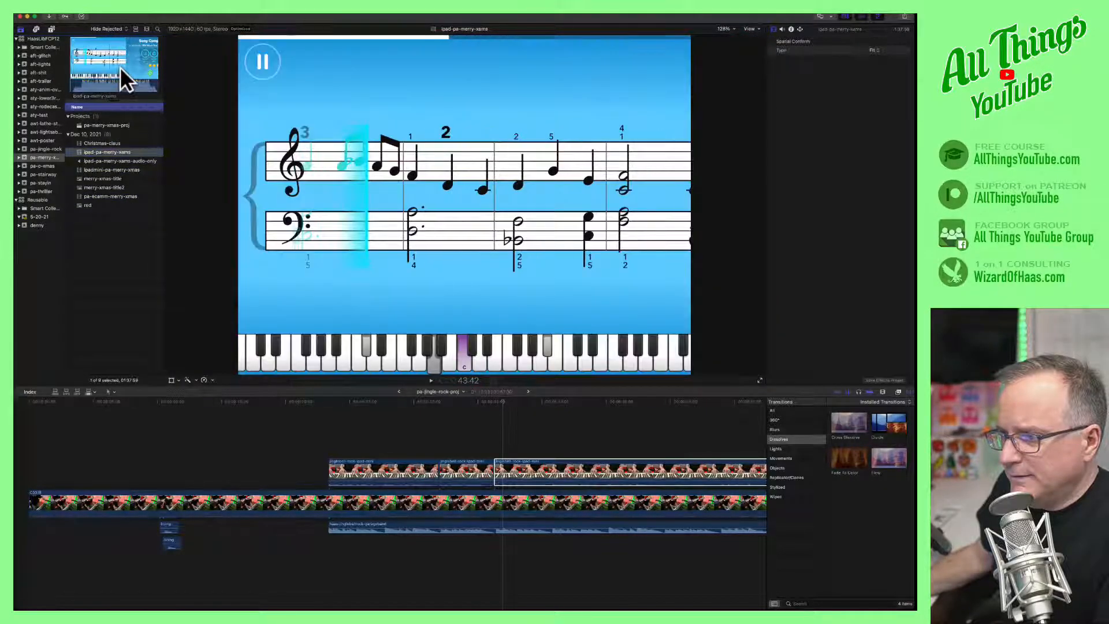
pyautogui.moveTo(104, 151); pyautogui.dragTo(335, 430)
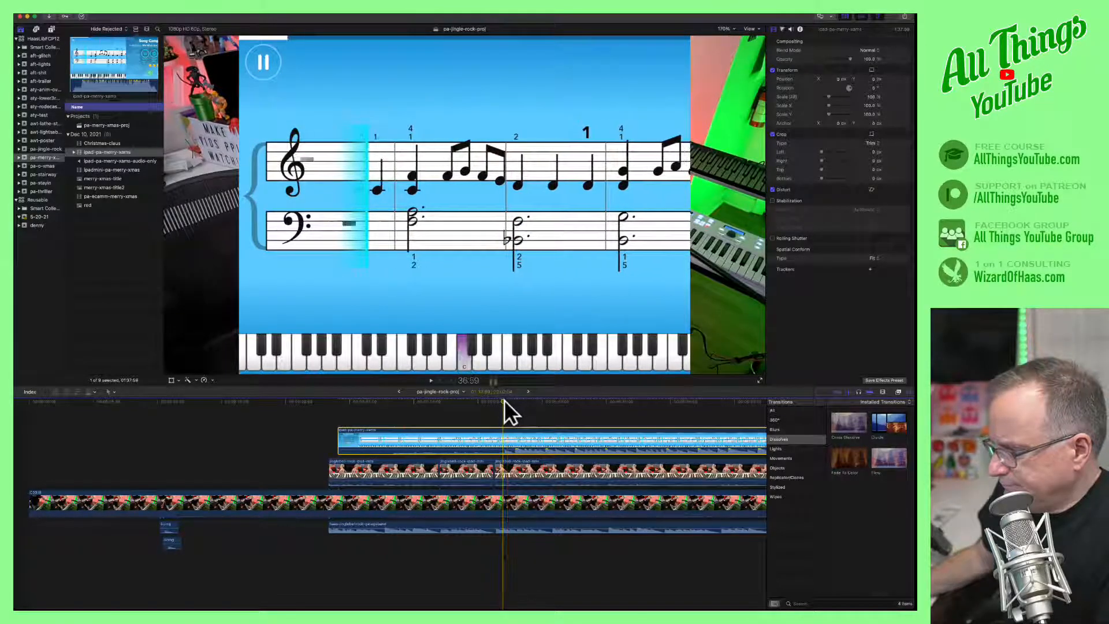
pyautogui.moveTo(479, 434); pyautogui.dragTo(458, 433)
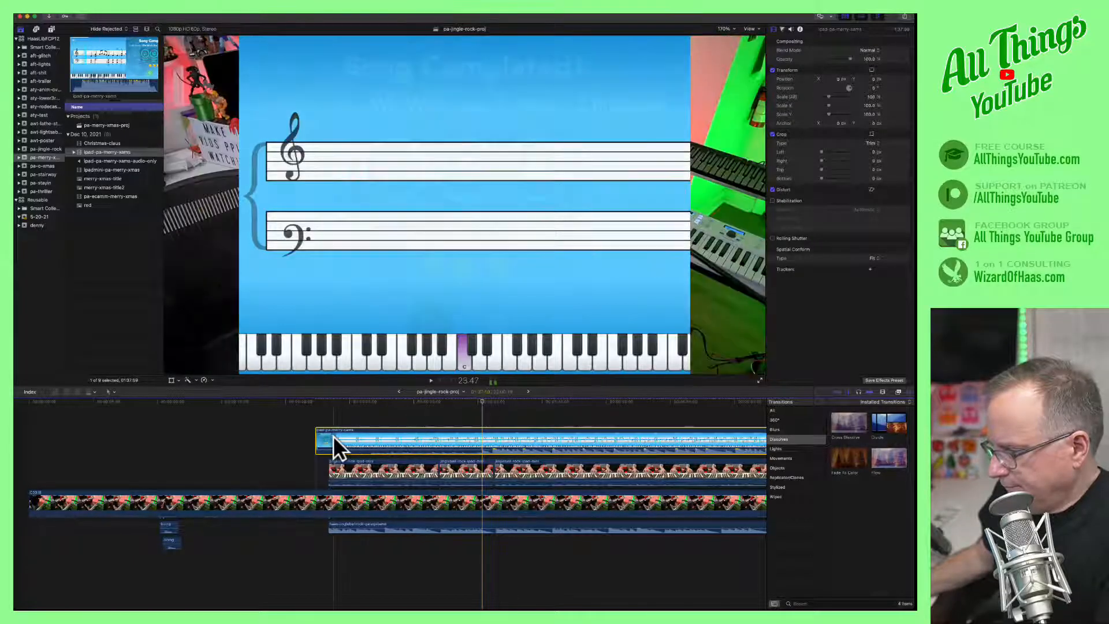
pyautogui.moveTo(313, 437)
pyautogui.mouseDown()
pyautogui.moveTo(485, 430)
pyautogui.moveTo(328, 430)
pyautogui.mouseUp()
# Play the song's start to check the sheet music against the audio, and delete the ipad-pa-merry-xmas clip.
pyautogui.click(327, 401)
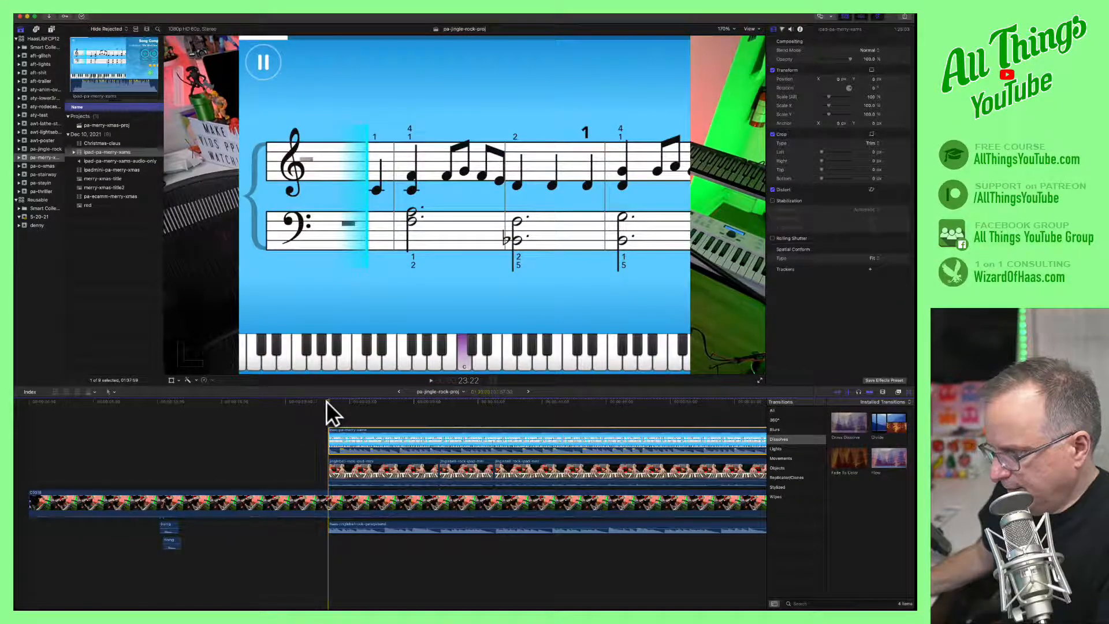
pyautogui.click(431, 381)
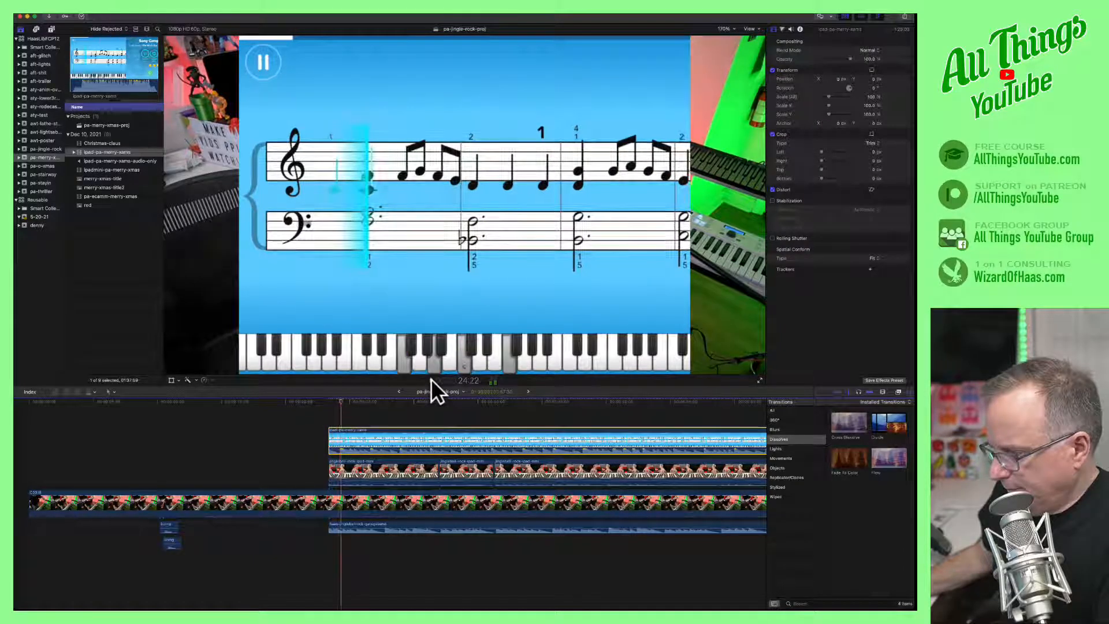
pyautogui.click(329, 402)
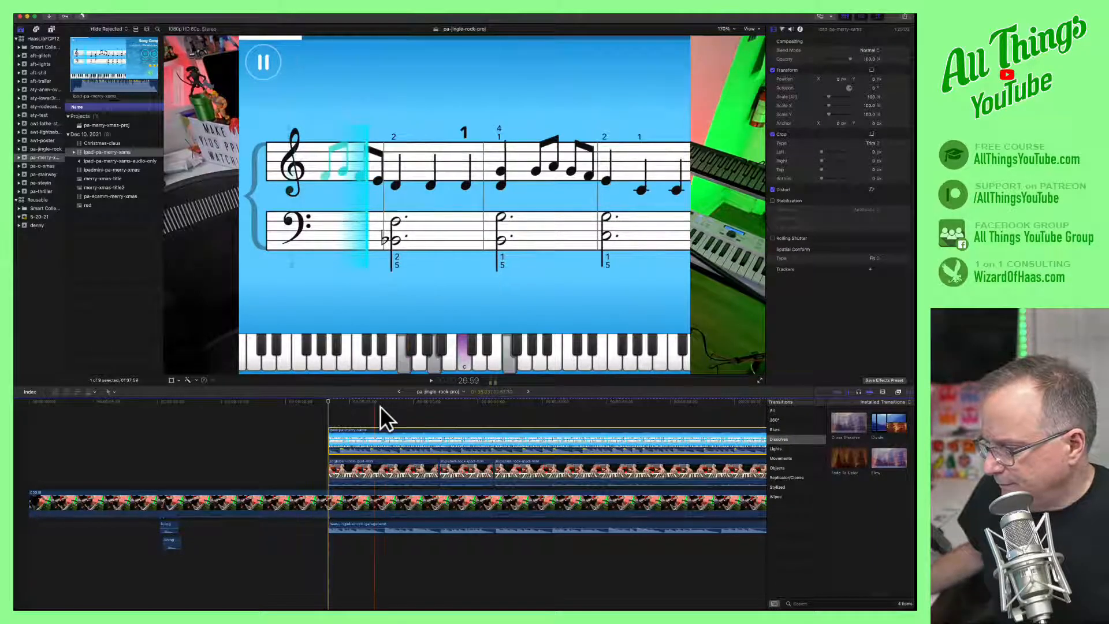
pyautogui.press('space')
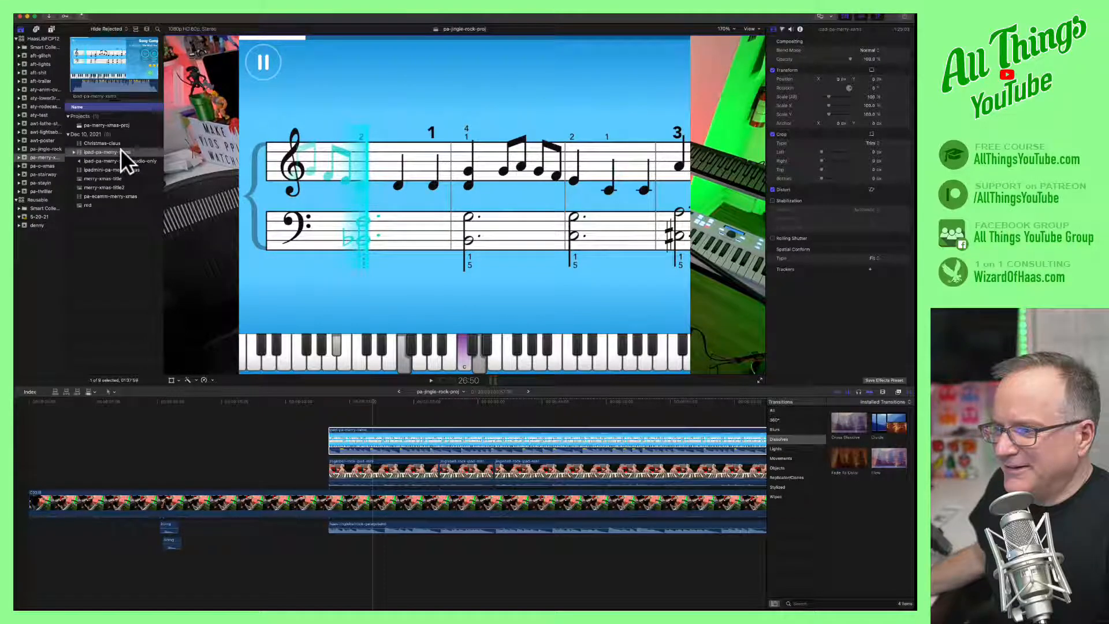
pyautogui.click(366, 435)
pyautogui.press('Delete')
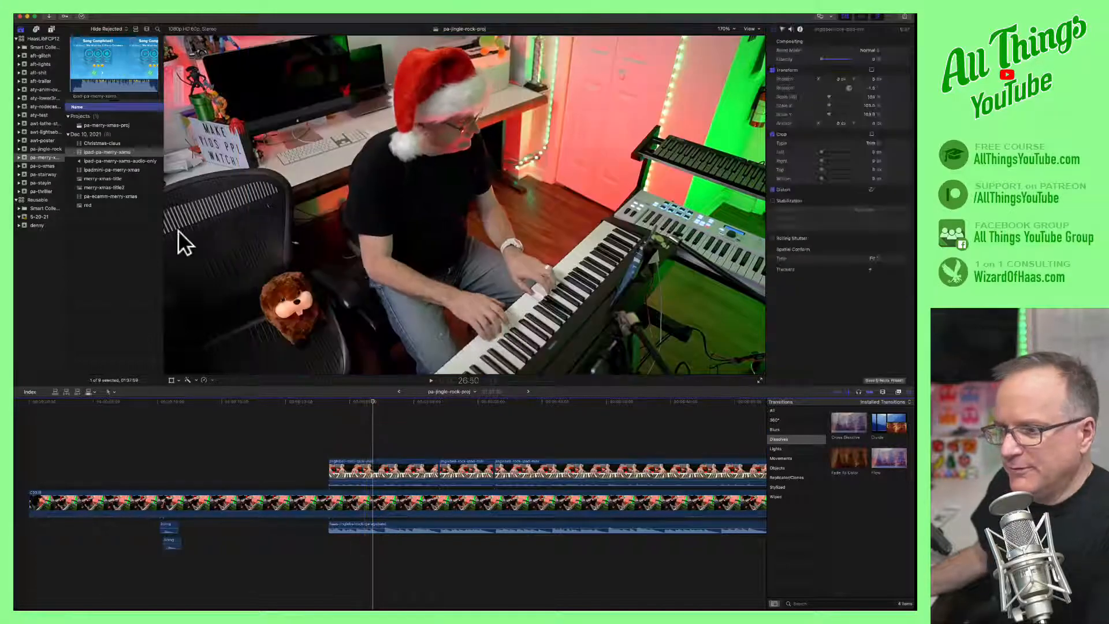
# Place the jinglebell-rock-ipad-simply clip from the pa-jingle-rock event above the other clips and align its first note with the song's start at 23:22.
pyautogui.click(41, 148)
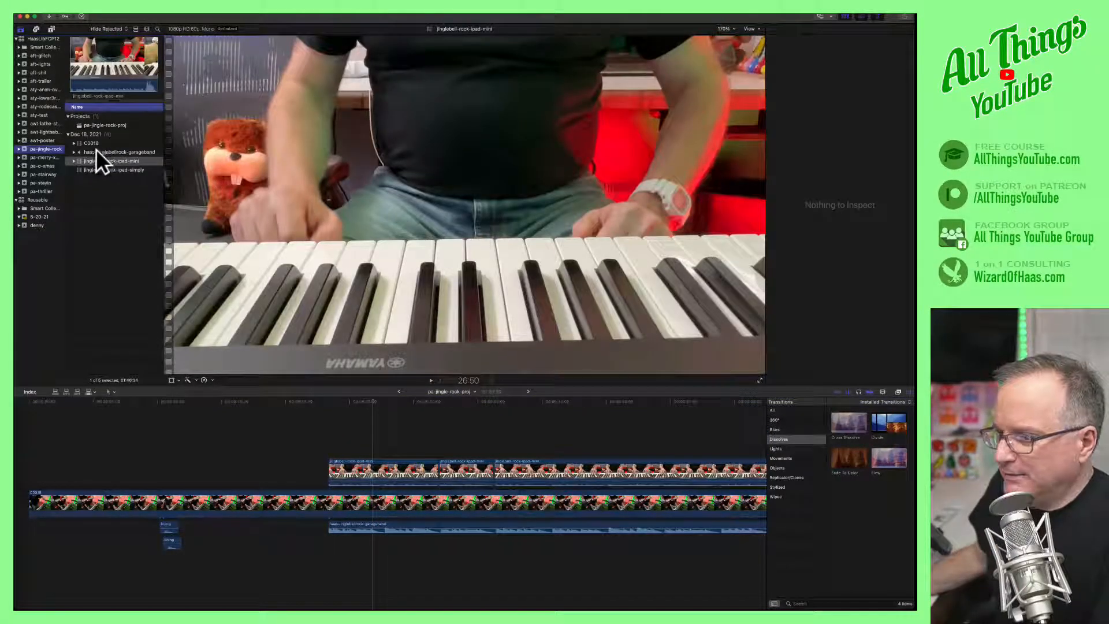
pyautogui.moveTo(89, 168); pyautogui.dragTo(136, 433)
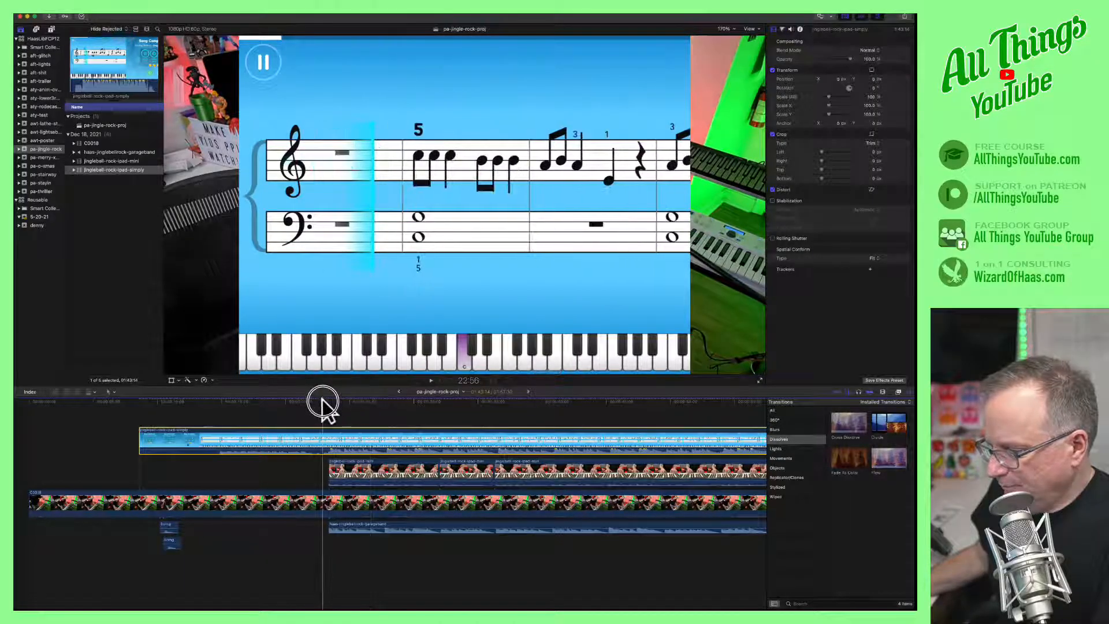
pyautogui.press('super+equal')
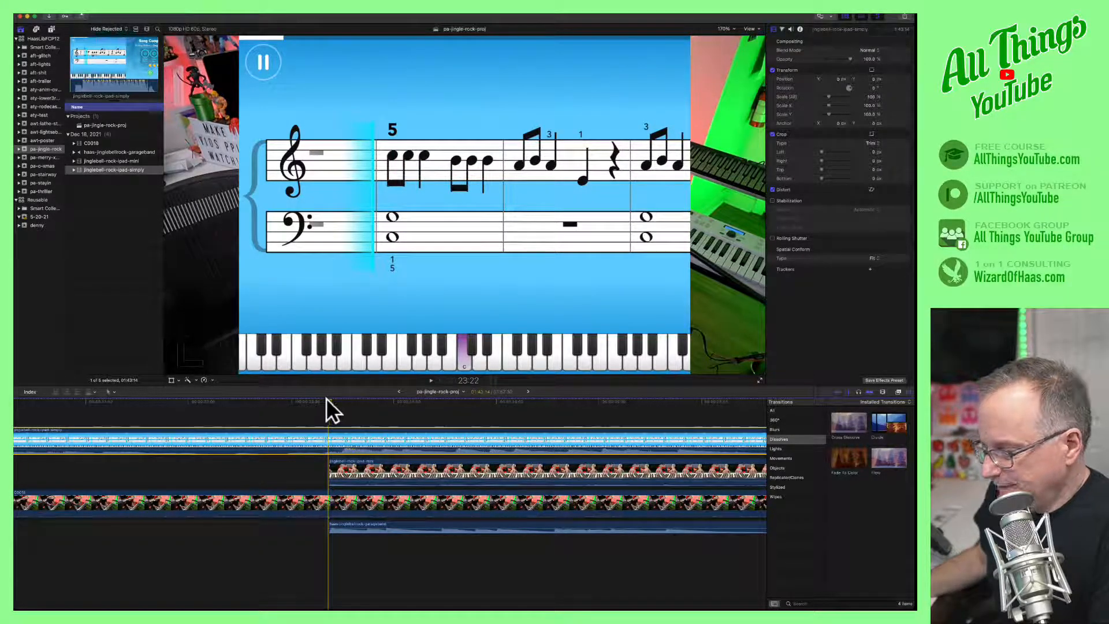
pyautogui.moveTo(354, 432); pyautogui.dragTo(331, 402)
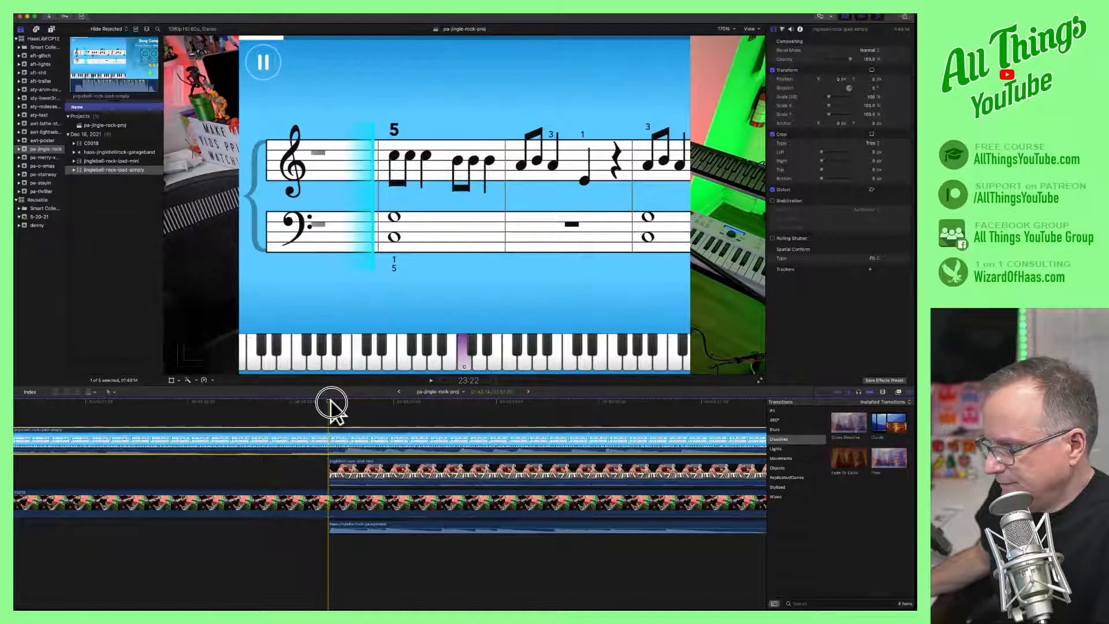
pyautogui.click(428, 379)
pyautogui.click(427, 379)
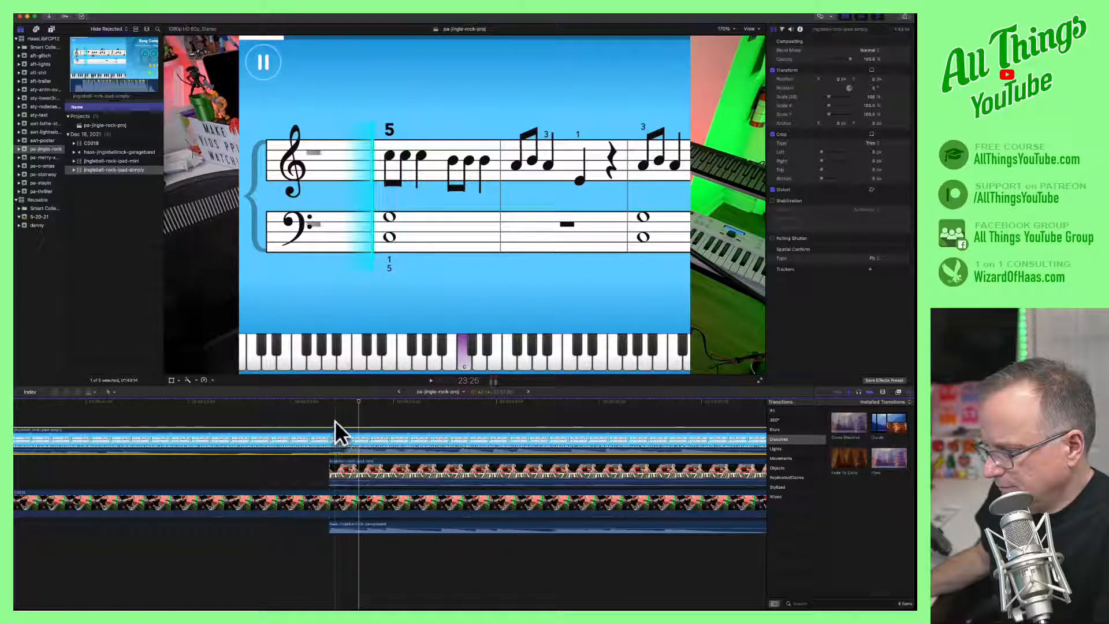
pyautogui.moveTo(358, 430); pyautogui.dragTo(329, 405)
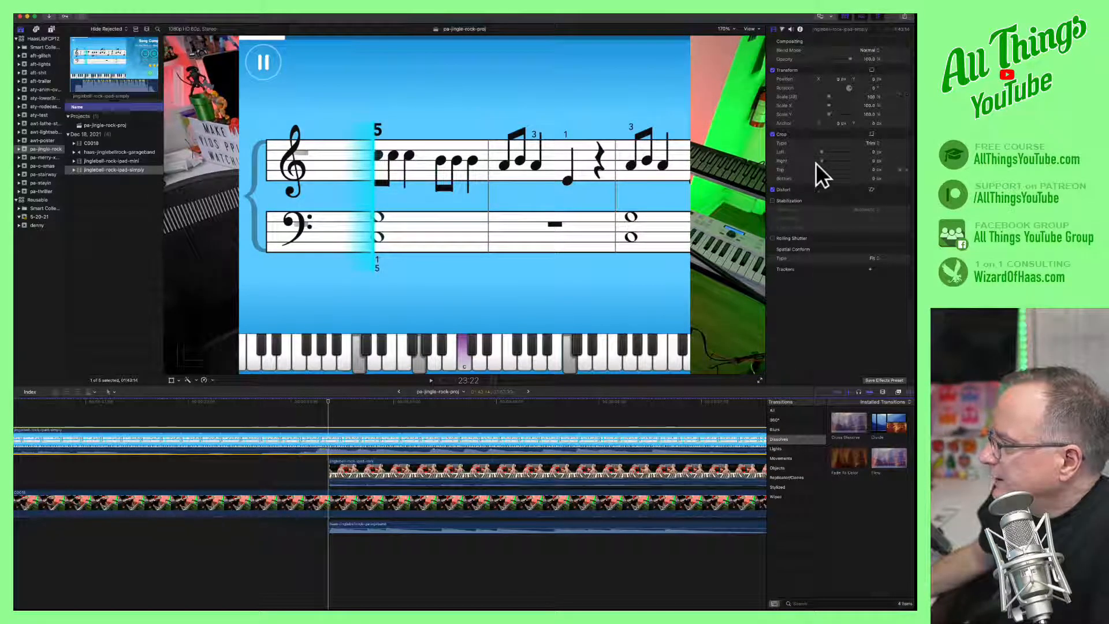
# Crop the sheet-music clip to the staff, about 367 px off its top and 435 px off its bottom, and scale it to about 39%.
pyautogui.moveTo(820, 176); pyautogui.dragTo(830, 177)
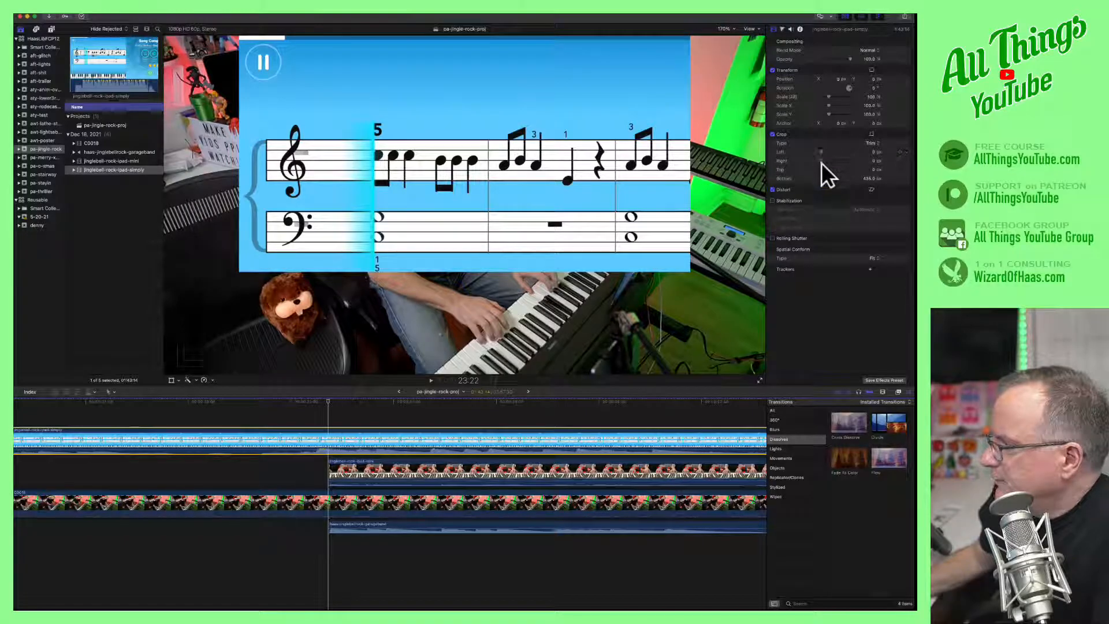
pyautogui.moveTo(820, 169); pyautogui.dragTo(828, 170)
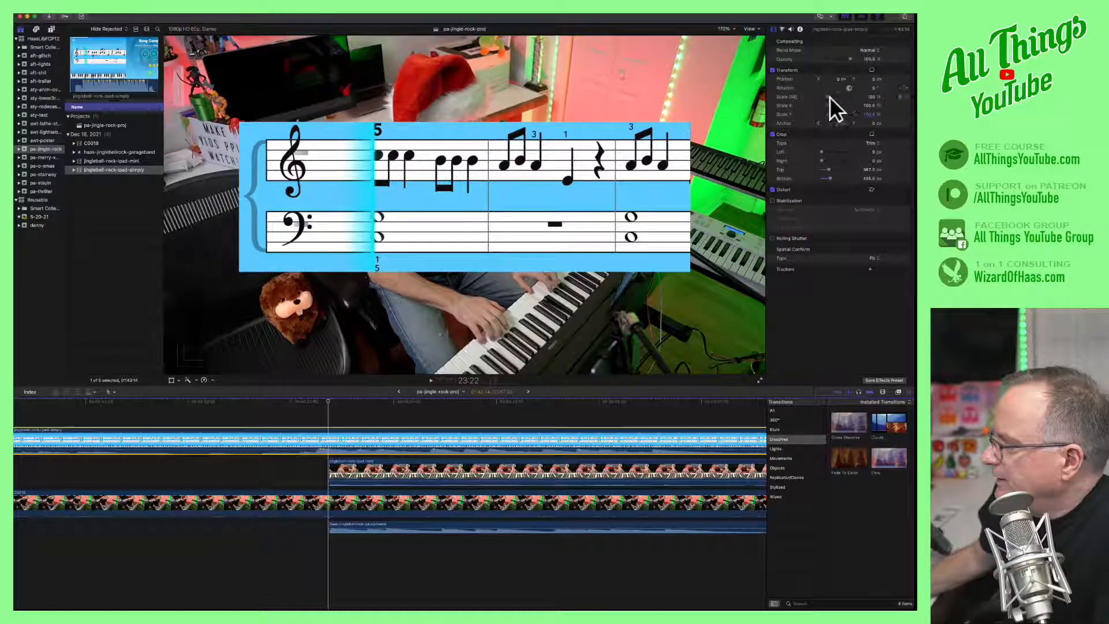
pyautogui.moveTo(829, 96); pyautogui.dragTo(824, 102)
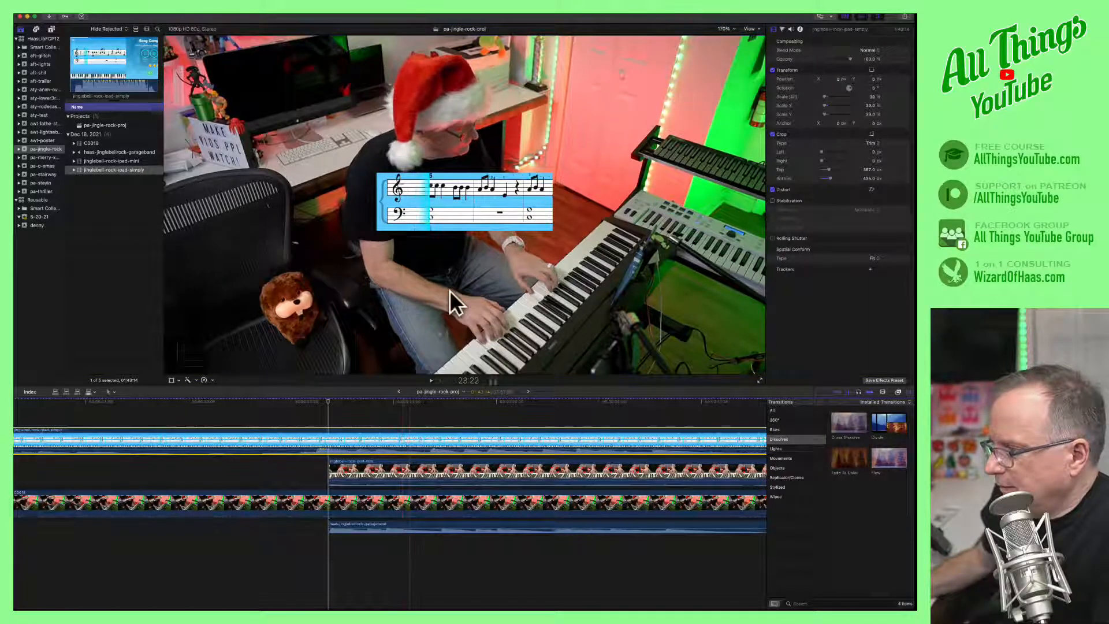
# Move the cropped sheet-music overlay into the lower-right corner of the video frame with the Transform tool.
pyautogui.click(171, 380)
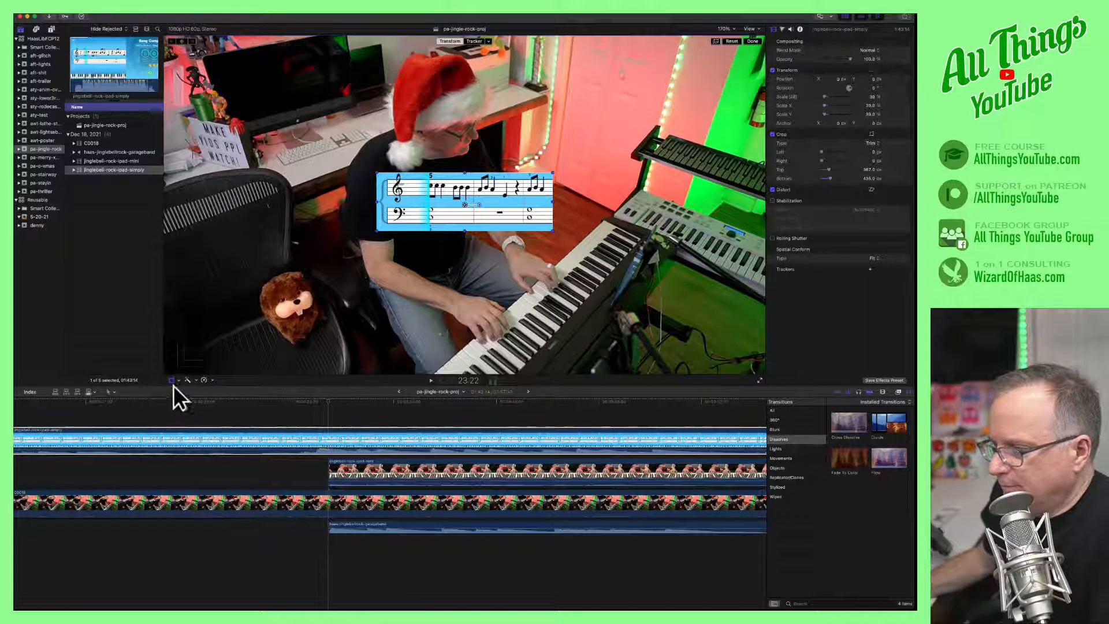
pyautogui.moveTo(441, 210); pyautogui.dragTo(639, 332)
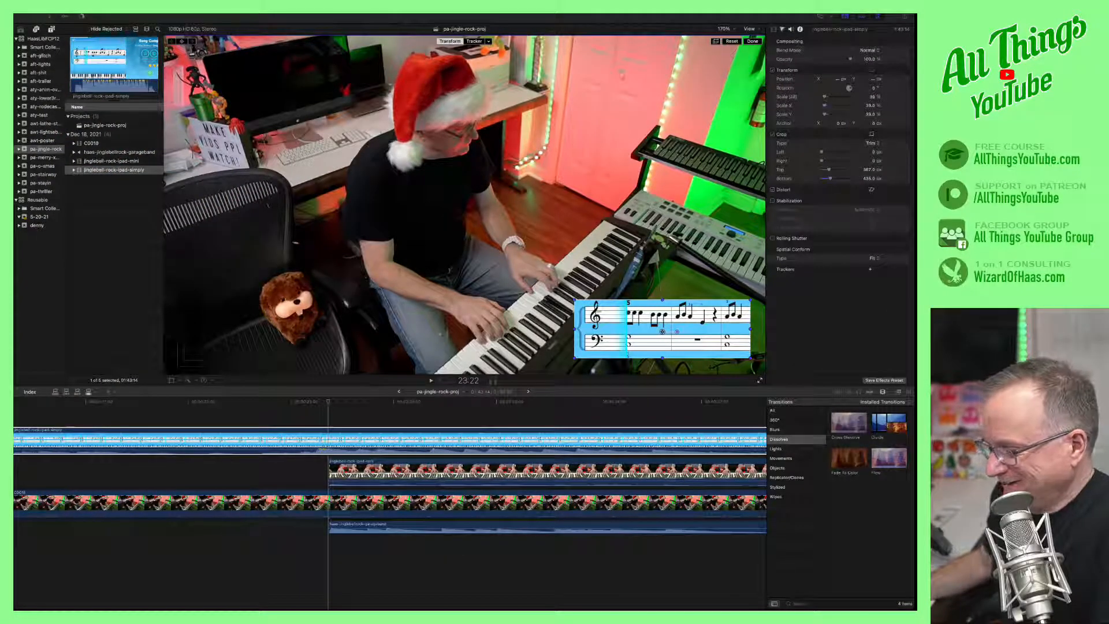
# Play the song's opening twice from just before 23:22 to check the repositioned sheet music against the playing.
pyautogui.click(319, 403)
pyautogui.click(316, 402)
pyautogui.click(431, 382)
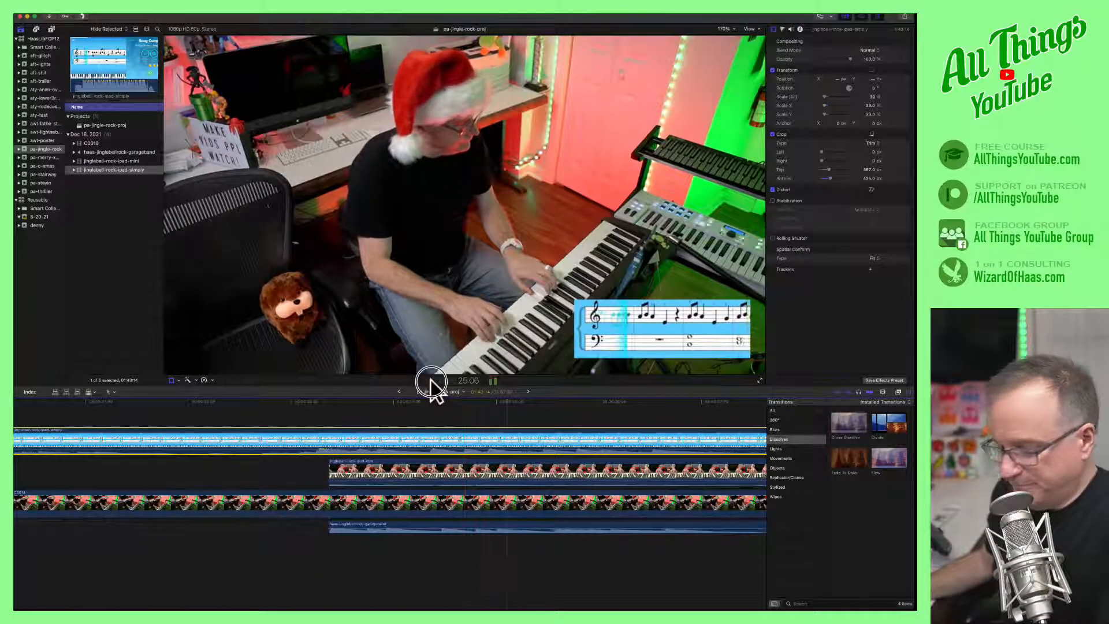
pyautogui.click(431, 382)
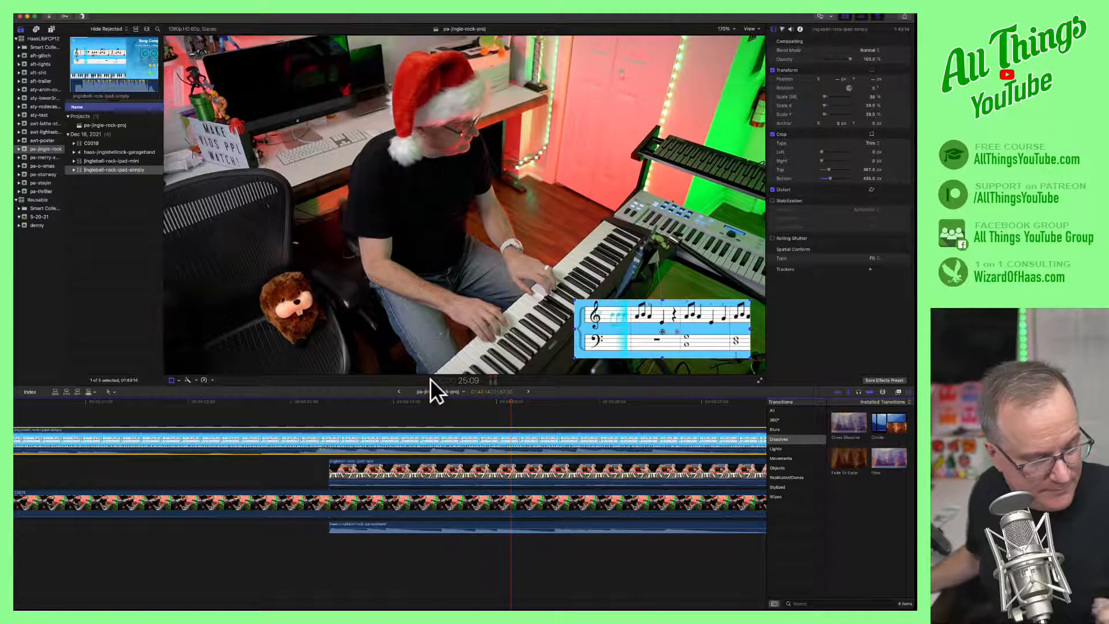
pyautogui.click(315, 401)
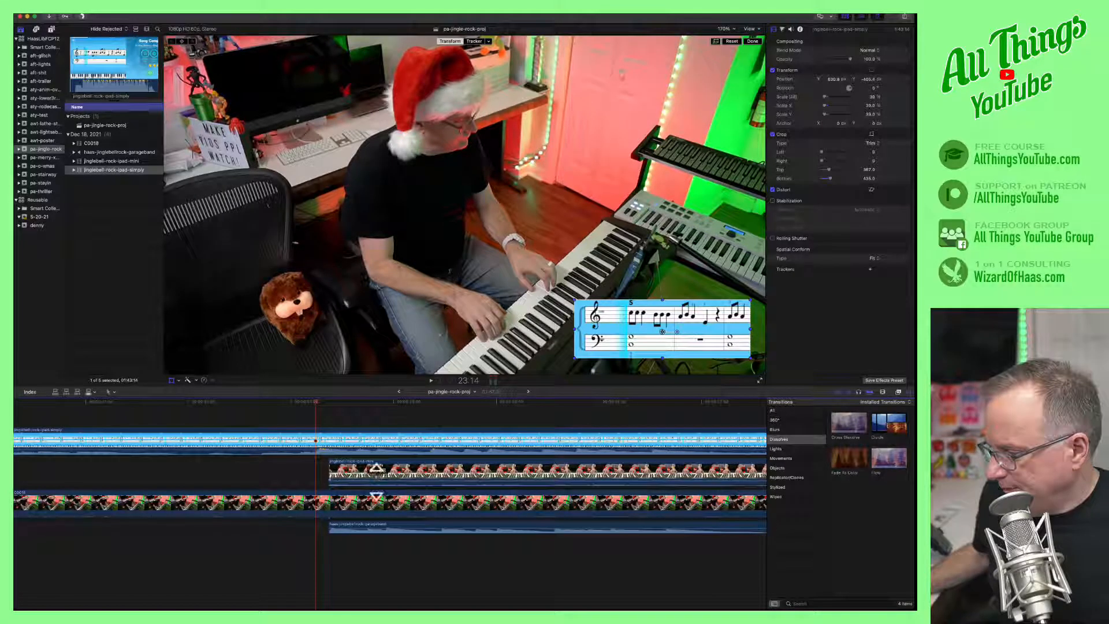
pyautogui.click(430, 380)
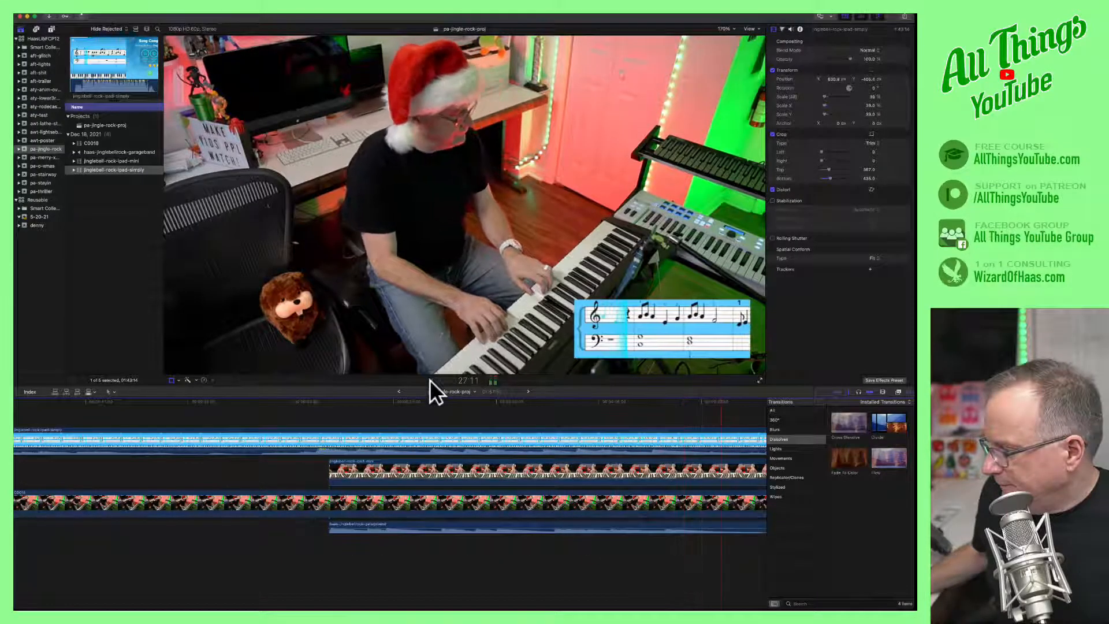
pyautogui.click(430, 379)
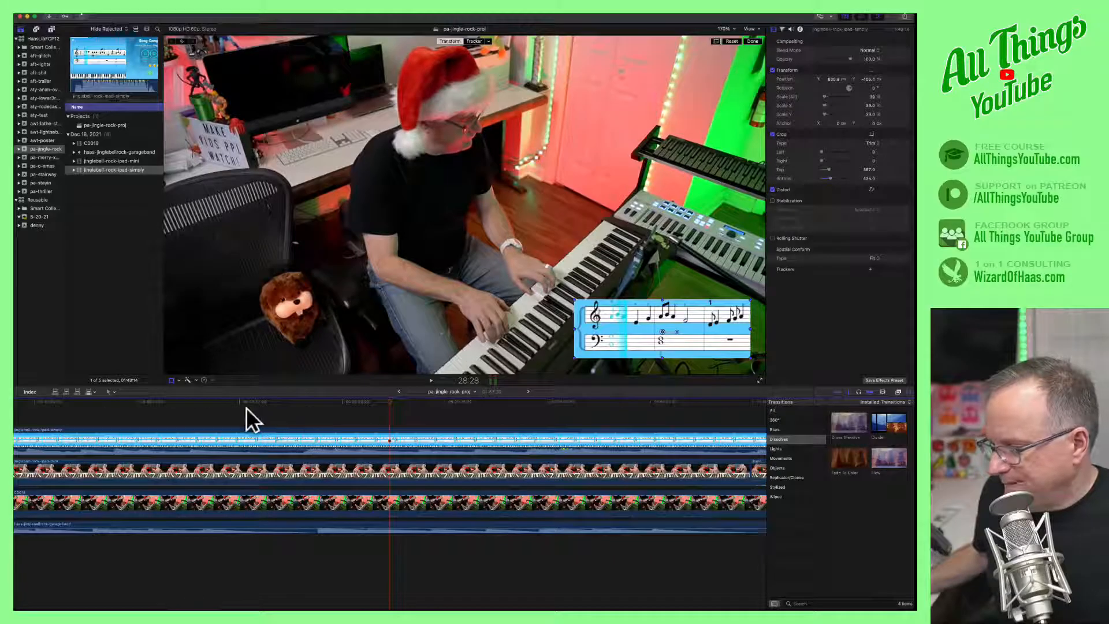
# Replay the song from its start at 23:22 into the first close-up iPad shot to check the sheet music's sync.
pyautogui.hscroll(-10, 260, 419)
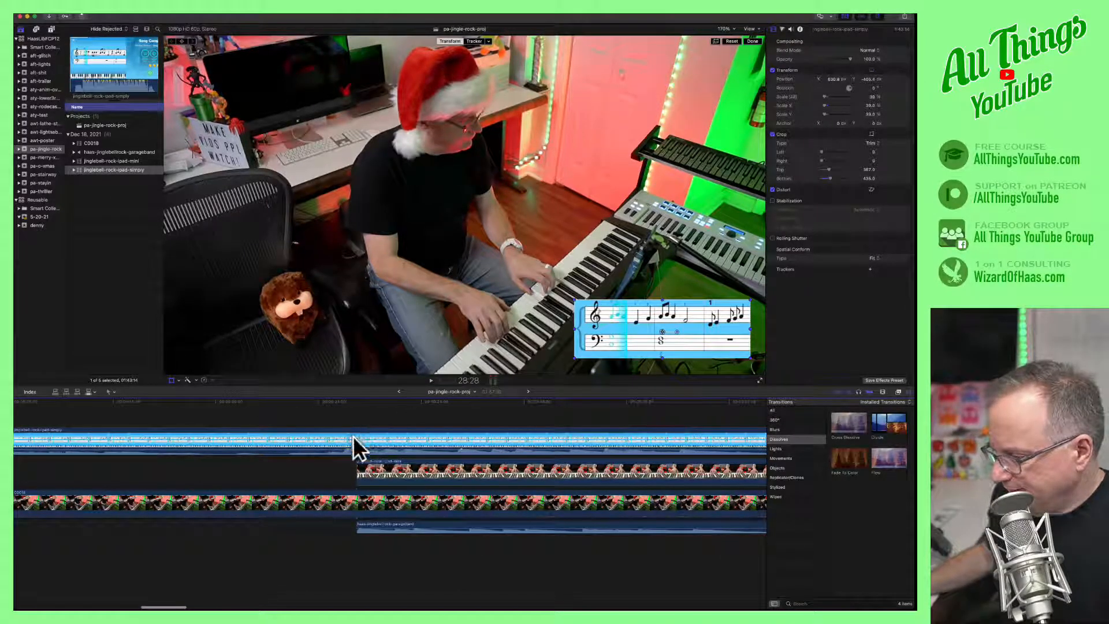
pyautogui.click(338, 410)
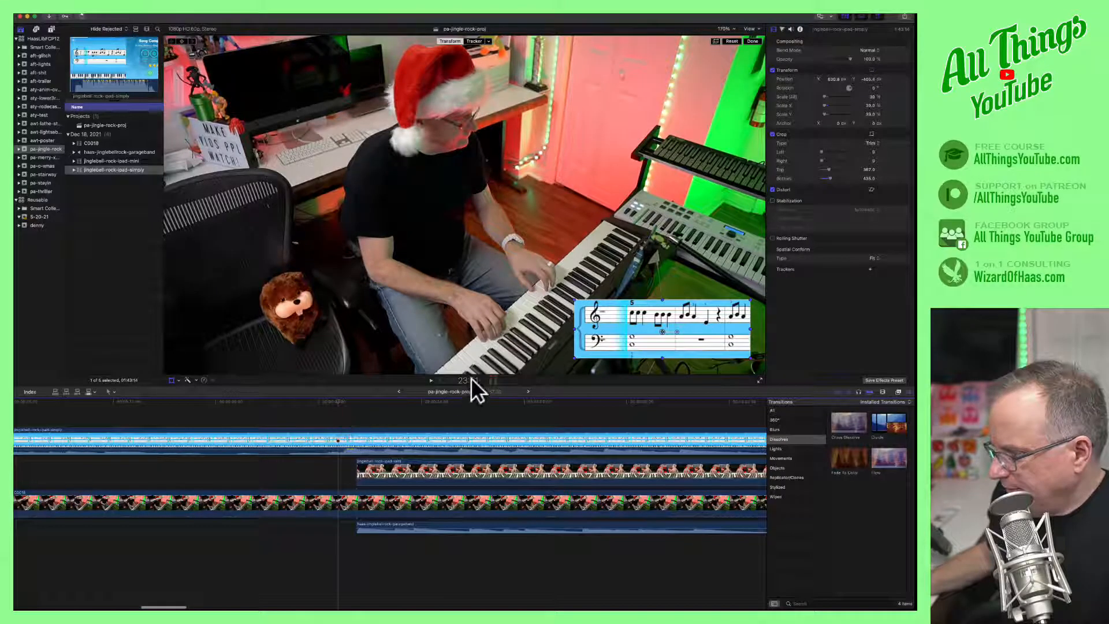
pyautogui.click(431, 380)
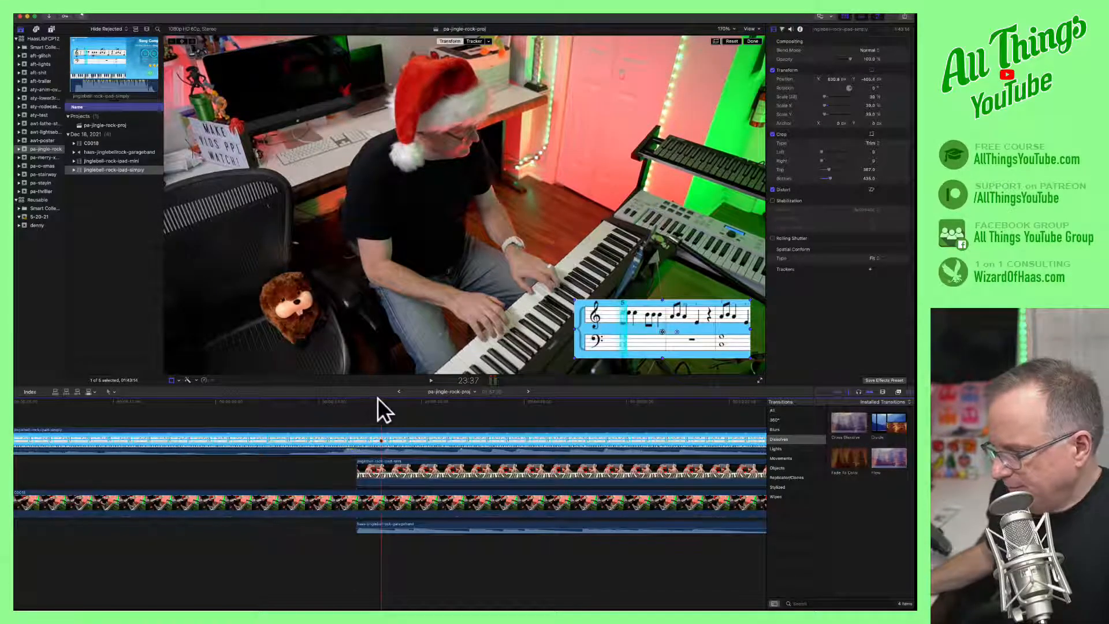
pyautogui.click(321, 398)
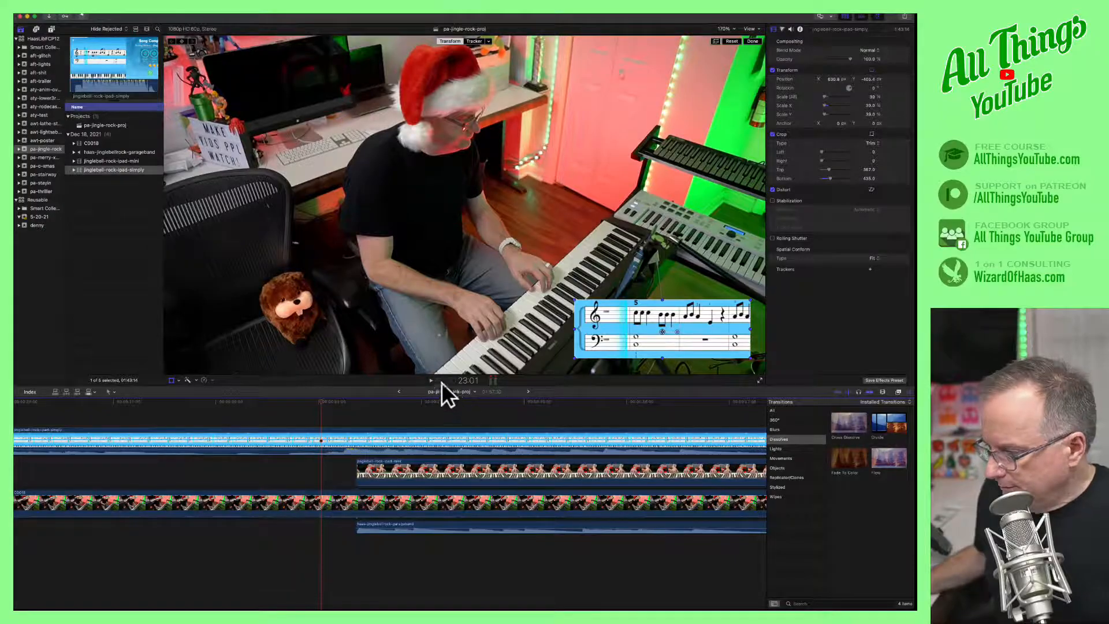
pyautogui.moveTo(378, 402); pyautogui.dragTo(341, 401)
pyautogui.click(344, 437)
pyautogui.moveTo(345, 407); pyautogui.dragTo(357, 404)
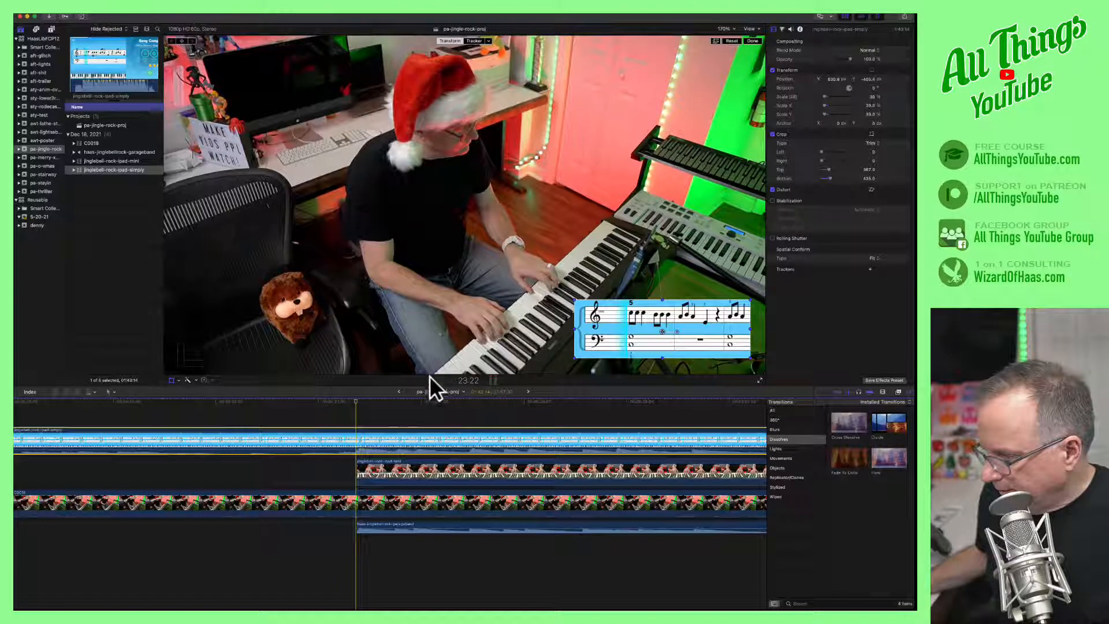
pyautogui.click(430, 379)
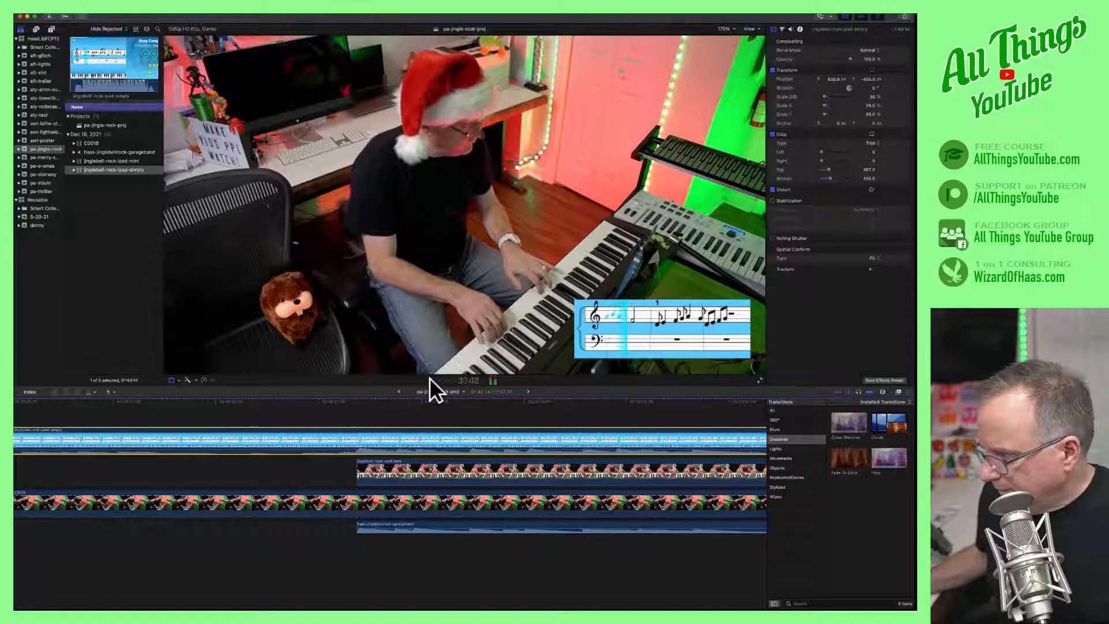
pyautogui.click(430, 377)
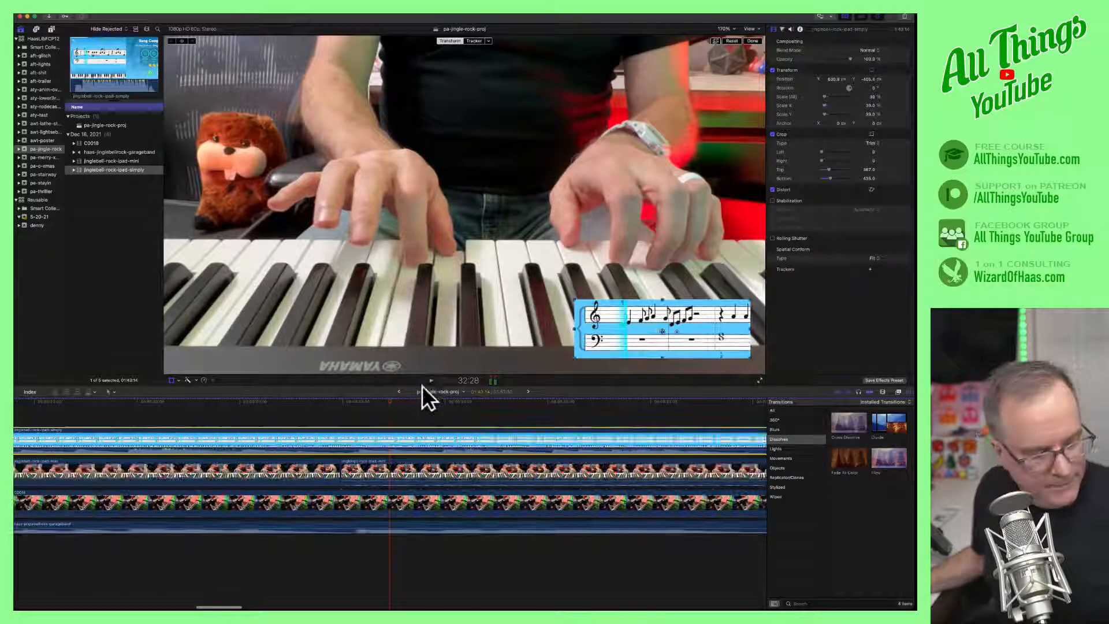
# Examine where the sheet-music clip starts in the timeline relative to the song's start.
pyautogui.hscroll(-10, 345, 418)
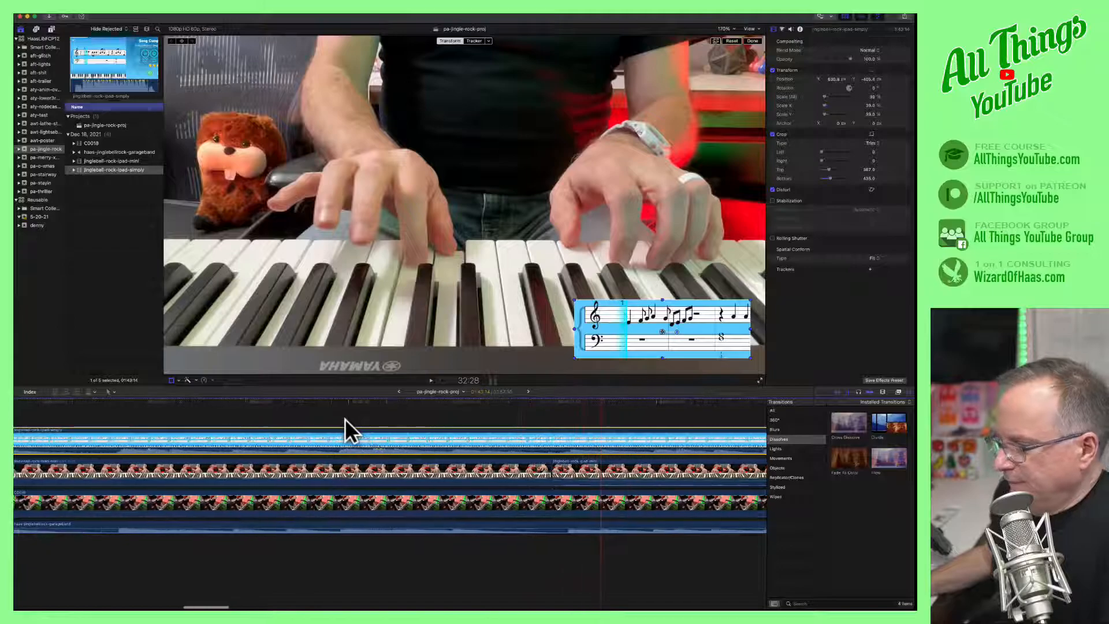
pyautogui.hscroll(-10, 338, 425)
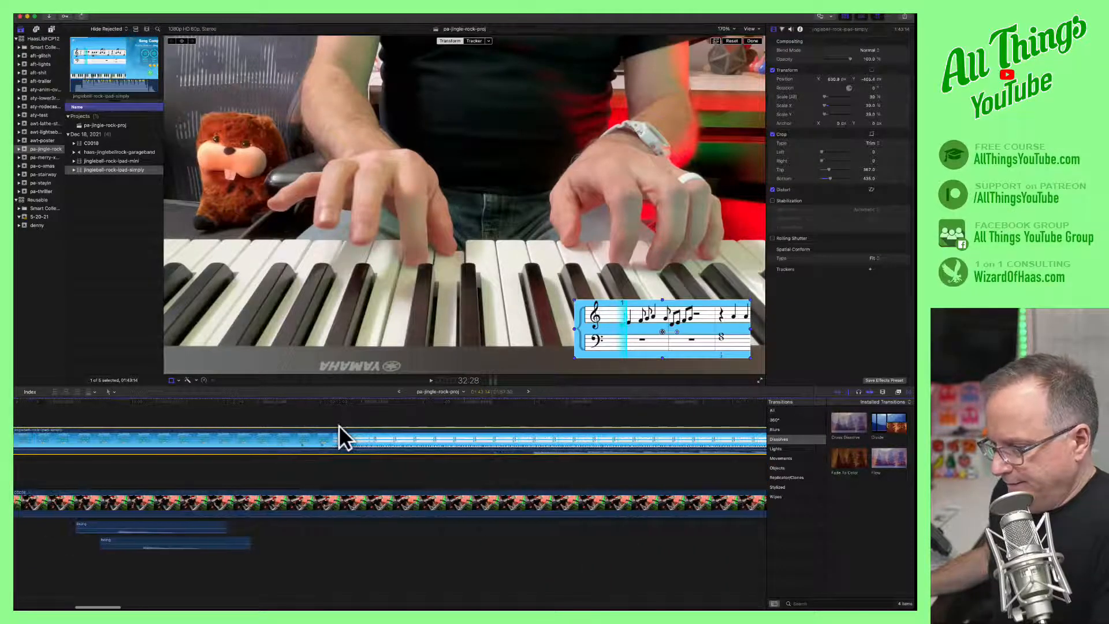
pyautogui.press('super+minus')
pyautogui.press('super+minus')
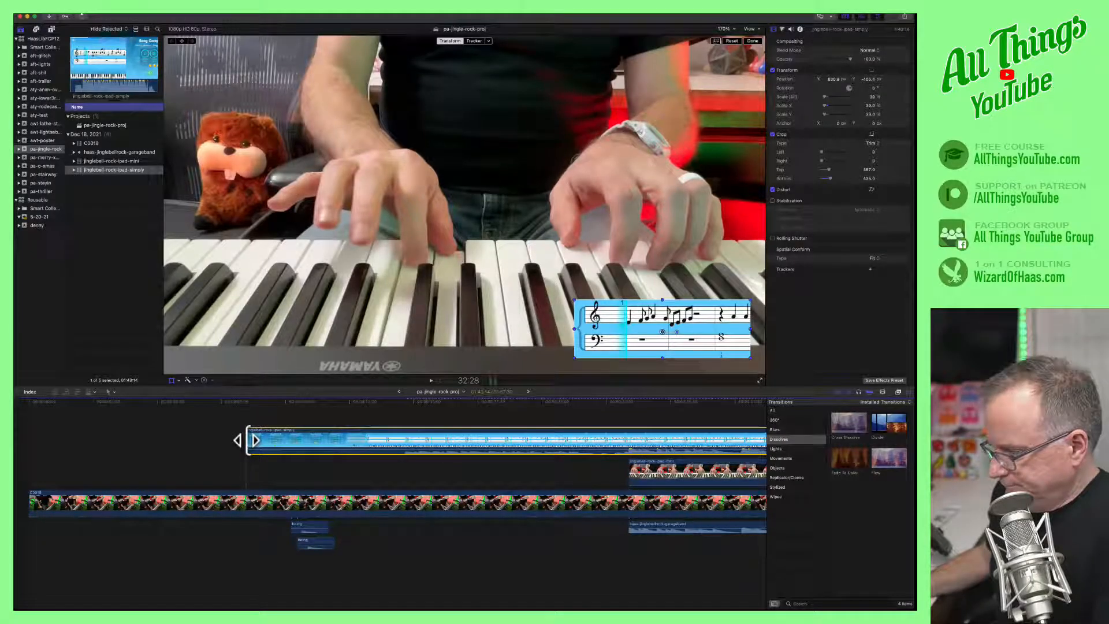
pyautogui.click(247, 440)
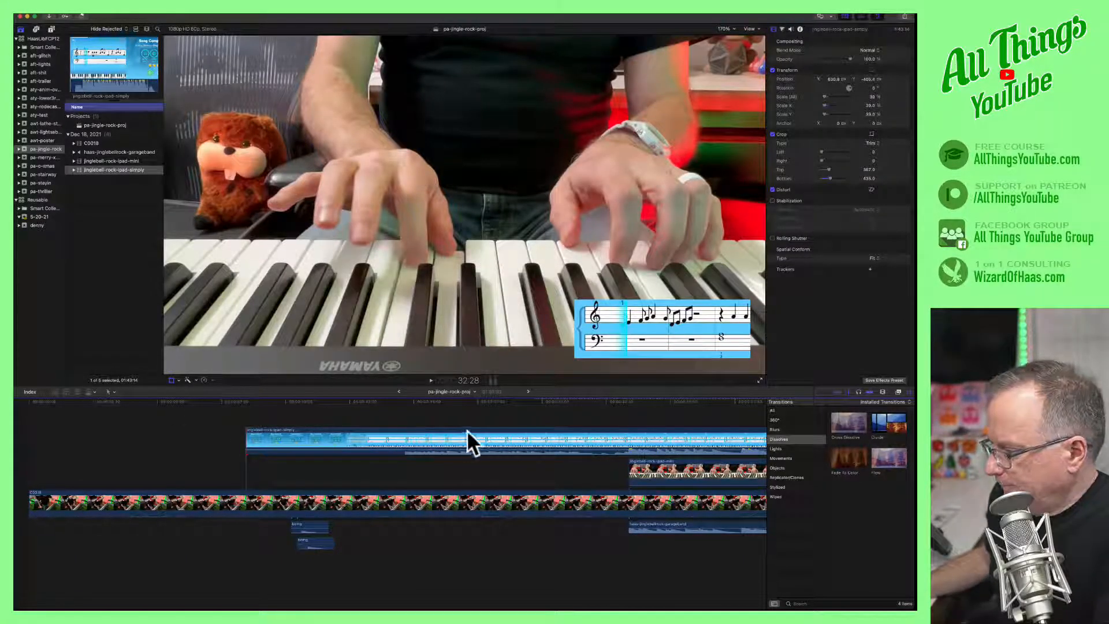
pyautogui.hscroll(5, 499, 414)
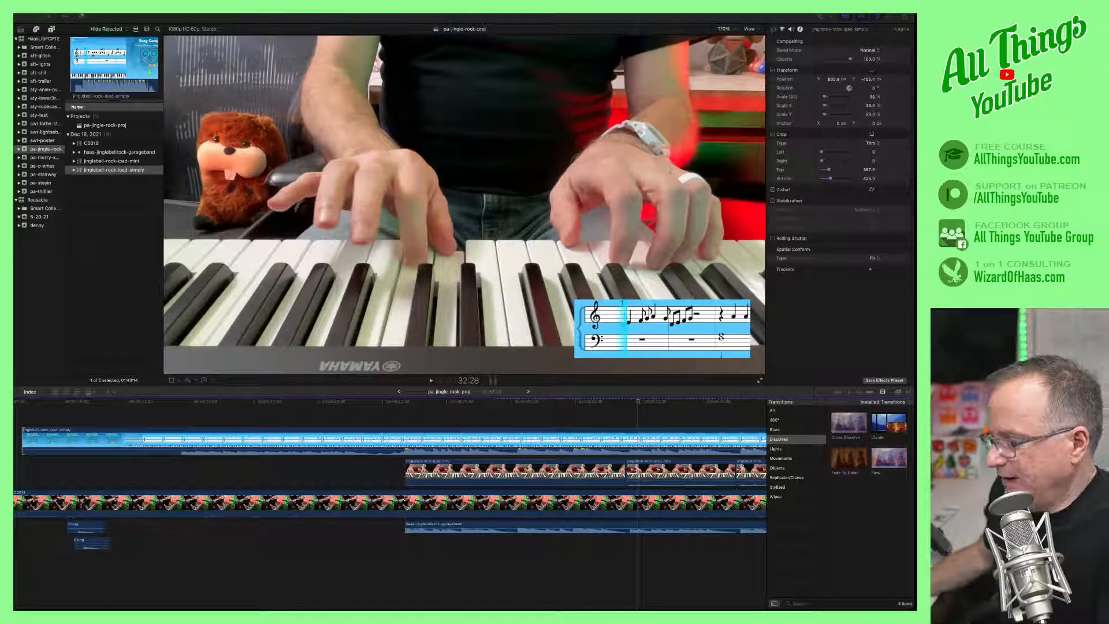
# Show the whole project in the timeline and scrub from about 22:52 to 1:47:26 to review the sheet-music overlay.
pyautogui.click(401, 412)
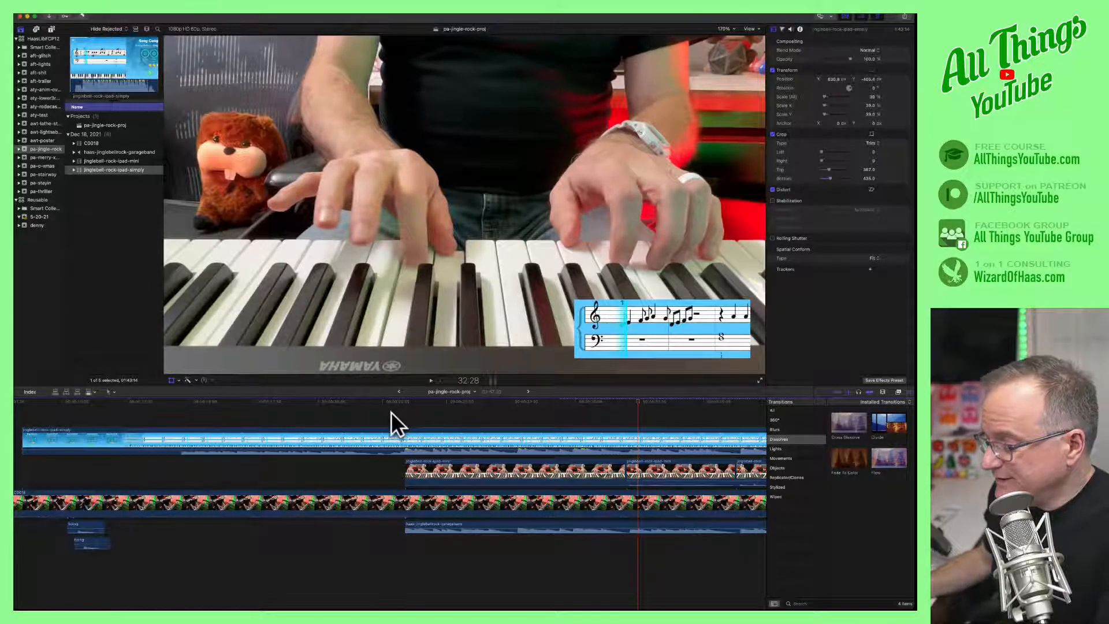
pyautogui.click(390, 411)
pyautogui.press('super+minus')
pyautogui.press('super+minus')
pyautogui.press('super+minus')
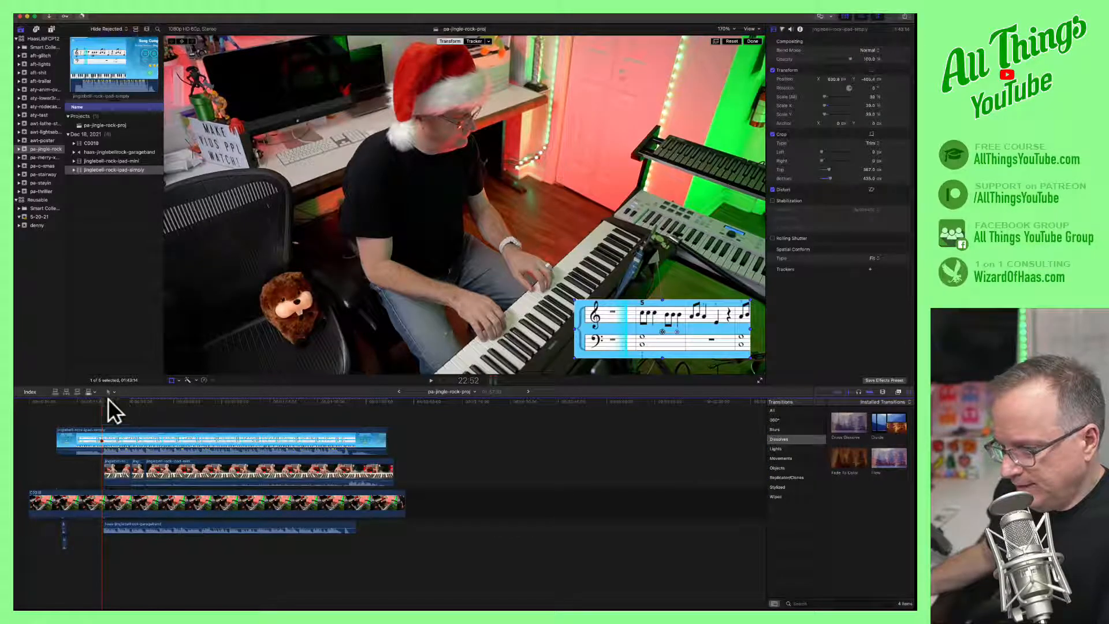
pyautogui.moveTo(99, 398); pyautogui.dragTo(373, 403)
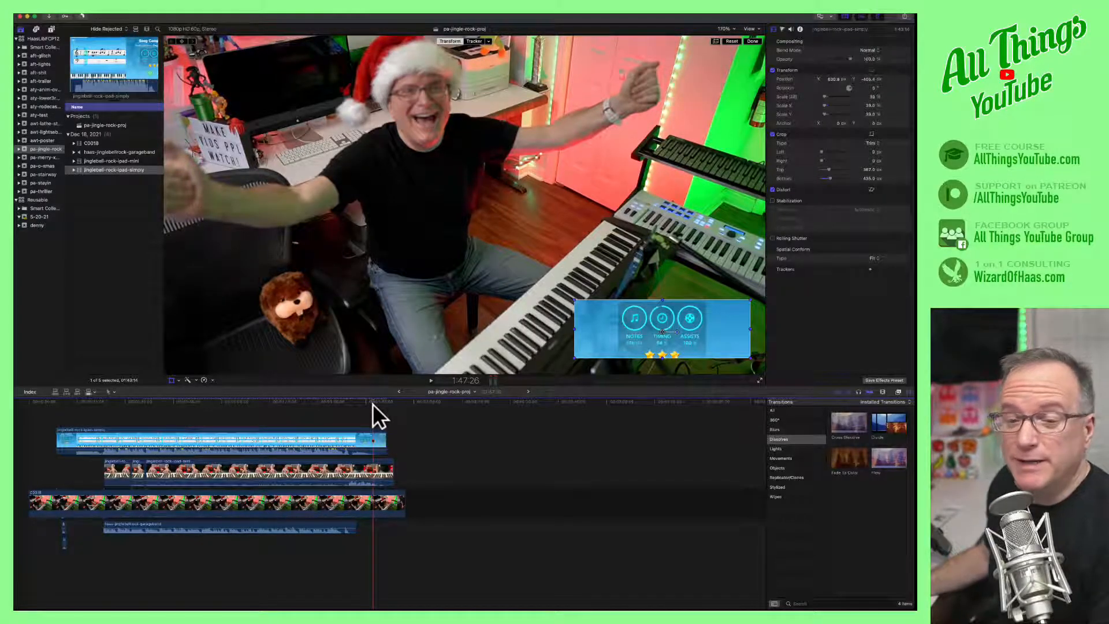
# Lower the audio volume of the jinglebell-rock-ipad-simply sheet-music clip all the way to silence.
pyautogui.click(106, 411)
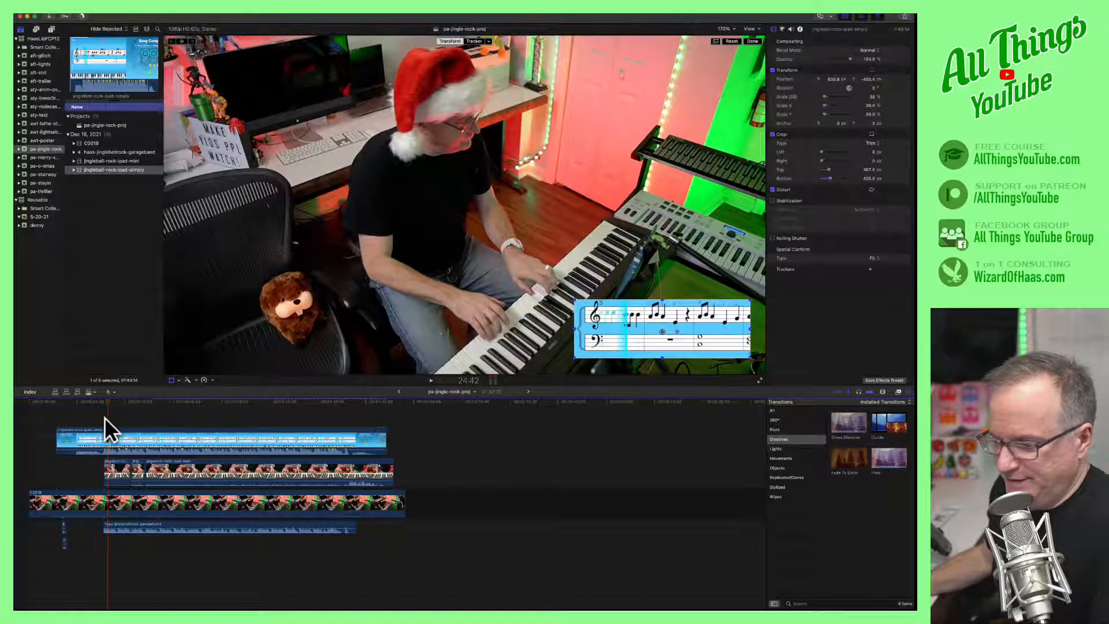
pyautogui.press('super+b')
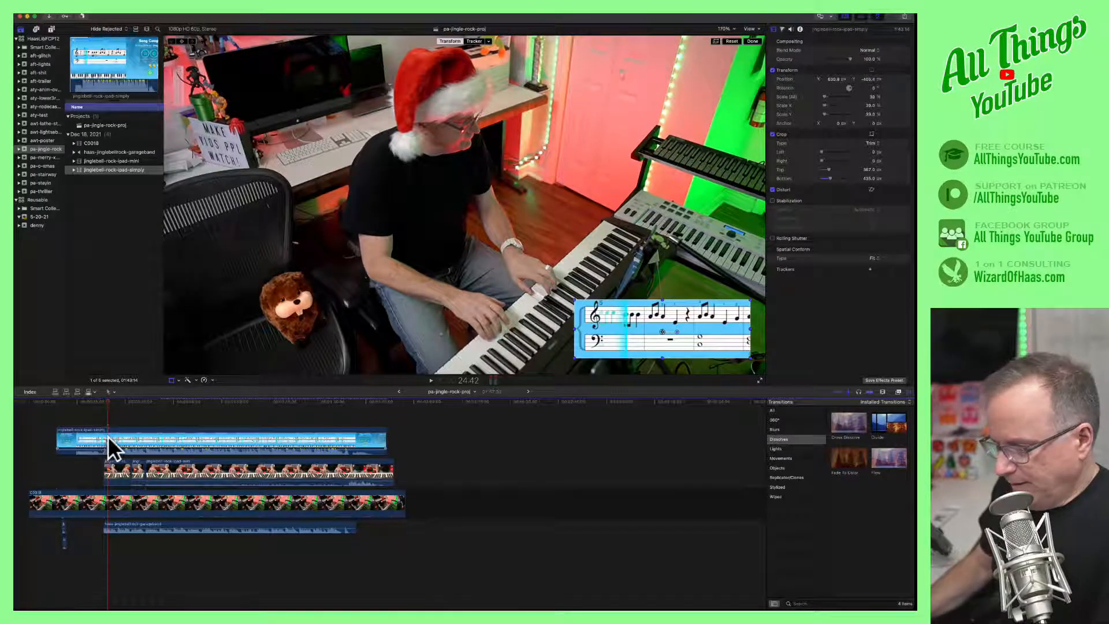
pyautogui.press('super+equal')
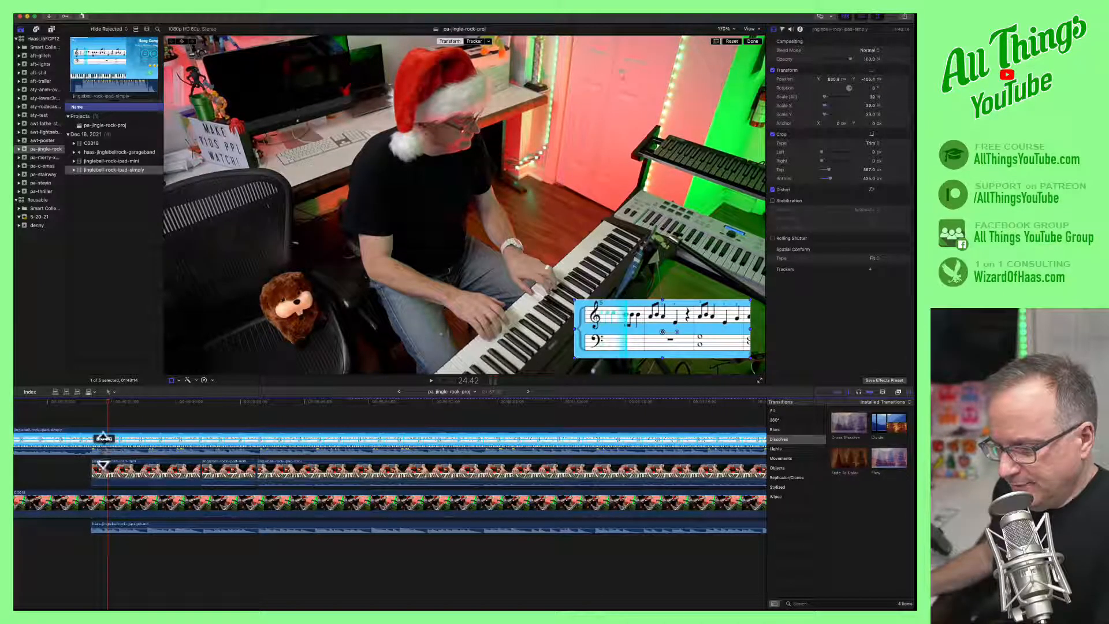
pyautogui.moveTo(80, 409); pyautogui.dragTo(194, 569)
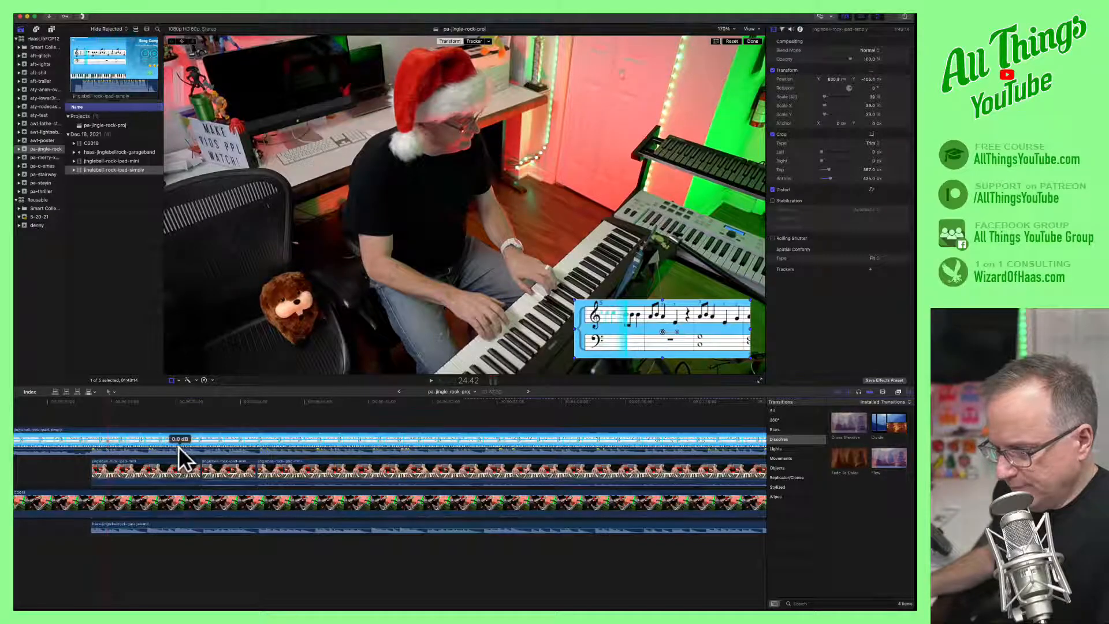
pyautogui.click(178, 457)
pyautogui.moveTo(150, 486); pyautogui.dragTo(149, 489)
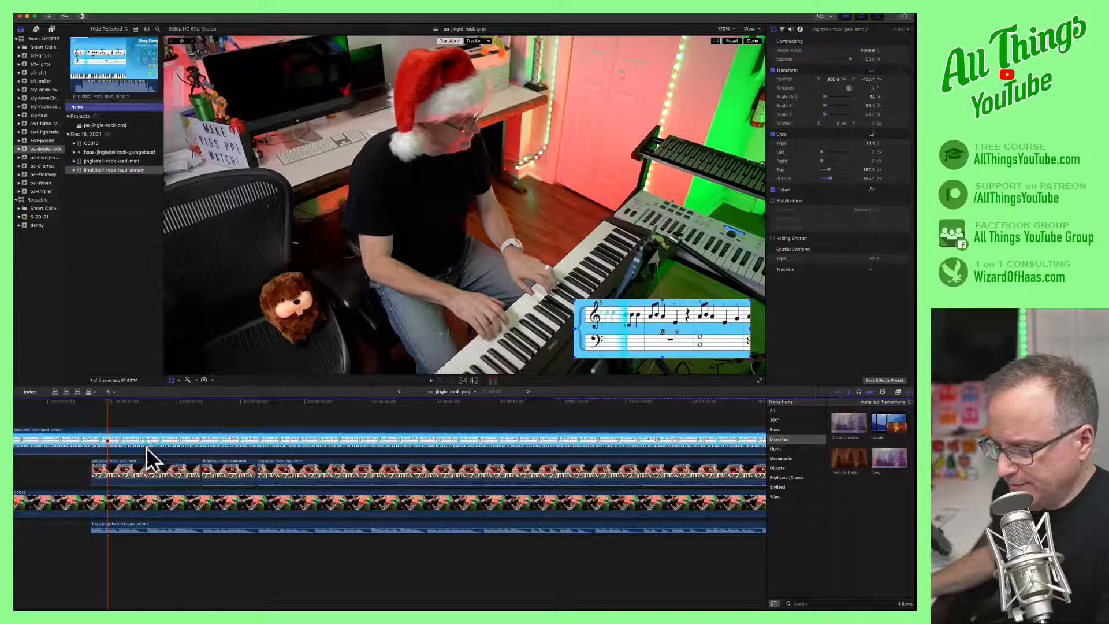
pyautogui.moveTo(148, 449); pyautogui.dragTo(148, 449)
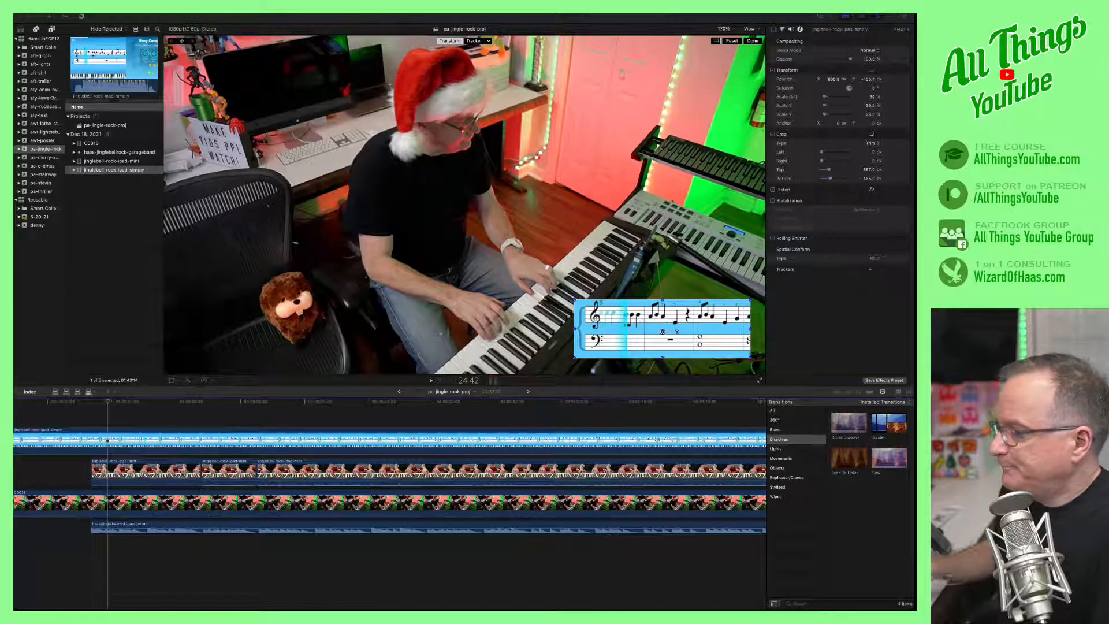
# Play the song from 23:22 to check the sound with the sheet-music clip's audio silenced.
pyautogui.click(91, 401)
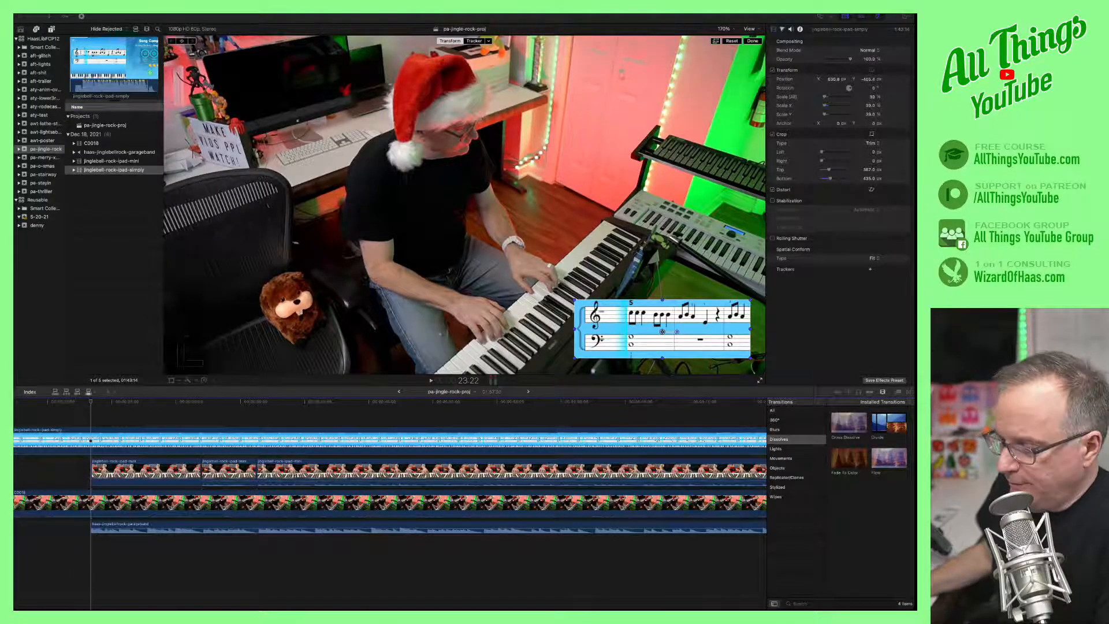
pyautogui.click(431, 380)
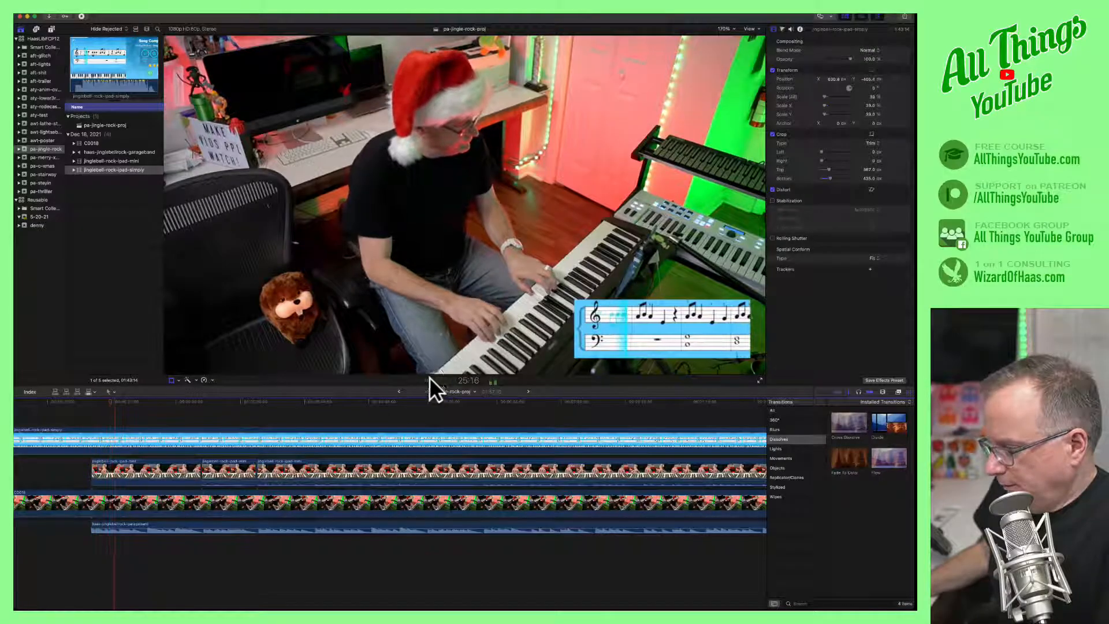
pyautogui.click(431, 380)
# Scrub through the following shot changes, play on to 53:17, and magnify the overlay to examine the notes on the staff.
pyautogui.moveTo(115, 401); pyautogui.dragTo(217, 403)
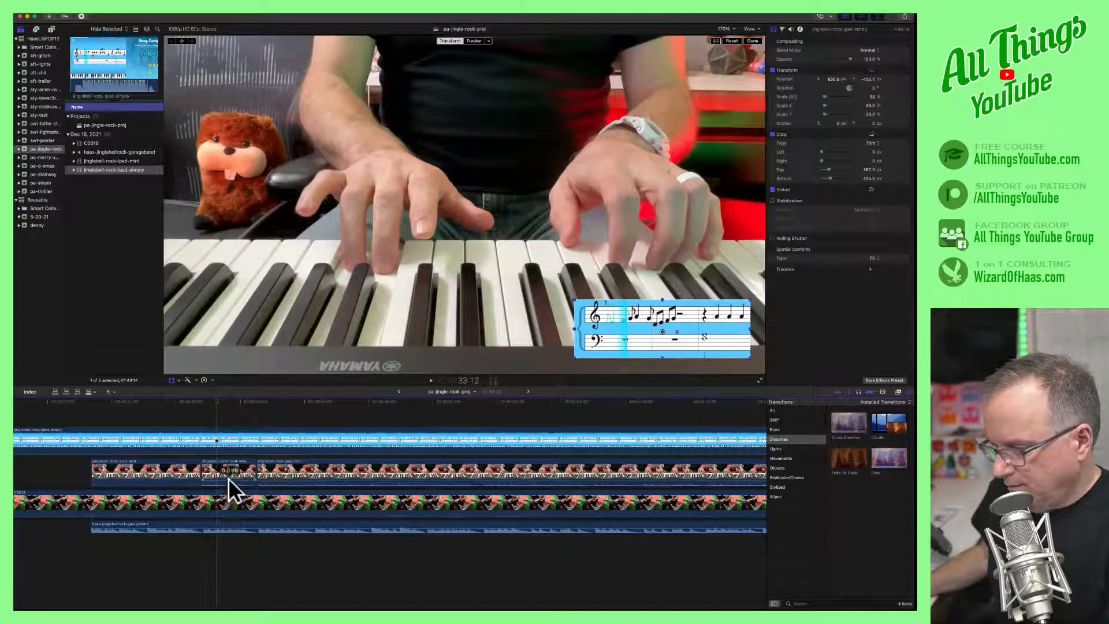
pyautogui.click(264, 492)
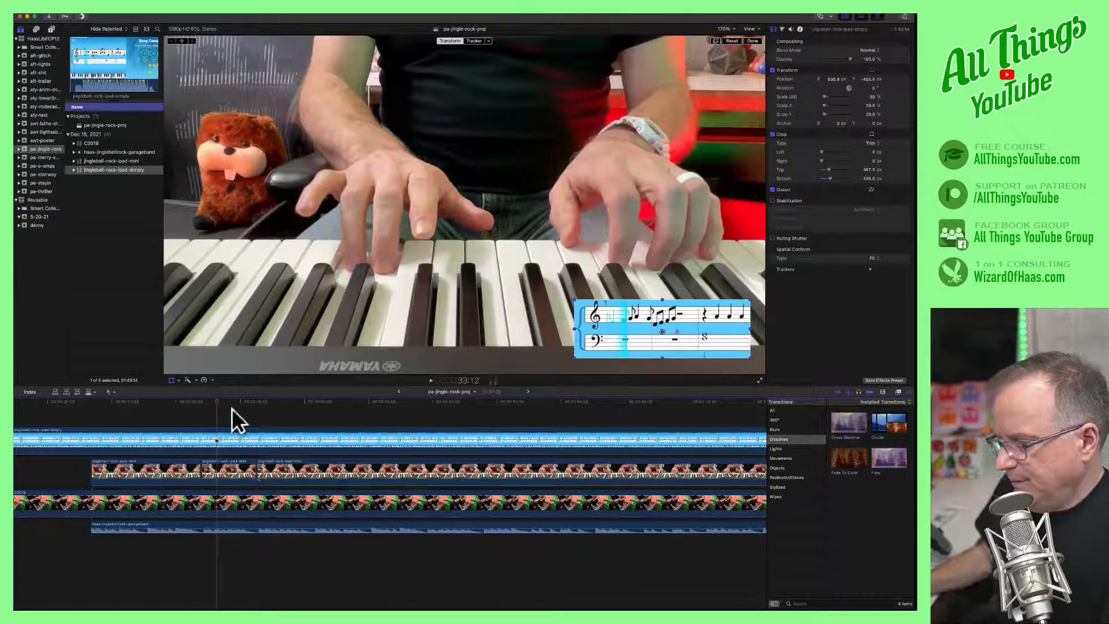
pyautogui.moveTo(217, 404); pyautogui.dragTo(275, 406)
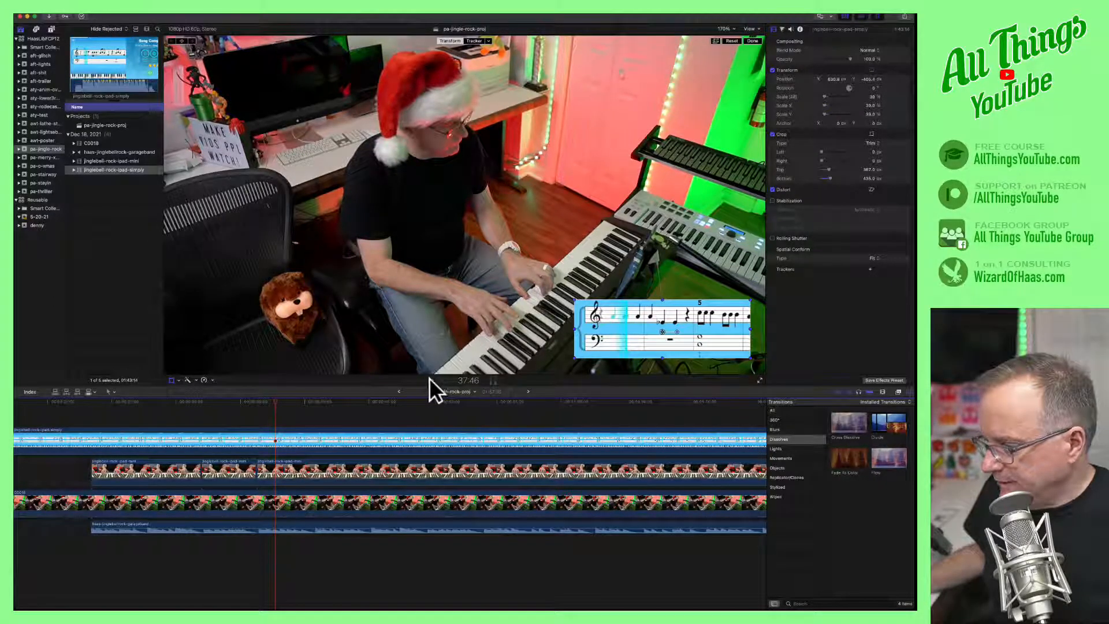
pyautogui.press('space')
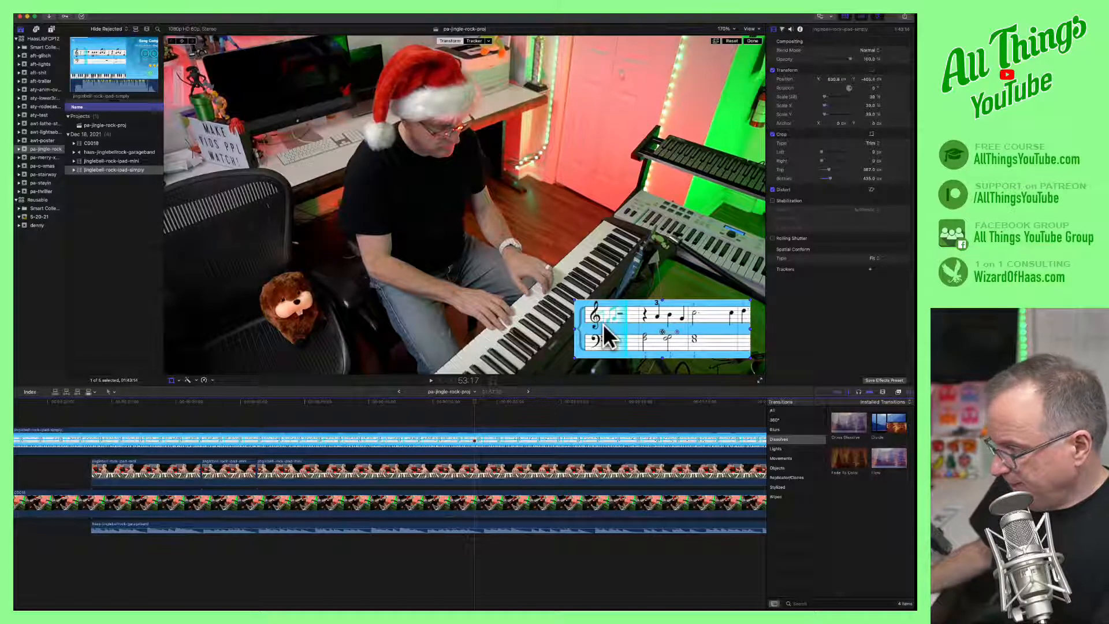
pyautogui.moveTo(621, 280); pyautogui.dragTo(736, 376)
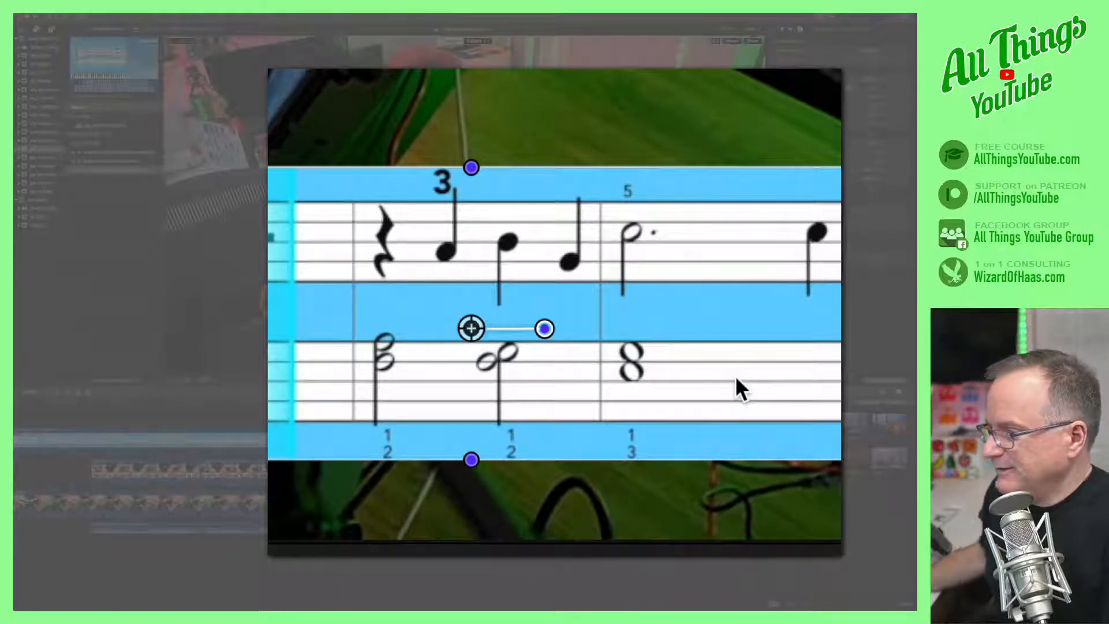
# Split the jinglebell-rock-ipad-mini clip at 53:20 and raise the opacity of the part after the cut to 100%.
pyautogui.click(229, 222)
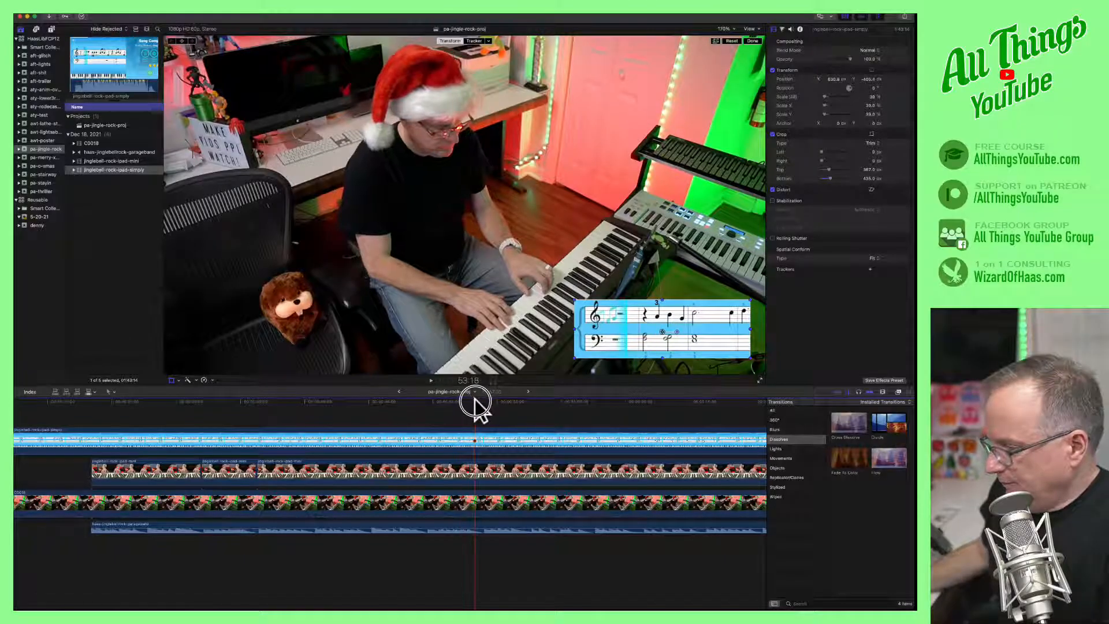
pyautogui.click(476, 462)
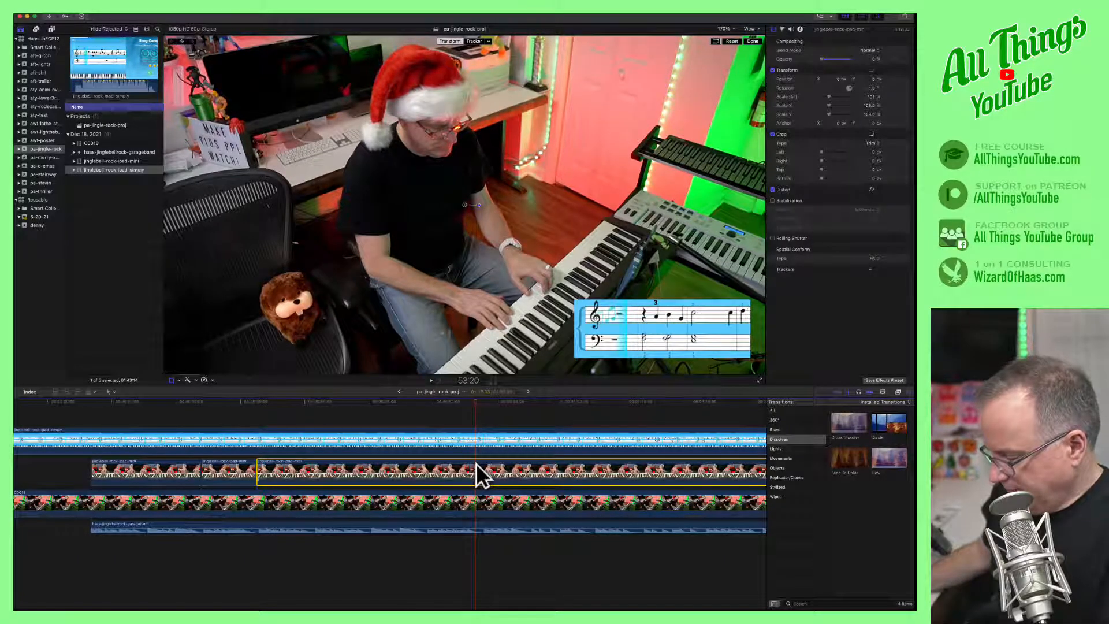
pyautogui.press('super+b')
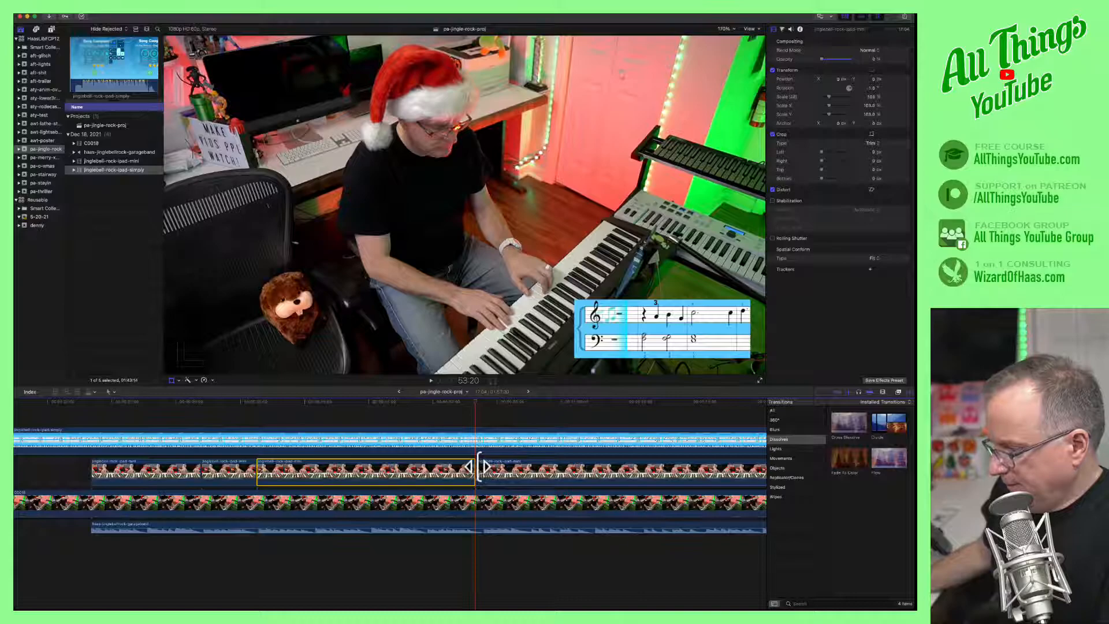
pyautogui.click(486, 469)
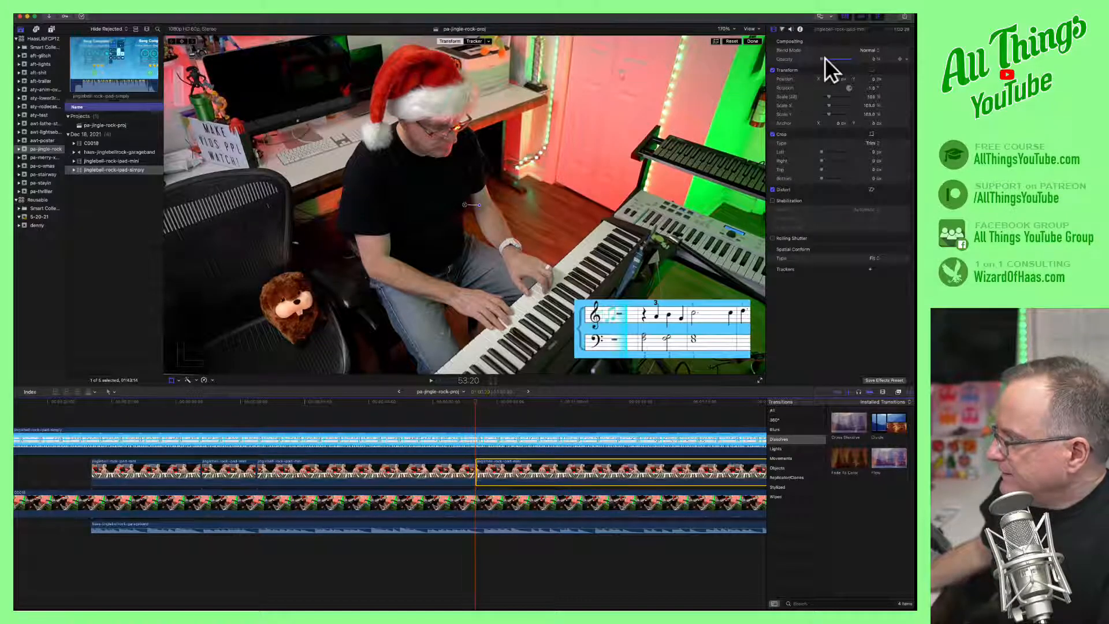
pyautogui.moveTo(821, 58); pyautogui.dragTo(876, 58)
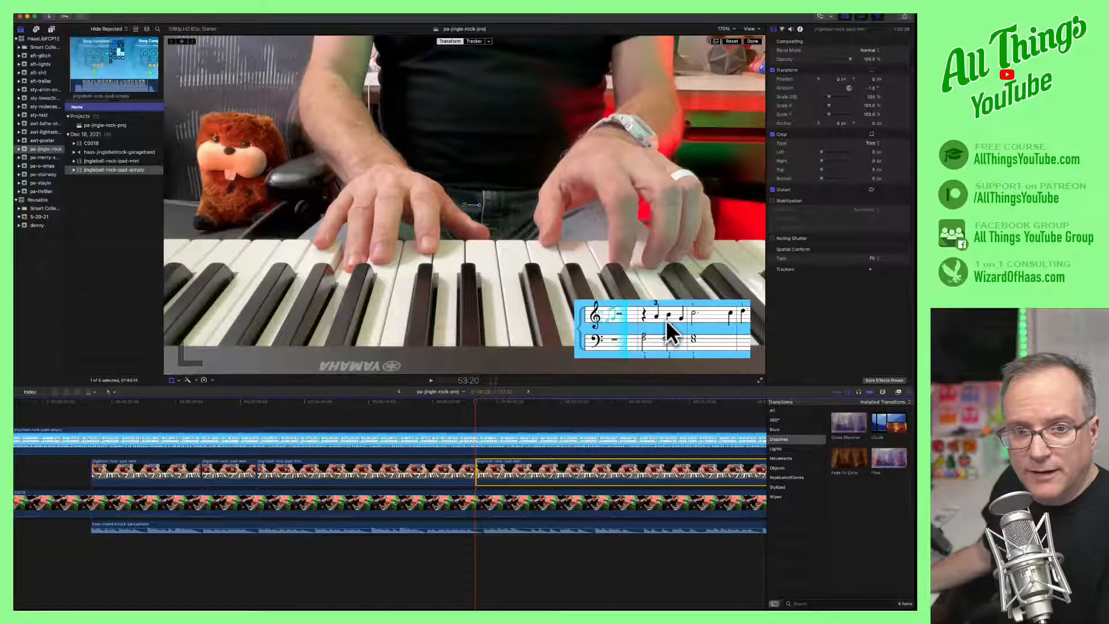
# Play on to 1:06:14, split the iPad mini clip there, and lower the opacity of the part after the cut to 0%.
pyautogui.press('space')
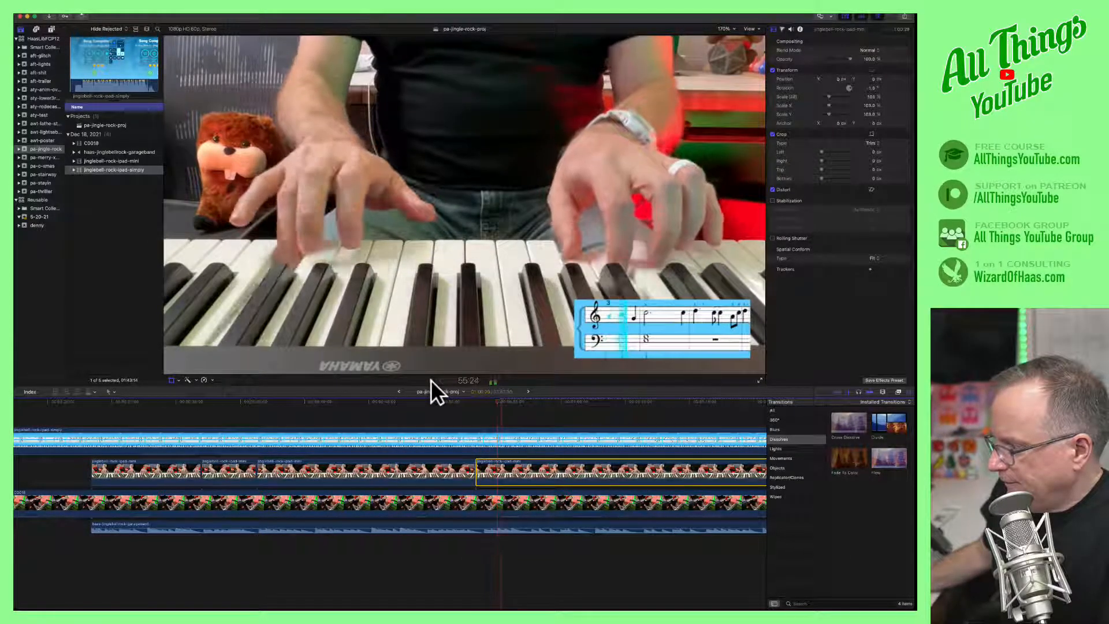
pyautogui.hotkey('shift', 't')
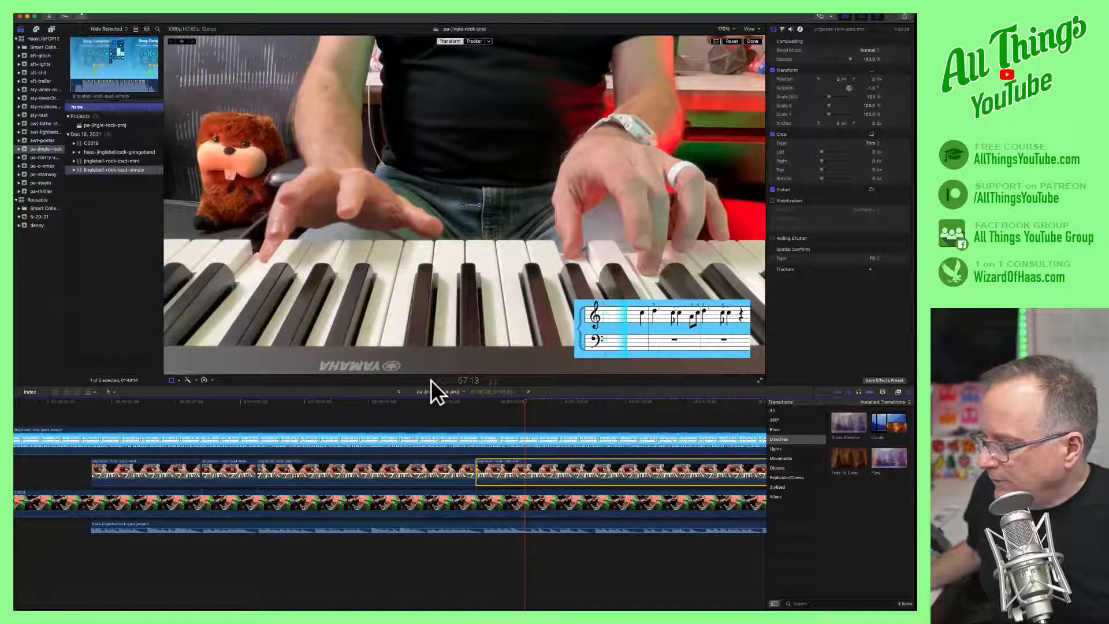
pyautogui.click(432, 381)
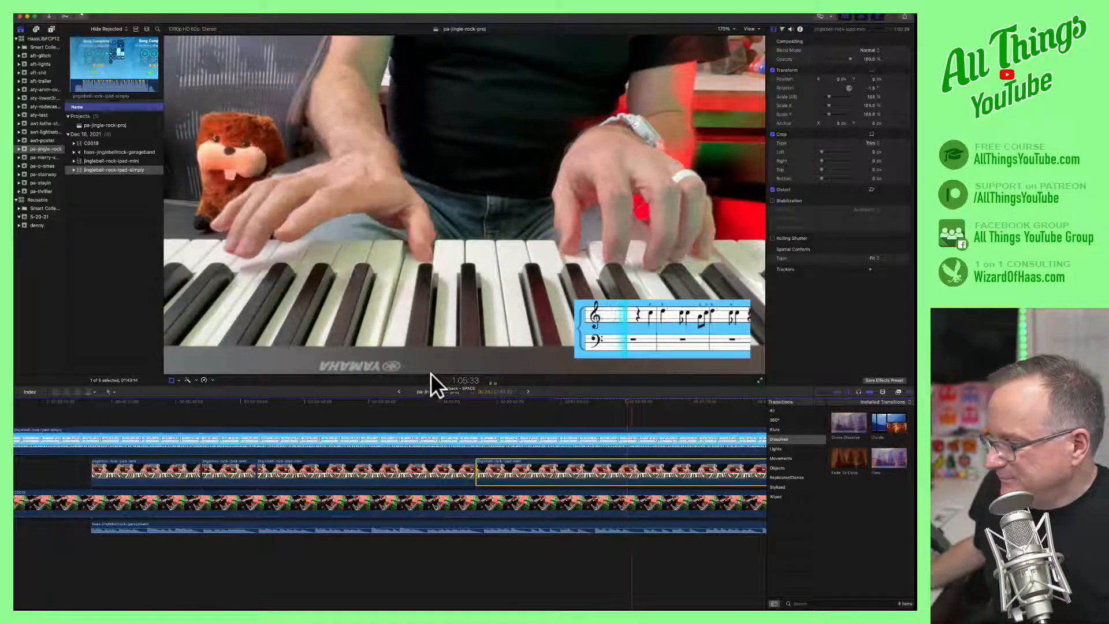
pyautogui.click(430, 377)
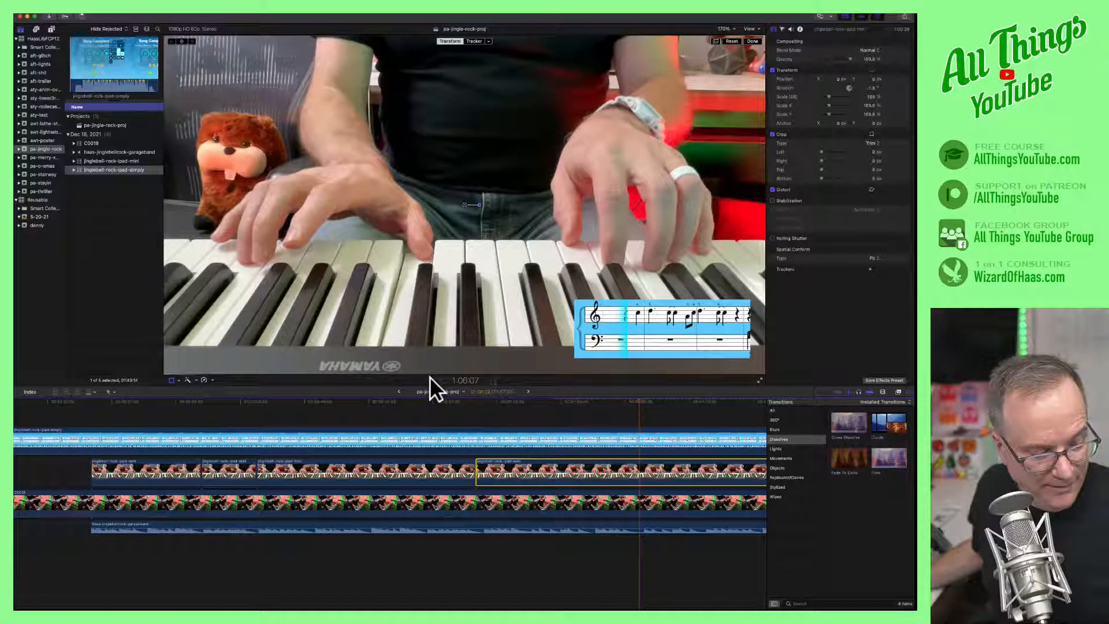
pyautogui.click(639, 401)
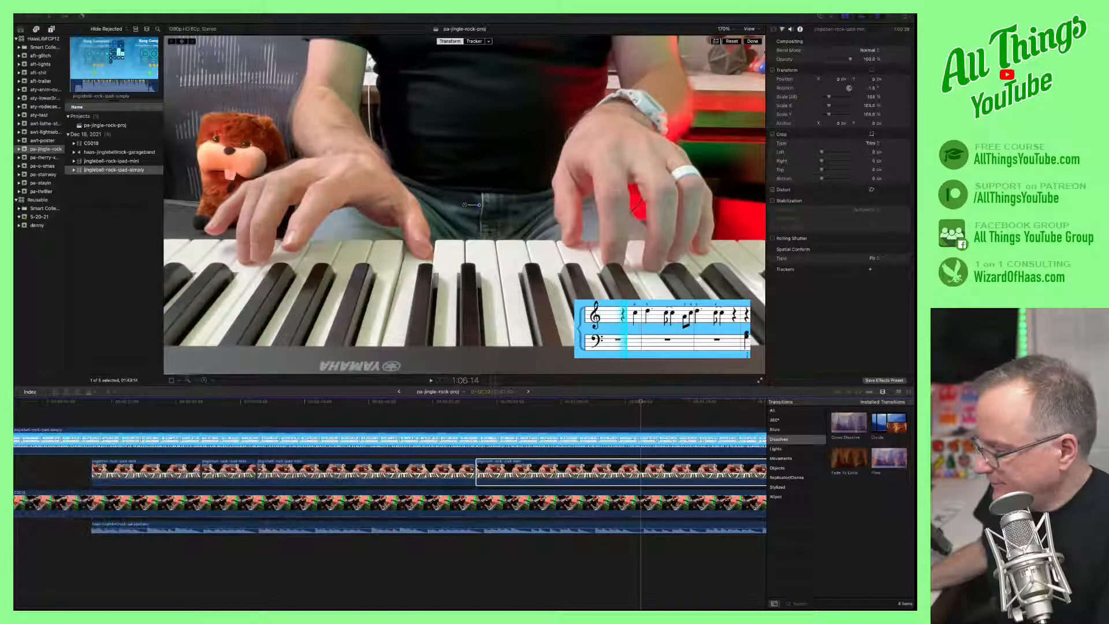
pyautogui.click(639, 459)
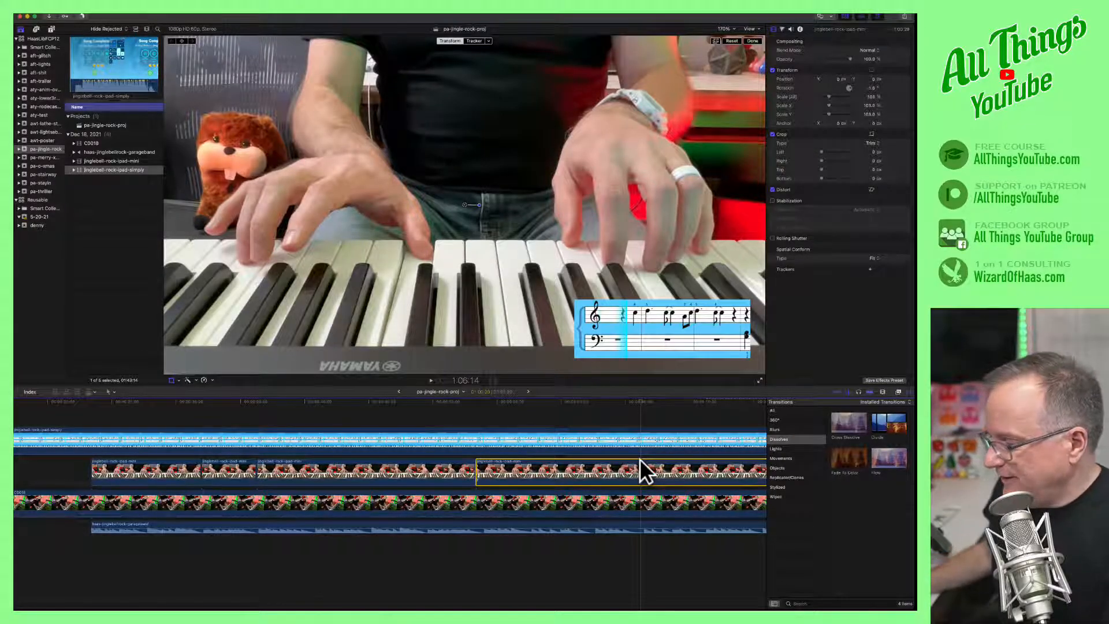
pyautogui.hotkey('alt', ']')
pyautogui.press('super+z')
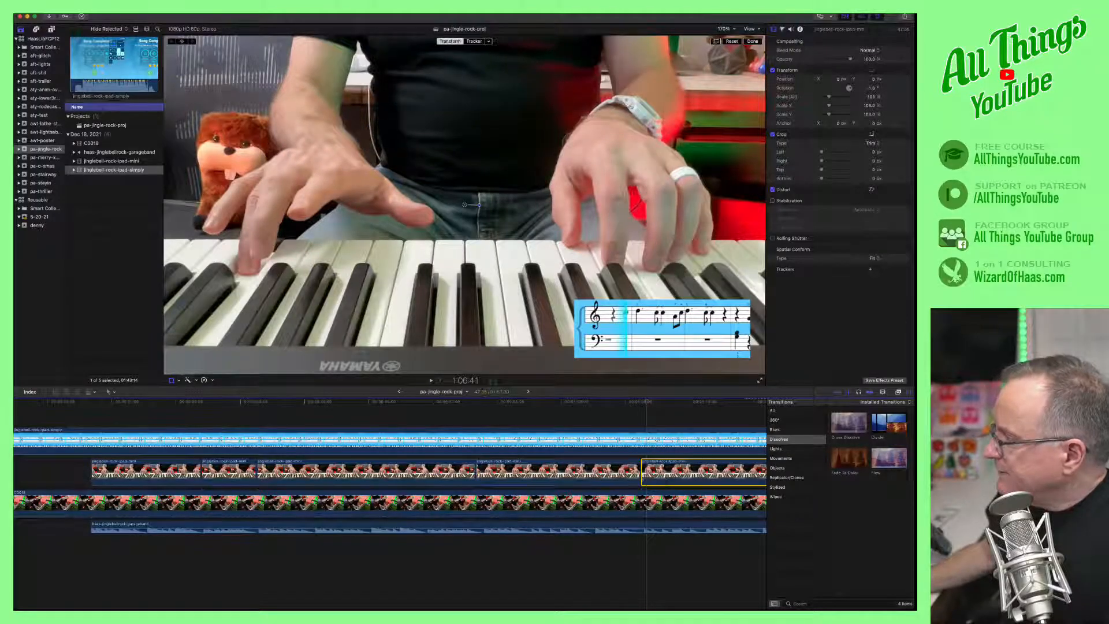
pyautogui.moveTo(850, 57); pyautogui.dragTo(799, 67)
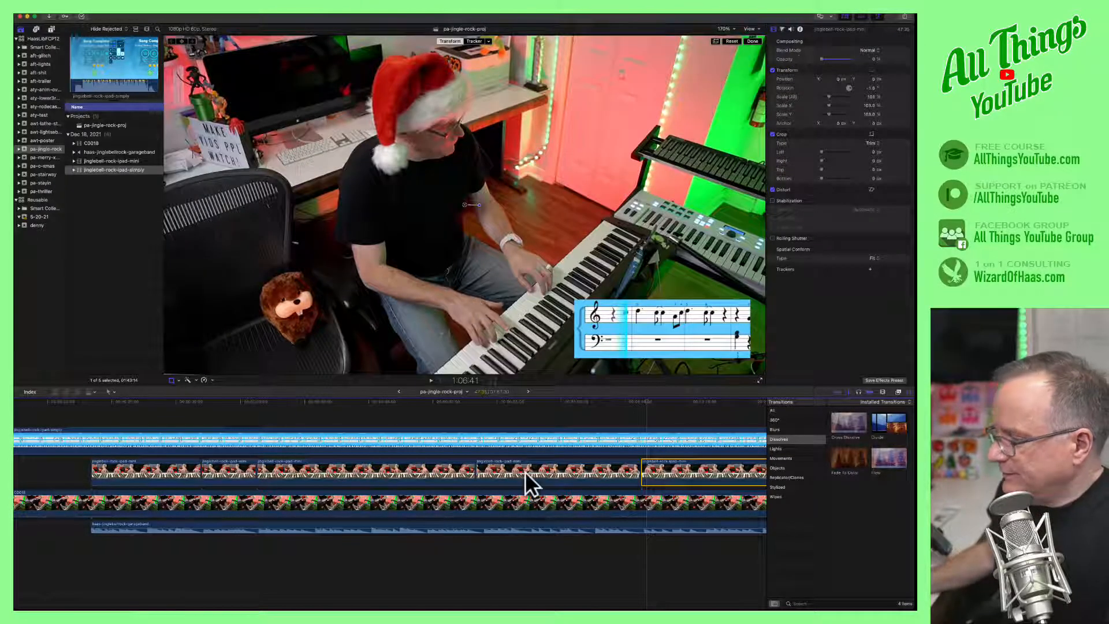
# Play the song from 49:07 to 1:24:11 and split the iPad mini clip there.
pyautogui.moveTo(520, 404); pyautogui.dragTo(420, 402)
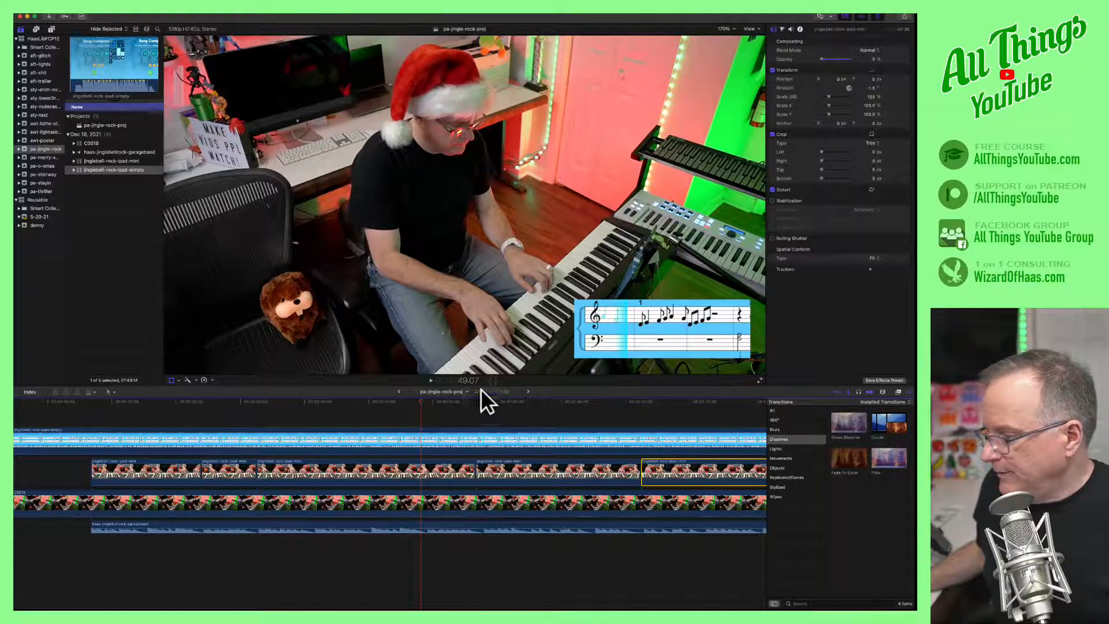
pyautogui.click(429, 380)
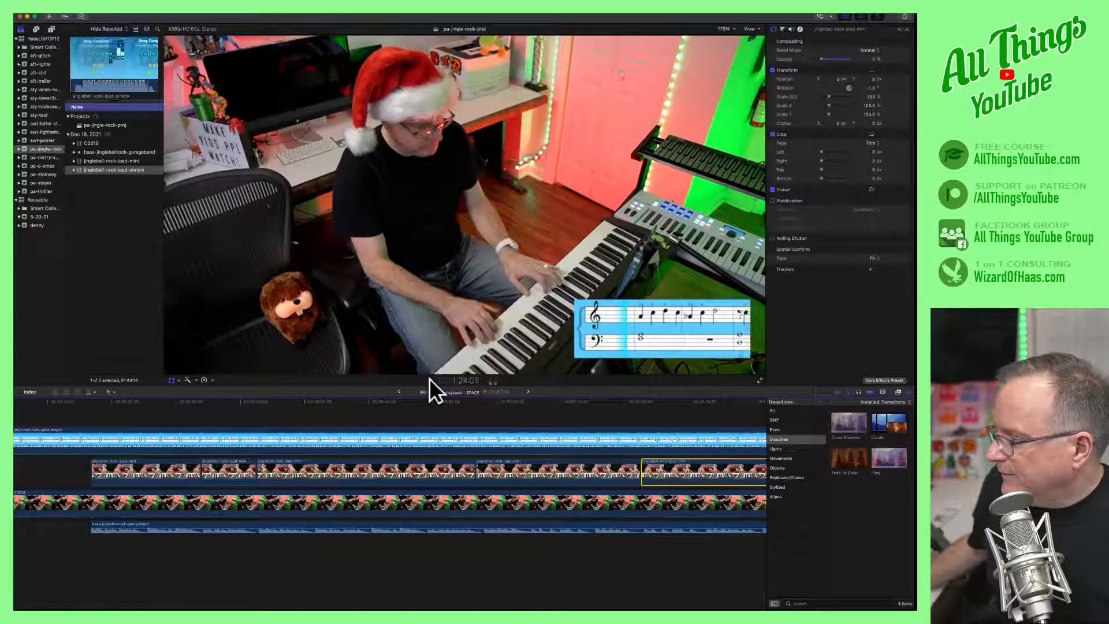
pyautogui.click(431, 382)
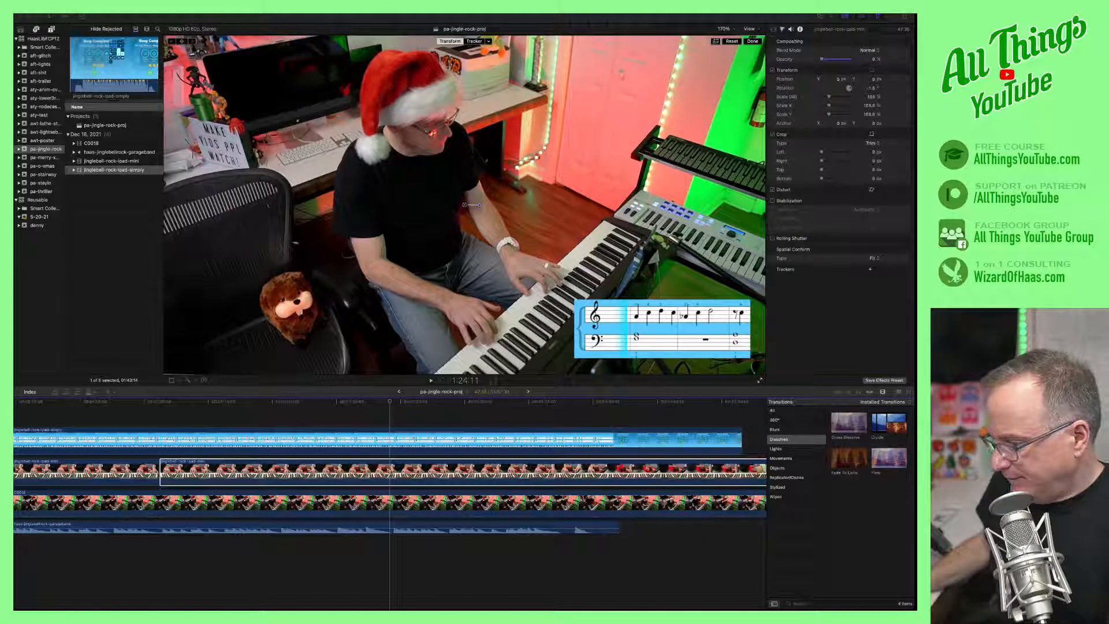
pyautogui.click(390, 463)
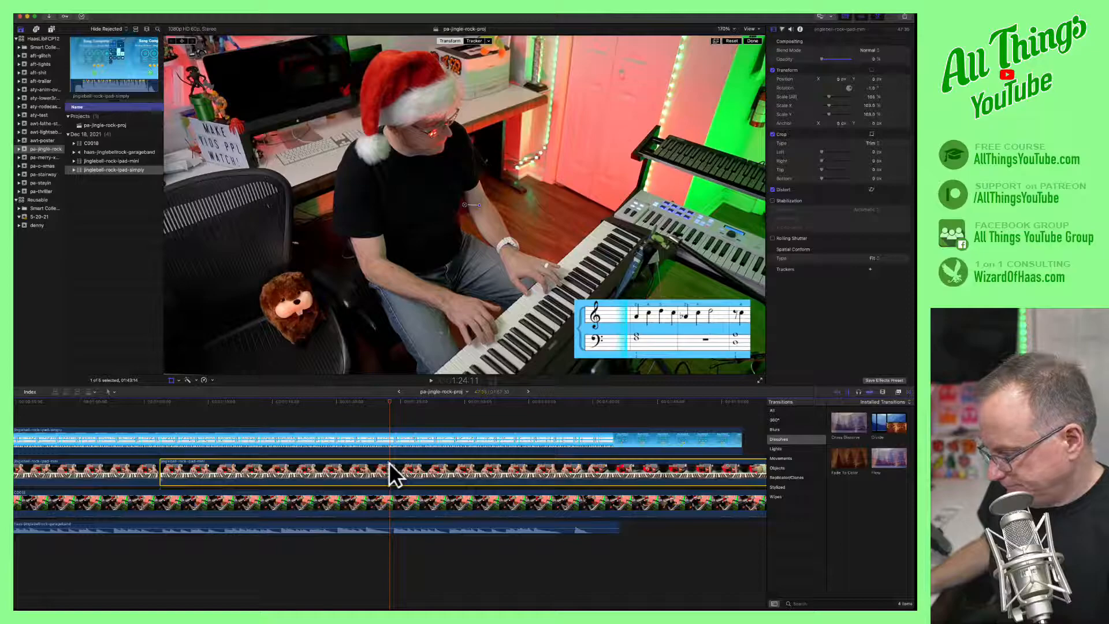
pyautogui.press('super+b')
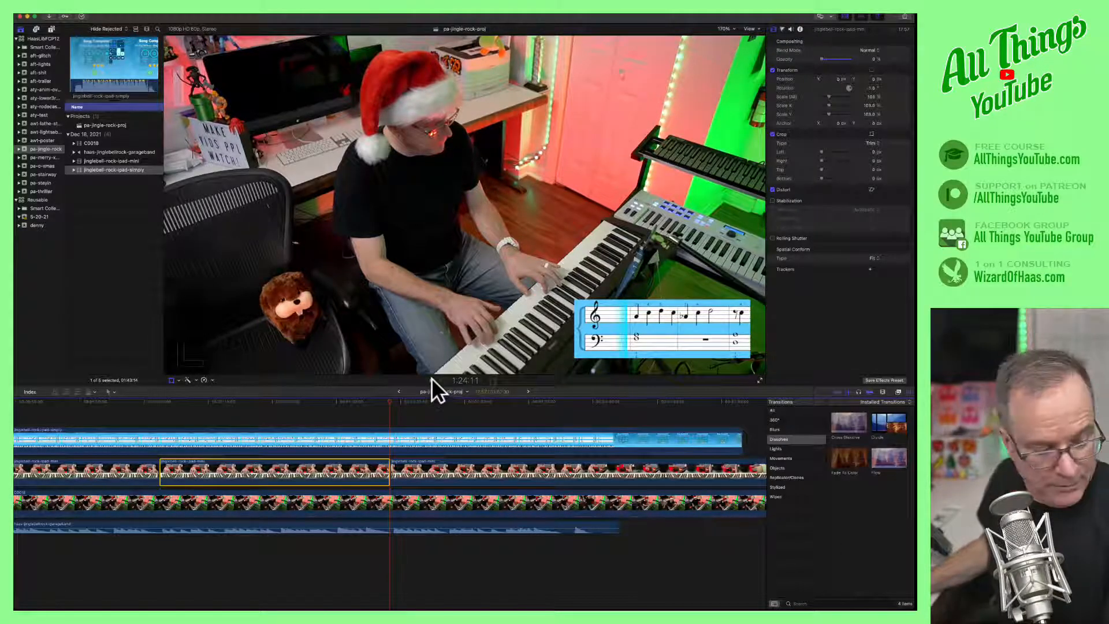
# Play on to 1:28:29, split the iPad mini clip there, and set the short segment between the two cuts to 100% opacity.
pyautogui.press('space')
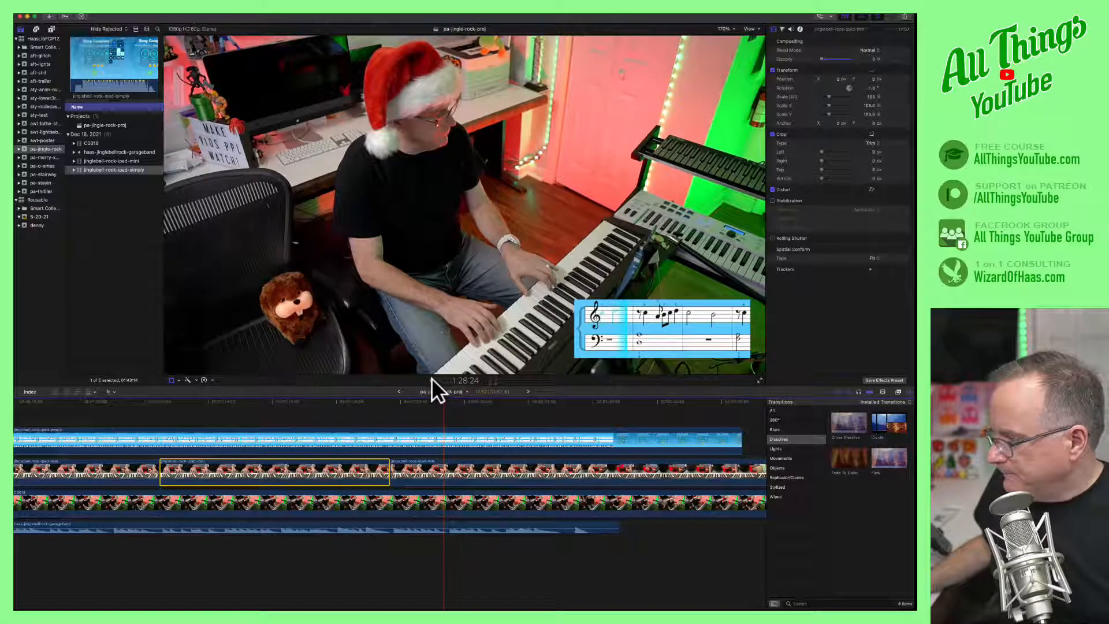
pyautogui.click(431, 380)
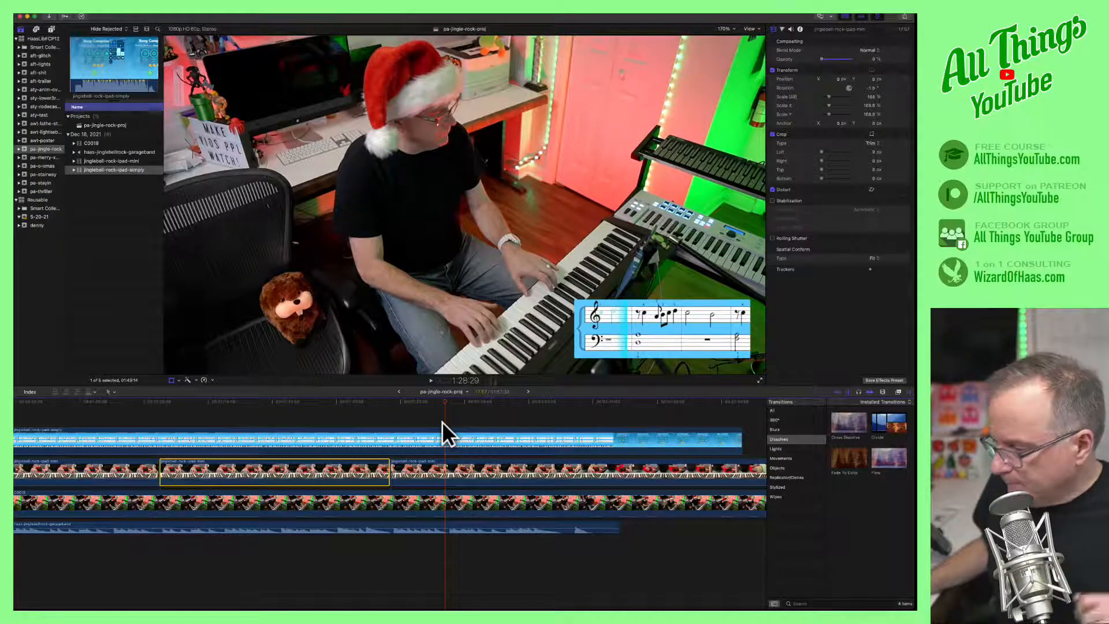
pyautogui.click(446, 466)
pyautogui.press('super+b')
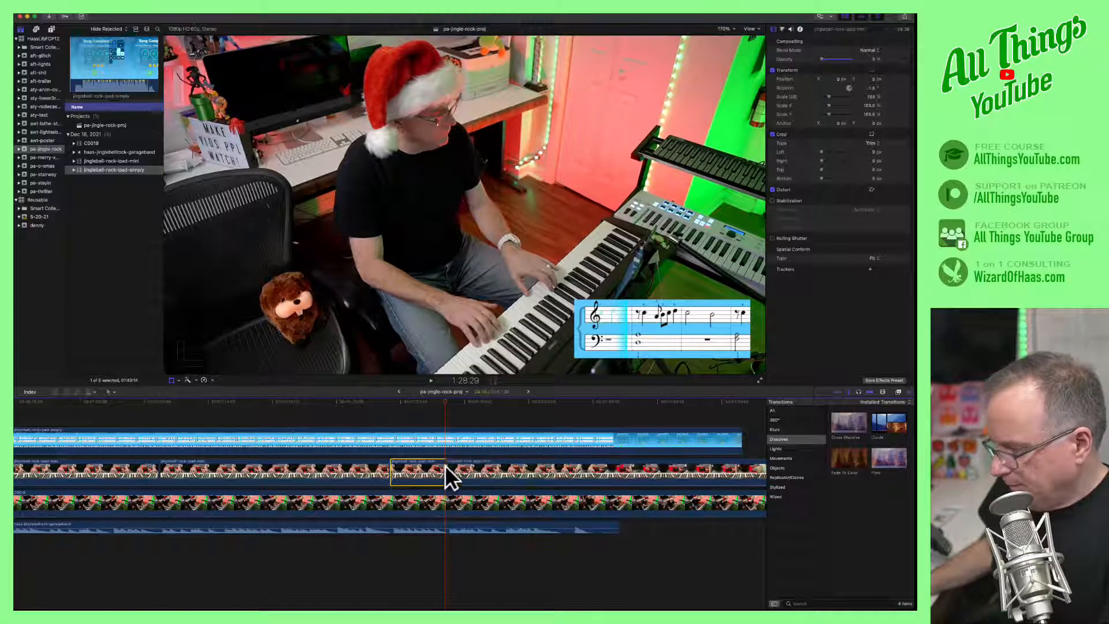
pyautogui.moveTo(442, 401); pyautogui.dragTo(418, 403)
pyautogui.moveTo(821, 58); pyautogui.dragTo(883, 58)
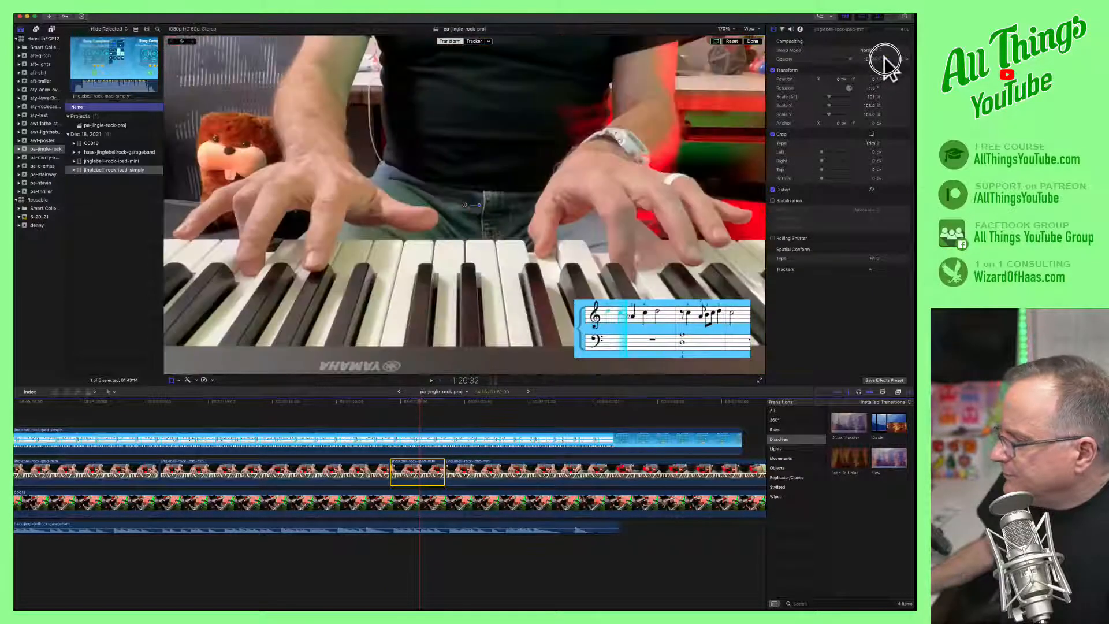
# Play the song from 1:22:43 to 1:44:04 to review the last shot change and the ending.
pyautogui.click(372, 401)
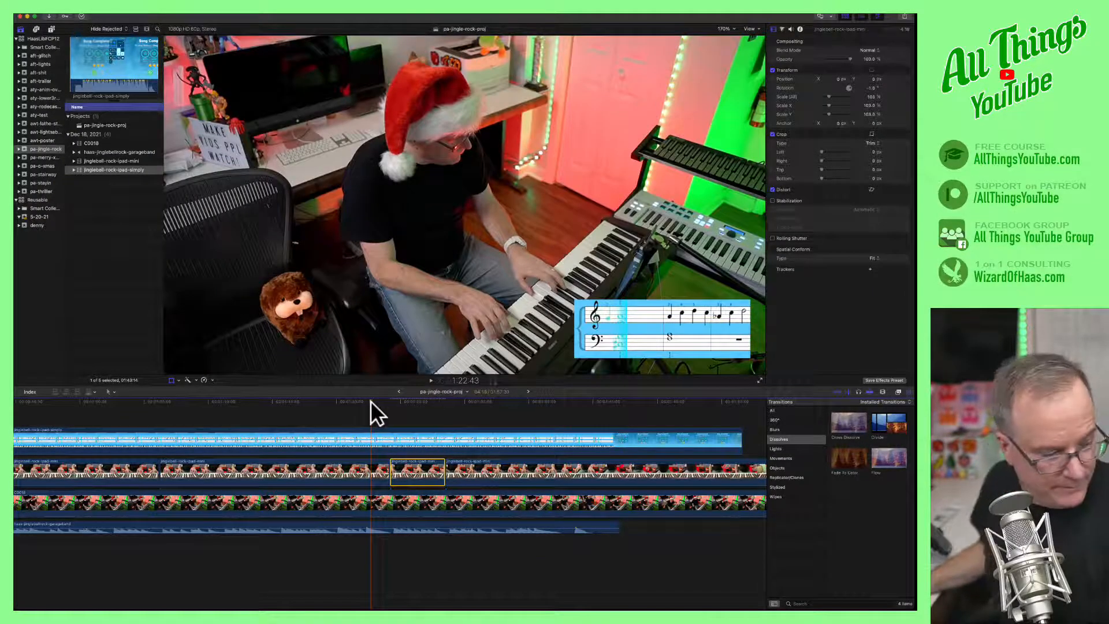
pyautogui.click(432, 379)
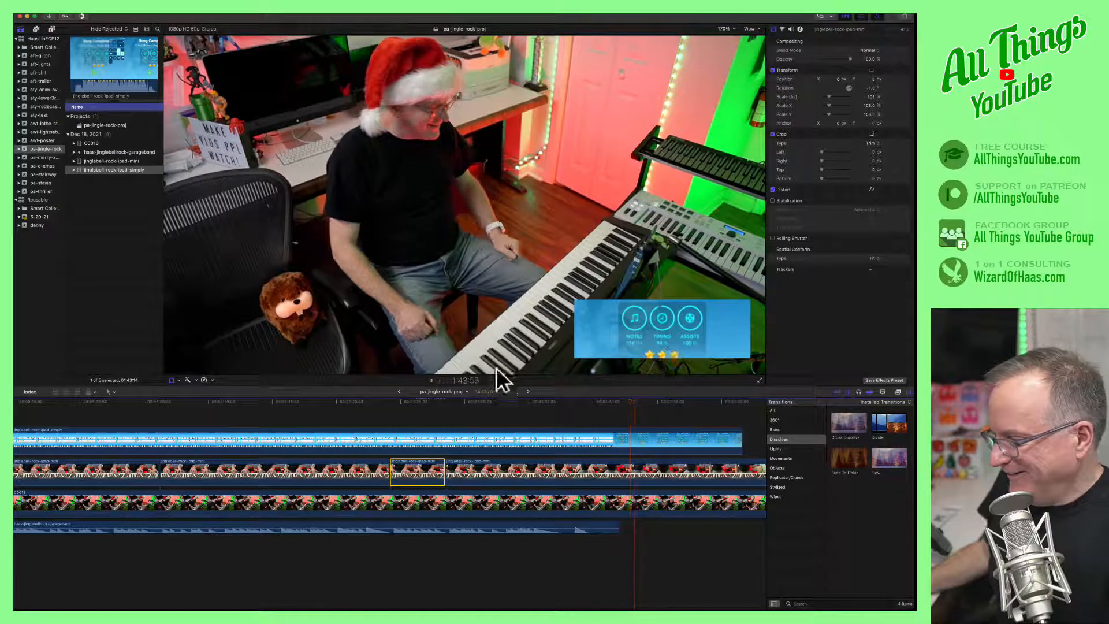
pyautogui.click(430, 380)
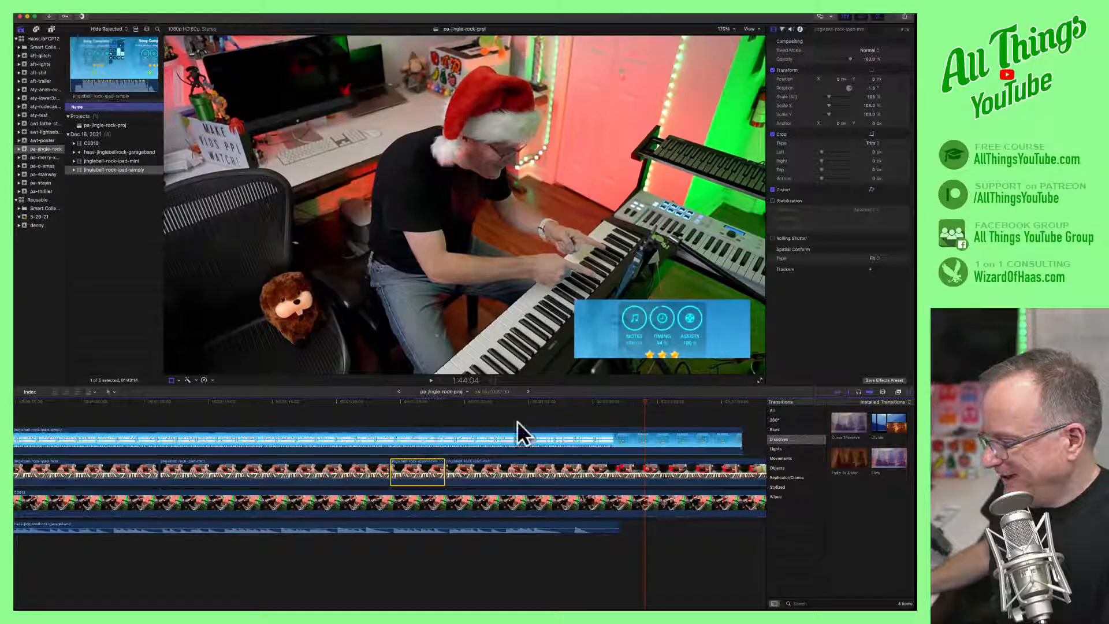
# Show the whole project in the timeline and scrub back to 10:12, near the start of the sheet-music overlay.
pyautogui.press('super+minus')
pyautogui.press('super+minus')
pyautogui.press('super+minus')
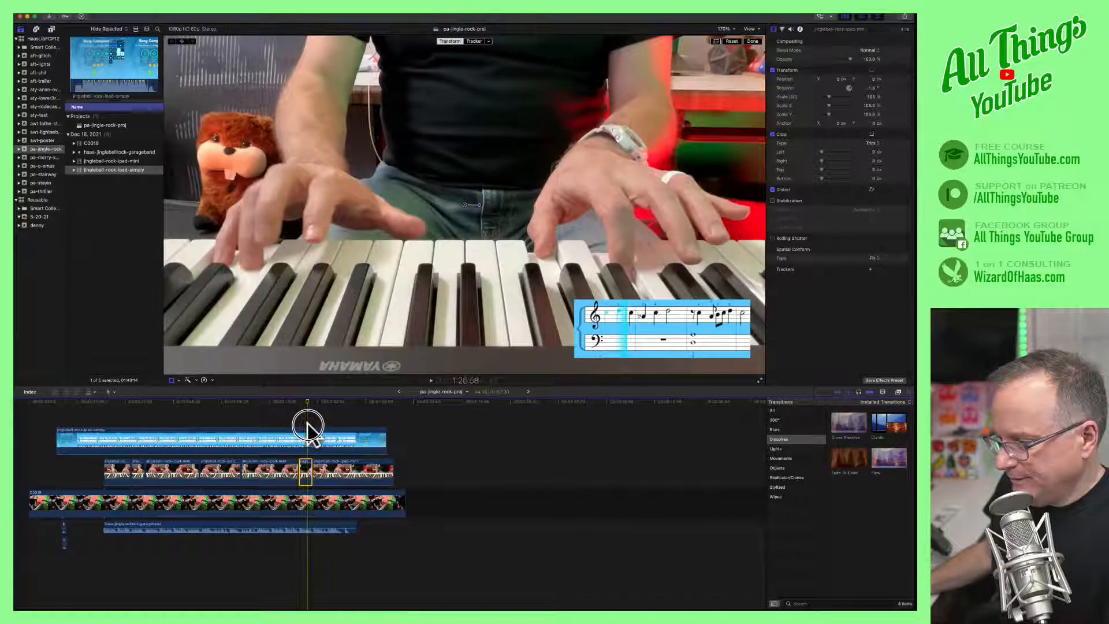
pyautogui.click(167, 466)
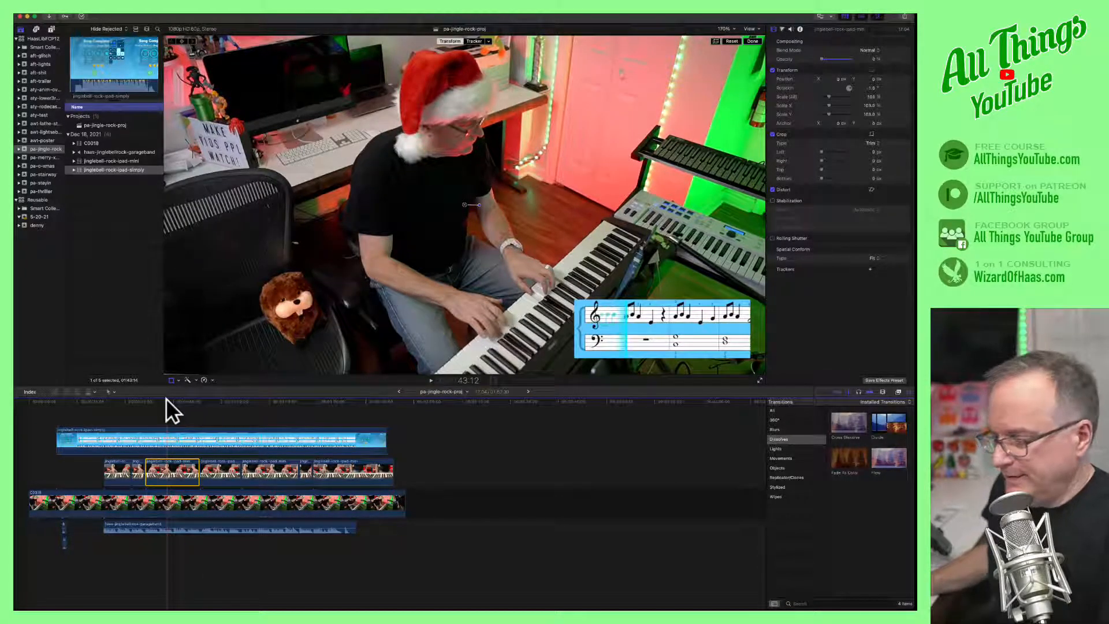
pyautogui.moveTo(168, 398); pyautogui.dragTo(58, 411)
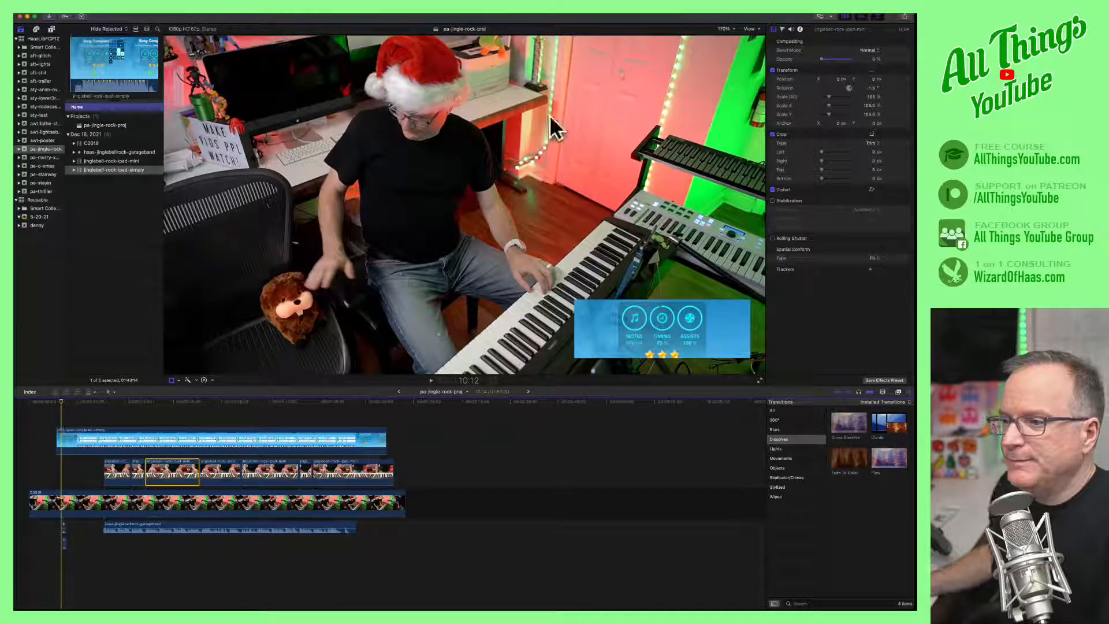
pyautogui.click(398, 389)
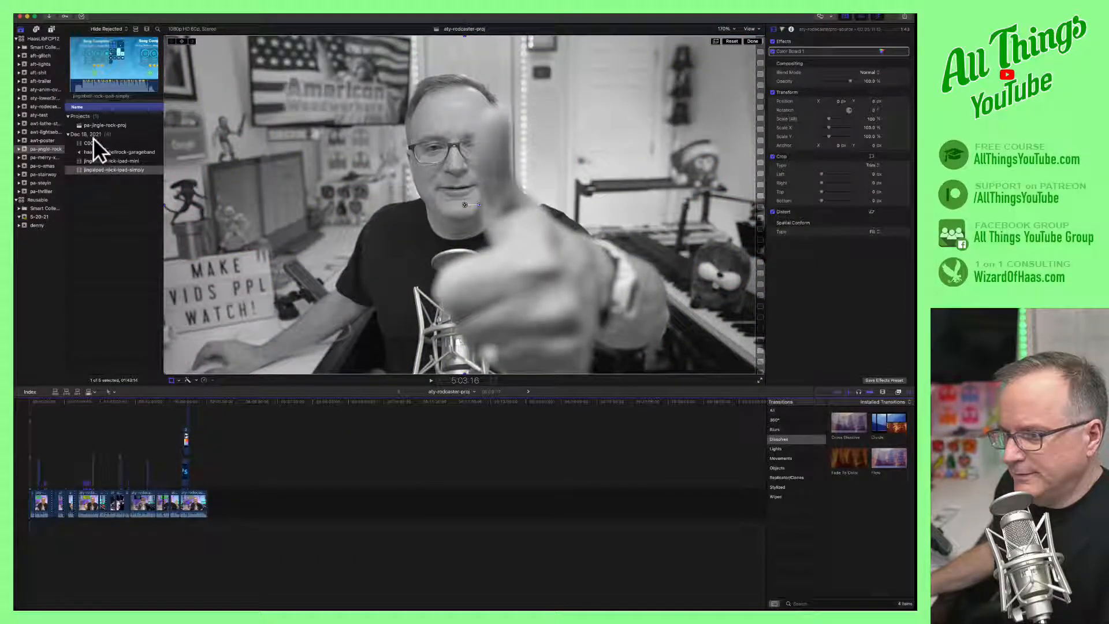
pyautogui.click(92, 123)
pyautogui.doubleClick(92, 122)
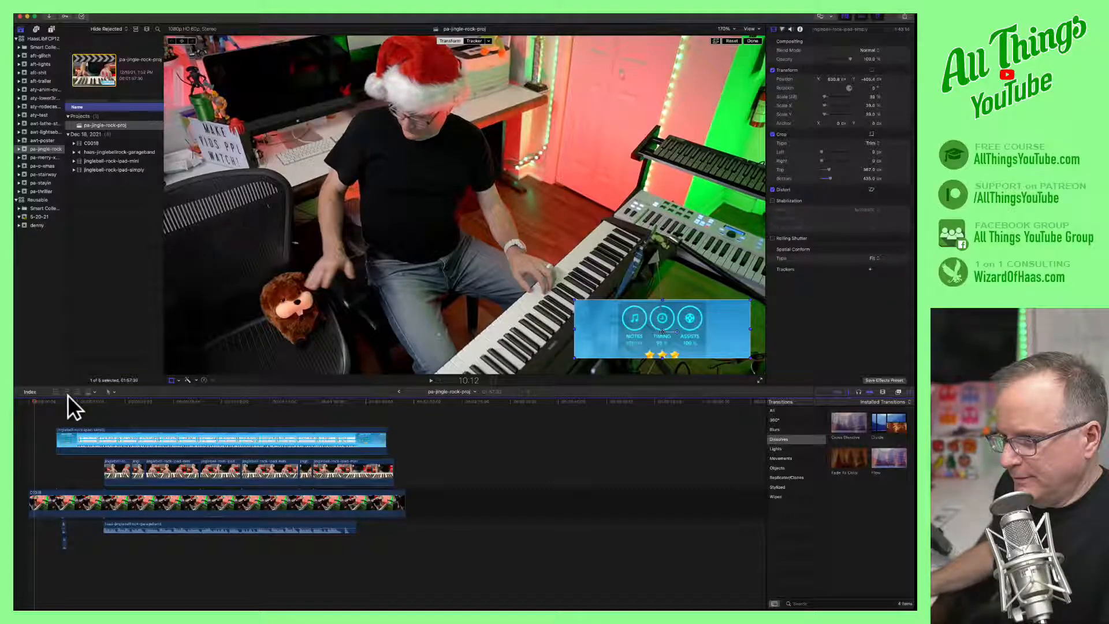
# Open the pa-merry-xmas-proj project to reach its branding layers.
pyautogui.click(41, 156)
pyautogui.doubleClick(107, 124)
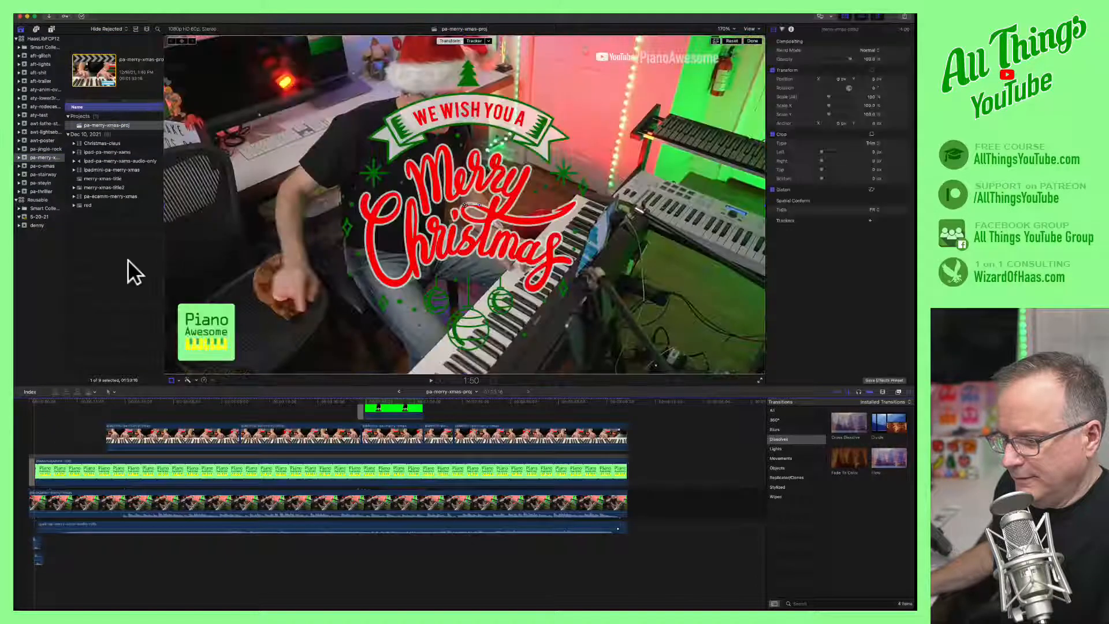
pyautogui.scroll(10, 98, 461)
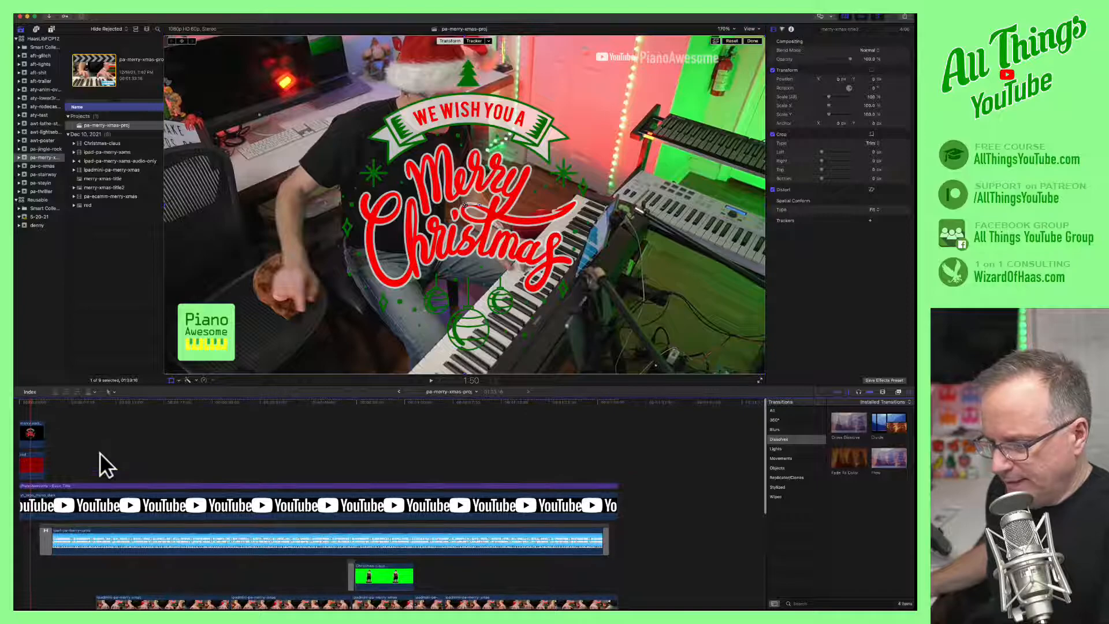
pyautogui.scroll(-2, 68, 463)
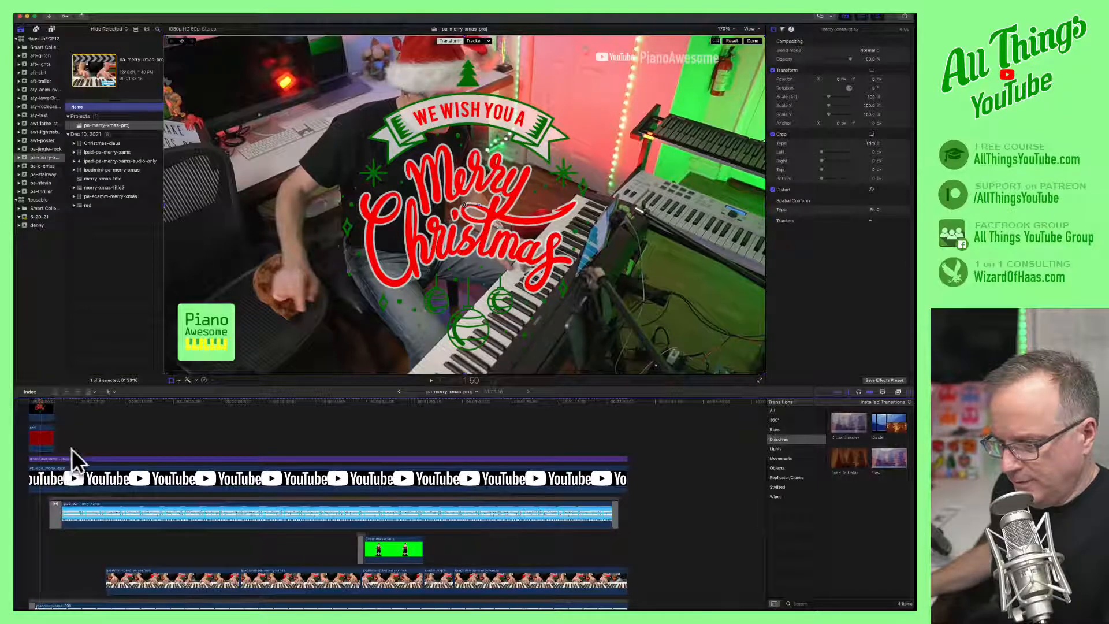
pyautogui.scroll(-5, 74, 456)
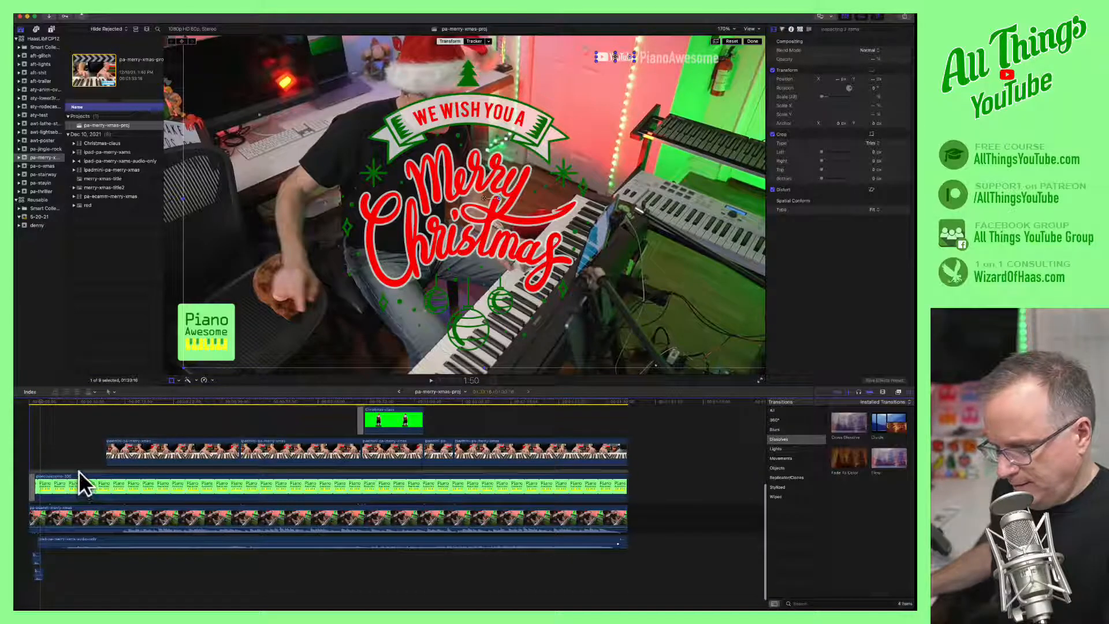
# Copy the Piano Awesome logo, YouTube logo and channel title clips from the Christmas project.
pyautogui.keyDown('shift'); pyautogui.click(79, 475); pyautogui.keyUp('shift')
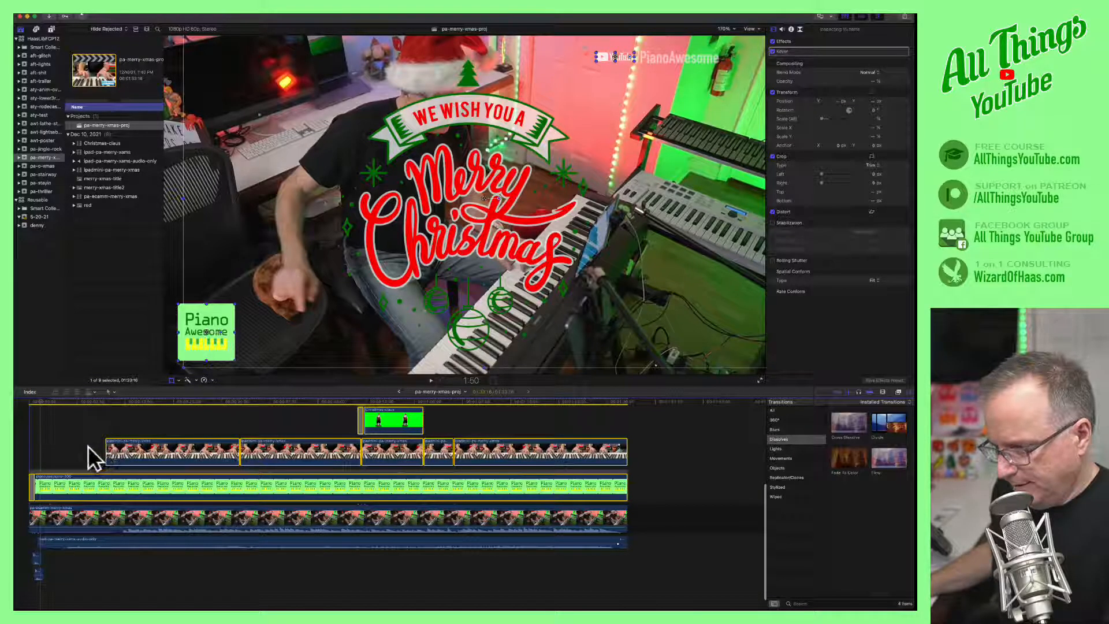
pyautogui.click(90, 446)
pyautogui.scroll(3, 75, 469)
pyautogui.scroll(3, 78, 464)
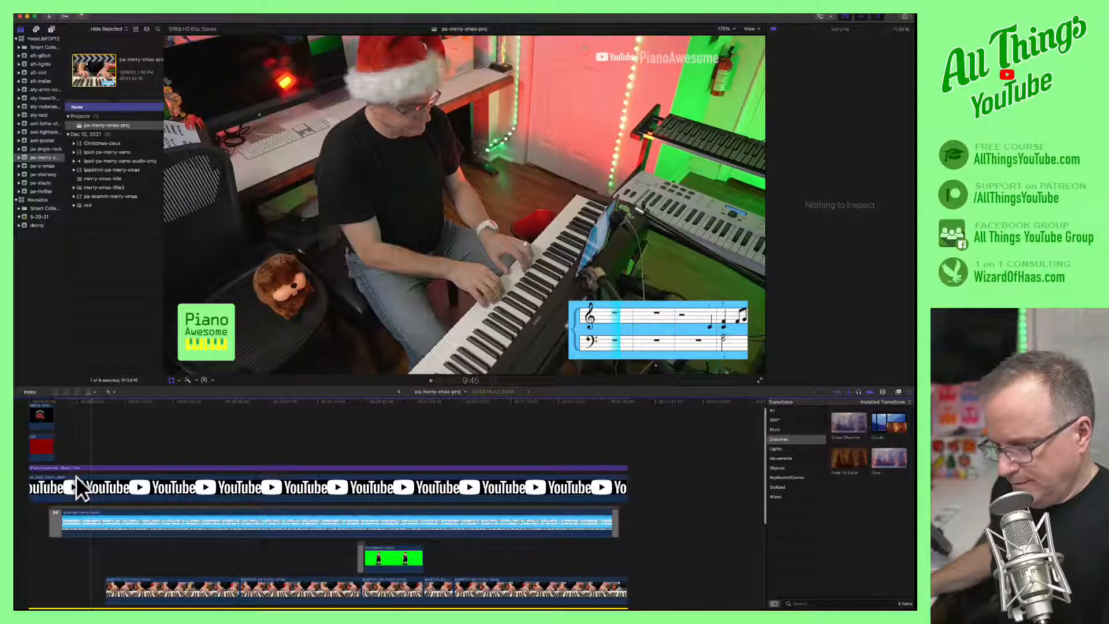
pyautogui.click(76, 476)
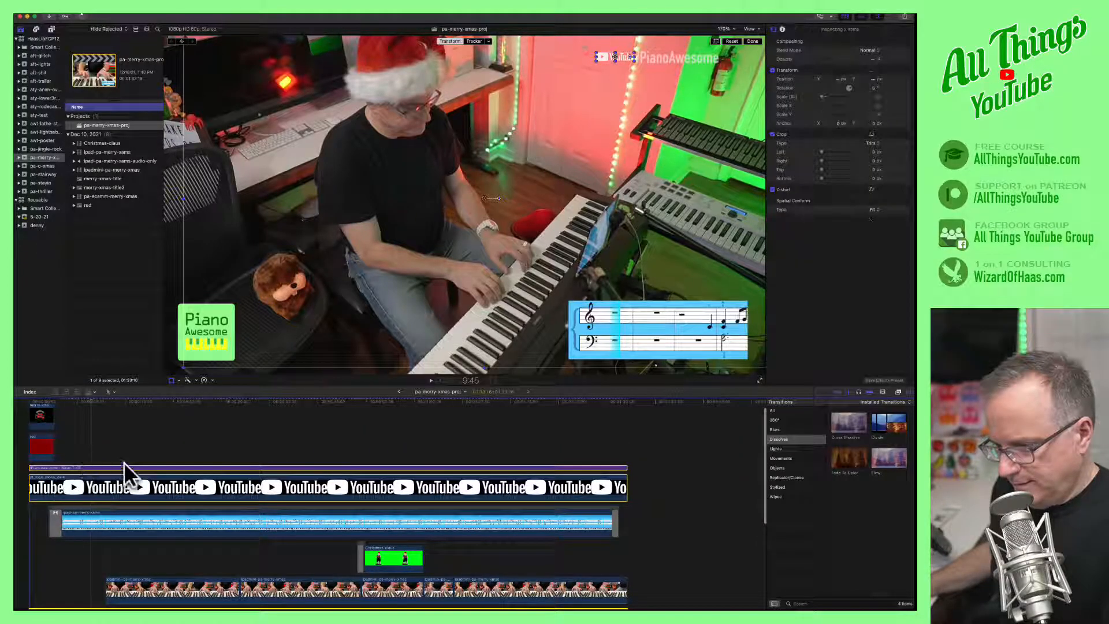
pyautogui.scroll(-3, 124, 462)
pyautogui.moveTo(81, 8); pyautogui.dragTo(79, 43)
# Return to pa-jingle-rock-proj and paste the branding as connected clips at the very start of the timeline.
pyautogui.click(398, 390)
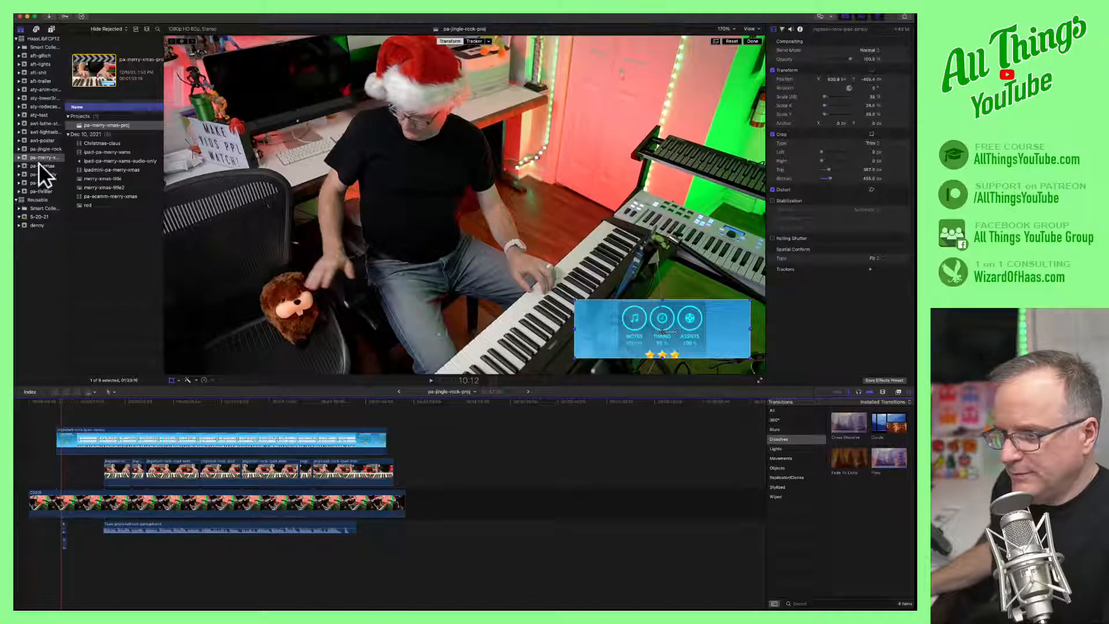
pyautogui.click(45, 149)
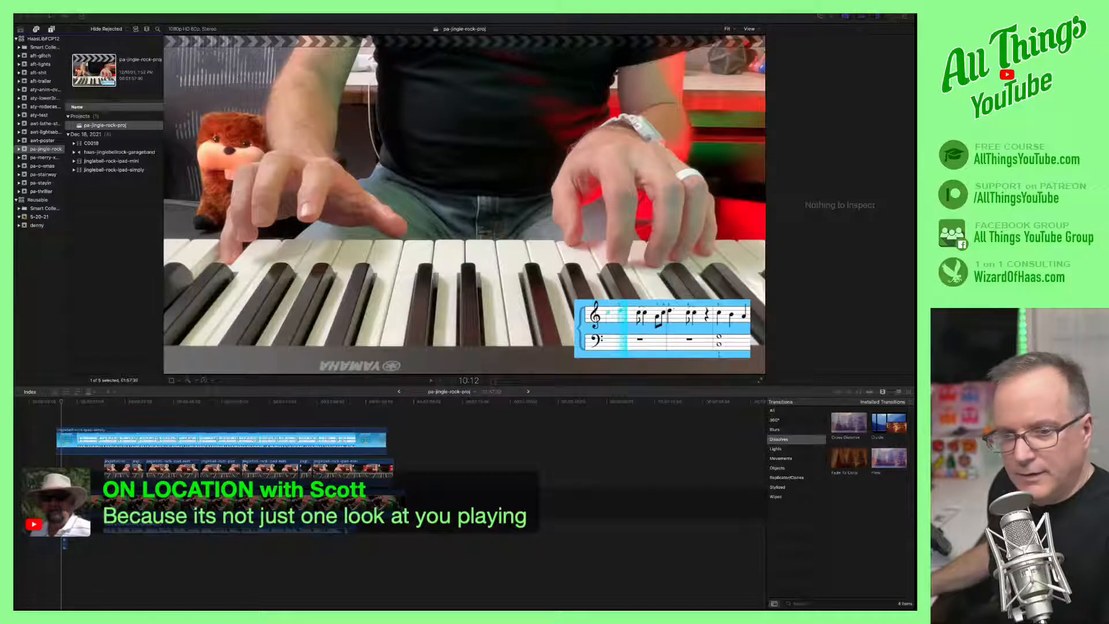
pyautogui.click(61, 399)
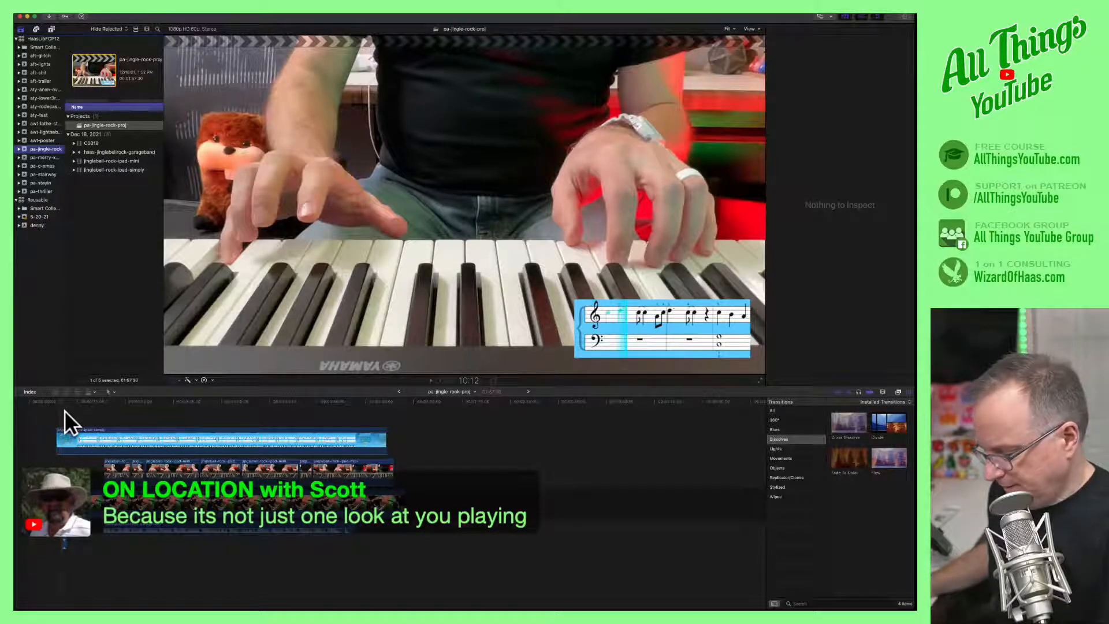
pyautogui.click(96, 415)
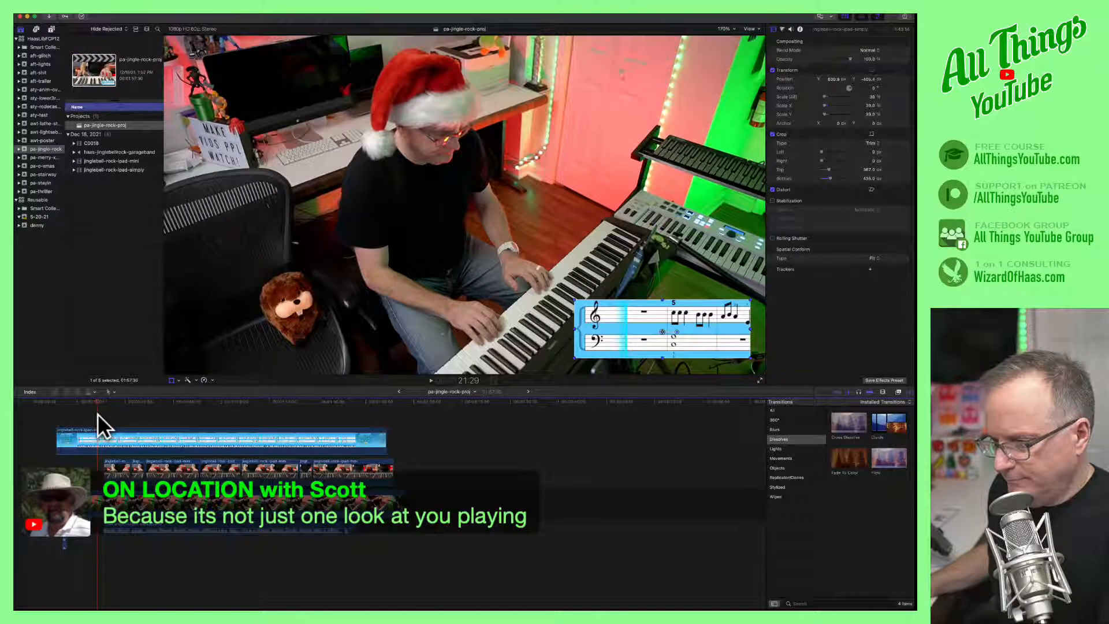
pyautogui.click(104, 413)
pyautogui.moveTo(119, 398); pyautogui.dragTo(33, 401)
pyautogui.click(77, 11)
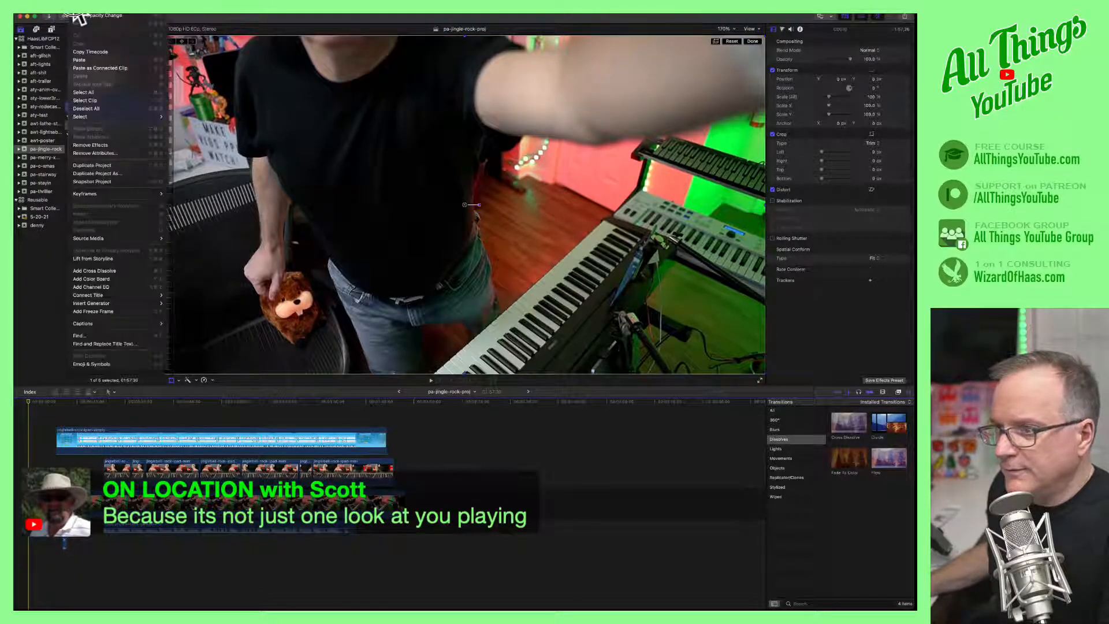
pyautogui.click(77, 60)
# Play the first seconds of the project to check the pasted branding over the opening shot.
pyautogui.scroll(4, 110, 418)
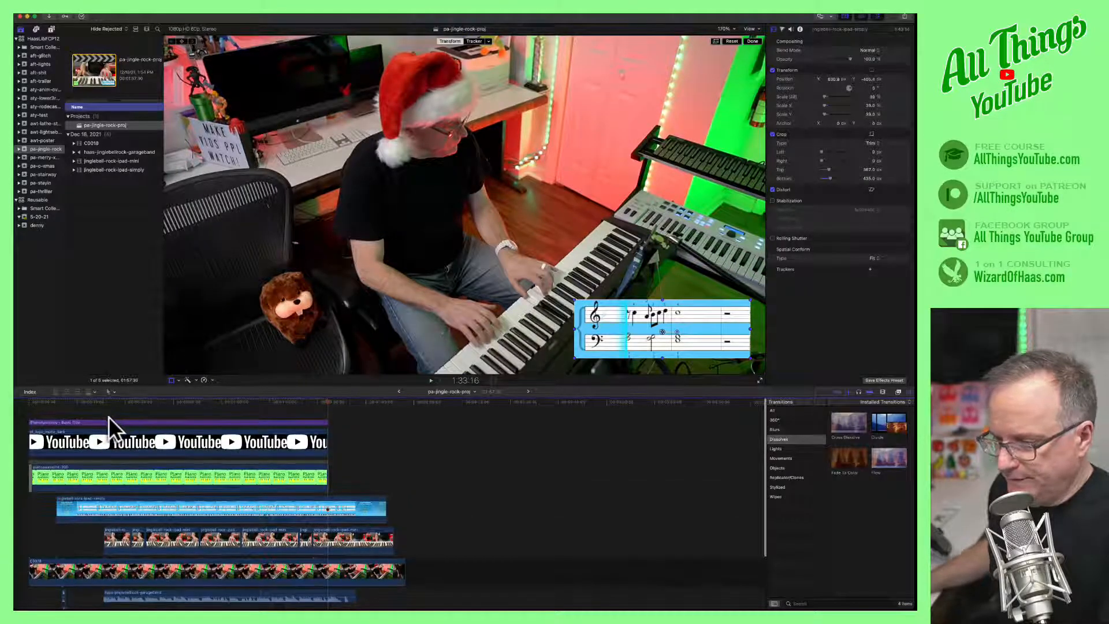
pyautogui.click(27, 400)
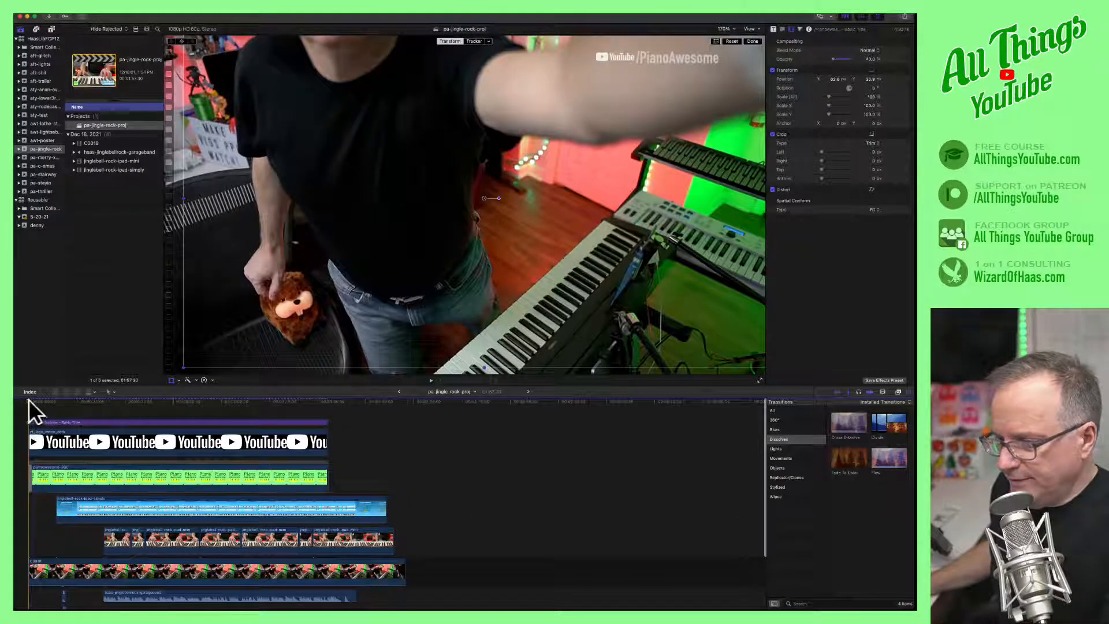
pyautogui.click(32, 400)
pyautogui.press('space')
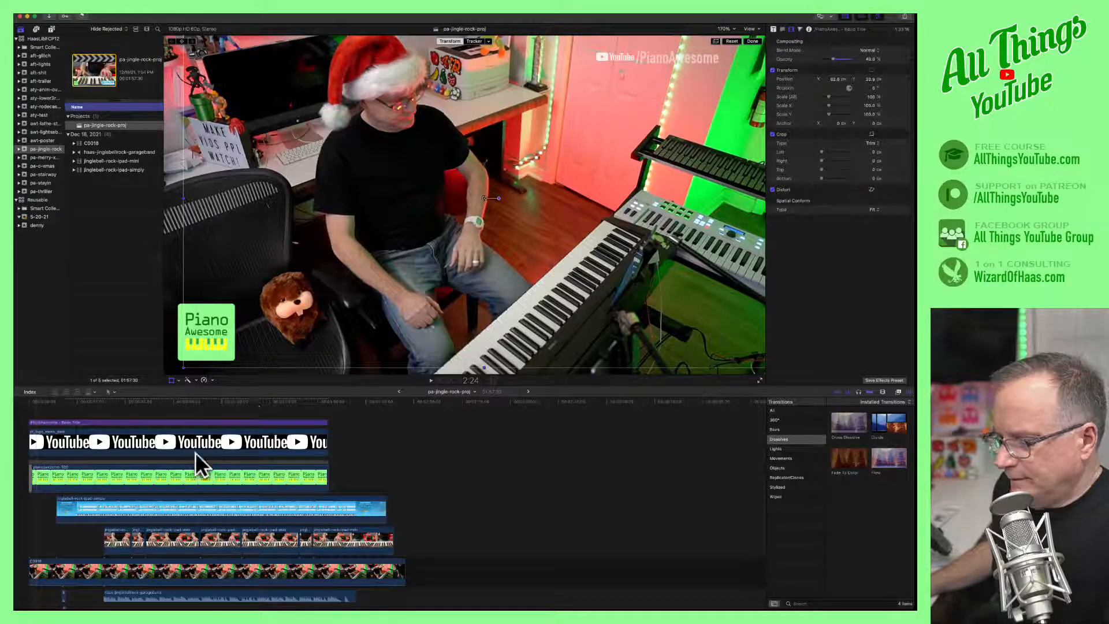
# Raise the opacity of the /PianoAwesome title slightly and replay the opening from the start.
pyautogui.click(195, 422)
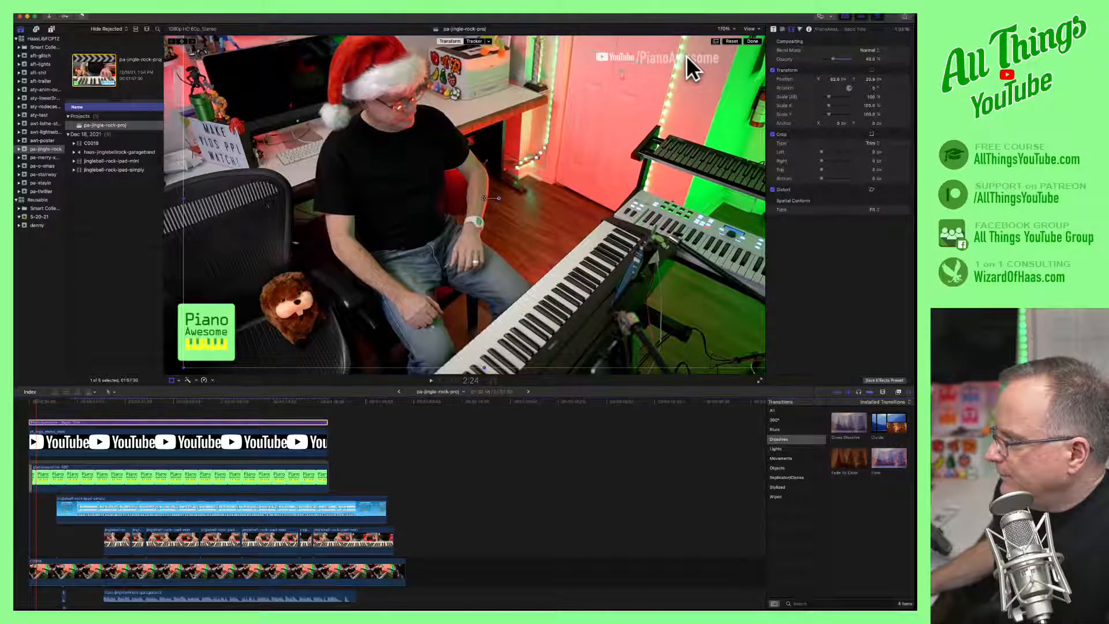
pyautogui.moveTo(832, 58); pyautogui.dragTo(839, 60)
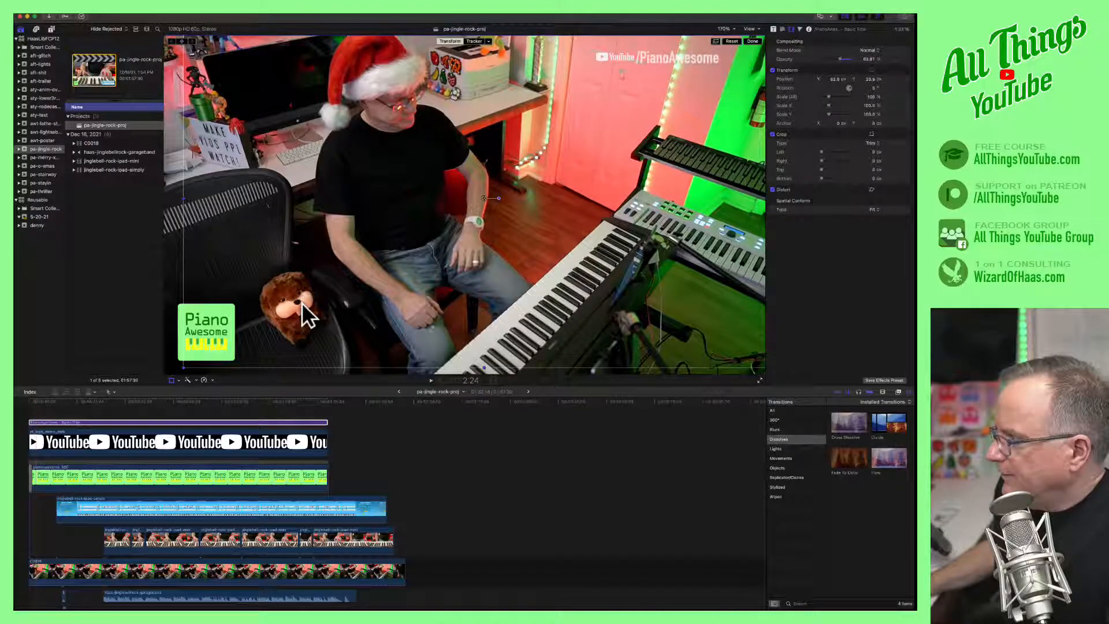
pyautogui.click(29, 401)
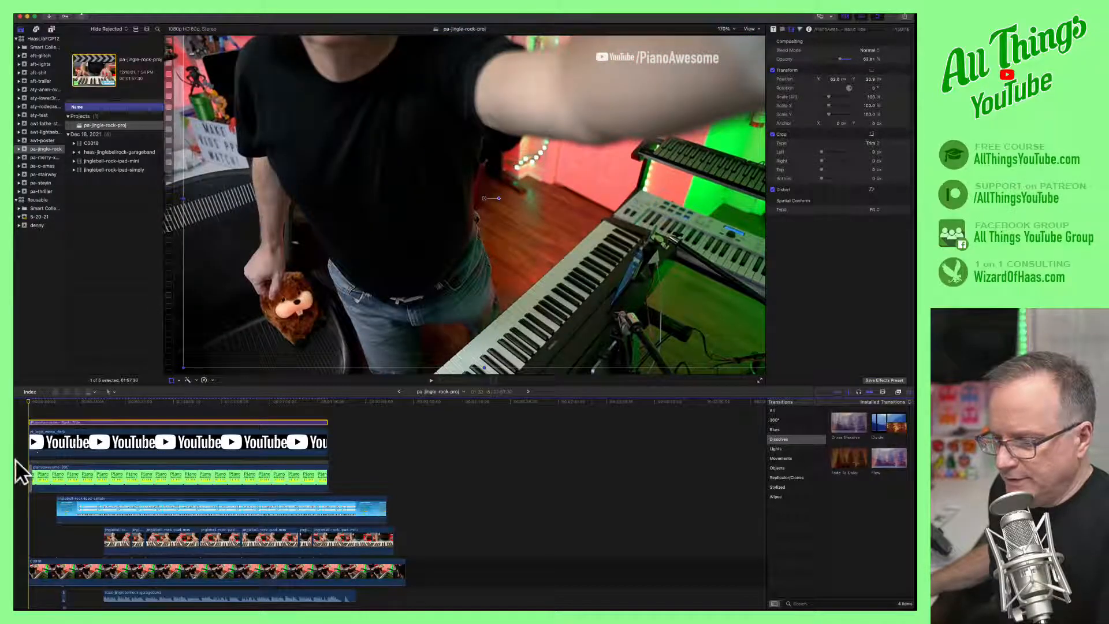
pyautogui.press('shift+super+4')
pyautogui.moveTo(48, 452); pyautogui.dragTo(13, 509)
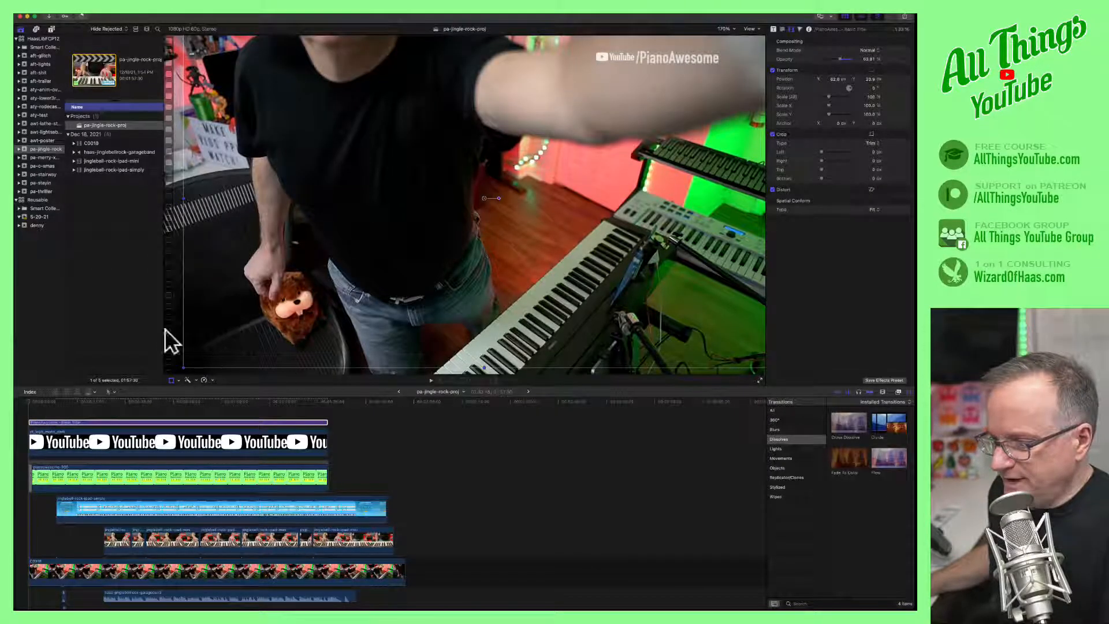
pyautogui.click(431, 380)
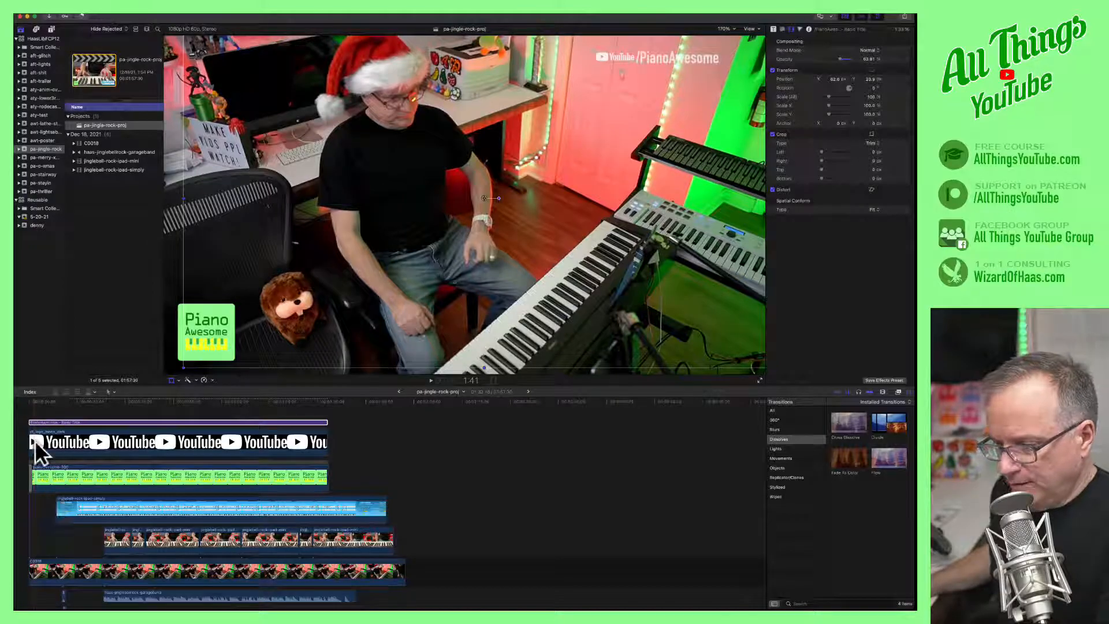
# Split the main camera clip and the sheet-music iPad clip at 9:18.
pyautogui.moveTo(35, 401); pyautogui.dragTo(56, 401)
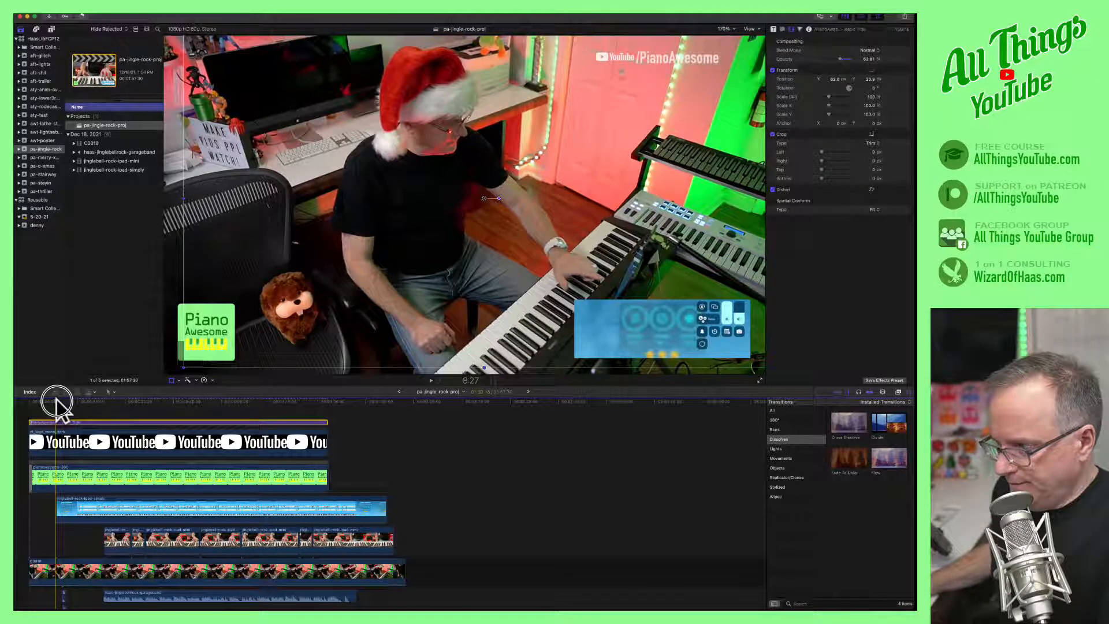
pyautogui.press('super+equal')
pyautogui.press('super+equal')
pyautogui.press('super+equal')
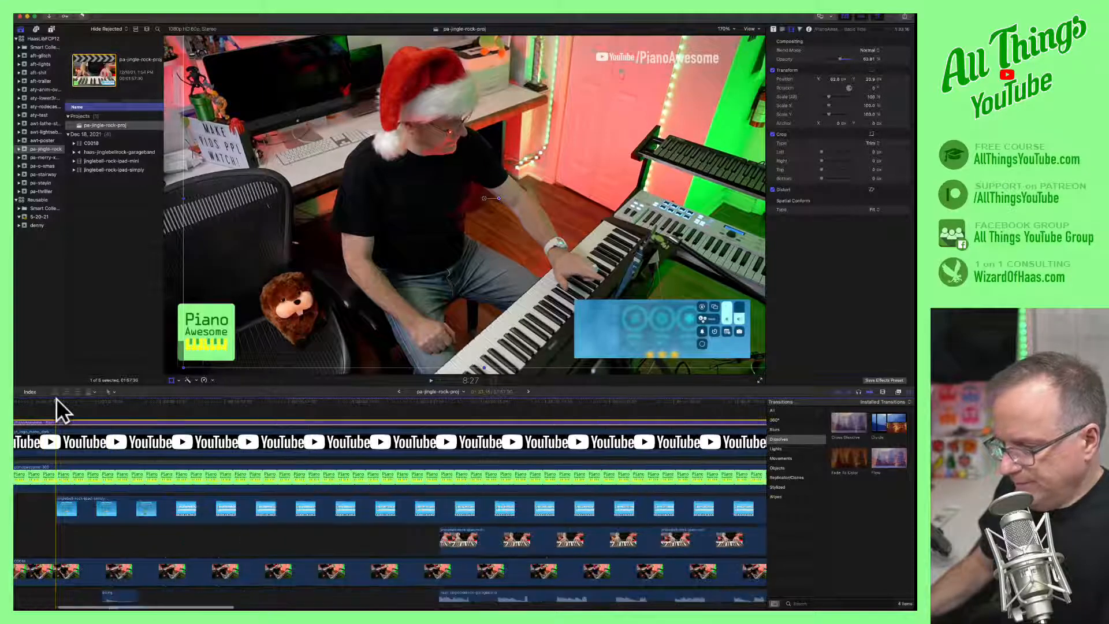
pyautogui.moveTo(54, 398); pyautogui.dragTo(78, 397)
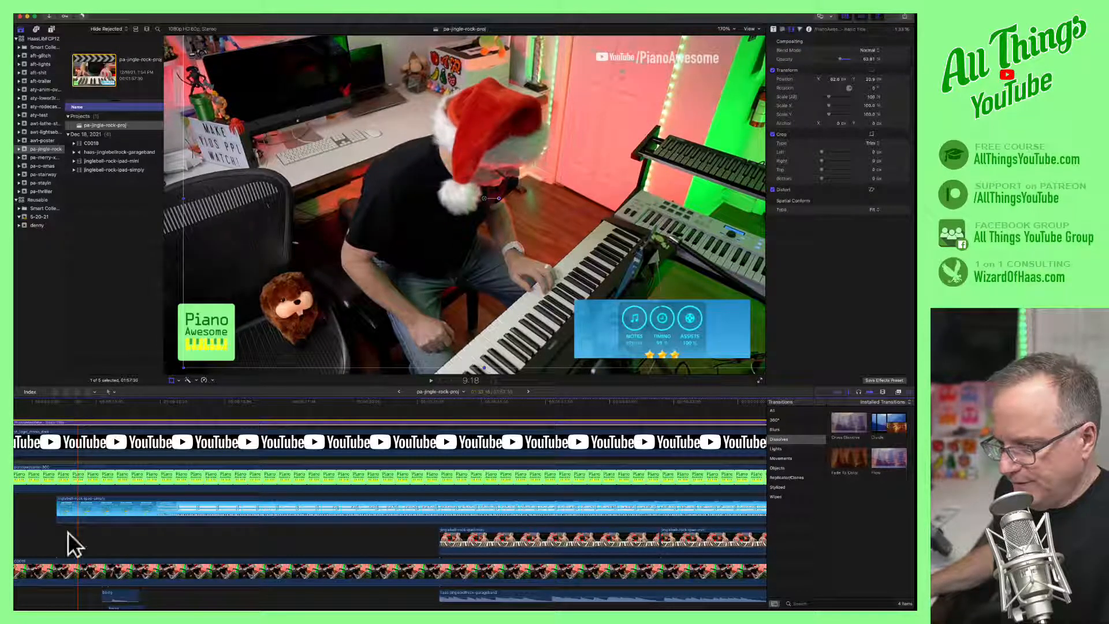
pyautogui.click(75, 561)
pyautogui.press('super+b')
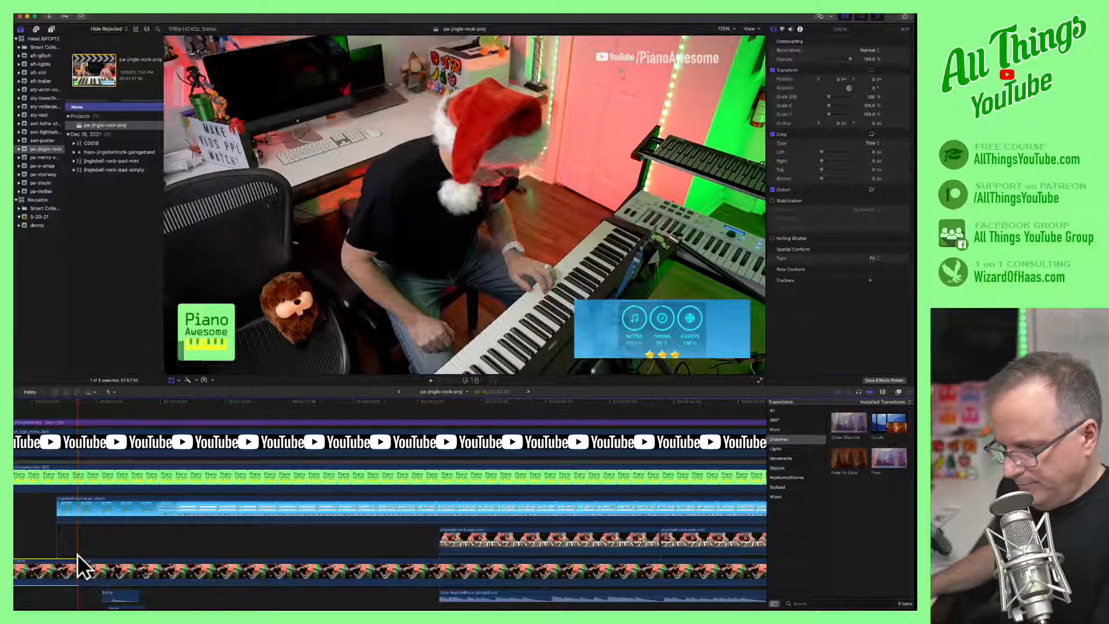
pyautogui.hscroll(-3, 71, 549)
pyautogui.click(93, 507)
pyautogui.press('super+b')
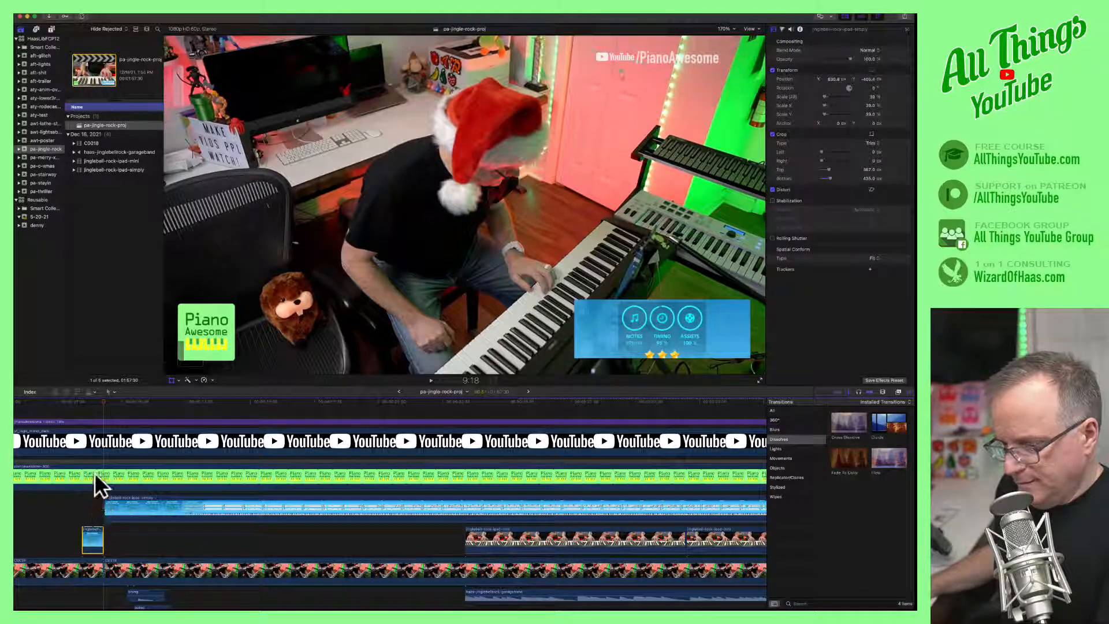
# Move the logo, YouTube and title clips to start at the 9:18 cut, and delete the camera and sheet-music segments before it.
pyautogui.moveTo(91, 460); pyautogui.dragTo(325, 459)
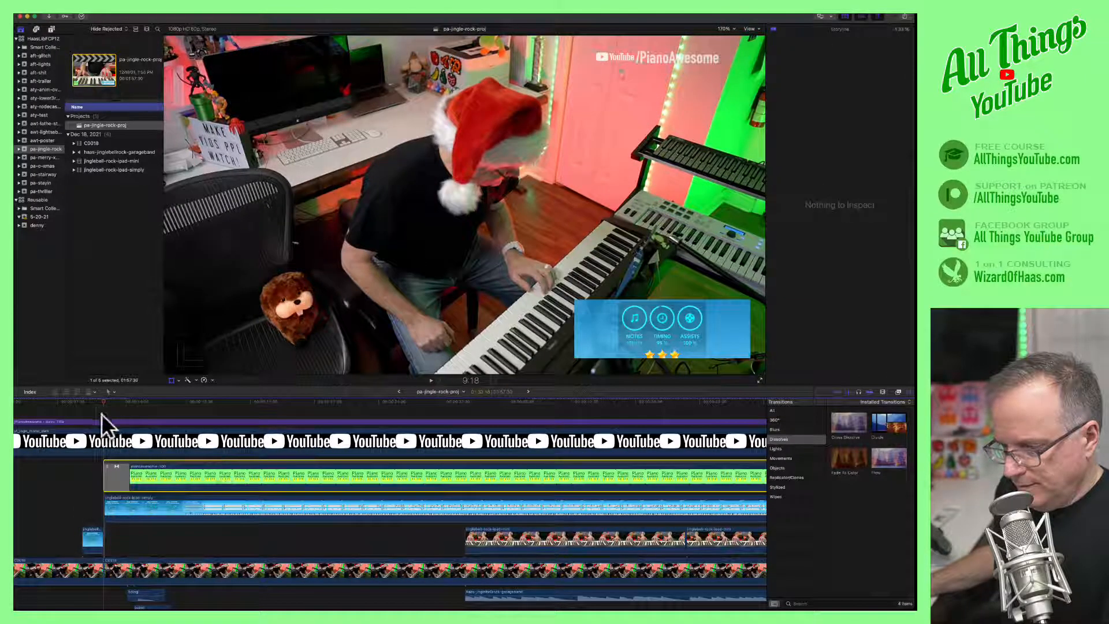
pyautogui.moveTo(78, 433); pyautogui.dragTo(324, 442)
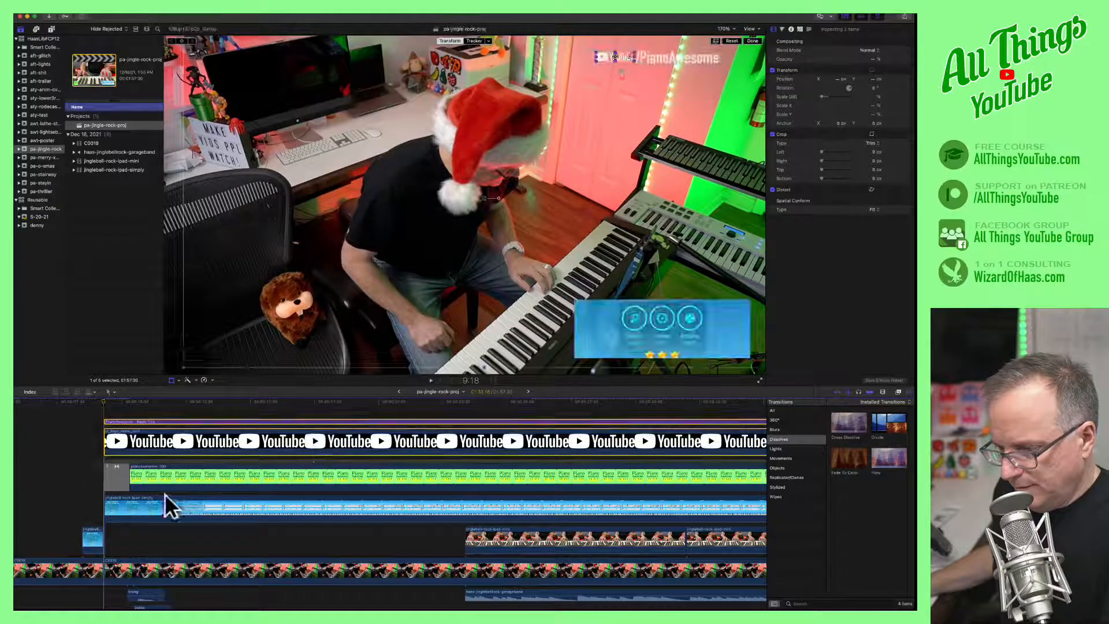
pyautogui.scroll(-2, 58, 491)
pyautogui.click(79, 549)
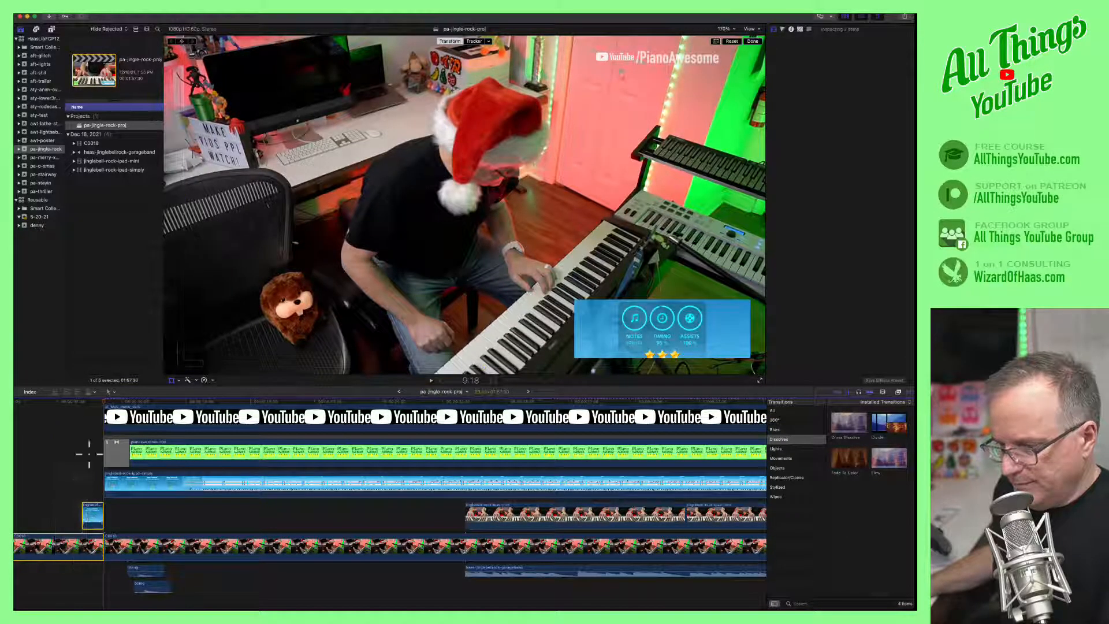
pyautogui.moveTo(105, 400); pyautogui.dragTo(219, 395)
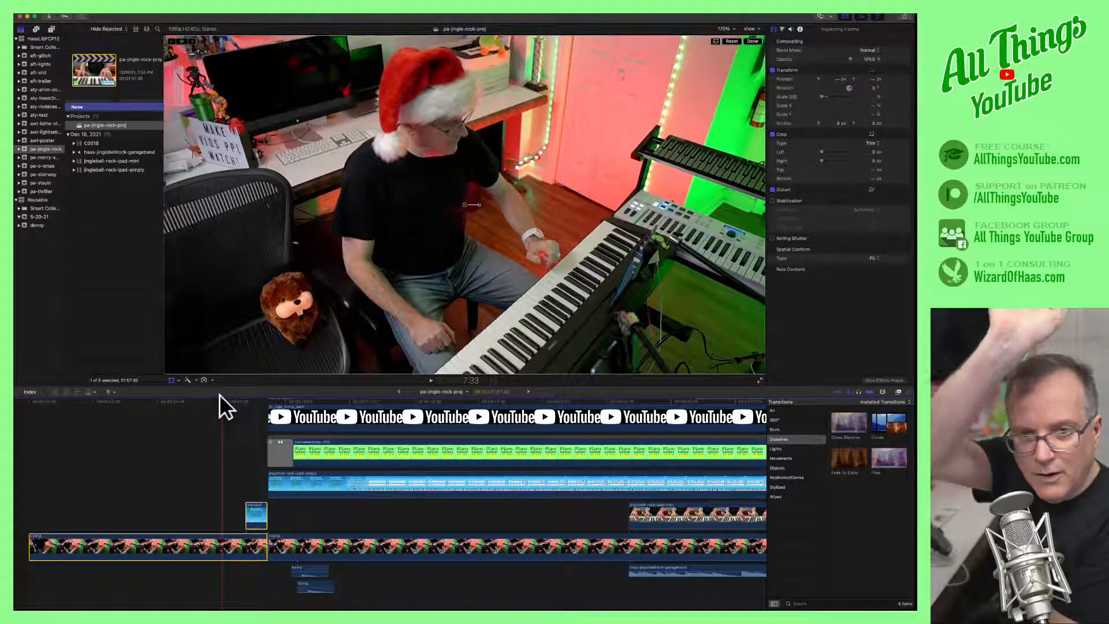
pyautogui.press('BackSpace')
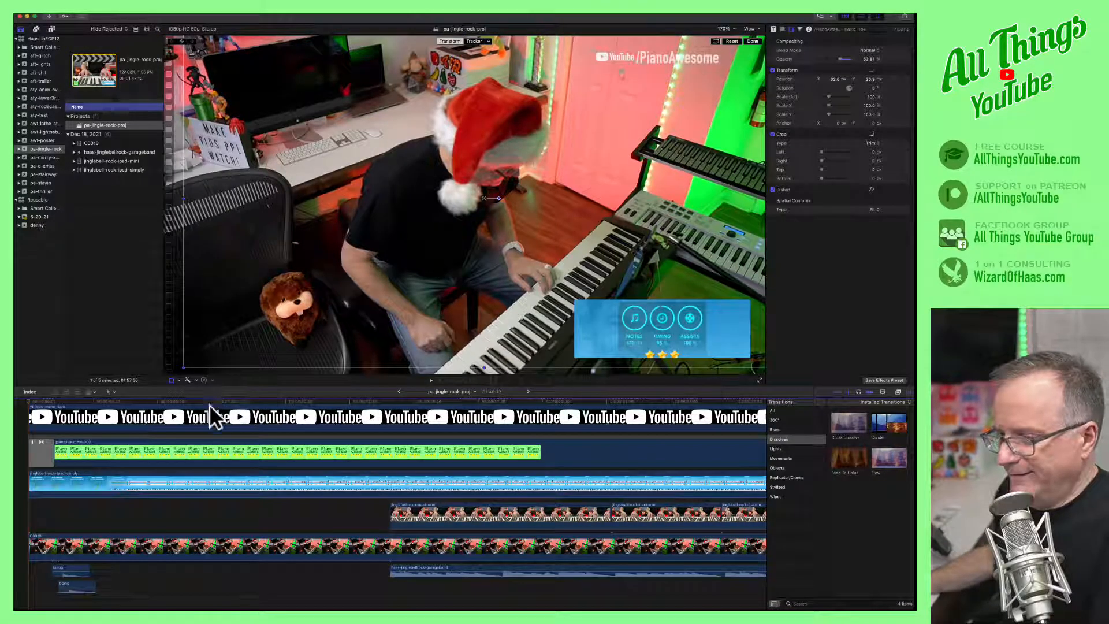
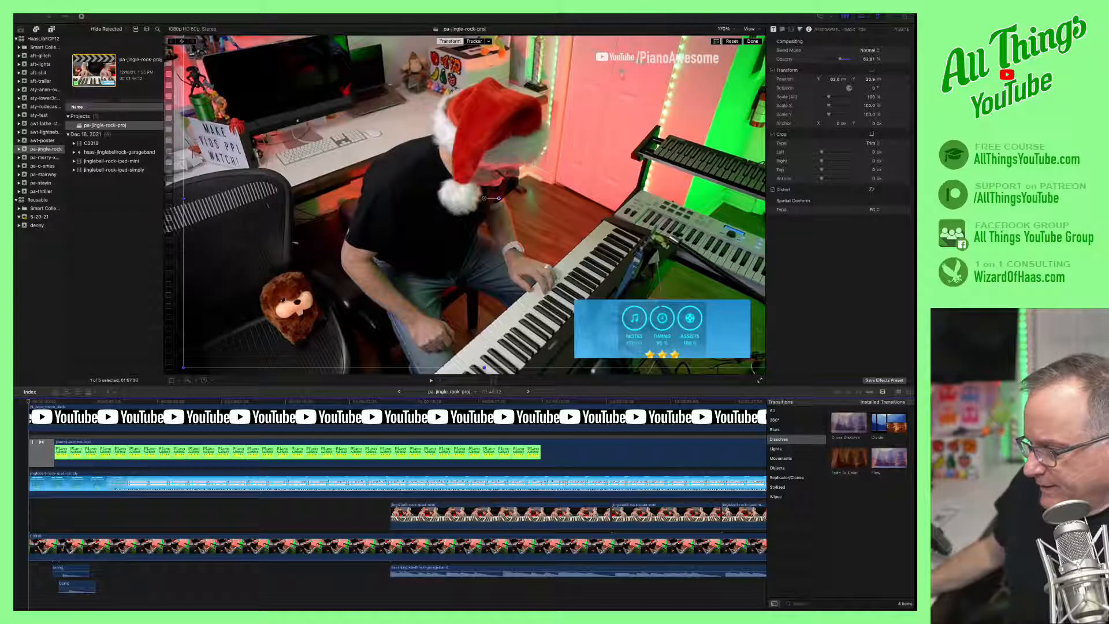
# Play the trimmed opening, shift the Piano Awesome logo to start at 1:34, and check its transition up to 2:37.
pyautogui.click(430, 378)
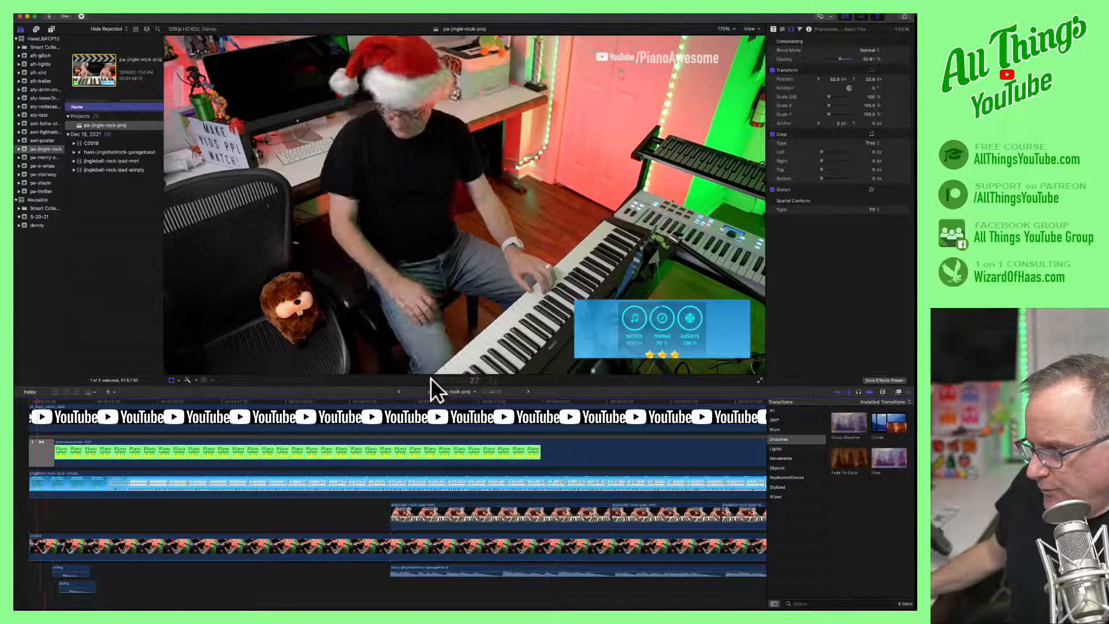
pyautogui.click(431, 380)
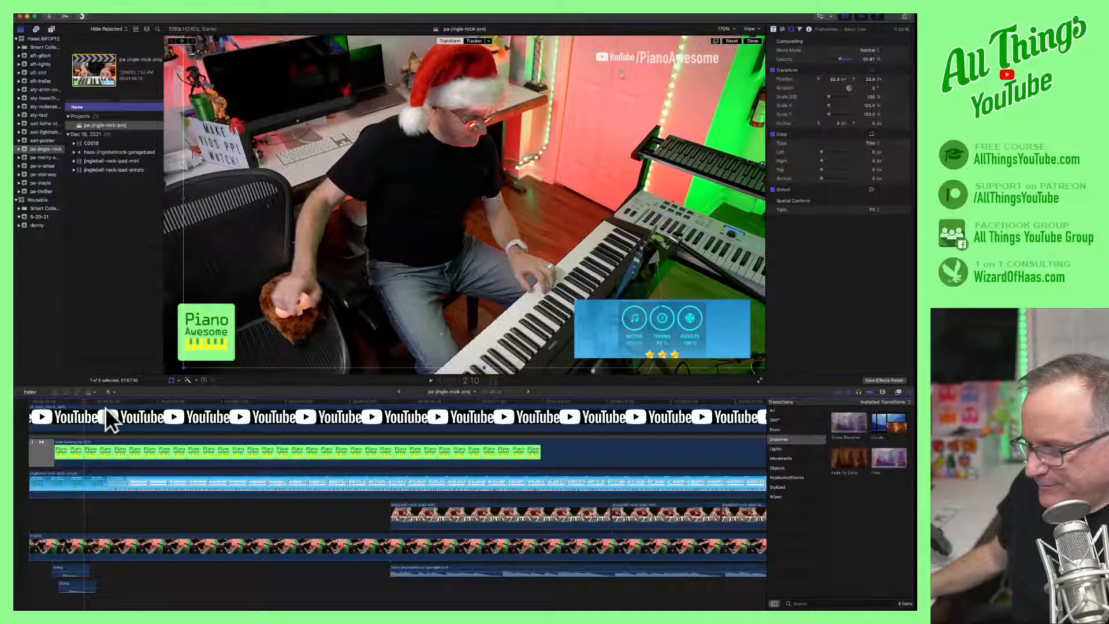
pyautogui.moveTo(81, 399)
pyautogui.mouseDown()
pyautogui.moveTo(45, 402)
pyautogui.moveTo(70, 401)
pyautogui.mouseUp()
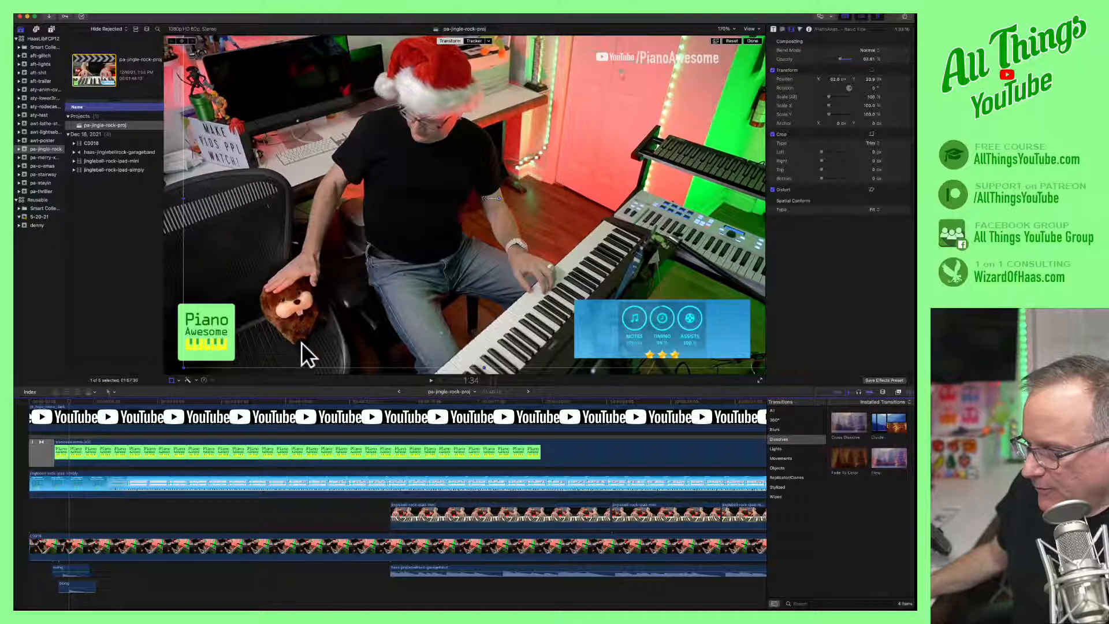
pyautogui.moveTo(58, 437); pyautogui.dragTo(98, 436)
pyautogui.moveTo(69, 403); pyautogui.dragTo(96, 399)
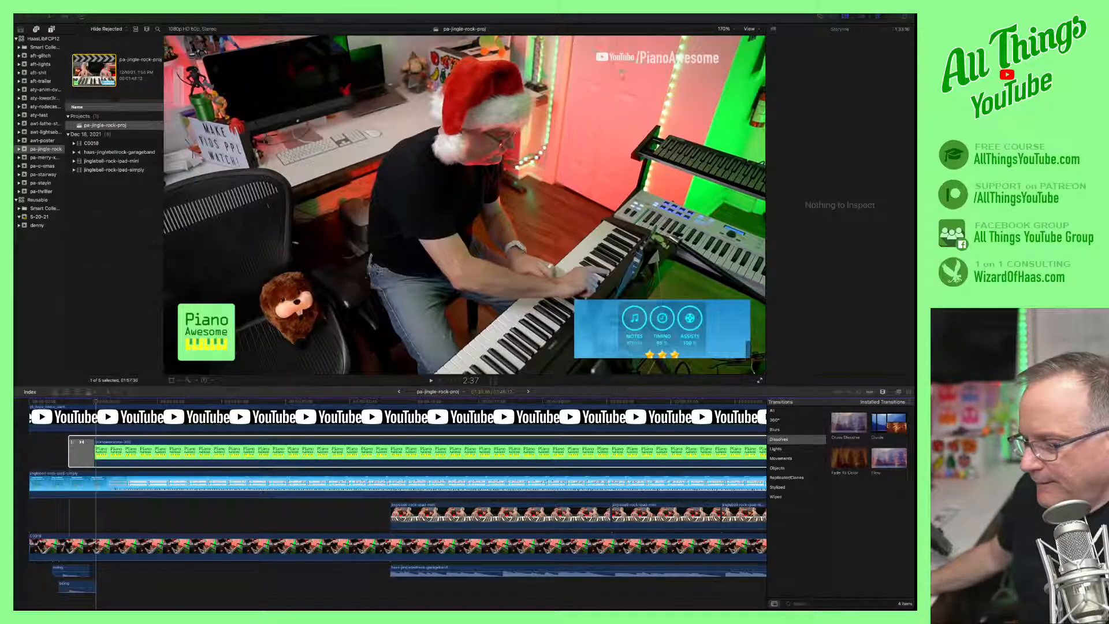
# Extend the title, YouTube and Piano Awesome logo clips to end together with the sheet-music iPad clip.
pyautogui.scroll(4, 396, 503)
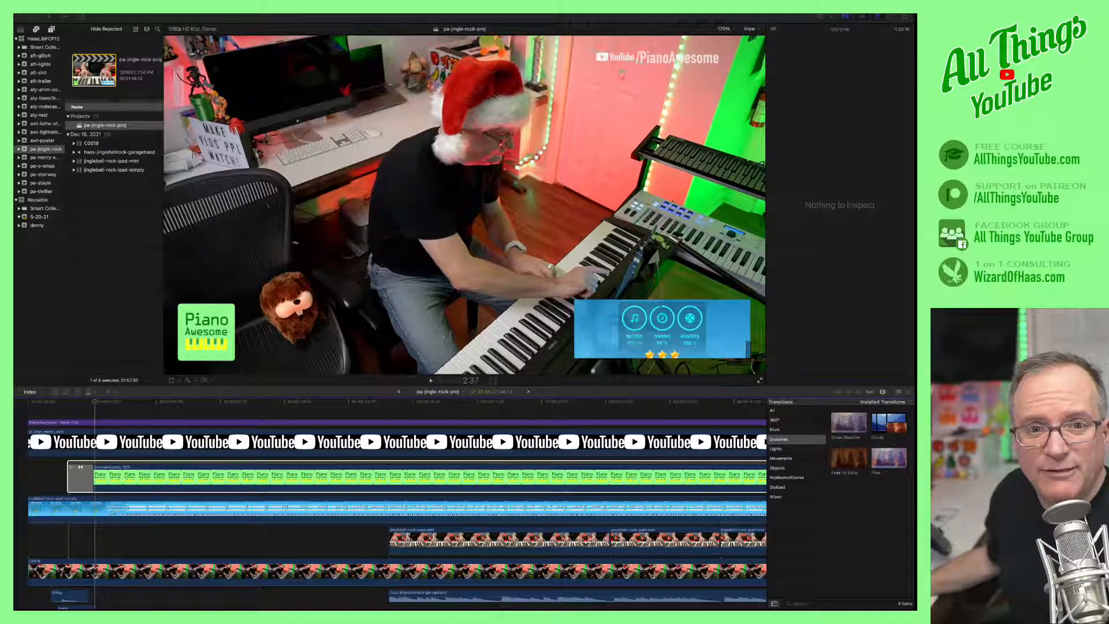
pyautogui.click(768, 85)
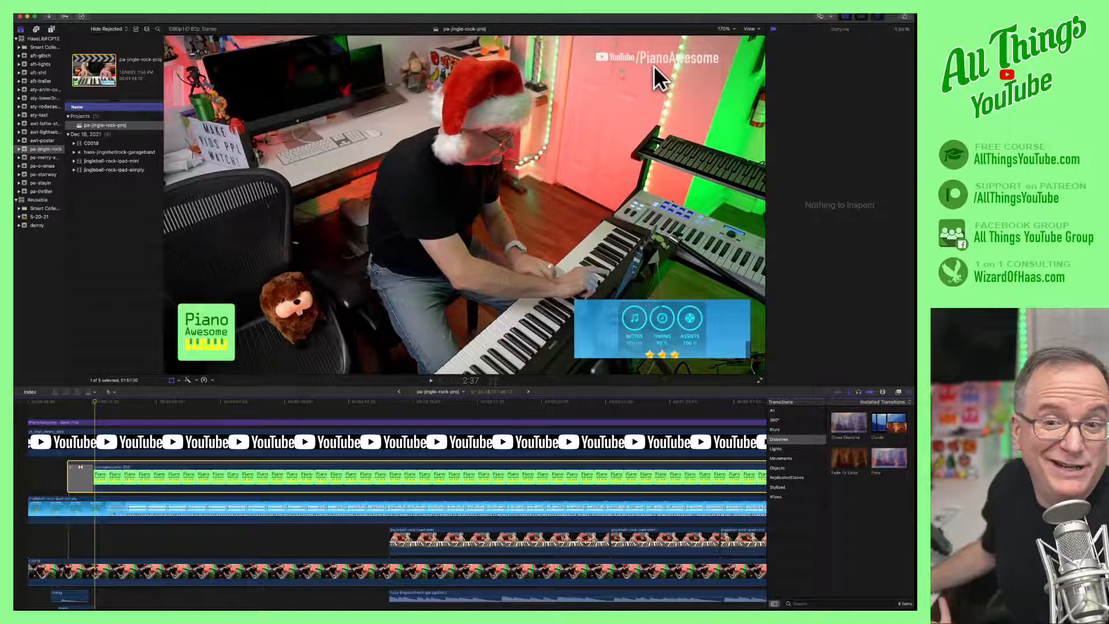
pyautogui.click(652, 400)
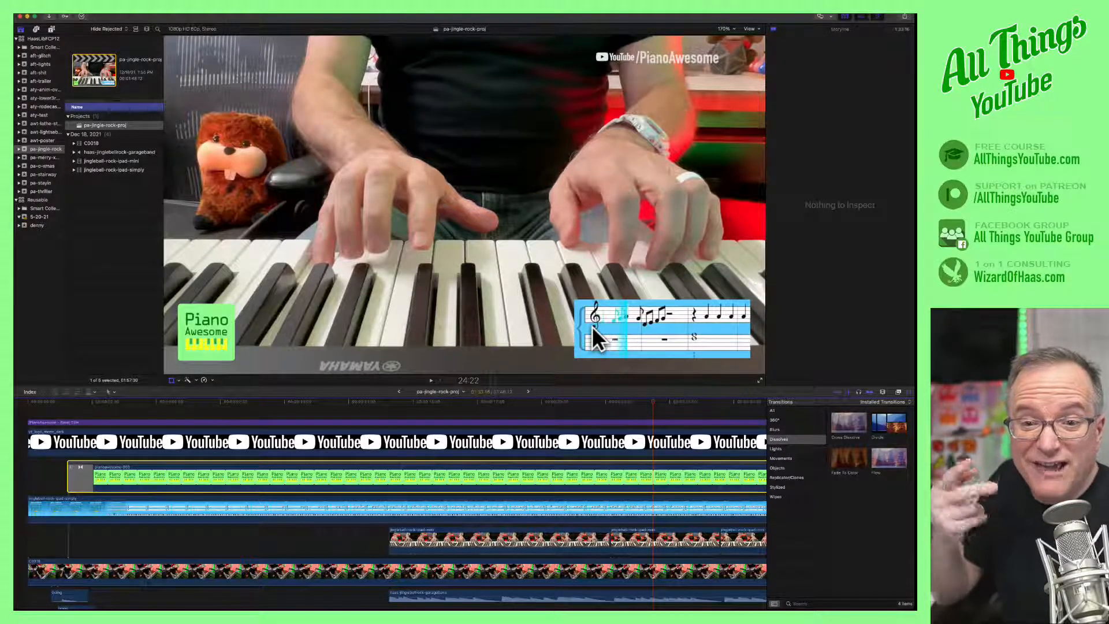
pyautogui.click(491, 400)
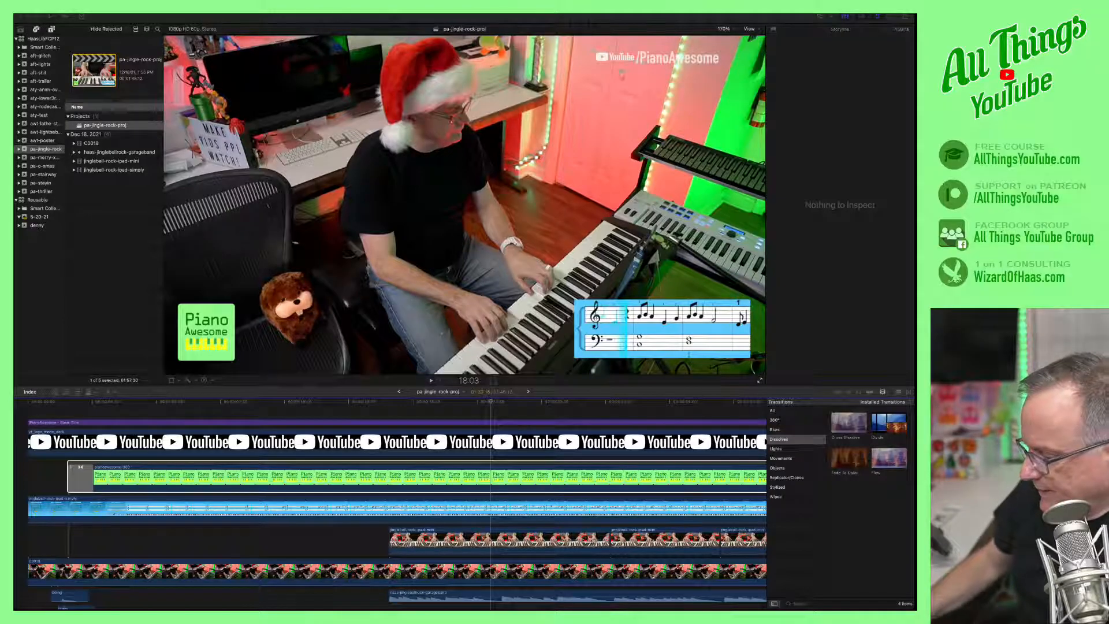
pyautogui.click(305, 416)
pyautogui.click(303, 411)
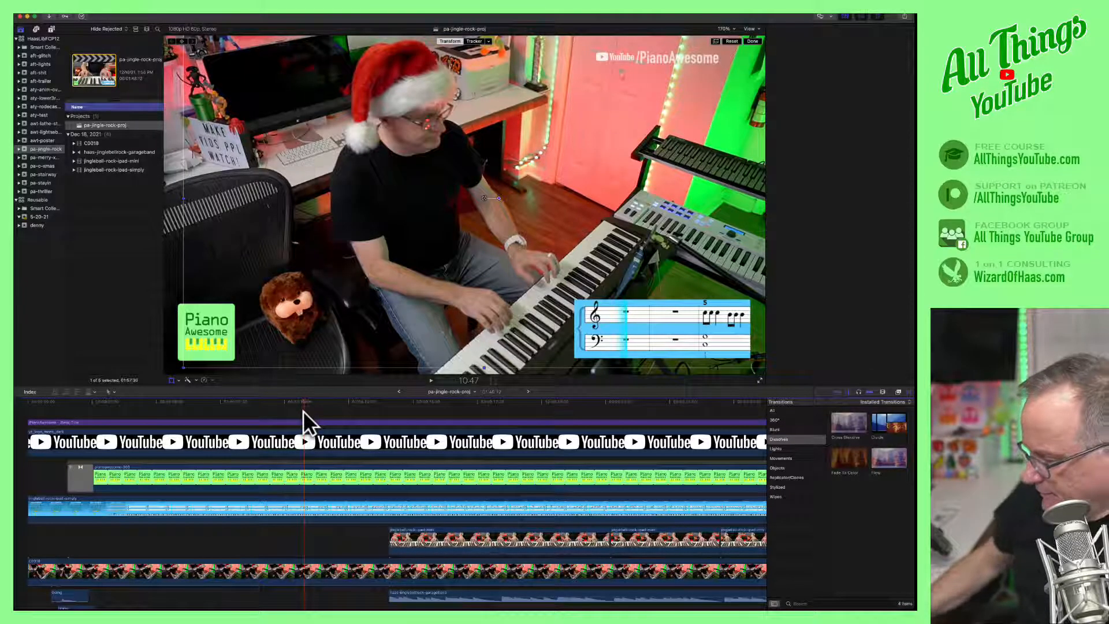
pyautogui.press('super+minus')
pyautogui.press('super+minus')
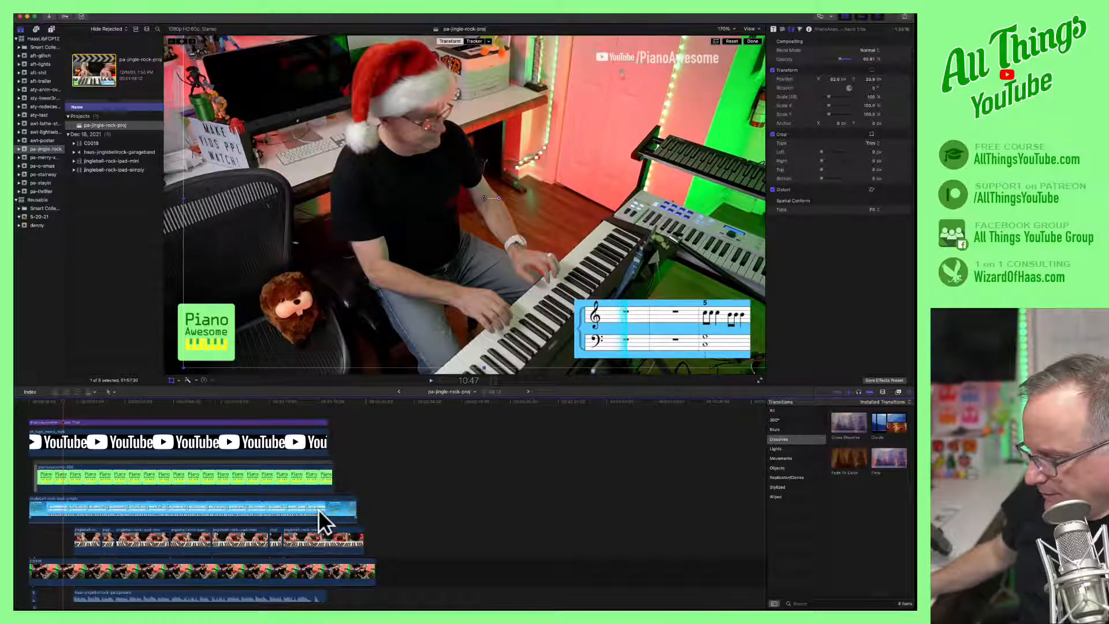
pyautogui.moveTo(331, 473); pyautogui.dragTo(356, 422)
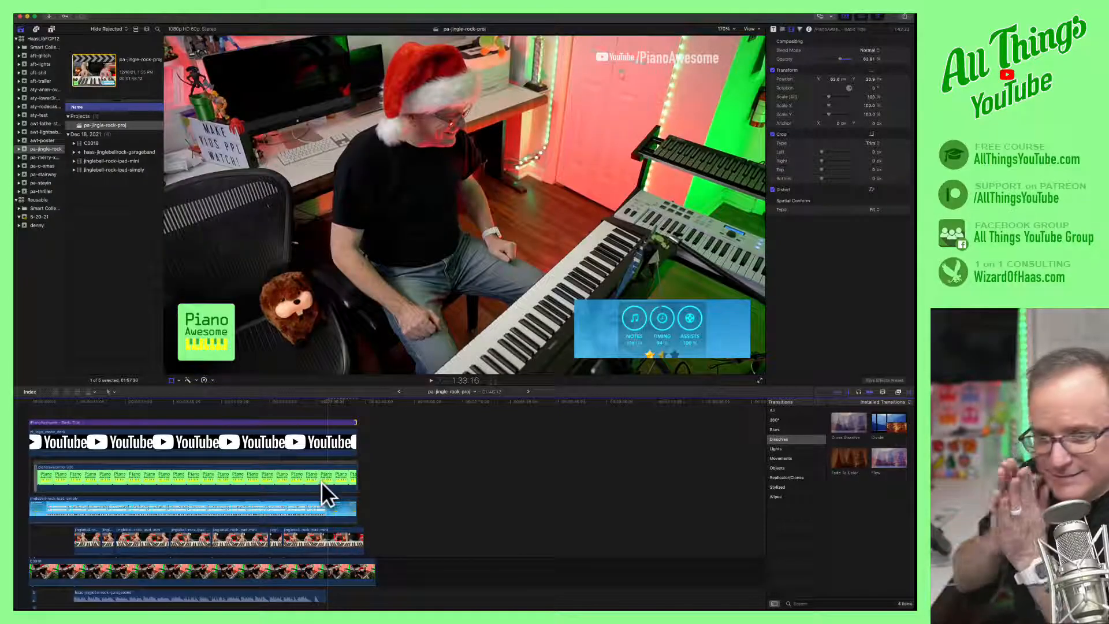
pyautogui.hscroll(-1, 272, 483)
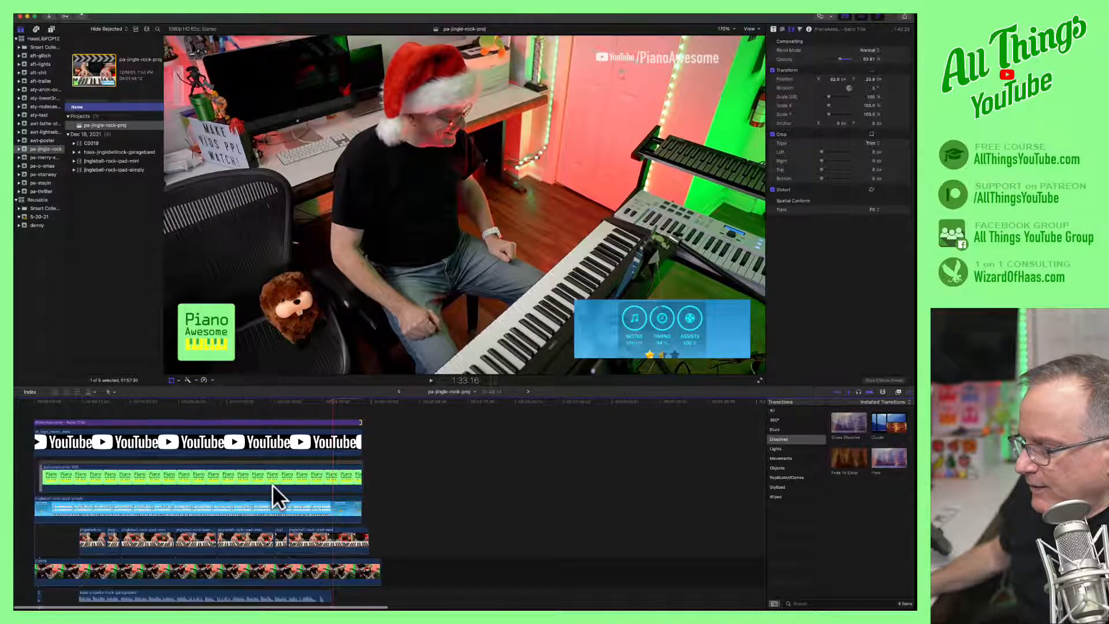
# Split the sheet-music iPad clip at 5:30 and delete the segment before the cut.
pyautogui.click(619, 311)
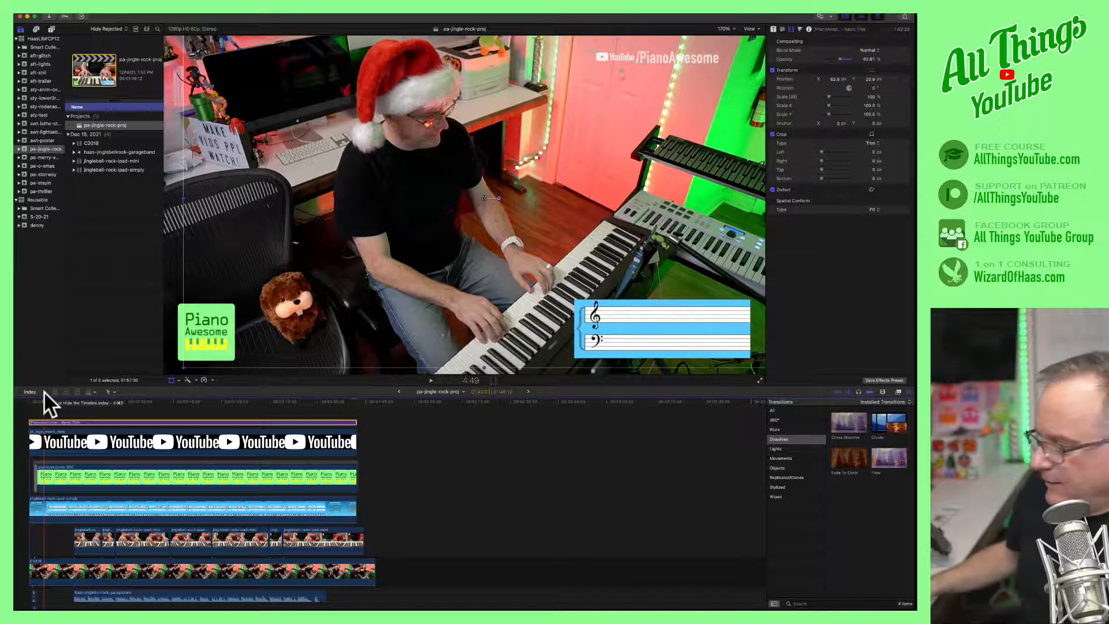
pyautogui.click(42, 400)
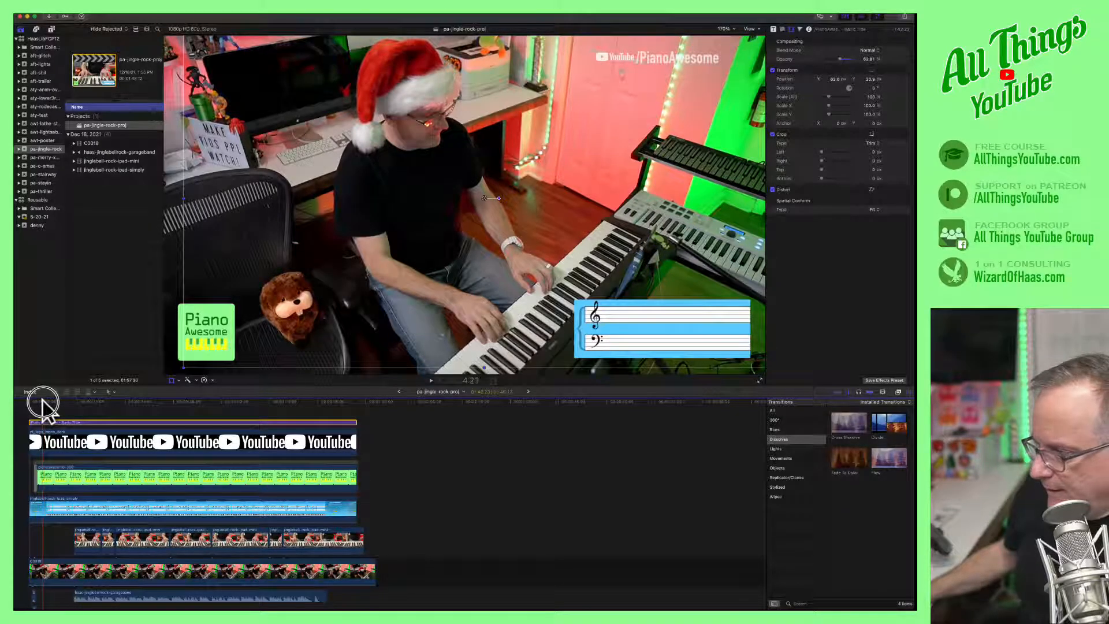
pyautogui.click(35, 401)
pyautogui.click(34, 403)
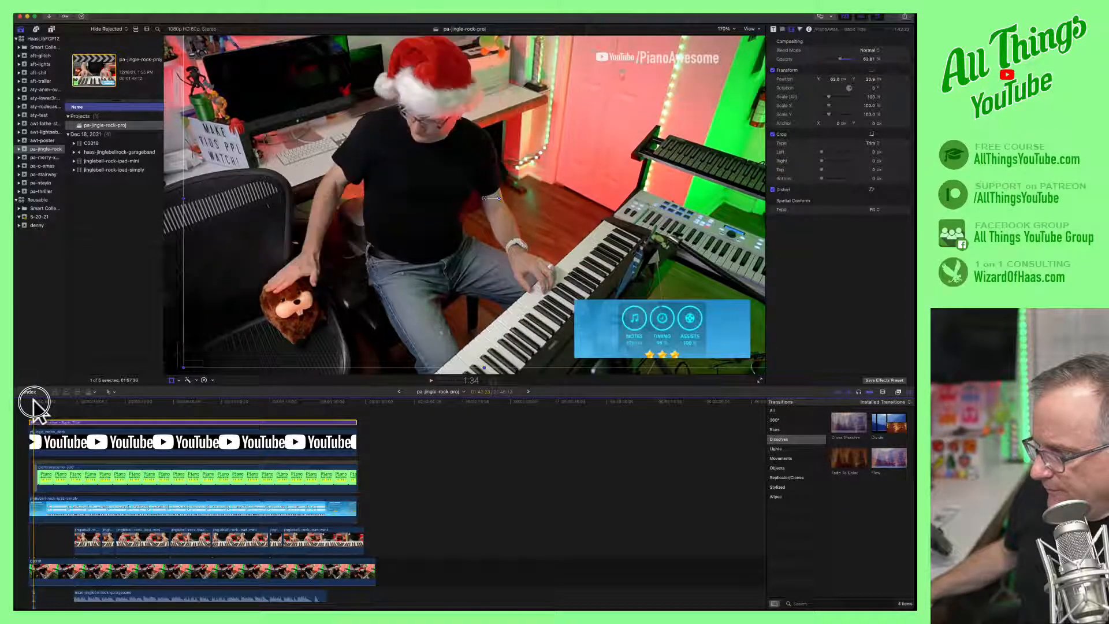
pyautogui.moveTo(34, 402); pyautogui.dragTo(48, 403)
pyautogui.click(46, 497)
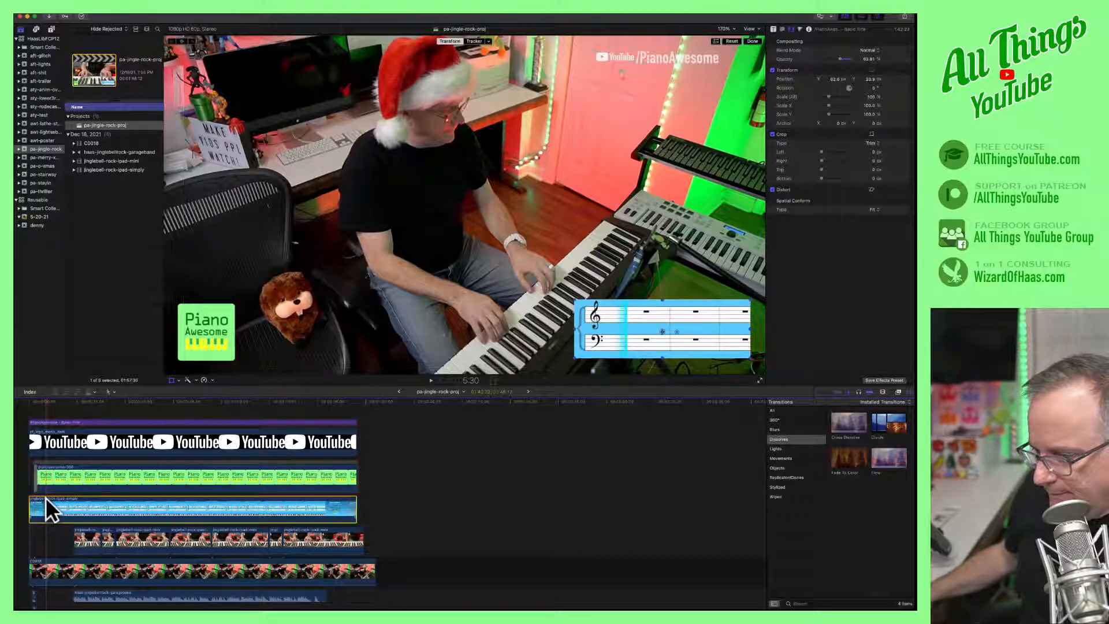
pyautogui.press('super+b')
pyautogui.click(37, 530)
pyautogui.press('Delete')
pyautogui.moveTo(47, 398)
pyautogui.mouseDown()
pyautogui.moveTo(30, 406)
pyautogui.moveTo(62, 404)
pyautogui.moveTo(47, 401)
pyautogui.mouseUp()
# Apply the Slide transition from Movements to the sheet-music clip, keeping it only at the clip's start.
pyautogui.click(107, 508)
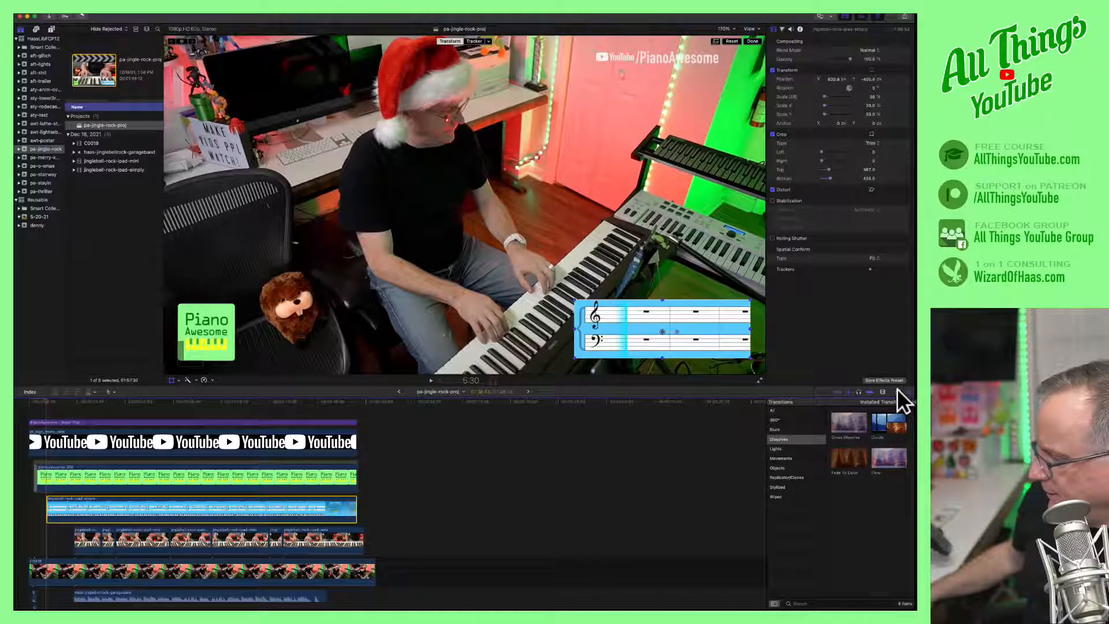
pyautogui.click(782, 455)
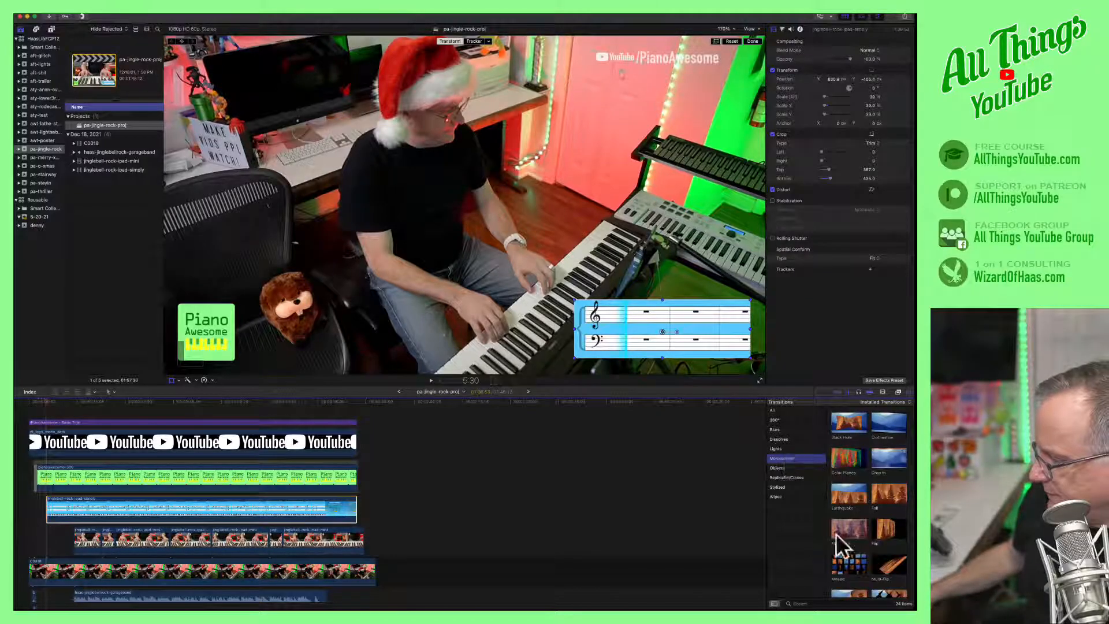
pyautogui.scroll(-5, 836, 531)
pyautogui.click(840, 508)
pyautogui.moveTo(841, 507); pyautogui.dragTo(112, 516)
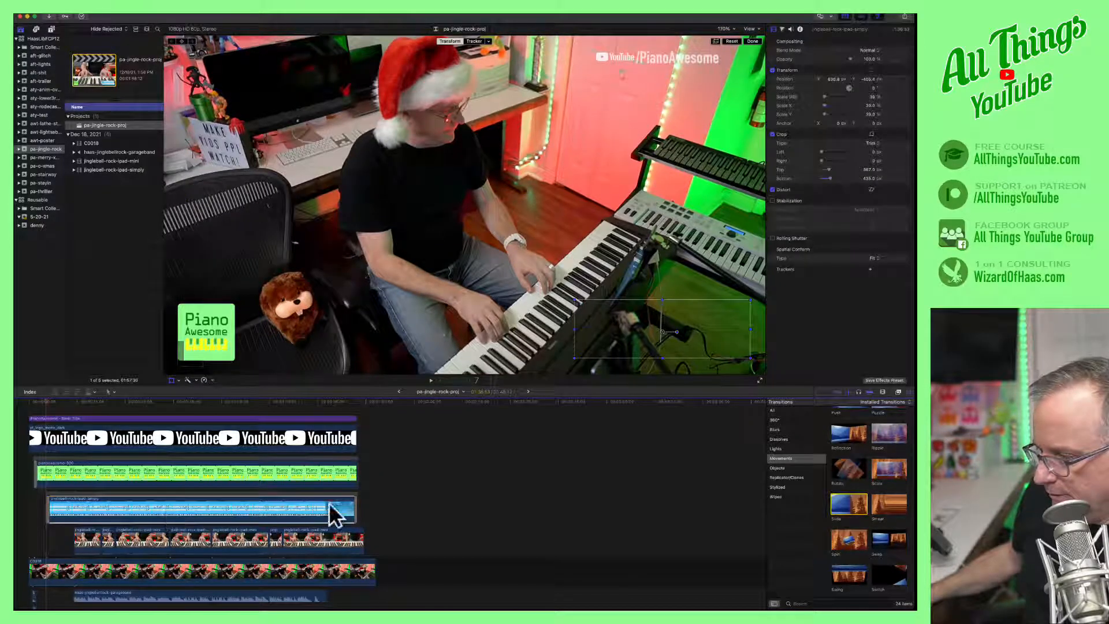
pyautogui.click(353, 502)
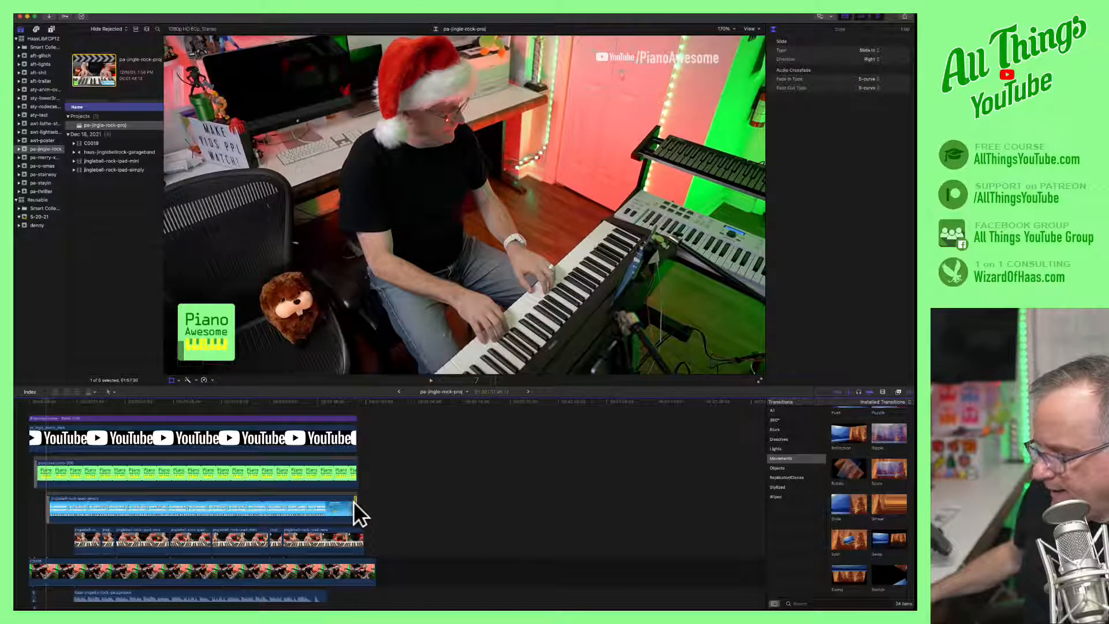
pyautogui.click(44, 501)
pyautogui.click(47, 504)
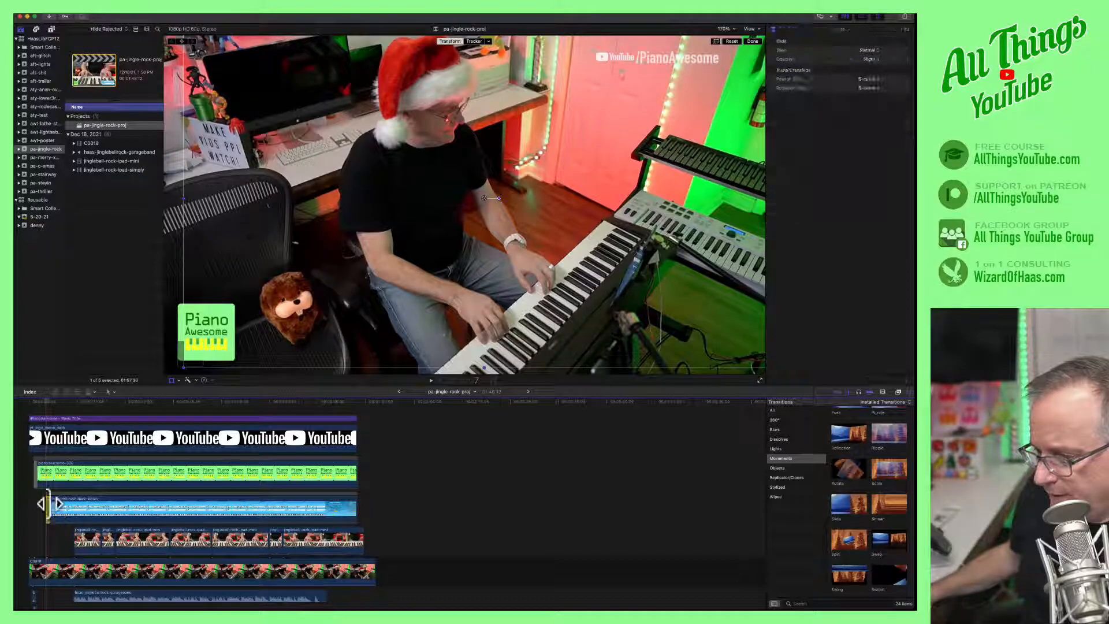
# Preview the sheet music's Slide transition, change its direction to Left, and replay the entrance.
pyautogui.click(431, 381)
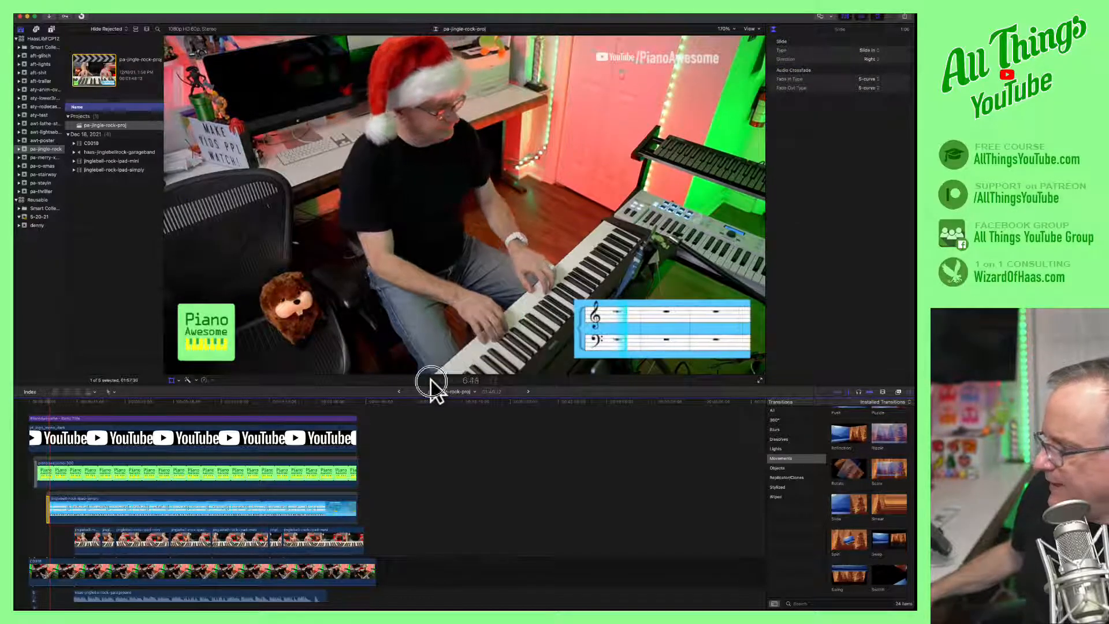
pyautogui.click(49, 400)
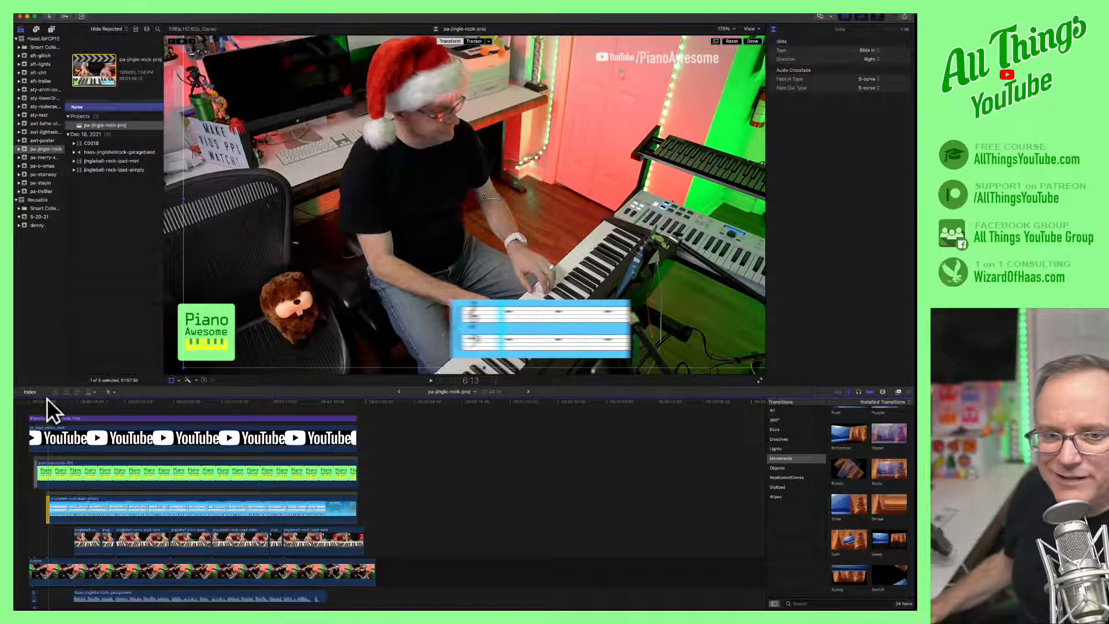
pyautogui.click(47, 501)
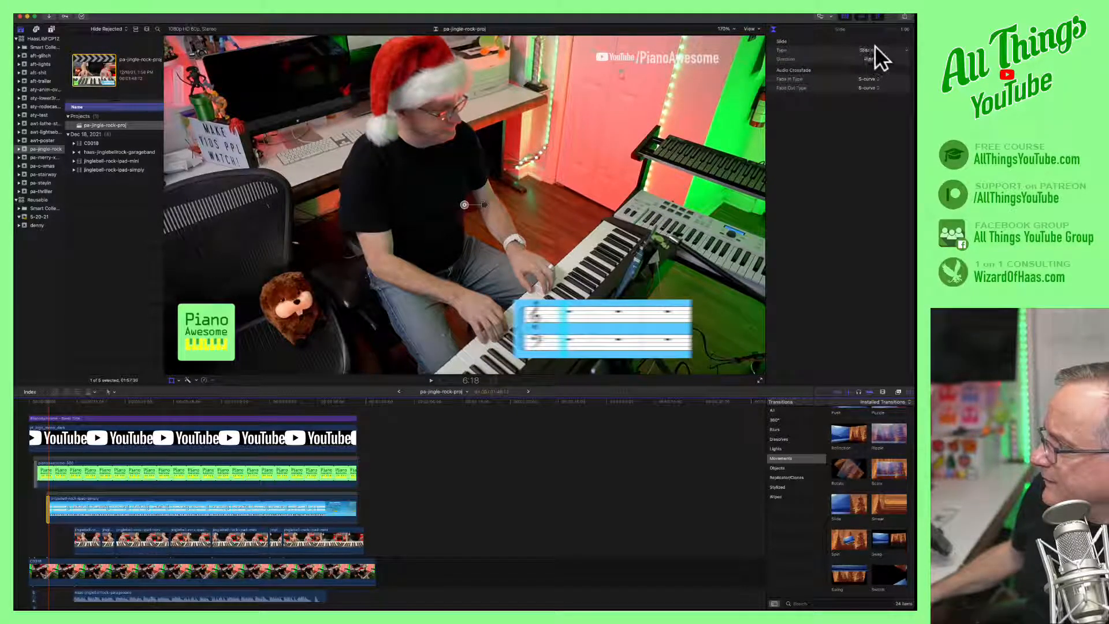
pyautogui.moveTo(843, 40); pyautogui.dragTo(899, 89)
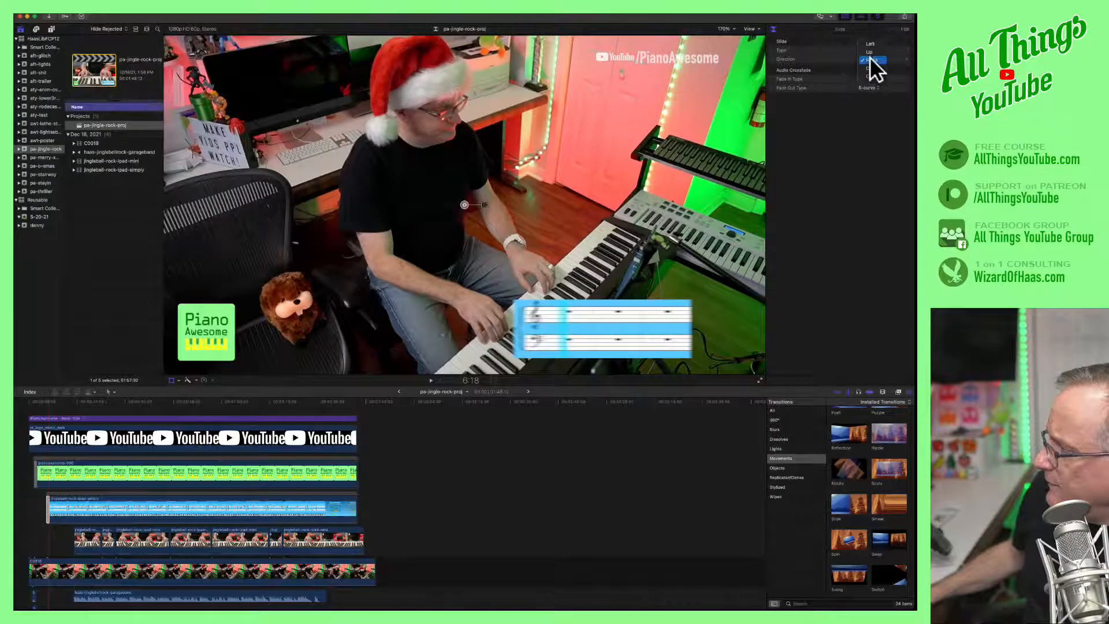
pyautogui.click(870, 60)
pyautogui.click(869, 43)
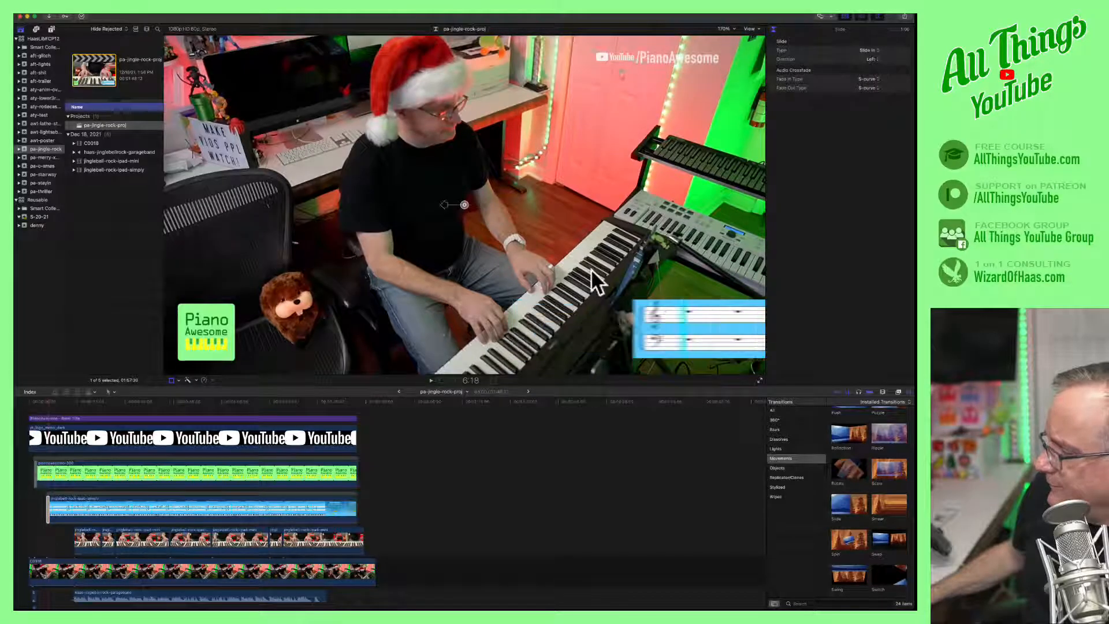
pyautogui.click(41, 400)
pyautogui.press('space')
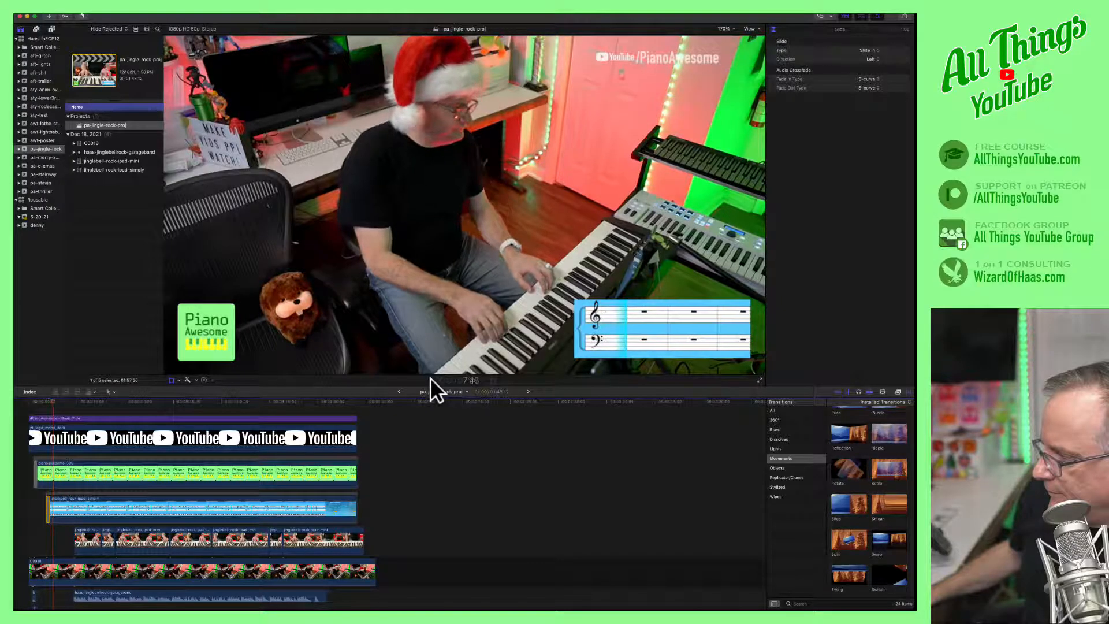
# Lengthen the sheet music's Slide transition to about four times its duration and play it through to 15:07.
pyautogui.hotkey('shift', 'z')
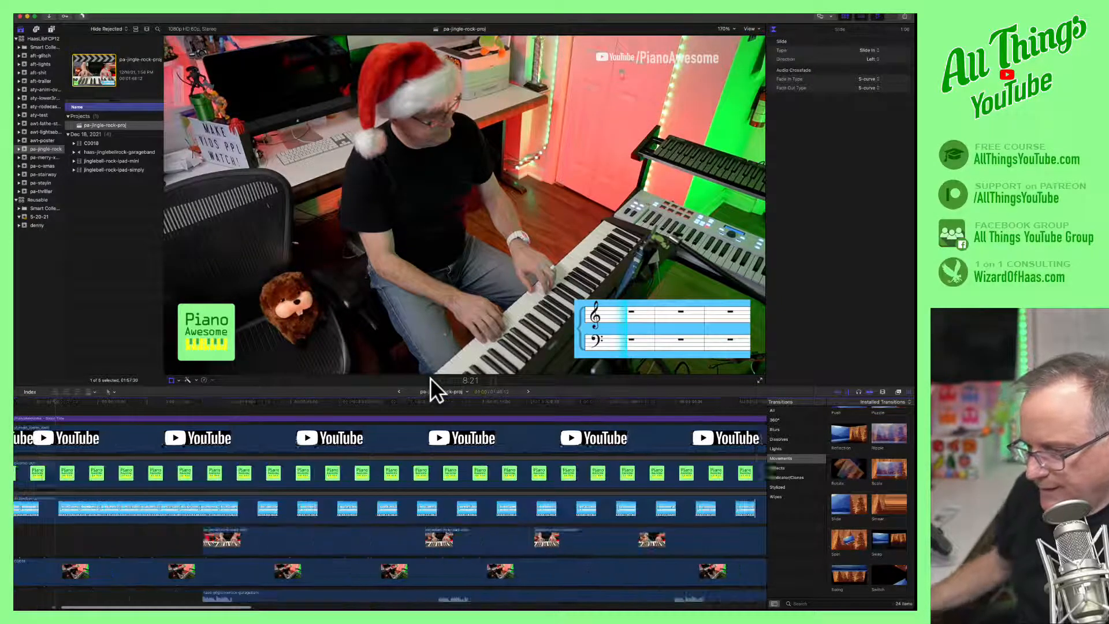
pyautogui.hscroll(-5, 175, 465)
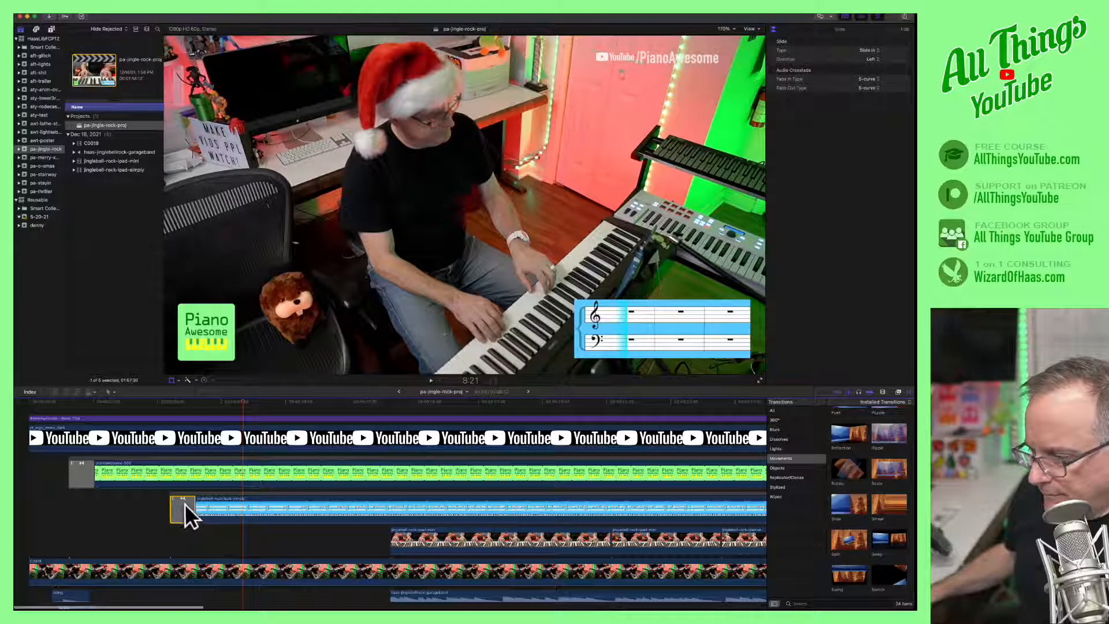
pyautogui.moveTo(195, 506); pyautogui.dragTo(269, 504)
pyautogui.click(165, 402)
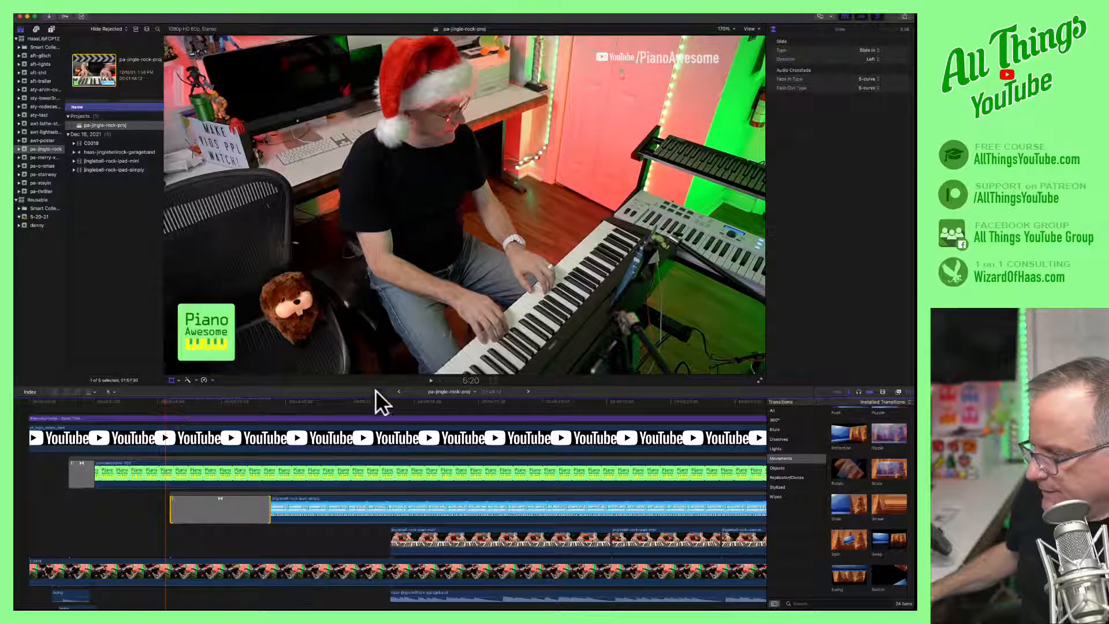
pyautogui.press('space')
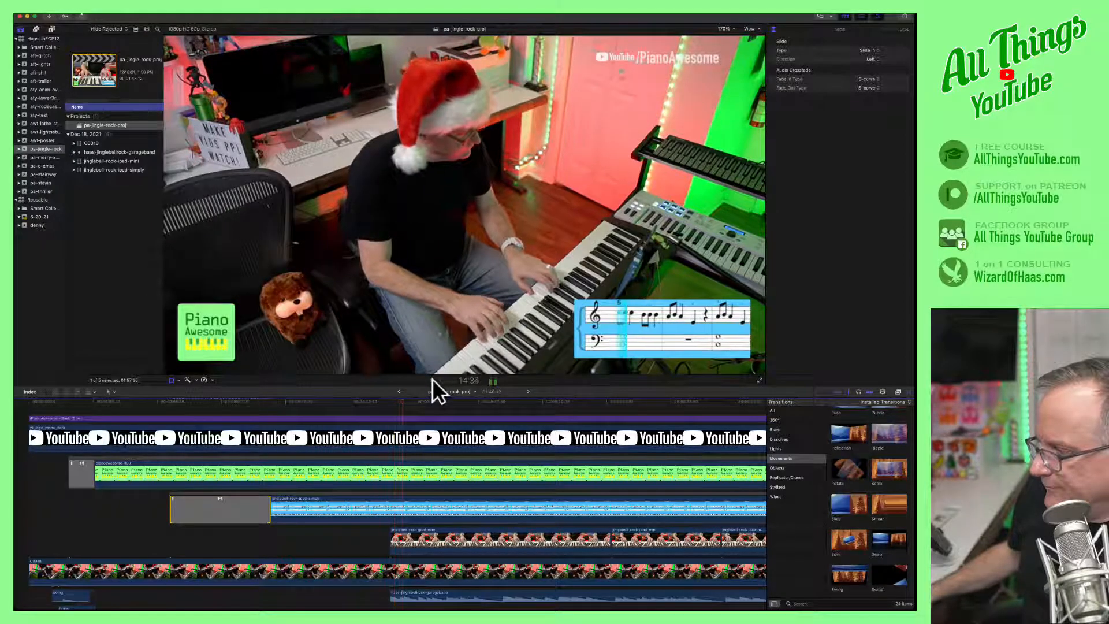
pyautogui.click(432, 380)
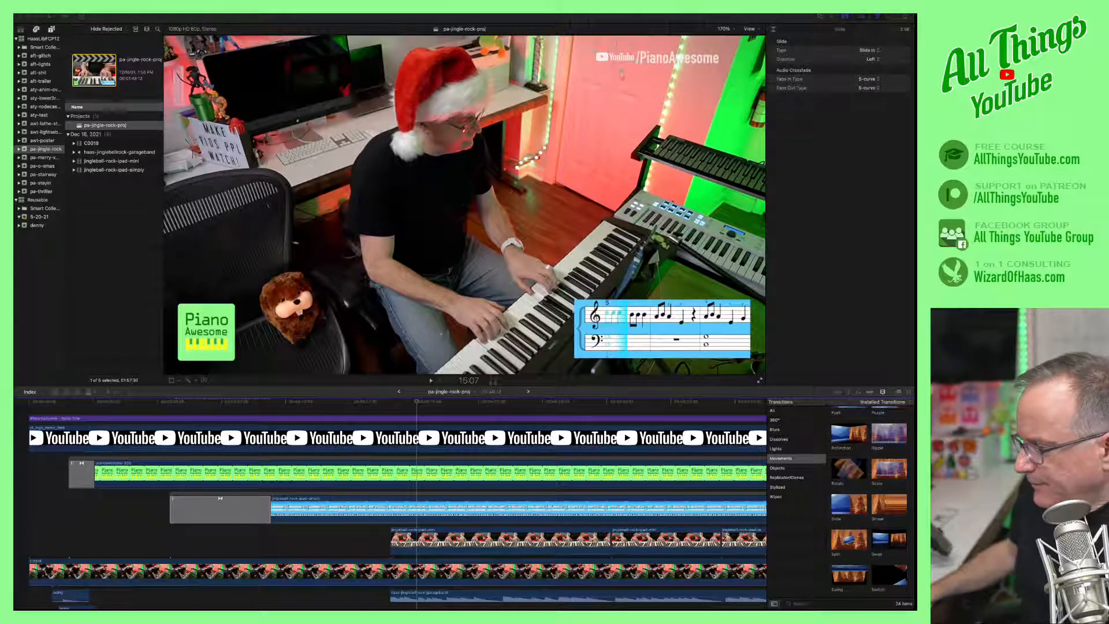
pyautogui.moveTo(416, 402); pyautogui.dragTo(223, 403)
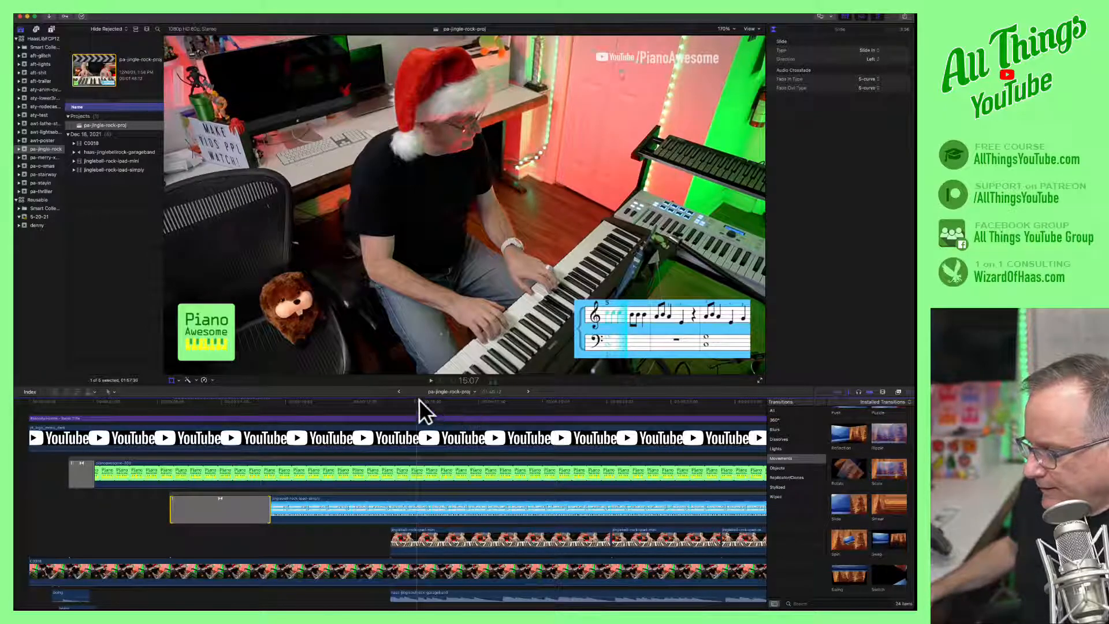
pyautogui.click(229, 403)
pyautogui.moveTo(230, 405); pyautogui.dragTo(346, 403)
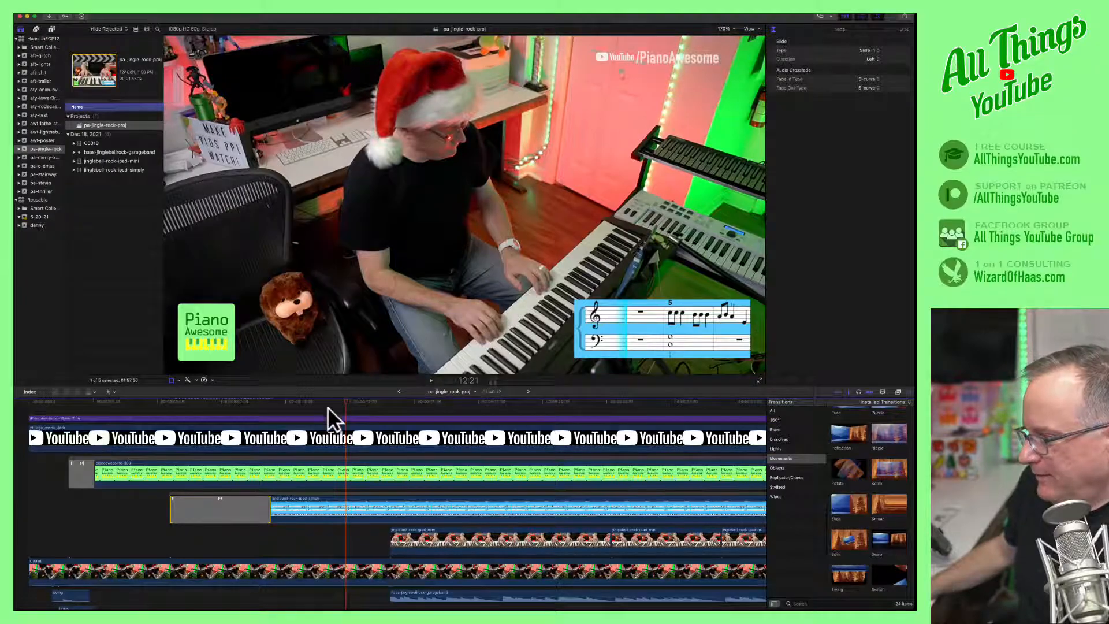
# Skim to the final part of the song and play the ending from about 1:25:20 to 1:30:53.
pyautogui.press('super+minus')
pyautogui.press('super+minus')
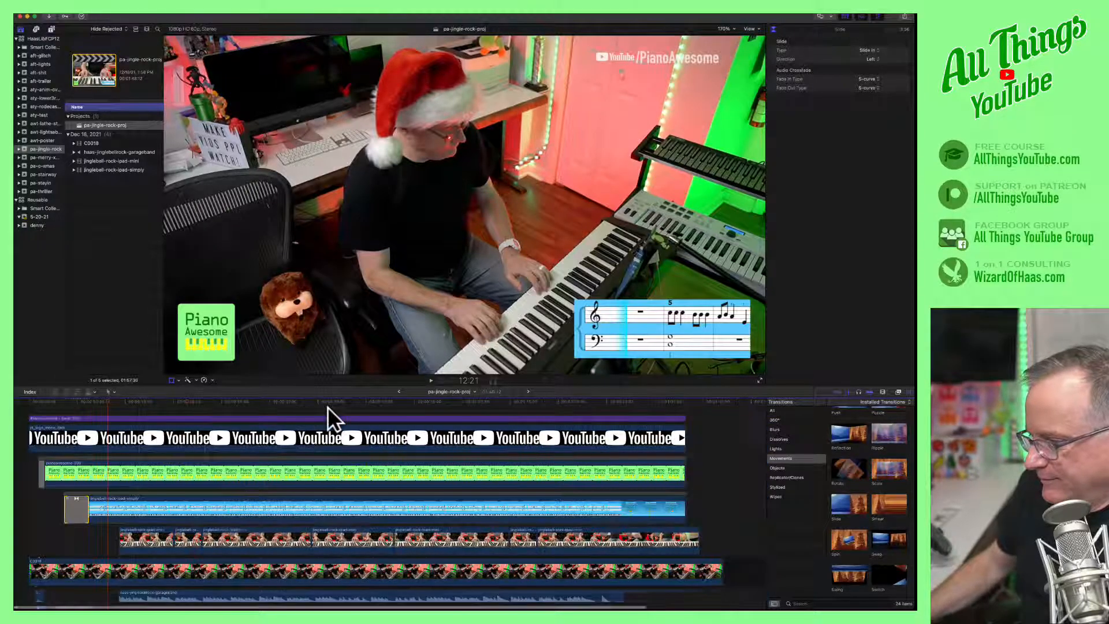
pyautogui.moveTo(67, 404); pyautogui.dragTo(598, 403)
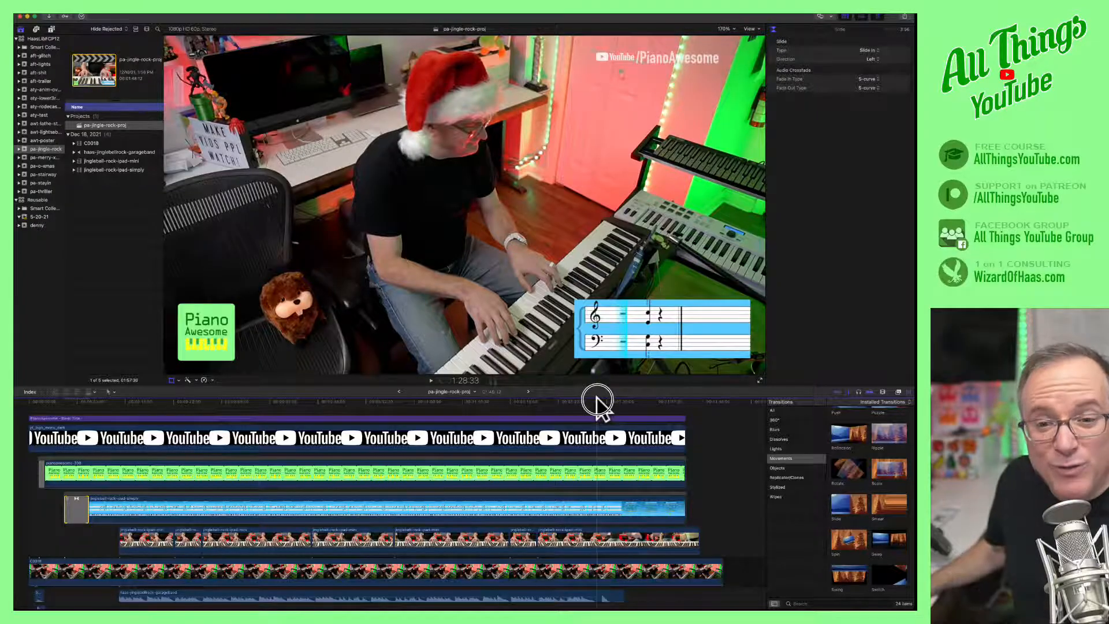
pyautogui.moveTo(597, 400); pyautogui.dragTo(577, 399)
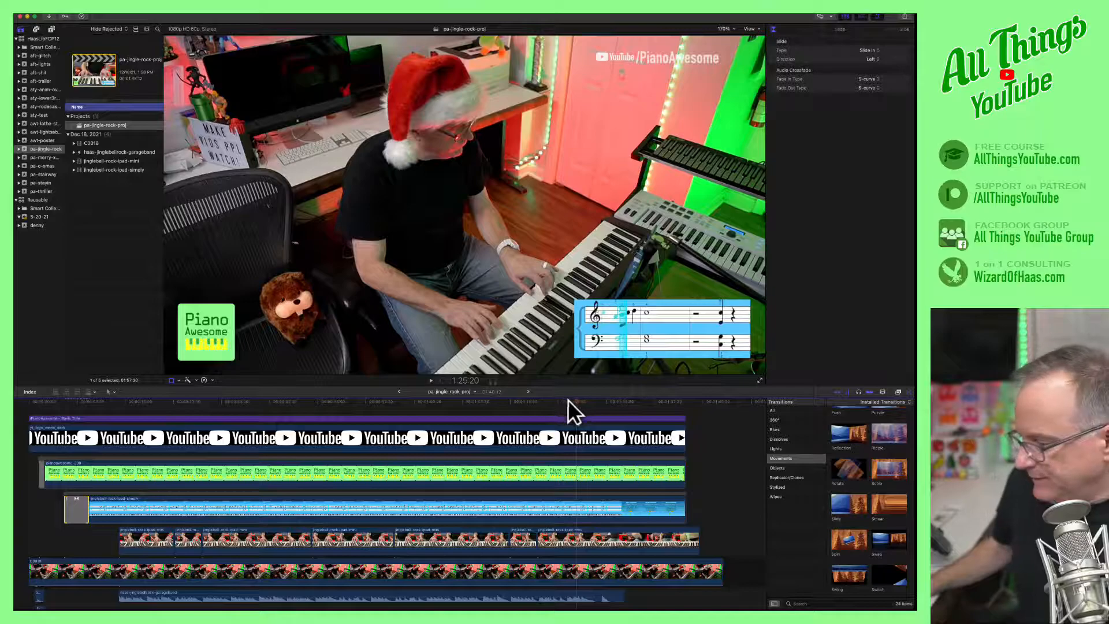
pyautogui.press('space')
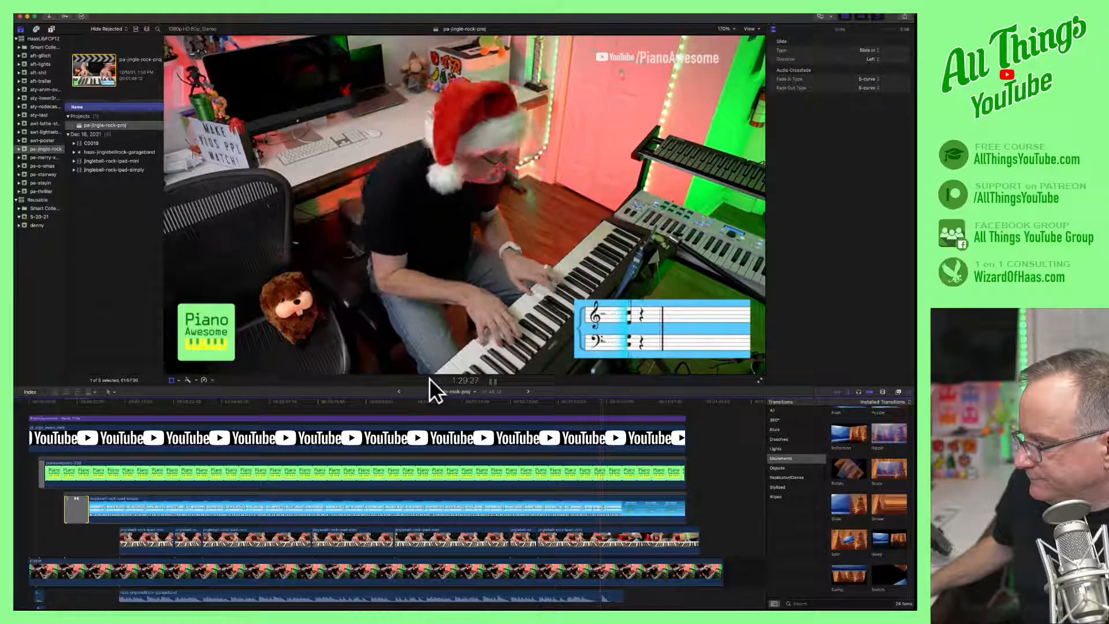
pyautogui.press('space')
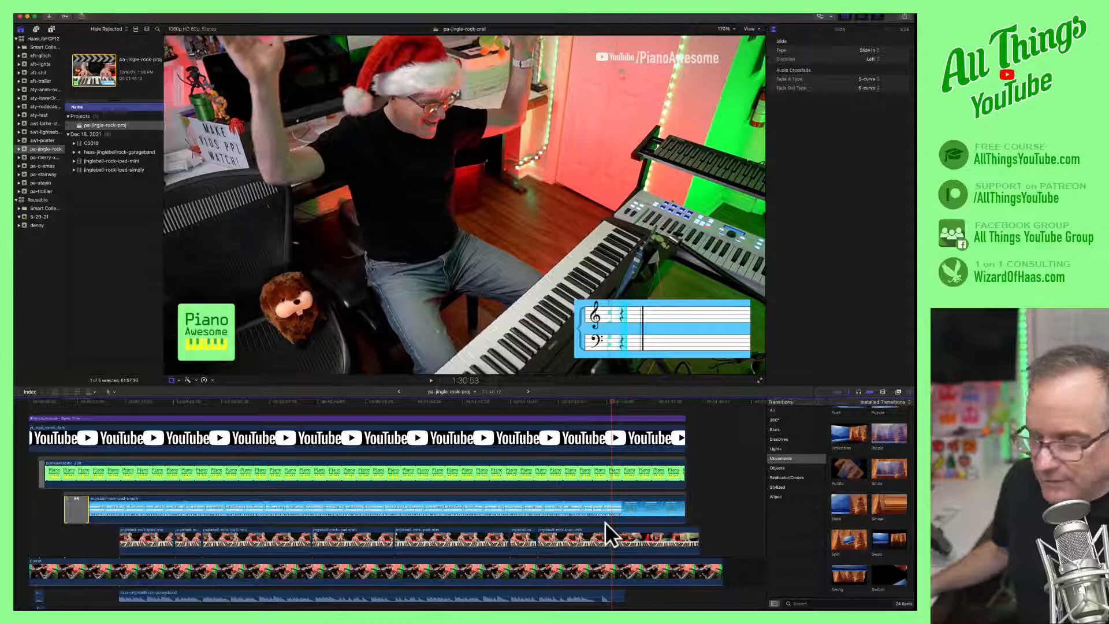
# Add volume keyframes around 1:30:34 on the last jinglebell-rock-ipad-mini clip to bring up its audio after the song ends.
pyautogui.click(610, 403)
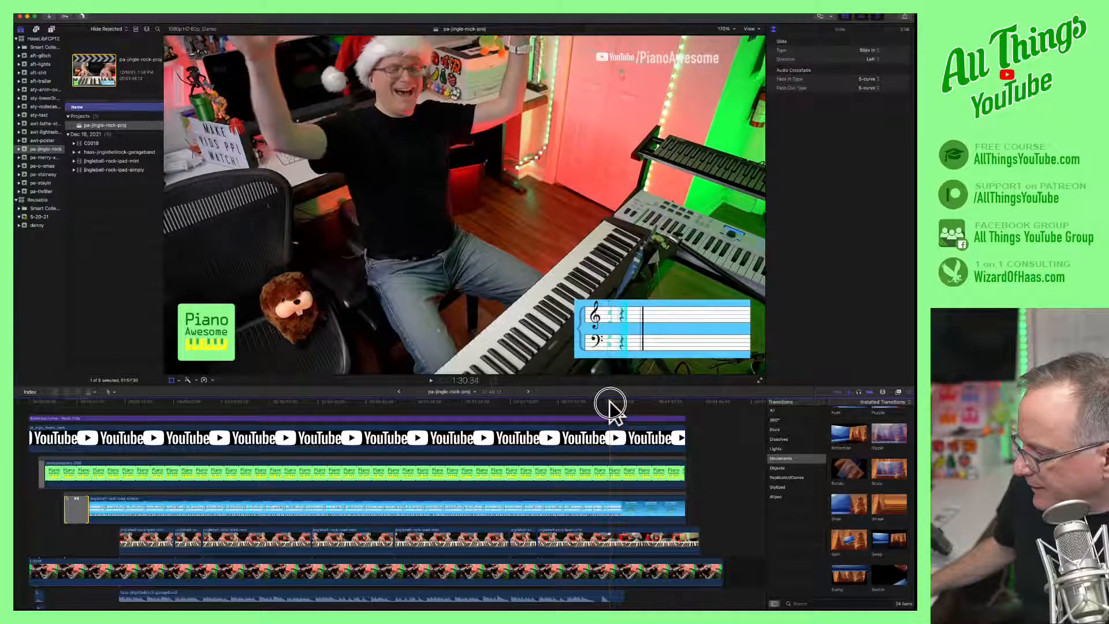
pyautogui.click(606, 542)
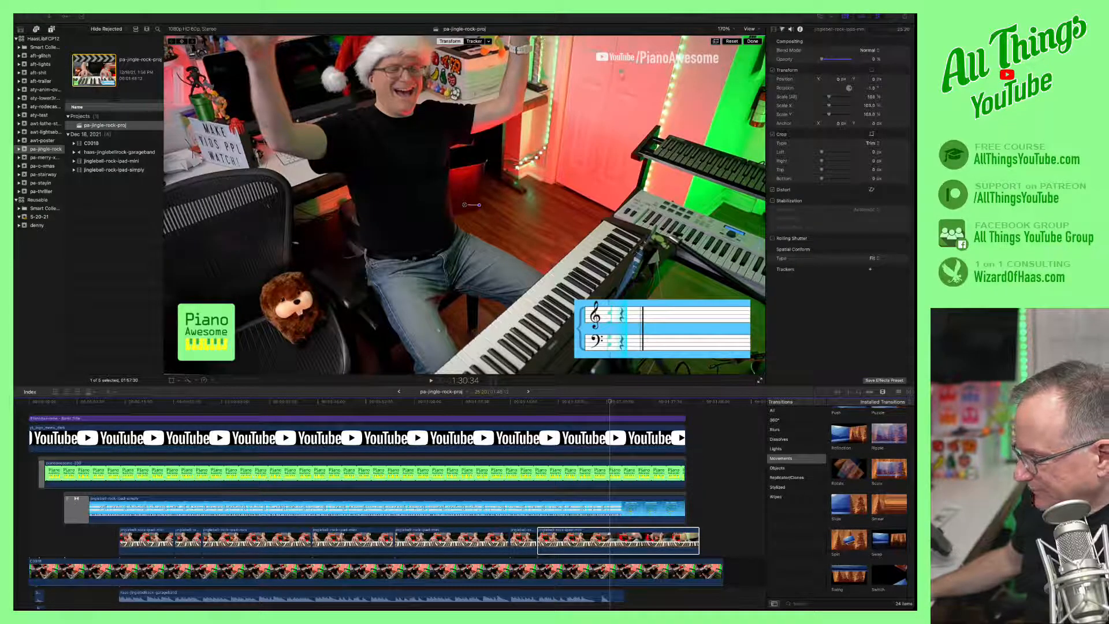
pyautogui.click(610, 531)
pyautogui.press('super+equal')
pyautogui.press('super+equal')
pyautogui.press('super+equal')
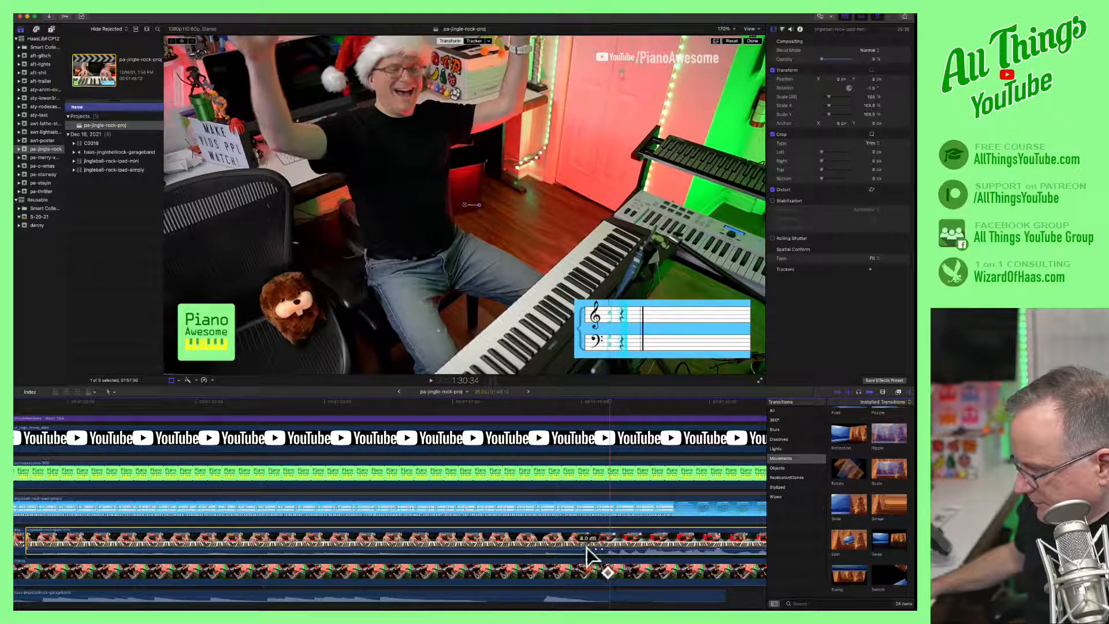
pyautogui.moveTo(586, 547); pyautogui.dragTo(643, 549)
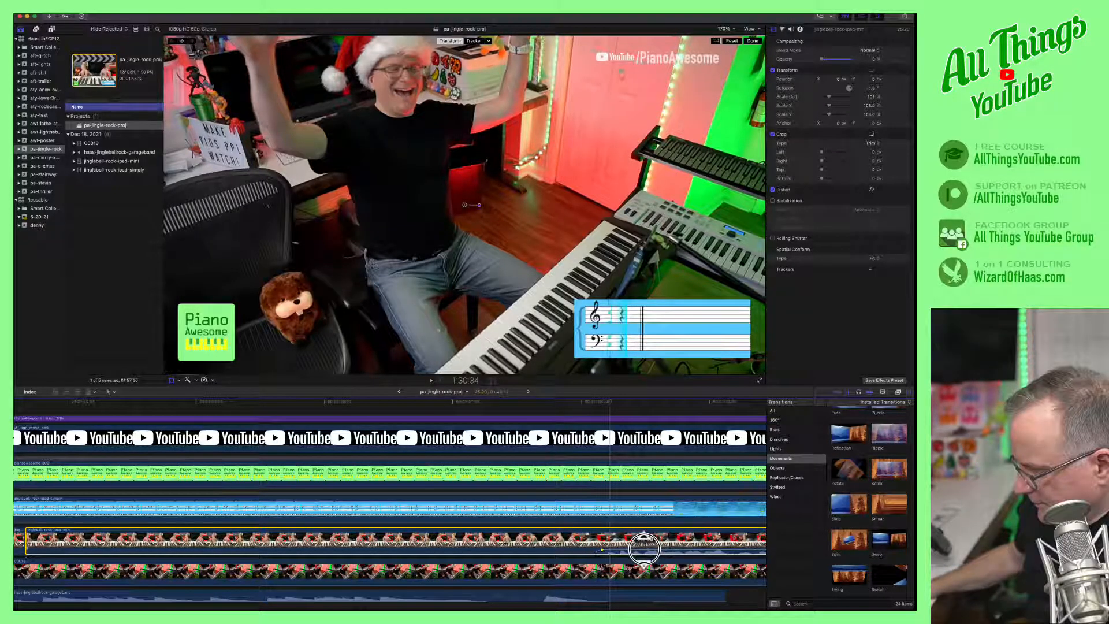
# Play back from before the new volume keyframes to check how the iPad-mini audio comes in at the song's end.
pyautogui.moveTo(610, 403); pyautogui.dragTo(591, 400)
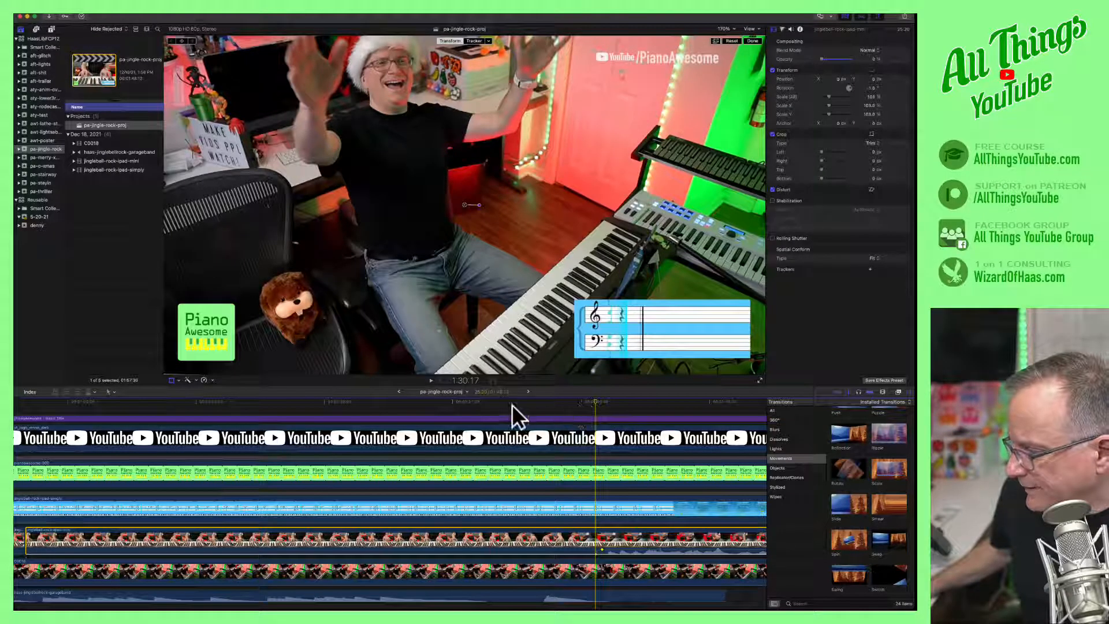
pyautogui.click(530, 402)
pyautogui.press('space')
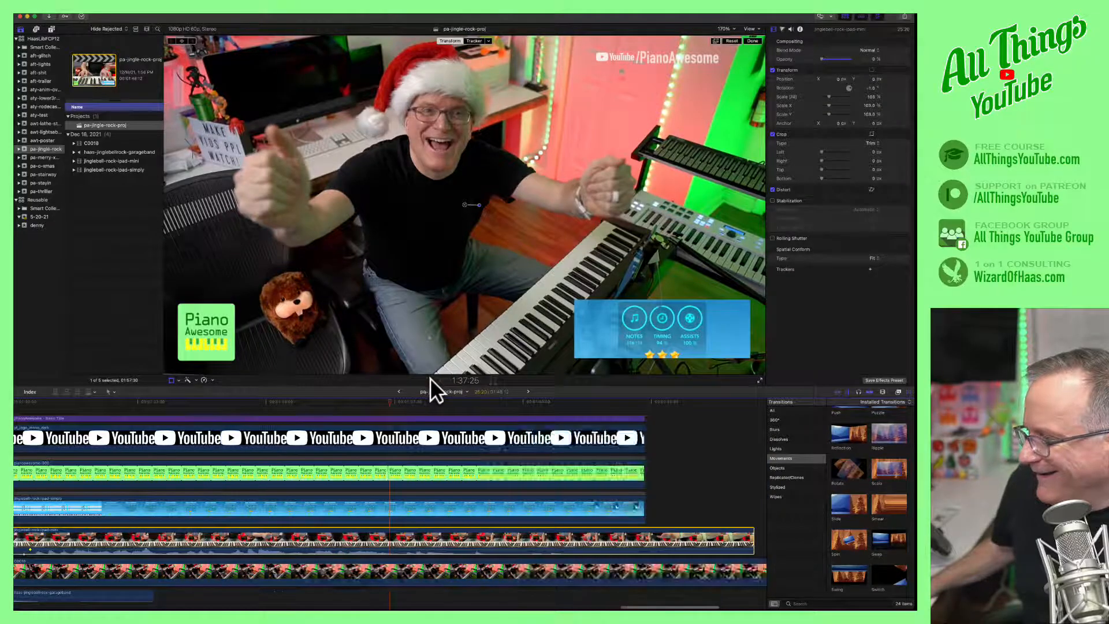
# Review the closing gestures between about 1:36:22 and 1:39 to choose where the video should end.
pyautogui.moveTo(389, 399)
pyautogui.mouseDown()
pyautogui.moveTo(354, 404)
pyautogui.moveTo(390, 403)
pyautogui.mouseUp()
pyautogui.press('space')
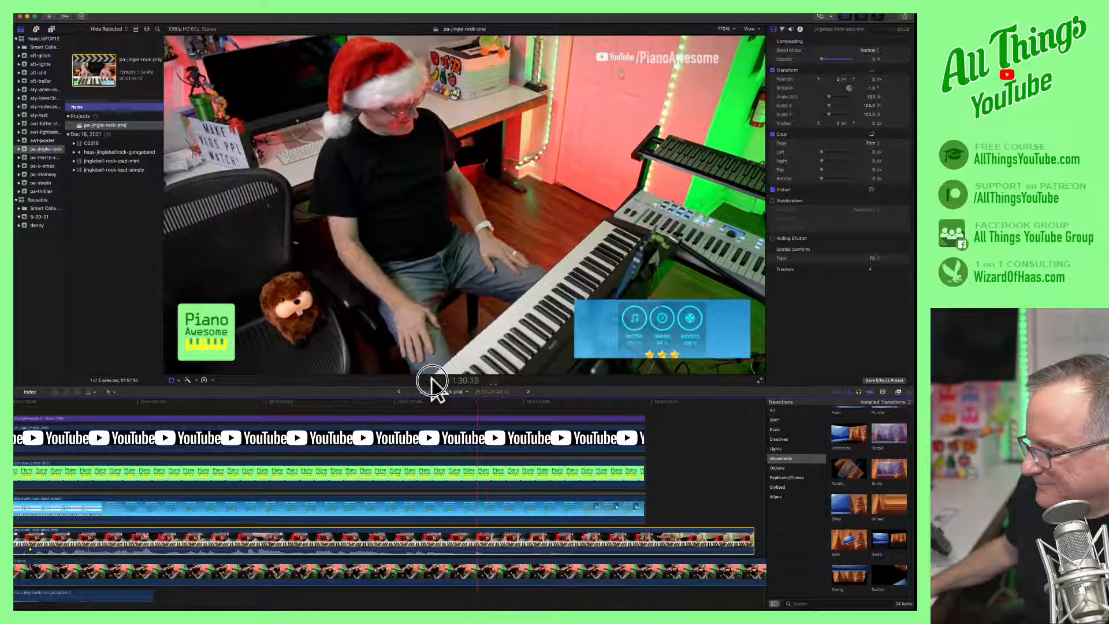
pyautogui.click(431, 379)
pyautogui.moveTo(502, 398); pyautogui.dragTo(337, 403)
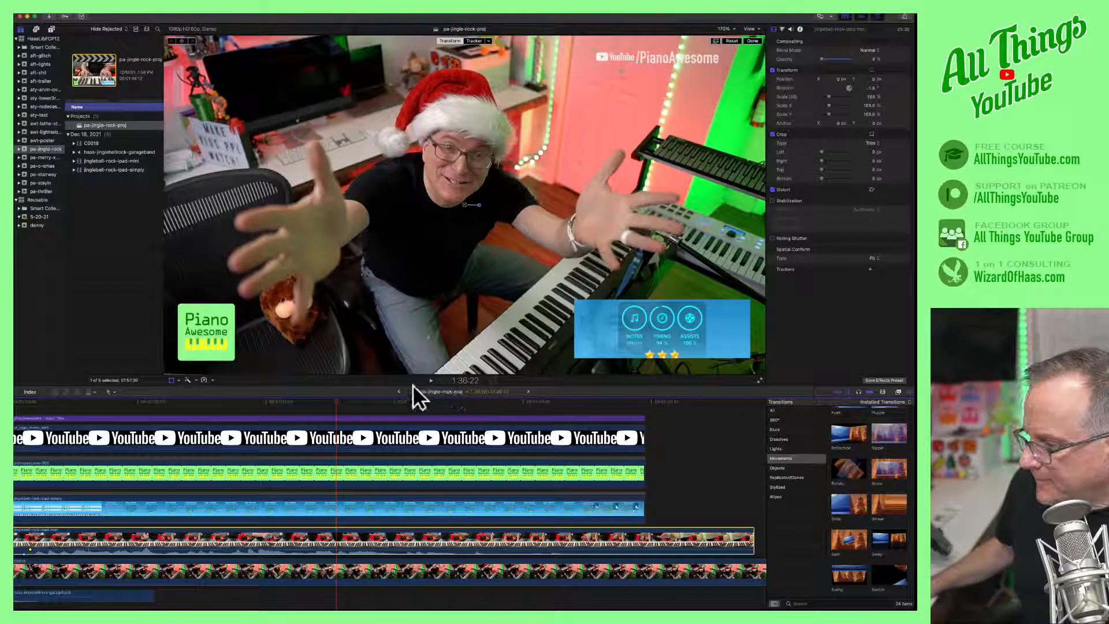
pyautogui.click(430, 379)
pyautogui.click(430, 378)
# Split all the stacked video, logo, title and sheet-music clips at 1:37:40.
pyautogui.moveTo(393, 402); pyautogui.dragTo(402, 404)
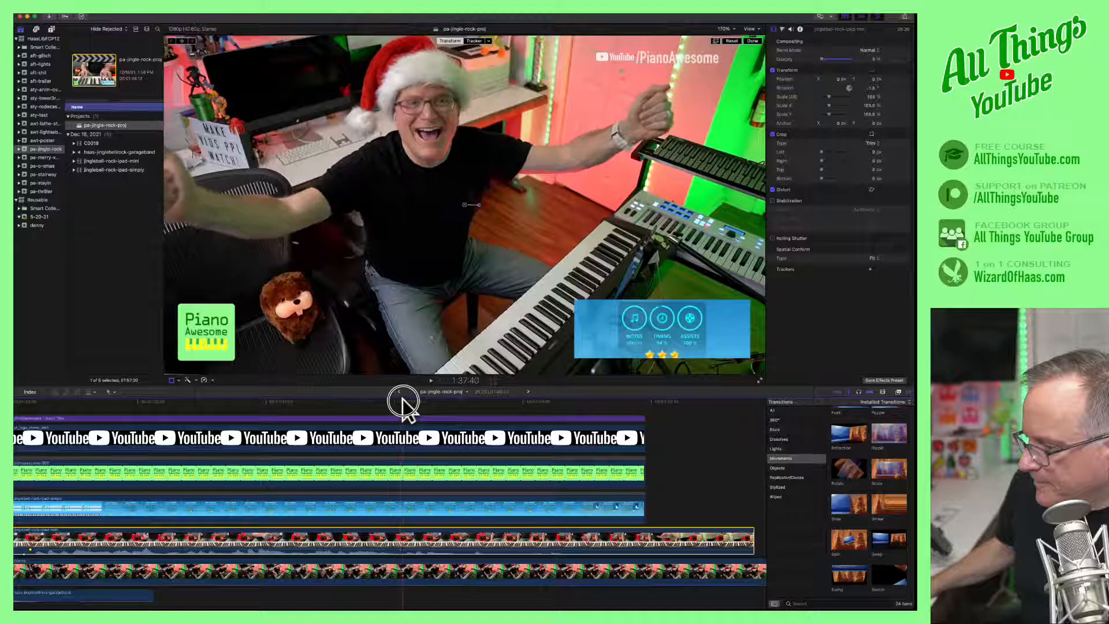
pyautogui.moveTo(425, 599); pyautogui.dragTo(400, 368)
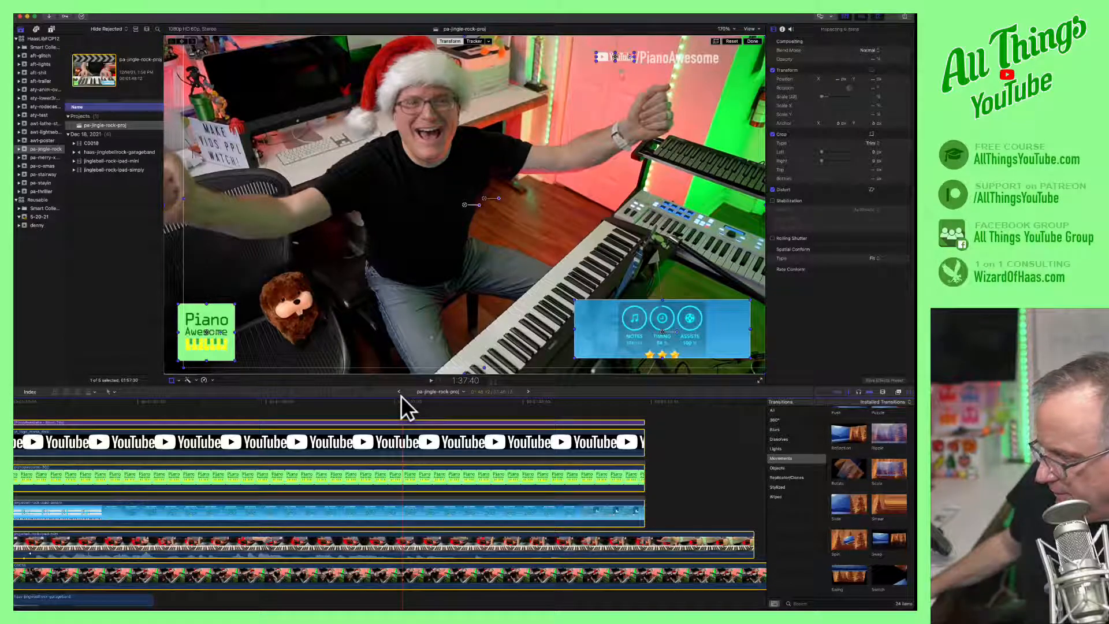
pyautogui.press('super+b')
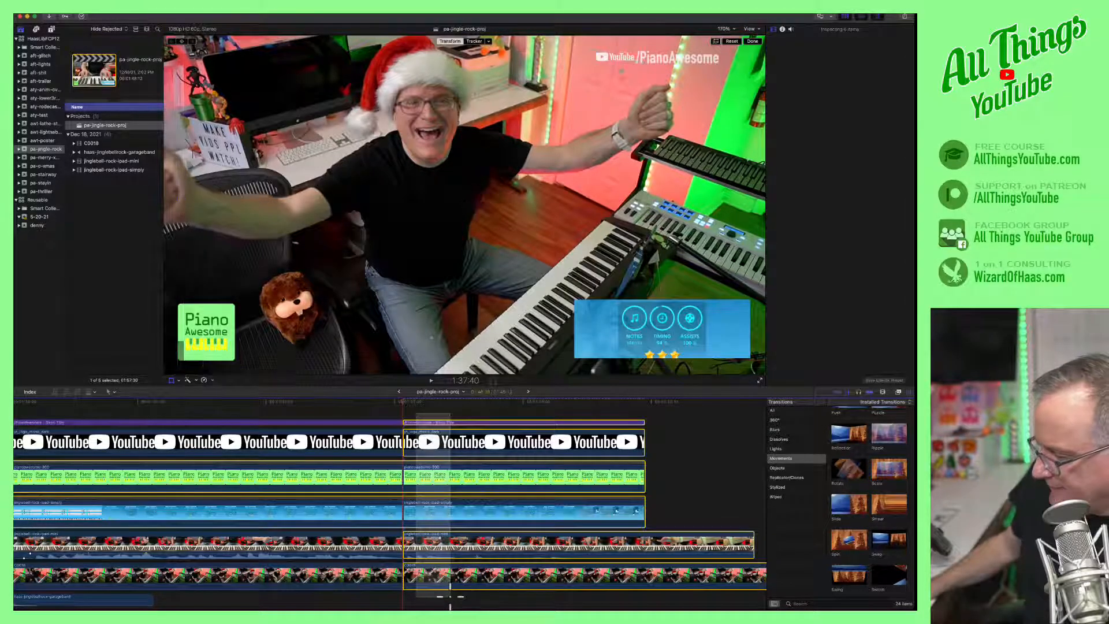
# Delete the Piano Awesome logo, YouTube logo, title and sheet-music segments after the 1:37:40 cut.
pyautogui.press('Delete')
pyautogui.press('super+z')
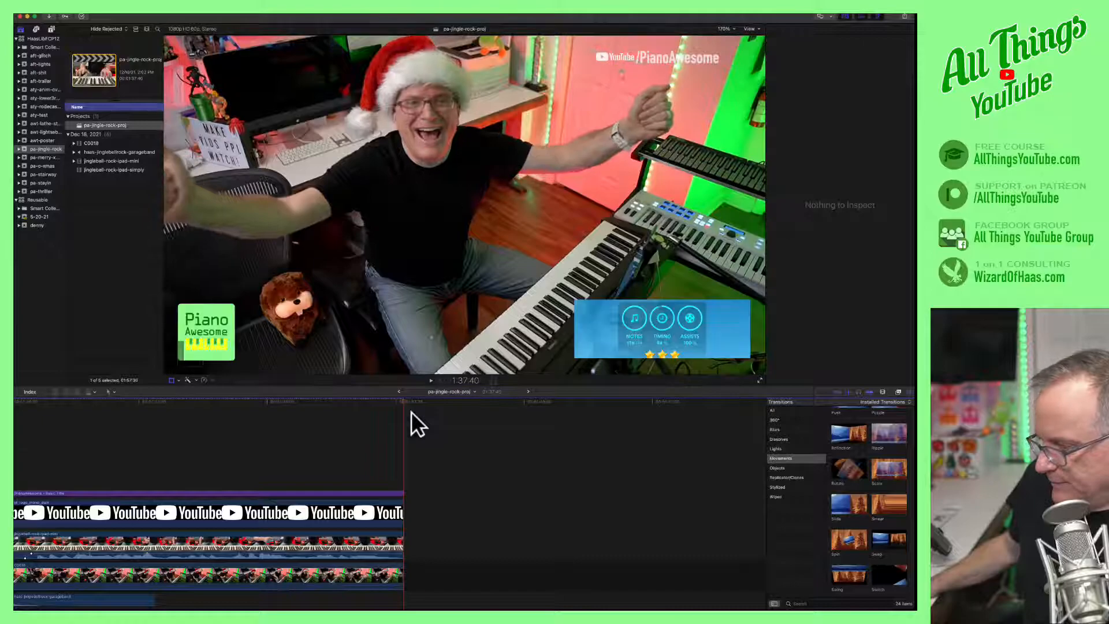
pyautogui.moveTo(450, 411); pyautogui.dragTo(431, 475)
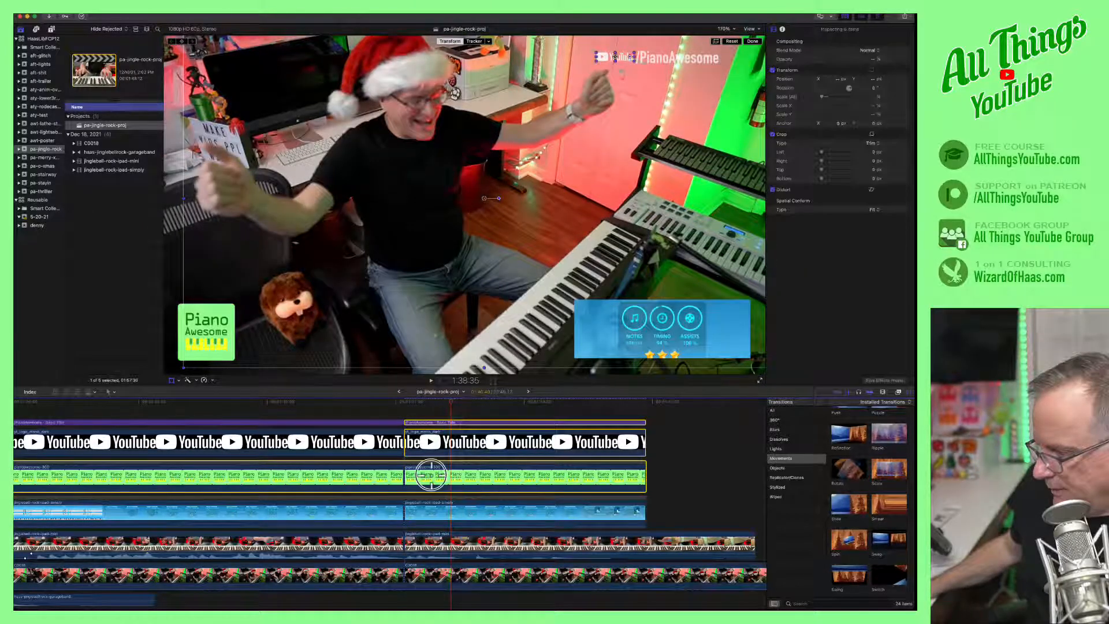
pyautogui.click(430, 473)
pyautogui.press('Delete')
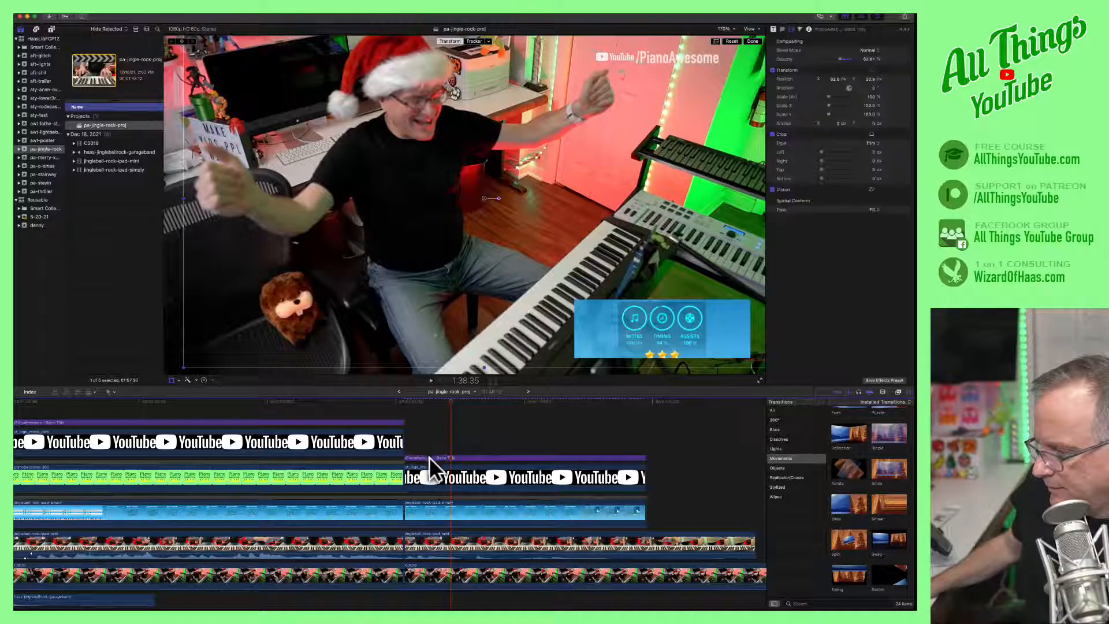
pyautogui.click(428, 477)
pyautogui.press('Delete')
pyautogui.click(428, 512)
pyautogui.press('Delete')
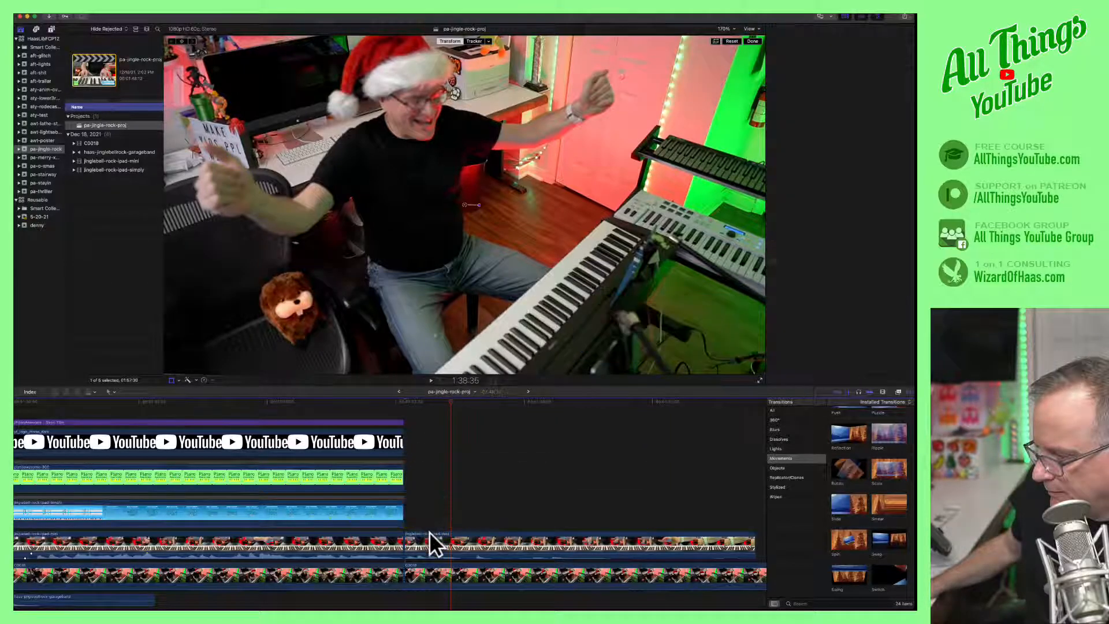
# Delete the iPad-mini and main camera segments after the 1:37:40 cut.
pyautogui.click(429, 534)
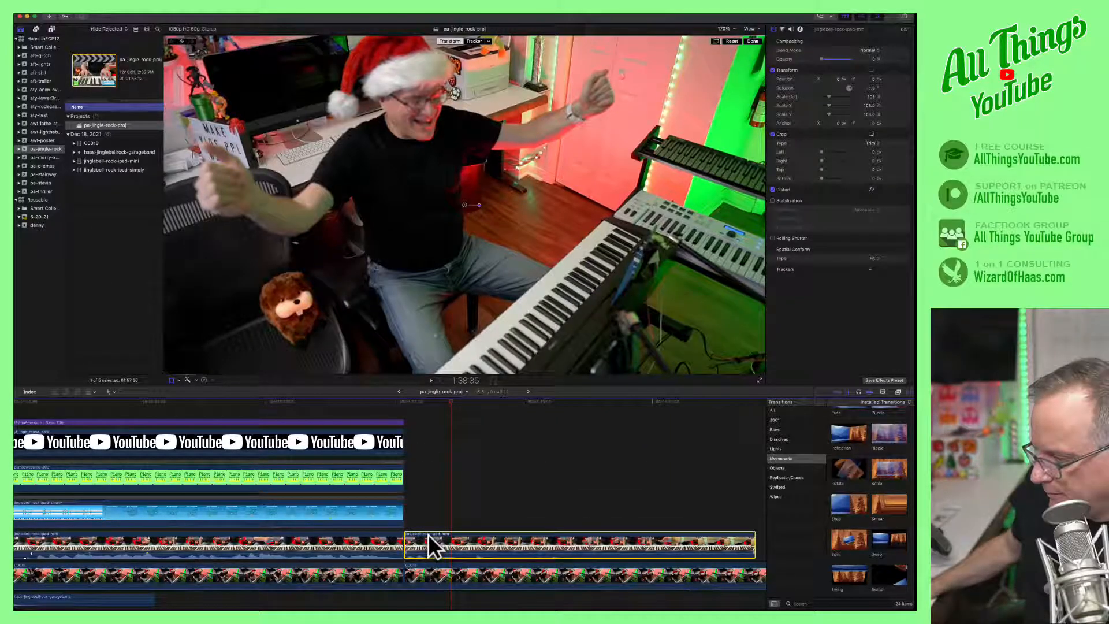
pyautogui.press('Delete')
pyautogui.click(428, 574)
pyautogui.press('Delete')
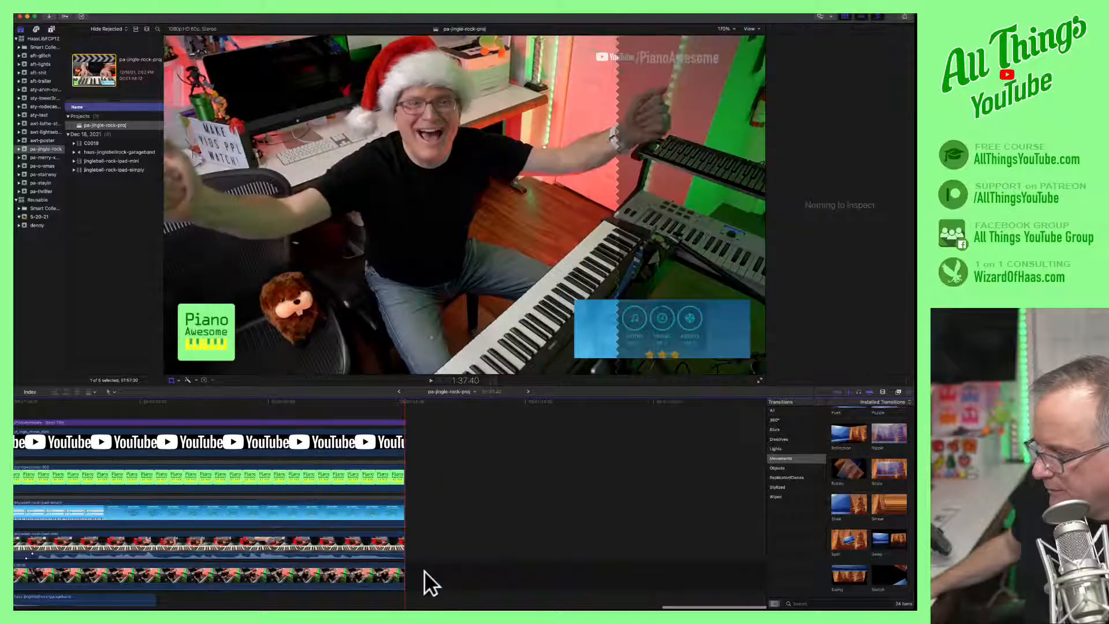
# Extend the end of the iPad-mini clip beyond the ends of the other clips.
pyautogui.click(386, 535)
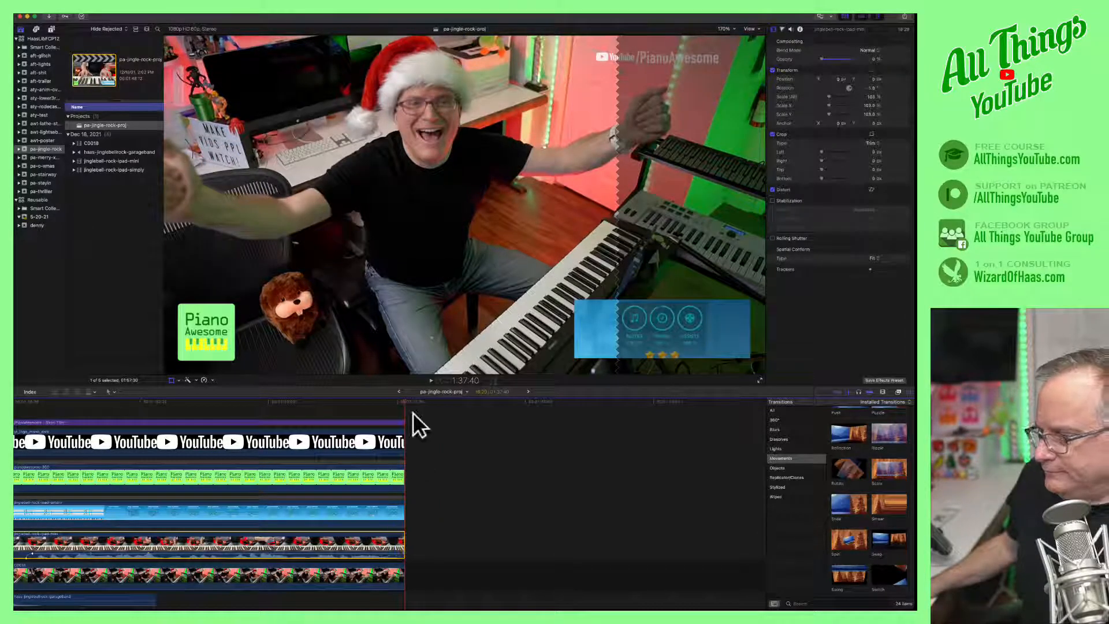
pyautogui.click(365, 400)
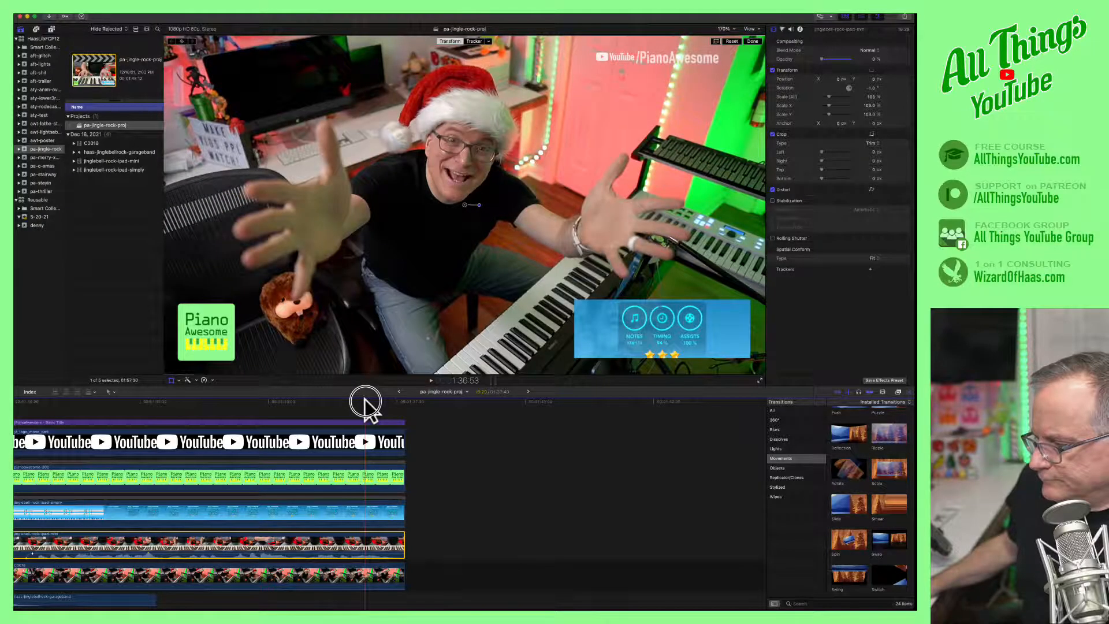
pyautogui.moveTo(404, 544); pyautogui.dragTo(489, 547)
# Detach the audio from the extended iPad-mini clip.
pyautogui.click(404, 400)
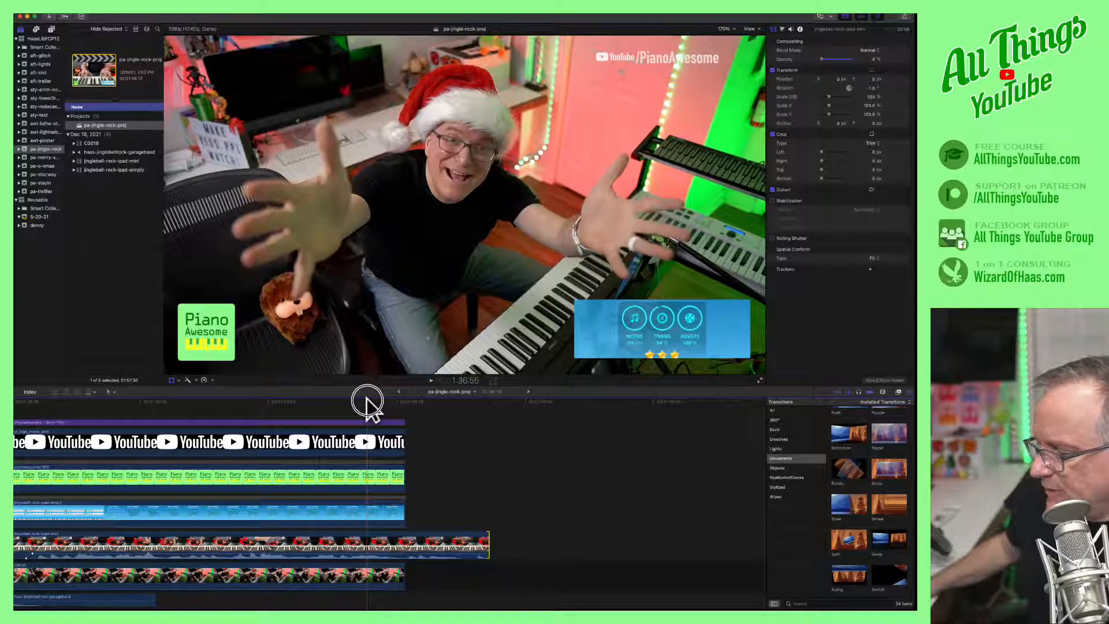
pyautogui.click(363, 536)
pyautogui.hotkey('shift', 't')
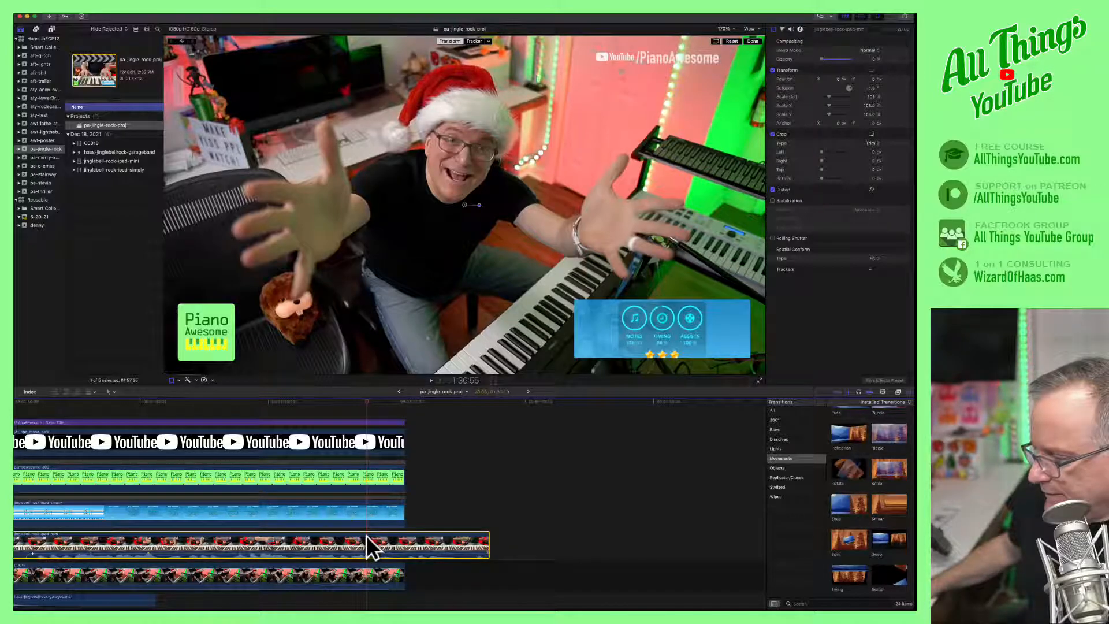
pyautogui.rightClick(366, 535)
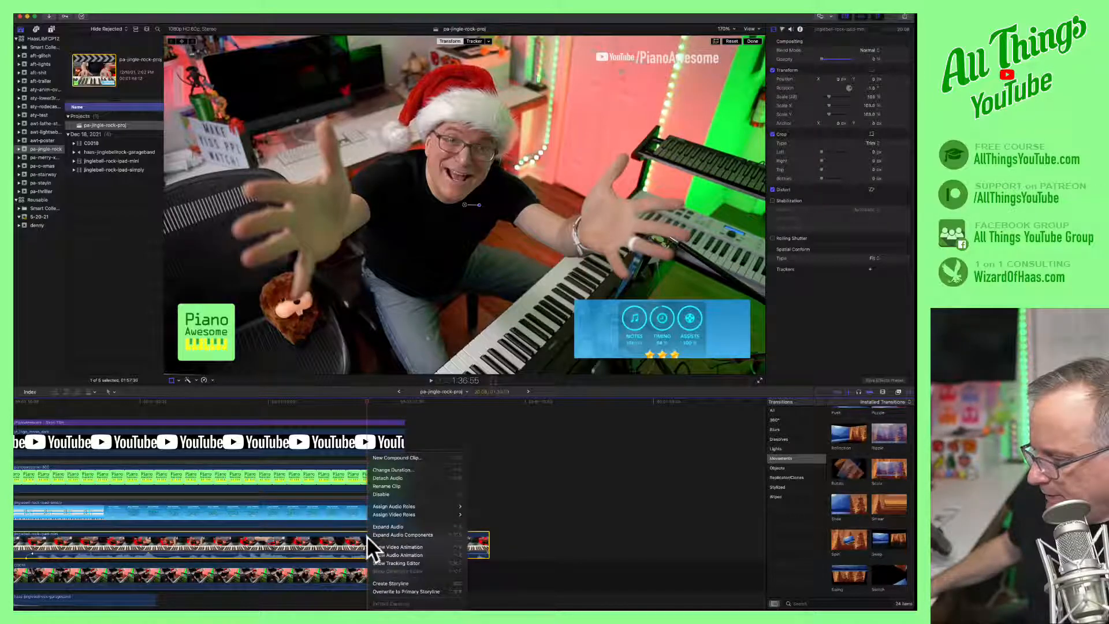
pyautogui.click(379, 477)
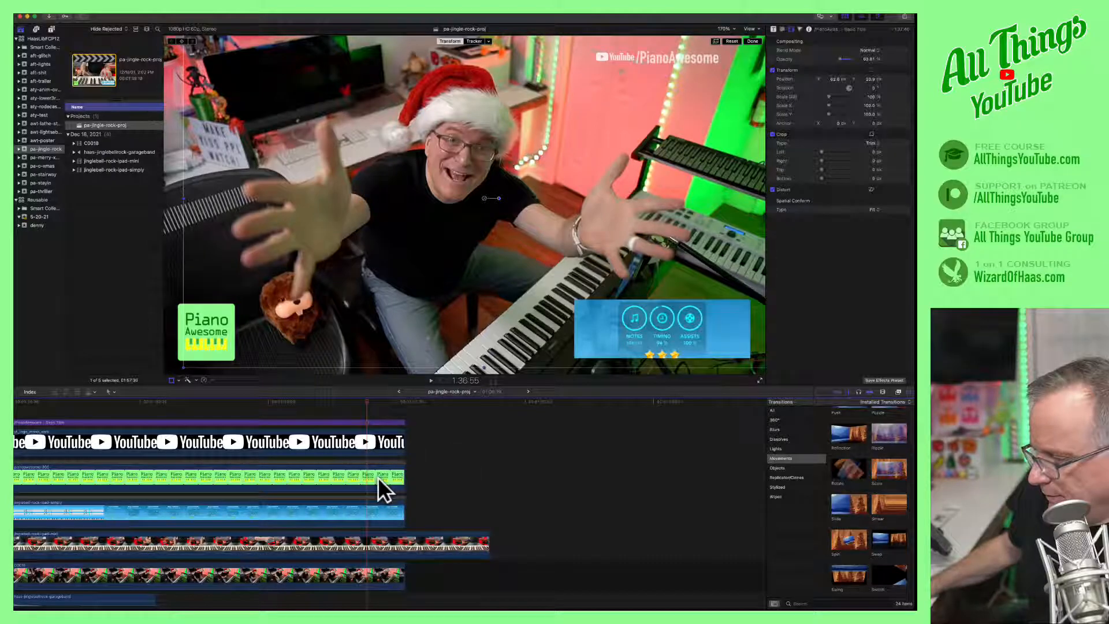
# Split the iPad-mini video at 1:36:55 and delete its portion after the cut, keeping the detached audio.
pyautogui.scroll(-3, 375, 549)
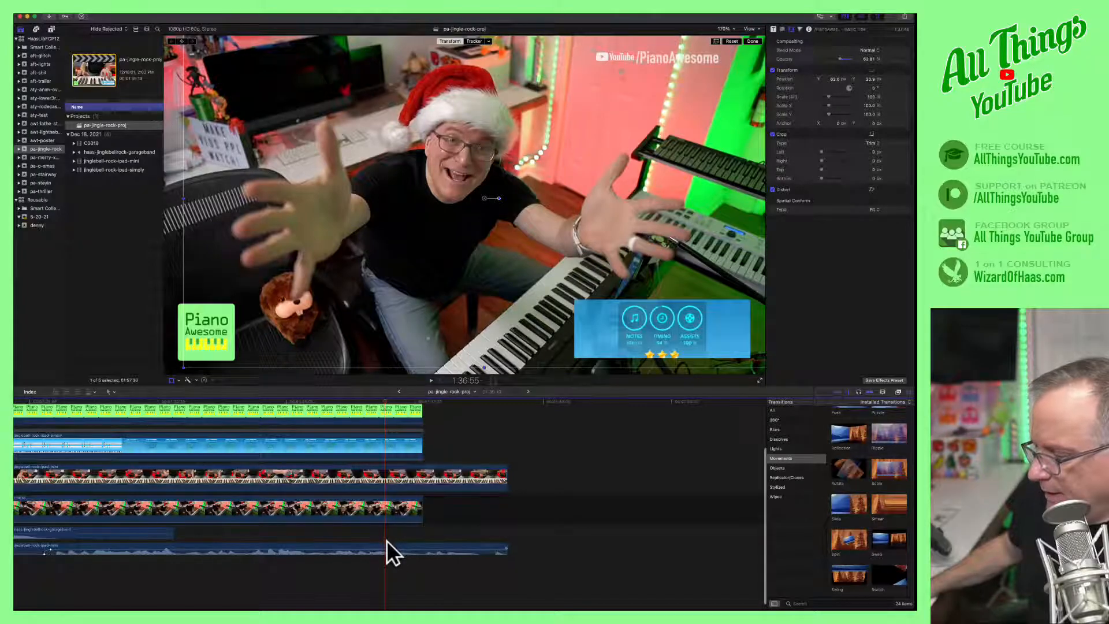
pyautogui.click(383, 474)
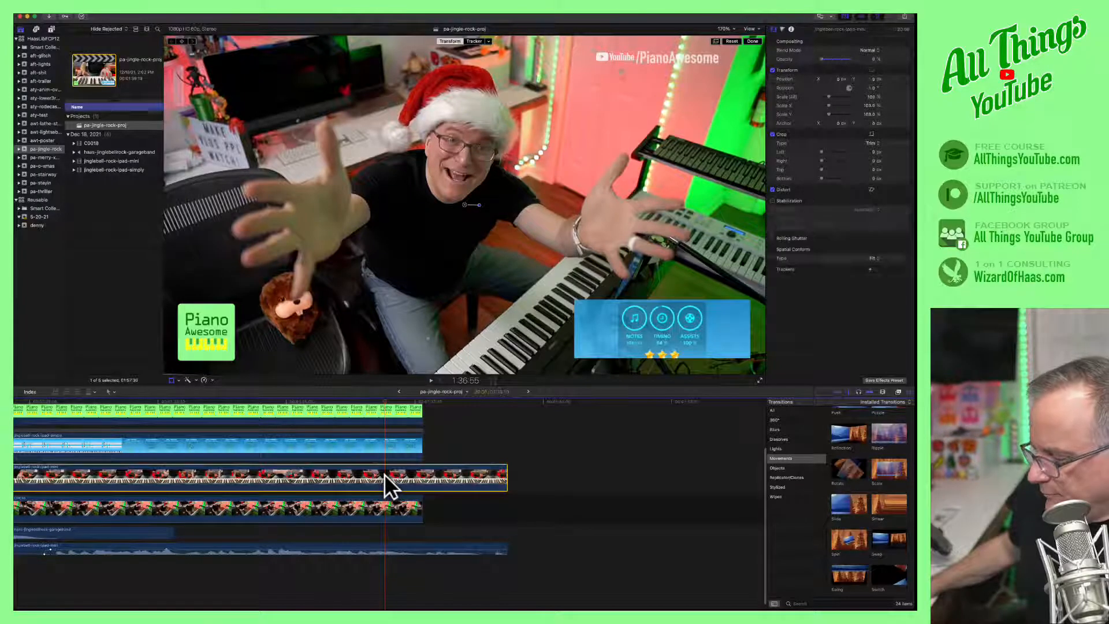
pyautogui.press('super+b')
pyautogui.click(405, 477)
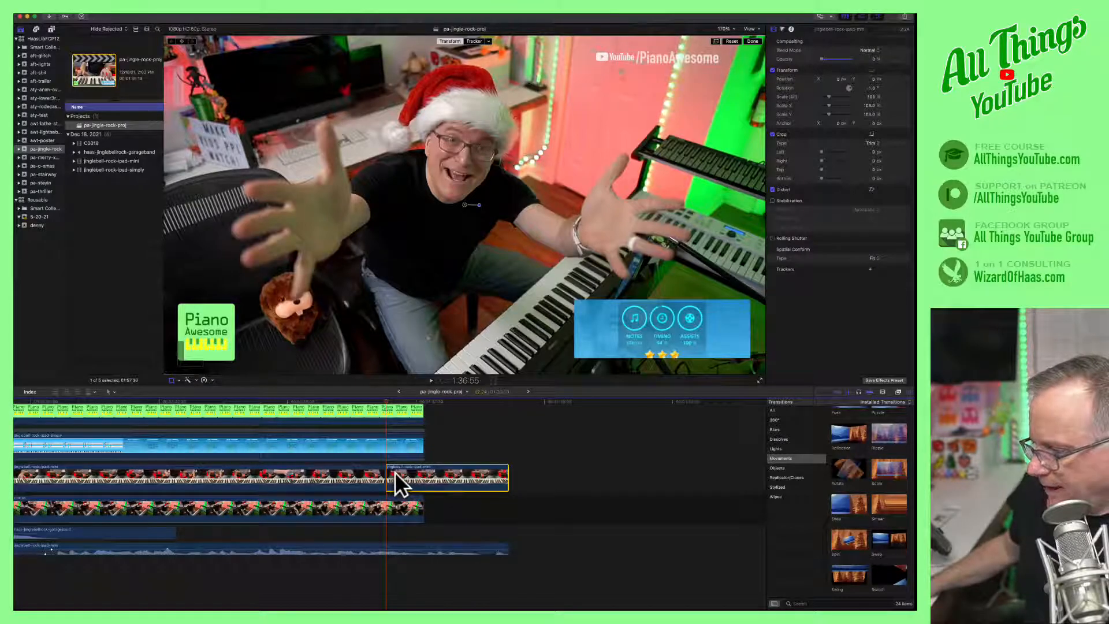
pyautogui.press('Delete')
pyautogui.click(370, 469)
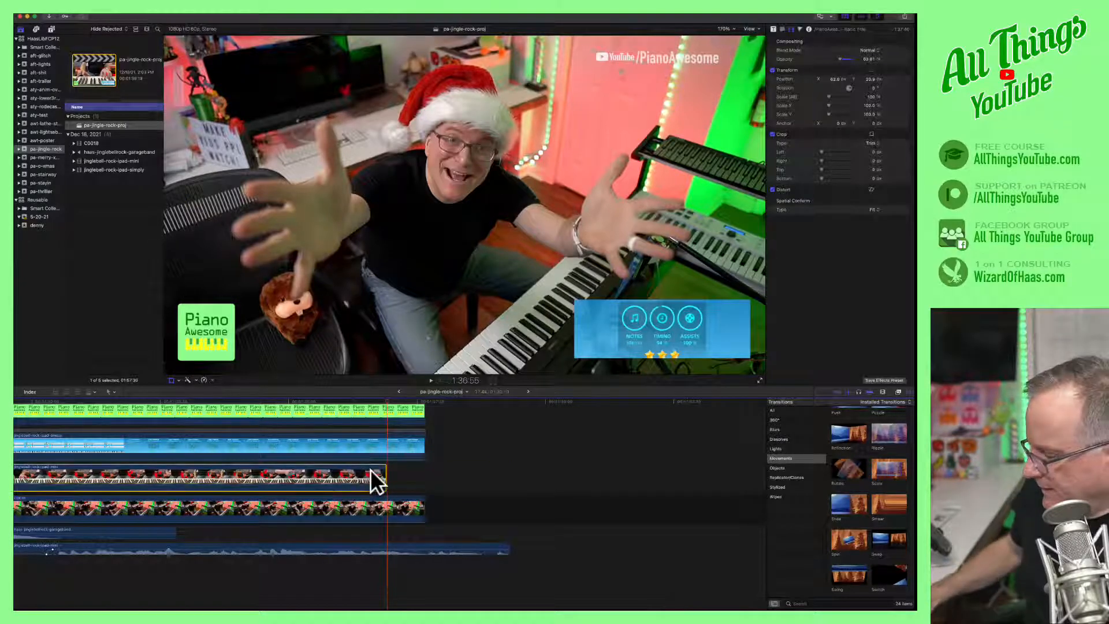
# Try to add a freeze frame at the end of the jingleball-rock-ipad-mini clip.
pyautogui.click(218, 16)
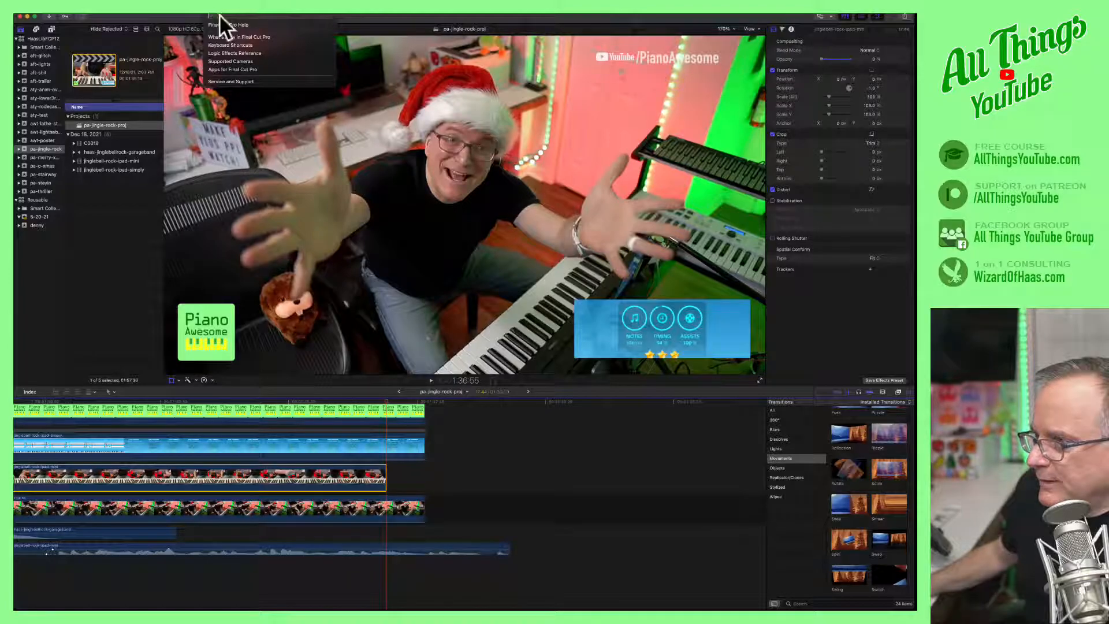
pyautogui.write('fre')
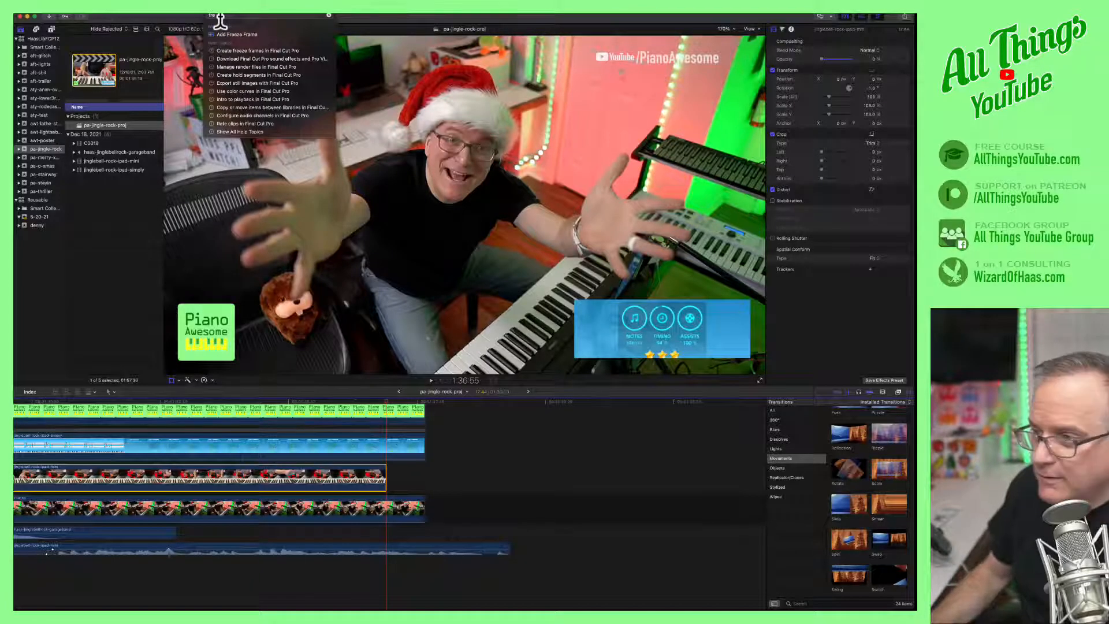
pyautogui.press('Down')
pyautogui.press('Return')
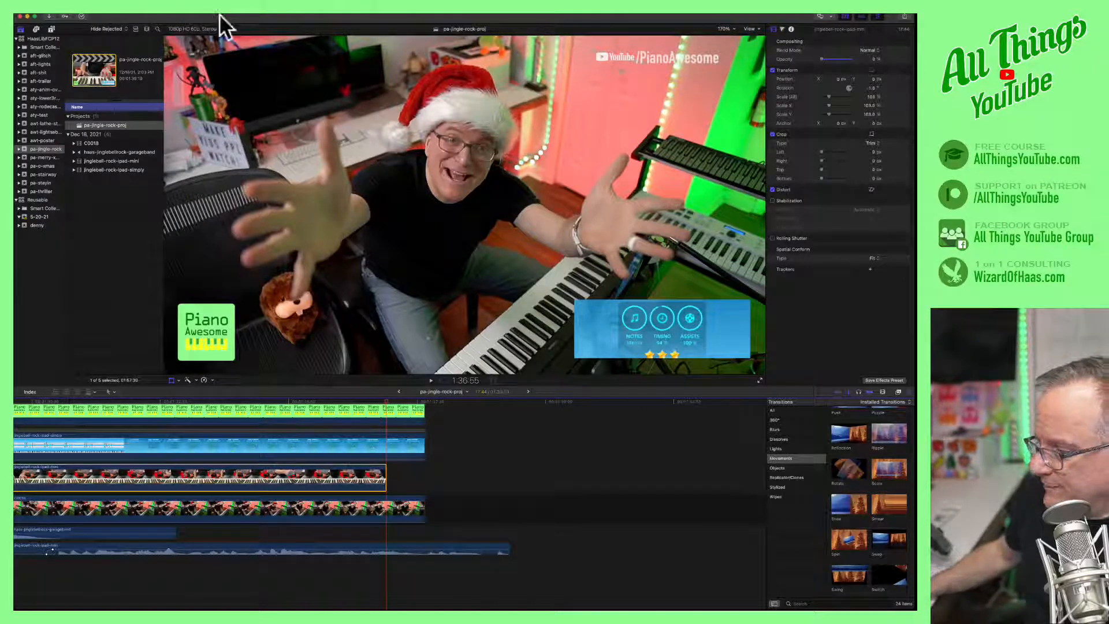
pyautogui.click(210, 16)
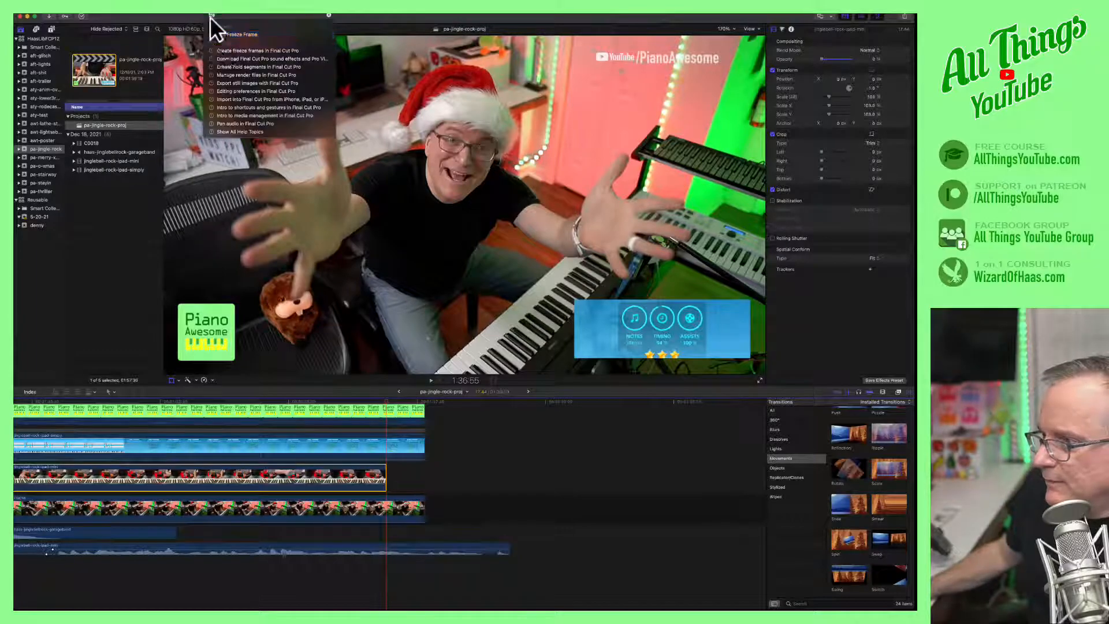
pyautogui.click(217, 33)
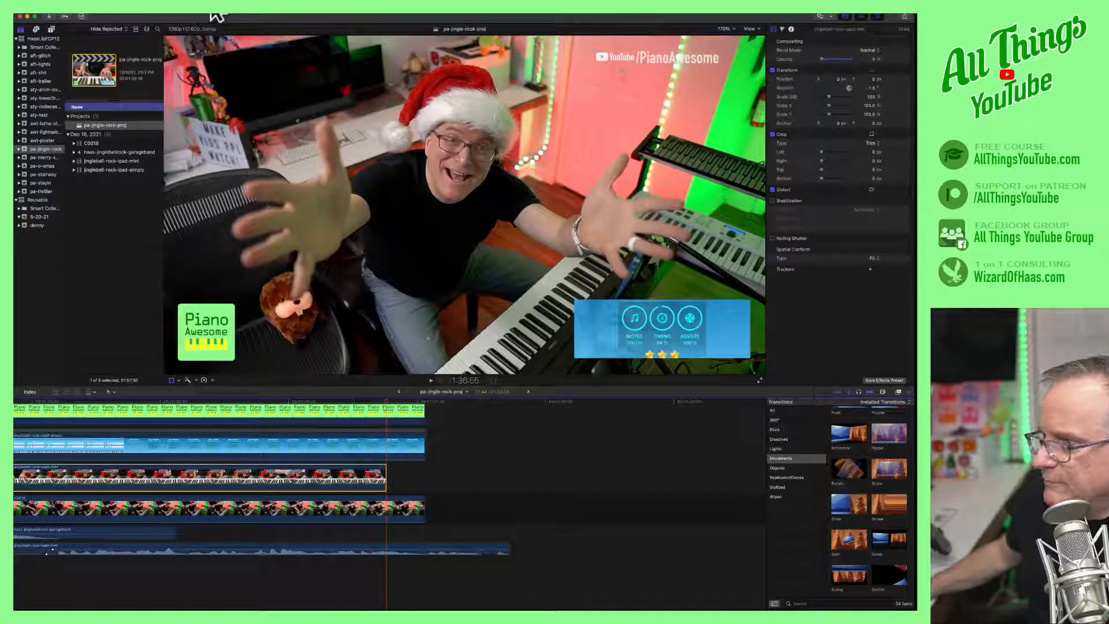
pyautogui.click(216, 15)
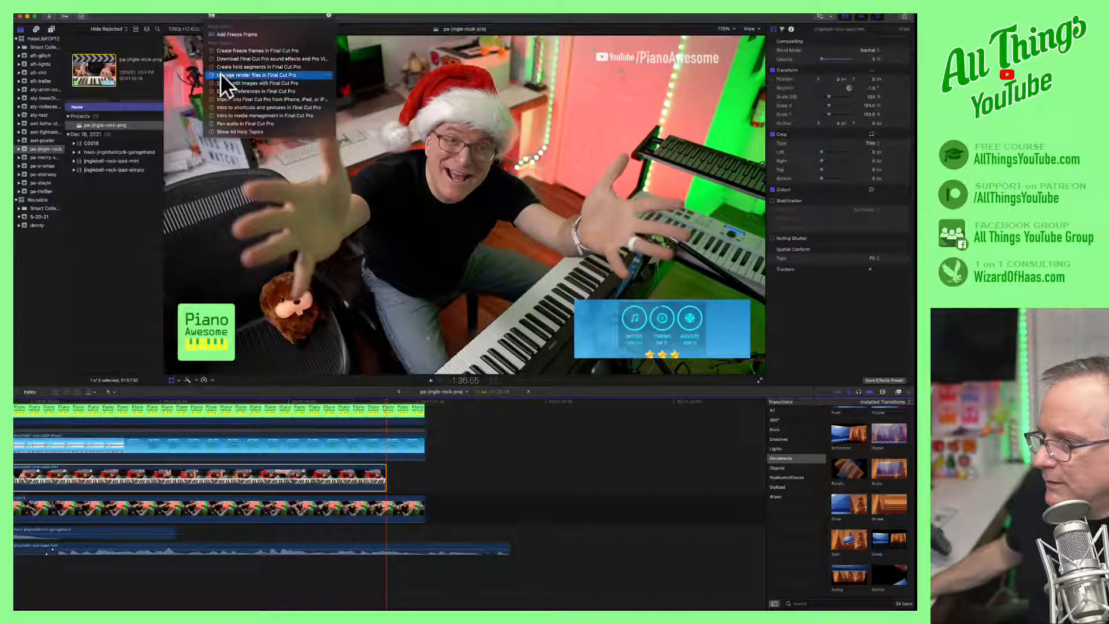
pyautogui.click(217, 33)
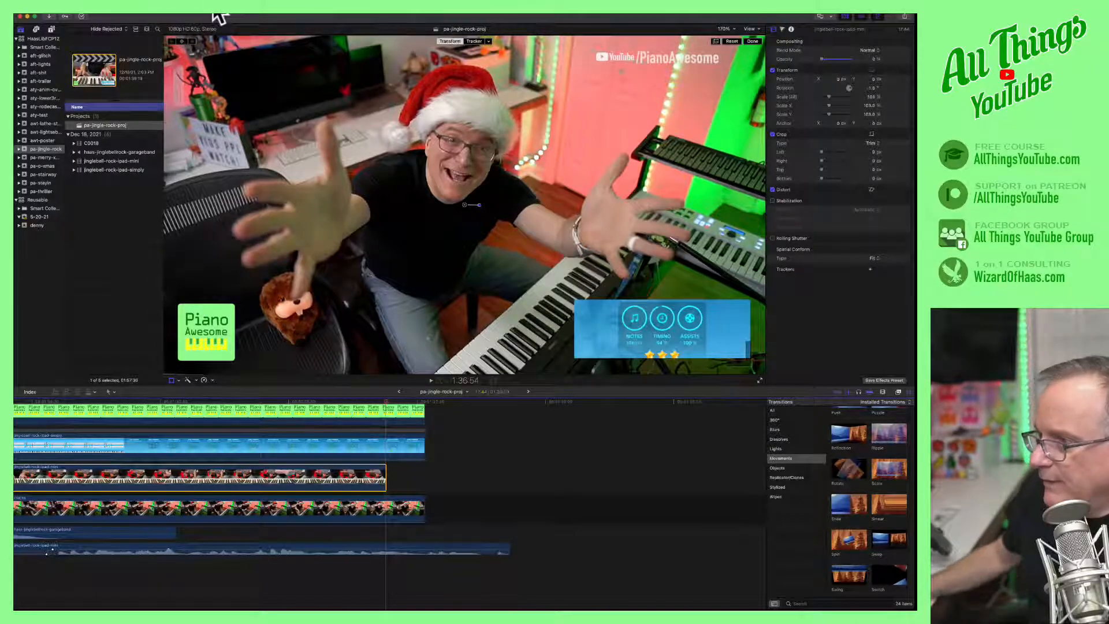
pyautogui.click(217, 16)
pyautogui.click(220, 35)
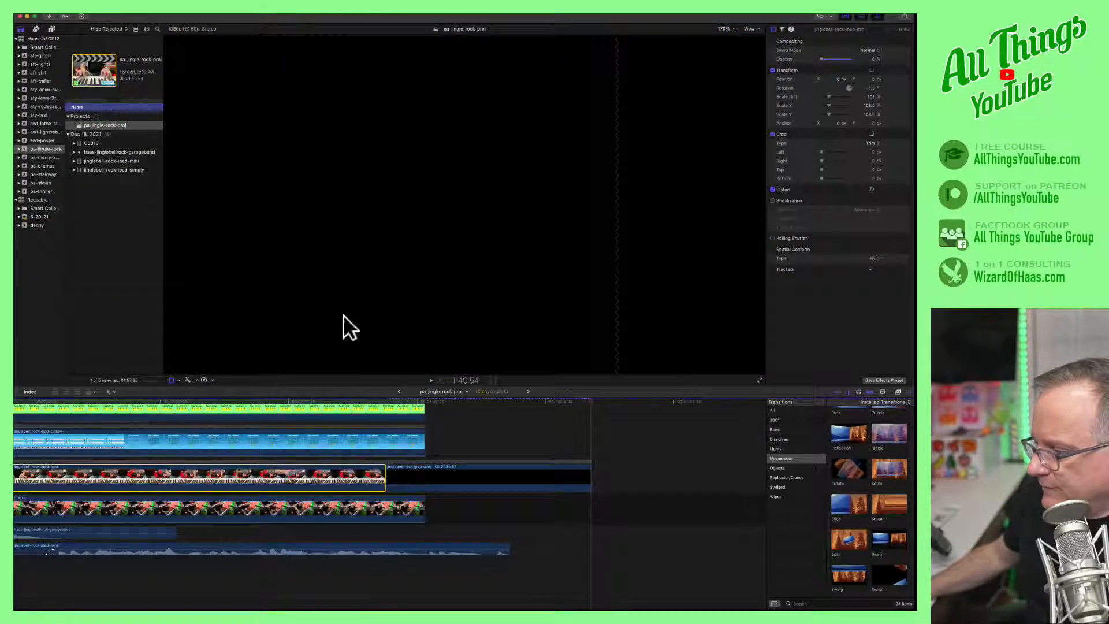
# Delete the freeze frame segment that follows the jingleball-rock-ipad-mini clip.
pyautogui.moveTo(401, 397)
pyautogui.mouseDown()
pyautogui.moveTo(371, 398)
pyautogui.moveTo(415, 403)
pyautogui.mouseUp()
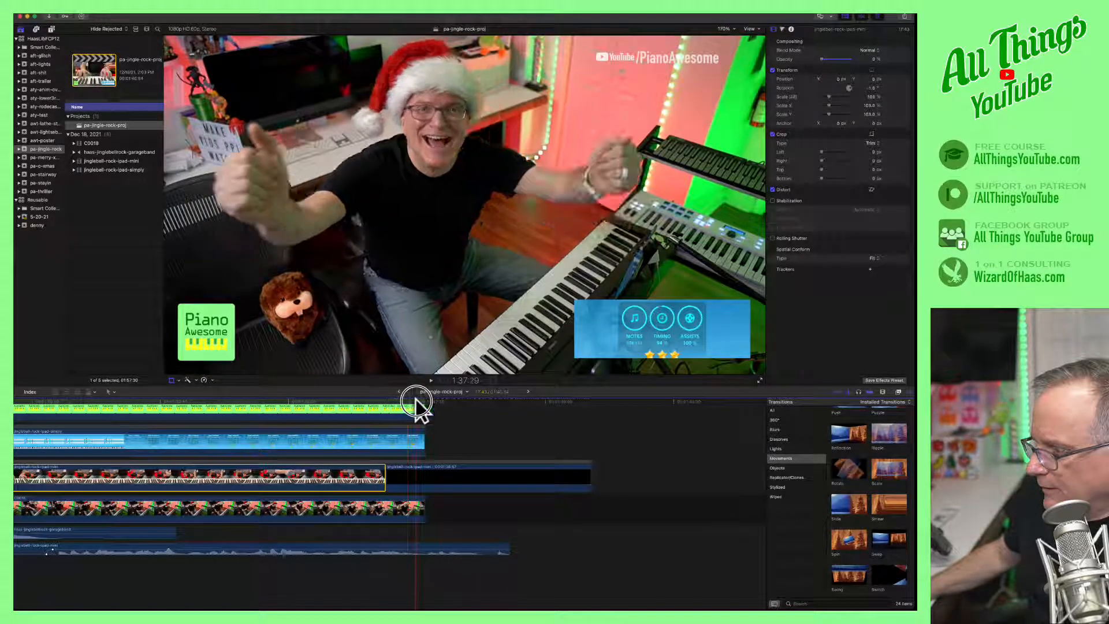
pyautogui.click(410, 479)
pyautogui.press('Delete')
pyautogui.click(378, 473)
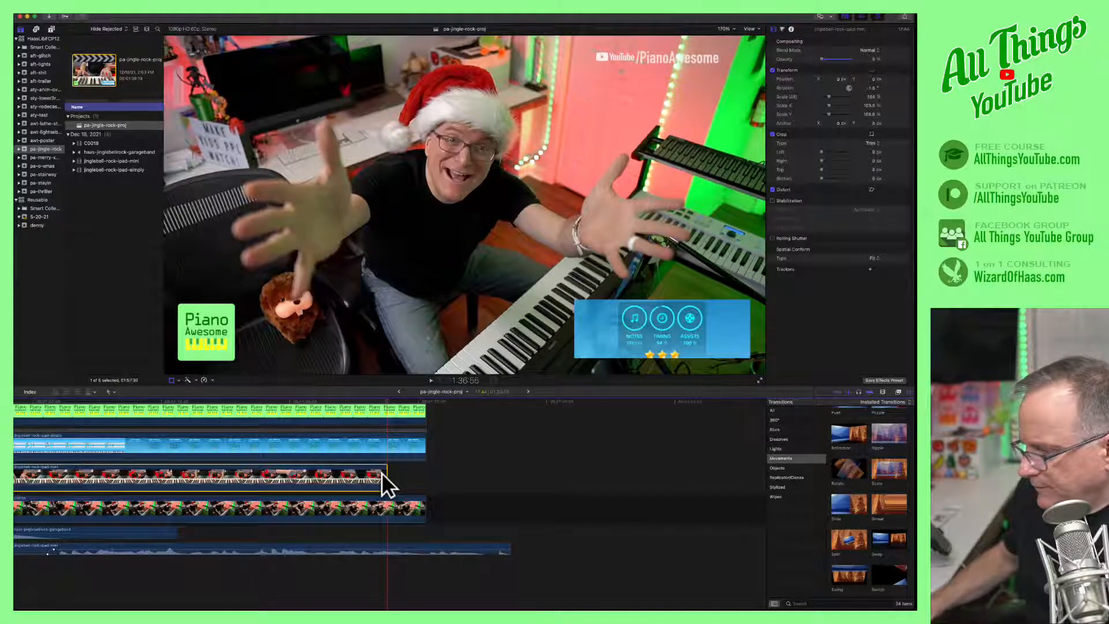
pyautogui.press('Left')
pyautogui.press('Left')
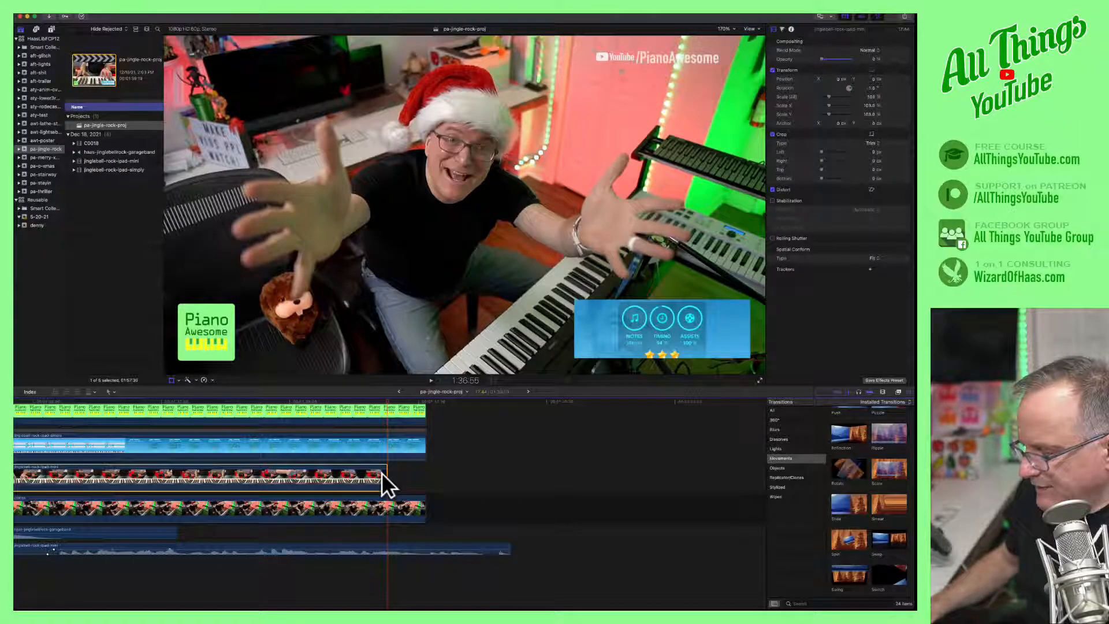
pyautogui.press('super+v')
# Split the main C0018 camera clip at 1:36:55 and delete the part after the cut.
pyautogui.click(387, 504)
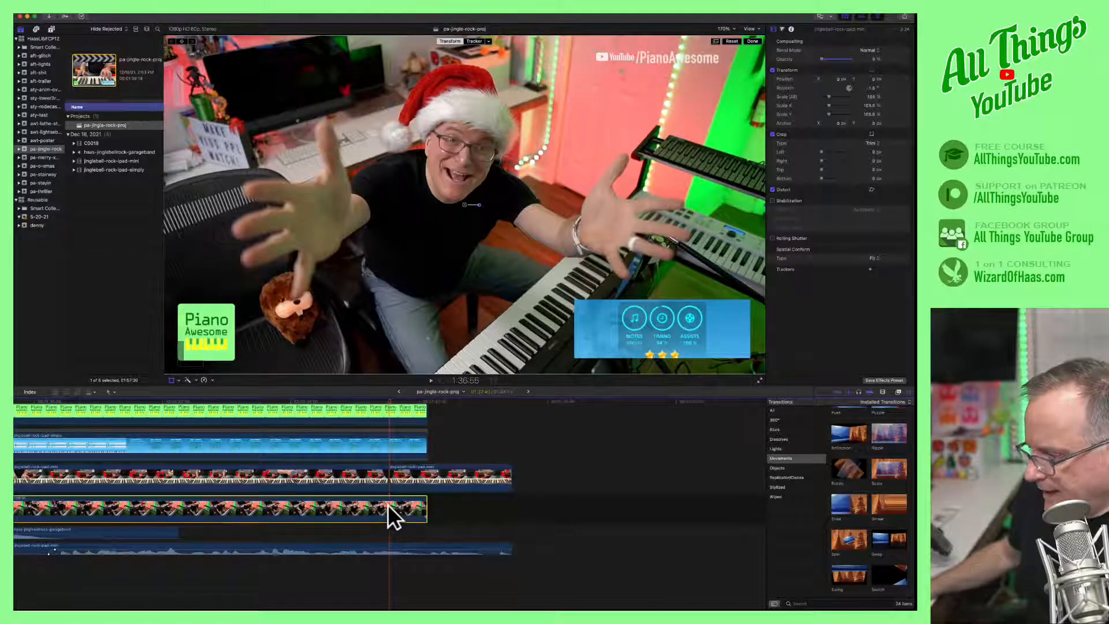
pyautogui.press('super+b')
pyautogui.click(394, 502)
pyautogui.press('BackSpace')
# Add a freeze frame at 1:36:54, on the last frame of the C0018 clip.
pyautogui.press('Left')
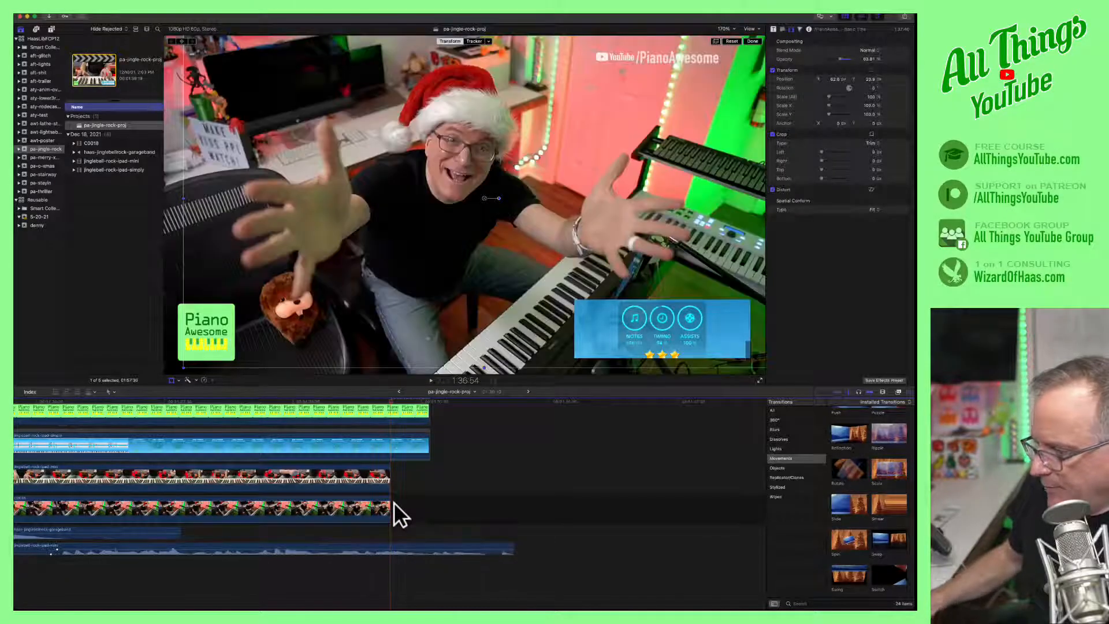
pyautogui.click(376, 501)
pyautogui.click(215, 14)
pyautogui.click(217, 35)
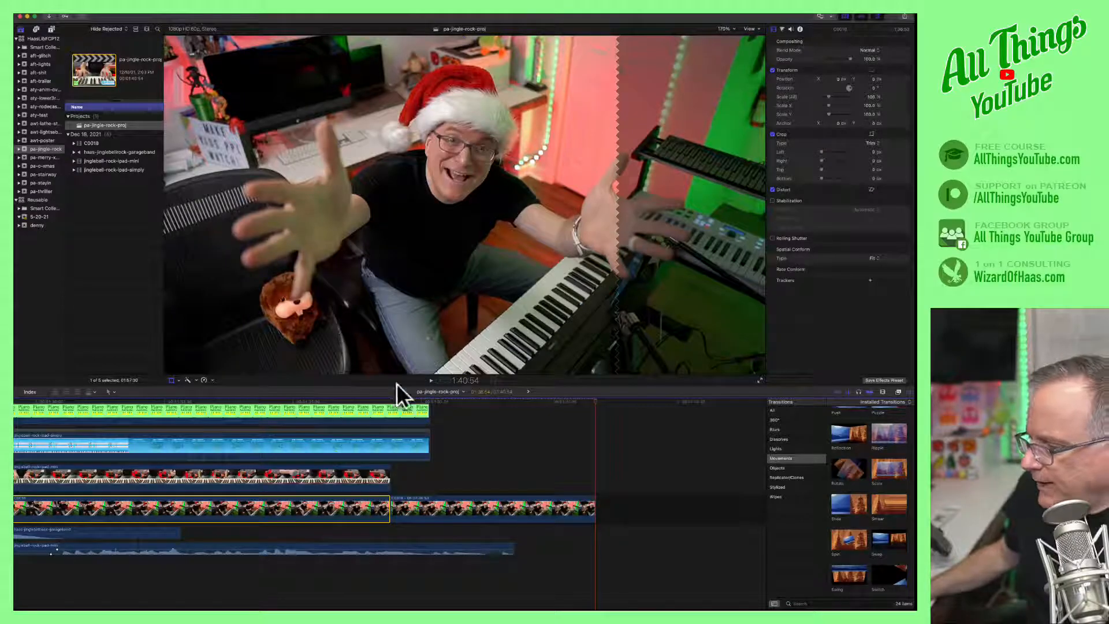
# Play the ending to find where the sound should stop, split the lowest audio clip at 1:38:40 and delete its remainder.
pyautogui.click(392, 402)
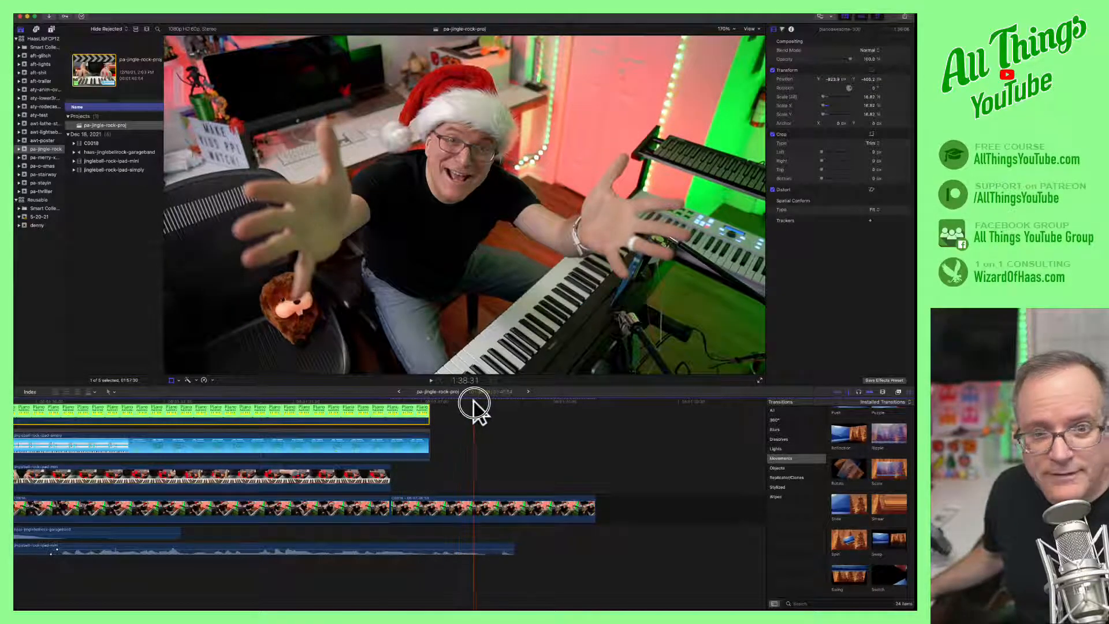
pyautogui.click(428, 378)
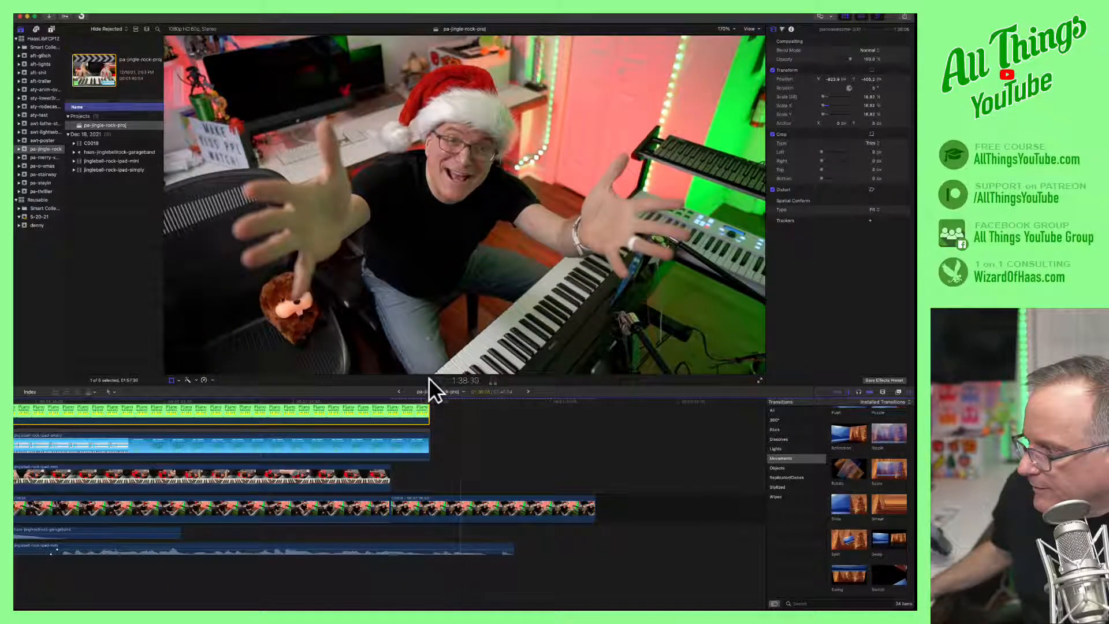
pyautogui.click(487, 401)
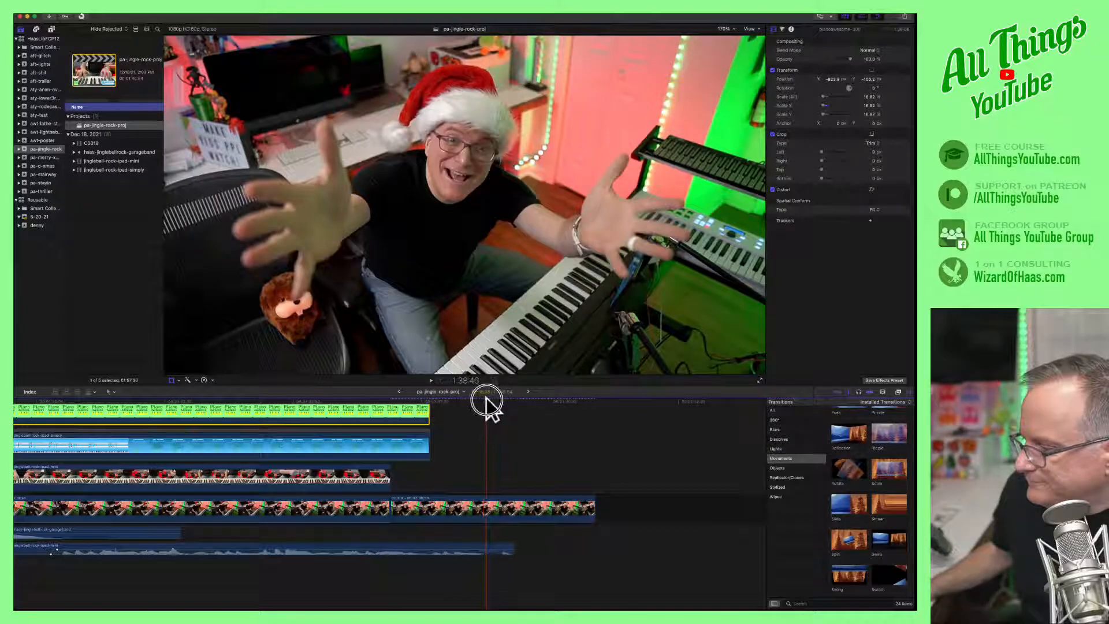
pyautogui.click(487, 544)
pyautogui.press('super+b')
pyautogui.click(494, 532)
pyautogui.press('Delete')
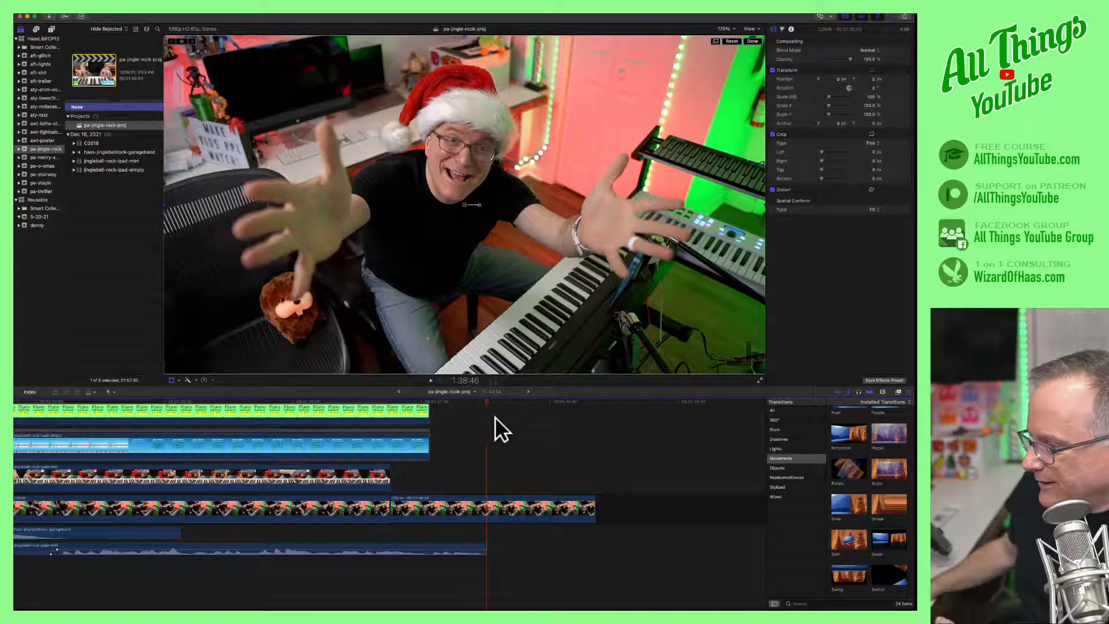
# Split the C0018 freeze frame at the audio's end and delete the part after the cut.
pyautogui.click(493, 501)
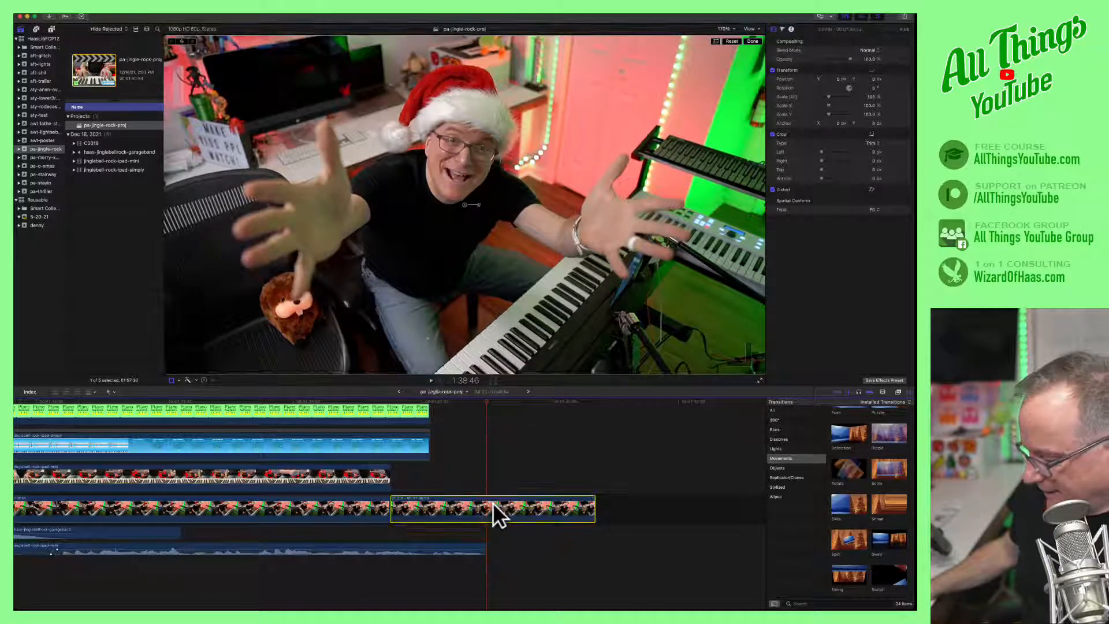
pyautogui.press('cmd+b')
pyautogui.click(495, 507)
pyautogui.press('Delete')
# Extend the Piano Awesome logo, the YouTube logo and the channel title to the end of the freeze frame.
pyautogui.click(423, 444)
pyautogui.moveTo(425, 407); pyautogui.dragTo(486, 407)
pyautogui.scroll(3, 469, 411)
pyautogui.moveTo(428, 435); pyautogui.dragTo(486, 421)
pyautogui.click(430, 422)
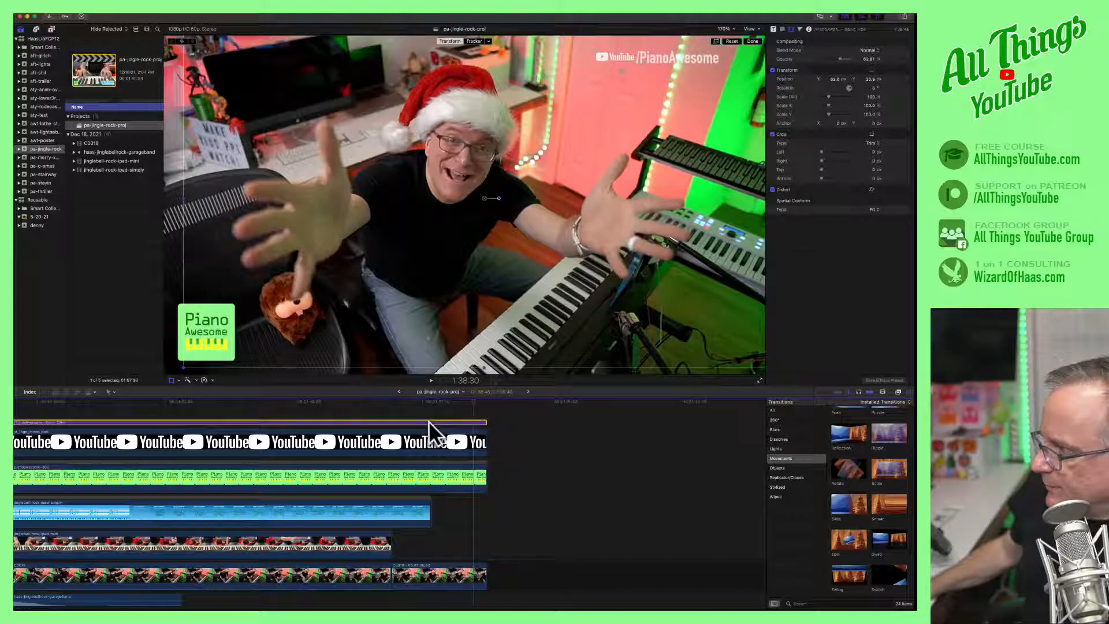
pyautogui.click(420, 435)
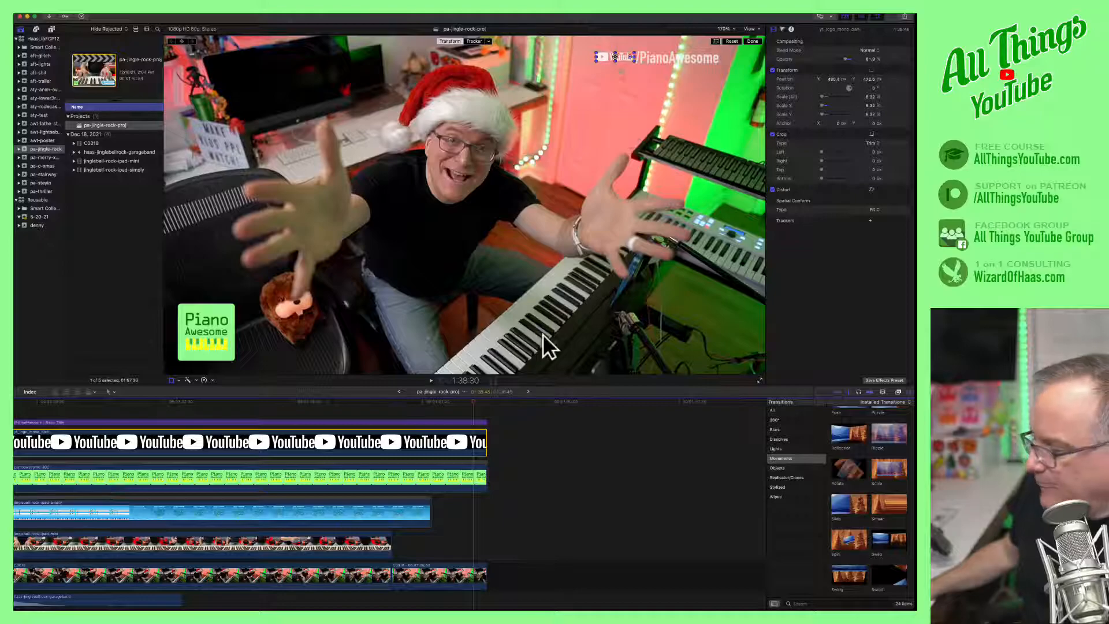
pyautogui.click(528, 446)
# Split the jingleball-rock-ipad-simply overlay at 1:31:58, before the score display appears, and select its second part.
pyautogui.moveTo(528, 401); pyautogui.dragTo(209, 403)
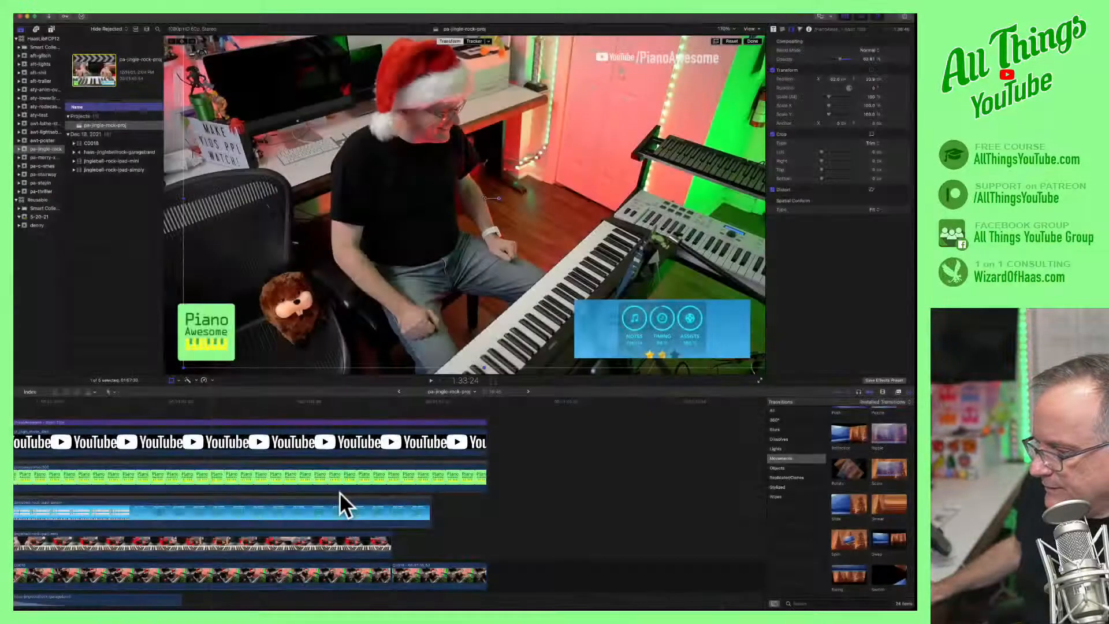
pyautogui.moveTo(209, 399); pyautogui.dragTo(137, 407)
pyautogui.click(136, 503)
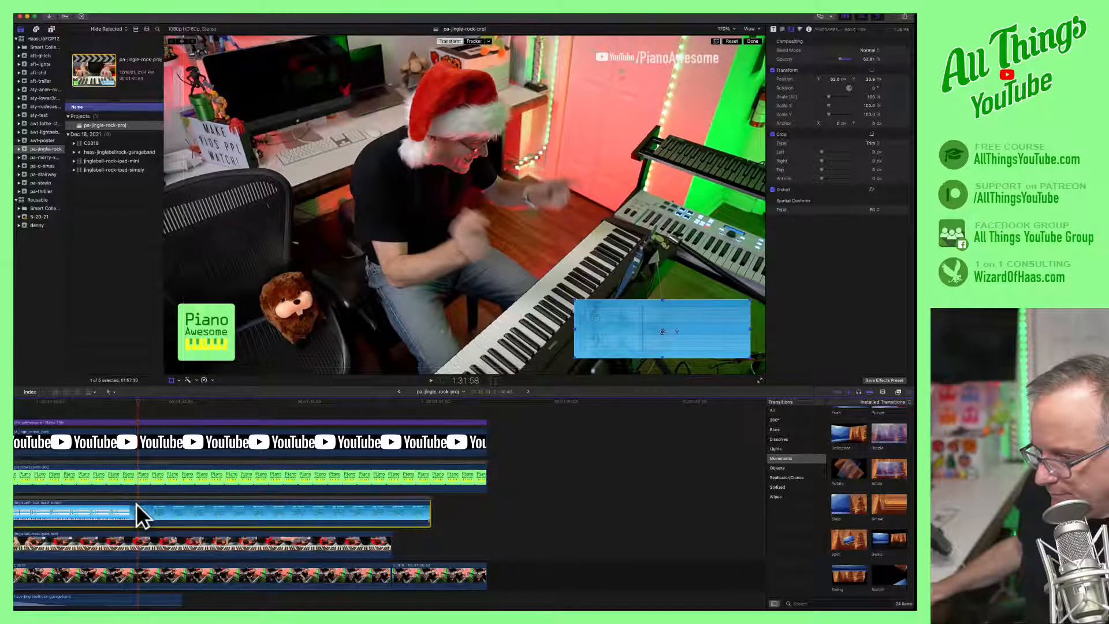
pyautogui.press('super+b')
pyautogui.click(146, 503)
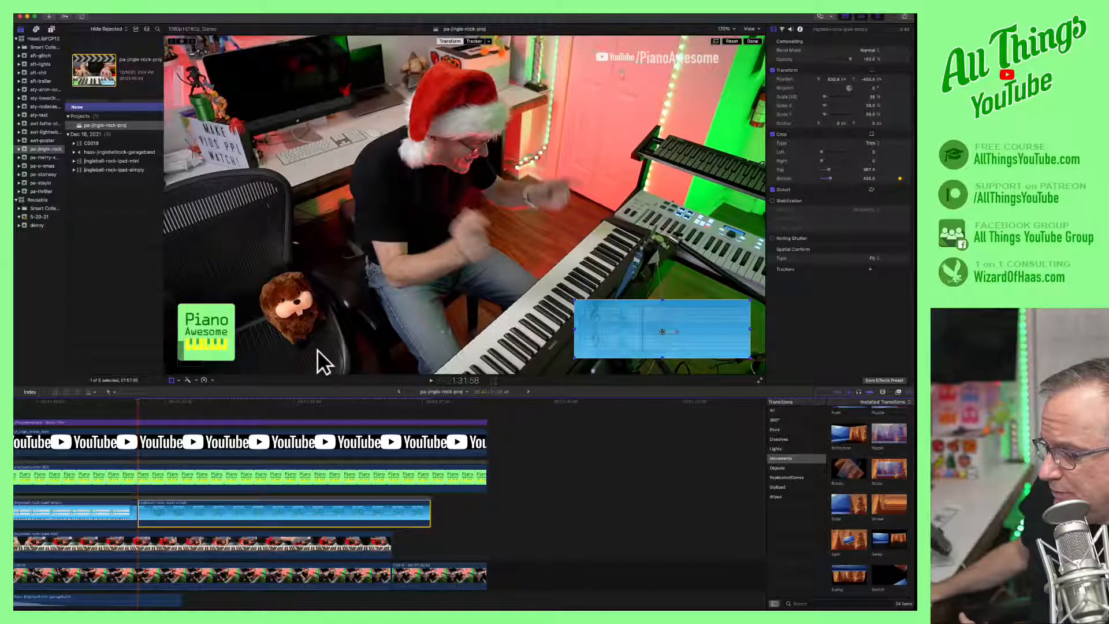
# Reduce the bottom crop of the overlay's second part to about 371 px to reveal the full stars, and play the section back.
pyautogui.moveTo(137, 401); pyautogui.dragTo(161, 402)
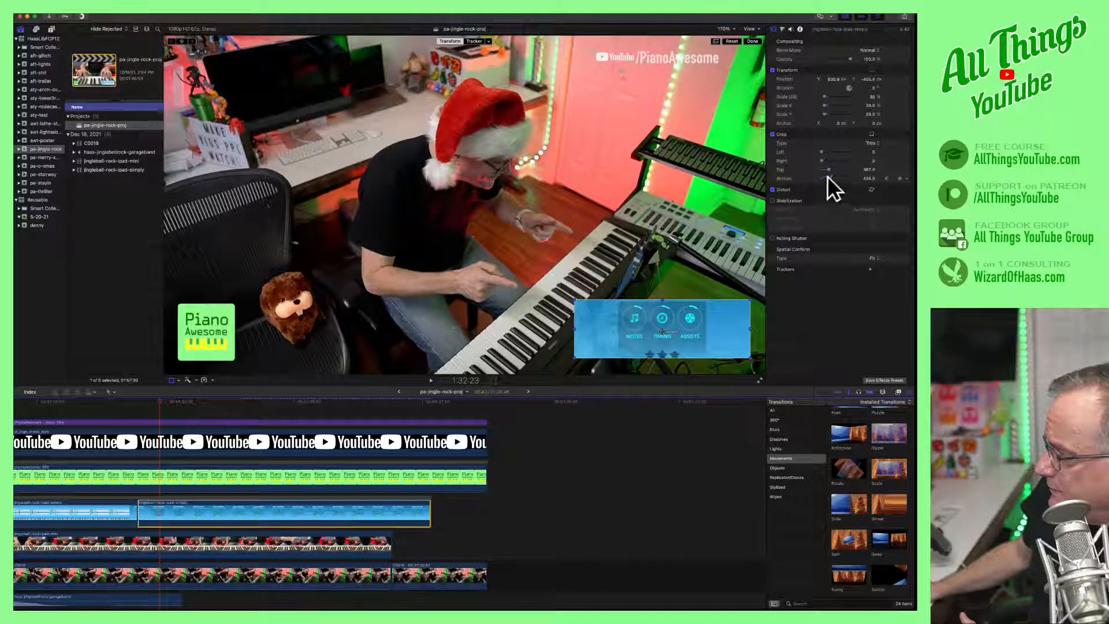
pyautogui.moveTo(826, 178); pyautogui.dragTo(822, 179)
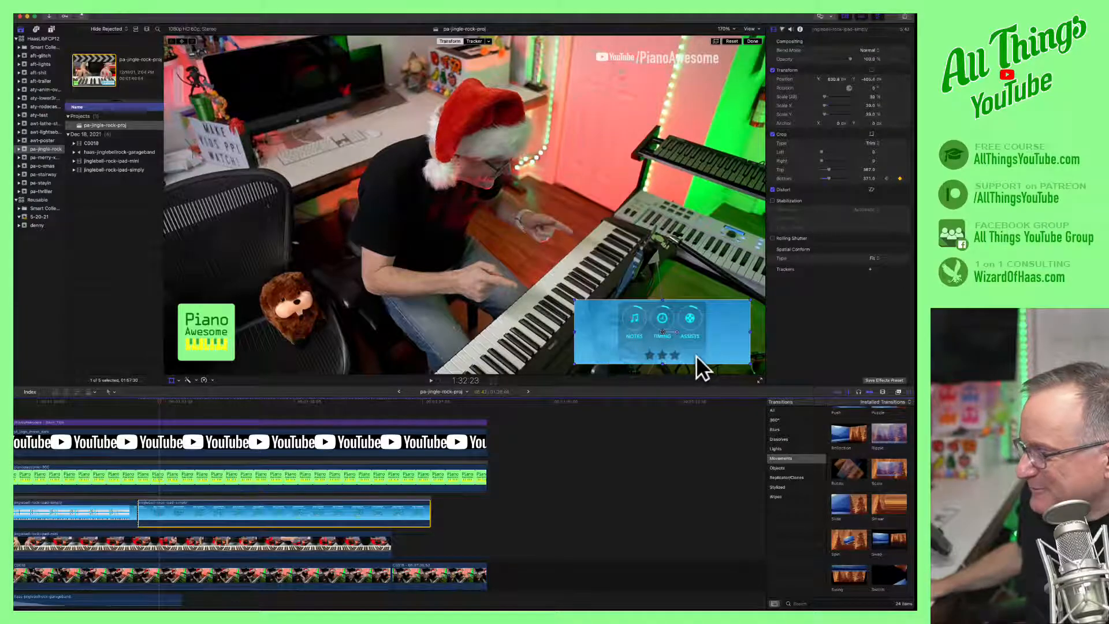
pyautogui.click(105, 401)
pyautogui.click(428, 376)
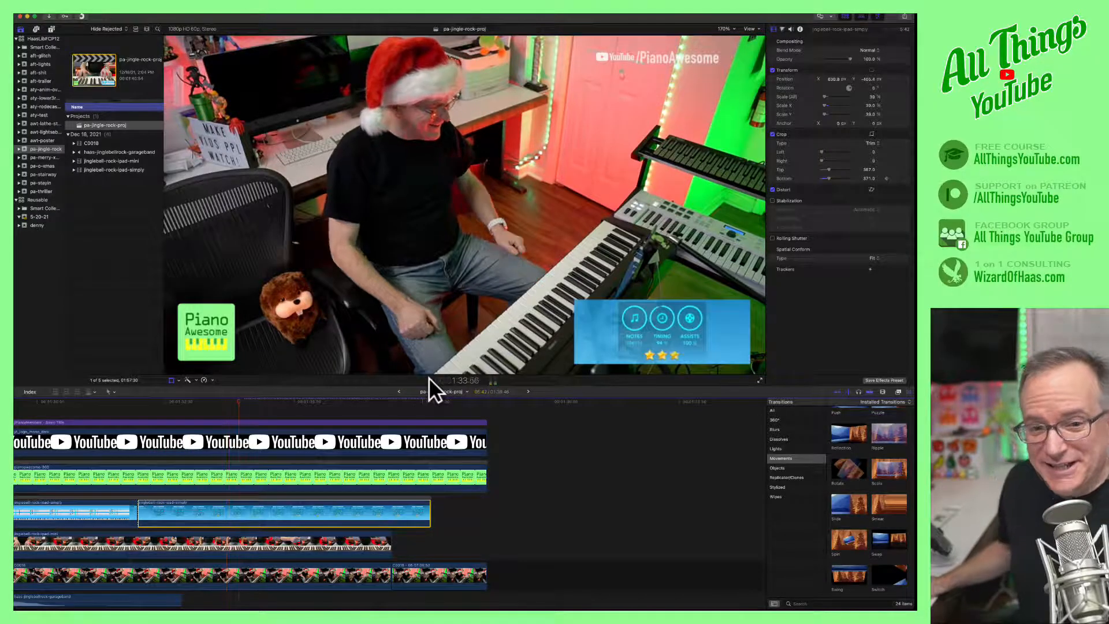
pyautogui.click(148, 402)
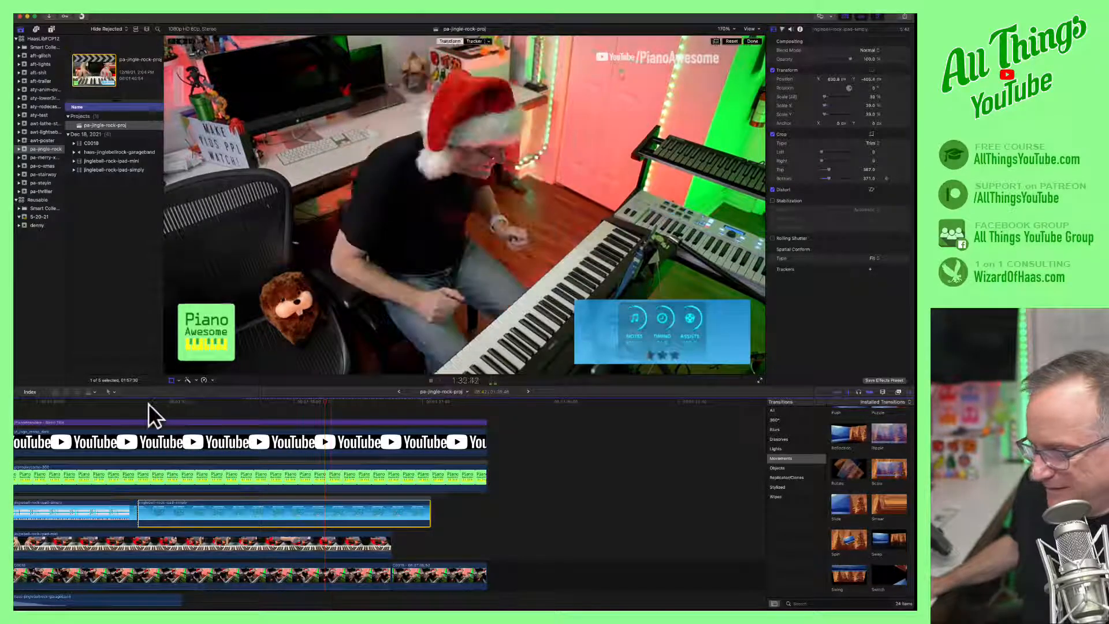
pyautogui.click(105, 400)
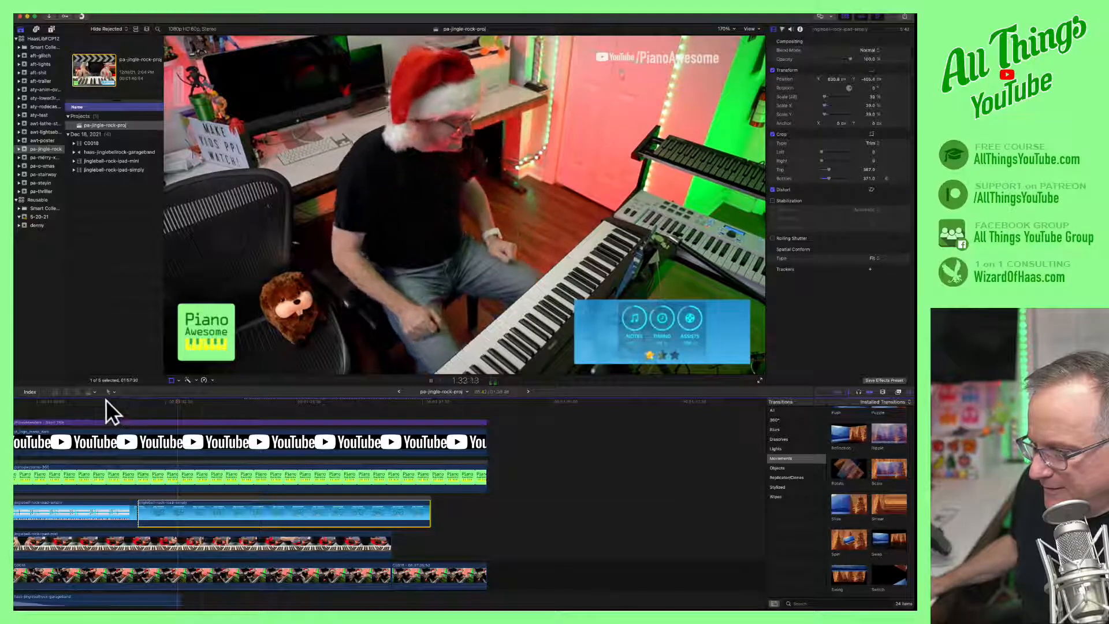
pyautogui.click(429, 378)
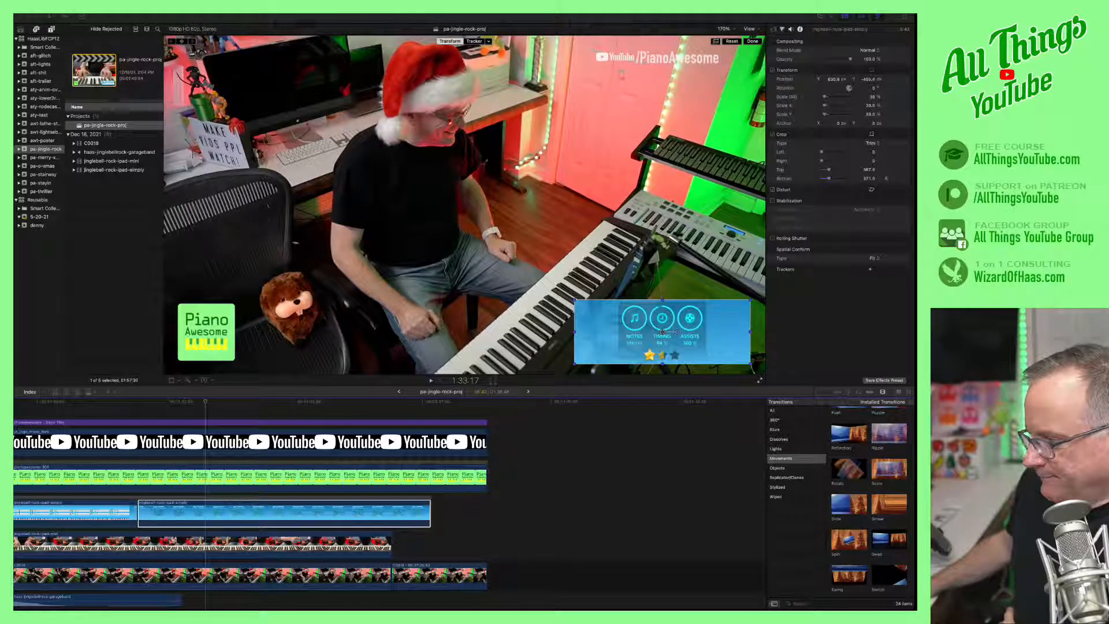
# Review the whole edit by scrubbing from the ending back towards the start of the song.
pyautogui.hscroll(-10, 390, 503)
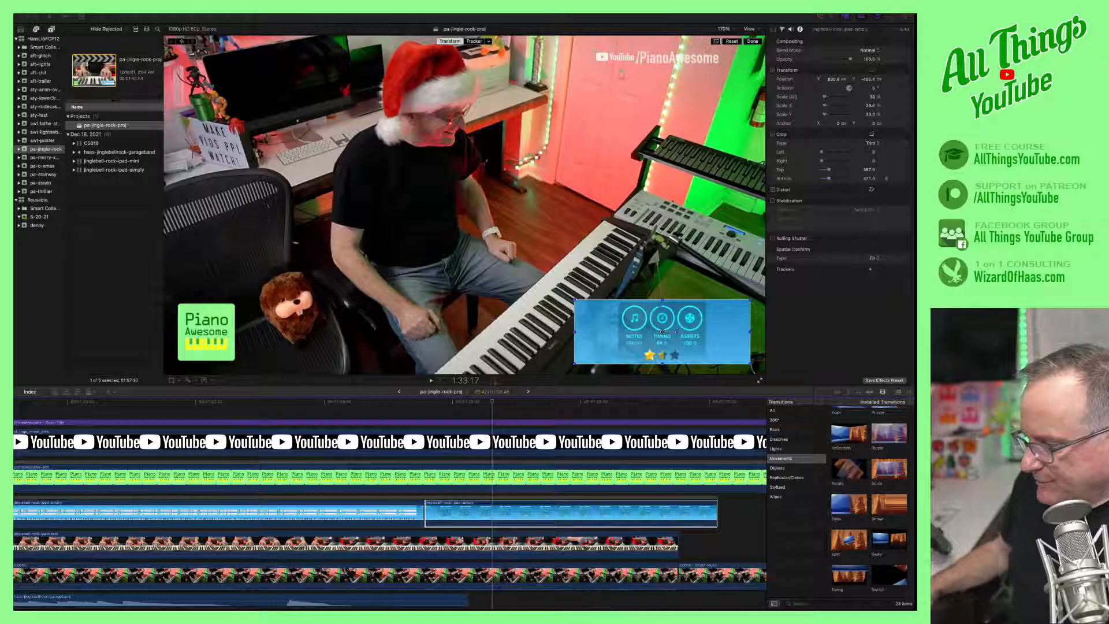
pyautogui.press('super+minus')
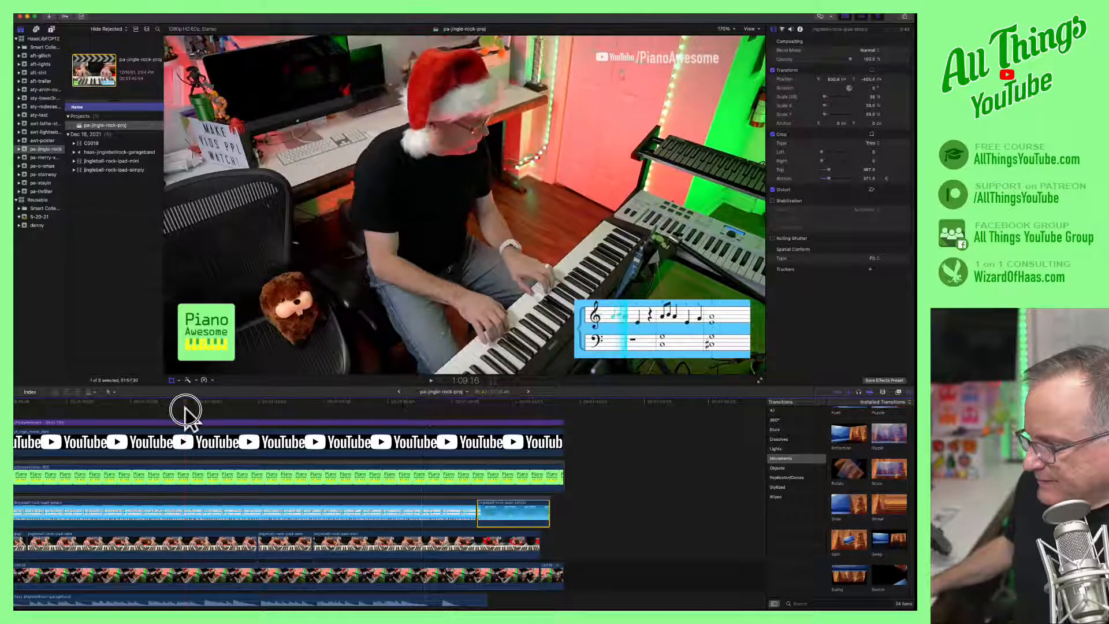
pyautogui.press('super+minus')
pyautogui.press('super+minus')
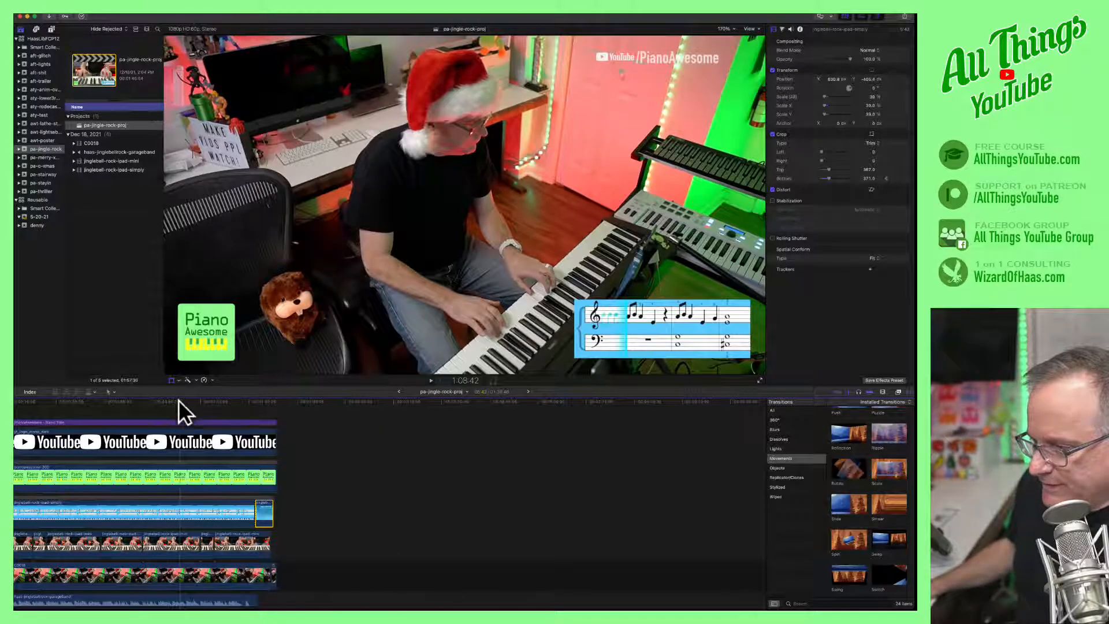
pyautogui.press('super+equal')
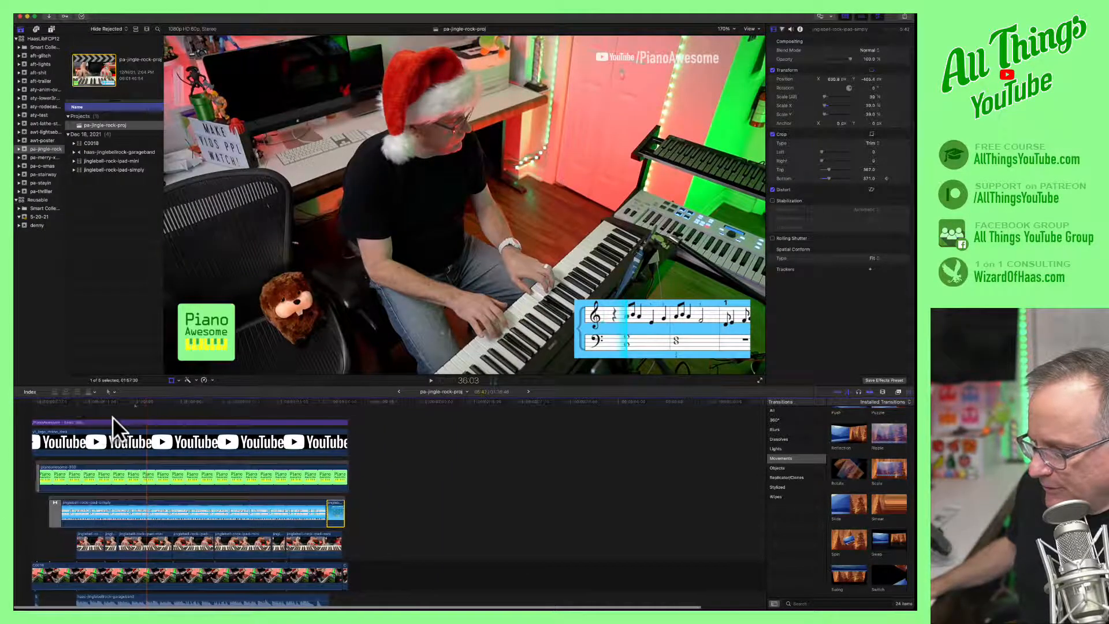
pyautogui.click(107, 402)
pyautogui.moveTo(106, 402); pyautogui.dragTo(72, 404)
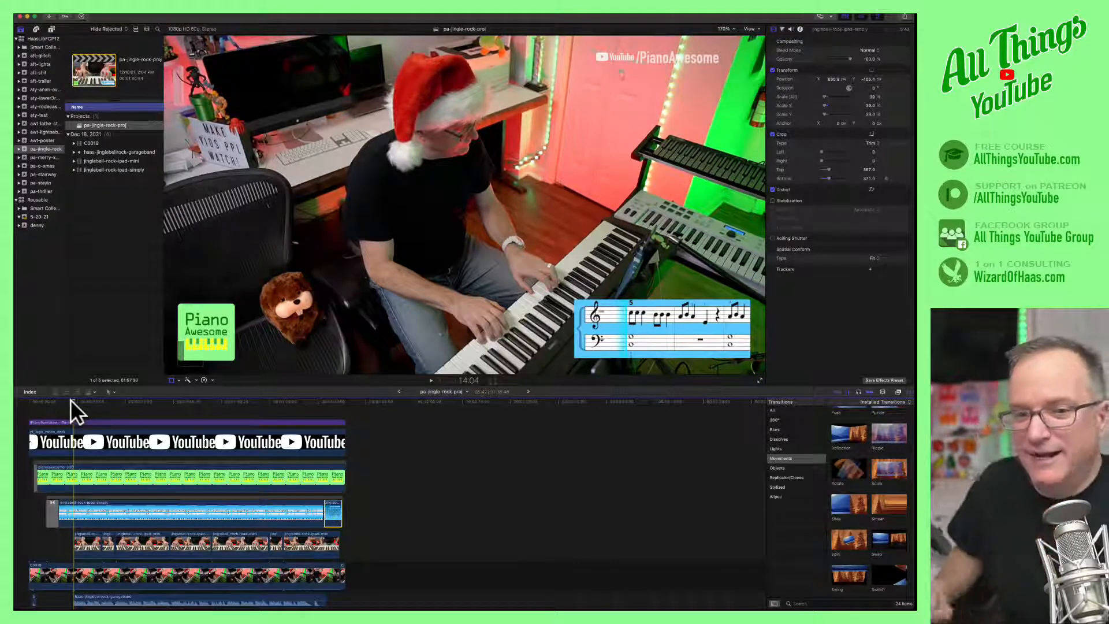
# Open the earlier pa-merry-xmas-proj project and view the Merry Christmas title graphic at its start.
pyautogui.moveTo(66, 399); pyautogui.dragTo(55, 400)
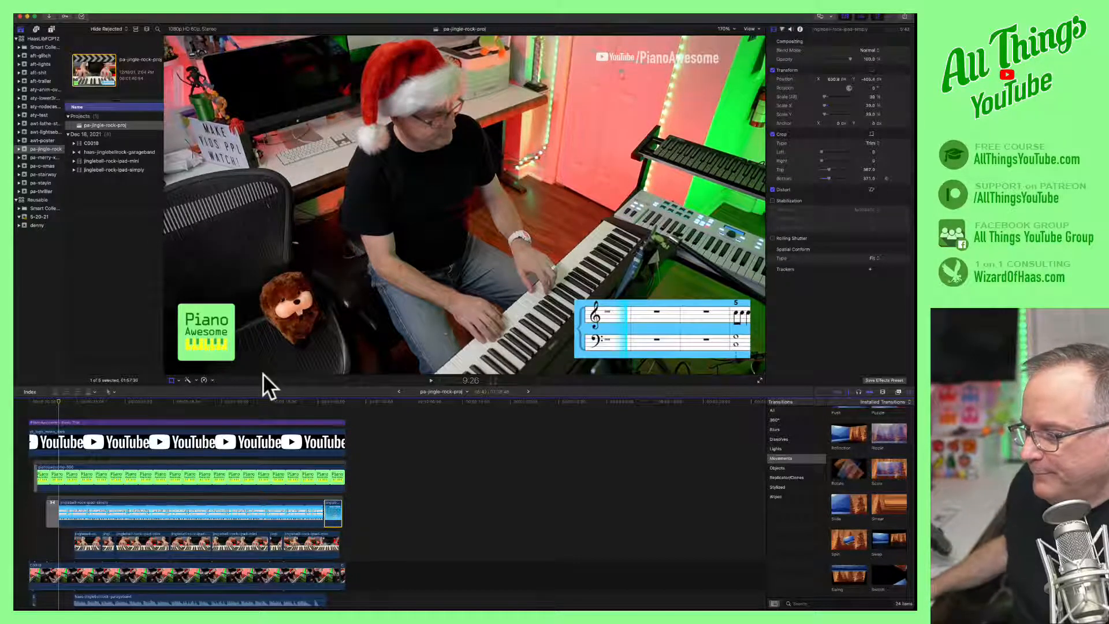
pyautogui.click(39, 157)
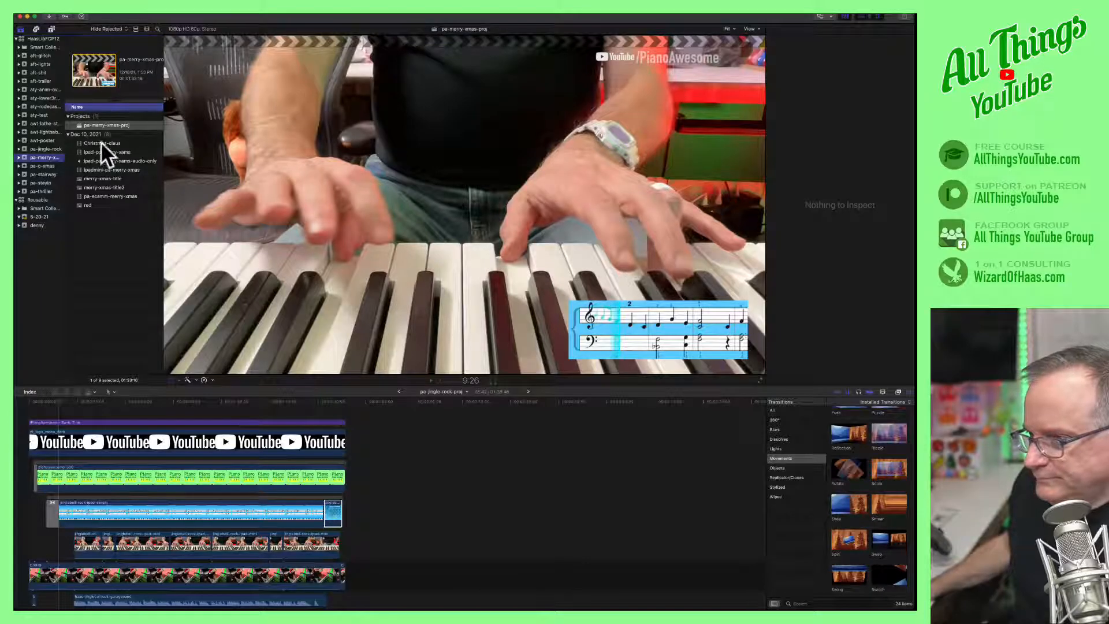
pyautogui.doubleClick(96, 124)
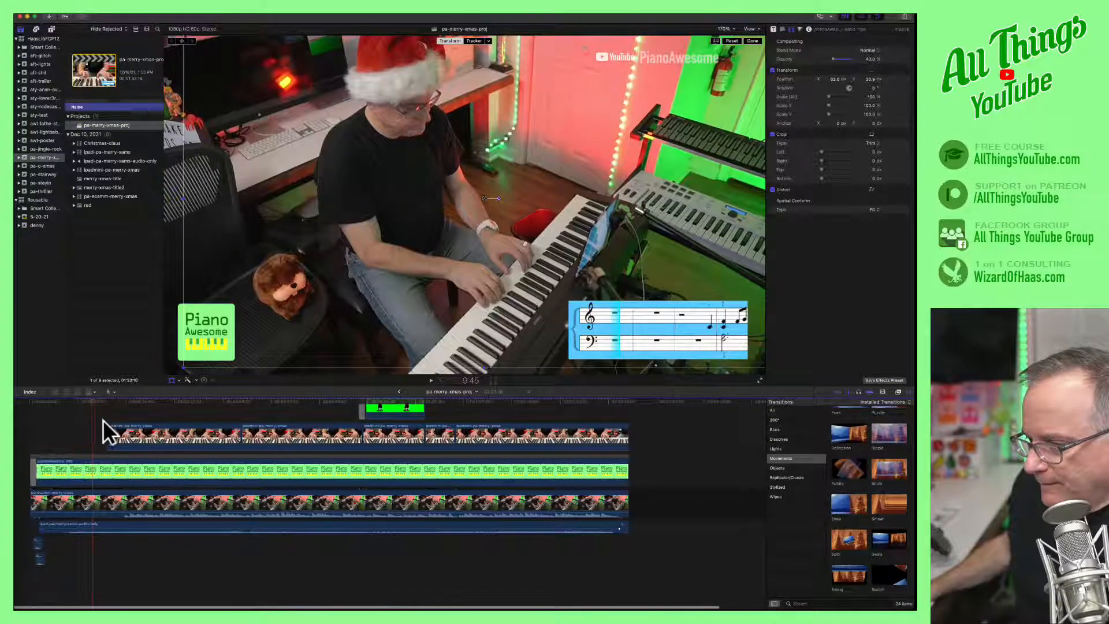
pyautogui.scroll(5, 102, 419)
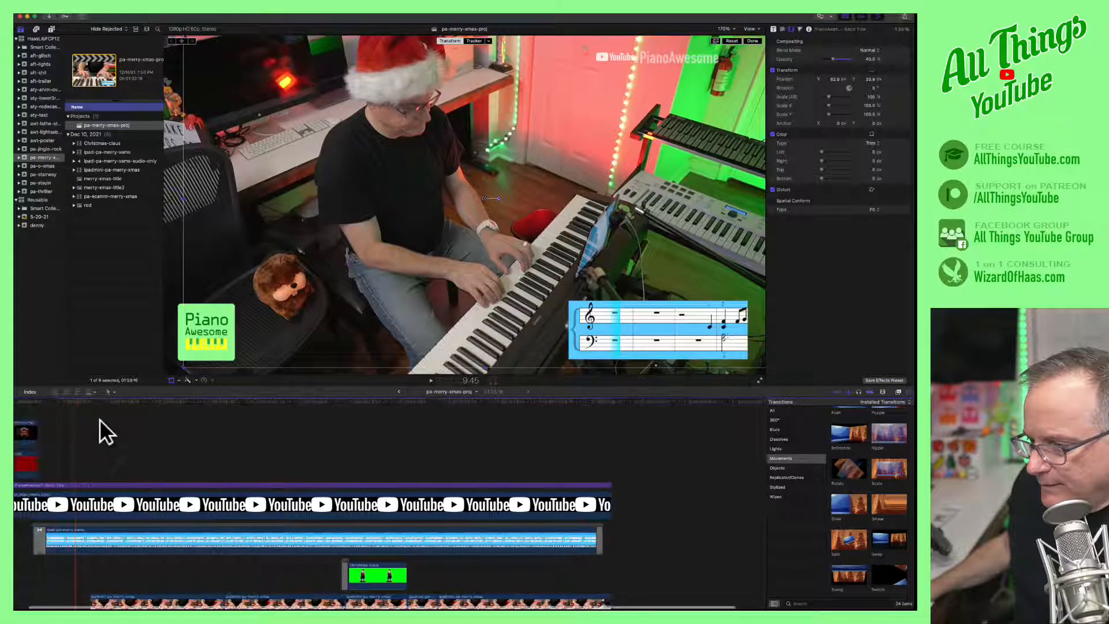
pyautogui.moveTo(86, 403); pyautogui.dragTo(32, 405)
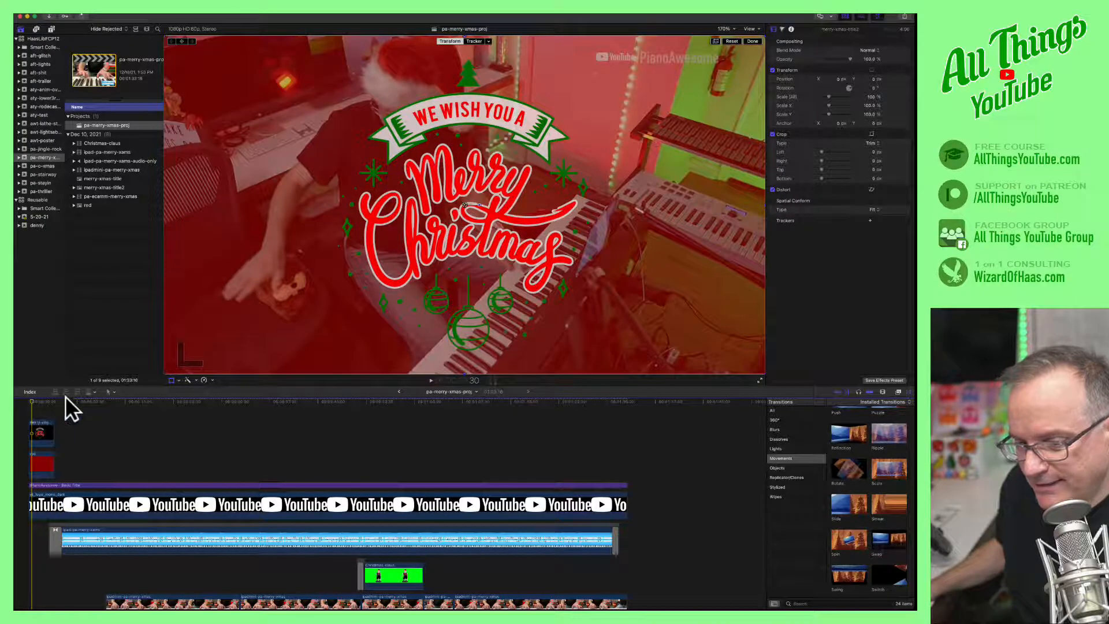
# Return to the pa-jingle-rock-proj project in the timeline, near the start of the song.
pyautogui.click(401, 393)
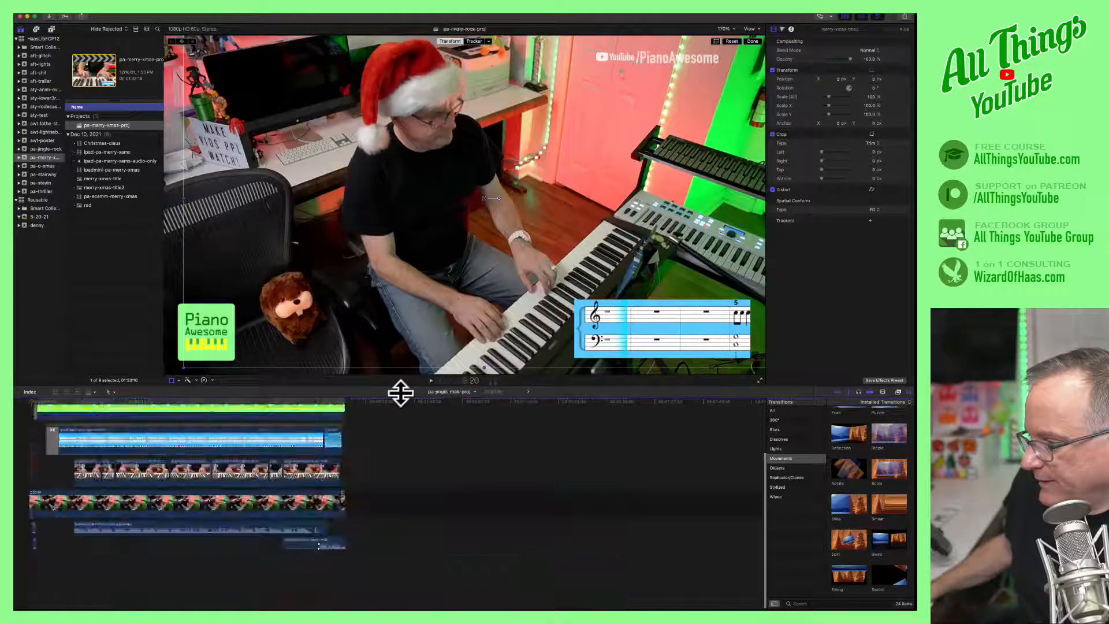
pyautogui.click(45, 149)
pyautogui.click(88, 125)
pyautogui.click(60, 401)
# Switch to Chrome and run a Google image search for "jingle bell rock" in a new window.
pyautogui.press('super+Tab')
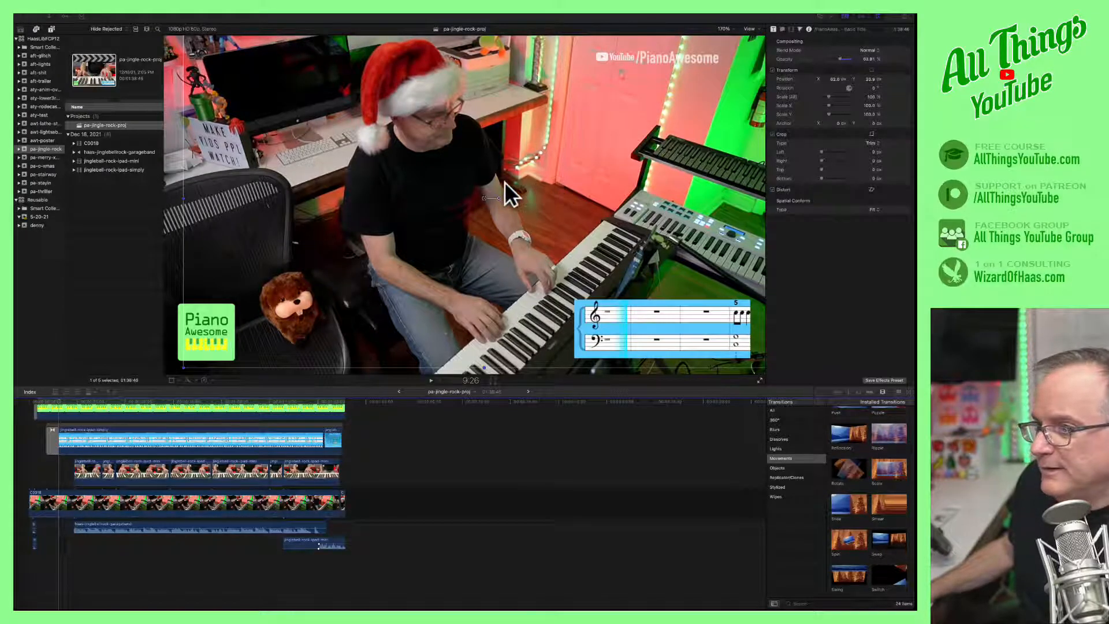
pyautogui.press('super+n')
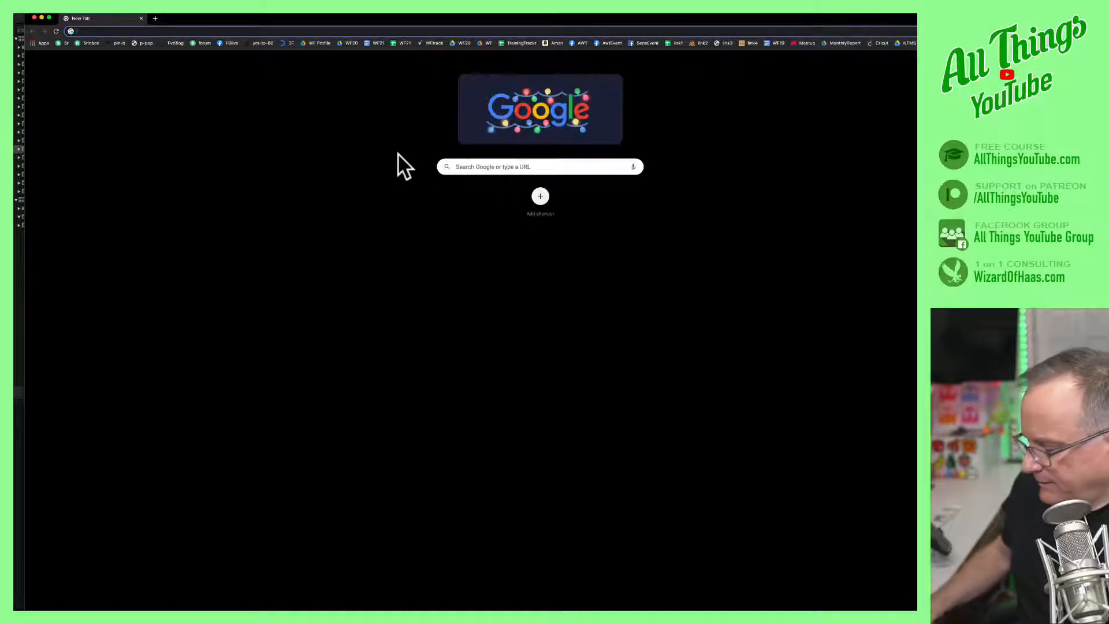
pyautogui.write('jingle bell ')
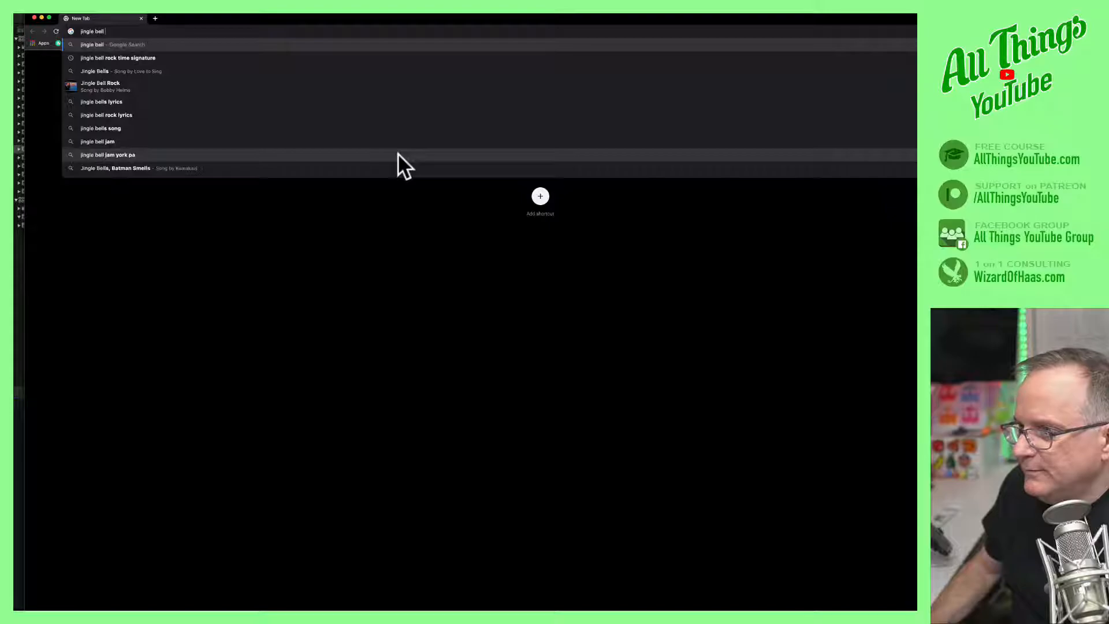
pyautogui.write('rock')
pyautogui.press('Return')
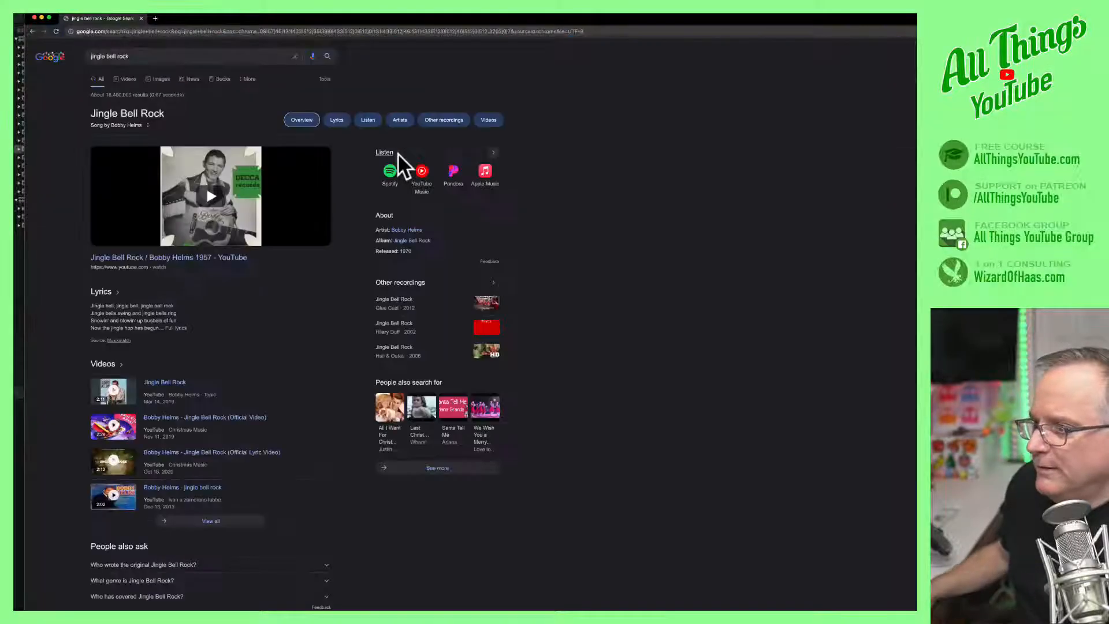
pyautogui.click(160, 81)
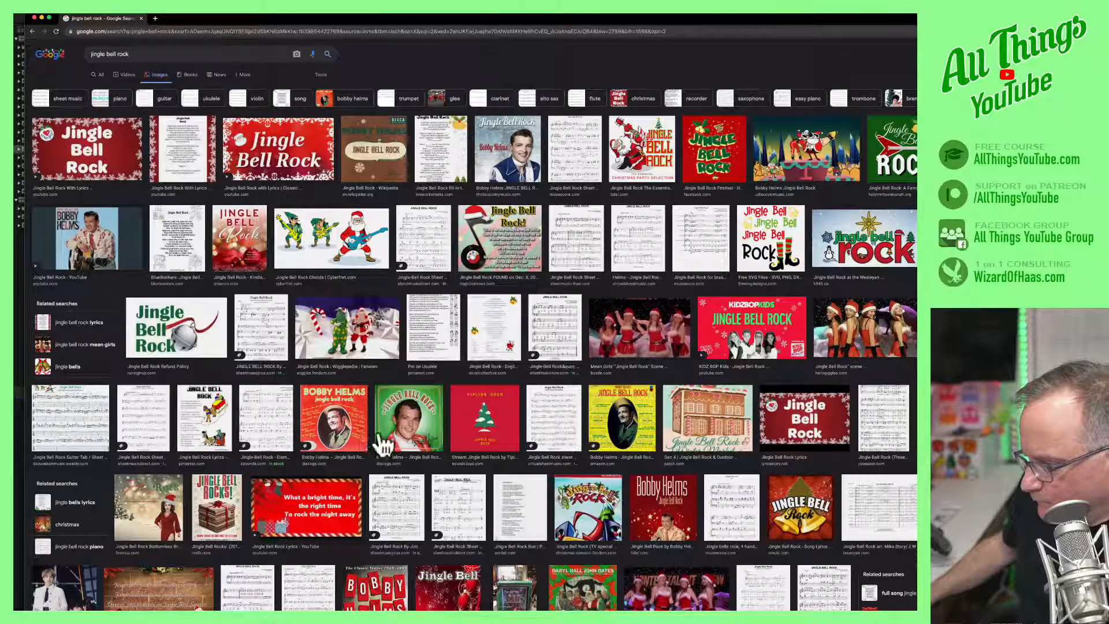
# Browse the image results for title artwork, previewing the News Radio KMAN banner and the Mean Girls scene.
pyautogui.scroll(-3, 398, 448)
pyautogui.scroll(-3, 397, 445)
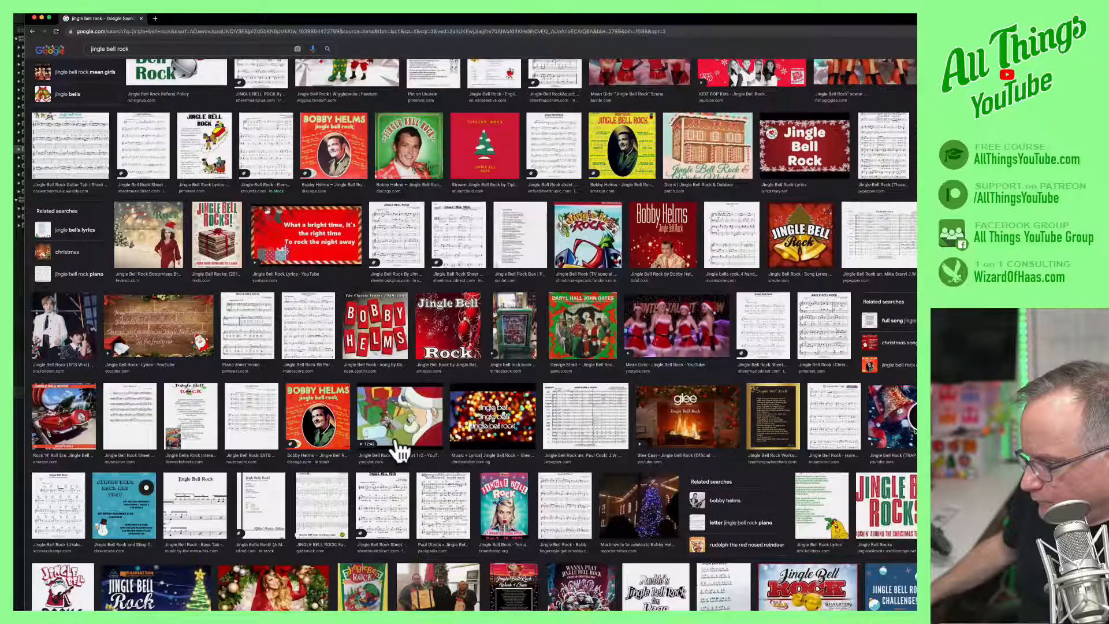
pyautogui.scroll(-3, 396, 439)
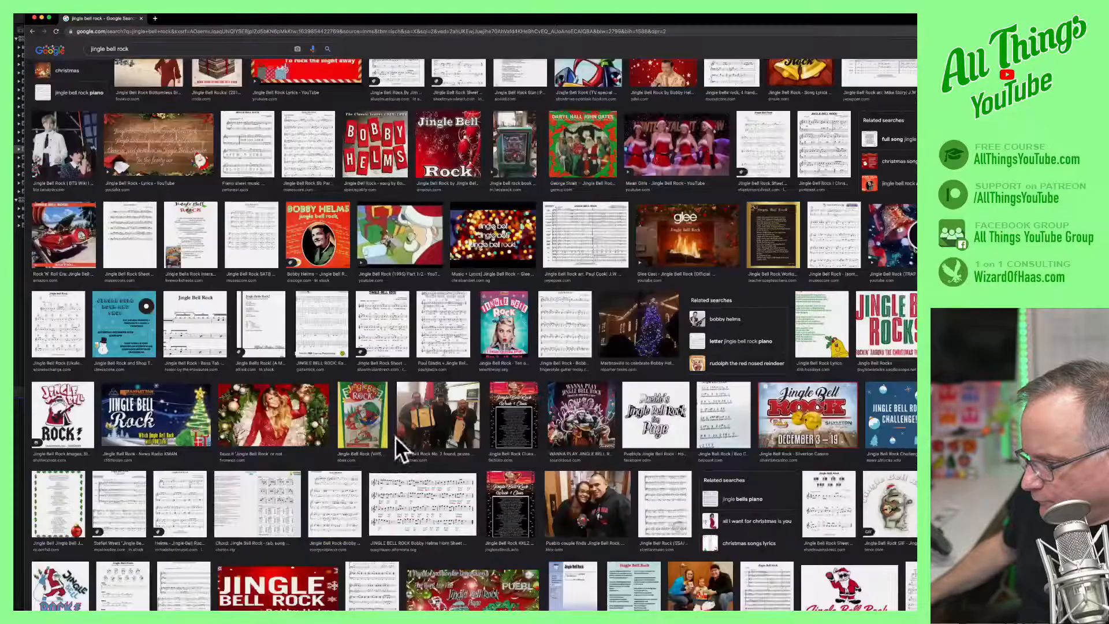
pyautogui.click(155, 432)
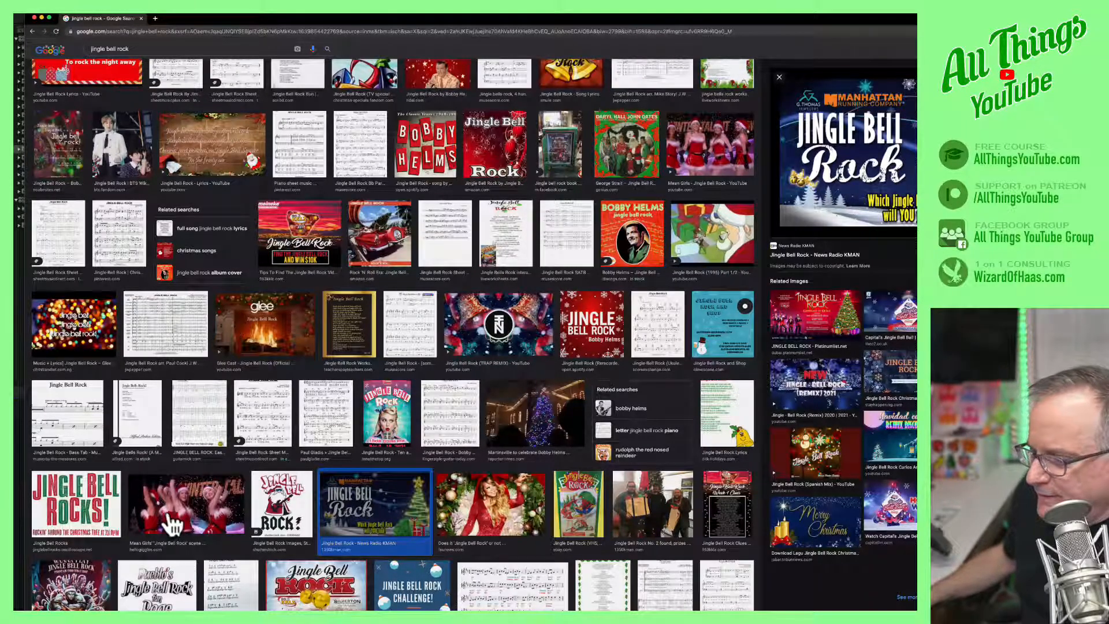
pyautogui.click(186, 491)
pyautogui.scroll(3, 294, 286)
pyautogui.scroll(5, 297, 284)
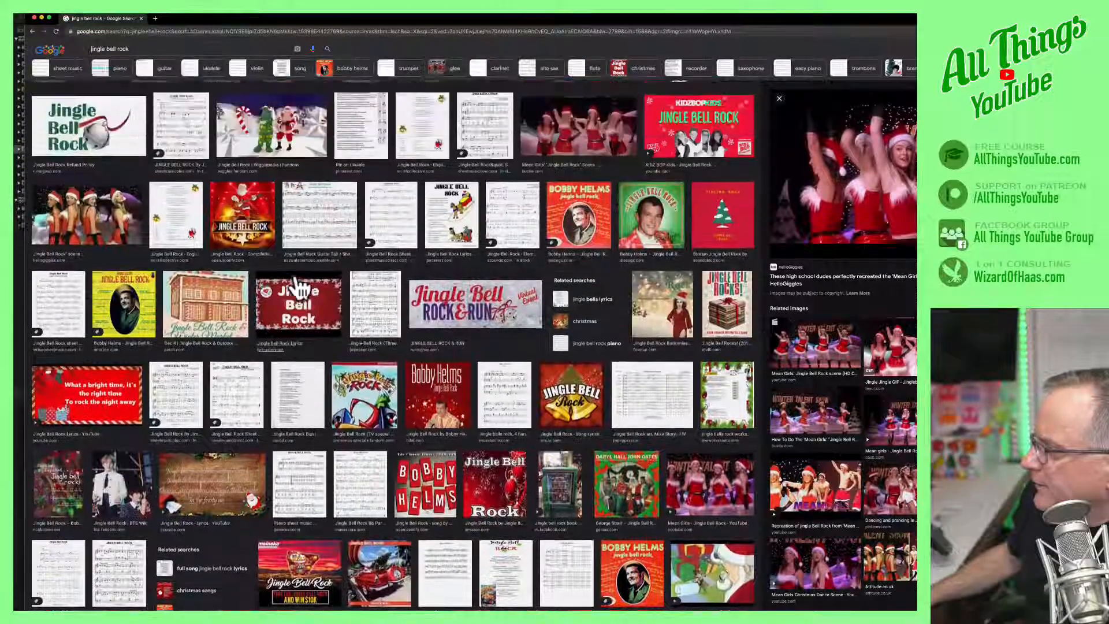
pyautogui.scroll(2, 482, 279)
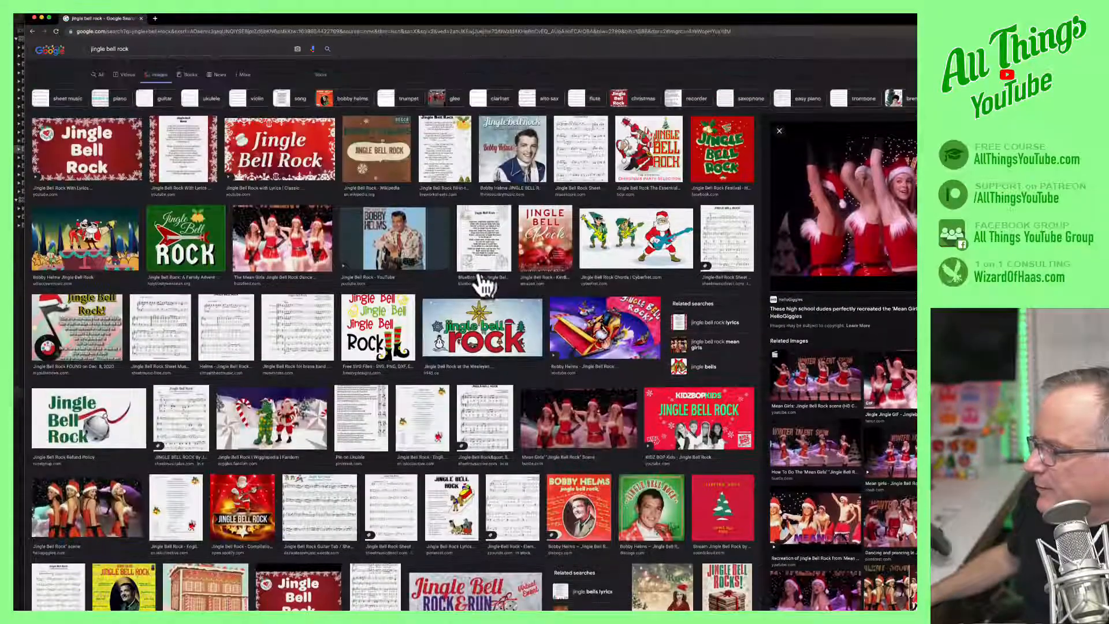
# Preview several Bobby Helms album covers and browse their related images for a usable Jingle Bell Rock title.
pyautogui.click(398, 248)
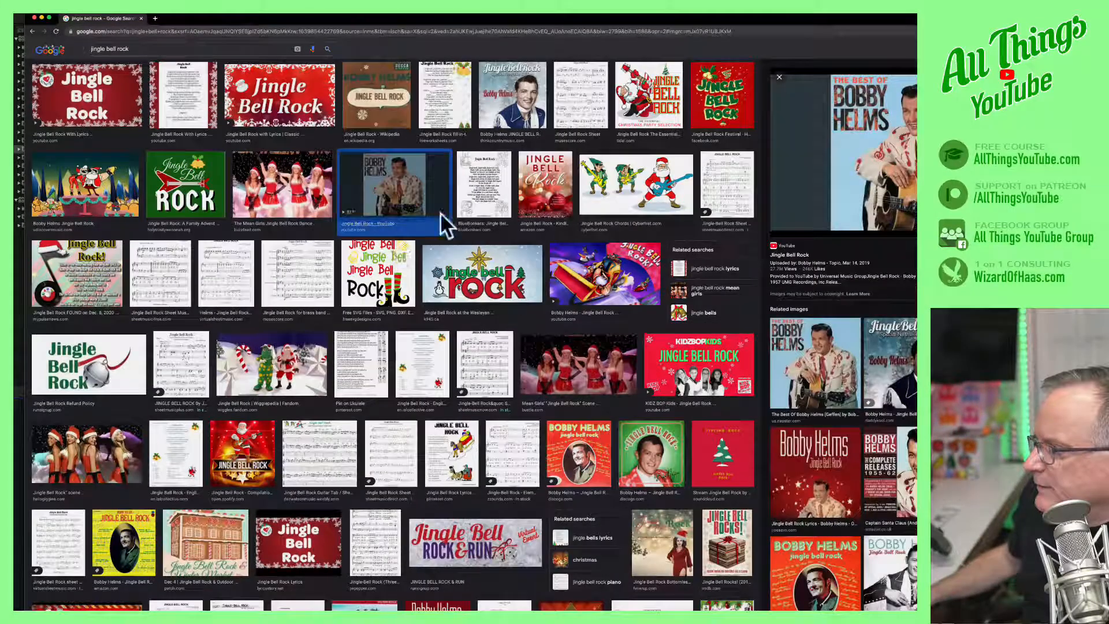
pyautogui.click(510, 121)
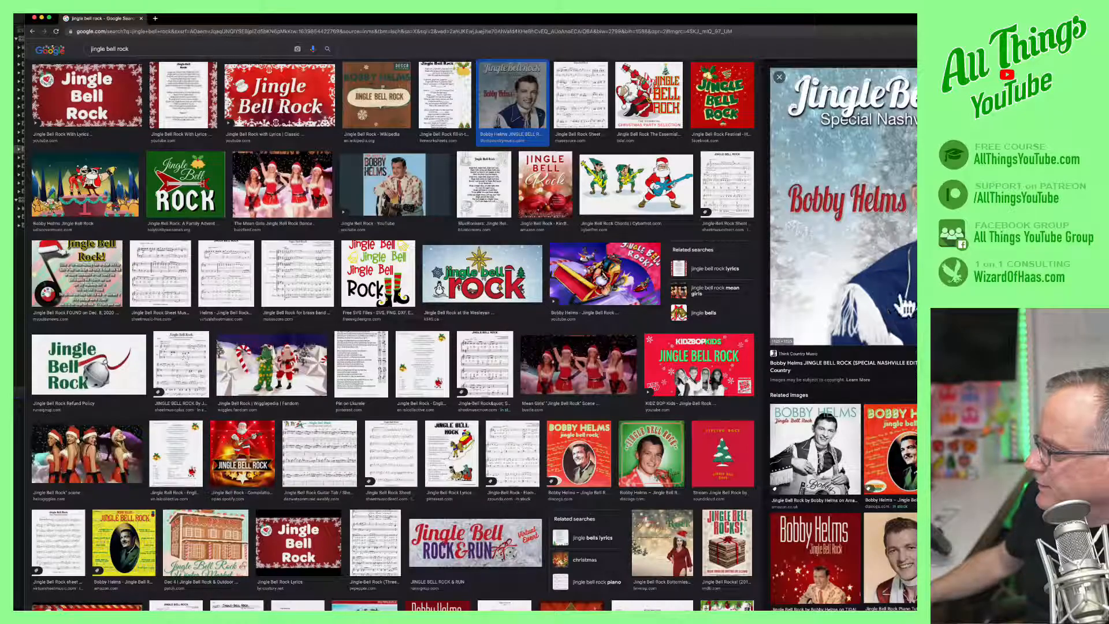
pyautogui.click(397, 194)
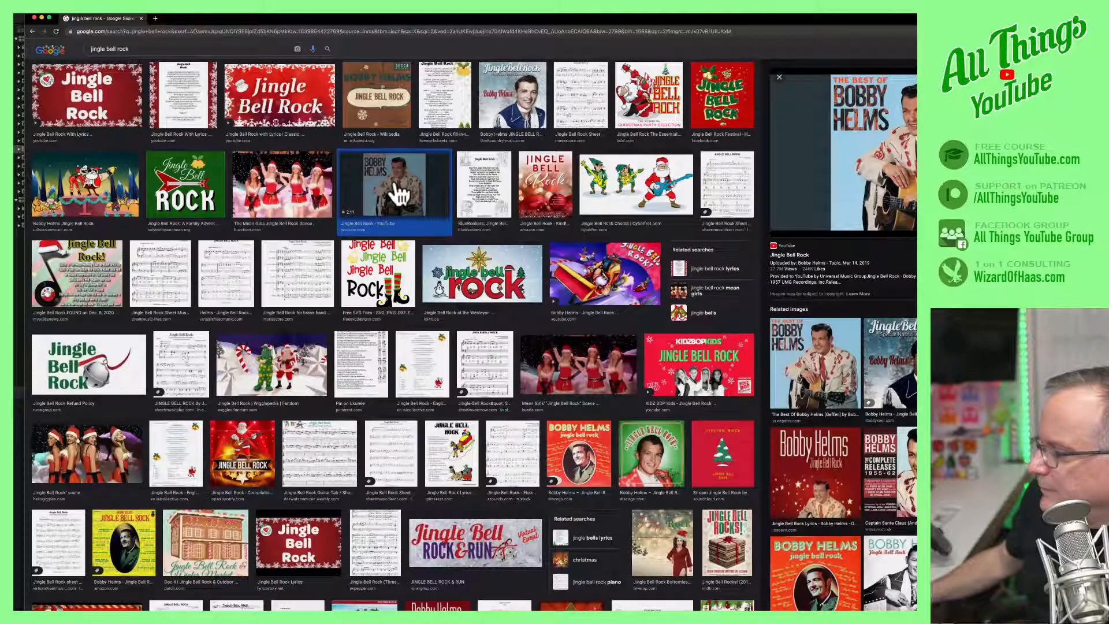
pyautogui.scroll(-1, 423, 237)
pyautogui.scroll(-5, 423, 238)
pyautogui.click(674, 295)
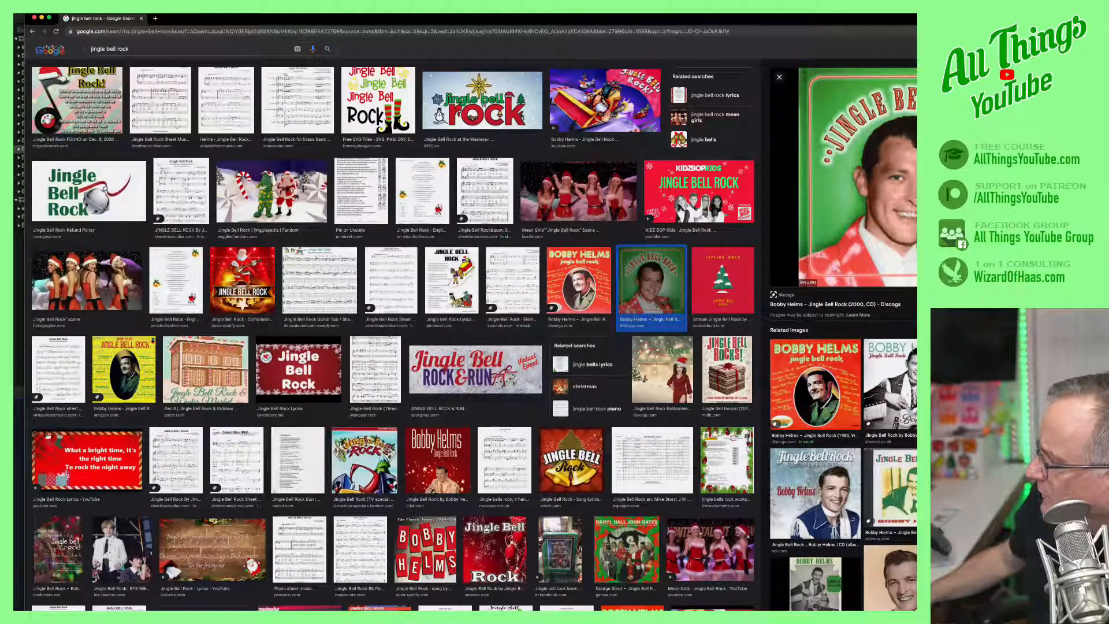
pyautogui.click(909, 490)
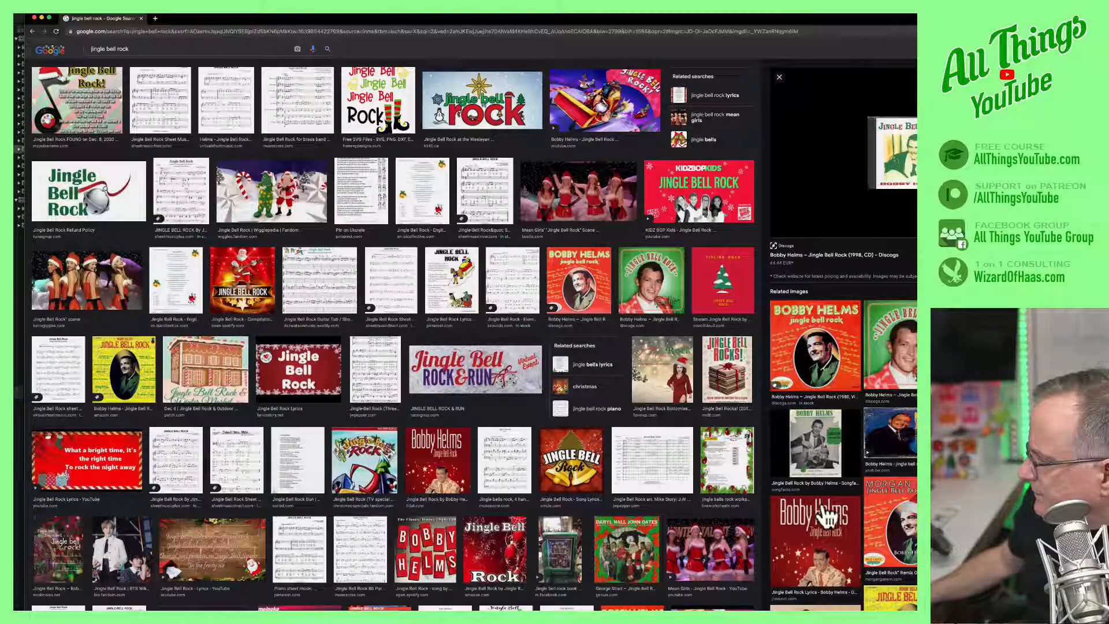
pyautogui.click(824, 534)
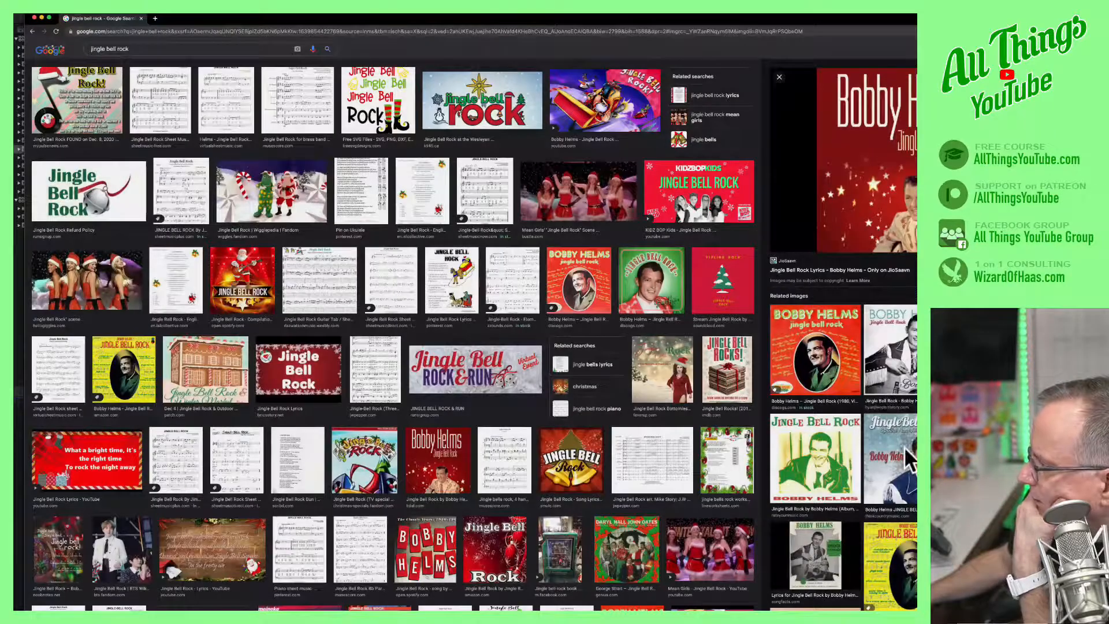
pyautogui.scroll(-1, 894, 527)
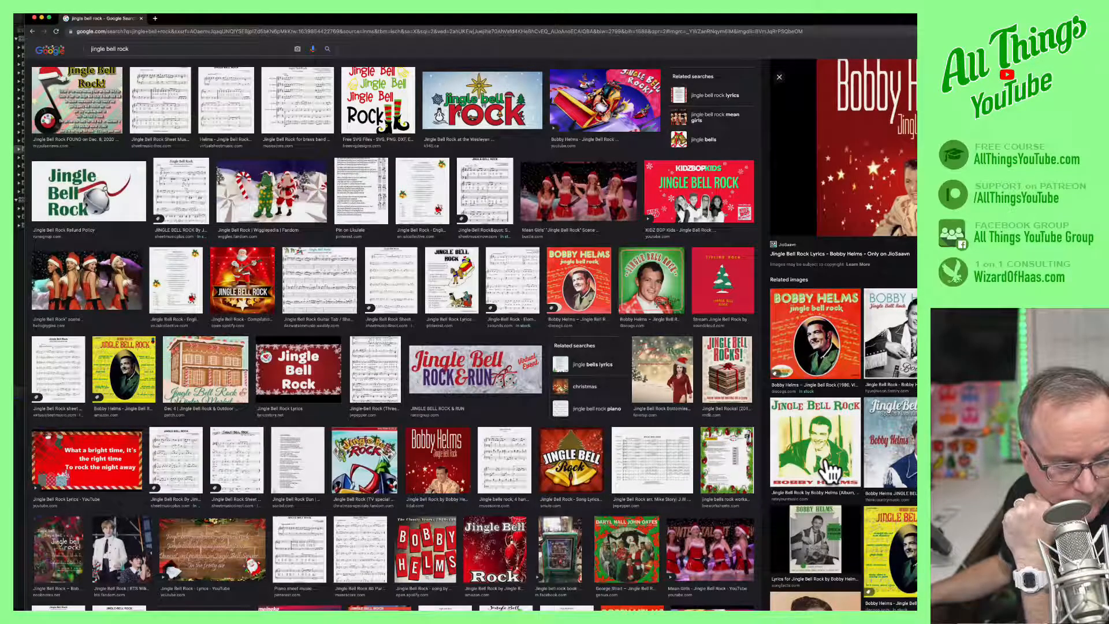
pyautogui.scroll(-5, 783, 471)
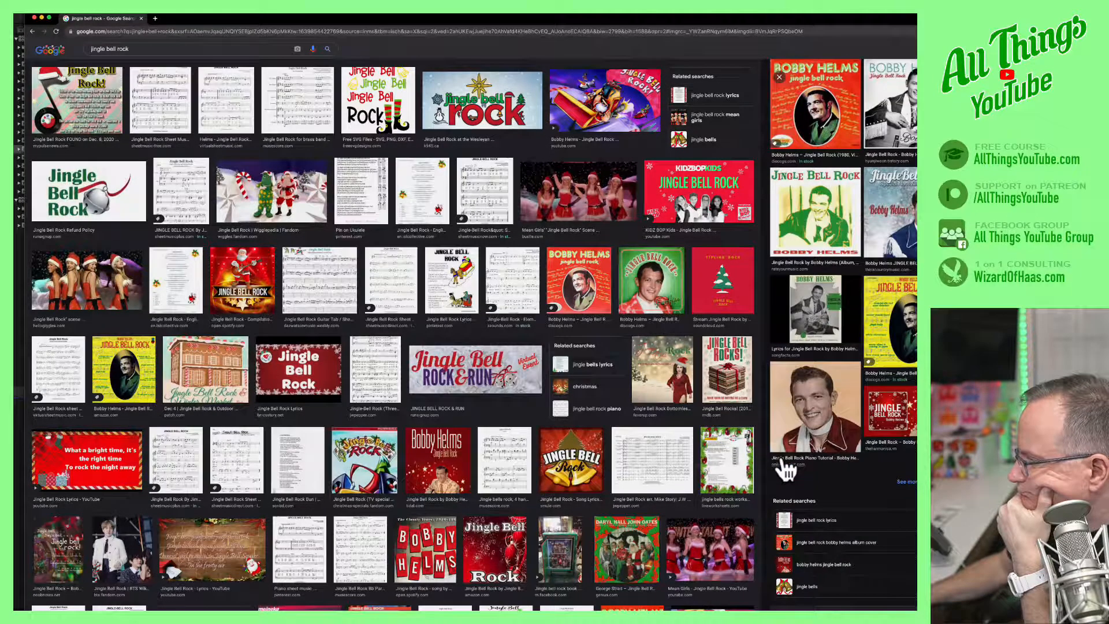
pyautogui.scroll(3, 784, 466)
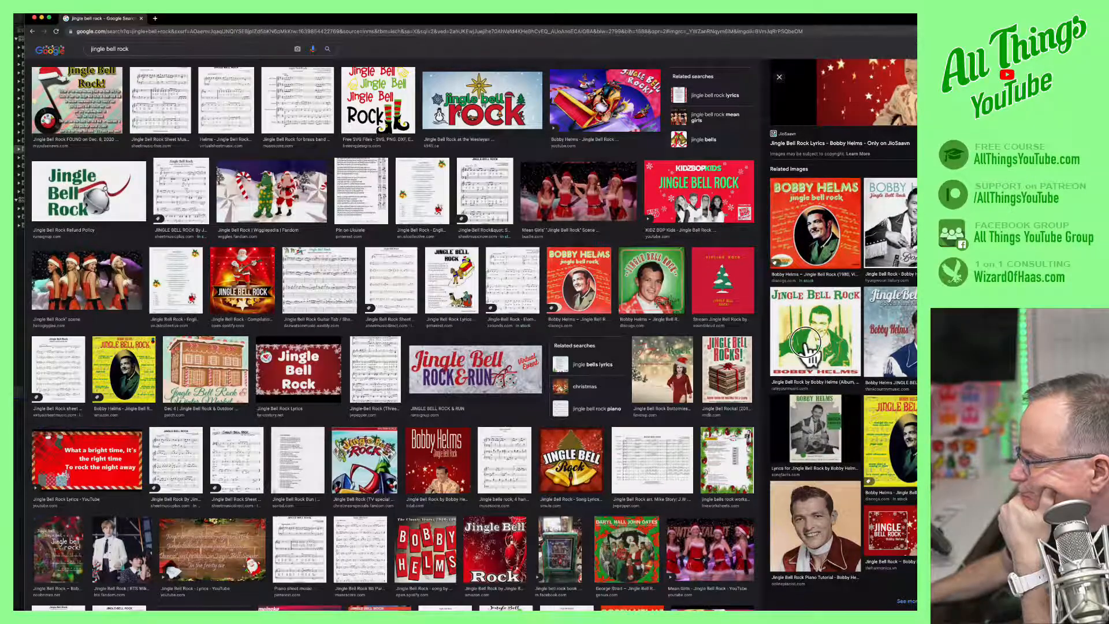
# Save the Bobby Helms cover with the green and red Jingle Bell Rock lettering into the pa-jinglebellrock folder.
pyautogui.click(803, 342)
pyautogui.scroll(5, 874, 193)
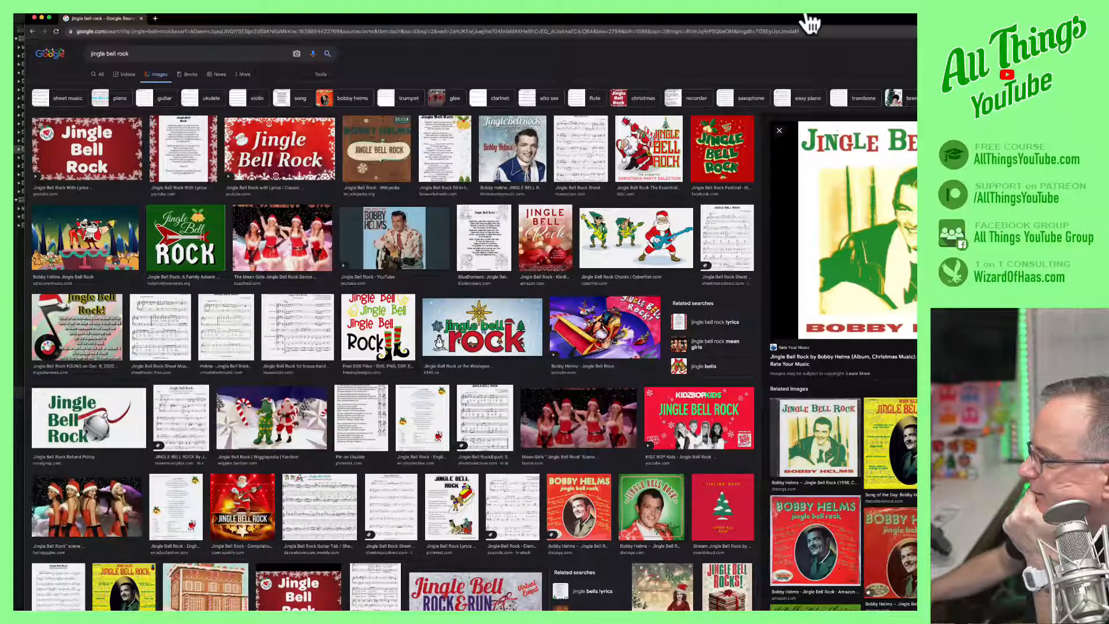
pyautogui.moveTo(781, 19); pyautogui.dragTo(537, 18)
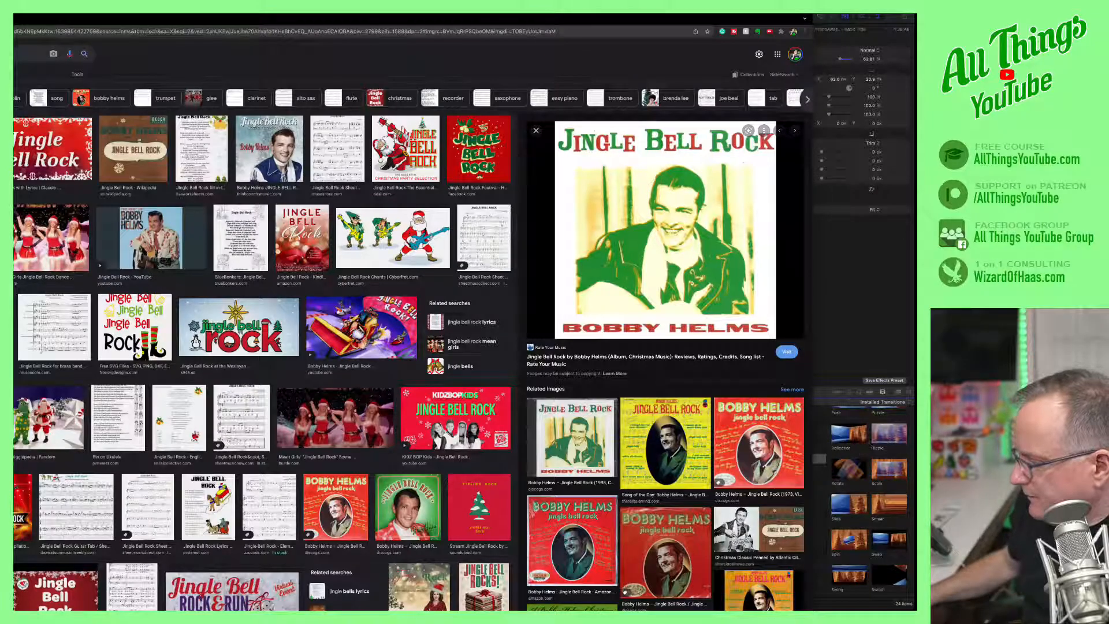
pyautogui.click(106, 16)
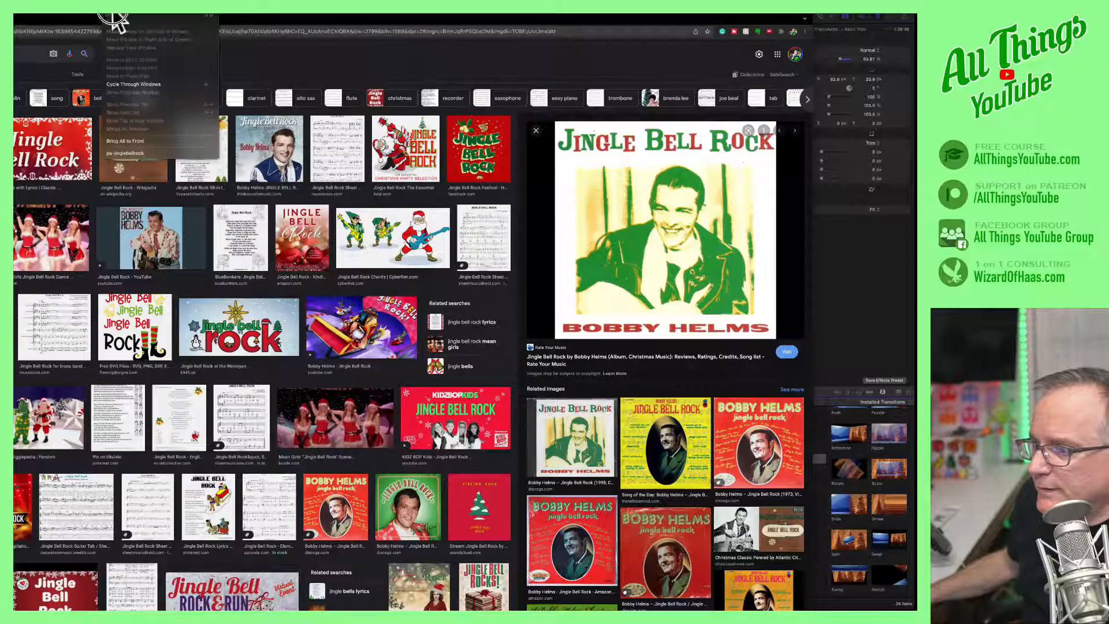
pyautogui.click(121, 151)
pyautogui.moveTo(614, 101); pyautogui.dragTo(881, 56)
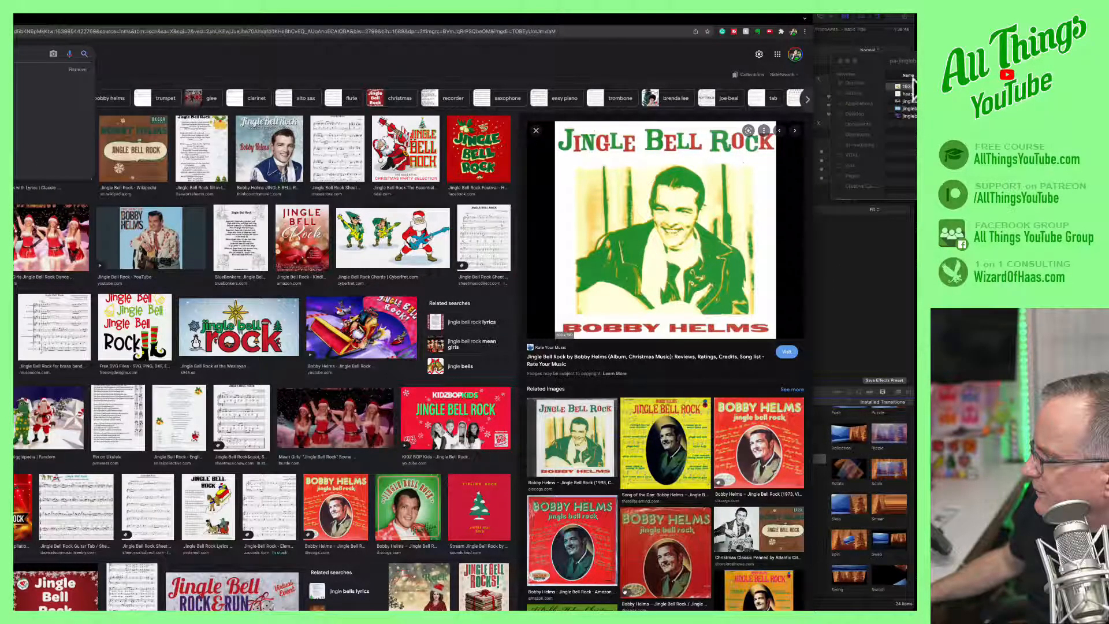
# Open the saved cover image in Photoshop and enlarge the Jingle Bell Rock lettering.
pyautogui.click(907, 87)
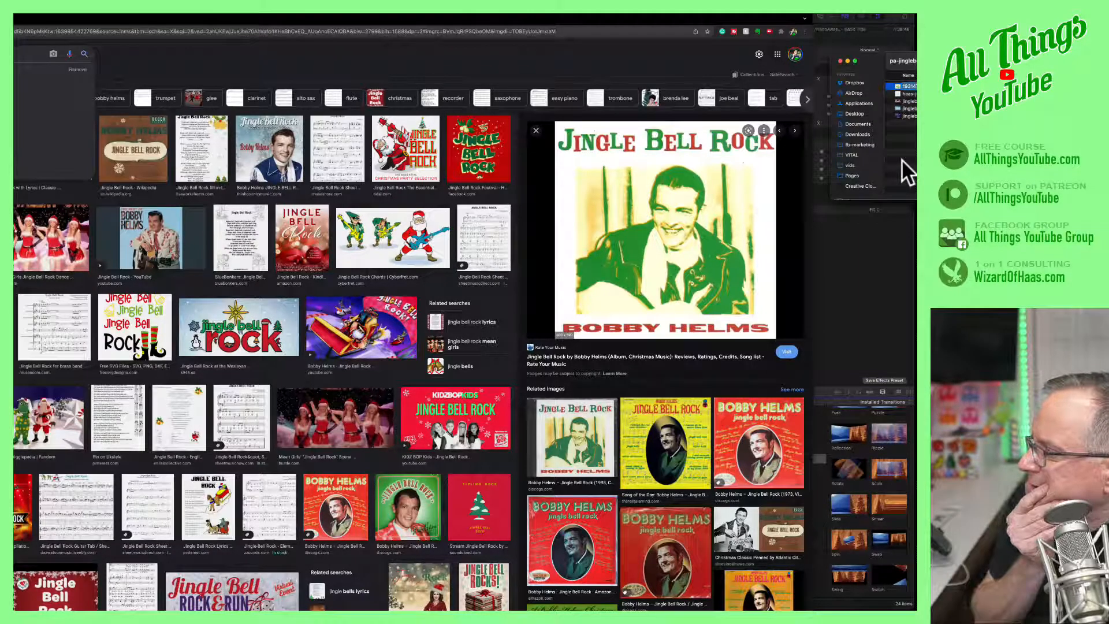
pyautogui.doubleClick(898, 86)
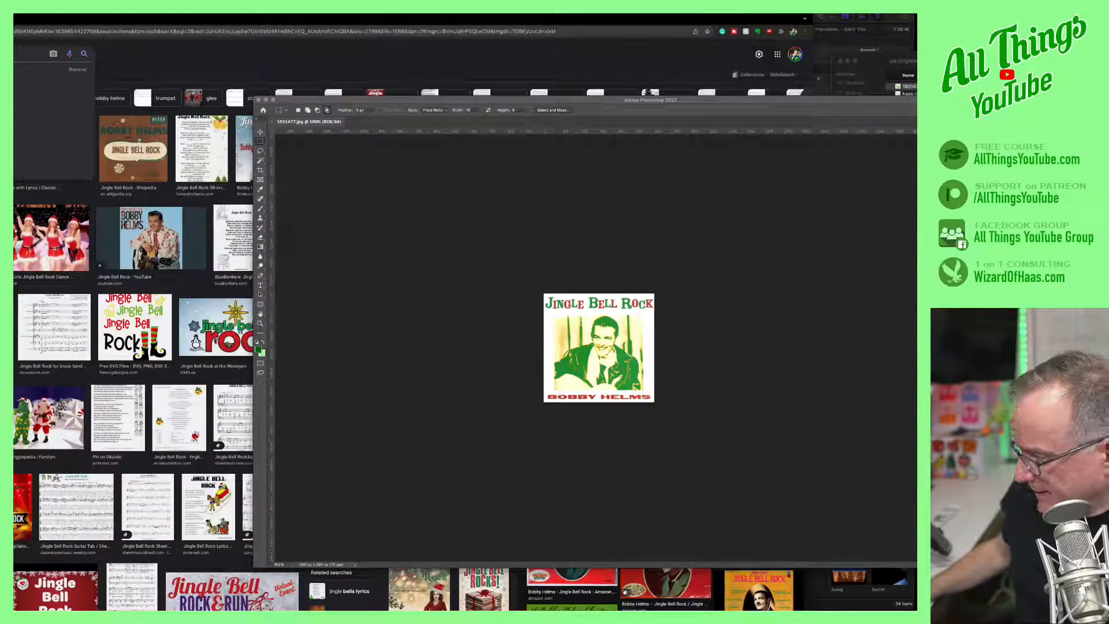
pyautogui.press('super+space')
pyautogui.press('Escape')
pyautogui.keyDown('super'); pyautogui.click(568, 306); pyautogui.keyUp('super')
pyautogui.keyDown('super'); pyautogui.click(568, 306); pyautogui.keyUp('super')
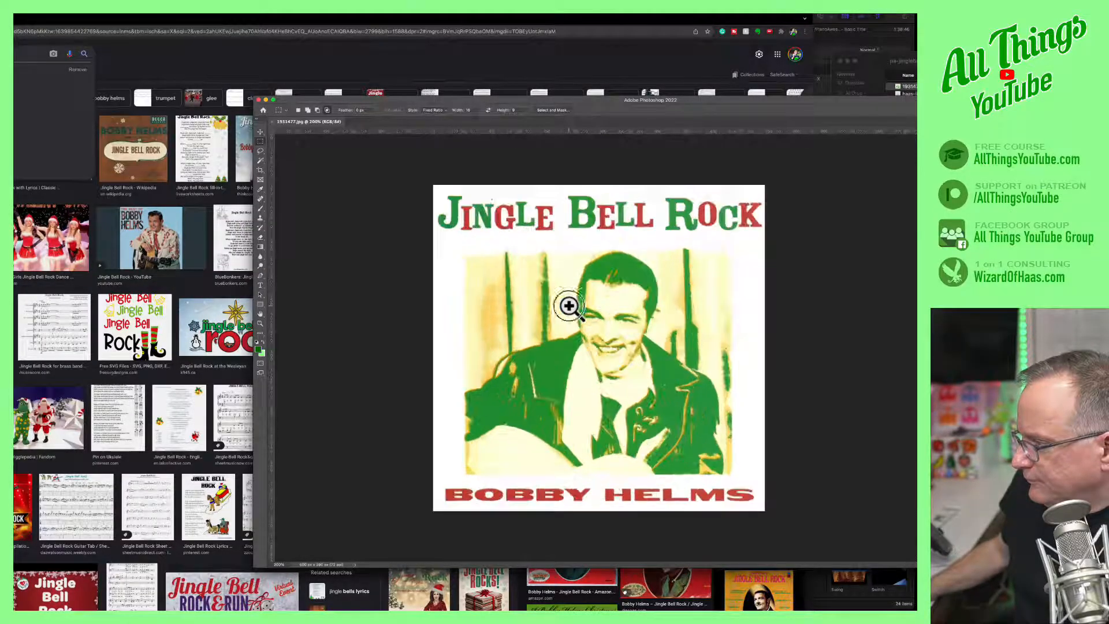
pyautogui.keyDown('super'); pyautogui.click(569, 306); pyautogui.keyUp('super')
pyautogui.moveTo(496, 246); pyautogui.dragTo(498, 319)
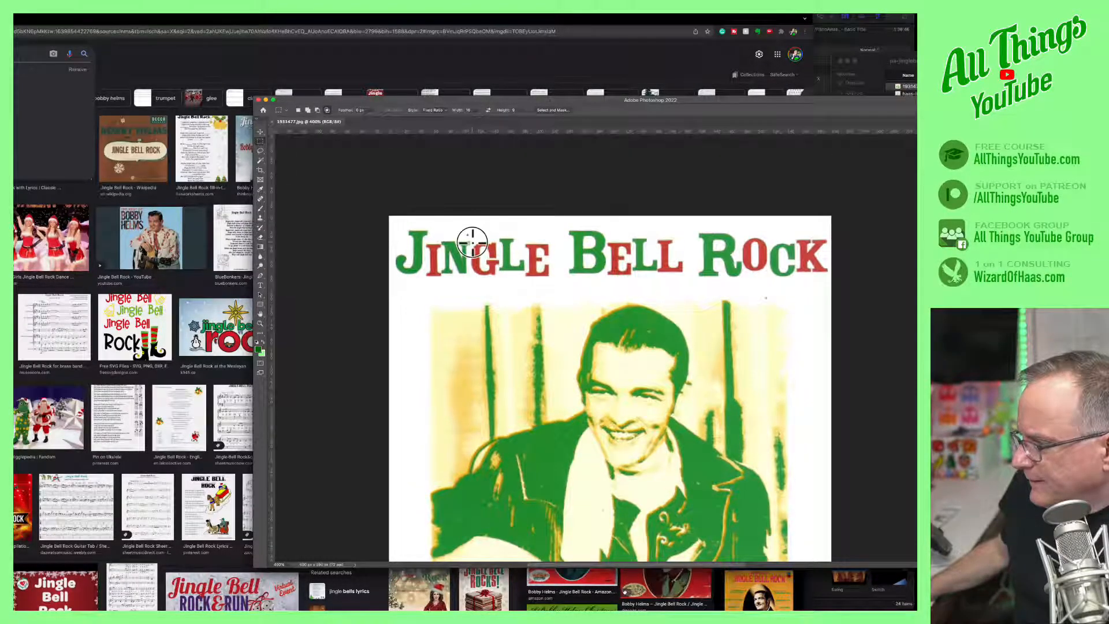
# Clone out the dark speck above the N and G of Jingle, sampling the nearby white background with the Clone Stamp.
pyautogui.keyDown('super'); pyautogui.click(472, 243); pyautogui.keyUp('super')
pyautogui.keyDown('super'); pyautogui.click(473, 242); pyautogui.keyUp('super')
pyautogui.keyDown('super'); pyautogui.click(473, 243); pyautogui.keyUp('super')
pyautogui.keyDown('super'); pyautogui.click(472, 243); pyautogui.keyUp('super')
pyautogui.keyDown('super'); pyautogui.click(472, 242); pyautogui.keyUp('super')
pyautogui.keyDown('super'); pyautogui.click(473, 243); pyautogui.keyUp('super')
pyautogui.keyDown('super'); pyautogui.click(472, 242); pyautogui.keyUp('super')
pyautogui.keyDown('super'); pyautogui.click(472, 242); pyautogui.keyUp('super')
pyautogui.moveTo(428, 179); pyautogui.dragTo(534, 346)
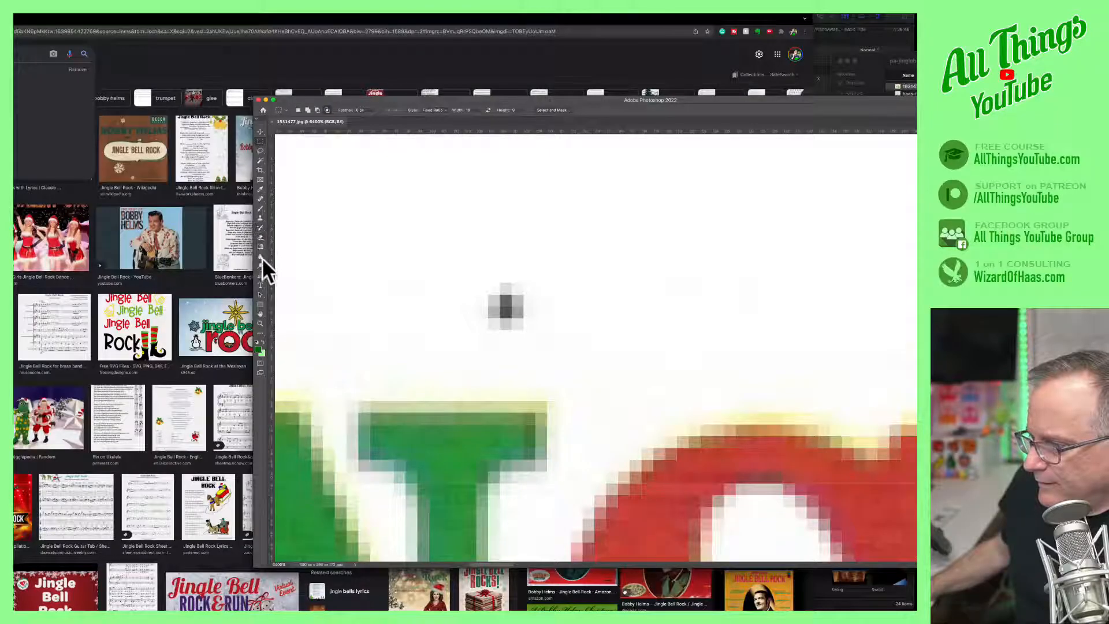
pyautogui.click(260, 218)
pyautogui.moveTo(423, 261)
pyautogui.mouseDown()
pyautogui.moveTo(270, 262)
pyautogui.moveTo(274, 178)
pyautogui.moveTo(297, 329)
pyautogui.moveTo(339, 312)
pyautogui.mouseUp()
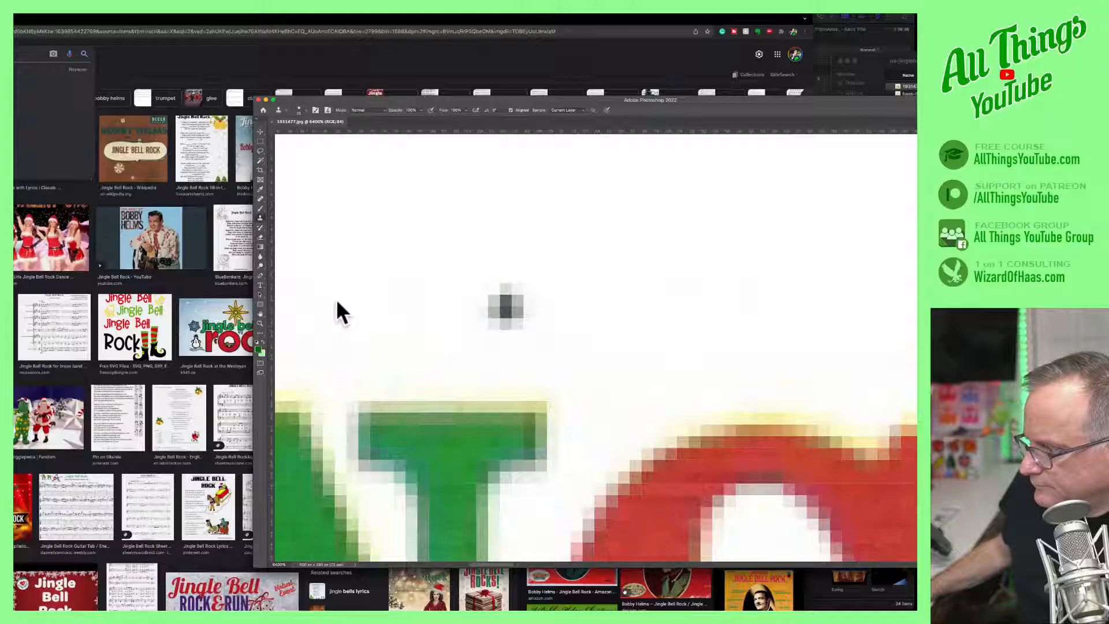
pyautogui.keyDown('alt'); pyautogui.click(459, 275); pyautogui.keyUp('alt')
pyautogui.click(502, 291)
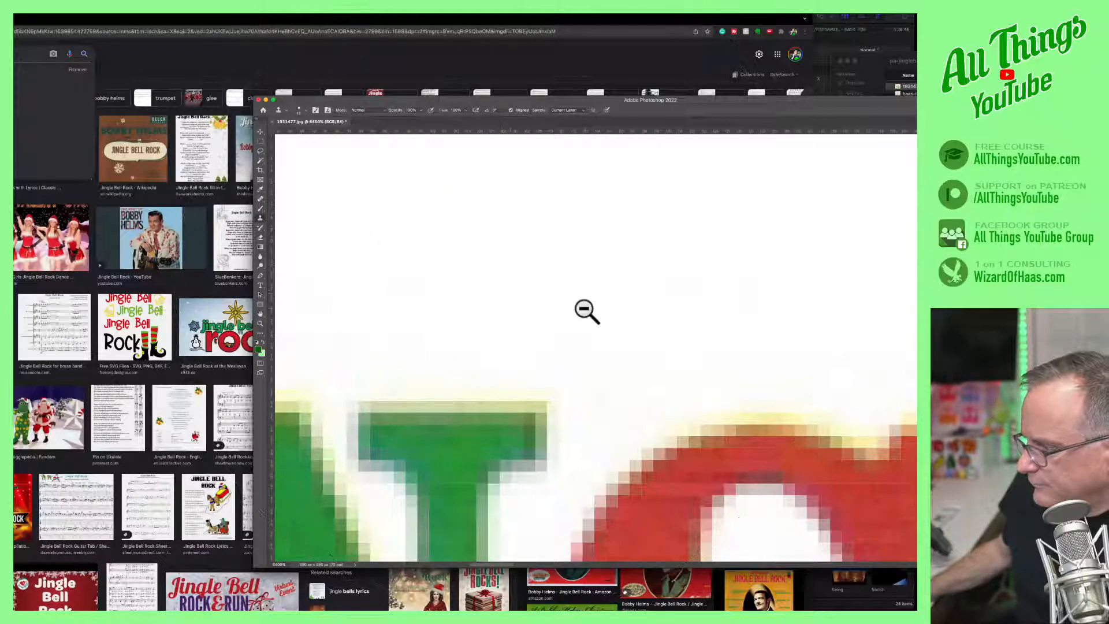
# Clone out the dark specks below the Rock lettering and in the yellow backdrop between the head and the green post.
pyautogui.keyDown('alt'); pyautogui.click(583, 308); pyautogui.keyUp('alt')
pyautogui.keyDown('alt'); pyautogui.click(583, 308); pyautogui.keyUp('alt')
pyautogui.keyDown('alt'); pyautogui.click(584, 309); pyautogui.keyUp('alt')
pyautogui.moveTo(614, 366); pyautogui.dragTo(373, 245)
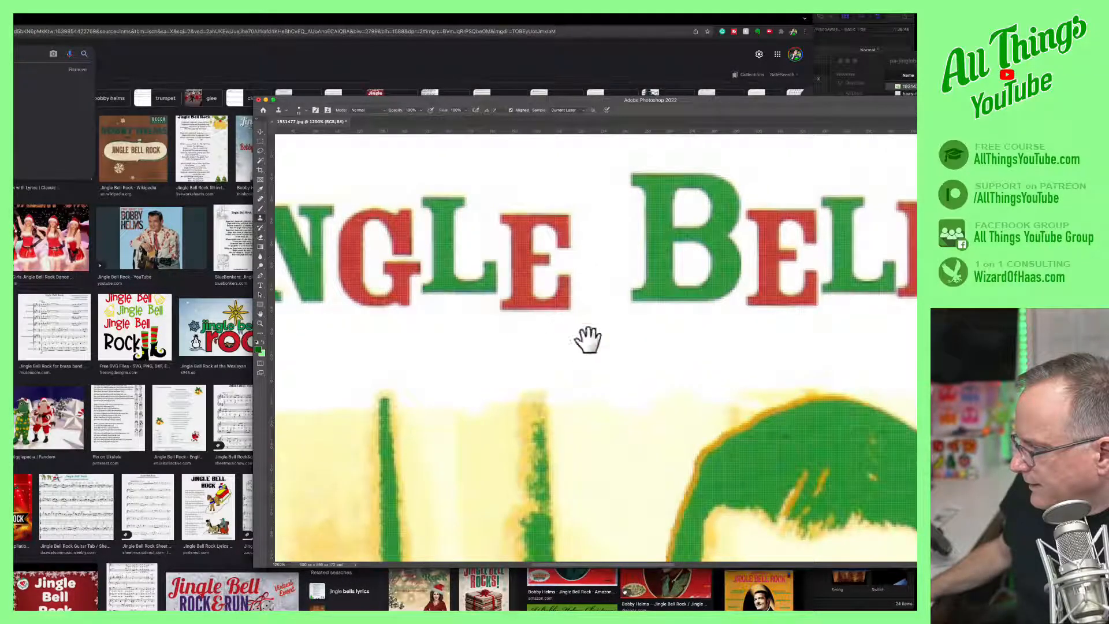
pyautogui.keyDown('alt'); pyautogui.click(604, 349); pyautogui.keyUp('alt')
pyautogui.click(583, 364)
pyautogui.moveTo(733, 334); pyautogui.dragTo(191, 344)
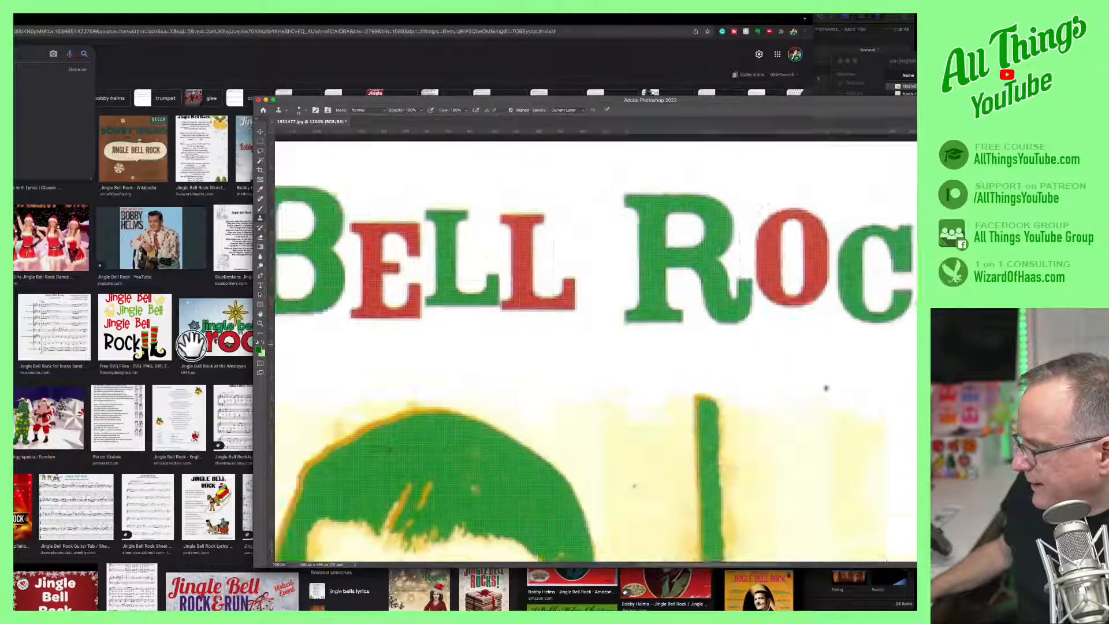
pyautogui.moveTo(584, 343); pyautogui.dragTo(574, 344)
pyautogui.click(647, 385)
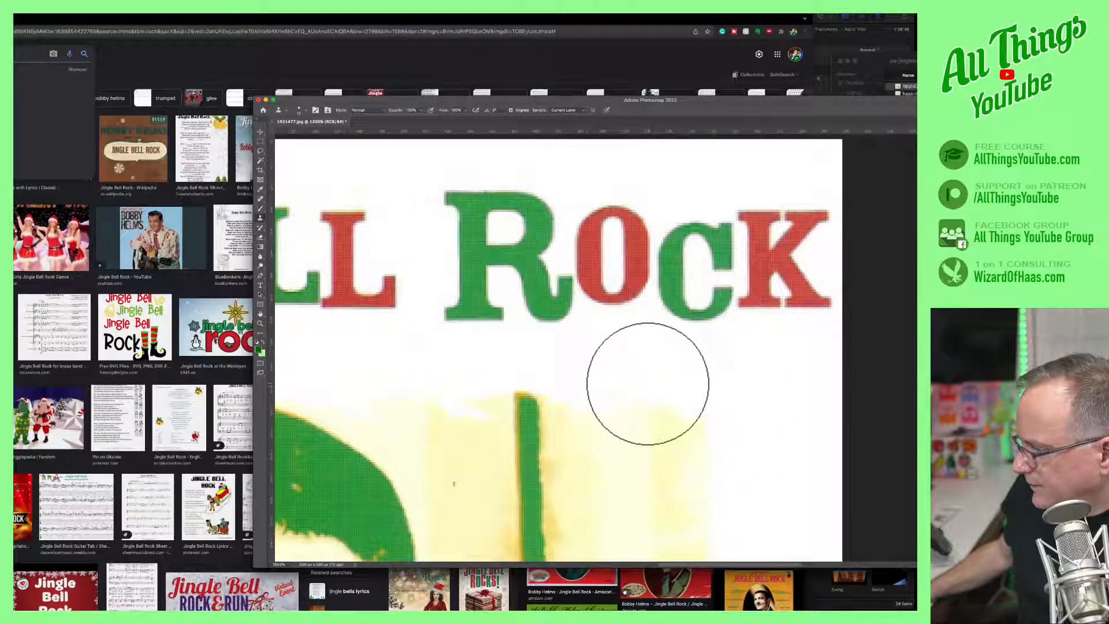
pyautogui.keyDown('alt'); pyautogui.click(451, 442); pyautogui.keyUp('alt')
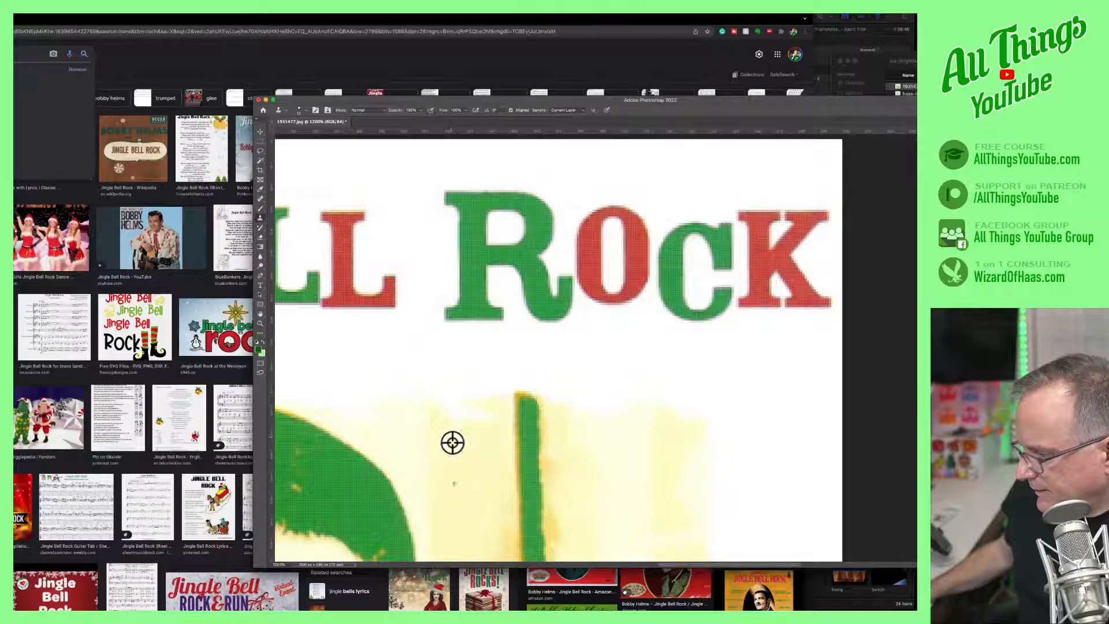
pyautogui.click(455, 483)
# Clone out the faint mark in the white margin just above the B of Bobby.
pyautogui.moveTo(485, 360); pyautogui.dragTo(510, 195)
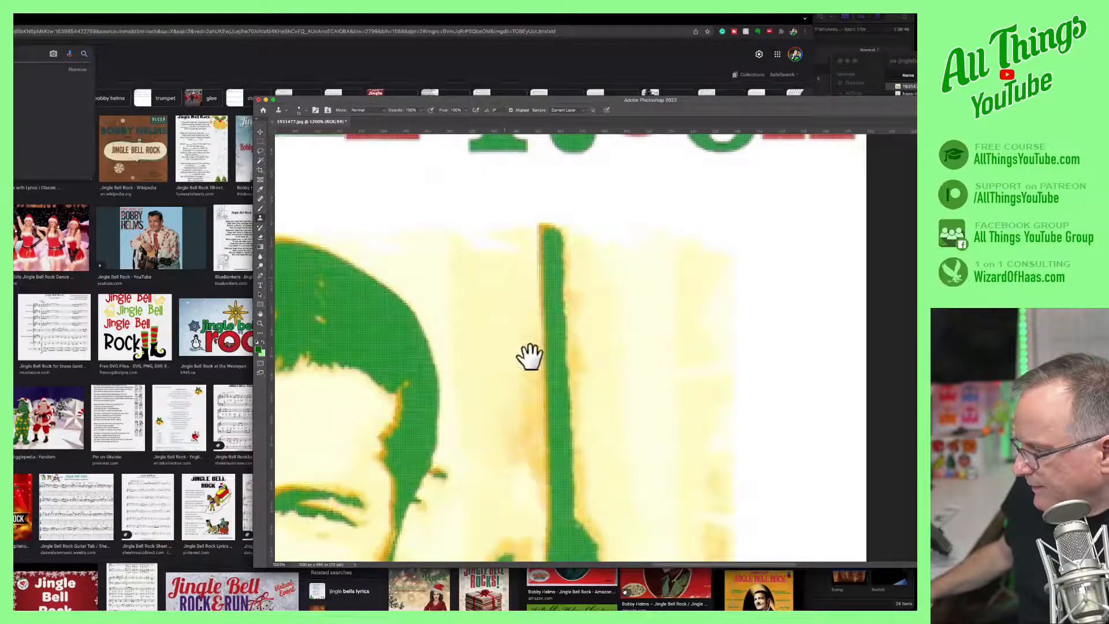
pyautogui.keyDown('alt'); pyautogui.click(526, 358); pyautogui.keyUp('alt')
pyautogui.keyDown('alt'); pyautogui.click(527, 358); pyautogui.keyUp('alt')
pyautogui.keyDown('alt'); pyautogui.click(526, 359); pyautogui.keyUp('alt')
pyautogui.keyDown('alt'); pyautogui.click(527, 359); pyautogui.keyUp('alt')
pyautogui.keyDown('alt'); pyautogui.click(527, 359); pyautogui.keyUp('alt')
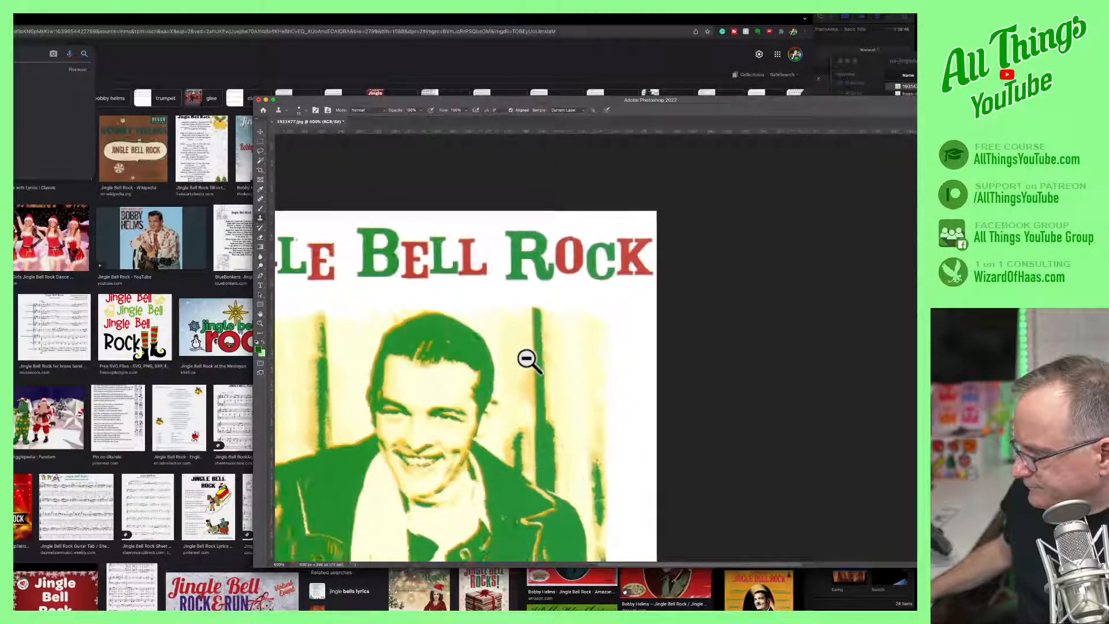
pyautogui.keyDown('alt'); pyautogui.click(526, 359); pyautogui.keyUp('alt')
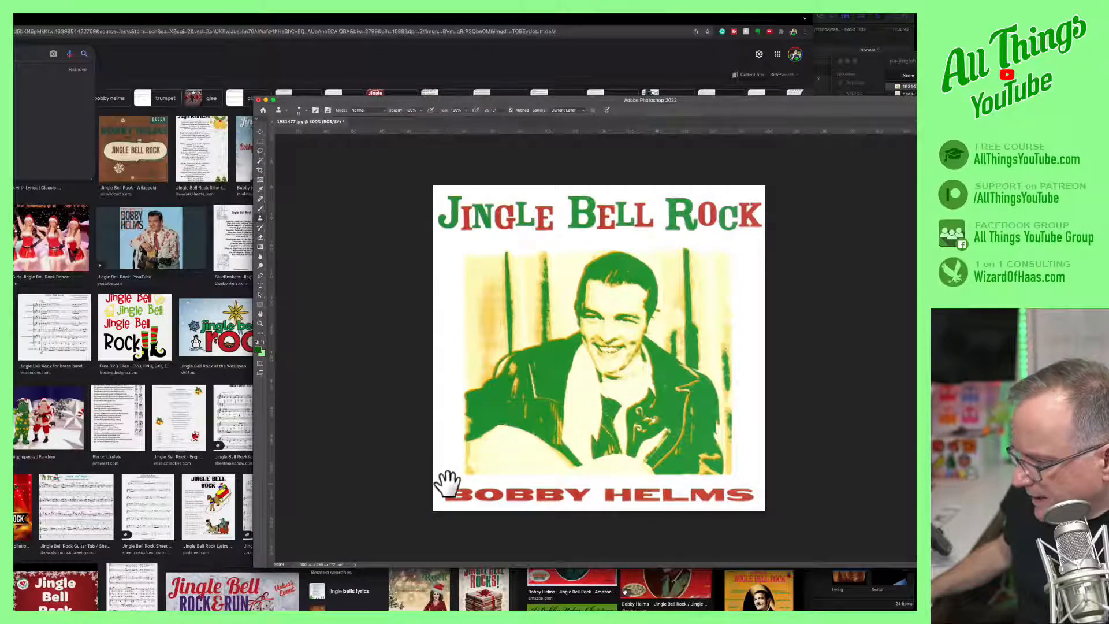
pyautogui.click(447, 484)
pyautogui.click(445, 483)
pyautogui.click(446, 483)
pyautogui.click(446, 483)
pyautogui.click(446, 483)
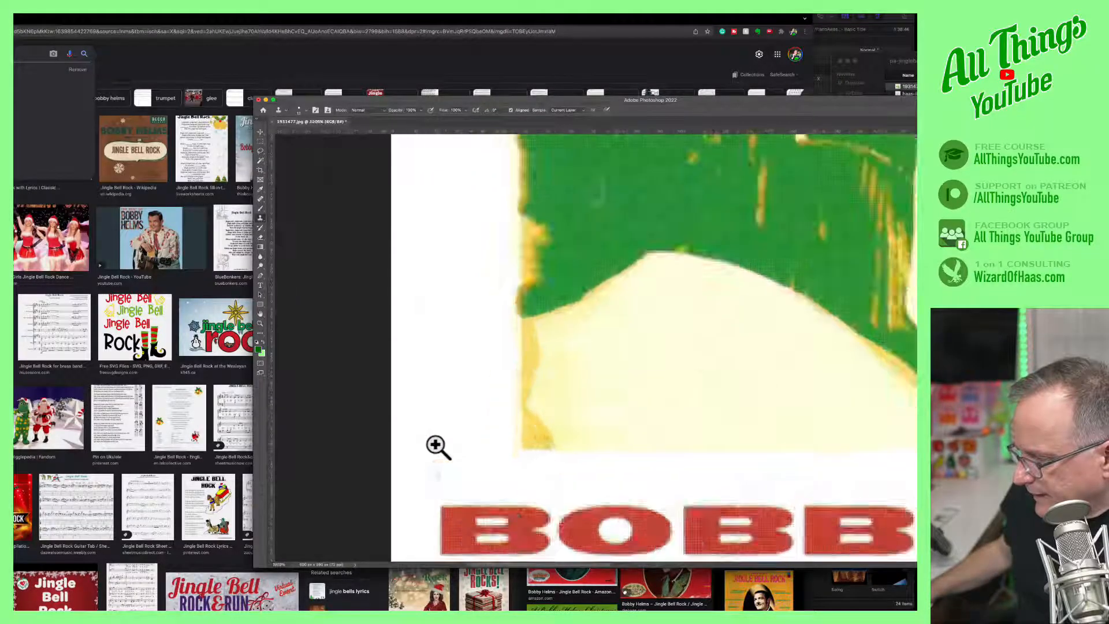
pyautogui.keyDown('alt'); pyautogui.click(438, 478); pyautogui.keyUp('alt')
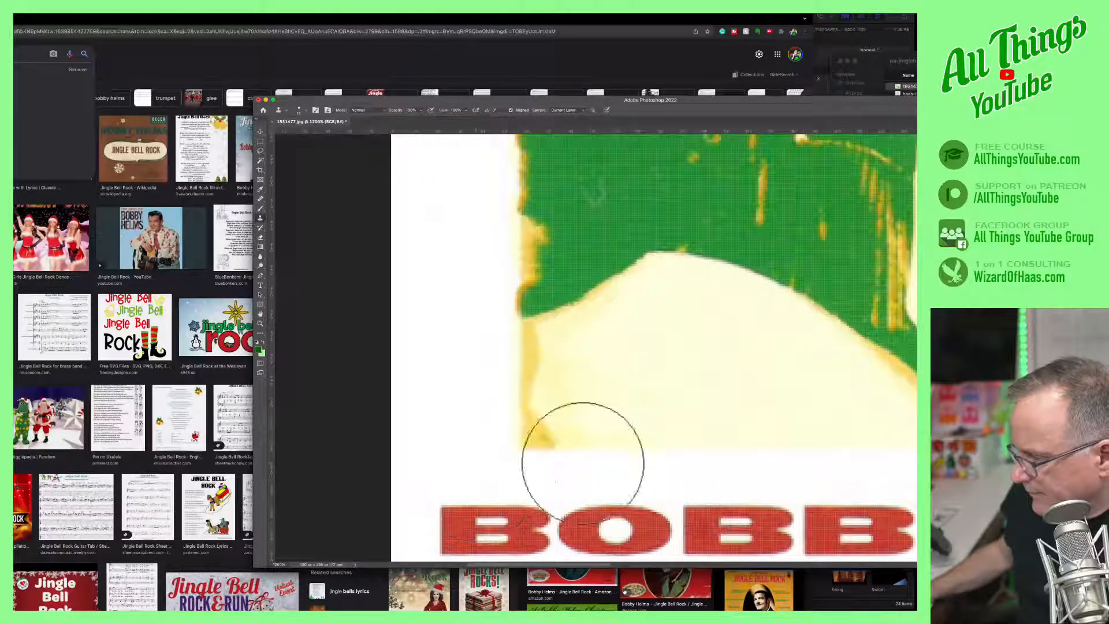
pyautogui.moveTo(663, 459); pyautogui.dragTo(365, 441)
# Inspect the full cover, the scarf, the jacket and the lower edge for remaining blemishes.
pyautogui.press('super+0')
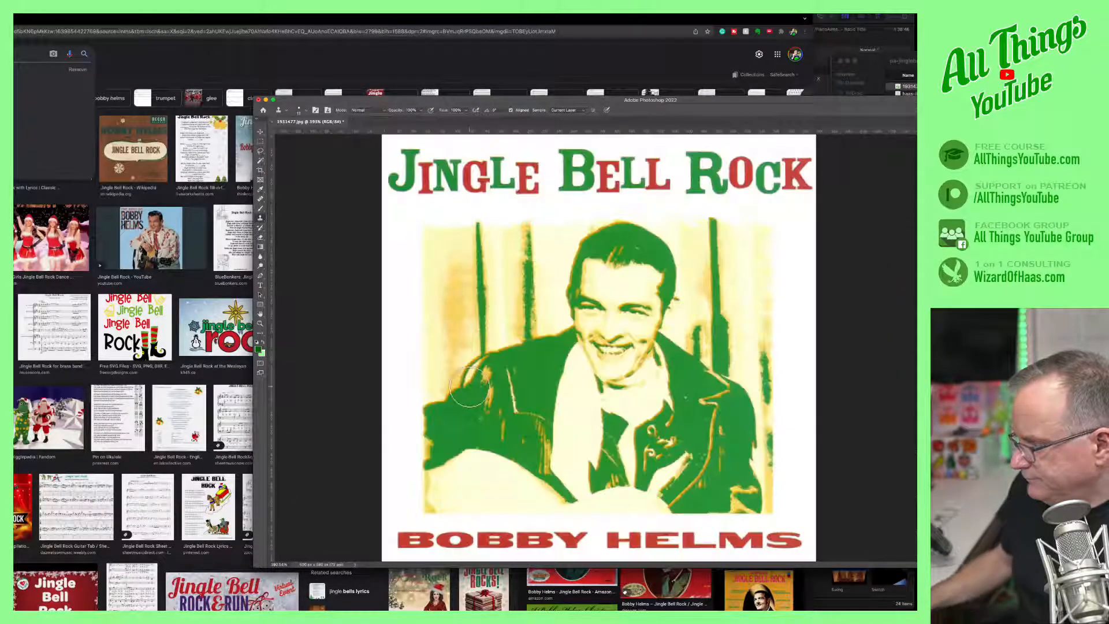
pyautogui.click(592, 422)
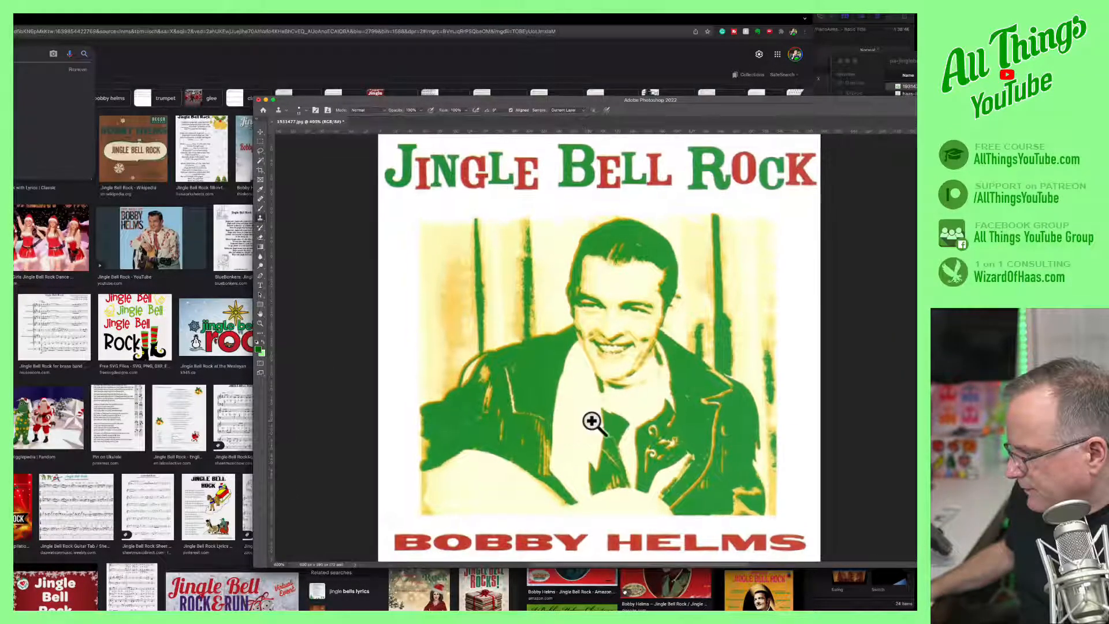
pyautogui.click(592, 422)
pyautogui.click(592, 421)
pyautogui.click(592, 422)
pyautogui.click(592, 422)
pyautogui.click(592, 421)
pyautogui.keyDown('alt'); pyautogui.click(548, 280); pyautogui.keyUp('alt')
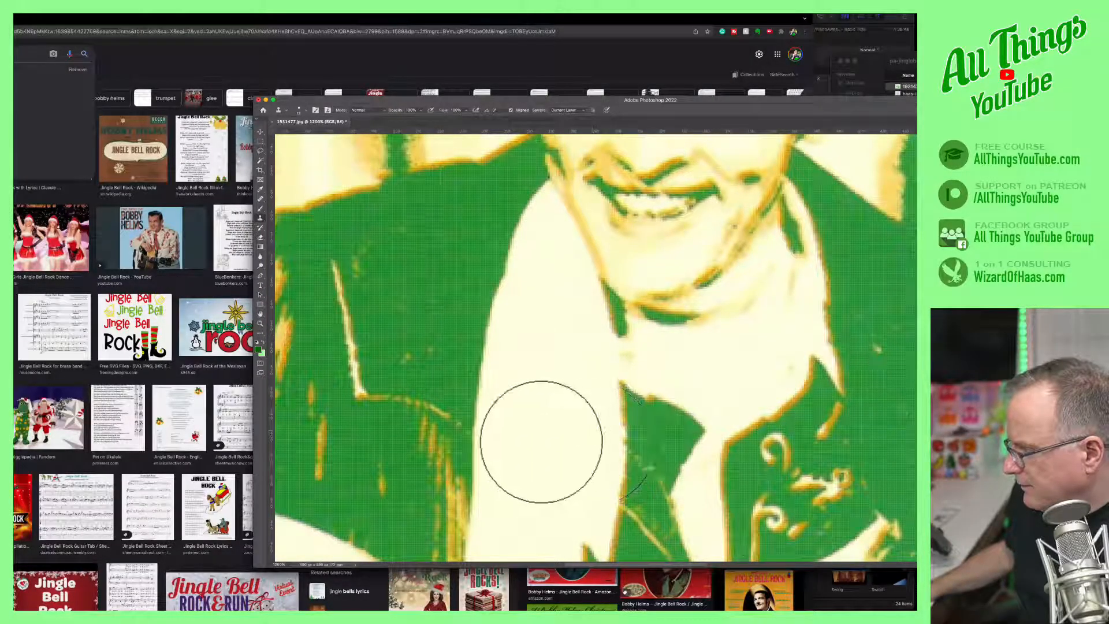
pyautogui.keyDown('alt'); pyautogui.click(542, 438); pyautogui.keyUp('alt')
pyautogui.keyDown('alt'); pyautogui.click(538, 427); pyautogui.keyUp('alt')
pyautogui.keyDown('alt'); pyautogui.click(537, 423); pyautogui.keyUp('alt')
pyautogui.keyDown('alt'); pyautogui.click(590, 445); pyautogui.keyUp('alt')
pyautogui.moveTo(604, 456); pyautogui.dragTo(446, 190)
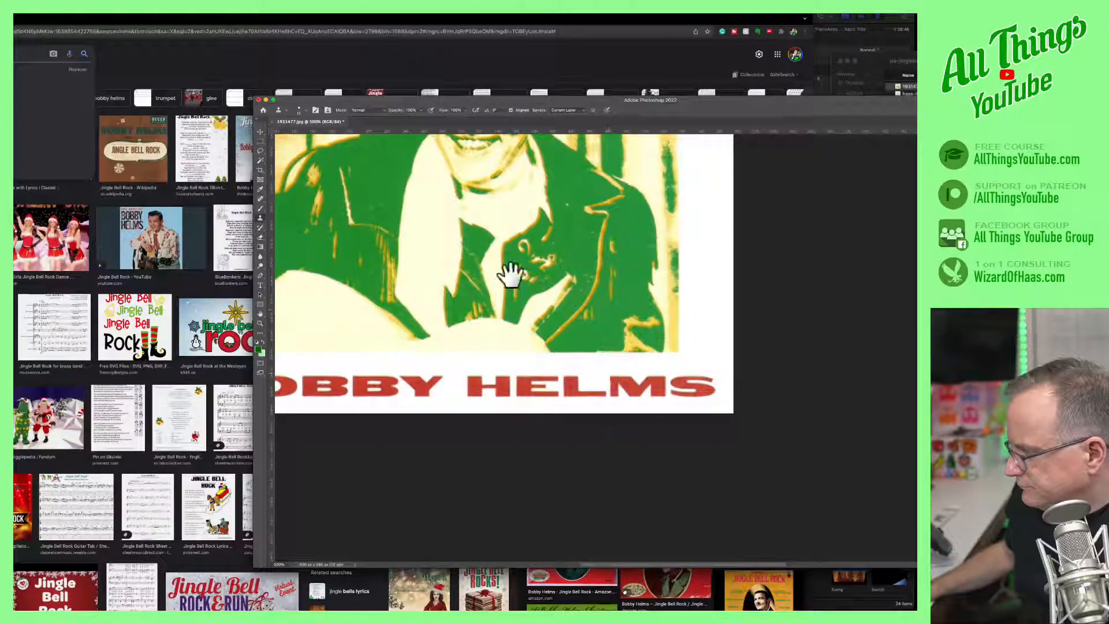
pyautogui.keyDown('alt'); pyautogui.click(469, 252); pyautogui.keyUp('alt')
pyautogui.keyDown('alt'); pyautogui.click(469, 252); pyautogui.keyUp('alt')
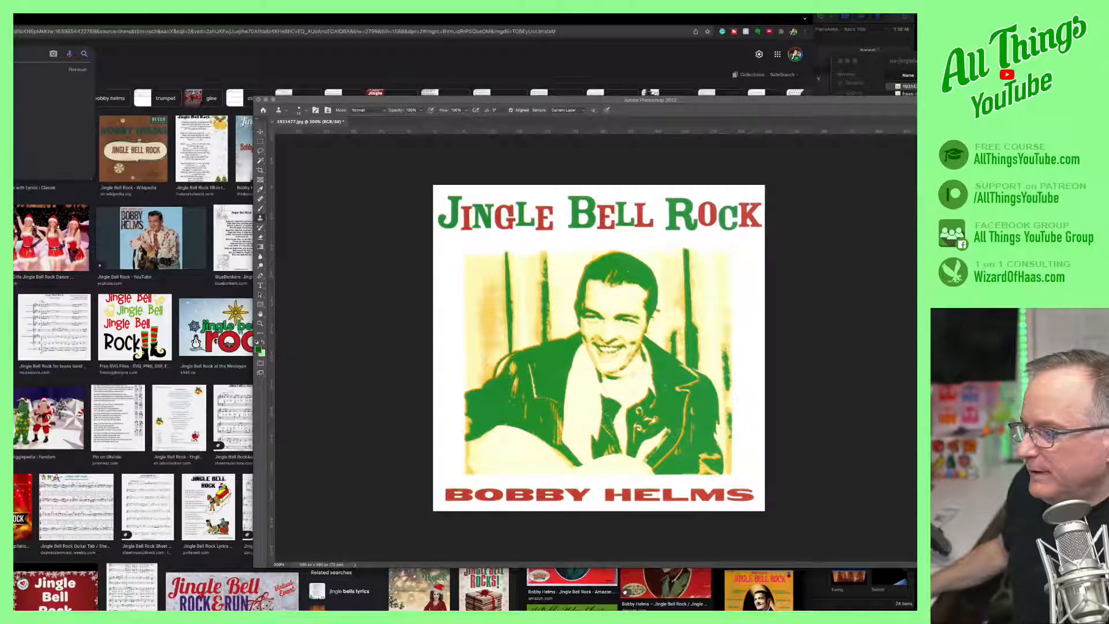
# Save the retouched cover as a Baseline Optimized JPEG and close the document without saving again.
pyautogui.click(62, 12)
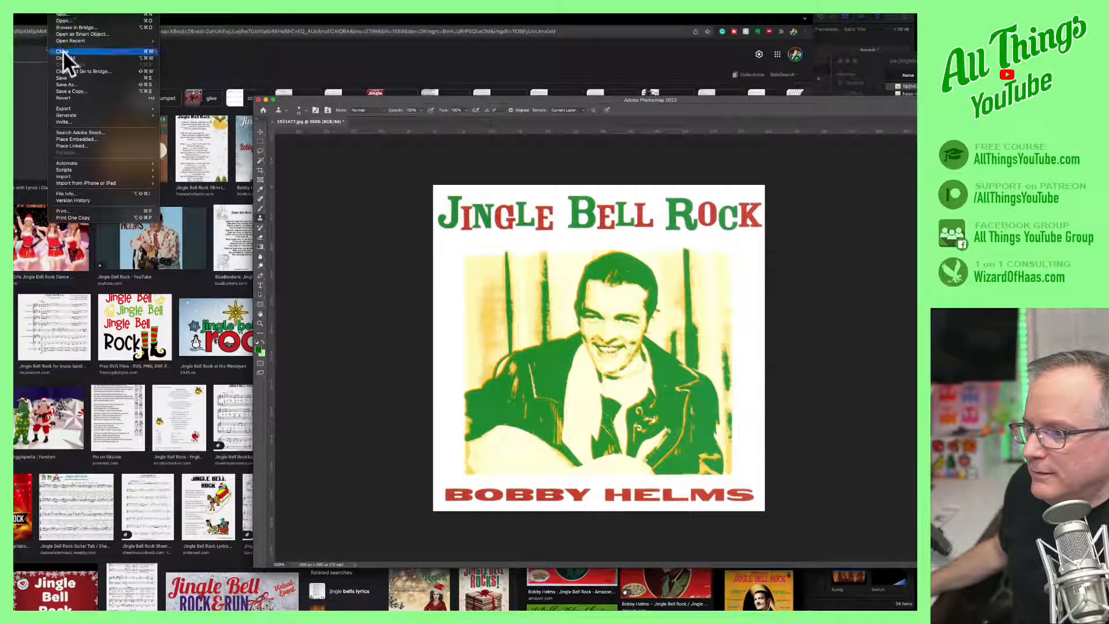
pyautogui.click(64, 78)
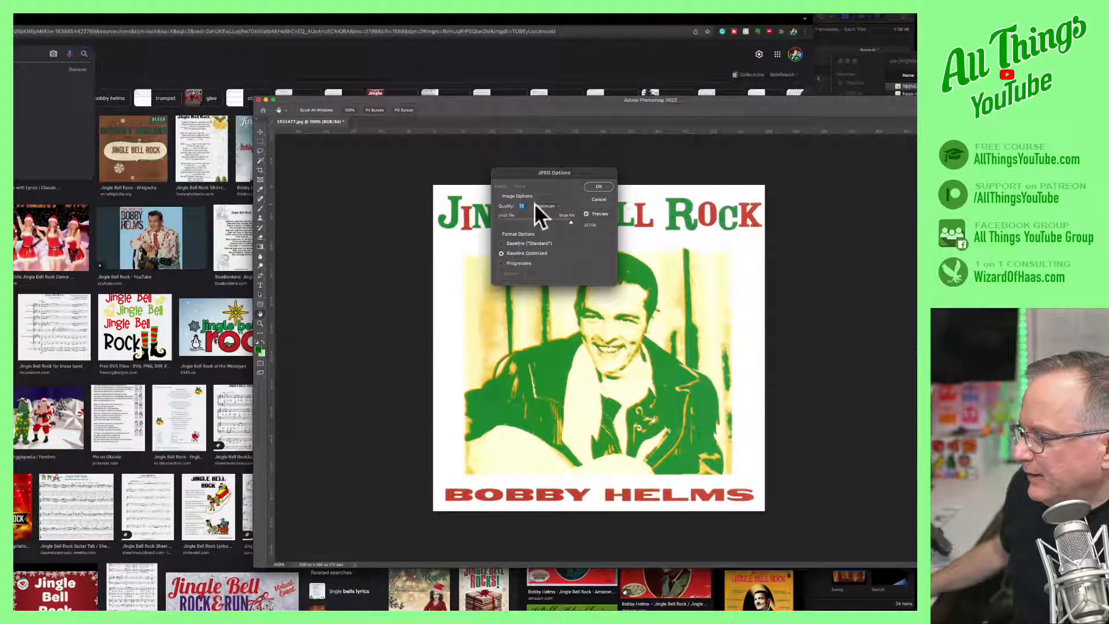
pyautogui.click(599, 187)
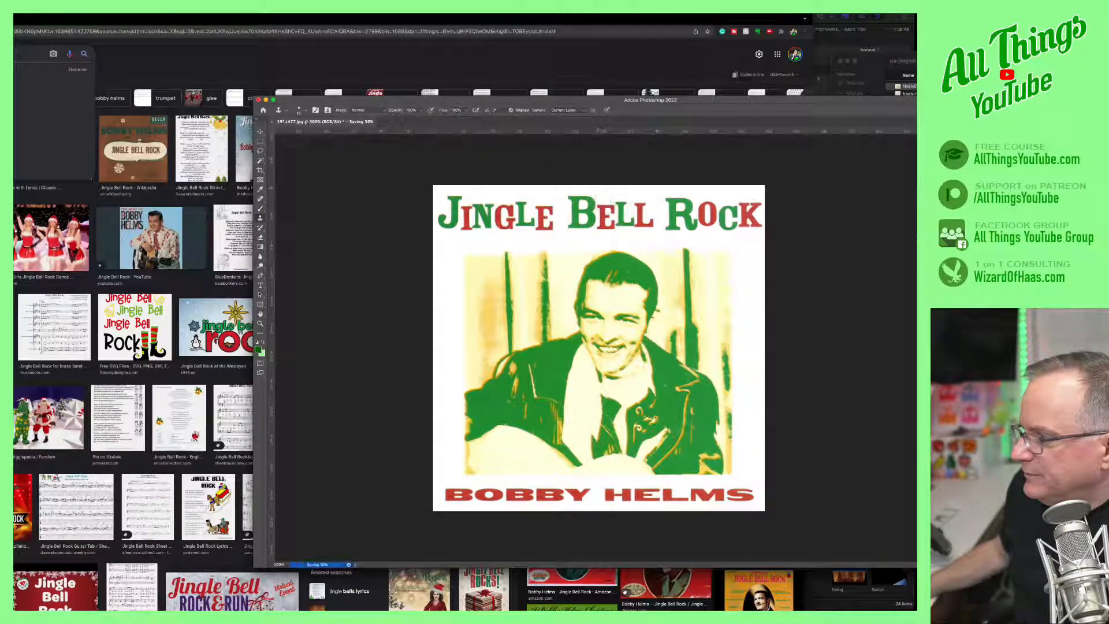
pyautogui.click(258, 100)
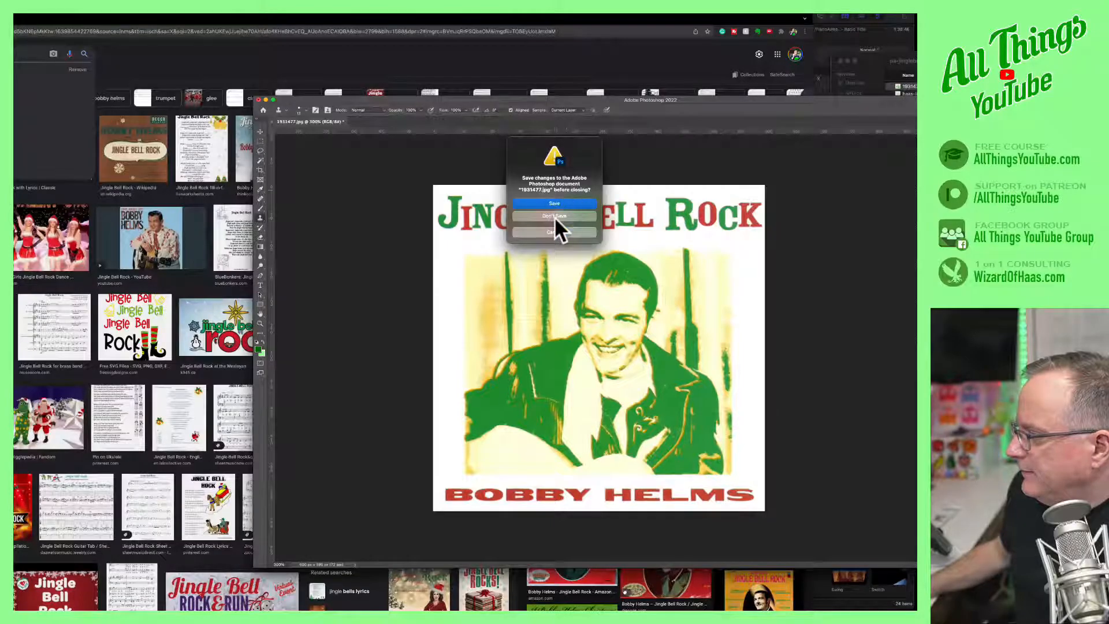
pyautogui.click(553, 216)
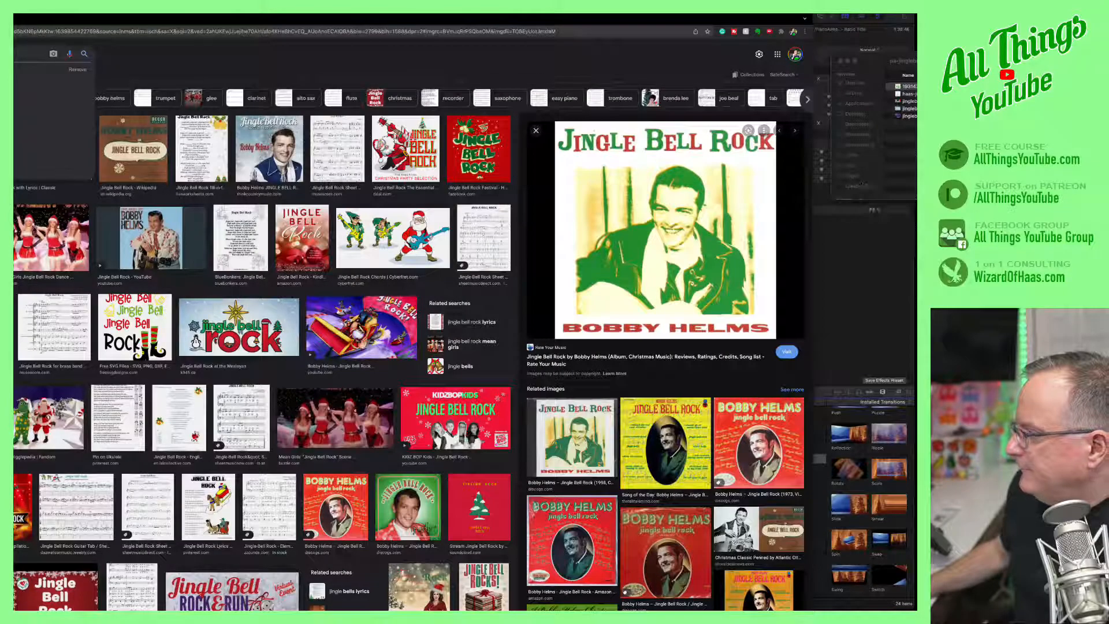
# Rename the saved cover image in the pa-jinglebellrock folder as bobby-helms.
pyautogui.click(910, 113)
pyautogui.press('Return')
pyautogui.write('bobby')
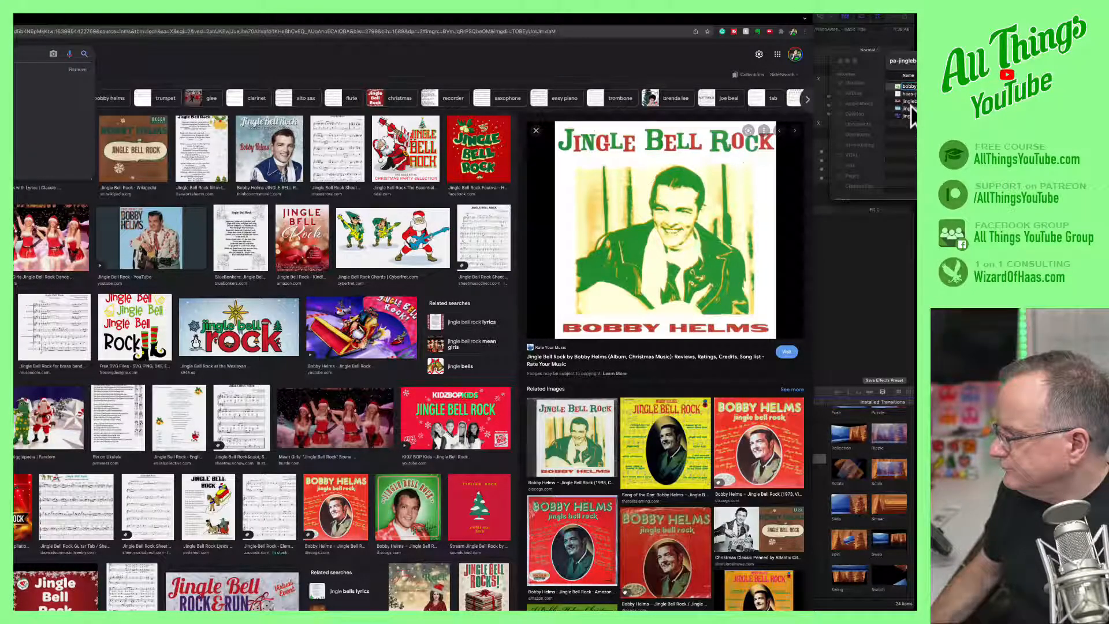
pyautogui.press('Return')
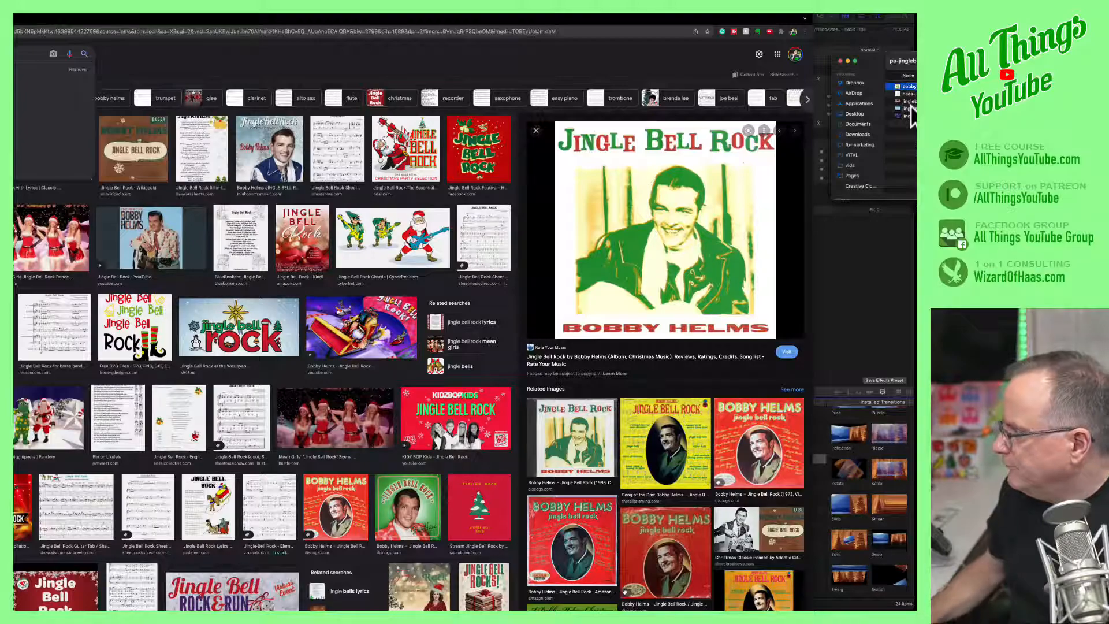
# Switch to Final Cut Pro, place the bobby-helms image above the main clip near the timeline's start, and display it in the viewer.
pyautogui.doubleClick(114, 12)
pyautogui.moveTo(29, 6); pyautogui.dragTo(37, 112)
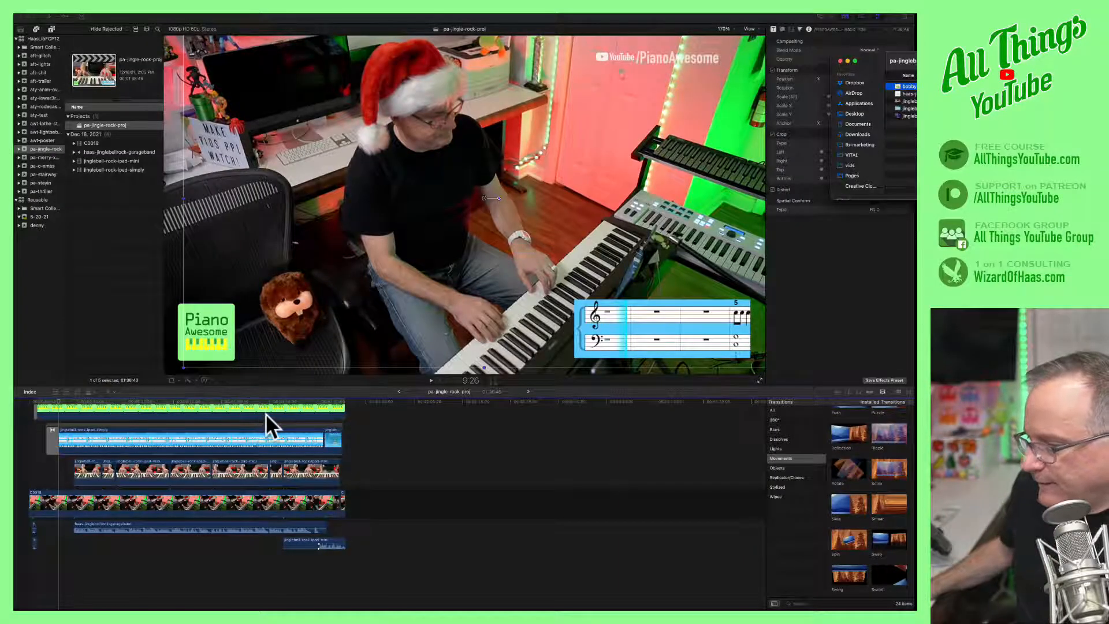
pyautogui.scroll(2, 266, 413)
pyautogui.moveTo(905, 86); pyautogui.dragTo(41, 495)
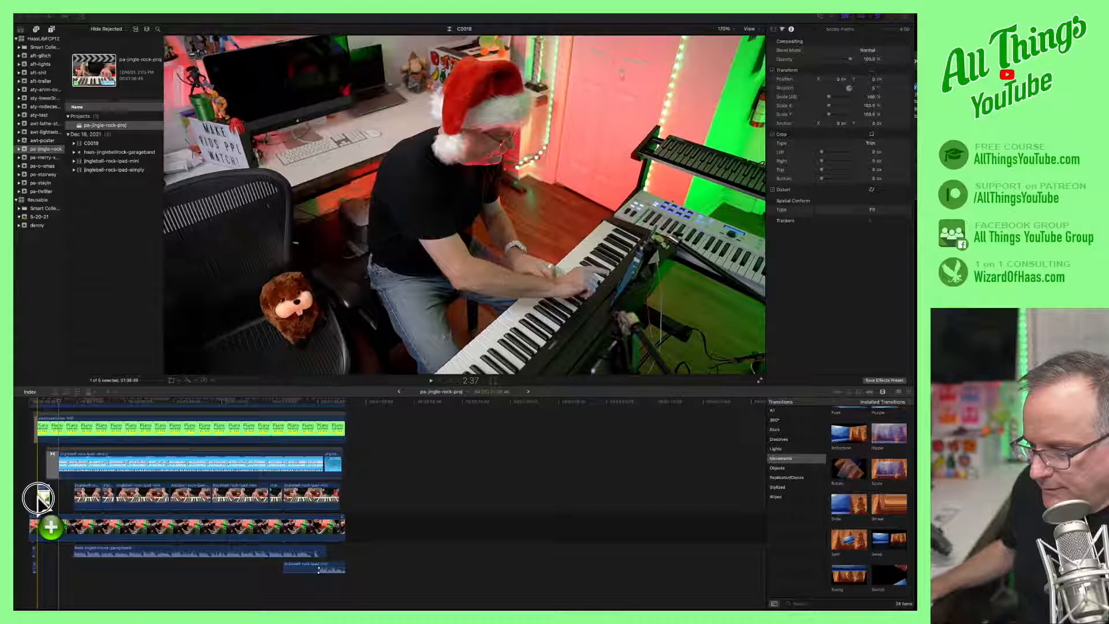
pyautogui.click(43, 399)
pyautogui.click(44, 399)
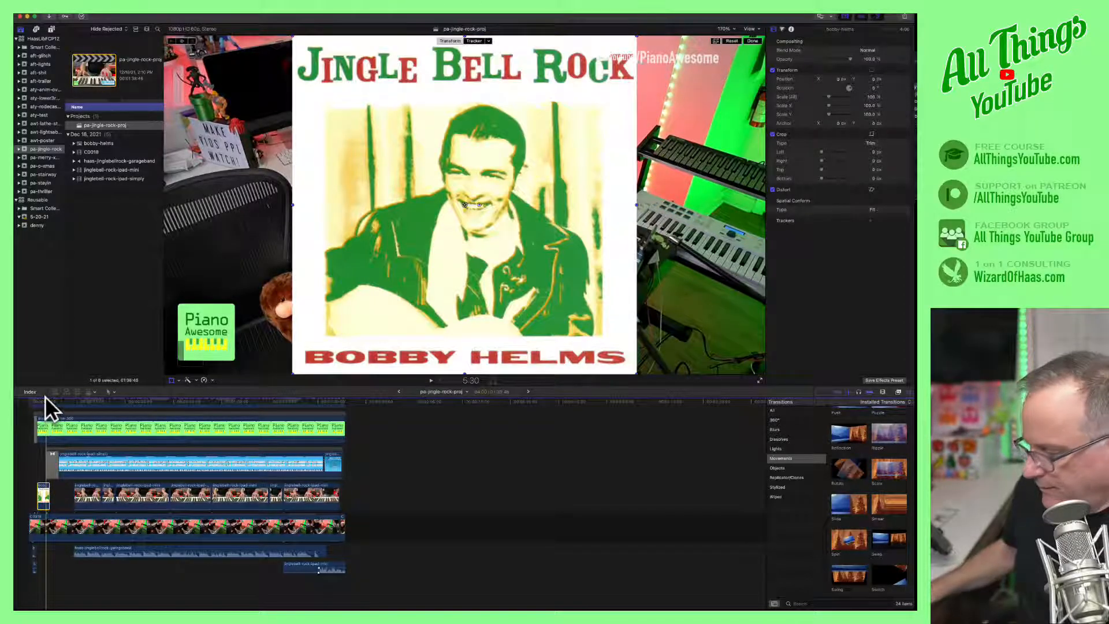
# Extend the cover image to the start of the first iPad mini clip and preview the video's opening.
pyautogui.press('super+equal')
pyautogui.press('super+equal')
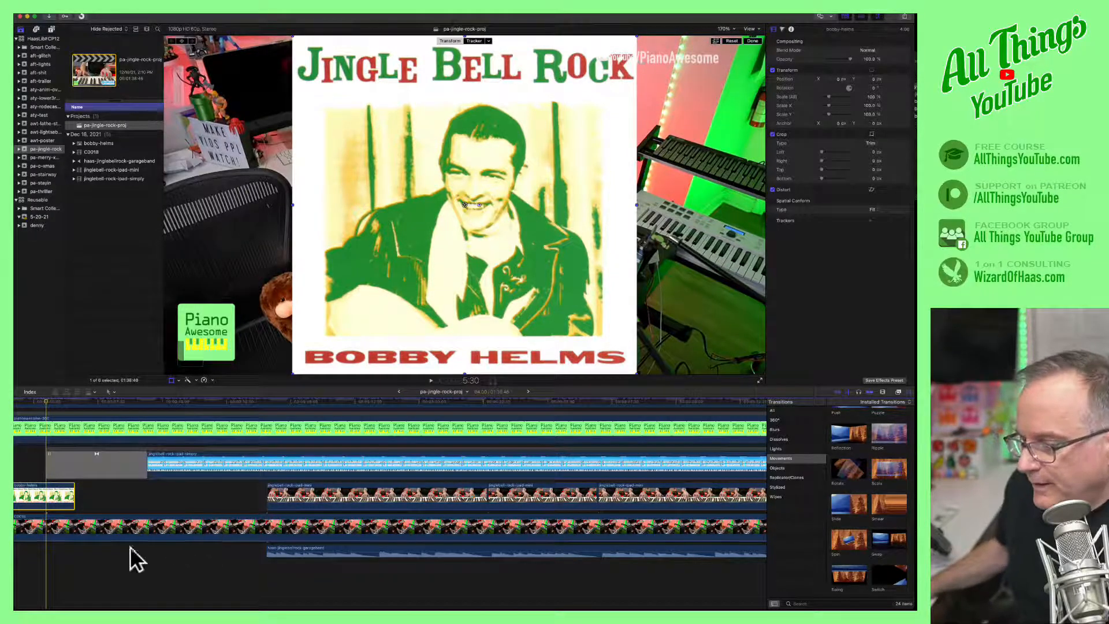
pyautogui.hscroll(-5, 157, 503)
pyautogui.moveTo(199, 496); pyautogui.dragTo(389, 494)
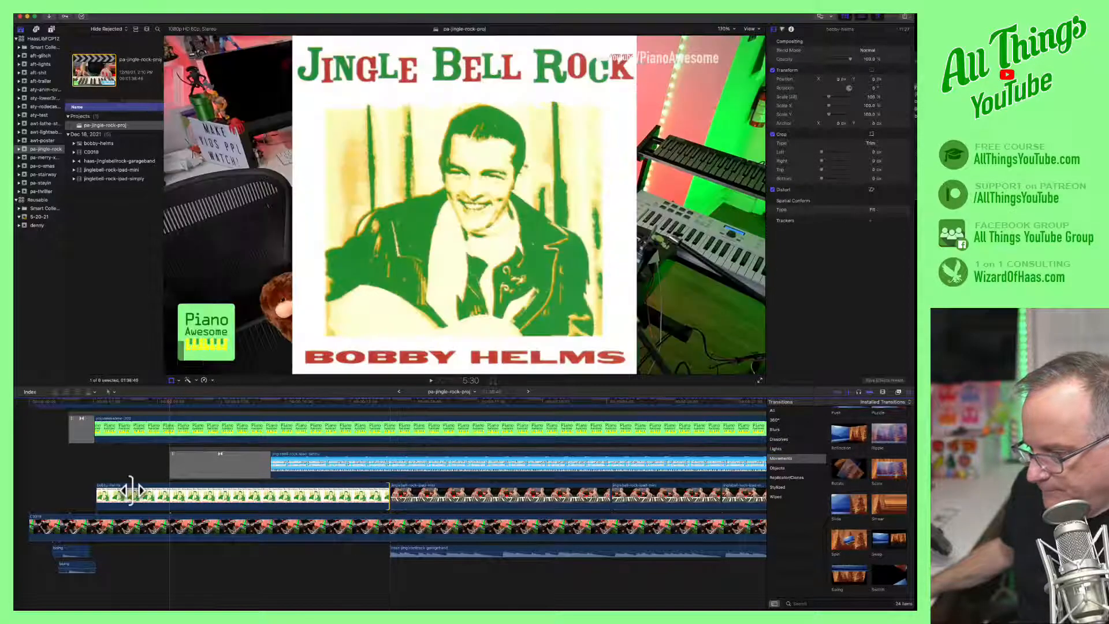
pyautogui.moveTo(168, 400); pyautogui.dragTo(28, 399)
pyautogui.press('space')
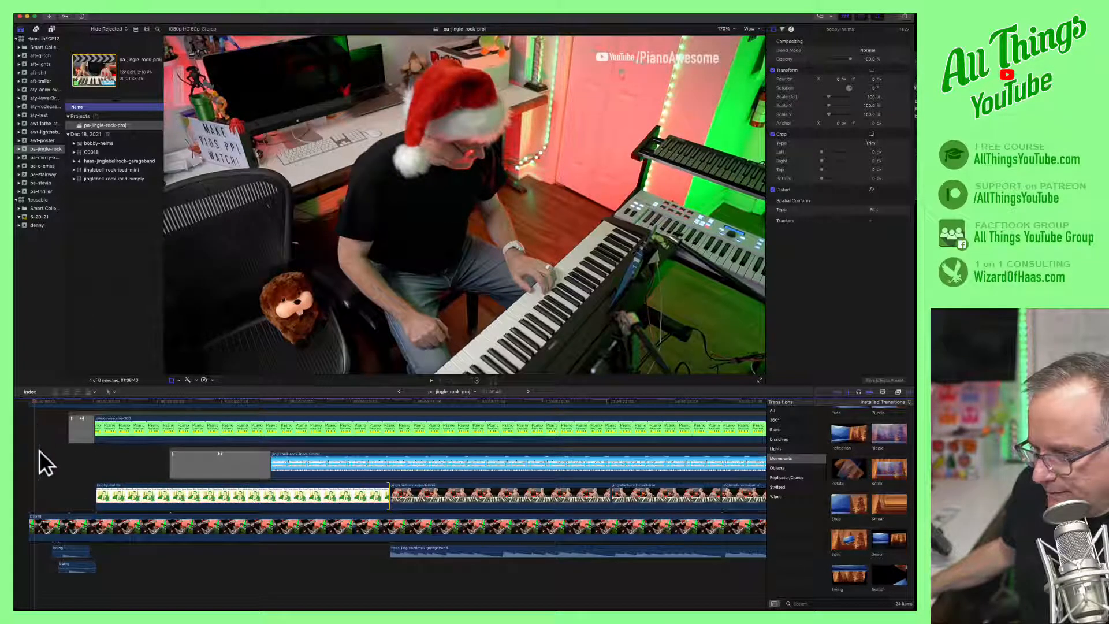
# Fit the whole project in the timeline and preview the video's opening up to the appearance of the cover image.
pyautogui.scroll(3, 43, 452)
pyautogui.press('super+minus')
pyautogui.press('super+minus')
pyautogui.press('super+minus')
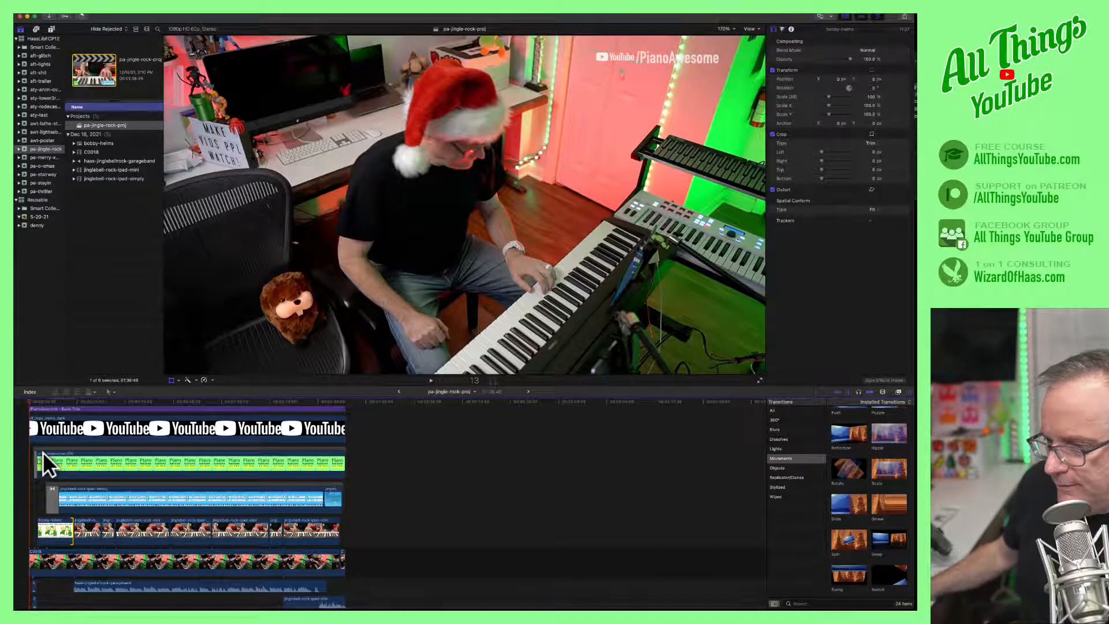
pyautogui.click(30, 561)
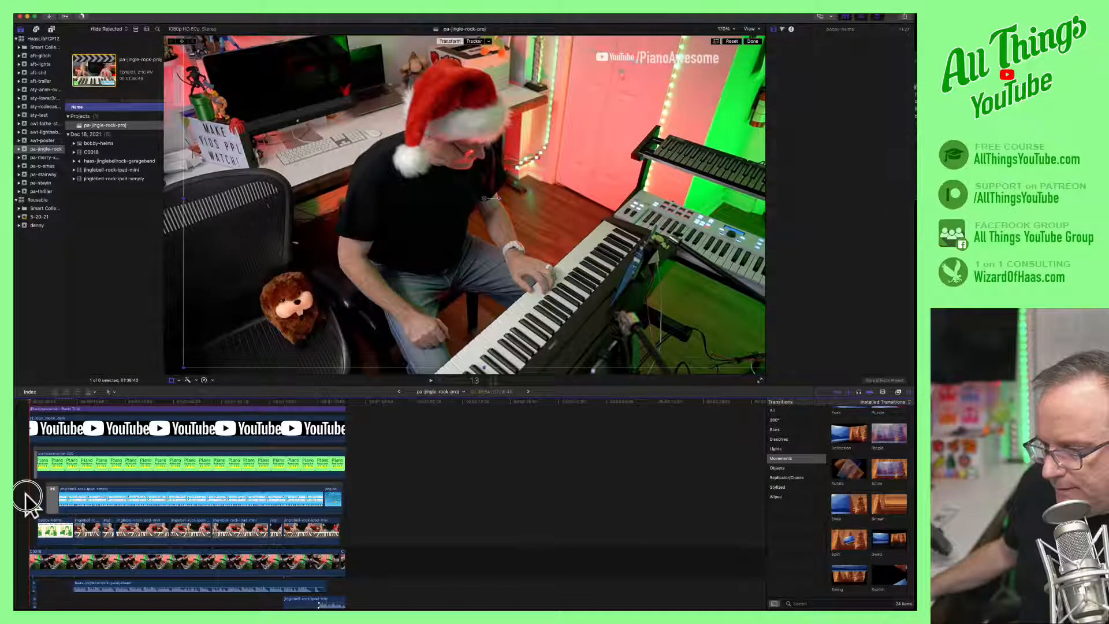
pyautogui.scroll(1, 37, 418)
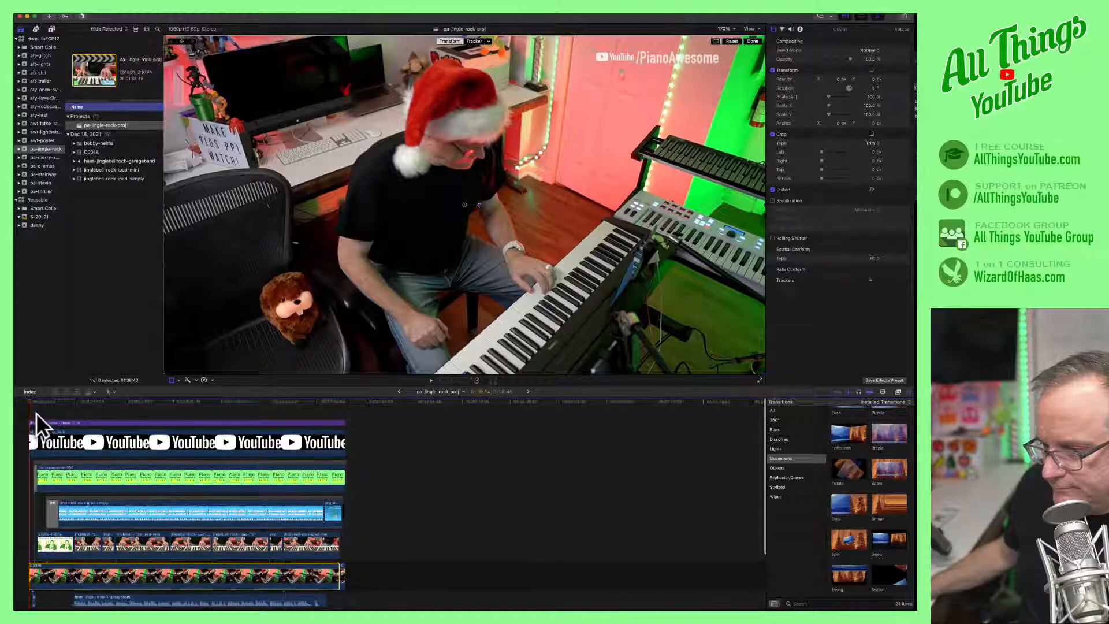
pyautogui.moveTo(32, 411); pyautogui.dragTo(27, 579)
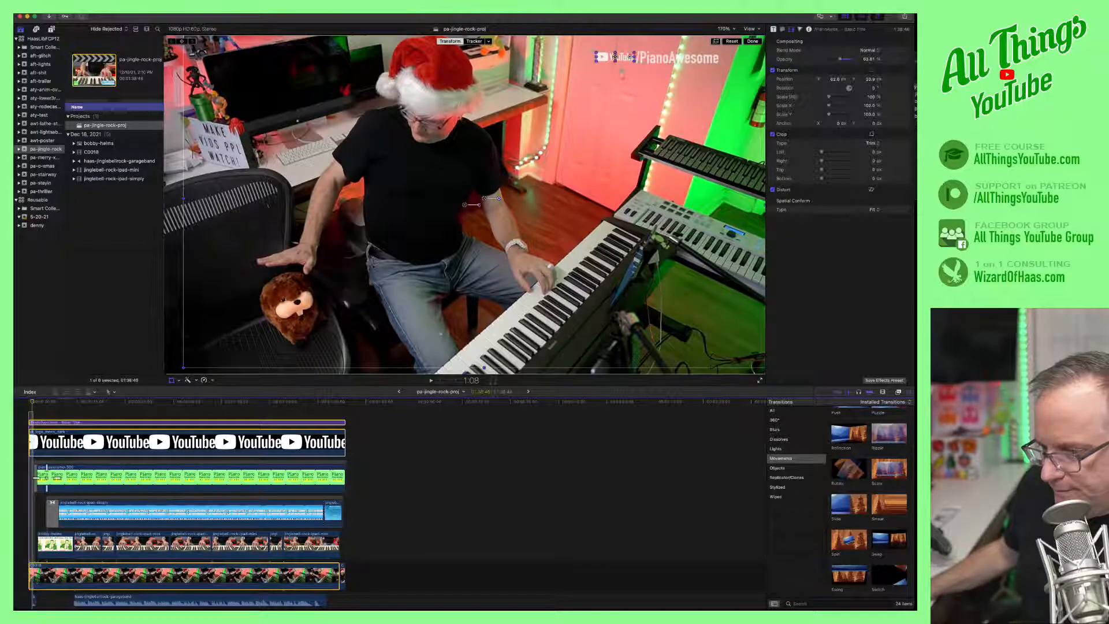
pyautogui.click(29, 397)
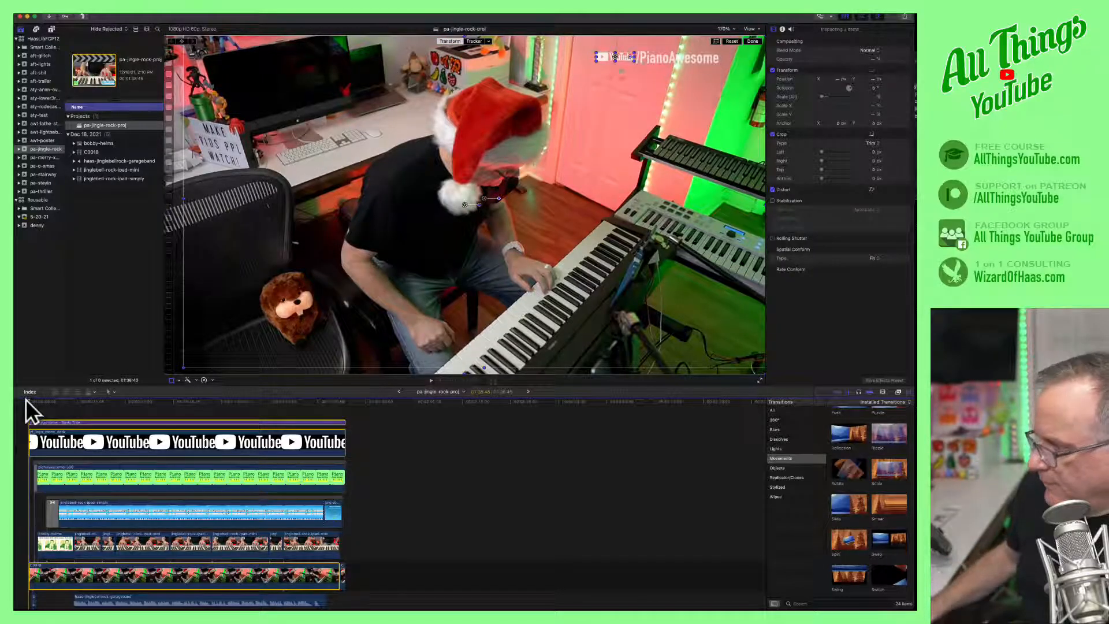
pyautogui.press('space')
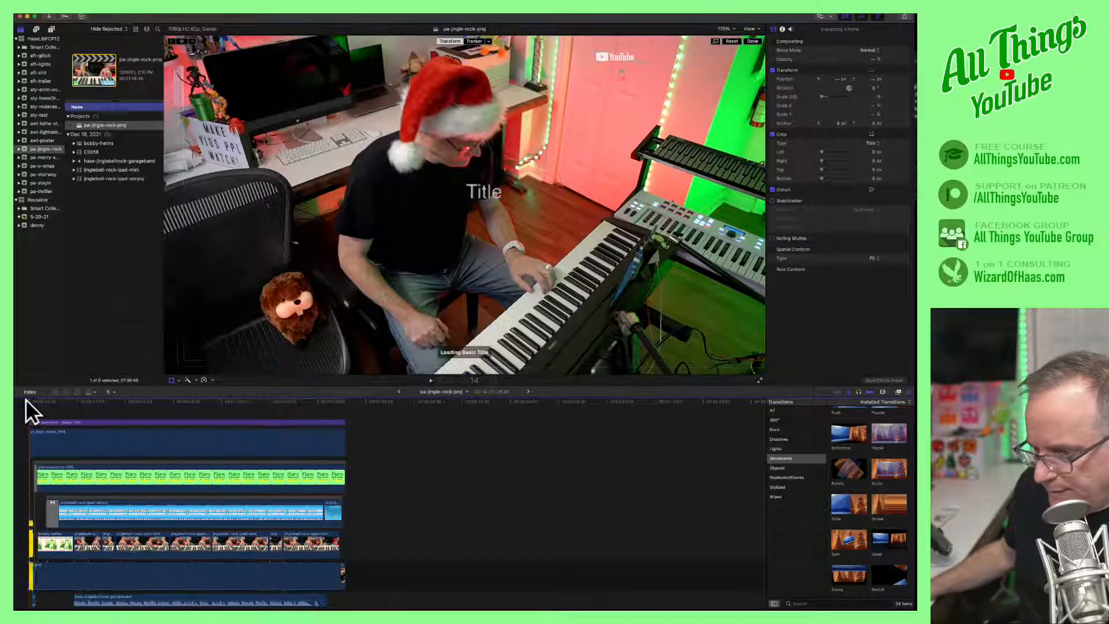
pyautogui.click(33, 476)
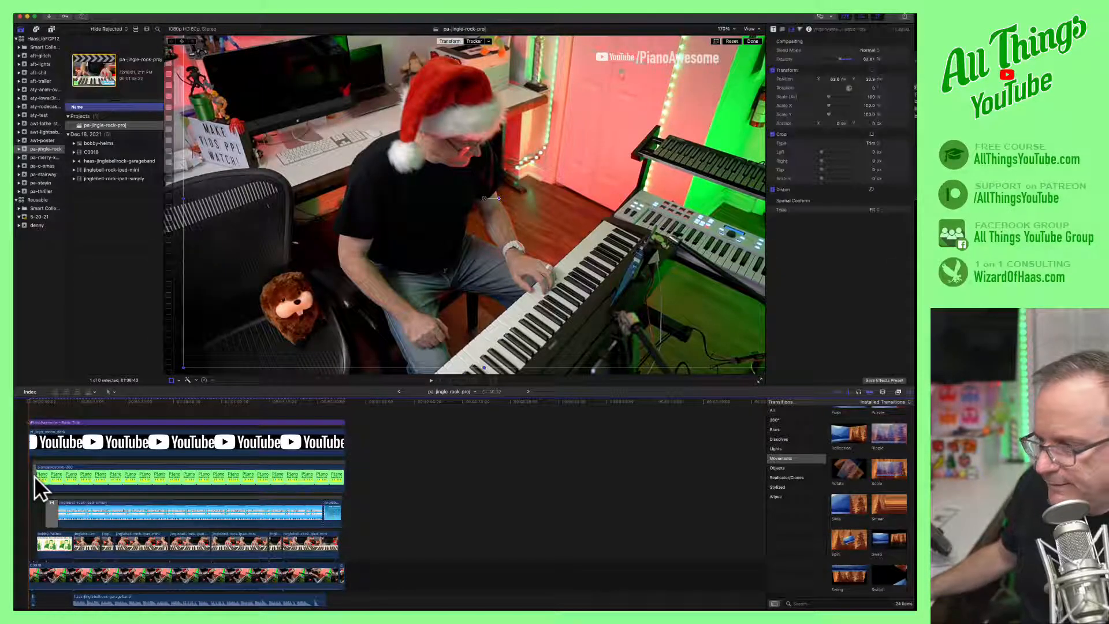
pyautogui.press('space')
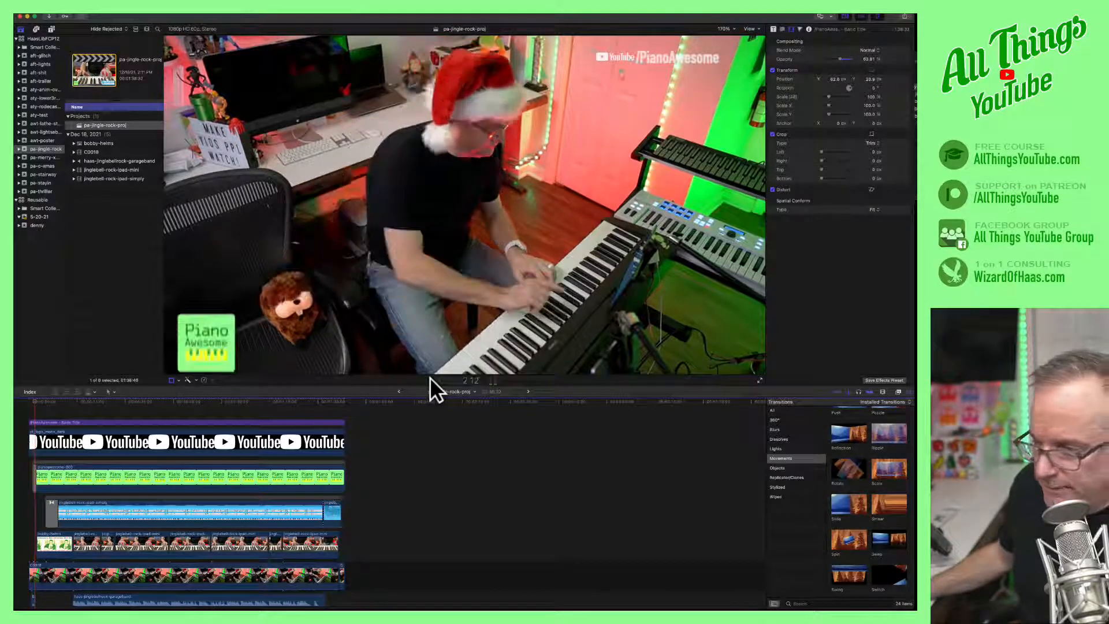
pyautogui.press('space')
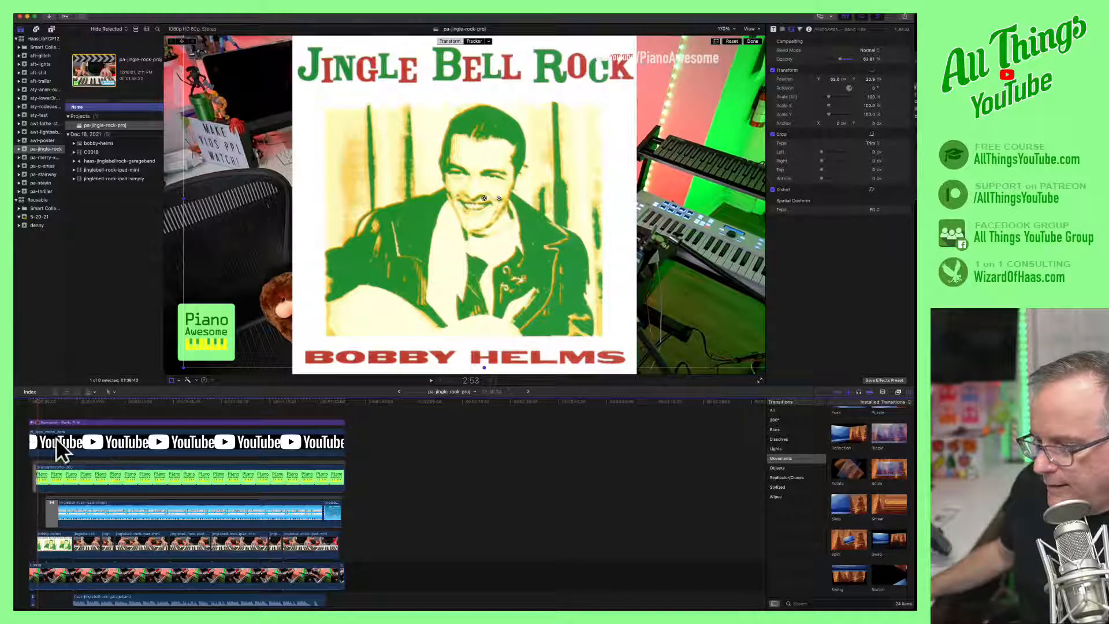
# With the viewer at 100%, move the bobby-helms cover straight down below the frame at 2:23, its first frame, for the starting position.
pyautogui.moveTo(40, 401); pyautogui.dragTo(38, 402)
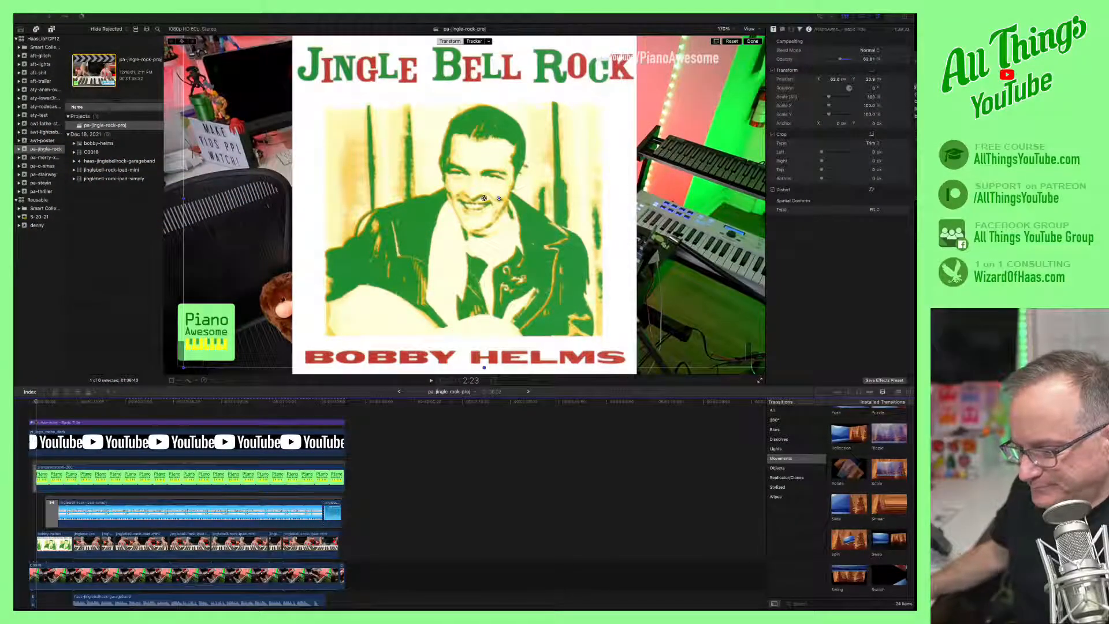
pyautogui.click(724, 29)
pyautogui.click(731, 73)
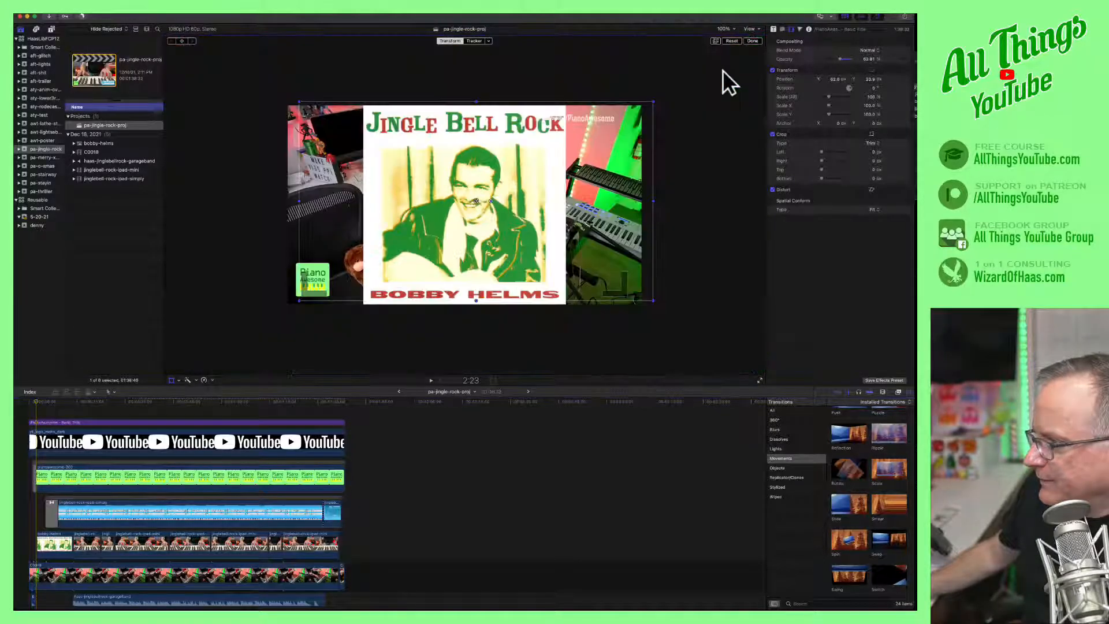
pyautogui.click(52, 543)
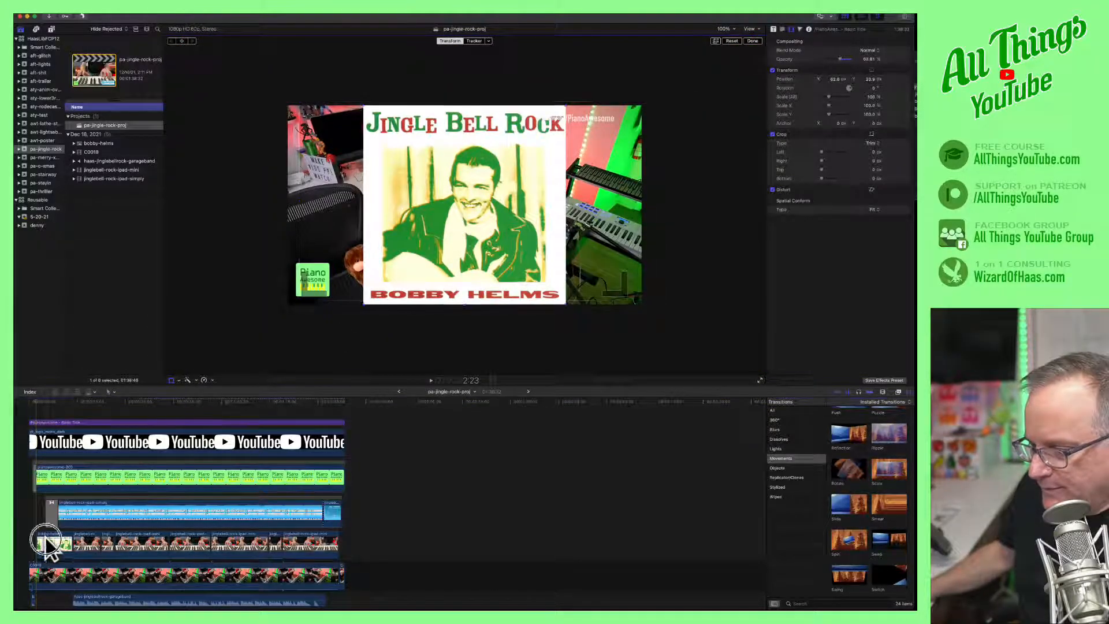
pyautogui.moveTo(383, 182); pyautogui.dragTo(370, 381)
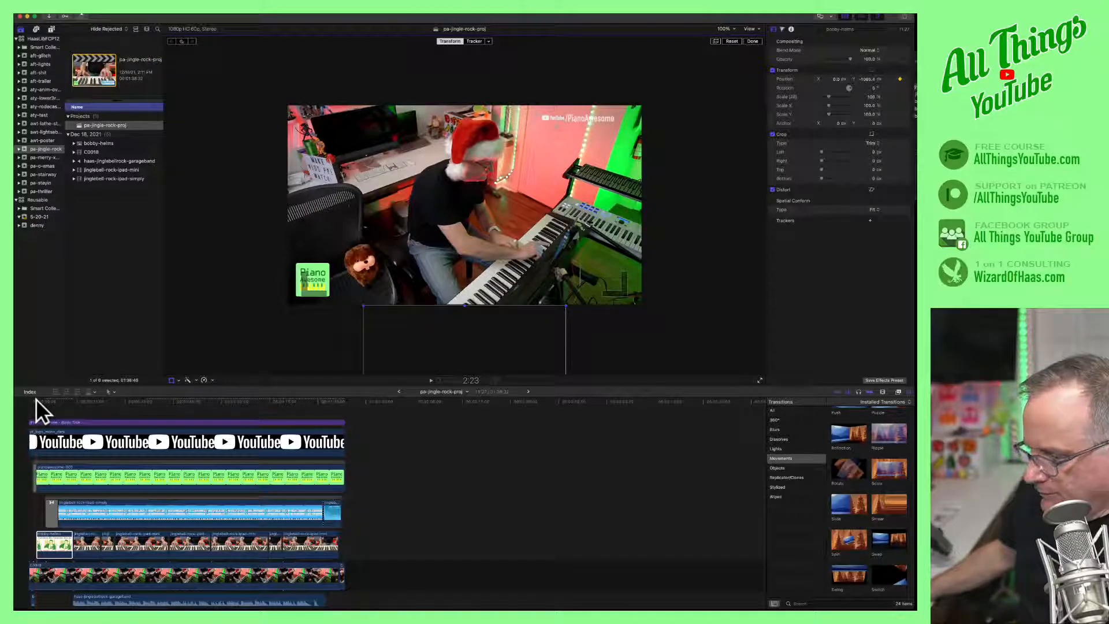
# At 5:23, keyframe the cover's Y position at 0 px so it rises to the centre of the frame.
pyautogui.press('space')
pyautogui.press('space')
pyautogui.hotkey('shift', 't')
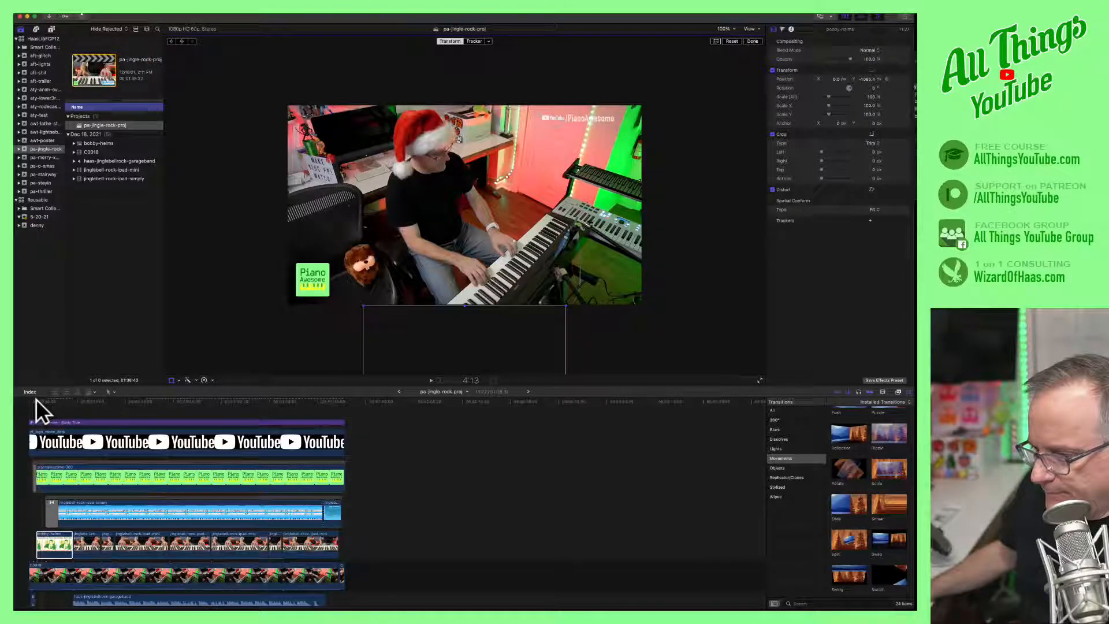
pyautogui.press('space')
pyautogui.press('space')
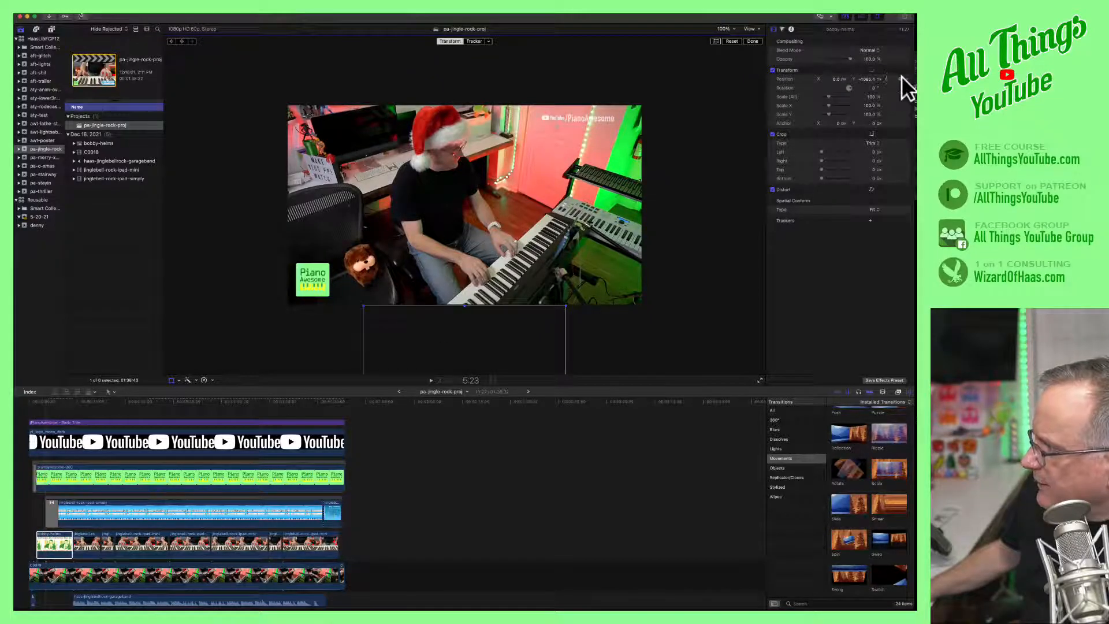
pyautogui.click(869, 78)
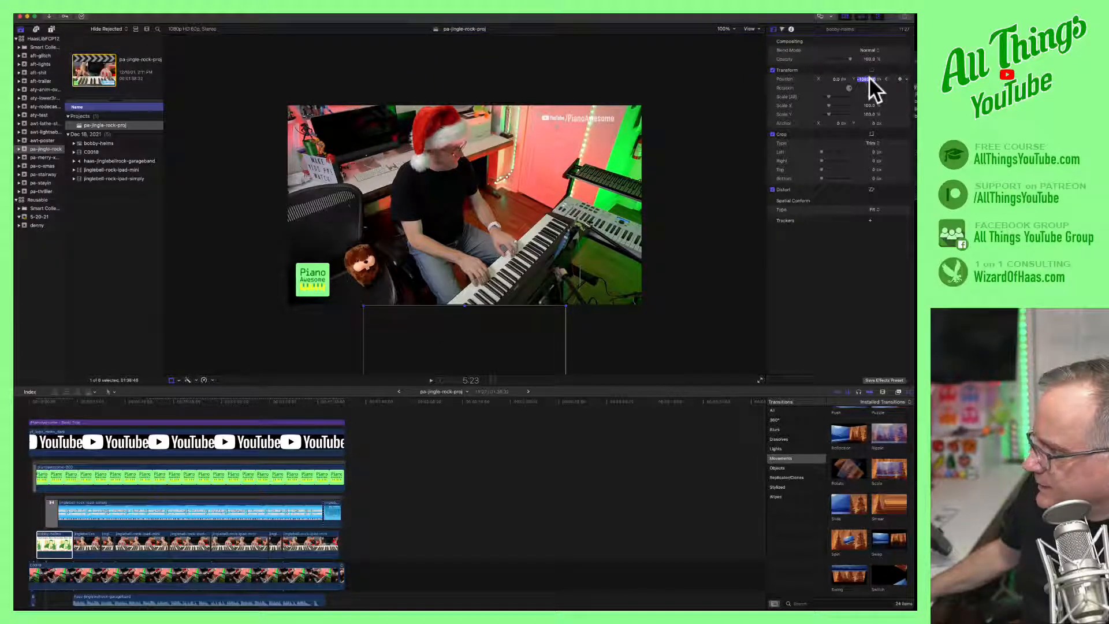
pyautogui.scroll(20, 868, 78)
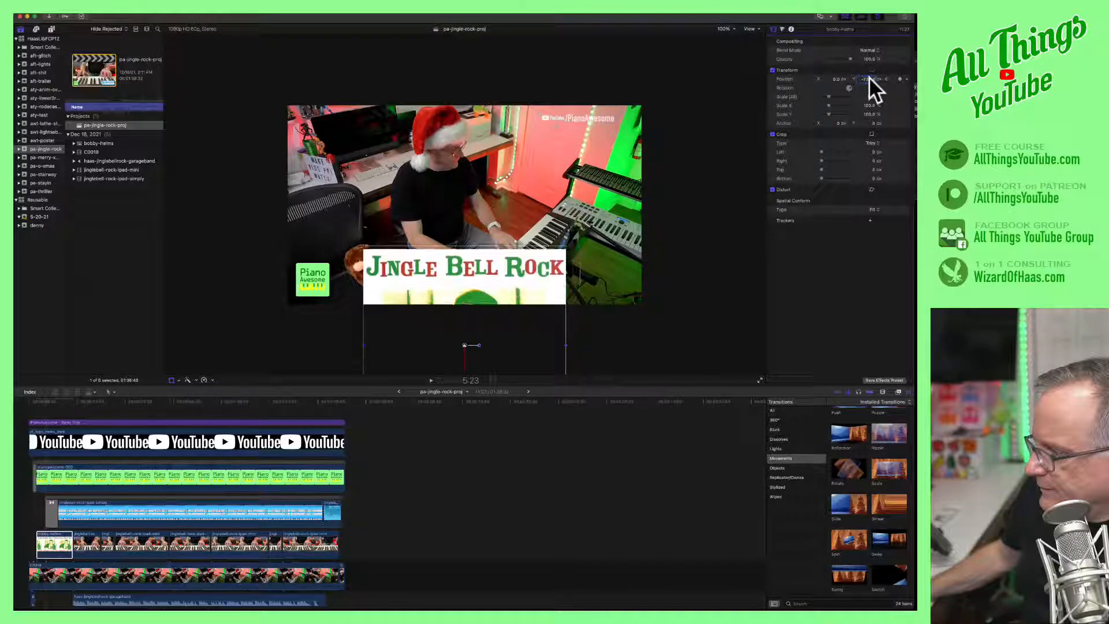
pyautogui.scroll(20, 868, 78)
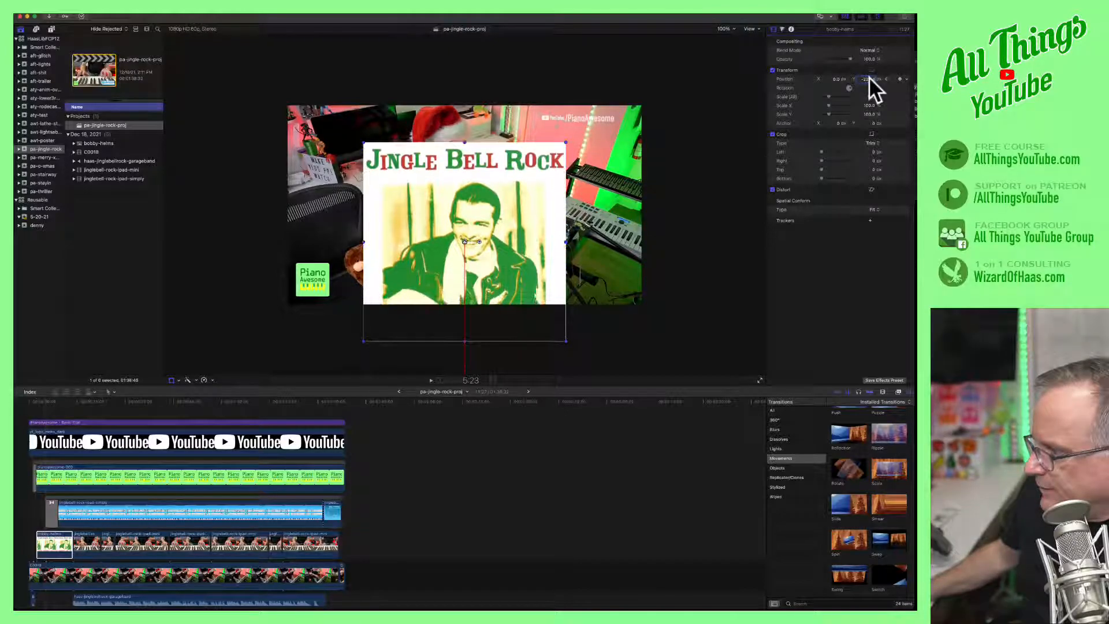
pyautogui.scroll(10, 869, 78)
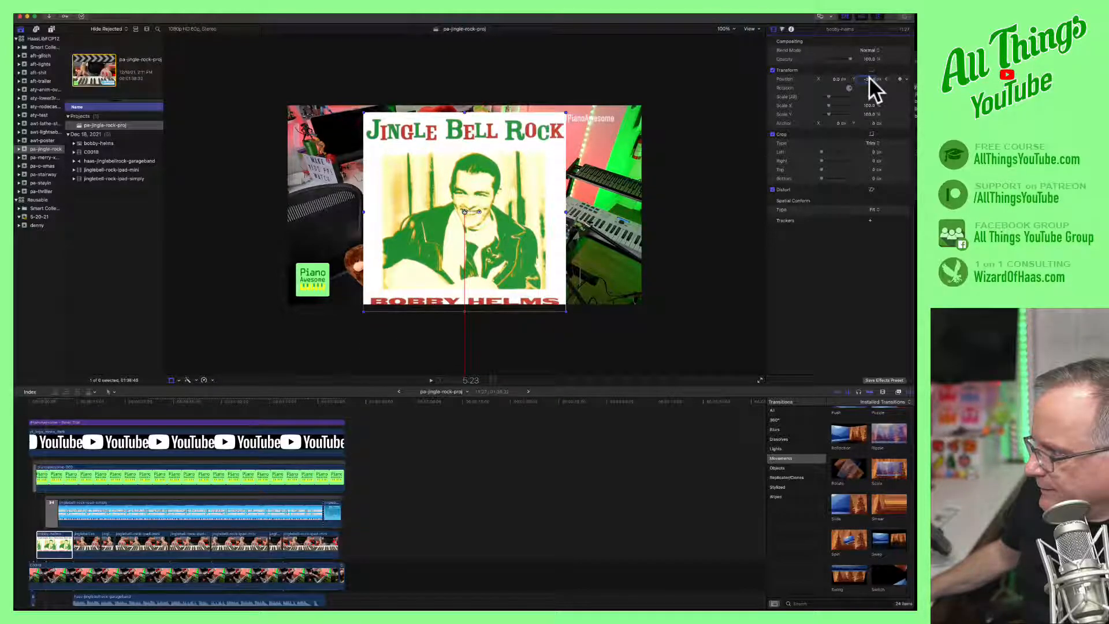
pyautogui.scroll(8, 868, 78)
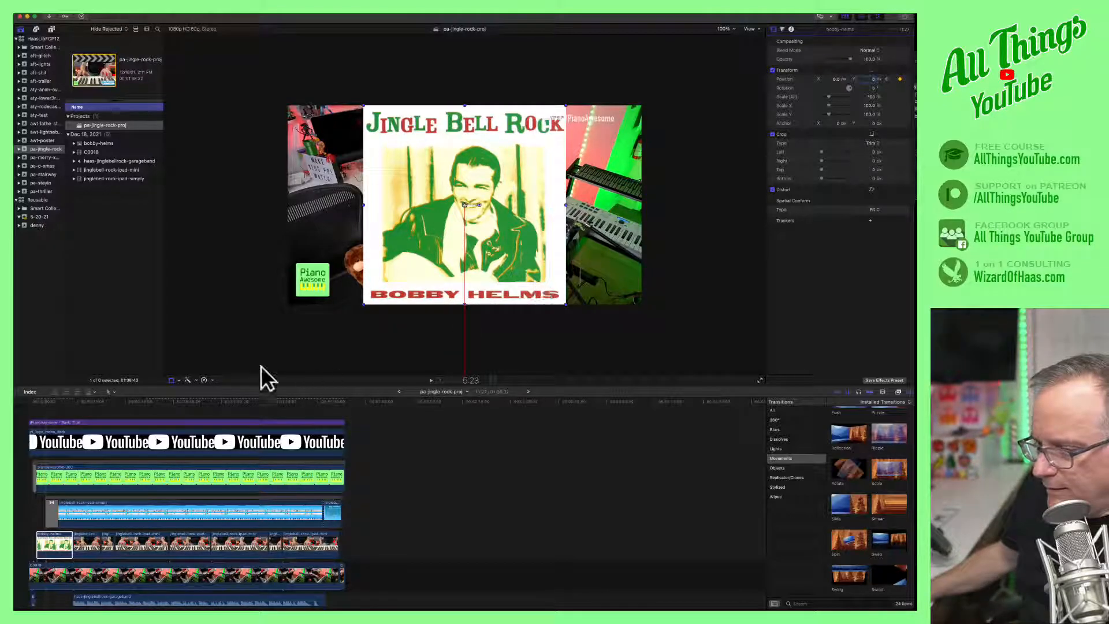
# Advance to 7:40 with the cover centred and add an opacity keyframe to it.
pyautogui.click(49, 401)
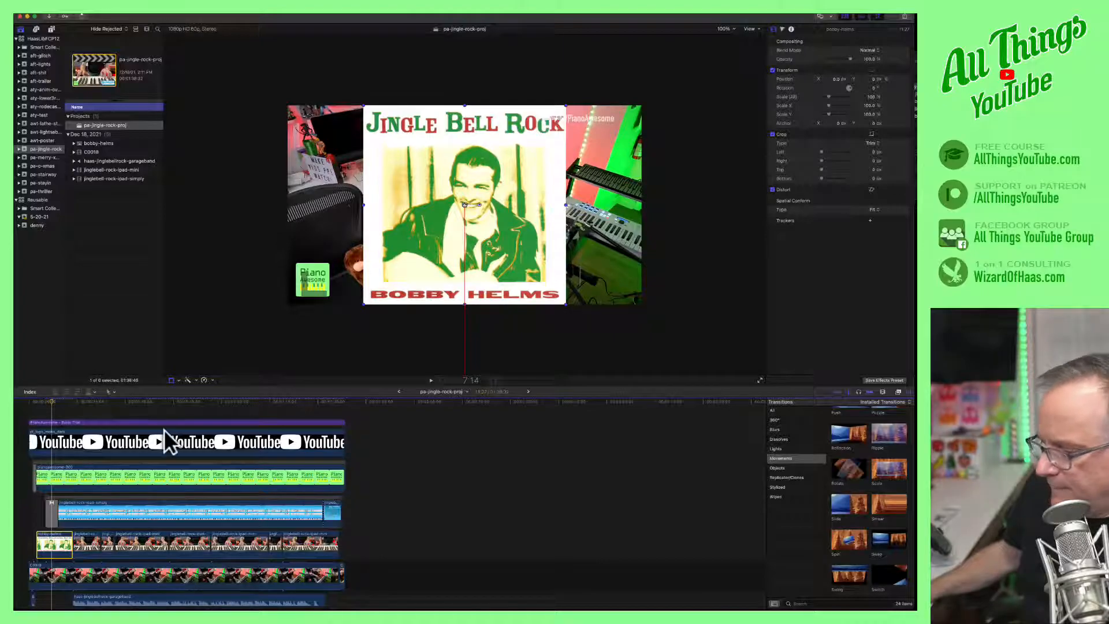
pyautogui.press('space')
pyautogui.press('space')
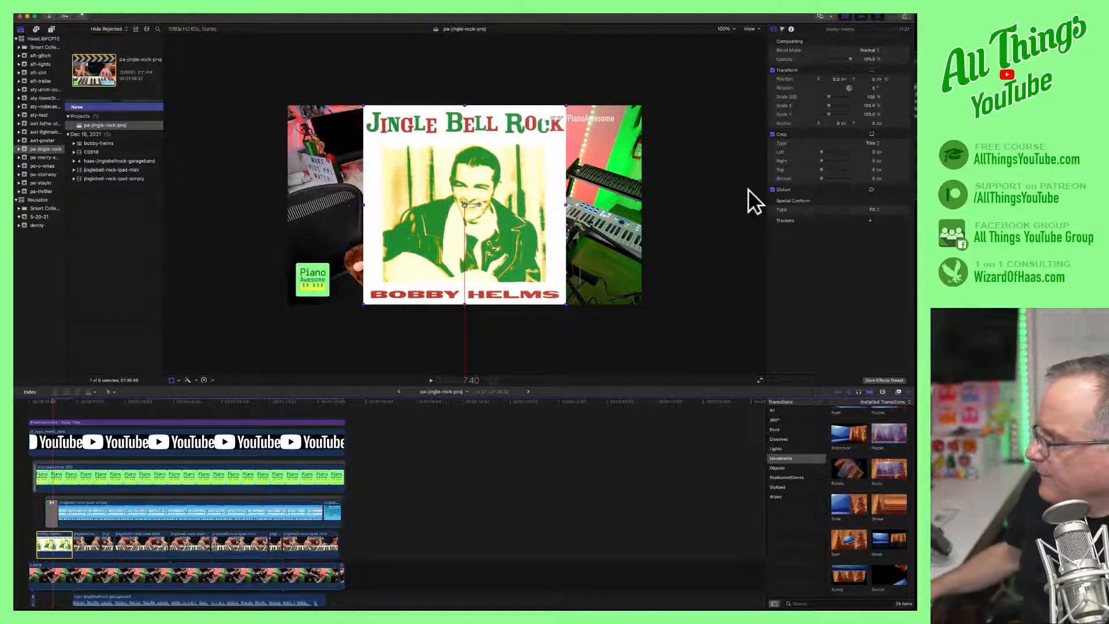
pyautogui.click(899, 58)
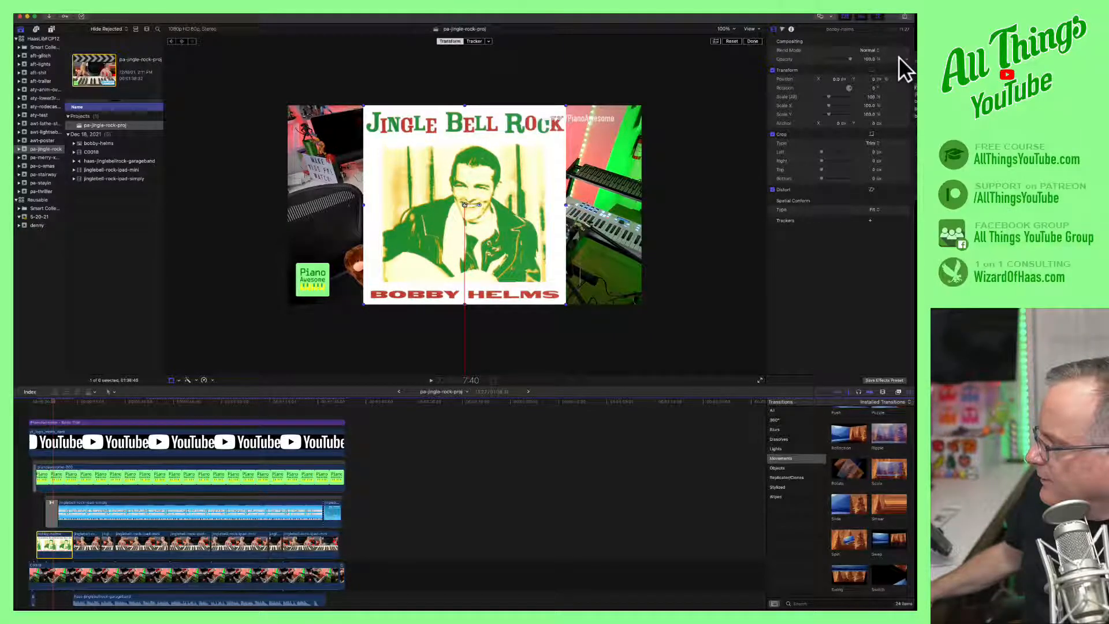
# At 9:56, raise the cover's Y position until the image sits just above the frame, as the closing position keyframe.
pyautogui.moveTo(52, 403); pyautogui.dragTo(60, 404)
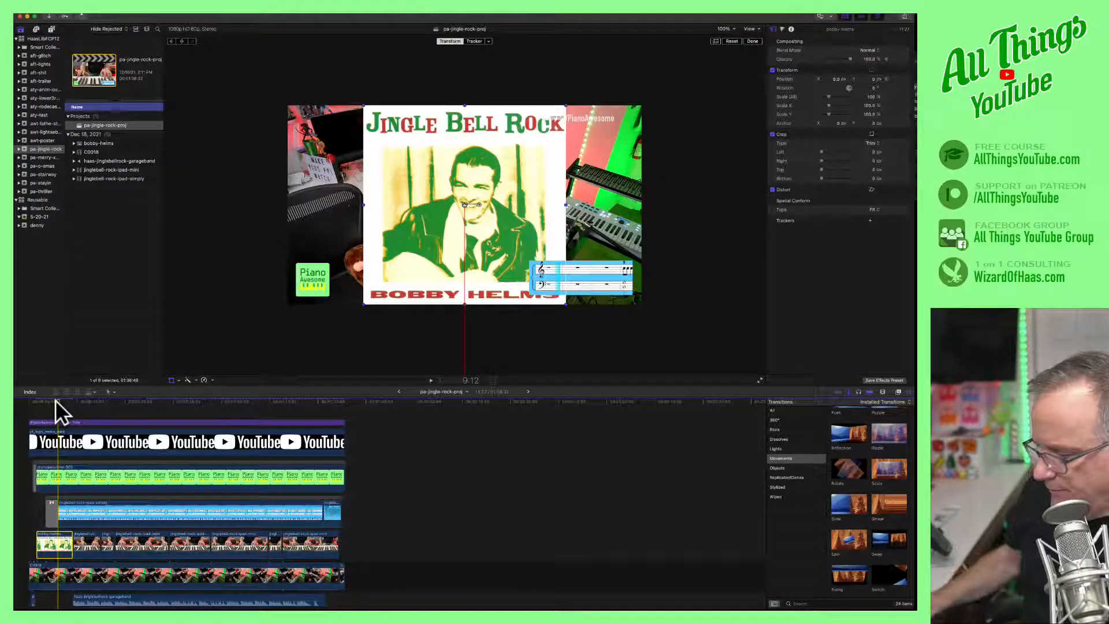
pyautogui.press('space')
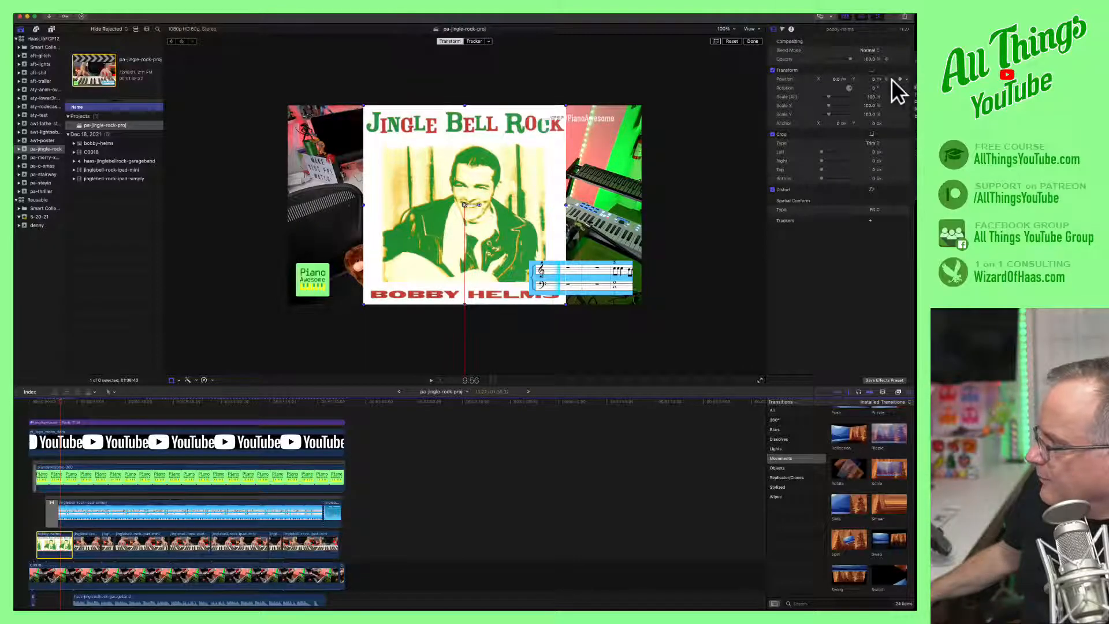
pyautogui.click(871, 80)
pyautogui.scroll(10, 870, 79)
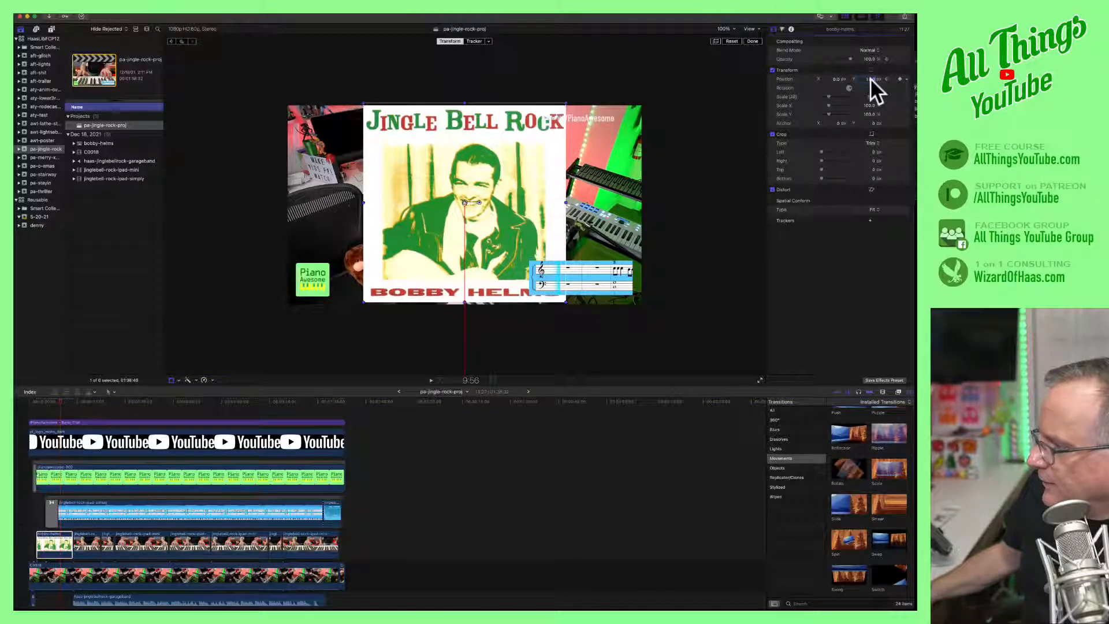
pyautogui.scroll(10, 871, 79)
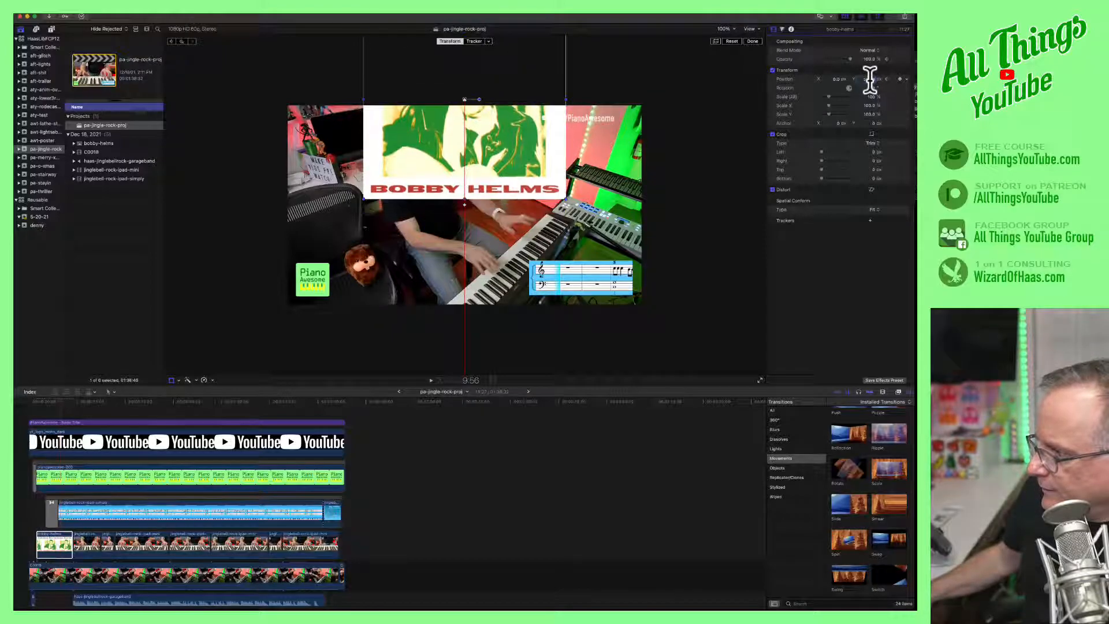
pyautogui.scroll(10, 871, 79)
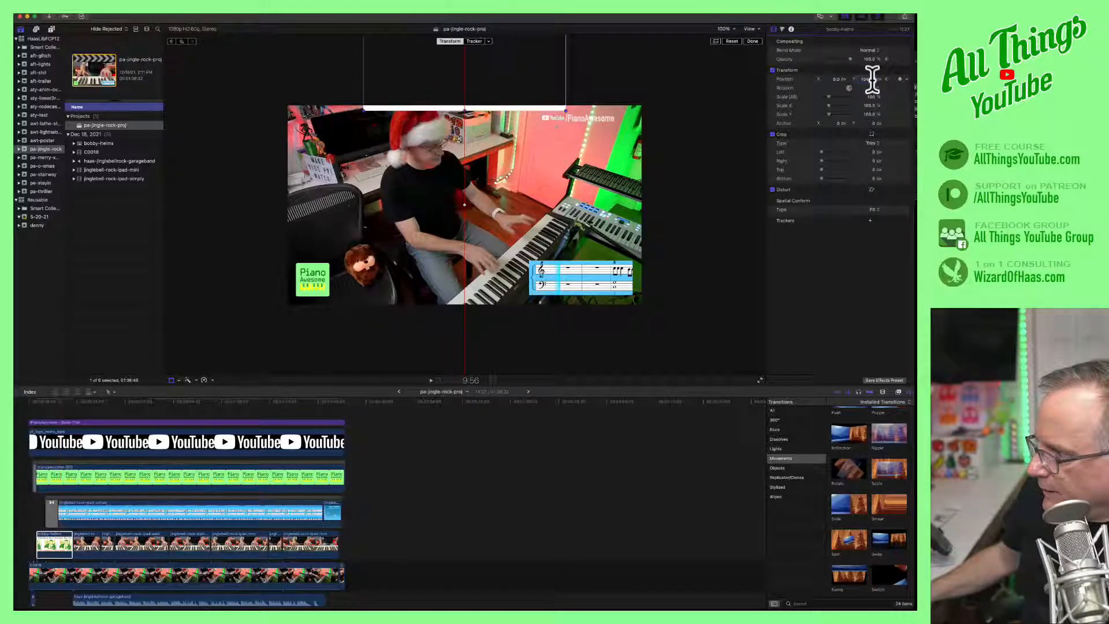
pyautogui.scroll(10, 872, 80)
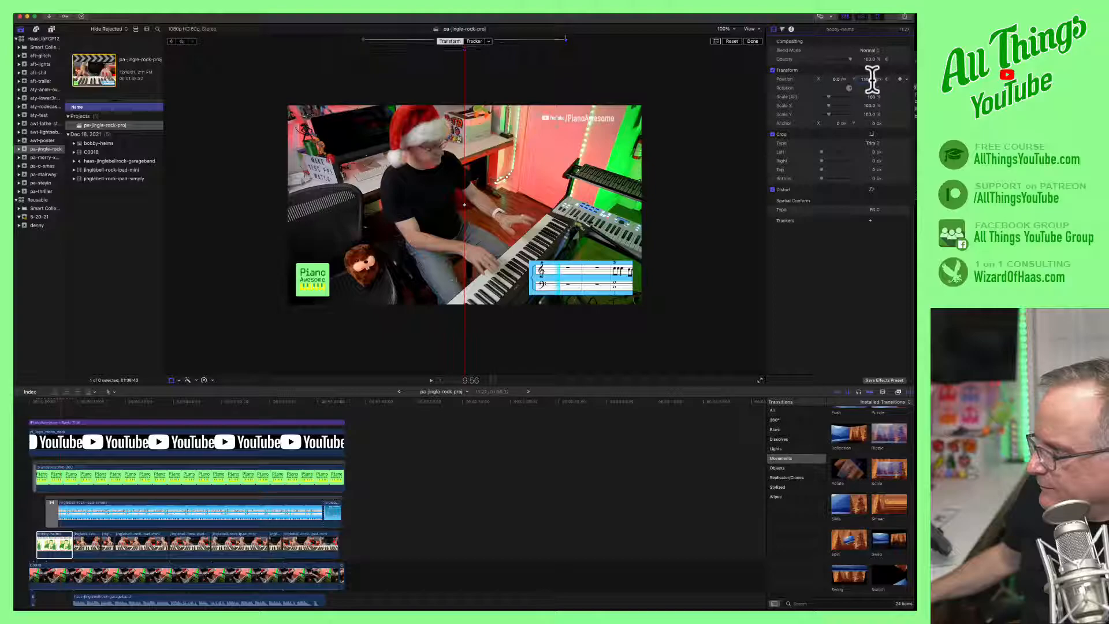
pyautogui.scroll(-5, 872, 80)
pyautogui.scroll(-10, 871, 80)
pyautogui.scroll(-3, 871, 78)
pyautogui.scroll(-2, 871, 78)
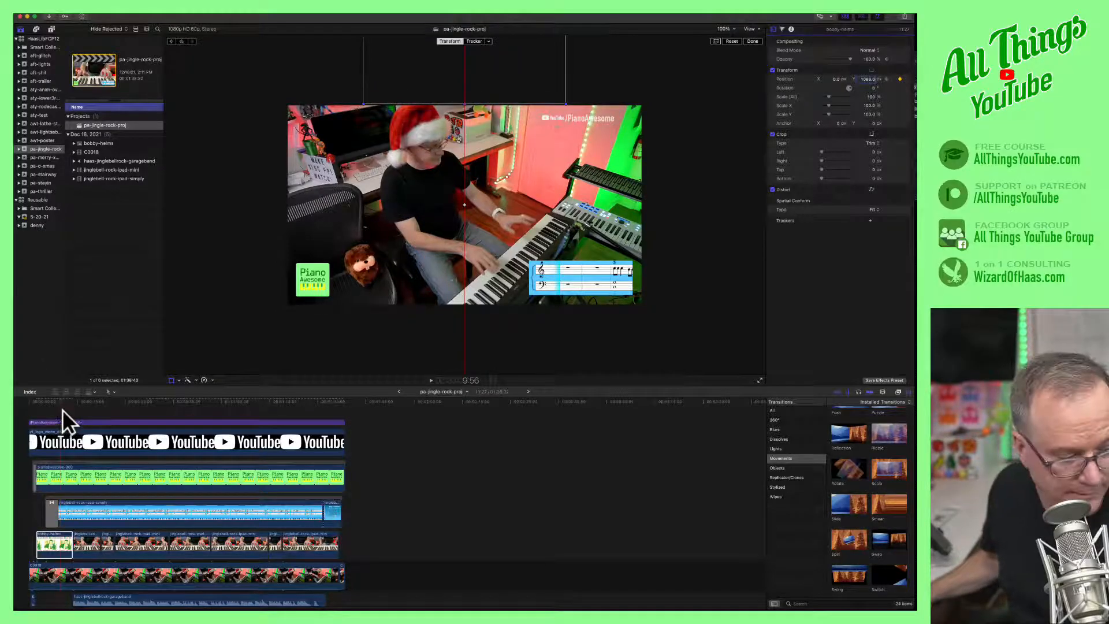
# Play the opening from 1:50 to check the cover's upward movement, and scrub back through its entrance and centred position.
pyautogui.click(35, 402)
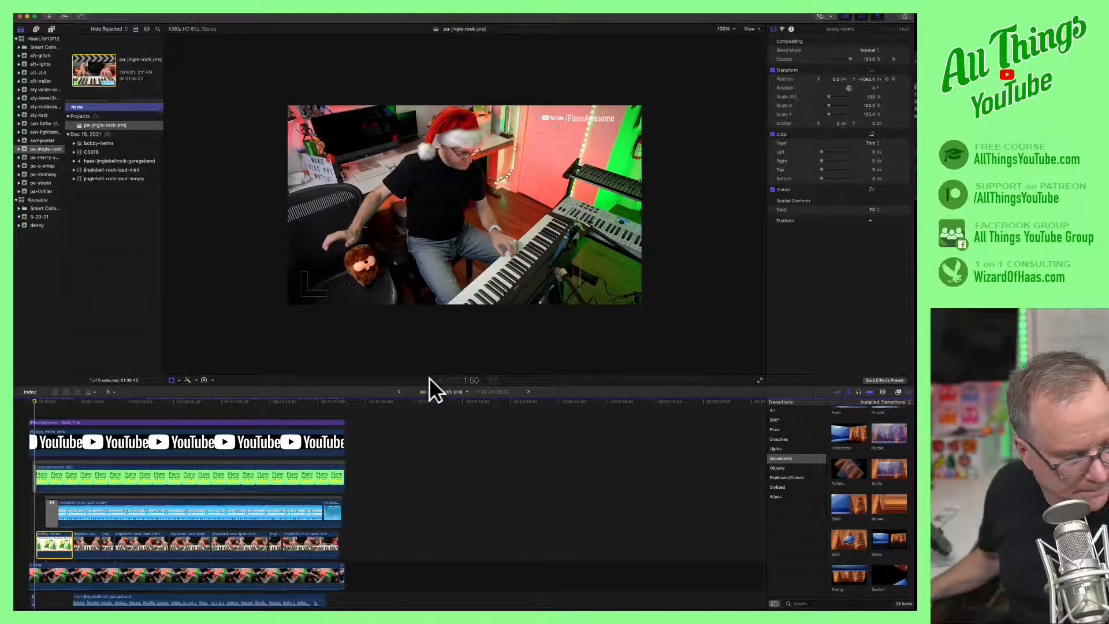
pyautogui.press('space')
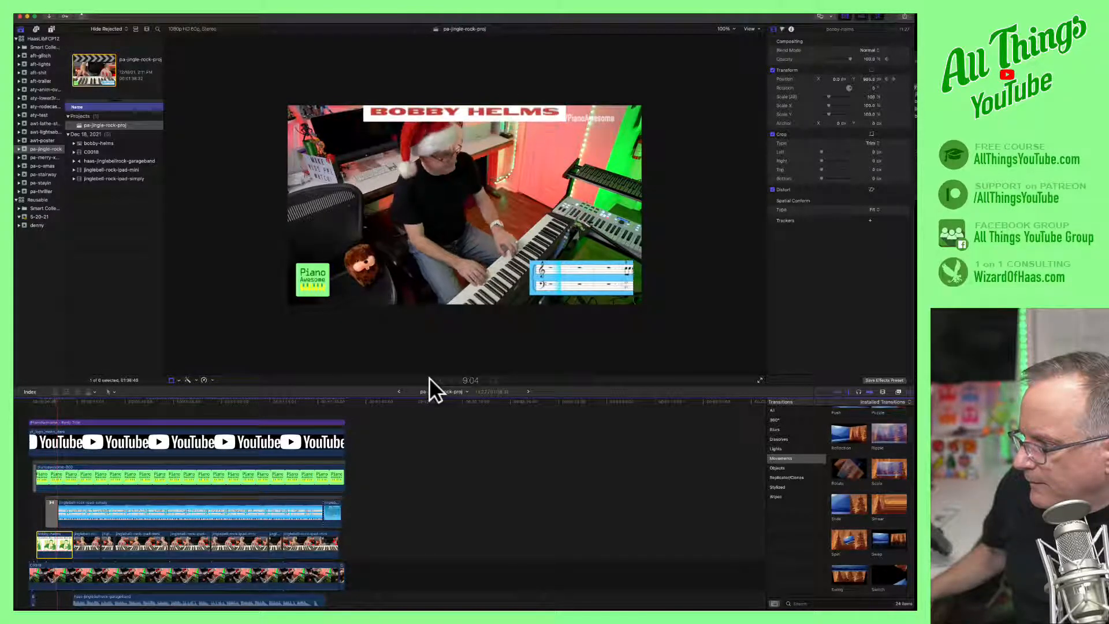
pyautogui.hotkey('shift', 't')
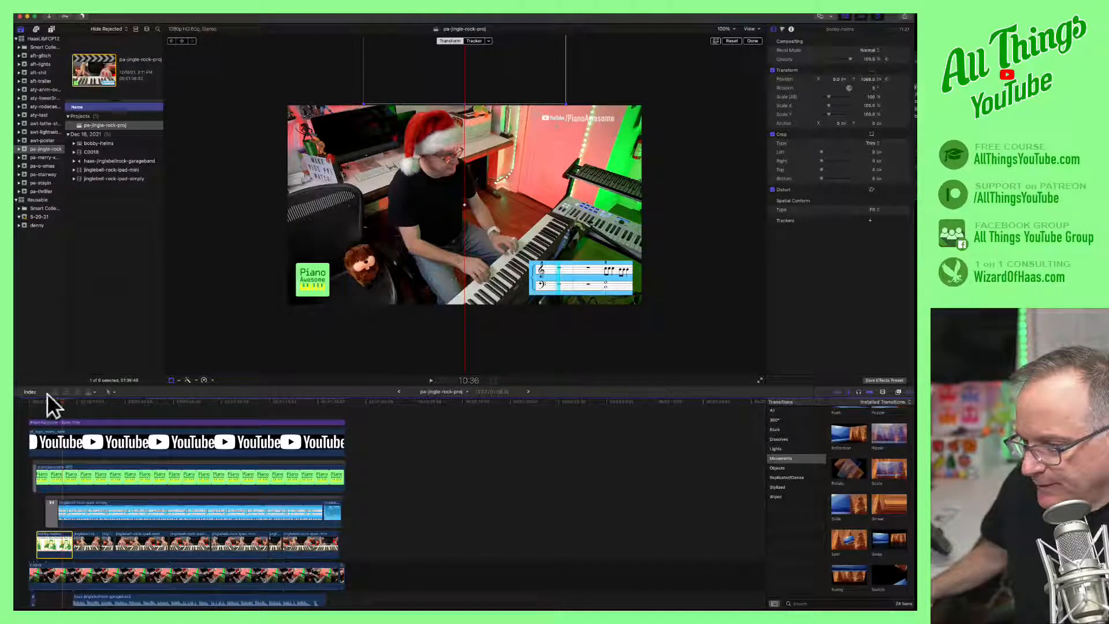
pyautogui.moveTo(62, 400); pyautogui.dragTo(47, 406)
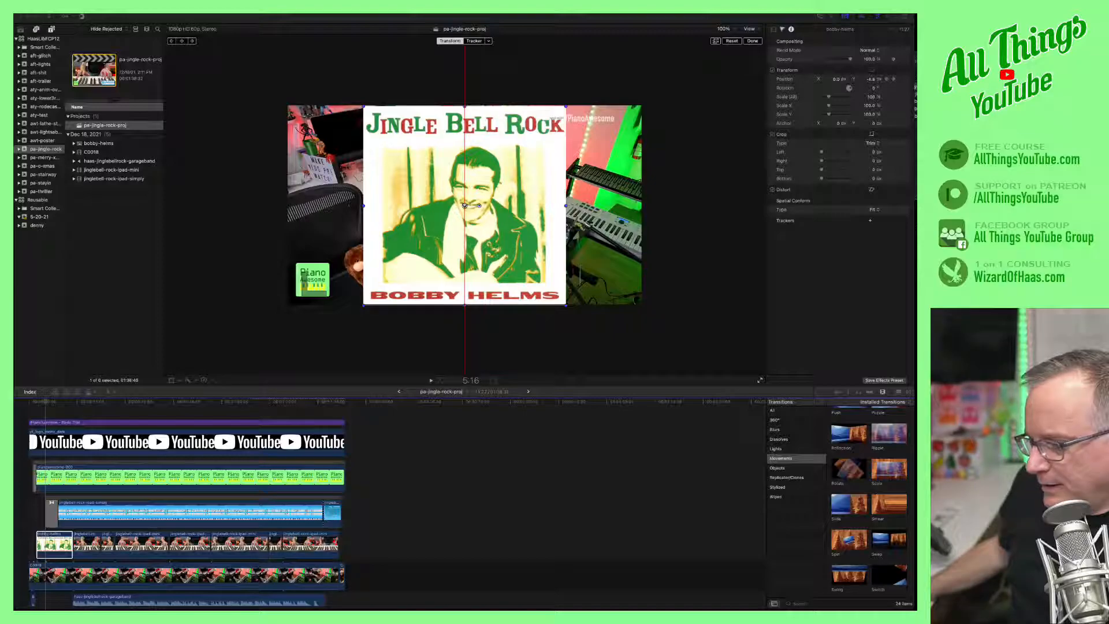
pyautogui.click(37, 397)
pyautogui.click(39, 401)
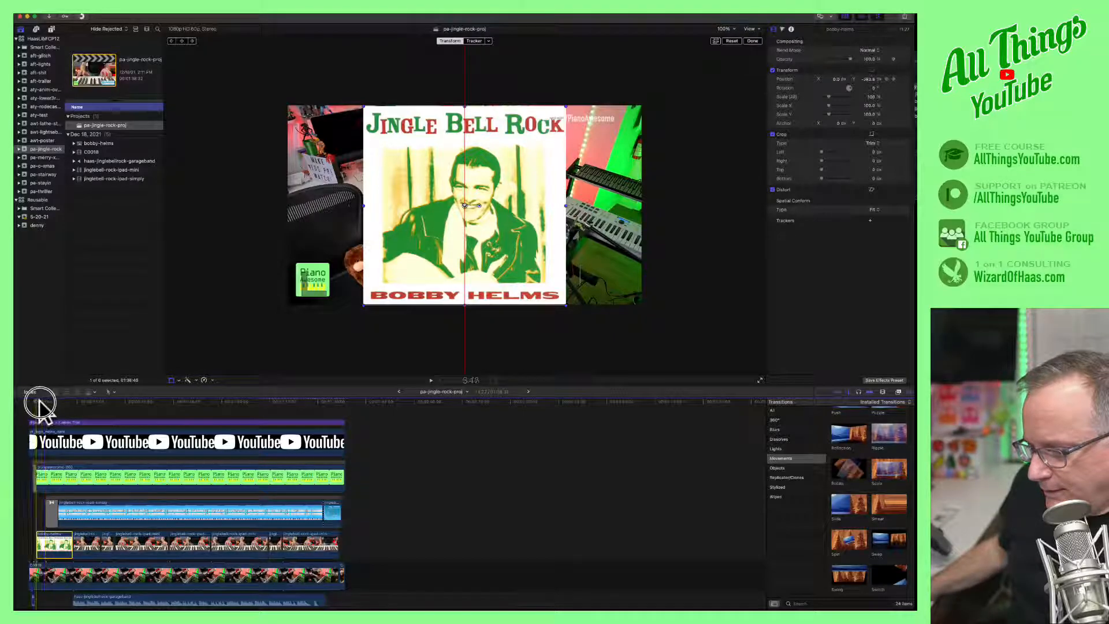
# Add opacity keyframes to the album cover at 2:23 and 5:44, keeping its opacity at 100%.
pyautogui.click(898, 58)
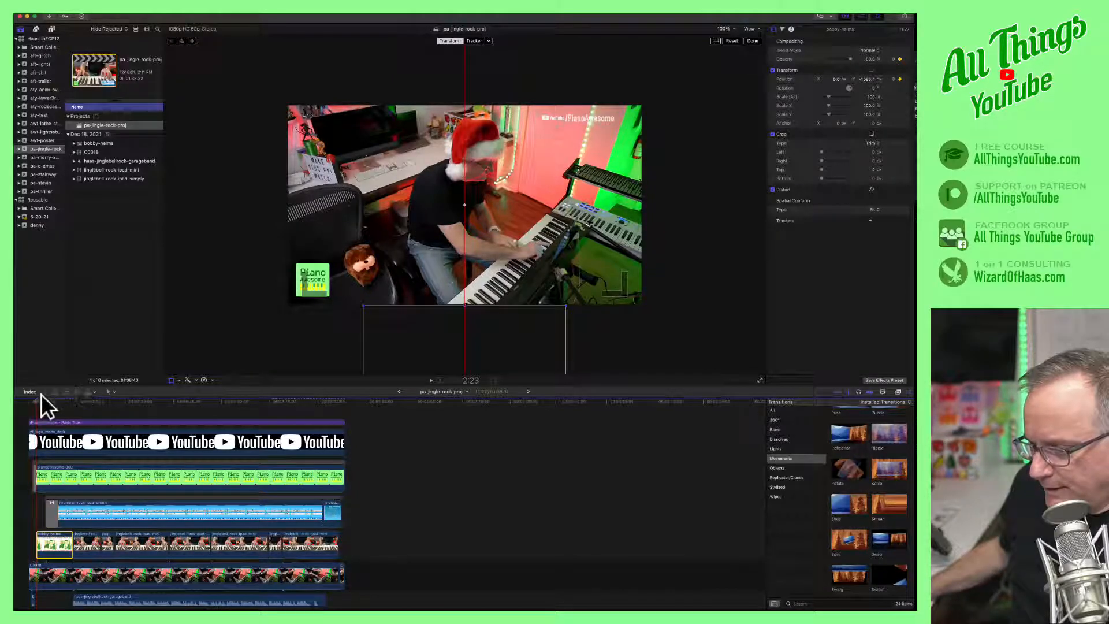
pyautogui.moveTo(36, 402); pyautogui.dragTo(49, 398)
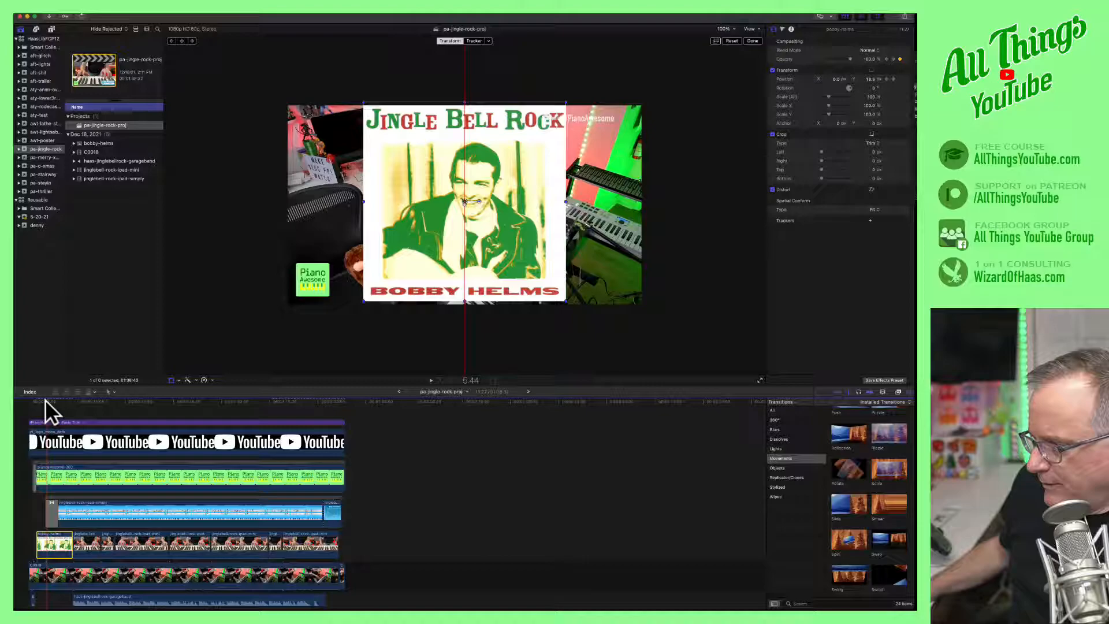
# Advance to 7:55 and set the cover's opacity to 0 so it fades while moving up.
pyautogui.moveTo(45, 399); pyautogui.dragTo(50, 405)
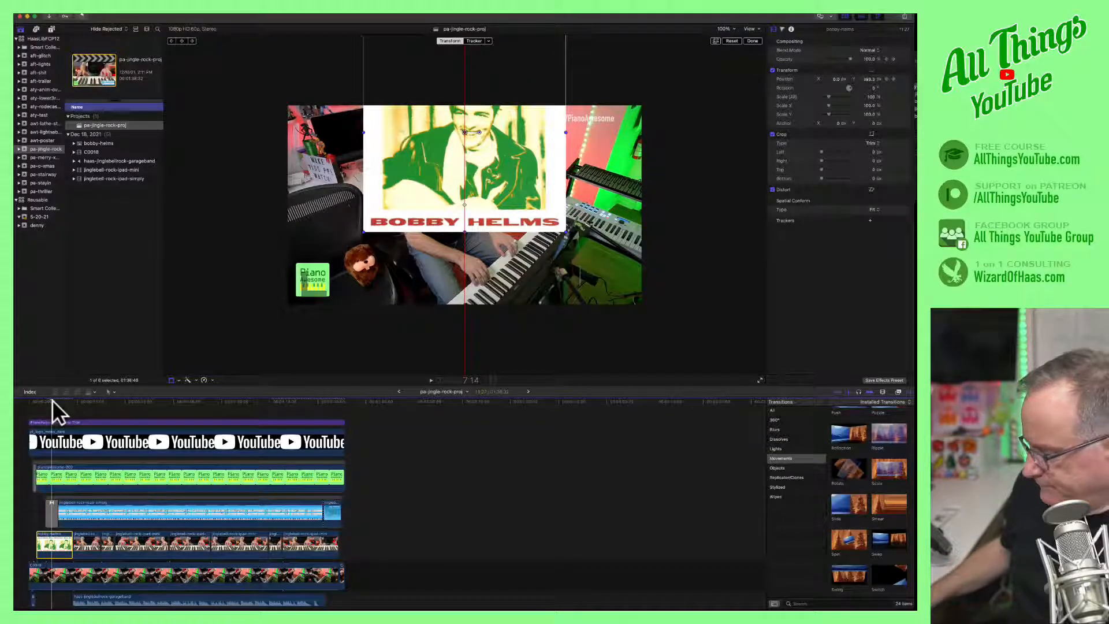
pyautogui.press('Right')
pyautogui.press('Right')
pyautogui.press('Right')
pyautogui.press('Right')
pyautogui.press('Right')
pyautogui.press('Right')
pyautogui.press('Right')
pyautogui.press('Right')
pyautogui.press('Right')
pyautogui.press('Right')
pyautogui.press('Right')
pyautogui.press('Right')
pyautogui.press('Right')
pyautogui.press('Right')
pyautogui.press('Right')
pyautogui.press('Right')
pyautogui.press('Right')
pyautogui.press('Right')
pyautogui.press('Right')
pyautogui.press('Right')
pyautogui.press('Right')
pyautogui.press('Right')
pyautogui.press('Right')
pyautogui.press('Right')
pyautogui.press('Right')
pyautogui.press('Right')
pyautogui.press('Right')
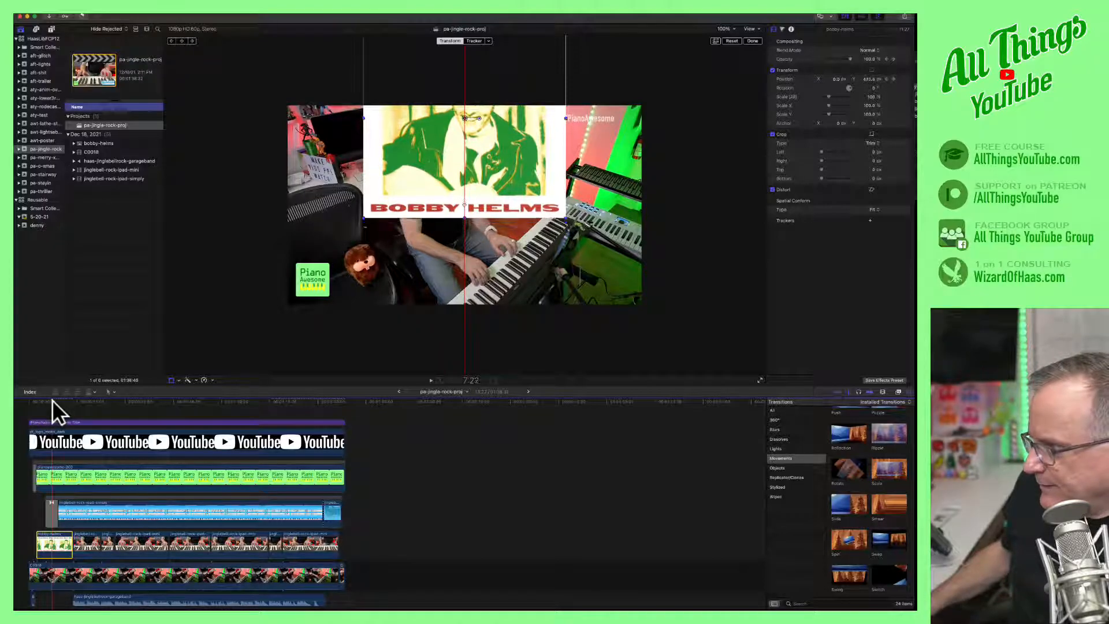
pyautogui.press('Right')
pyautogui.press('Right')
pyautogui.press('Right')
pyautogui.press('Right')
pyautogui.press('Right')
pyautogui.press('Right')
pyautogui.press('Right')
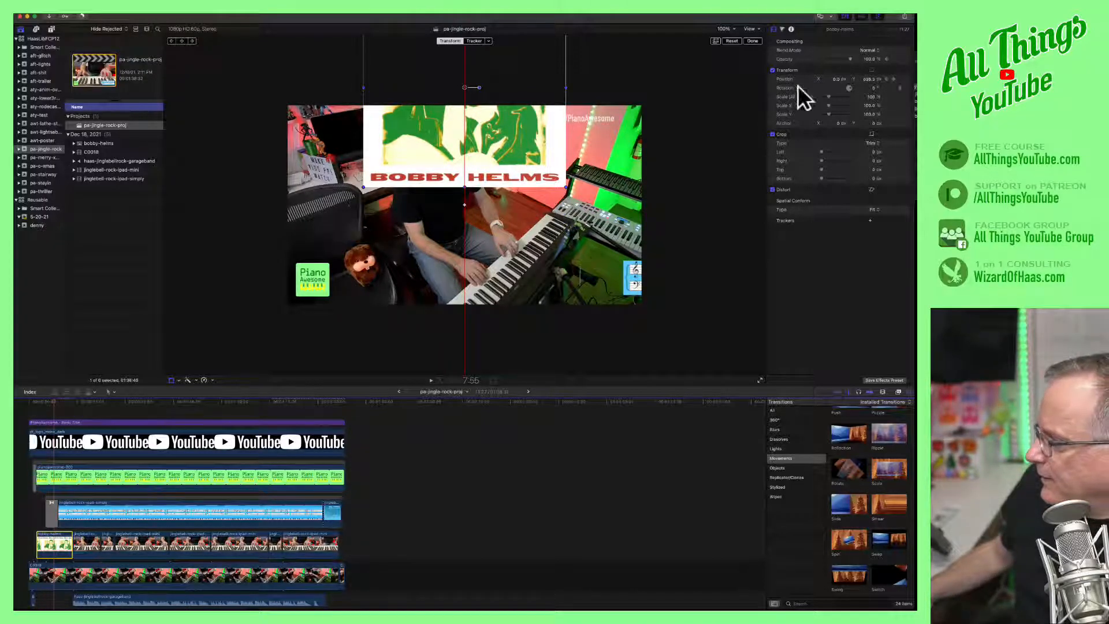
pyautogui.moveTo(847, 59); pyautogui.dragTo(778, 60)
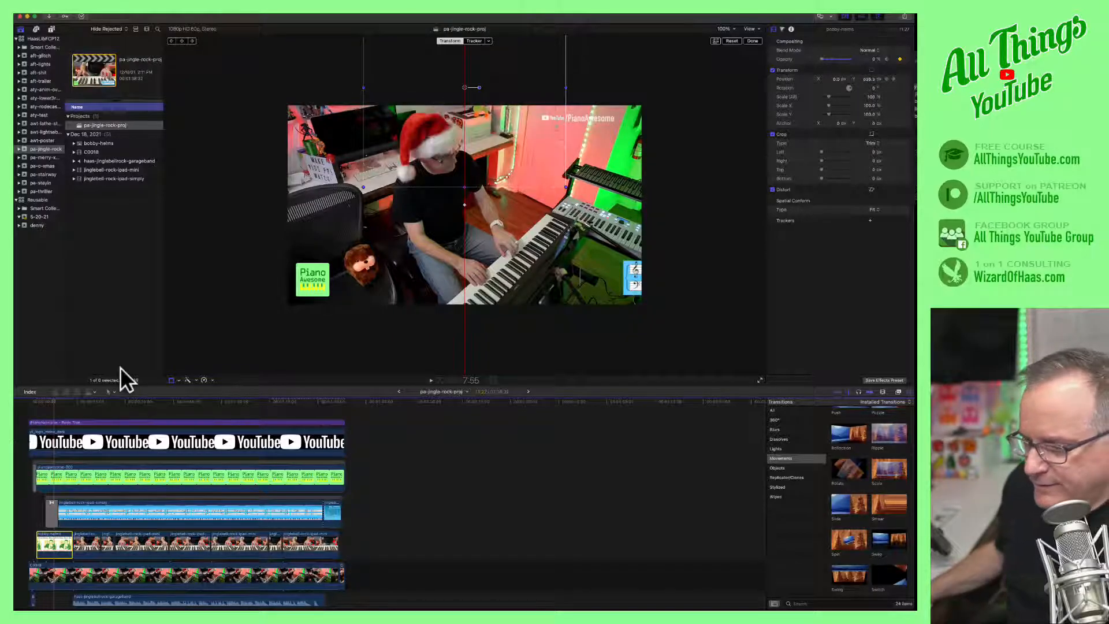
# Play the opening from 1:50 and again from 0:40 to check the cover's fade-out and the following sheet music.
pyautogui.click(35, 402)
pyautogui.moveTo(36, 401); pyautogui.dragTo(34, 401)
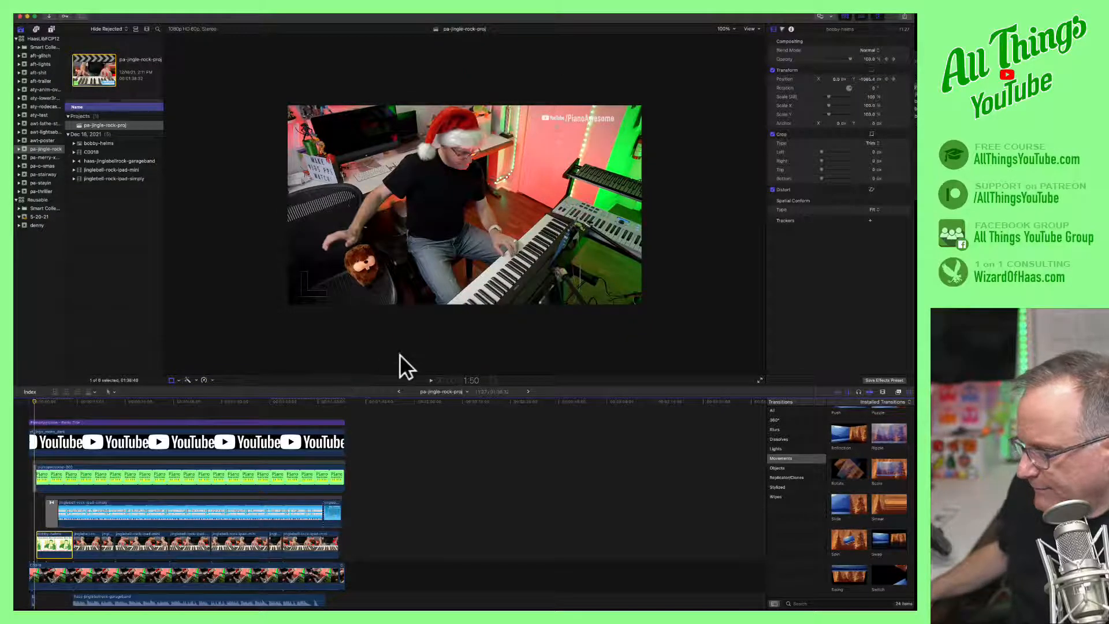
pyautogui.press('space')
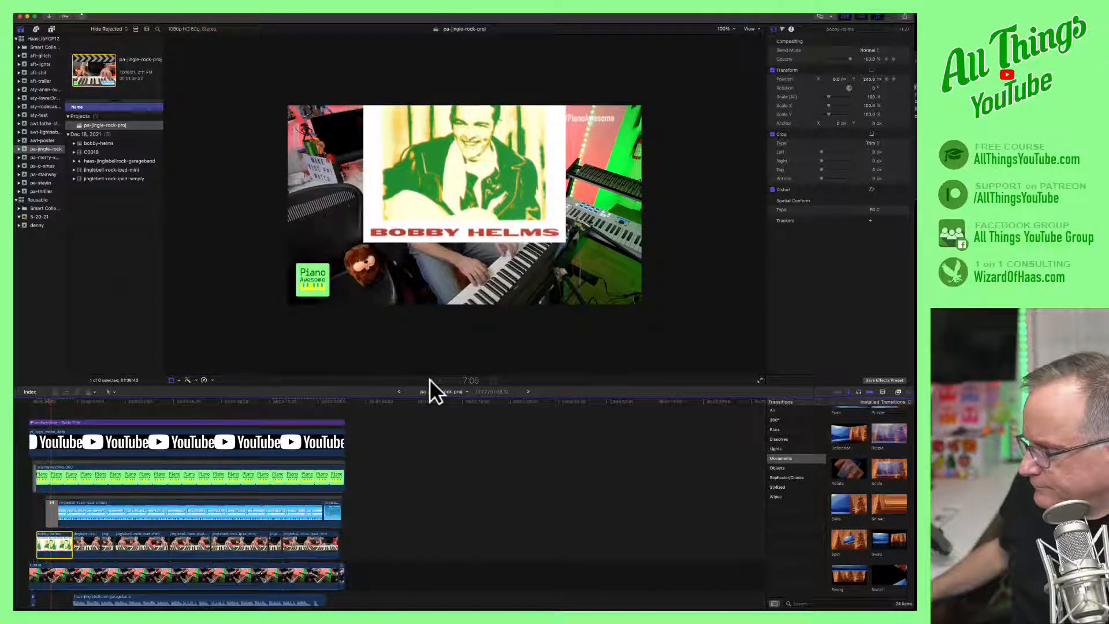
pyautogui.press('space')
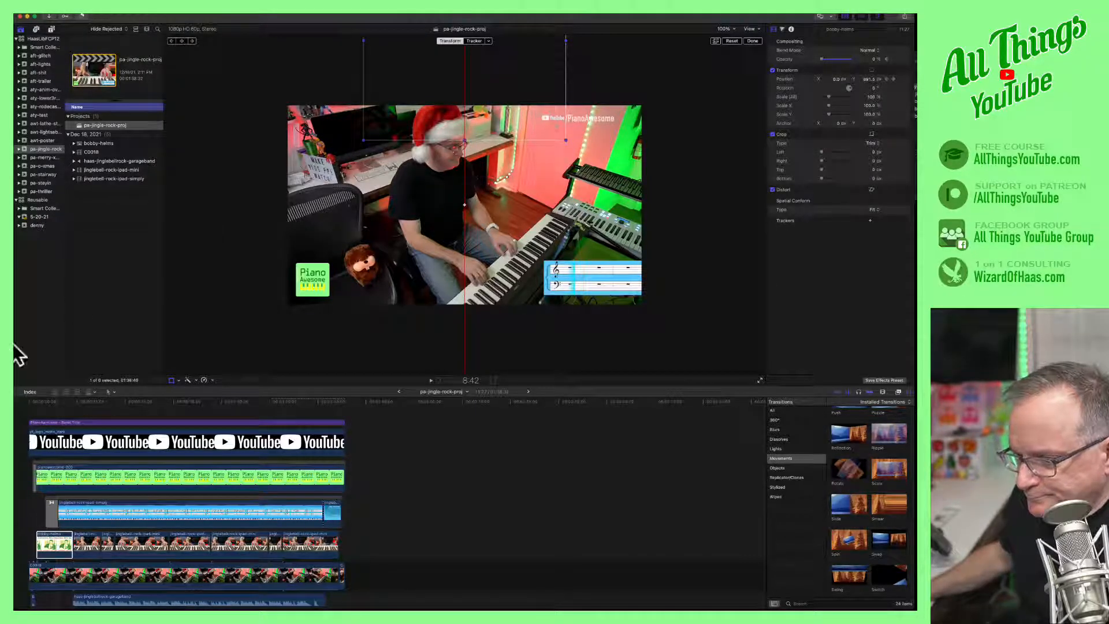
pyautogui.click(30, 400)
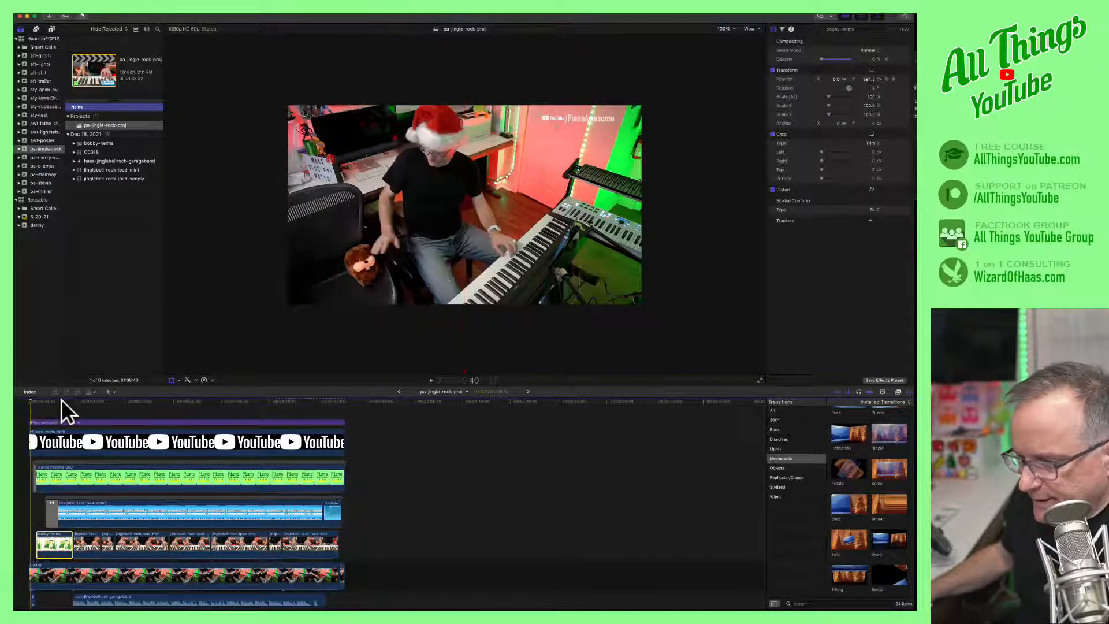
pyautogui.click(432, 378)
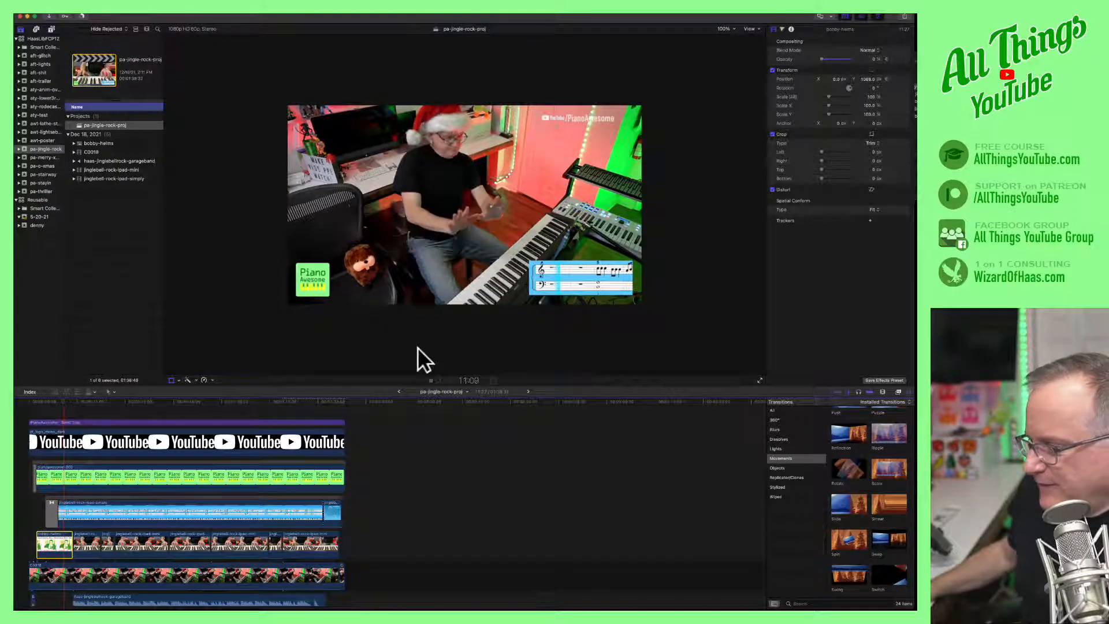
pyautogui.click(431, 380)
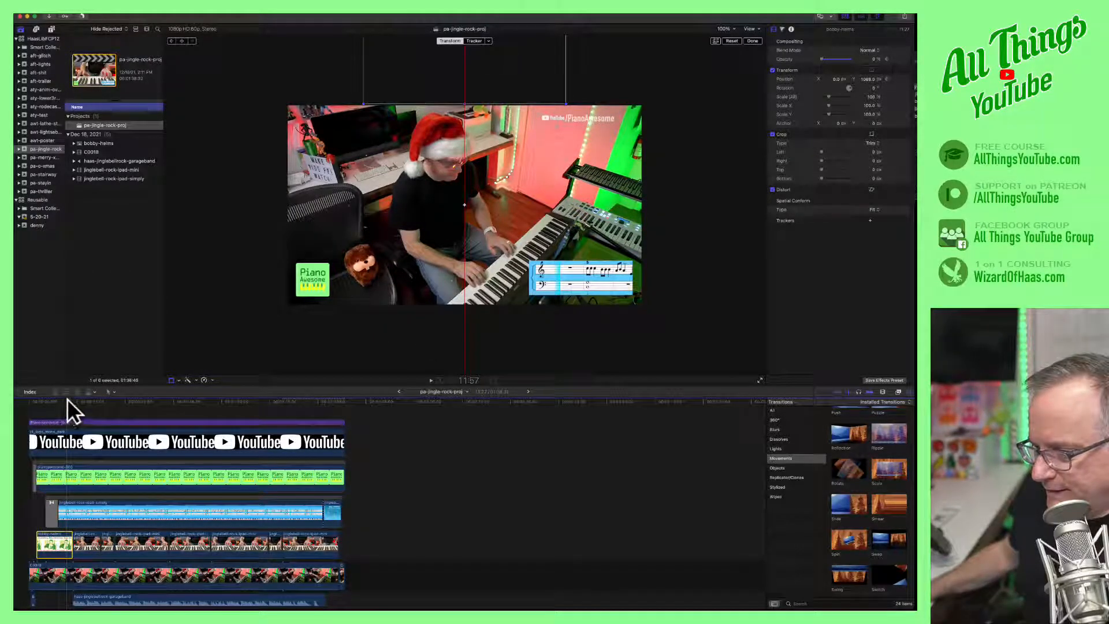
# Delete the cover's opacity keyframe at 7:40.
pyautogui.click(51, 402)
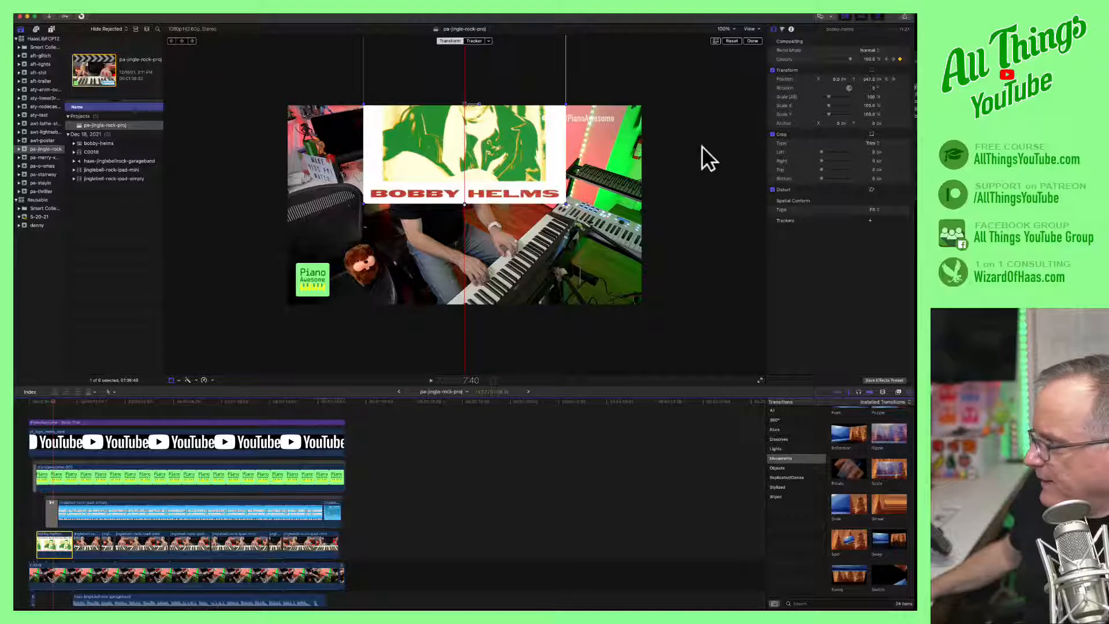
pyautogui.click(898, 60)
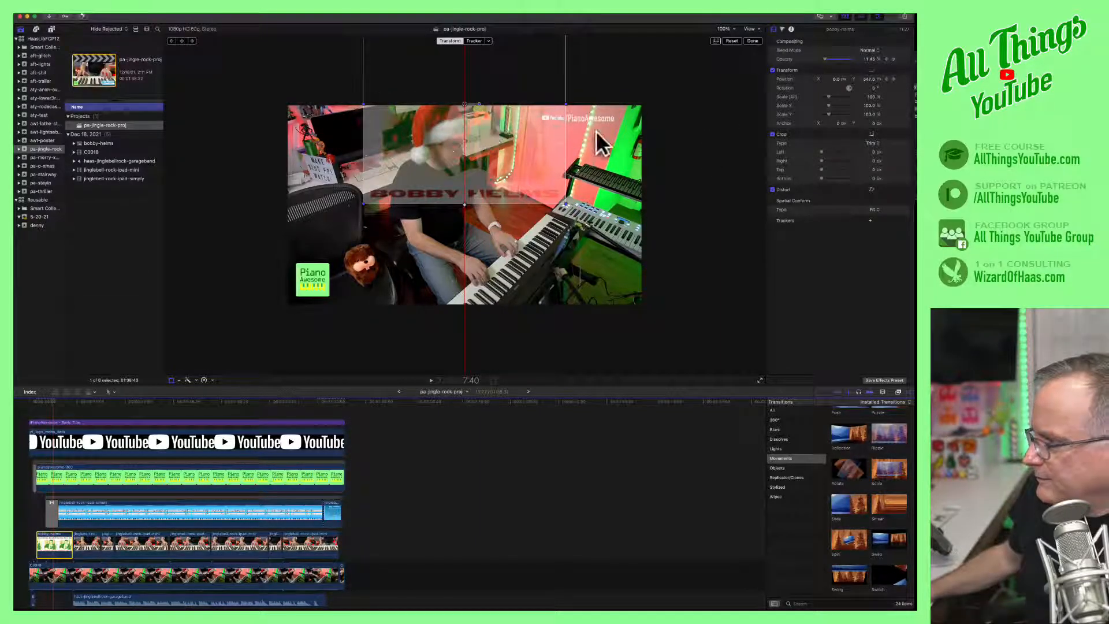
pyautogui.press('Left')
pyautogui.press('Left')
pyautogui.press('Left')
pyautogui.press('Left')
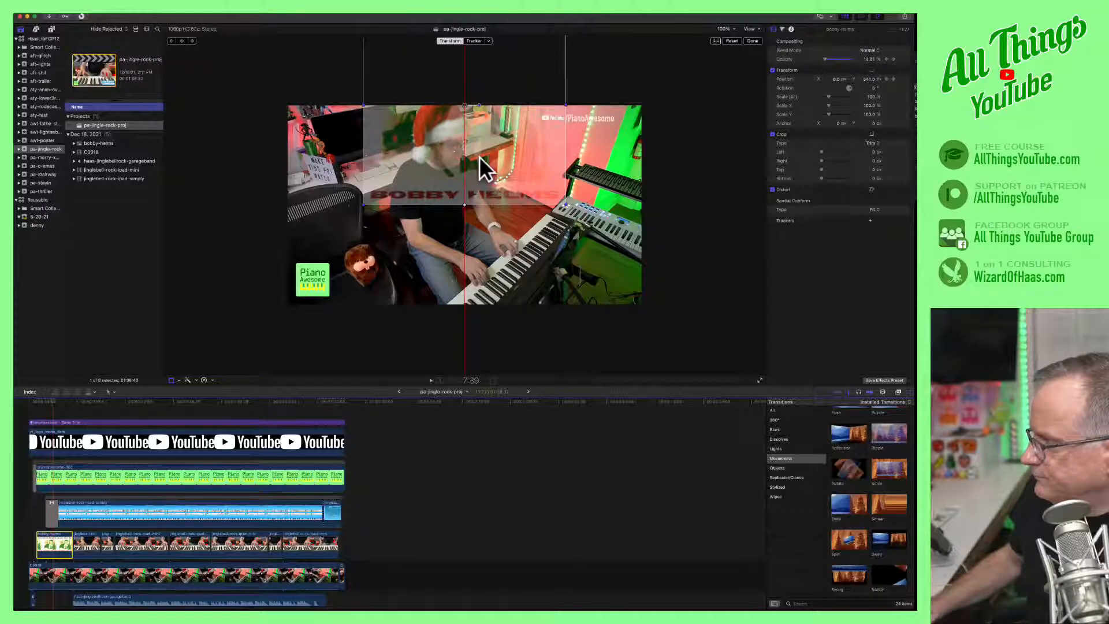
# Go to the cover's opacity keyframe at 7:55 and delete it.
pyautogui.click(893, 59)
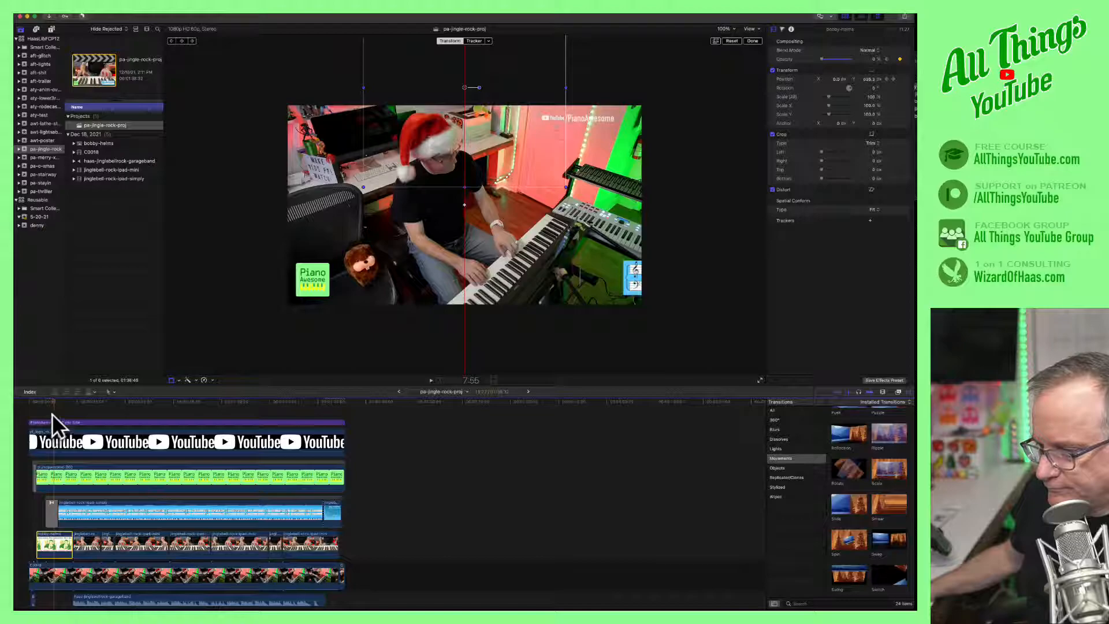
pyautogui.moveTo(55, 401)
pyautogui.mouseDown()
pyautogui.moveTo(68, 403)
pyautogui.moveTo(52, 401)
pyautogui.mouseUp()
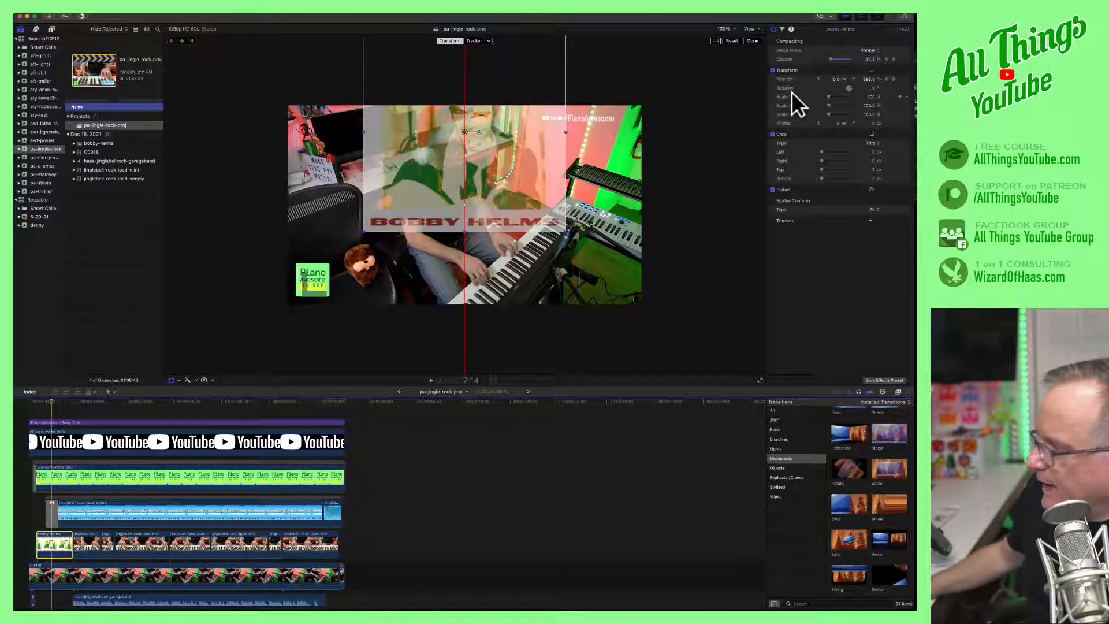
pyautogui.click(891, 57)
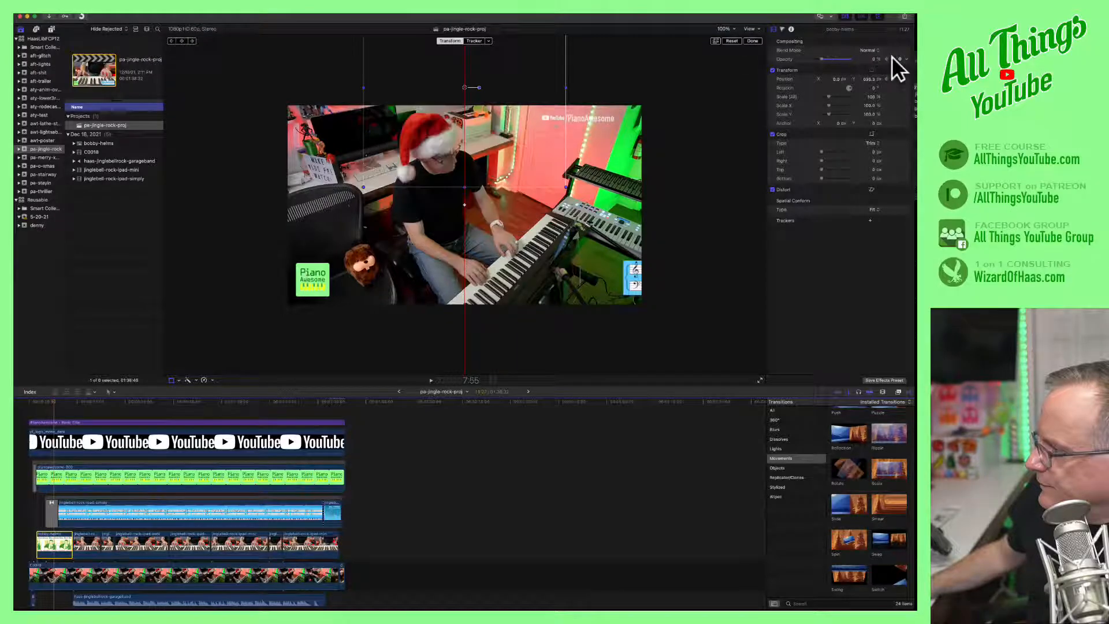
pyautogui.click(899, 58)
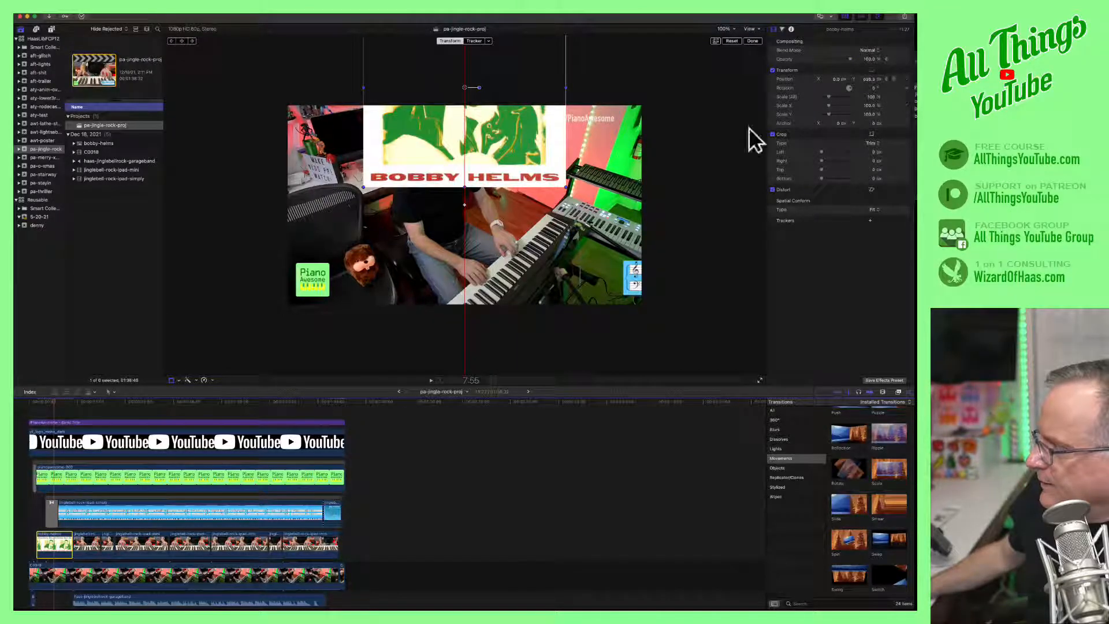
# At 9:12, set the cover's opacity to 0 just before it leaves the frame.
pyautogui.click(54, 403)
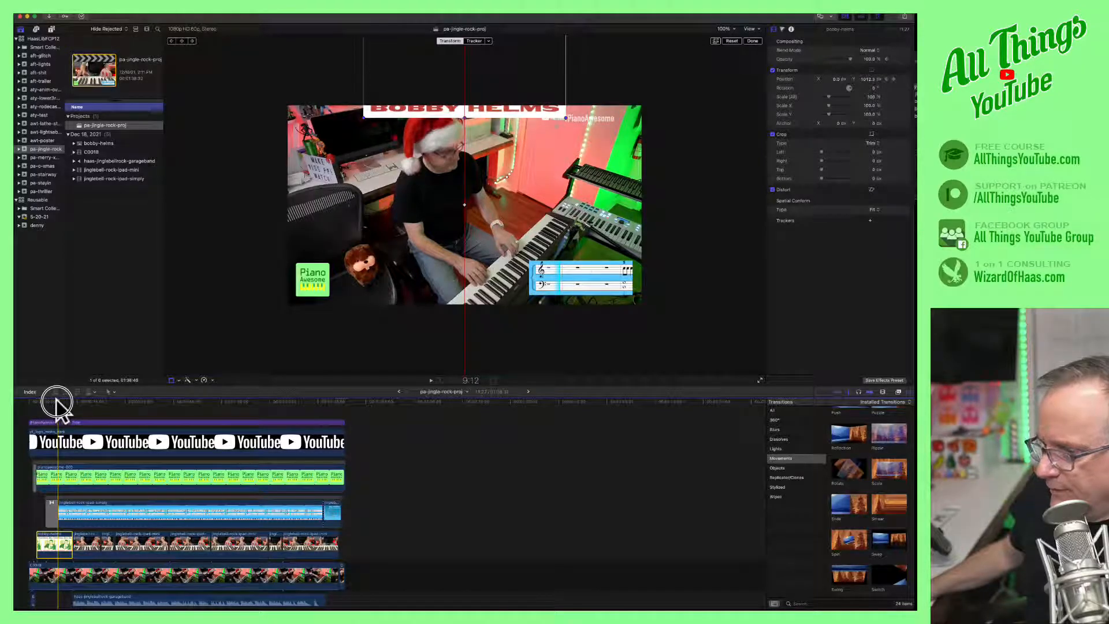
pyautogui.moveTo(853, 54); pyautogui.dragTo(792, 62)
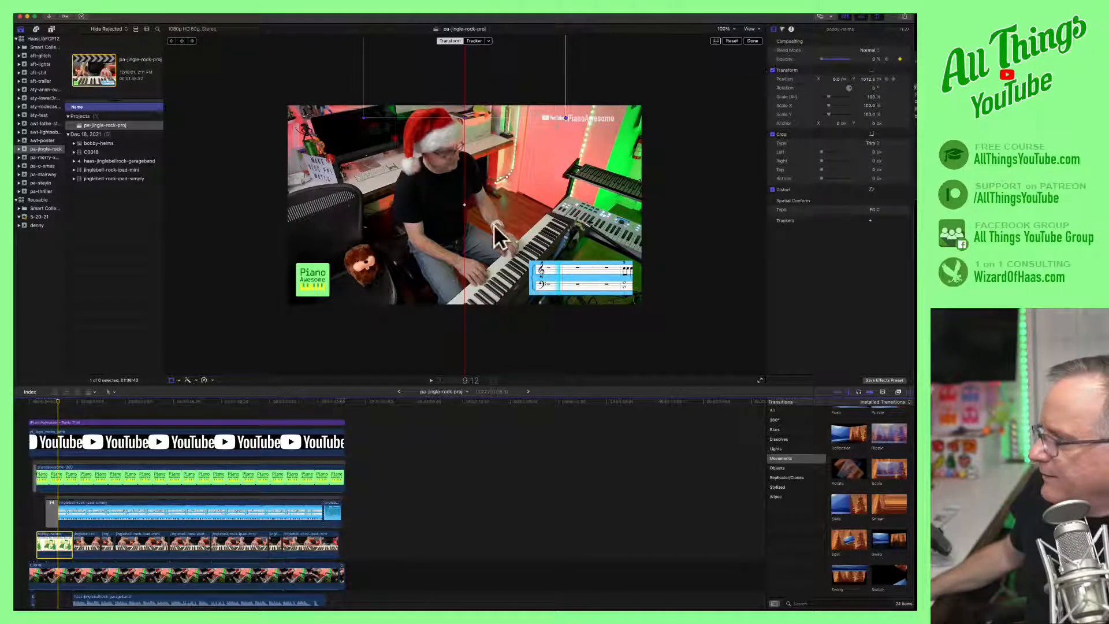
# Fit the picture to the viewer, play the opening from 2:09 to check the fade, and return to 9:12.
pyautogui.moveTo(56, 402); pyautogui.dragTo(34, 404)
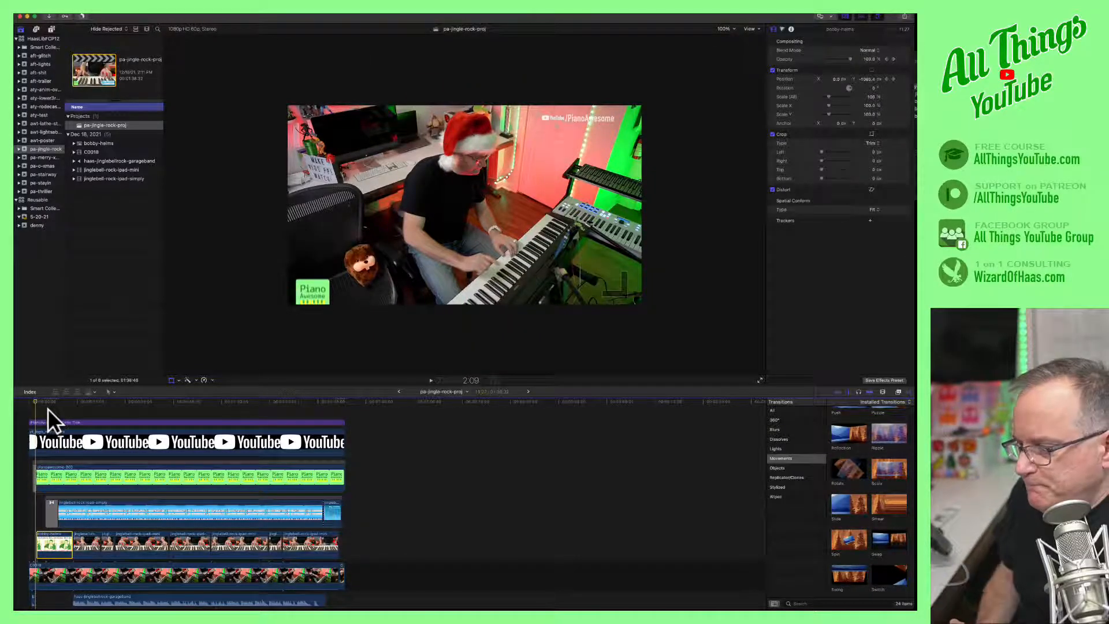
pyautogui.click(726, 29)
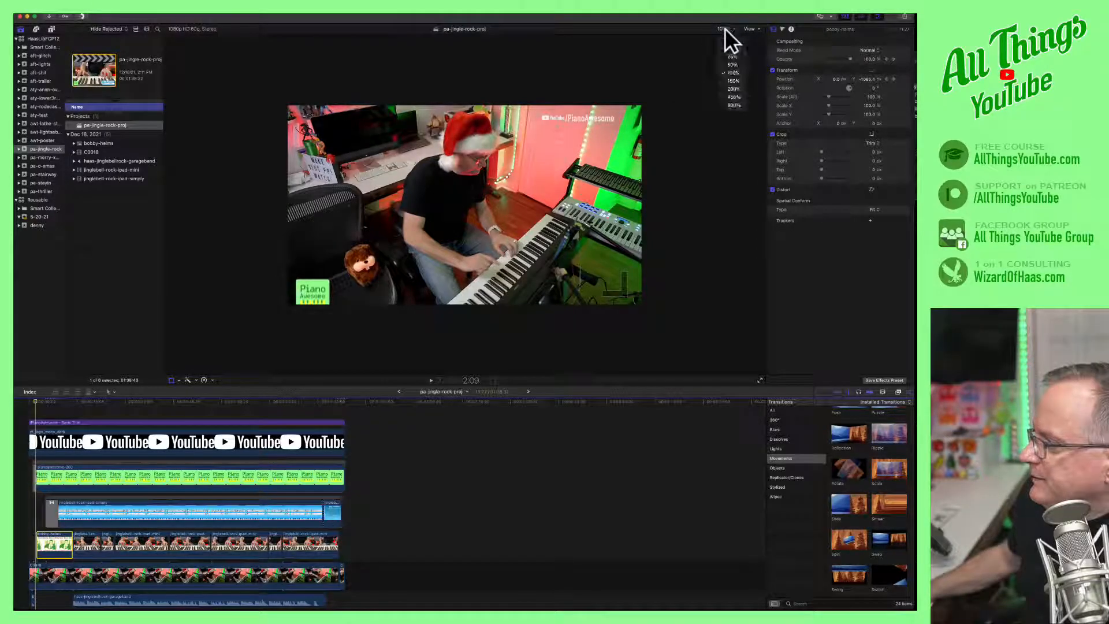
pyautogui.click(728, 36)
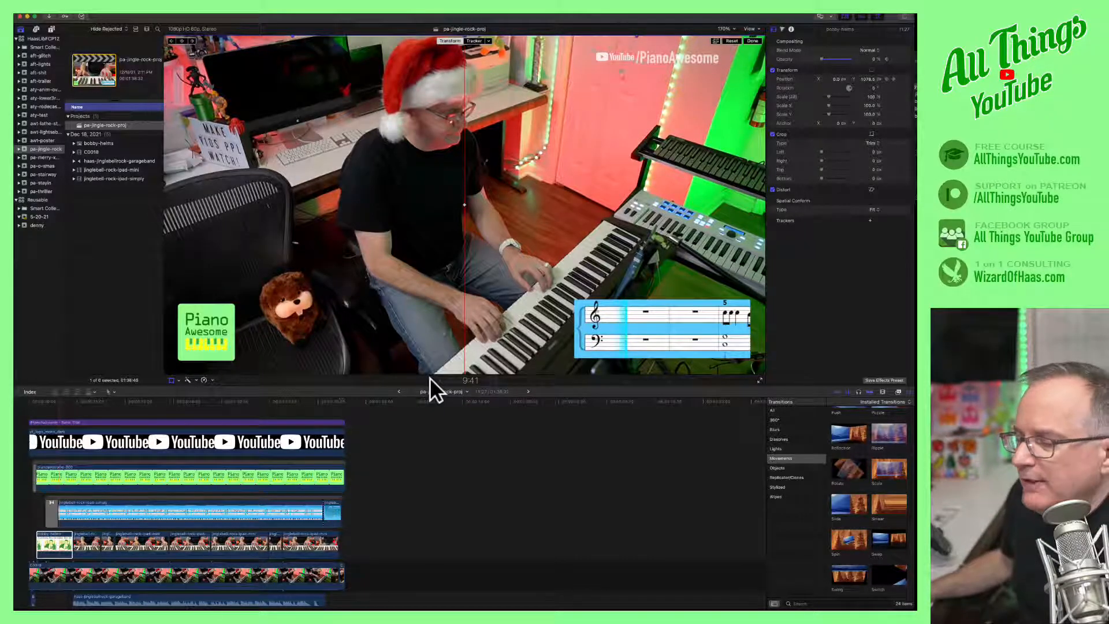
pyautogui.click(57, 400)
pyautogui.click(55, 401)
pyautogui.click(58, 401)
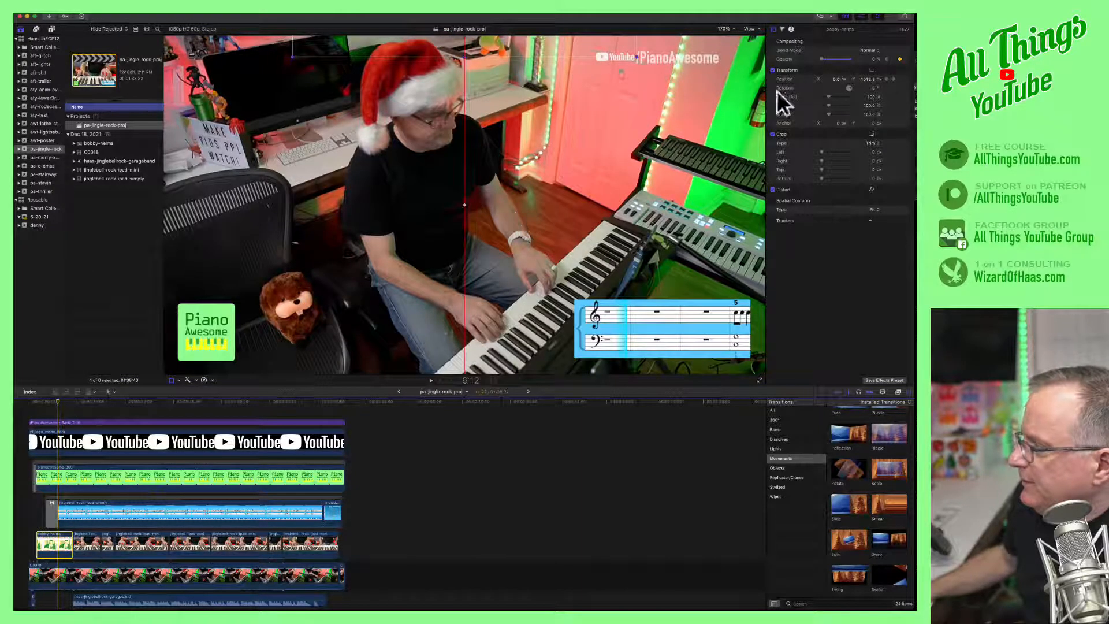
# Delete the cover's opacity keyframe at 9:12 and check its remaining opacity keyframes at 2:23 and 5:44.
pyautogui.click(898, 57)
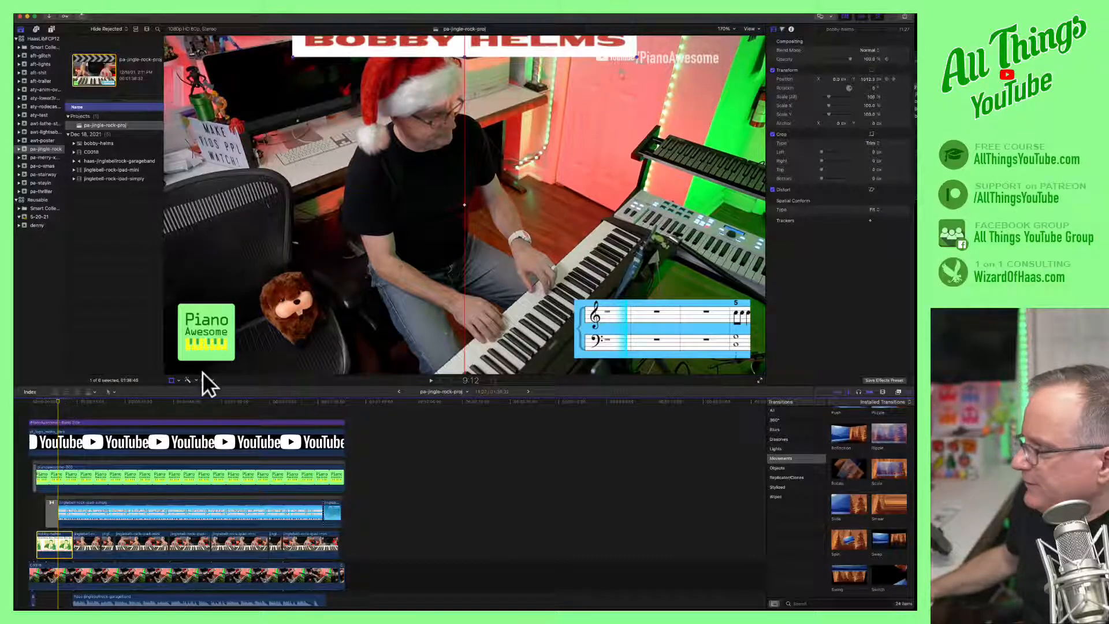
pyautogui.click(887, 58)
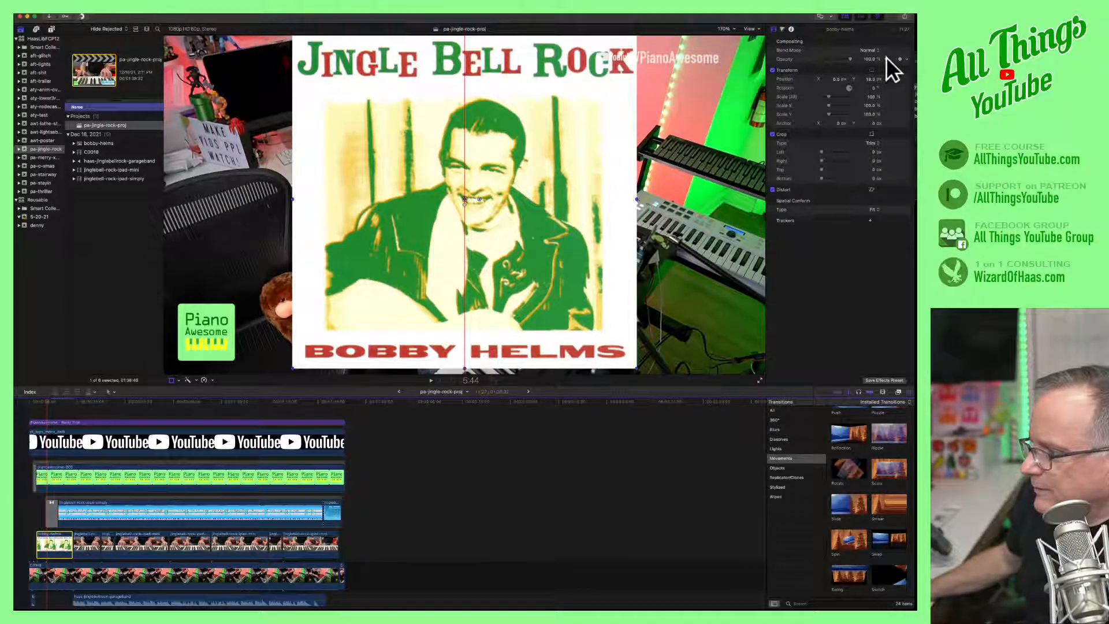
pyautogui.click(44, 401)
pyautogui.moveTo(44, 400); pyautogui.dragTo(46, 402)
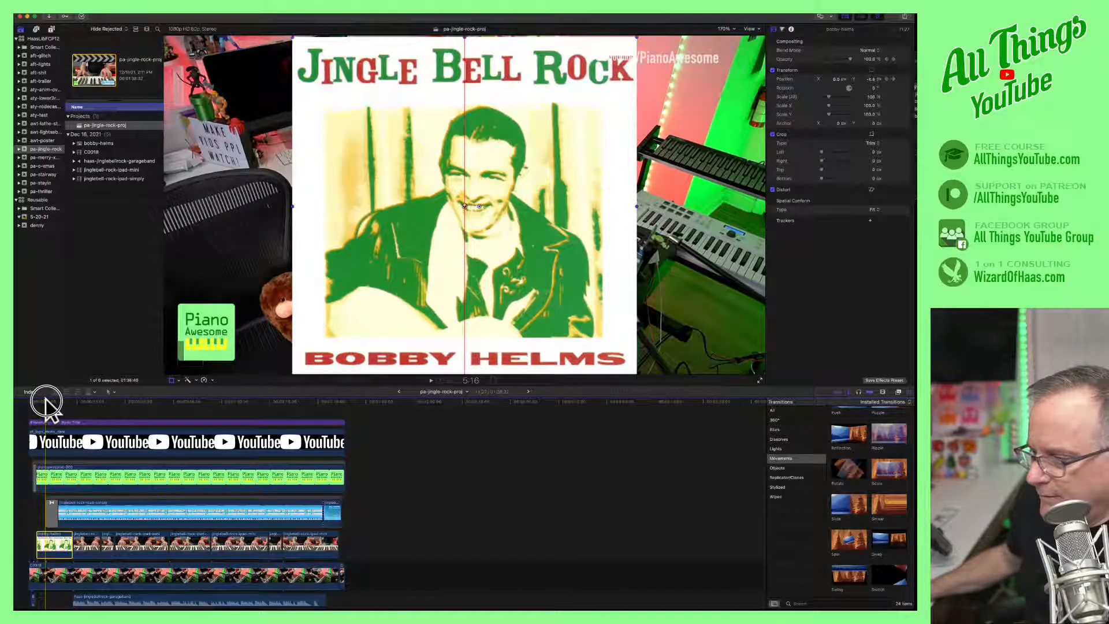
pyautogui.click(892, 58)
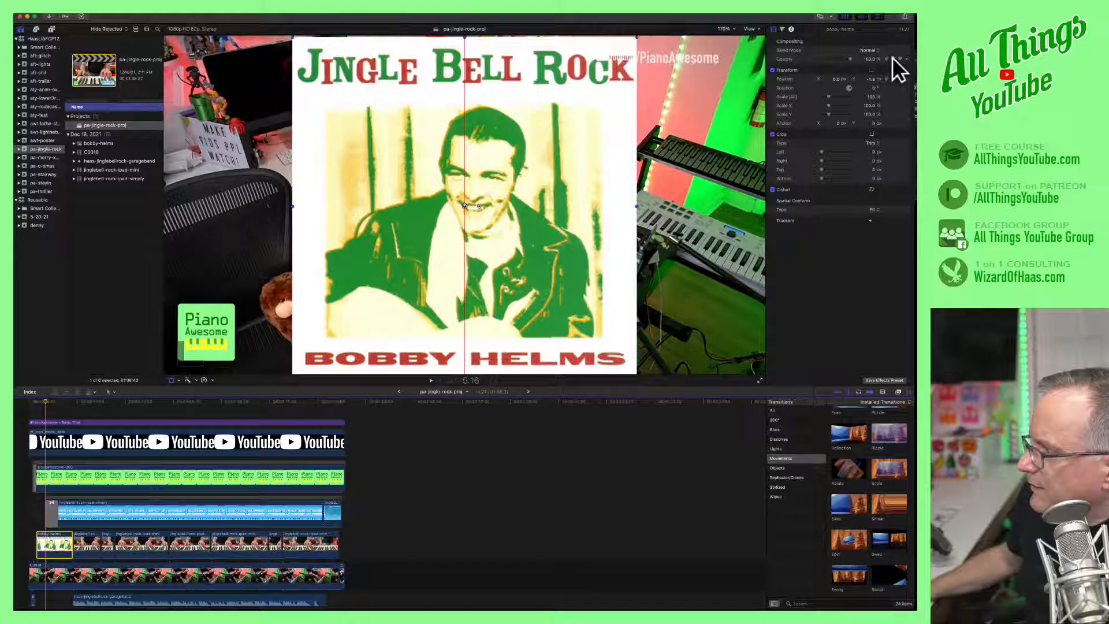
pyautogui.hotkey('shift', 'Right')
pyautogui.hotkey('shift', 'Right')
pyautogui.hotkey('shift', 'Right')
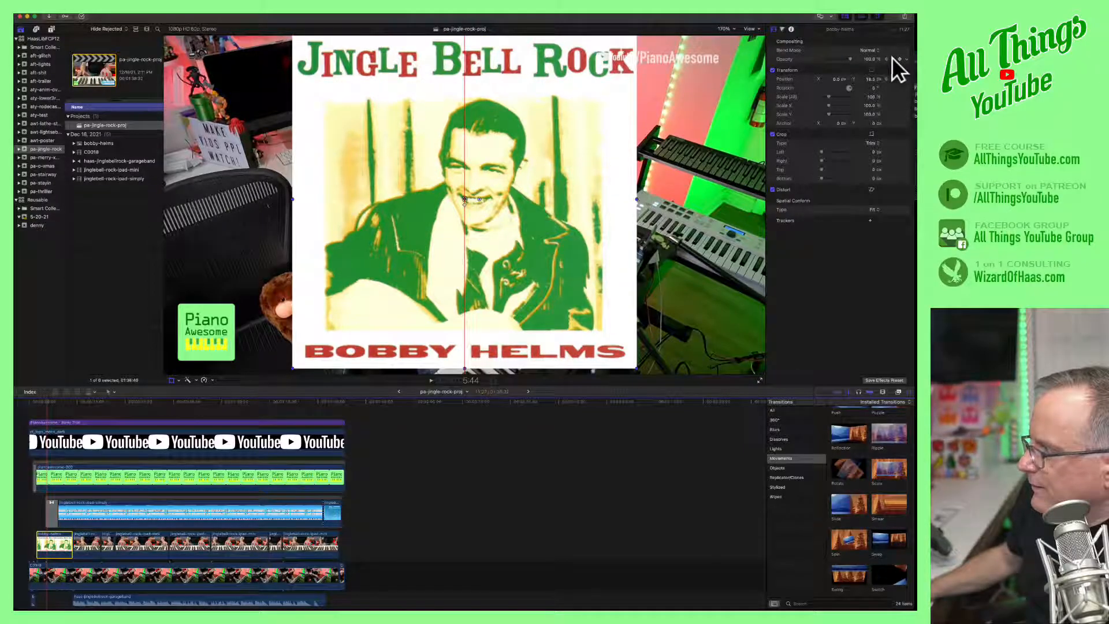
pyautogui.click(885, 56)
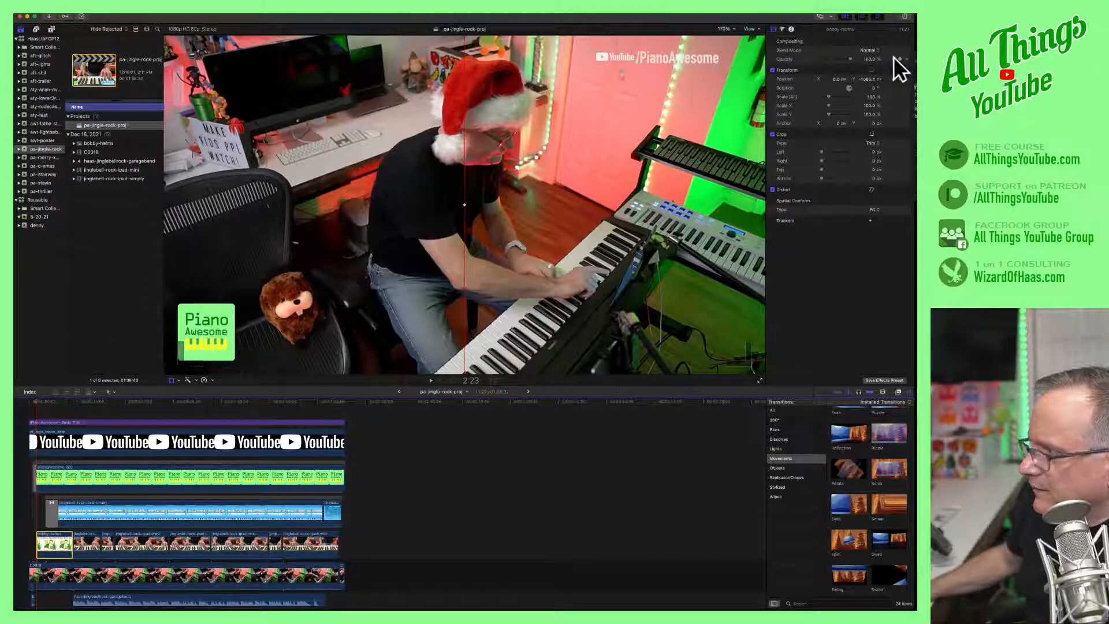
pyautogui.click(893, 58)
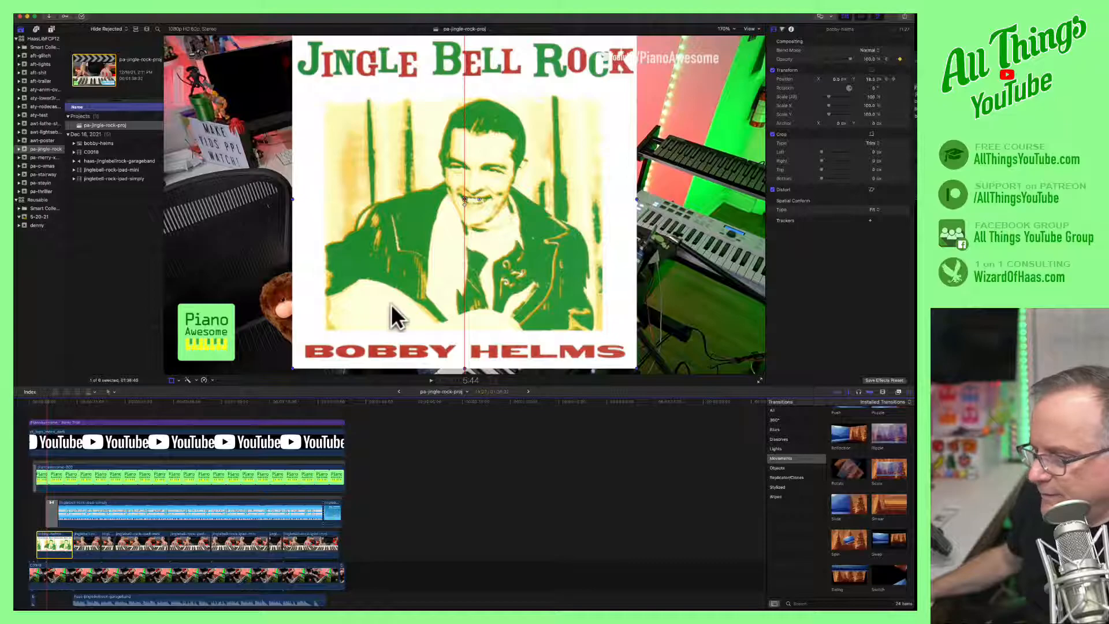
# Step back from 9:12 to 8:24 and set the cover's opacity to 0 there.
pyautogui.moveTo(46, 398); pyautogui.dragTo(54, 397)
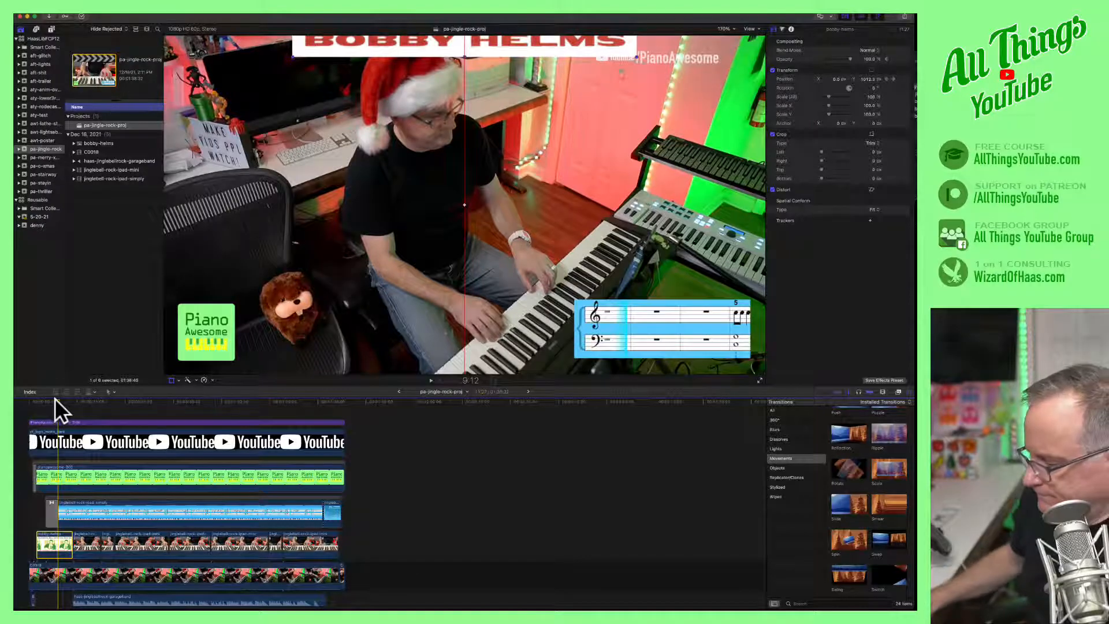
pyautogui.press('Left')
pyautogui.press('Left')
pyautogui.press('Left')
pyautogui.press('Left')
pyautogui.press('Left')
pyautogui.press('Left')
pyautogui.press('Left')
pyautogui.press('Left')
pyautogui.press('Left')
pyautogui.press('Left')
pyautogui.press('Left')
pyautogui.press('Left')
pyautogui.press('Left')
pyautogui.press('Left')
pyautogui.press('Left')
pyautogui.press('Left')
pyautogui.press('Left')
pyautogui.press('Left')
pyautogui.press('Left')
pyautogui.press('Left')
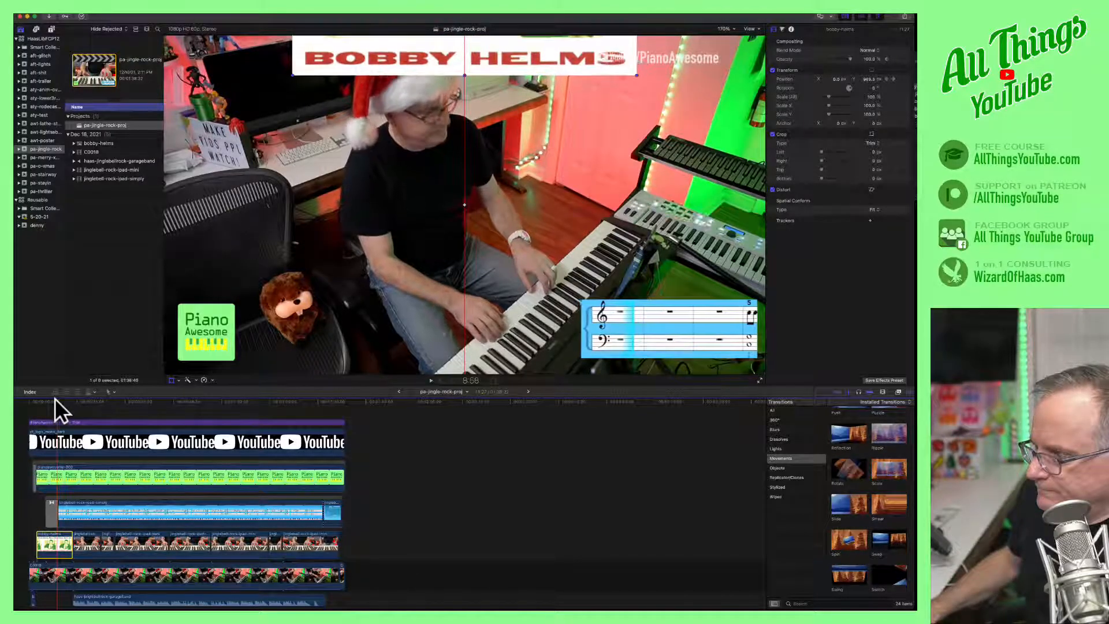
pyautogui.press('Left')
pyautogui.press('Left')
pyautogui.press('Left')
pyautogui.press('Left')
pyautogui.press('Left')
pyautogui.press('Left')
pyautogui.press('Left')
pyautogui.press('Left')
pyautogui.press('Left')
pyautogui.press('Left')
pyautogui.press('Left')
pyautogui.press('Left')
pyautogui.press('Left')
pyautogui.press('Left')
pyautogui.press('Left')
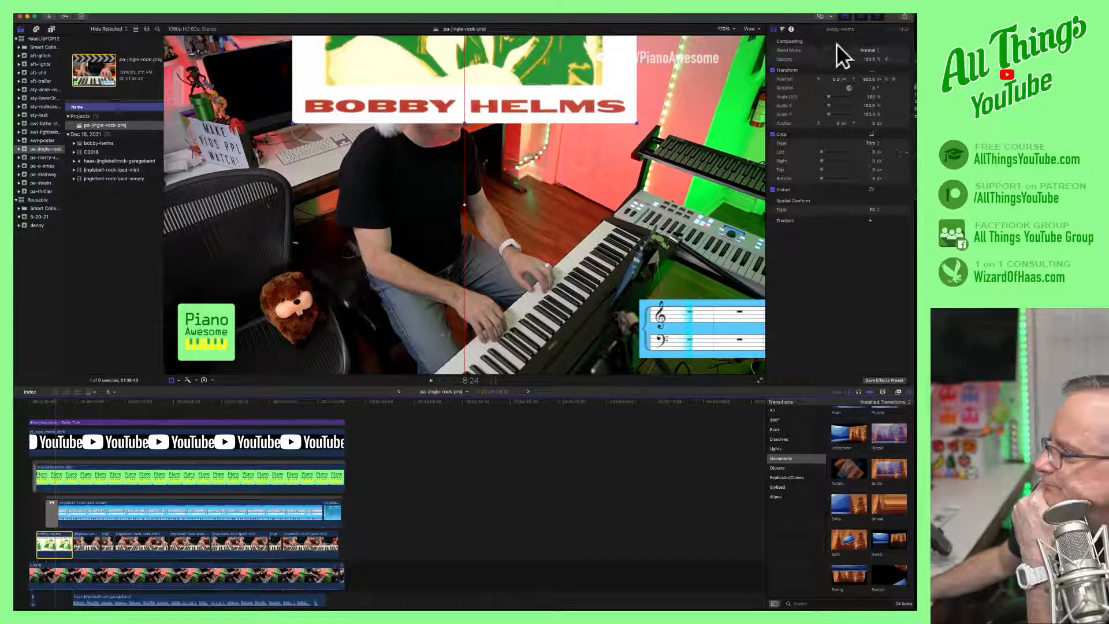
pyautogui.moveTo(848, 59); pyautogui.dragTo(800, 61)
# Play the opening from 5:16 to check the cover's fade as it moves up the frame.
pyautogui.moveTo(58, 403); pyautogui.dragTo(43, 401)
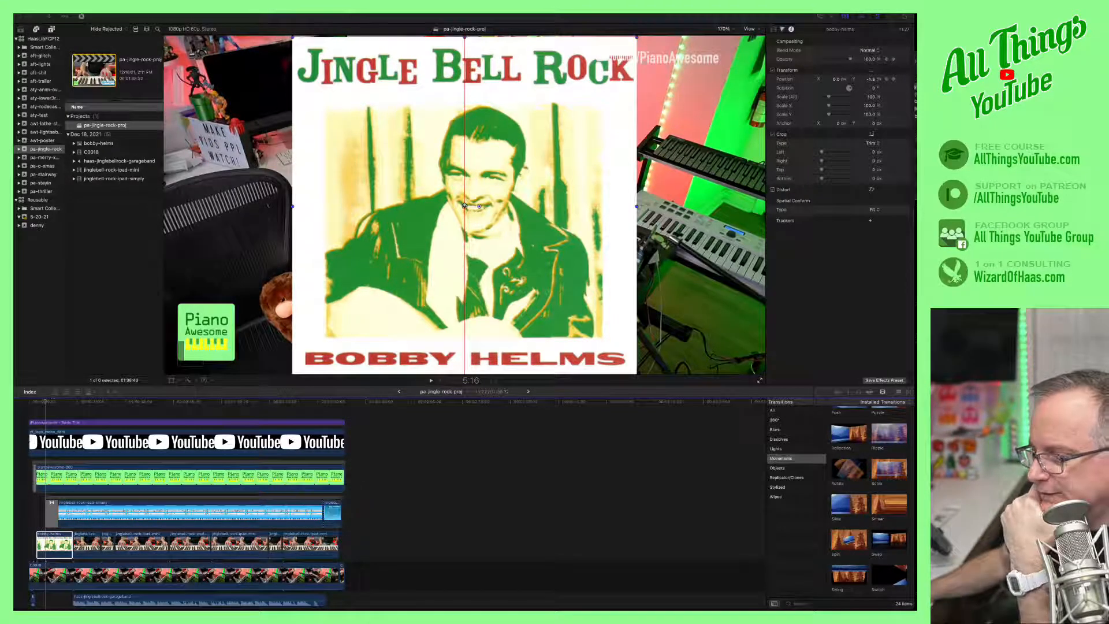
pyautogui.click(431, 380)
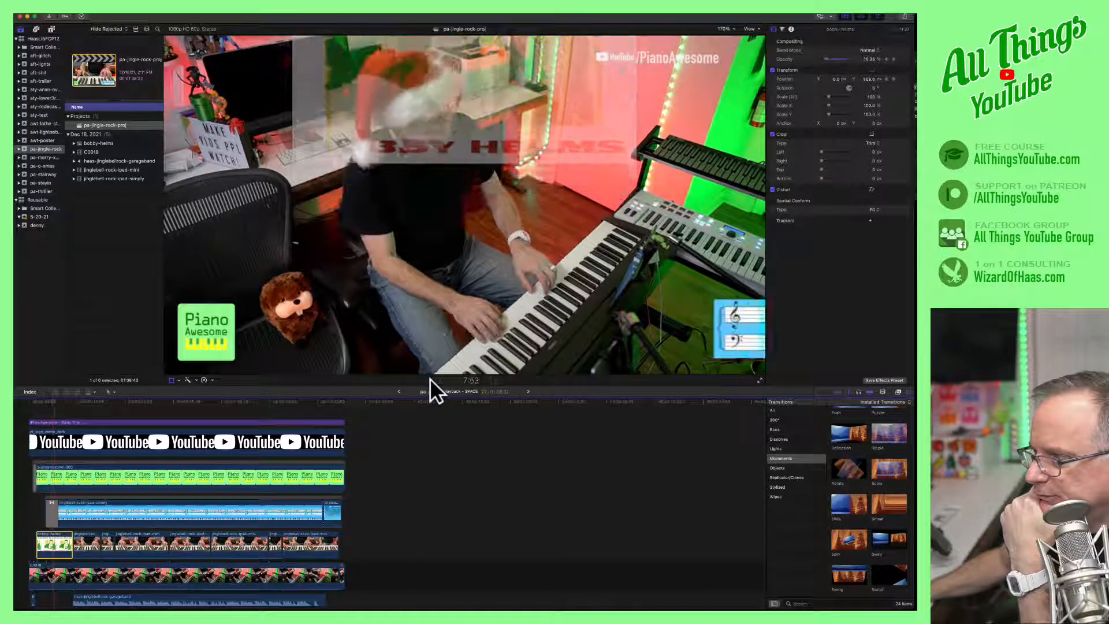
pyautogui.click(430, 380)
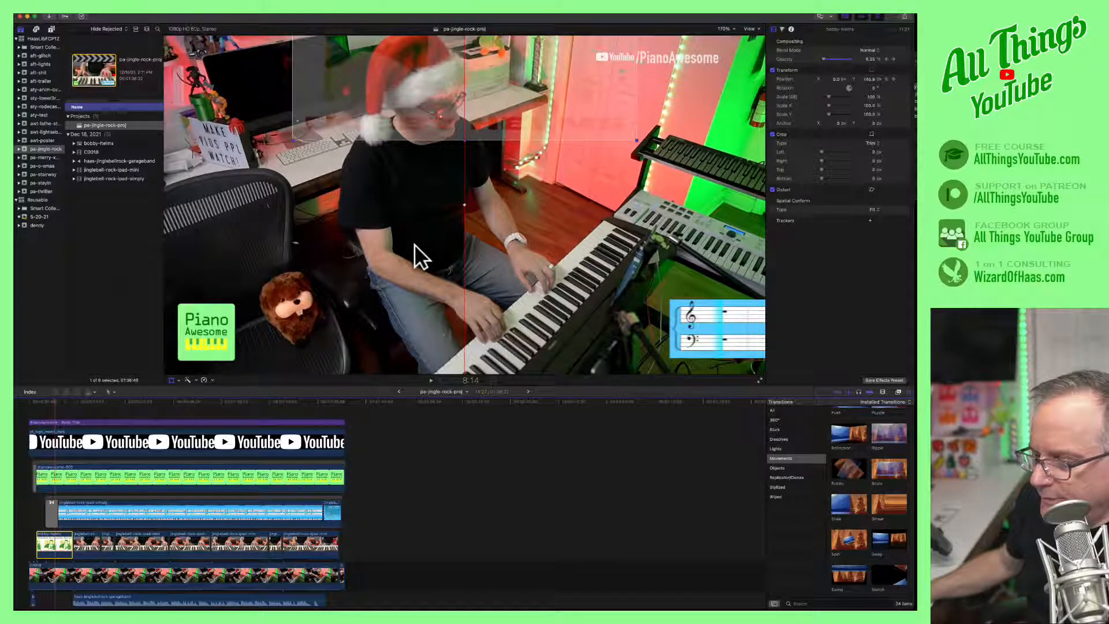
# Delete the cover's opacity keyframes, working back from 8:24 to 2:23, and play from 2:23 to check the result.
pyautogui.click(892, 58)
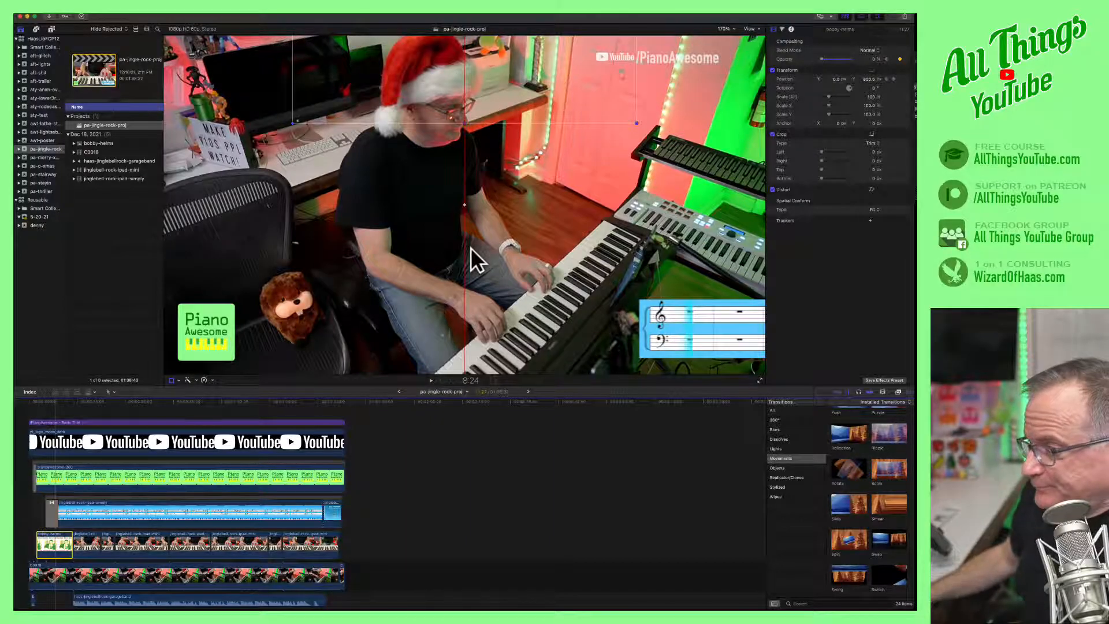
pyautogui.click(900, 59)
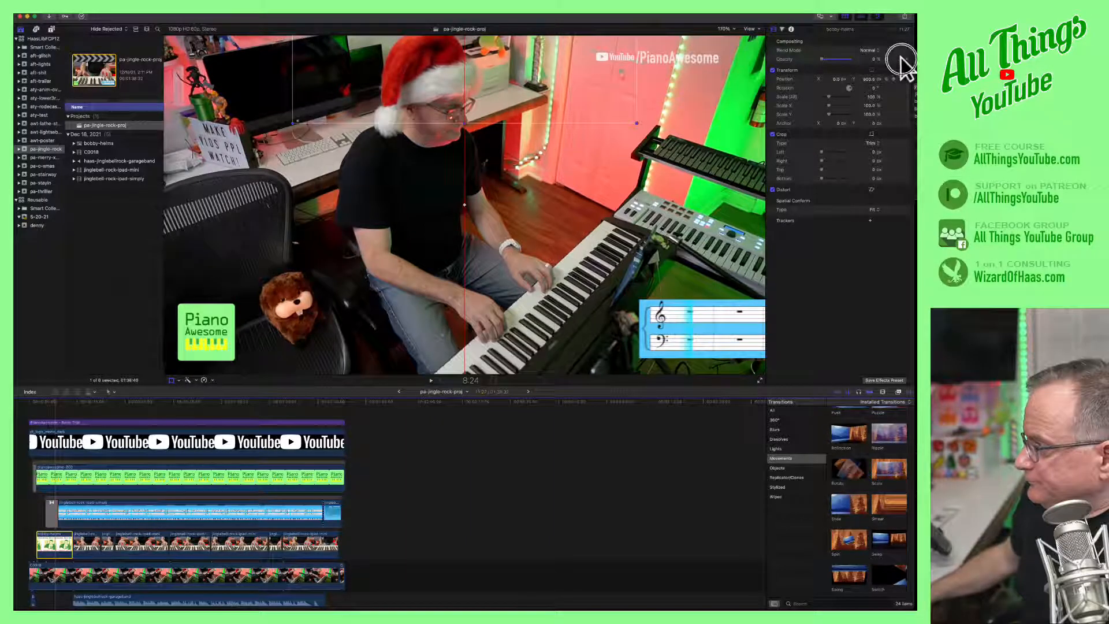
pyautogui.click(884, 58)
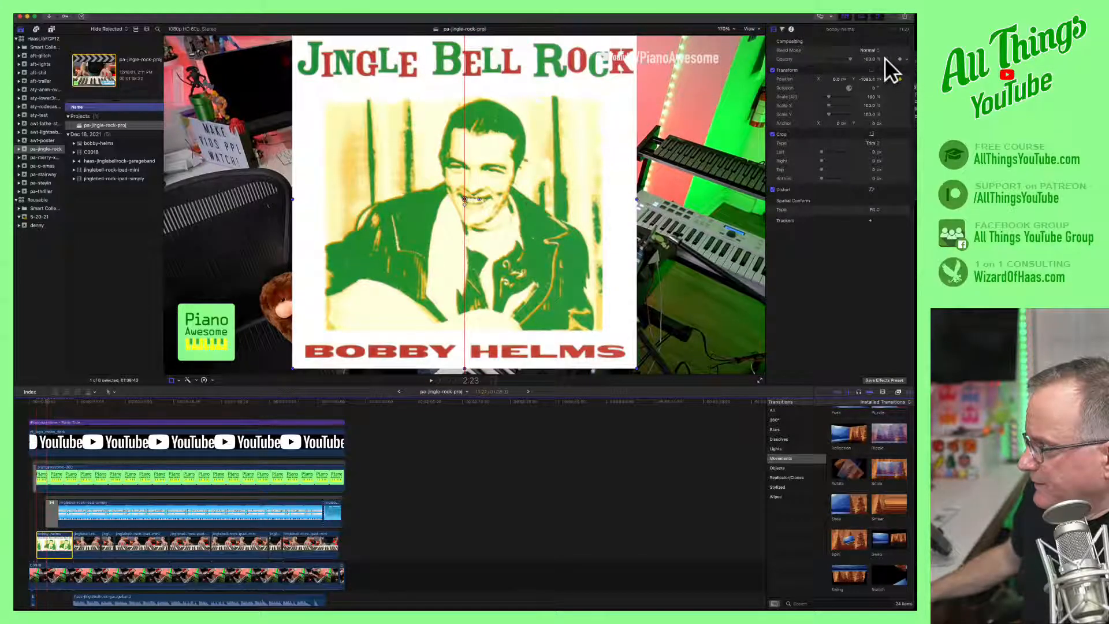
pyautogui.click(885, 58)
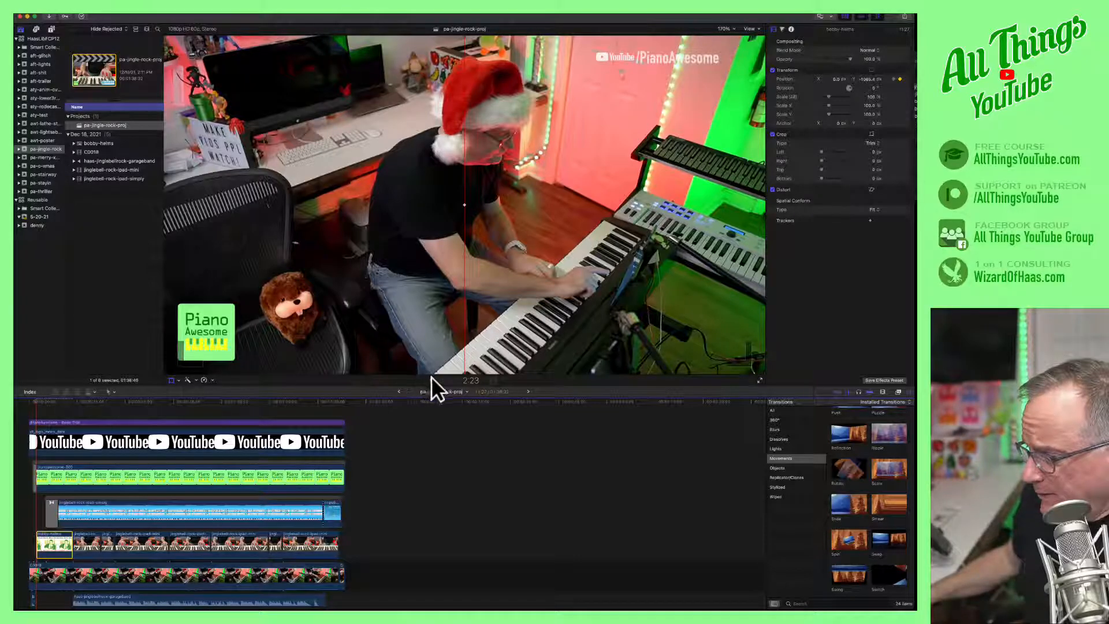
pyautogui.press('space')
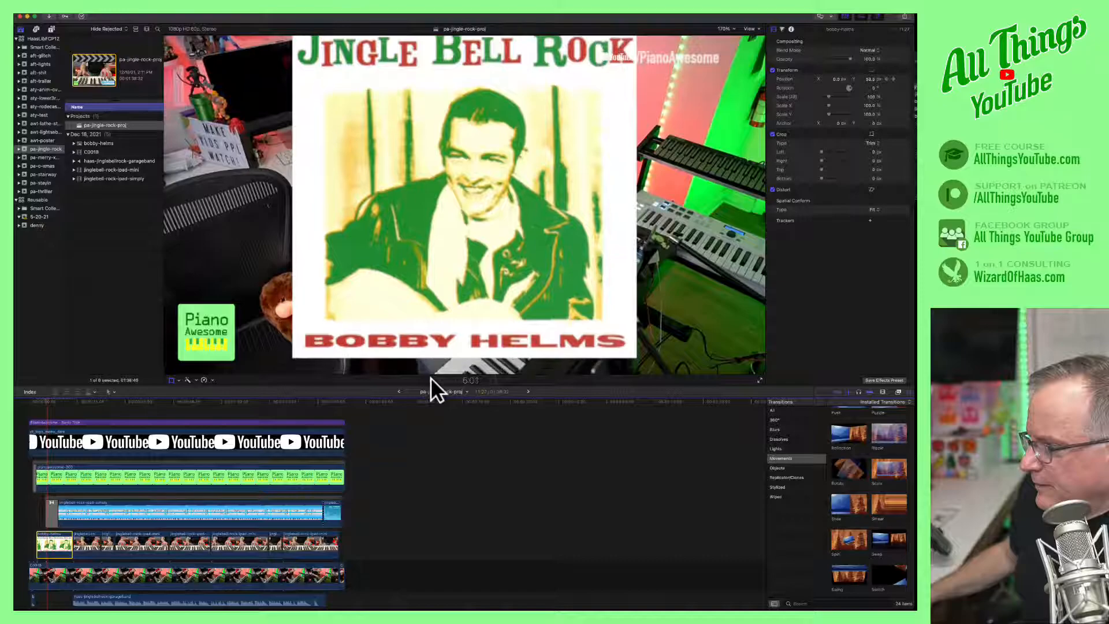
pyautogui.press('space')
# Apply a Cross Dissolve to the album cover clip and remove the one at the clip's start.
pyautogui.click(783, 440)
pyautogui.moveTo(848, 425)
pyautogui.mouseDown()
pyautogui.moveTo(78, 557)
pyautogui.moveTo(59, 540)
pyautogui.moveTo(403, 514)
pyautogui.moveTo(824, 396)
pyautogui.moveTo(831, 430)
pyautogui.mouseUp()
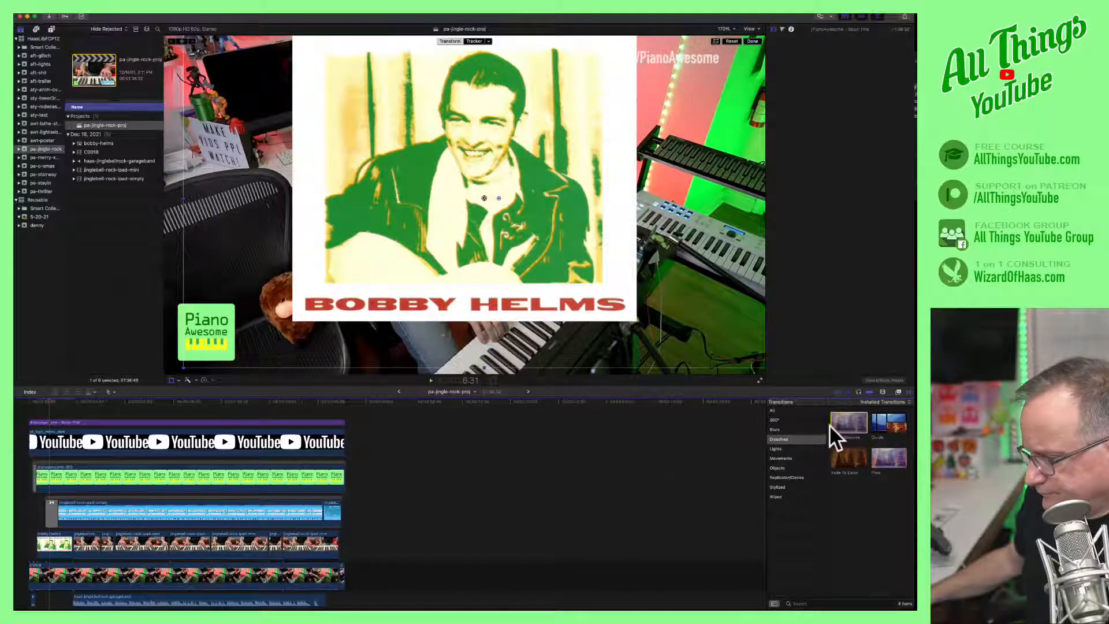
pyautogui.moveTo(60, 539); pyautogui.dragTo(57, 539)
pyautogui.moveTo(835, 418); pyautogui.dragTo(57, 529)
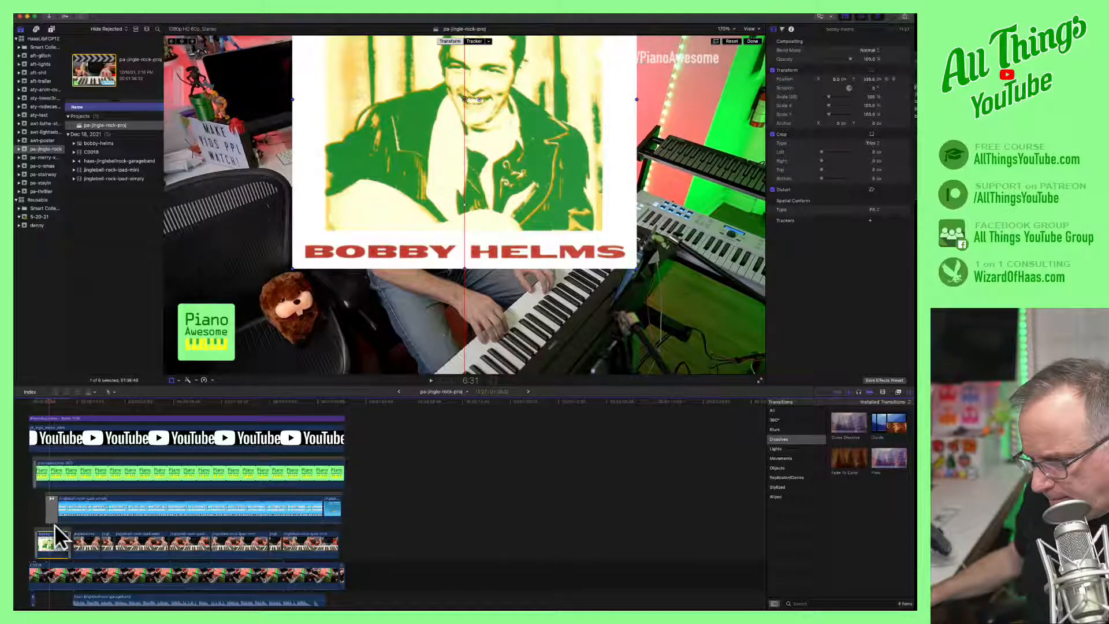
pyautogui.click(38, 535)
pyautogui.click(66, 535)
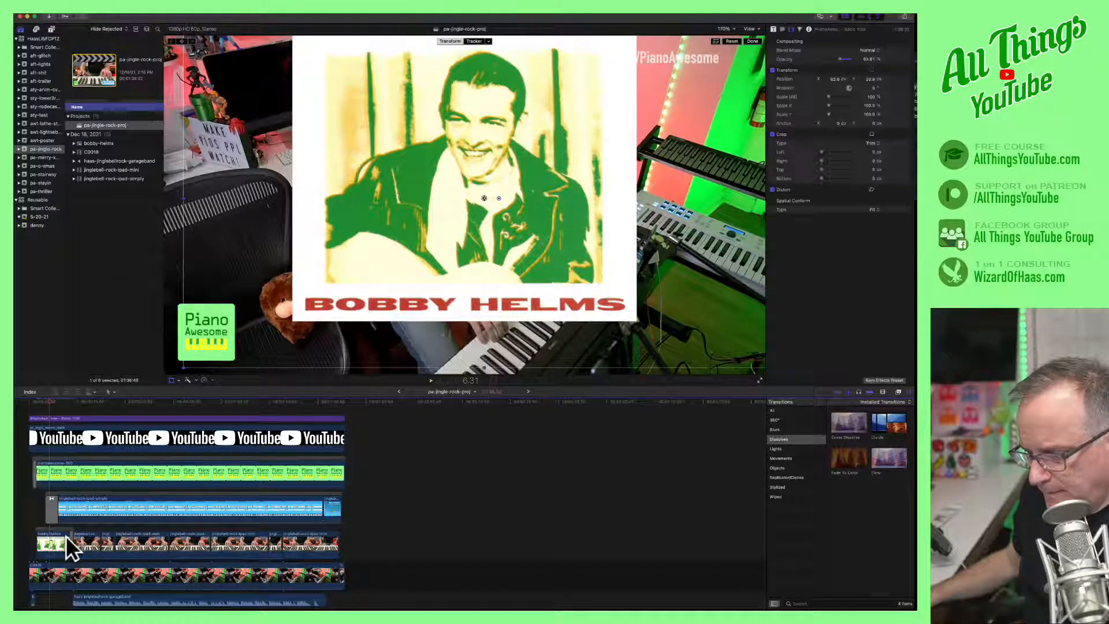
# Lengthen the Cross Dissolve at the cover's end to span most of the clip and play from 2:23 to check it.
pyautogui.click(69, 537)
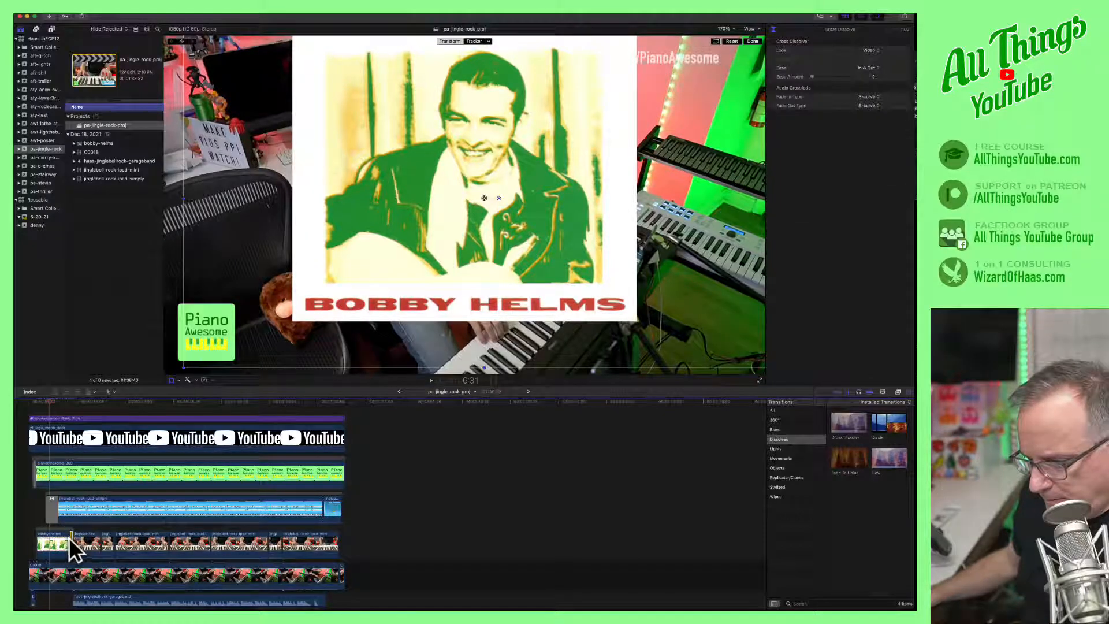
pyautogui.moveTo(70, 538); pyautogui.dragTo(45, 537)
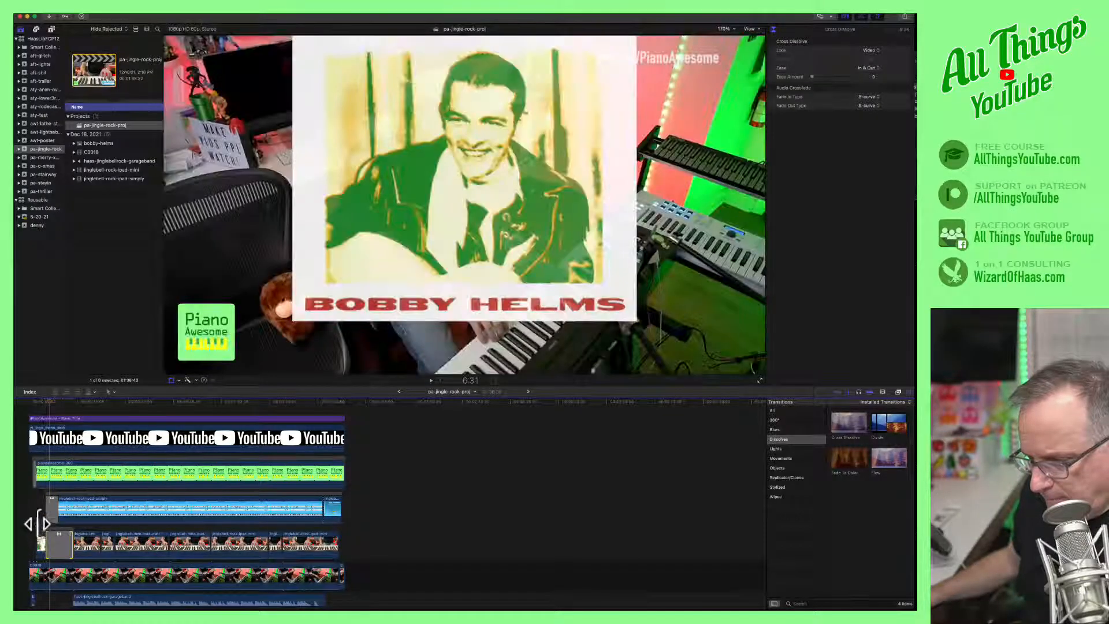
pyautogui.click(36, 521)
pyautogui.press('space')
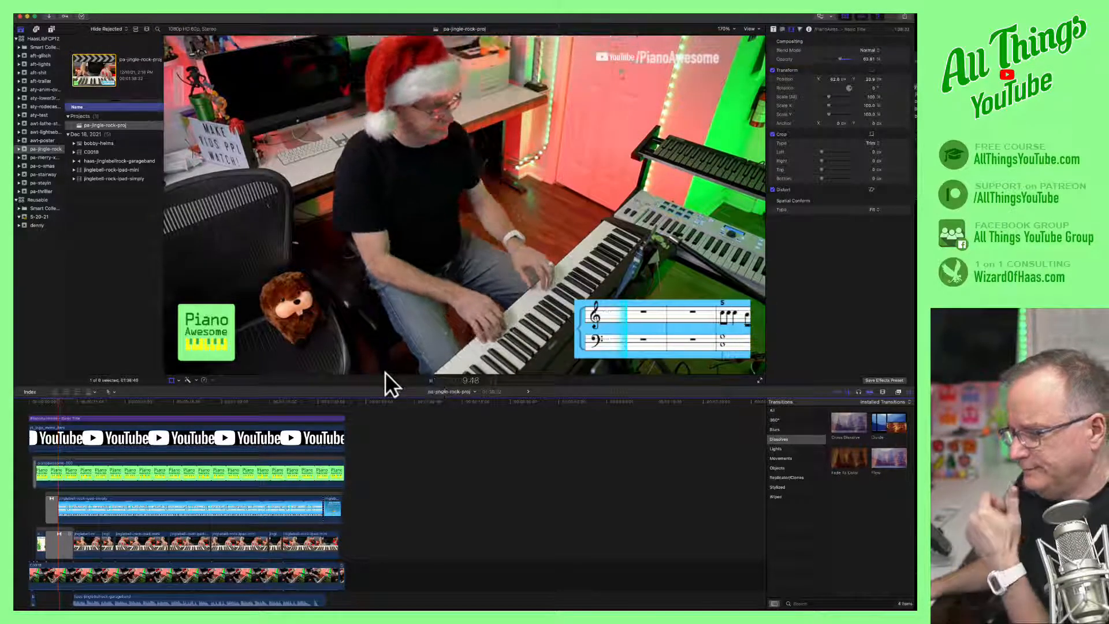
pyautogui.click(431, 379)
# Move the cover clip's end slightly earlier together with its dissolve and play the opening from 2:23.
pyautogui.click(54, 536)
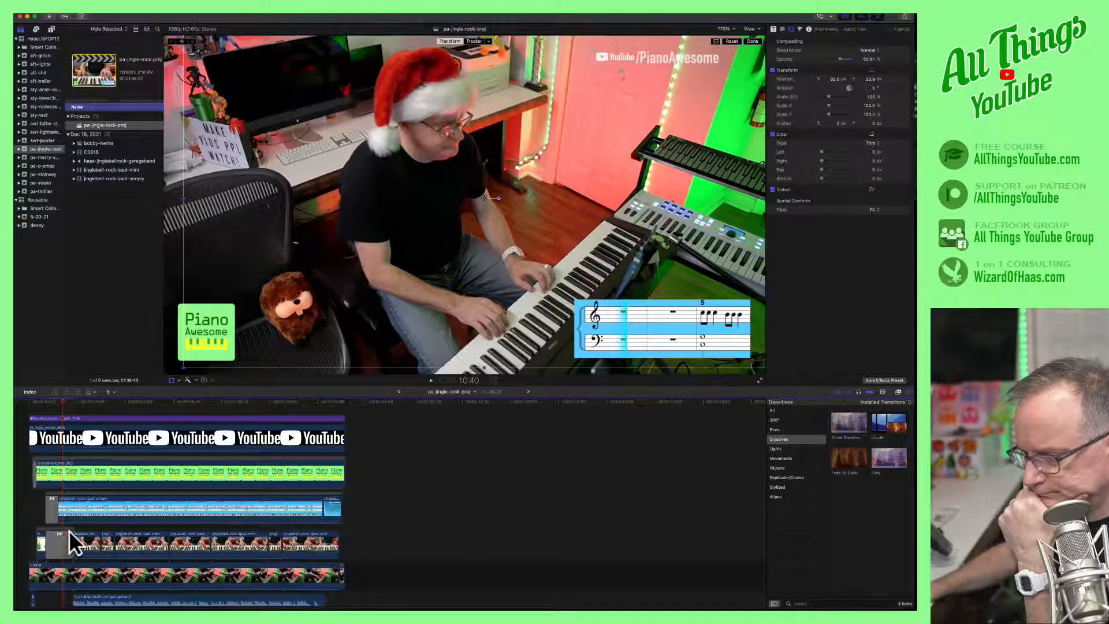
pyautogui.moveTo(71, 532); pyautogui.dragTo(60, 534)
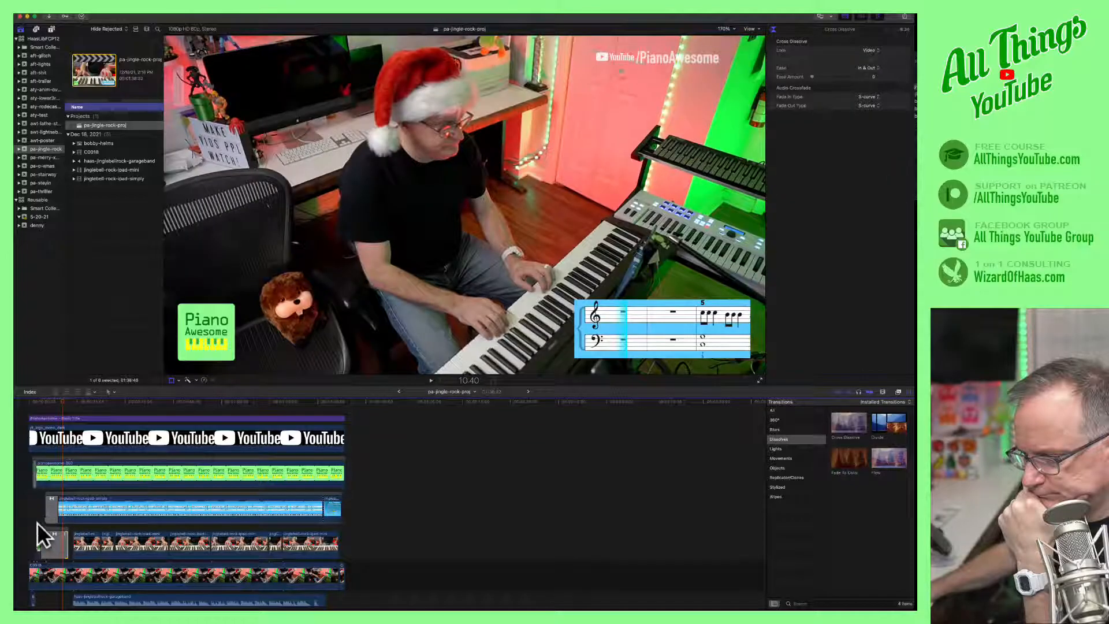
pyautogui.click(37, 522)
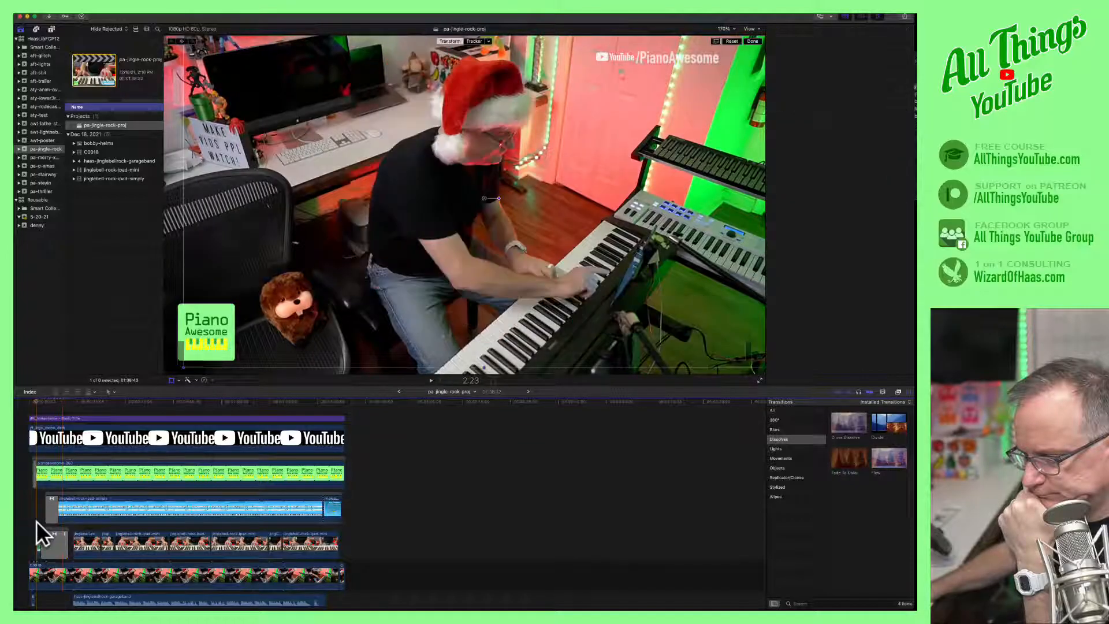
pyautogui.click(428, 376)
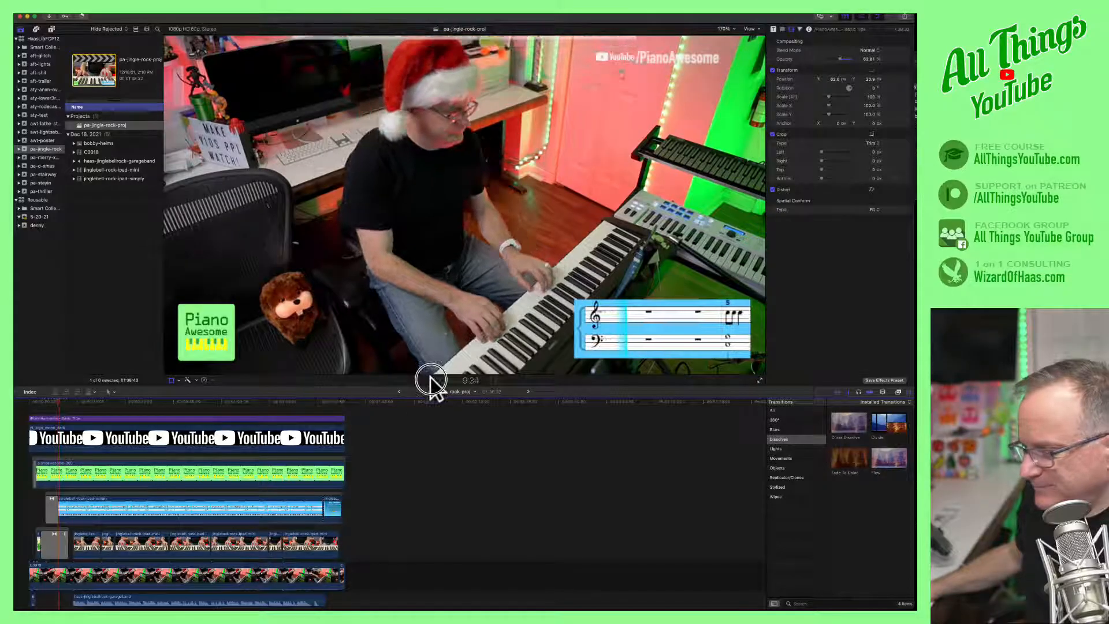
pyautogui.press('space')
# Trim a little more off the cover clip's end and play the opening from 2:20 to check the fade.
pyautogui.press('cmd+equal')
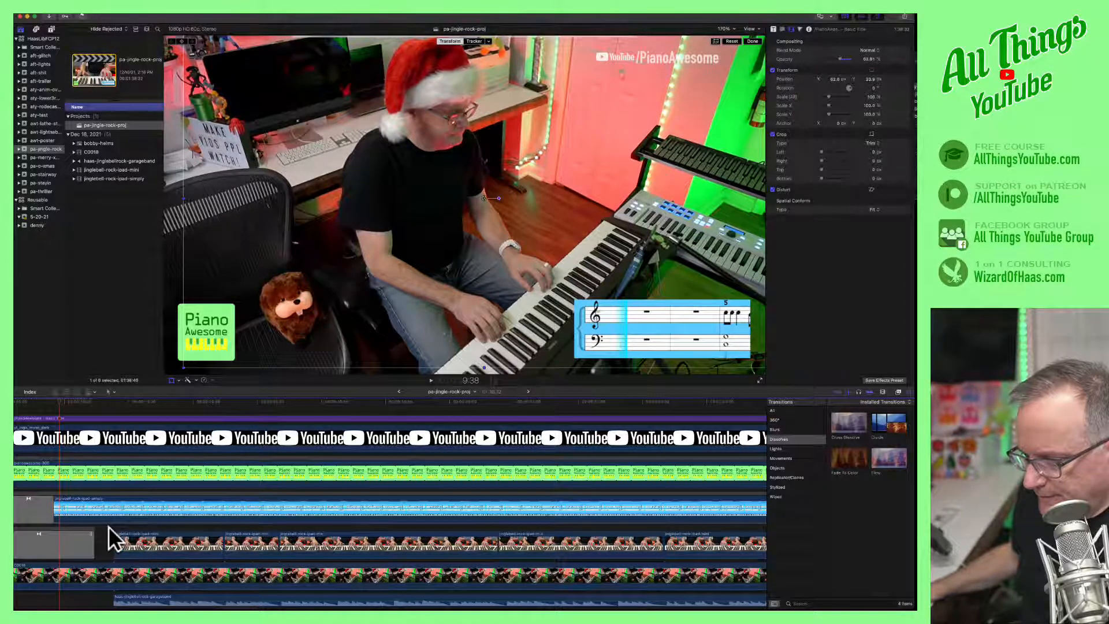
pyautogui.hscroll(-4, 109, 525)
pyautogui.moveTo(87, 546); pyautogui.dragTo(163, 533)
pyautogui.click(58, 516)
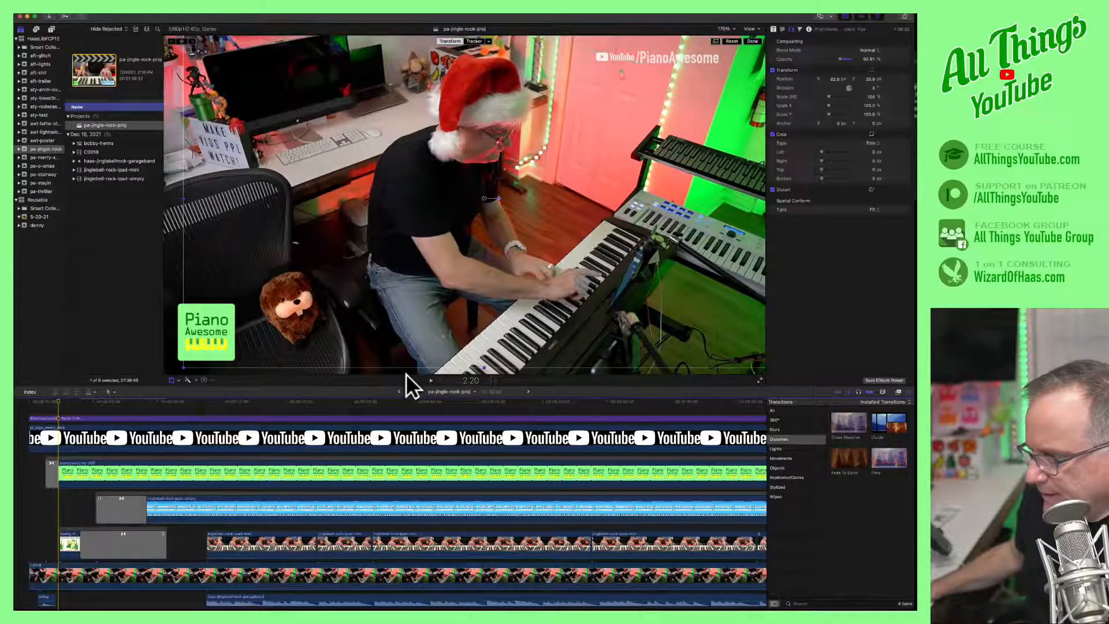
pyautogui.click(431, 380)
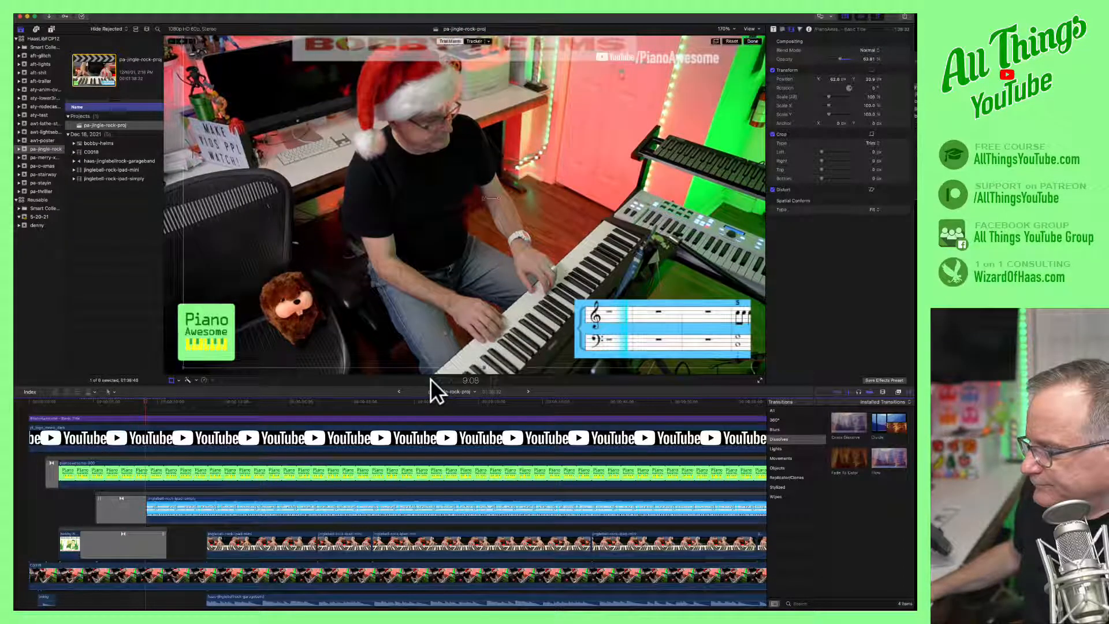
# Trim the cover clip's end back to about 7:09 and reapply a Cross Dissolve to it.
pyautogui.click(123, 538)
pyautogui.press('v')
pyautogui.moveTo(113, 403)
pyautogui.mouseDown()
pyautogui.moveTo(75, 404)
pyautogui.moveTo(108, 408)
pyautogui.mouseUp()
pyautogui.moveTo(165, 528); pyautogui.dragTo(122, 527)
pyautogui.moveTo(839, 420); pyautogui.dragTo(76, 529)
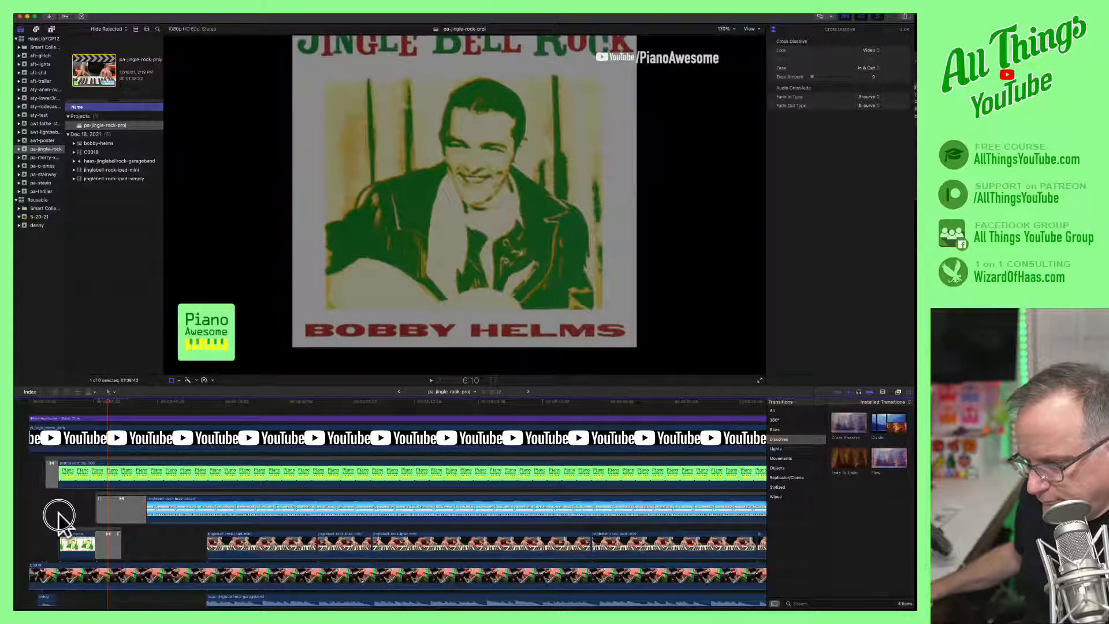
# Play the opening from 2:20 to check the cover's dissolve and return to 6:37.
pyautogui.click(58, 513)
pyautogui.click(430, 381)
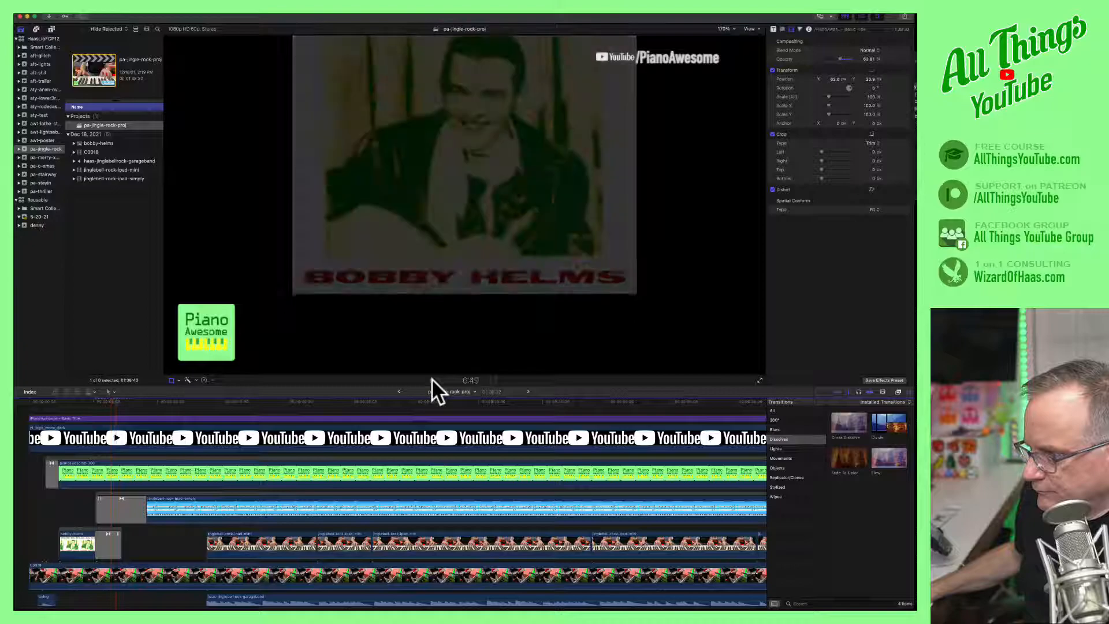
pyautogui.click(432, 378)
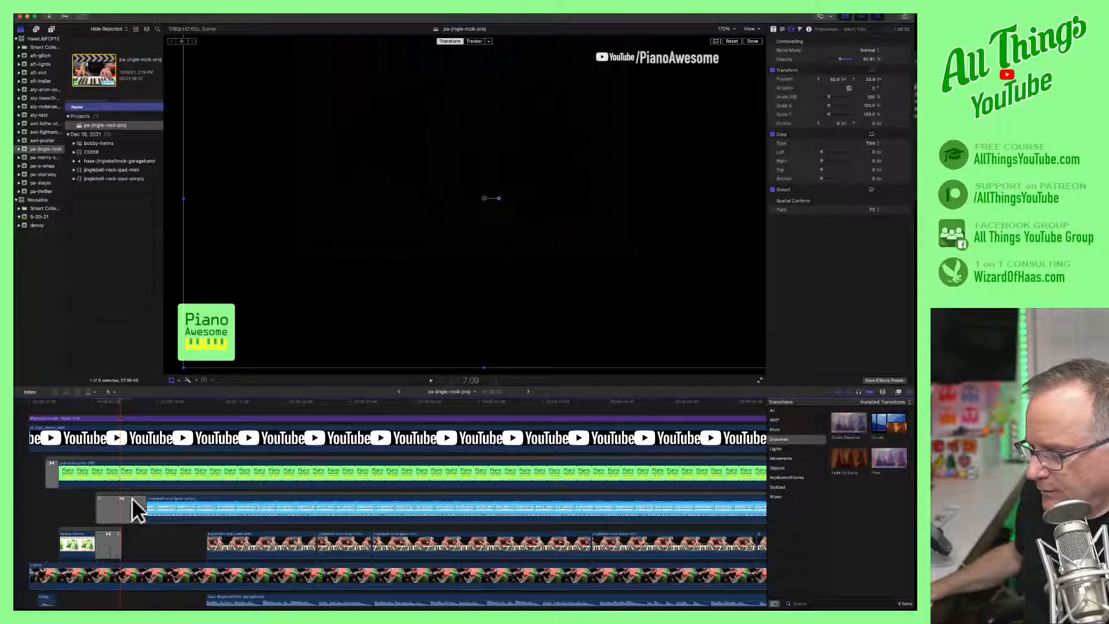
pyautogui.click(116, 400)
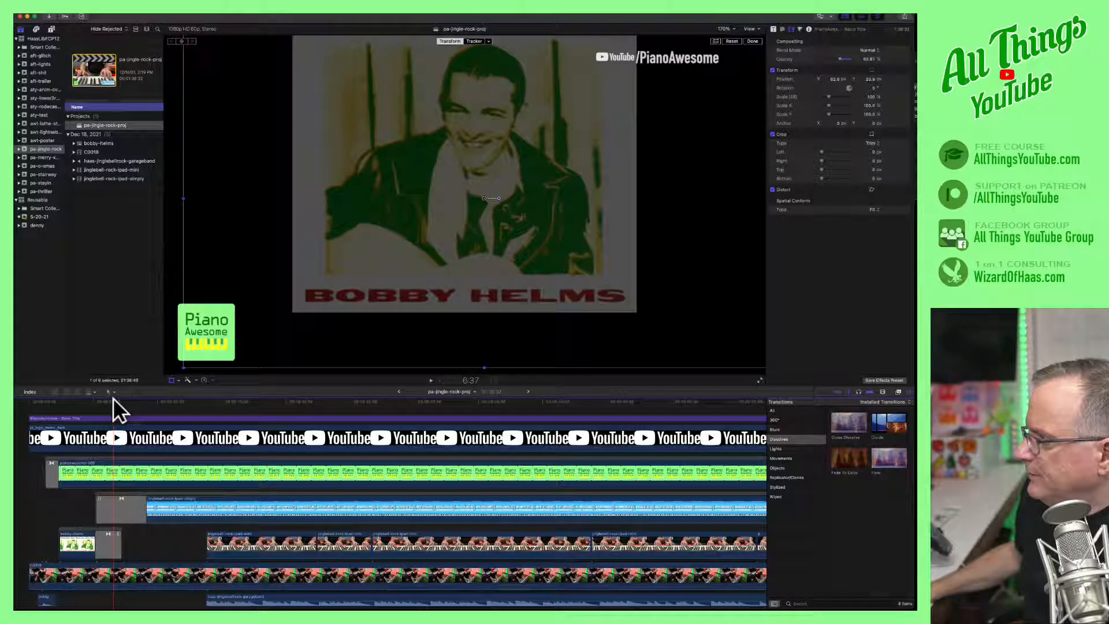
# Replace the Cross Dissolve at the cover clip's end with a new one and play from 2:20 to check it.
pyautogui.click(102, 538)
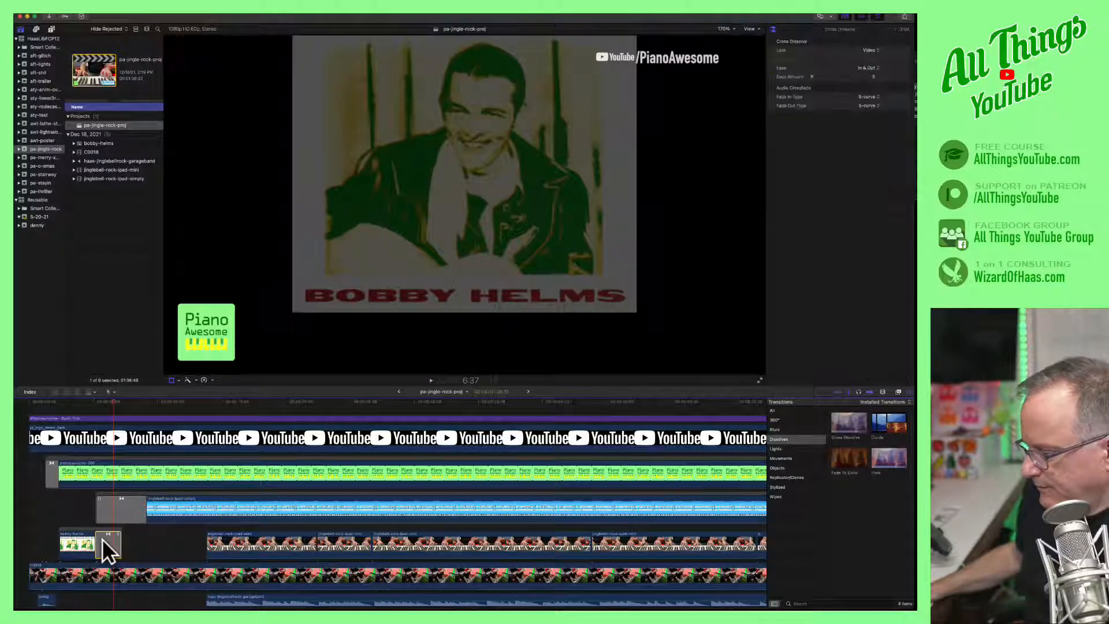
pyautogui.press('Delete')
pyautogui.click(102, 539)
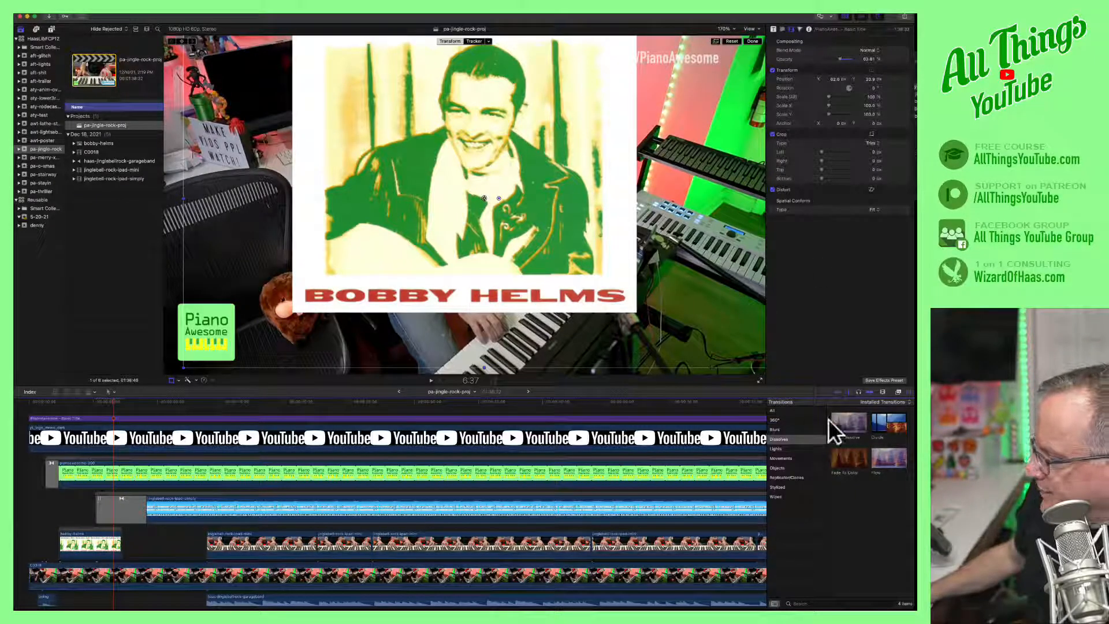
pyautogui.moveTo(843, 424); pyautogui.dragTo(105, 539)
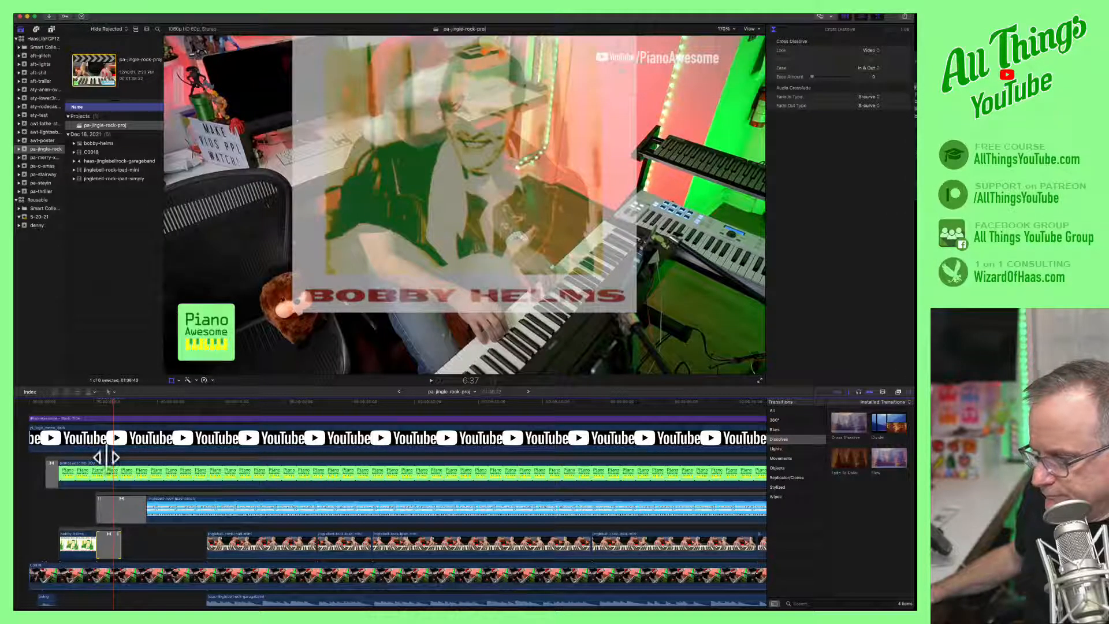
pyautogui.moveTo(114, 397); pyautogui.dragTo(58, 399)
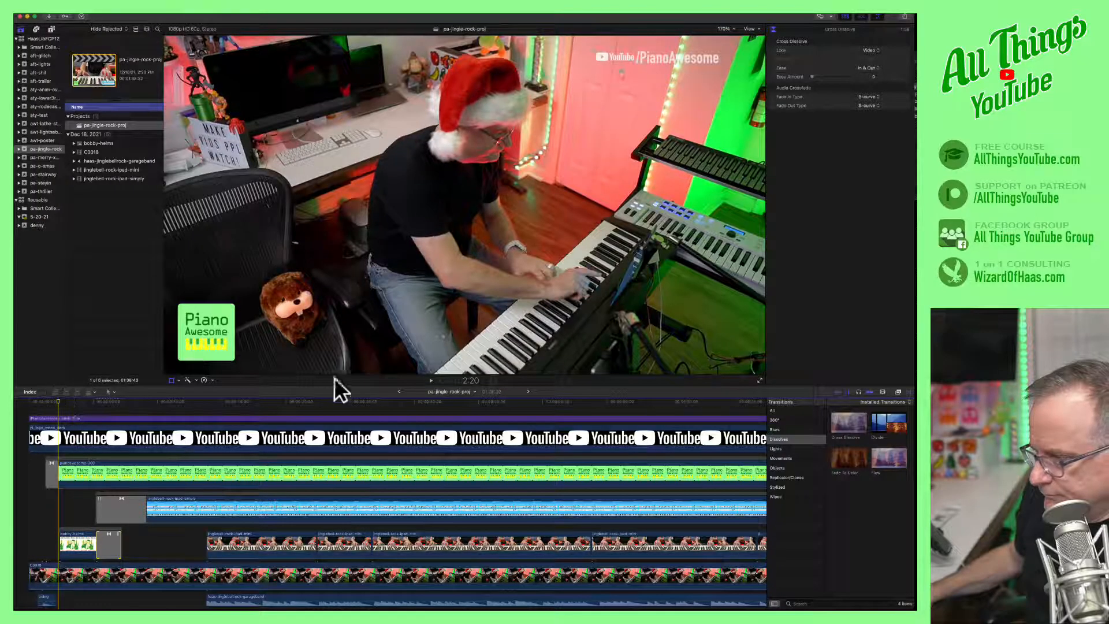
pyautogui.press('space')
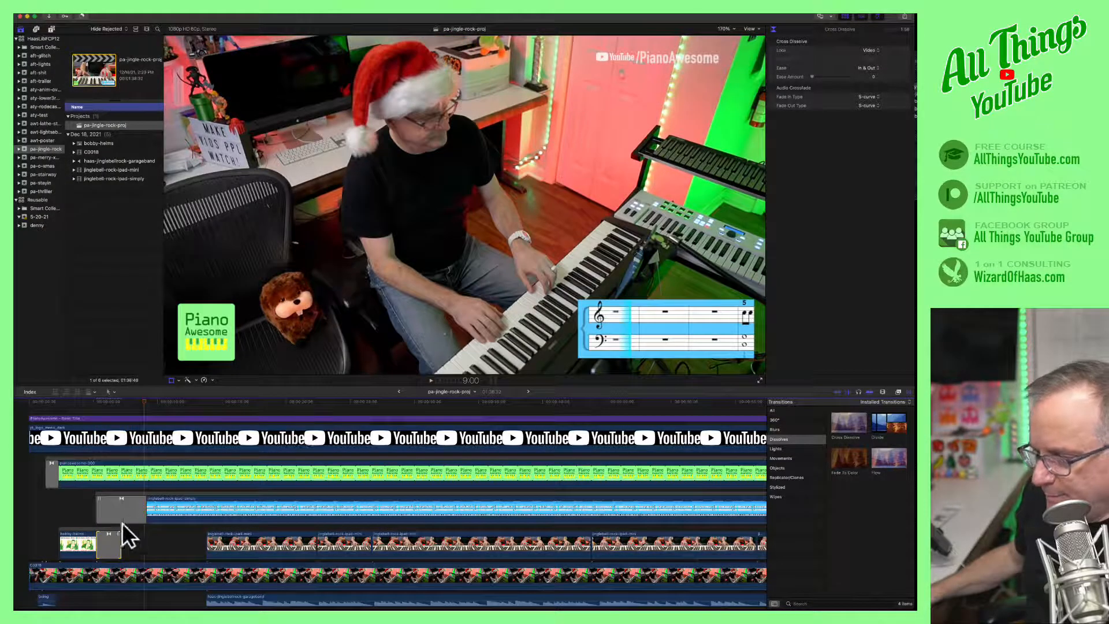
# Shorten the album cover clip further at its end, keeping the Cross Dissolve on it.
pyautogui.moveTo(113, 537); pyautogui.dragTo(112, 532)
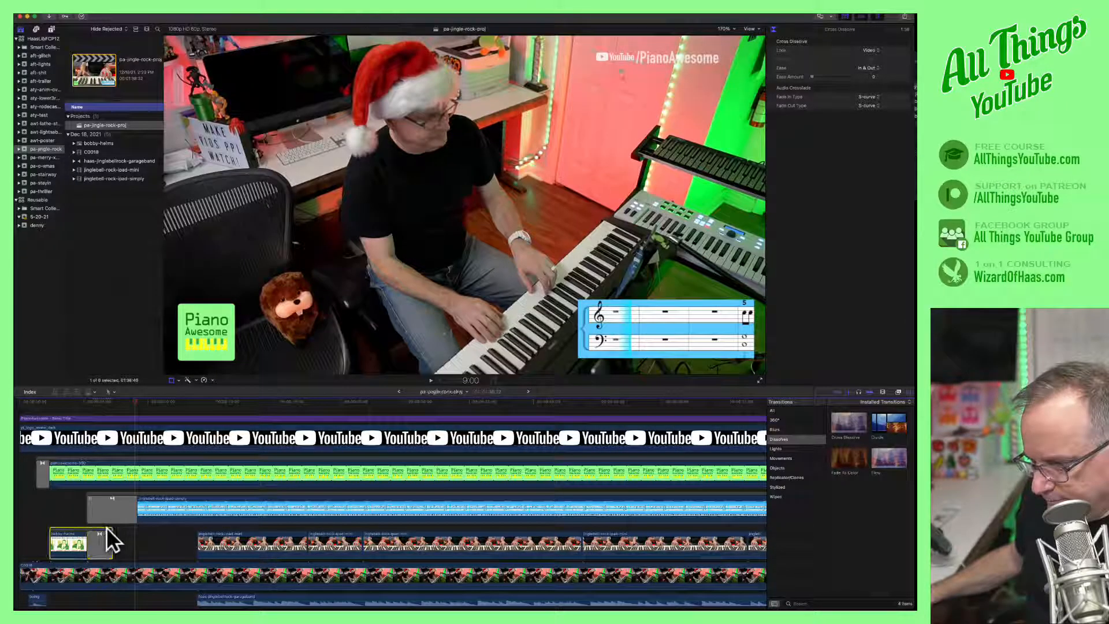
pyautogui.moveTo(103, 536); pyautogui.dragTo(104, 538)
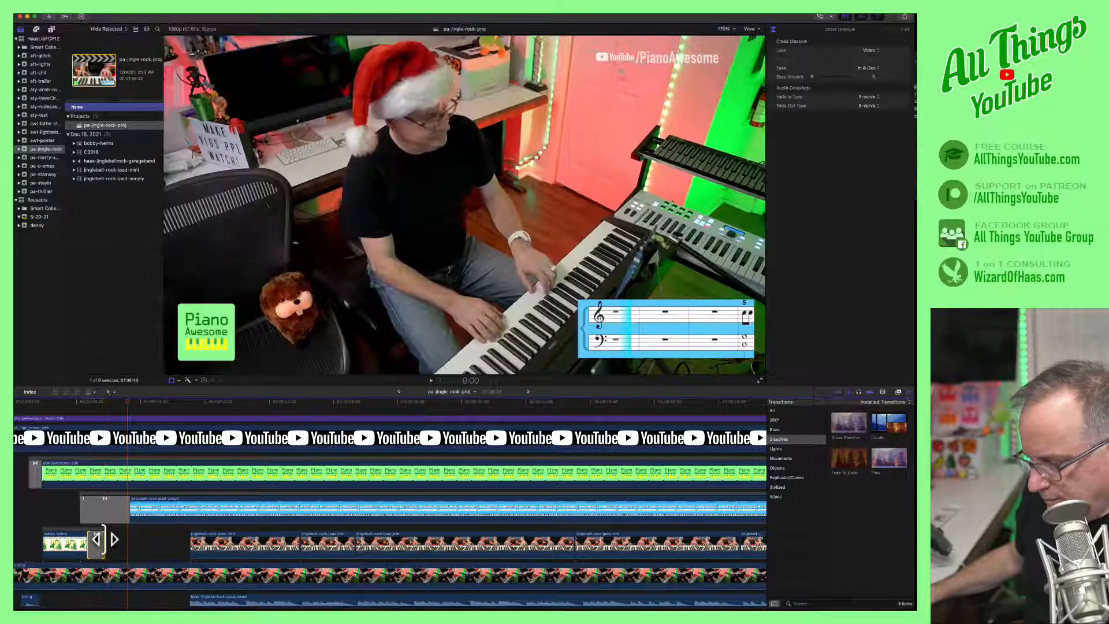
pyautogui.click(104, 537)
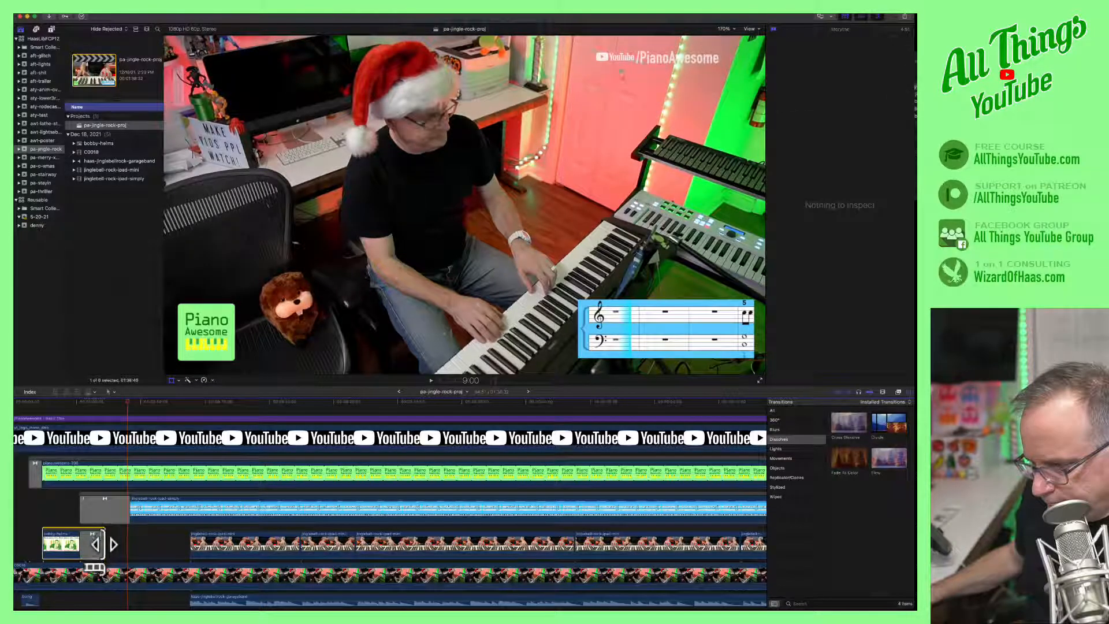
pyautogui.moveTo(101, 536); pyautogui.dragTo(84, 534)
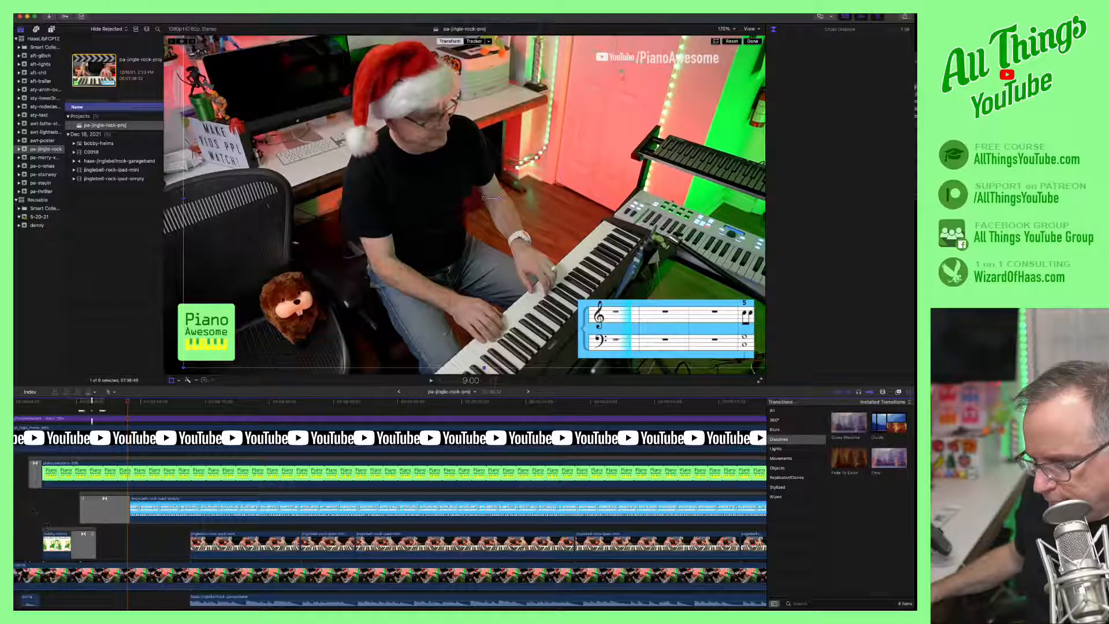
# Enlarge the viewer over the timeline to look at the frame at 9:12, and restore the timeline's height.
pyautogui.moveTo(128, 403)
pyautogui.mouseDown()
pyautogui.moveTo(56, 407)
pyautogui.moveTo(205, 404)
pyautogui.moveTo(130, 412)
pyautogui.mouseUp()
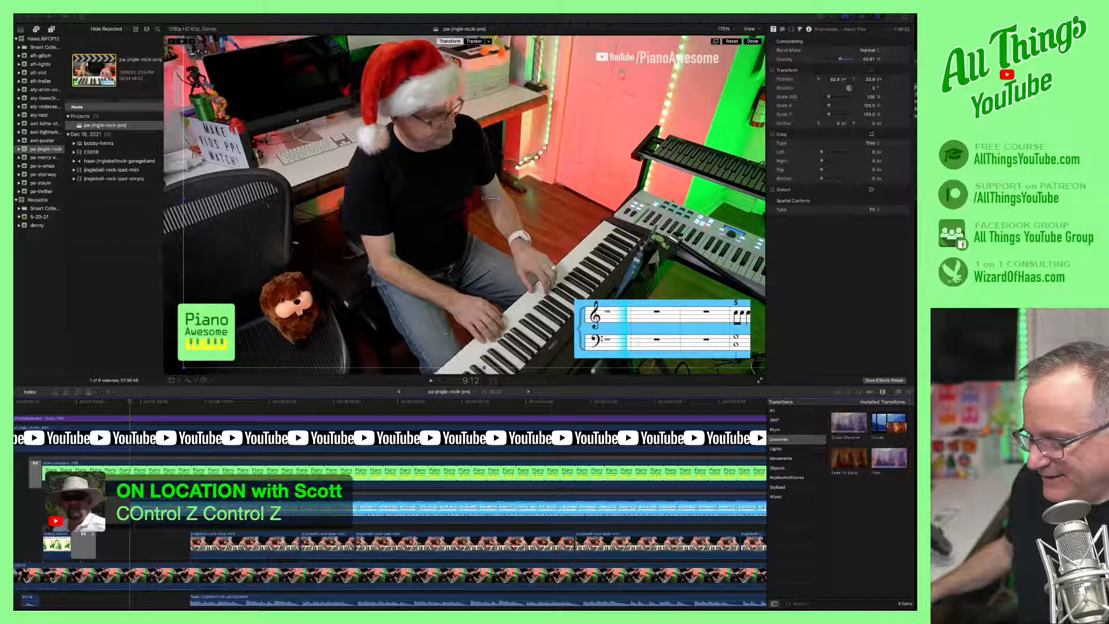
pyautogui.click(153, 391)
pyautogui.moveTo(154, 391); pyautogui.dragTo(151, 502)
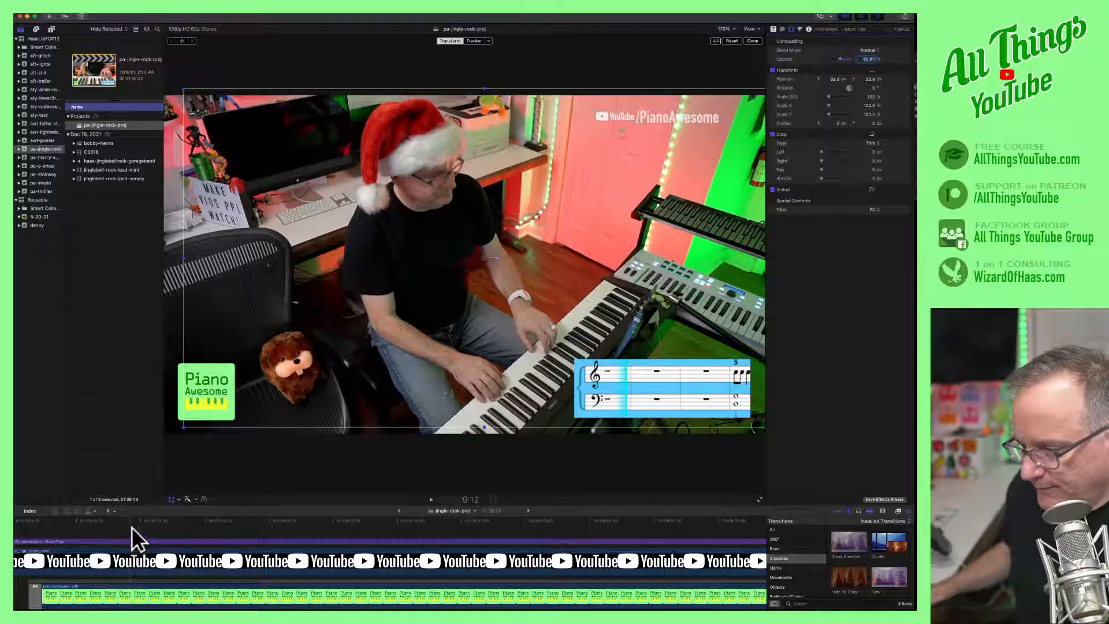
pyautogui.scroll(-3, 131, 526)
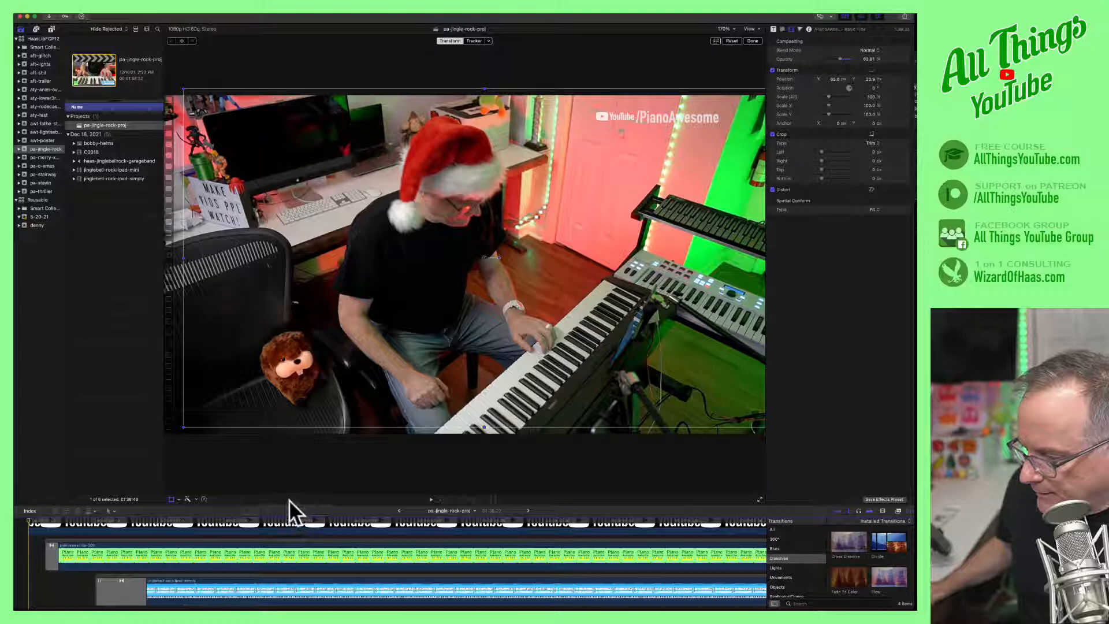
pyautogui.moveTo(287, 502); pyautogui.dragTo(285, 386)
pyautogui.scroll(5, 269, 465)
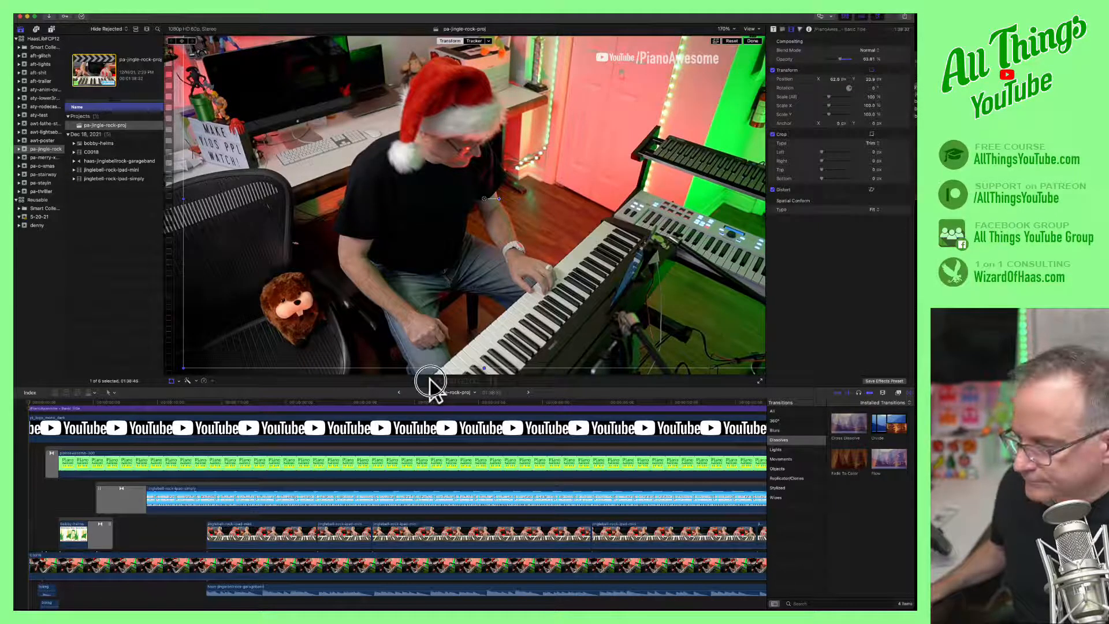
# Play the opening and stop at 13:01 to check the cover's dissolve.
pyautogui.press('space')
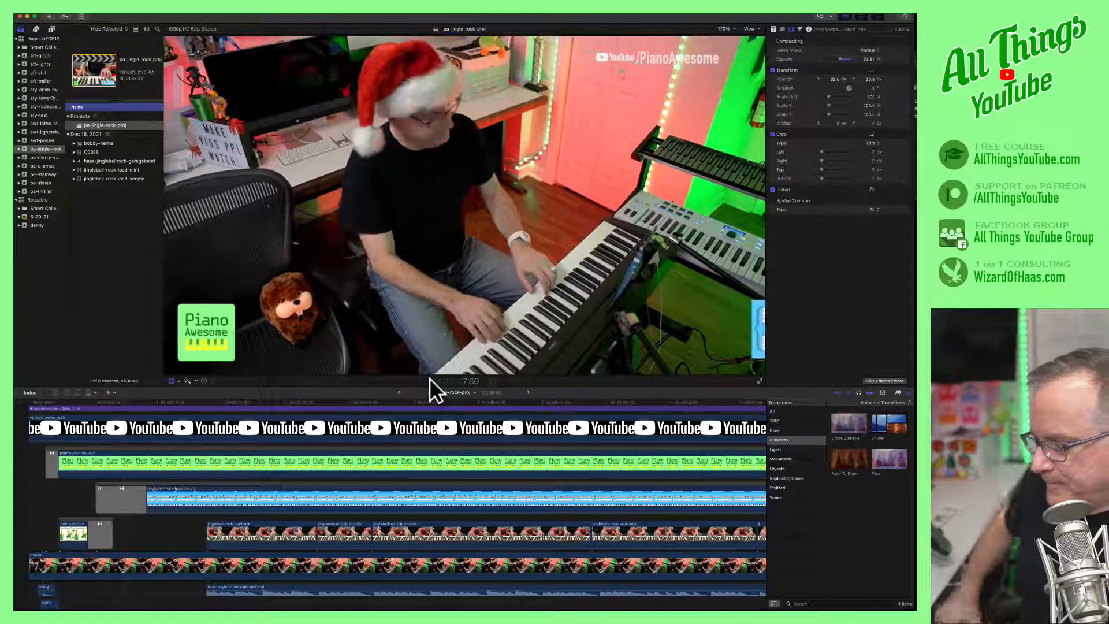
pyautogui.scroll(-1, 456, 410)
pyautogui.scroll(-2, 437, 420)
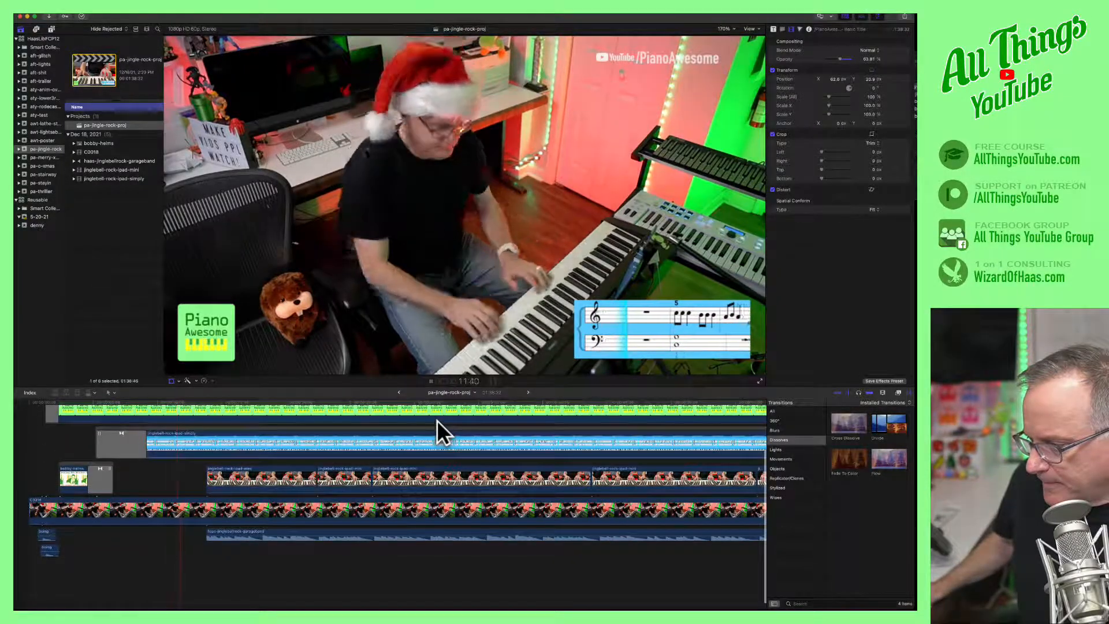
pyautogui.click(429, 380)
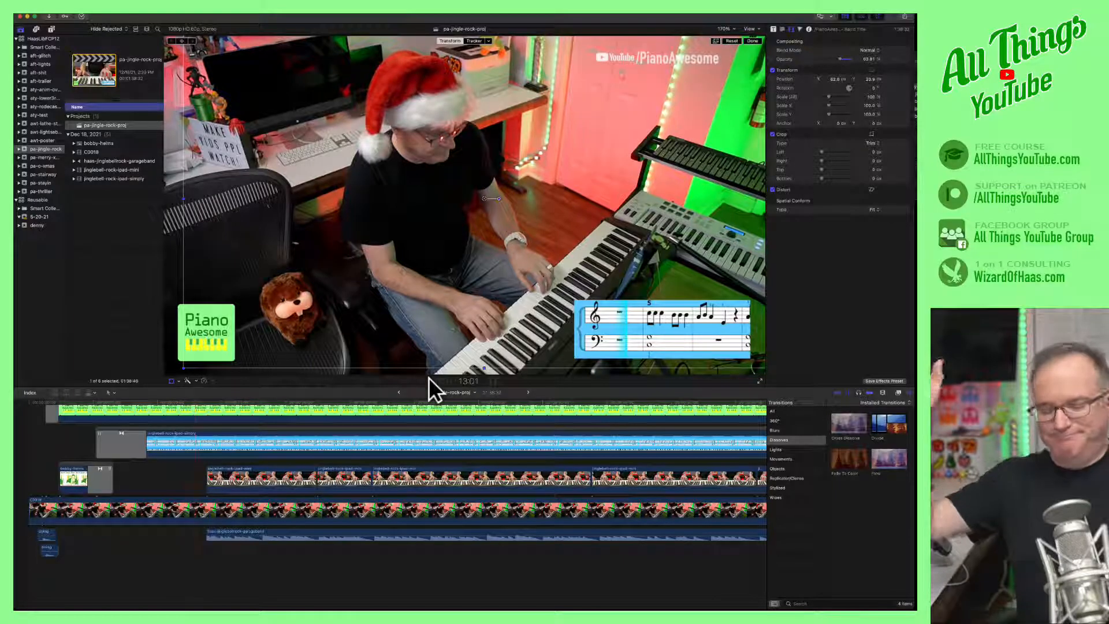
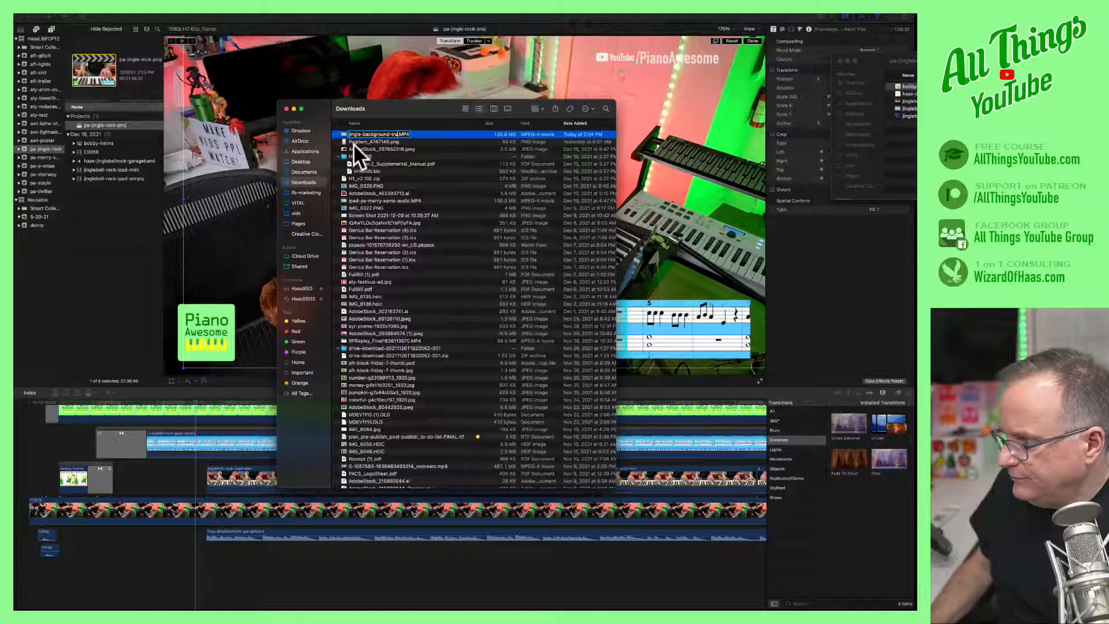
# Rename the newest recording in Downloads as jingle-background-track.MP4, then preview it and close the preview.
pyautogui.press('Return')
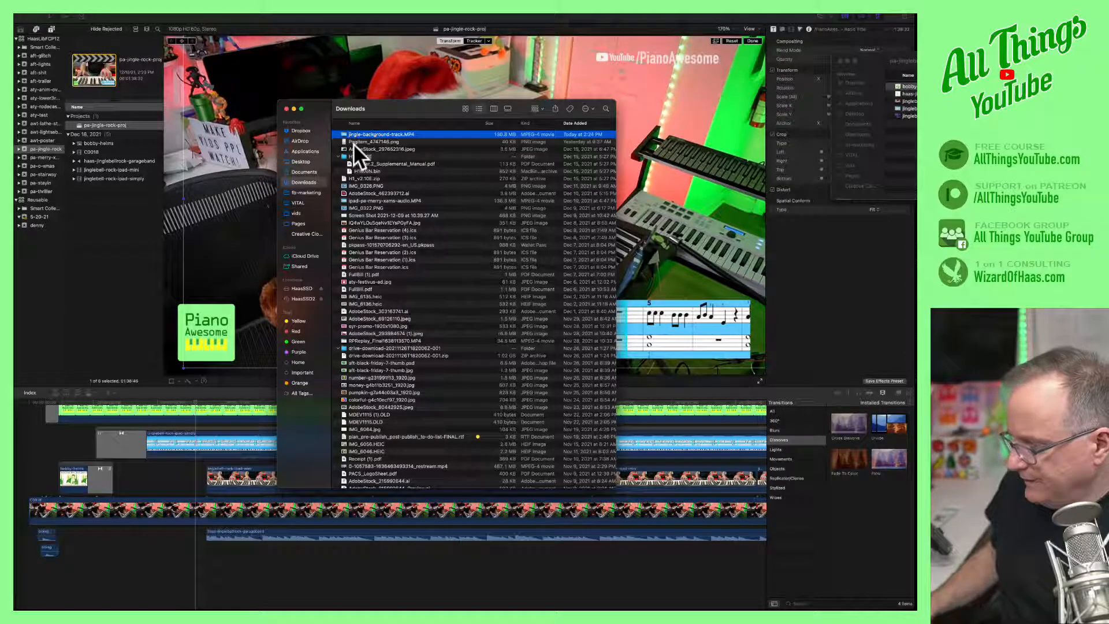
pyautogui.doubleClick(365, 134)
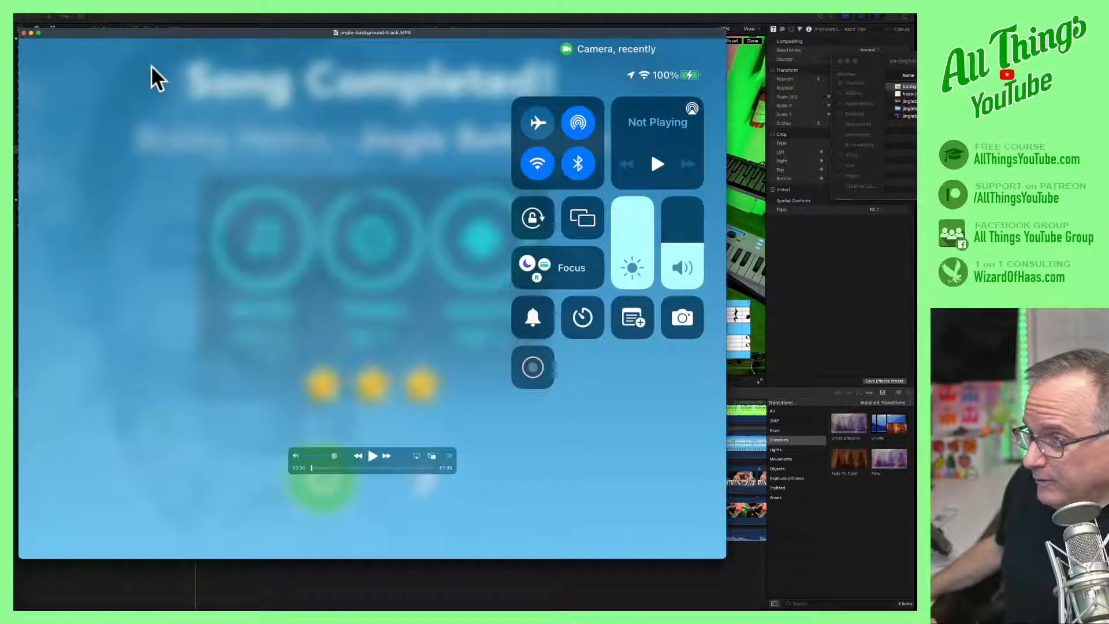
pyautogui.click(23, 33)
# Move jingle-background-track.MP4 from Downloads into the Jingle Bell Rock project folder and close the Downloads window.
pyautogui.moveTo(378, 132); pyautogui.dragTo(913, 154)
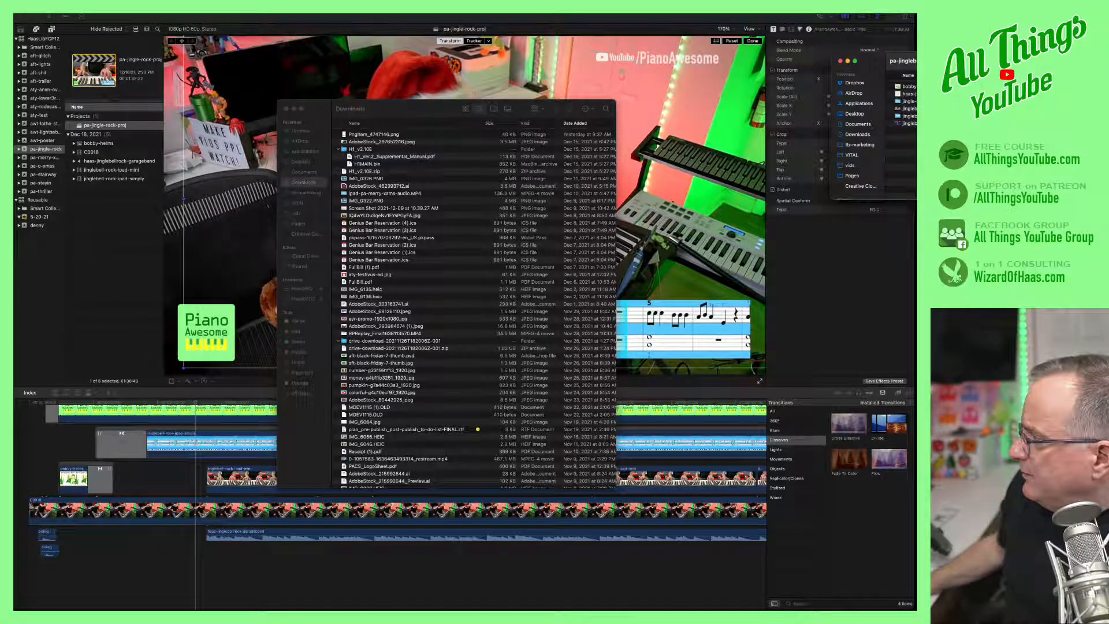
pyautogui.moveTo(945, 61); pyautogui.dragTo(776, 97)
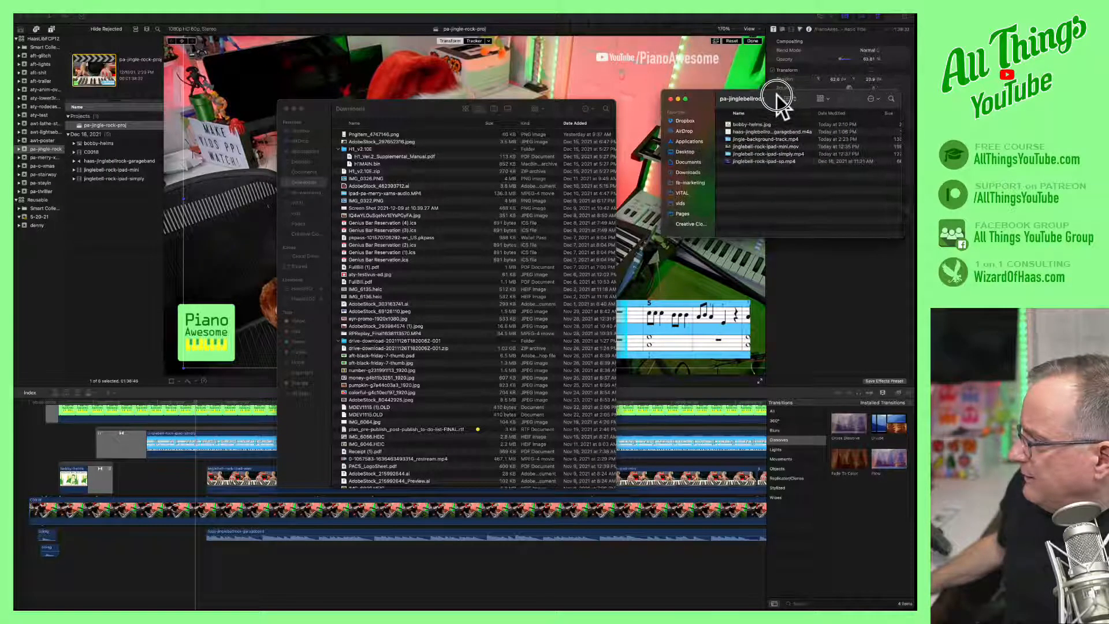
pyautogui.click(284, 108)
pyautogui.moveTo(696, 98); pyautogui.dragTo(916, 104)
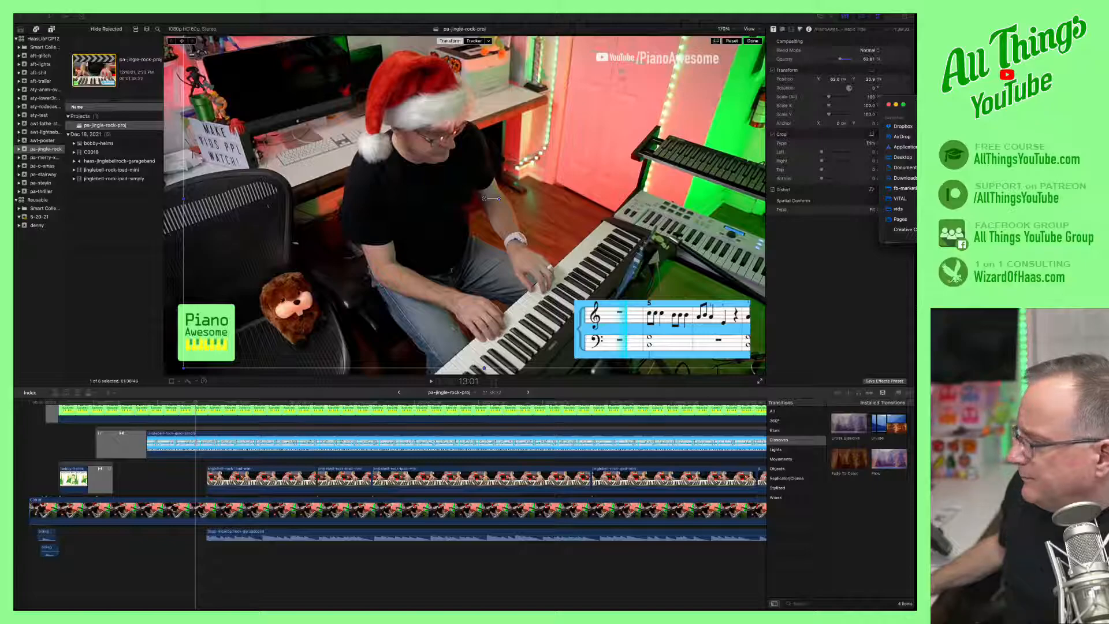
# Import the jingle-background-track video into the pa-jingle-rock event and monitor its transcoding in Background Tasks until done.
pyautogui.moveTo(915, 150); pyautogui.dragTo(106, 226)
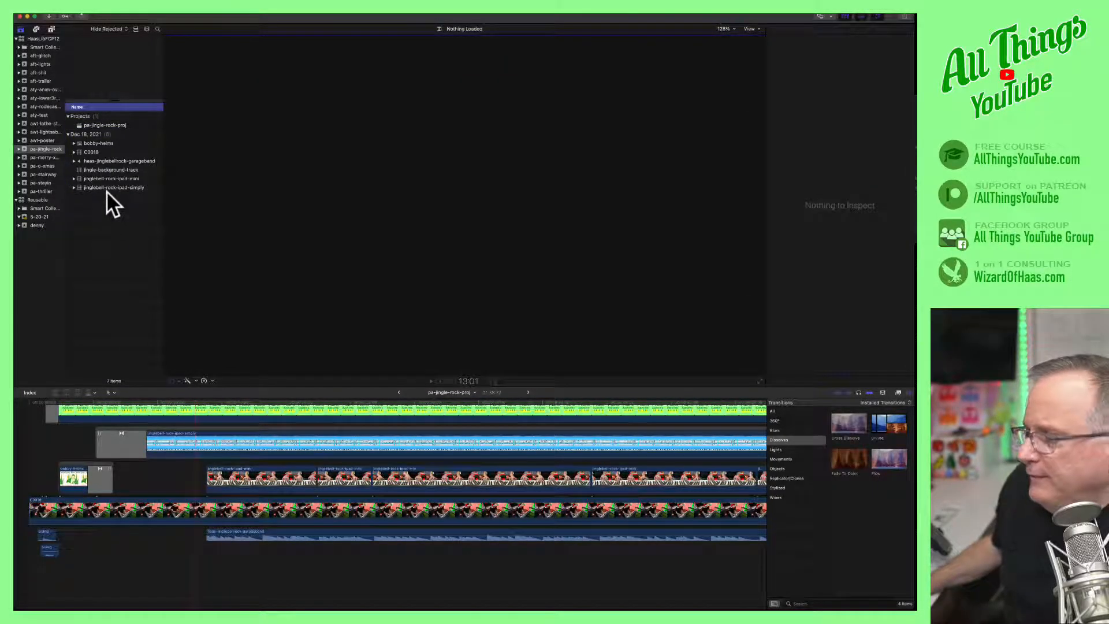
pyautogui.click(81, 16)
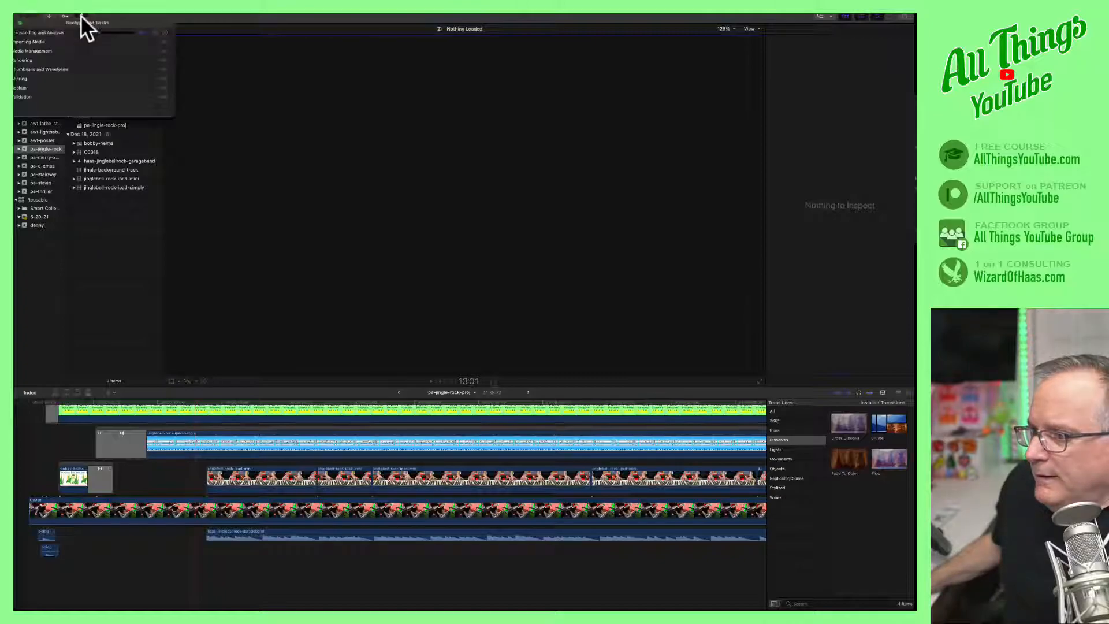
pyautogui.click(7, 32)
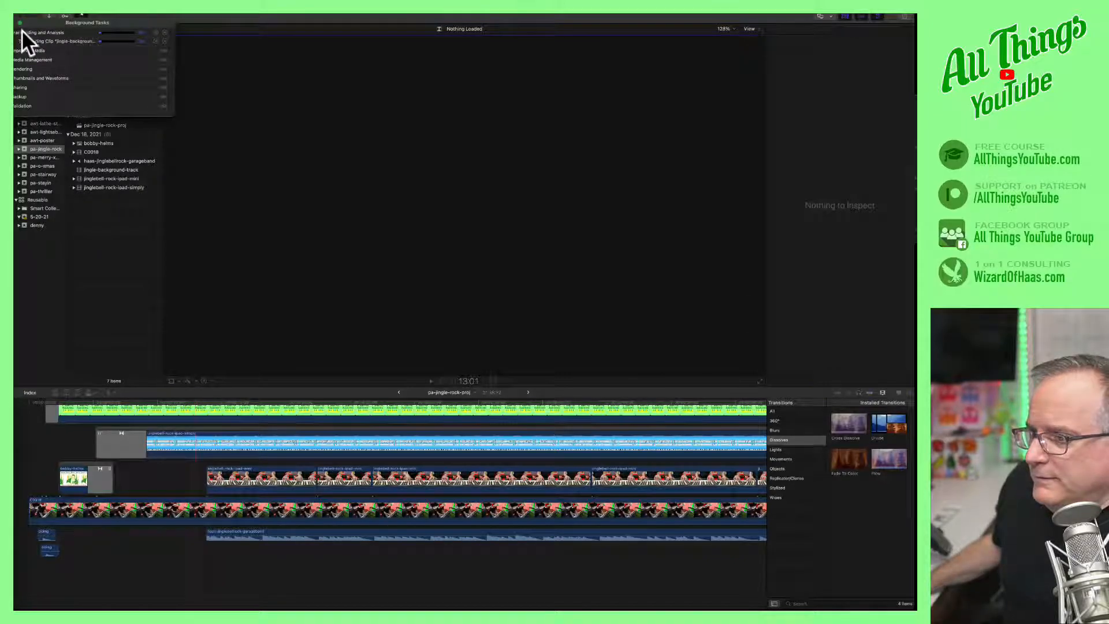
pyautogui.moveTo(24, 22); pyautogui.dragTo(91, 32)
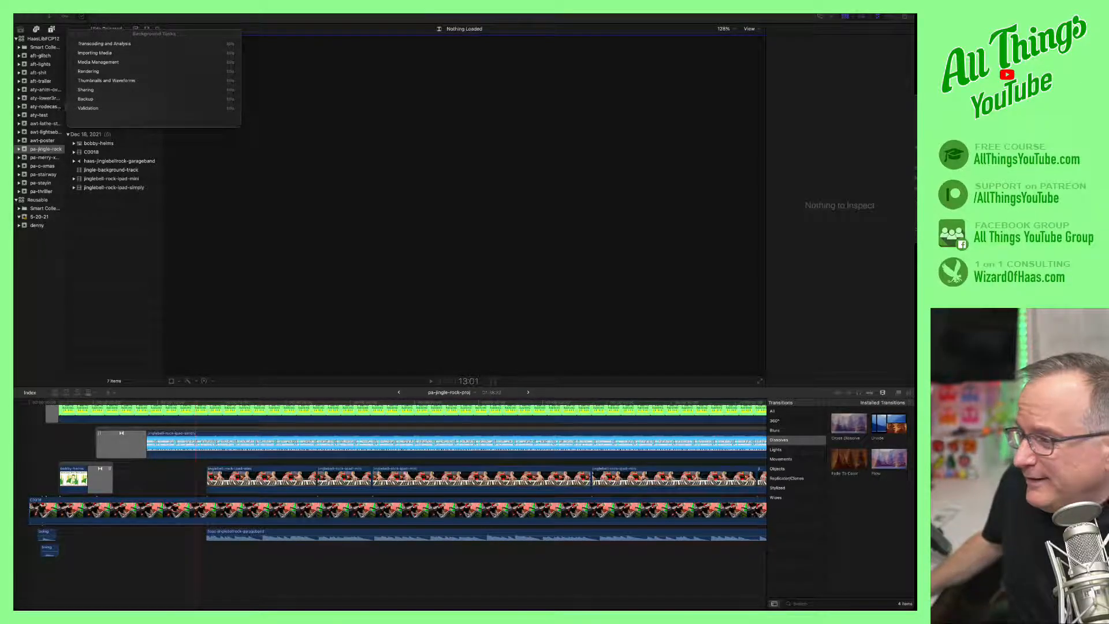
pyautogui.click(109, 19)
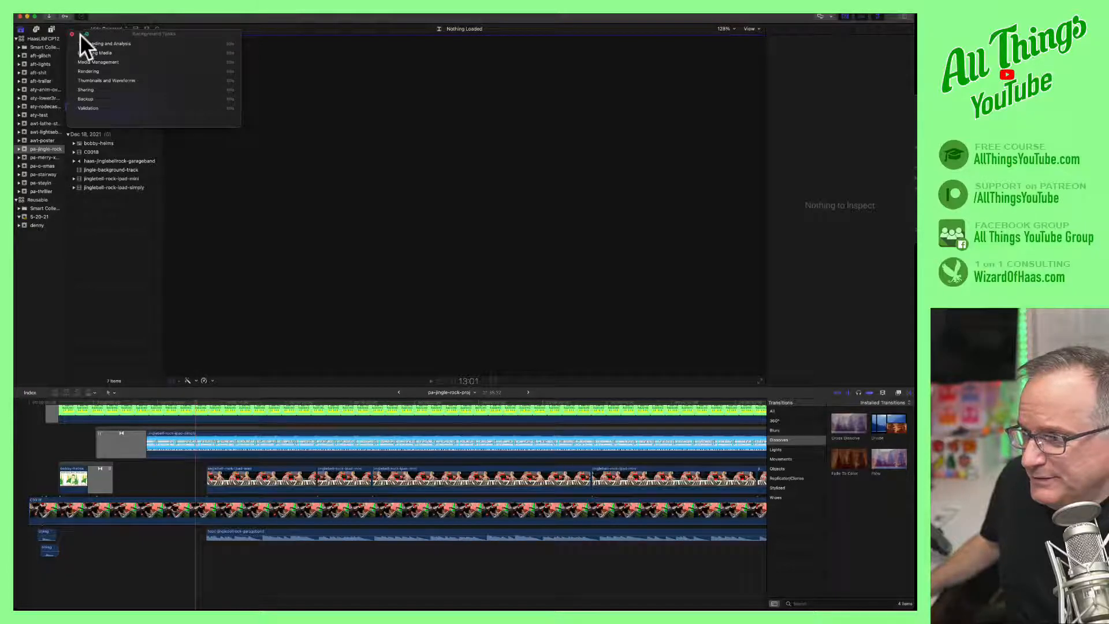
pyautogui.click(73, 34)
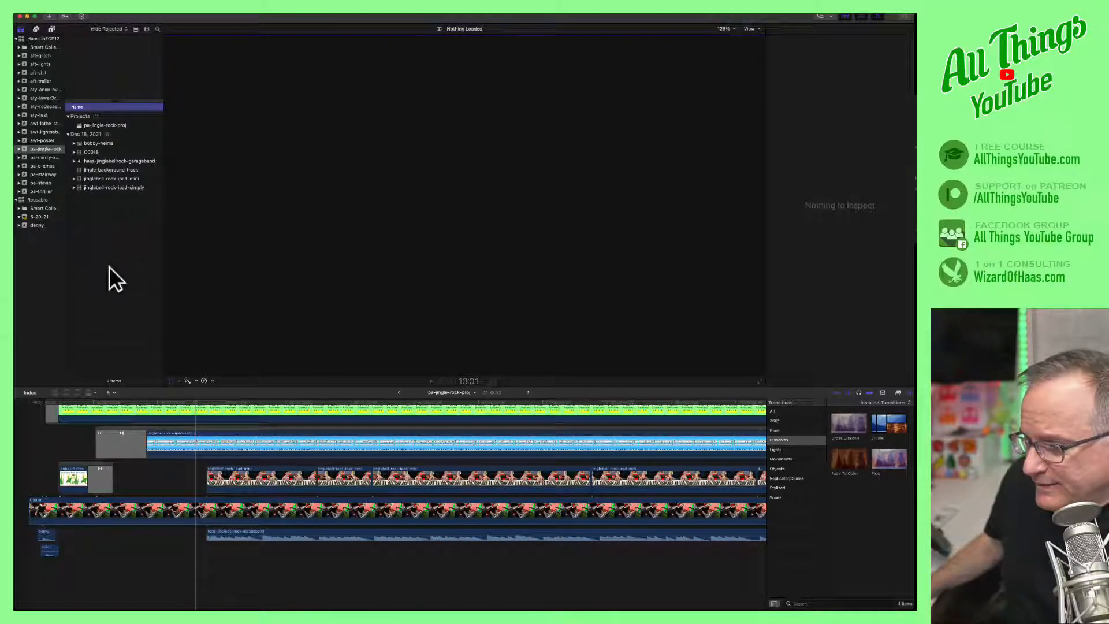
# Add the jingle-background-track clip to the timeline as the topmost layer, starting near the opening.
pyautogui.scroll(3, 154, 469)
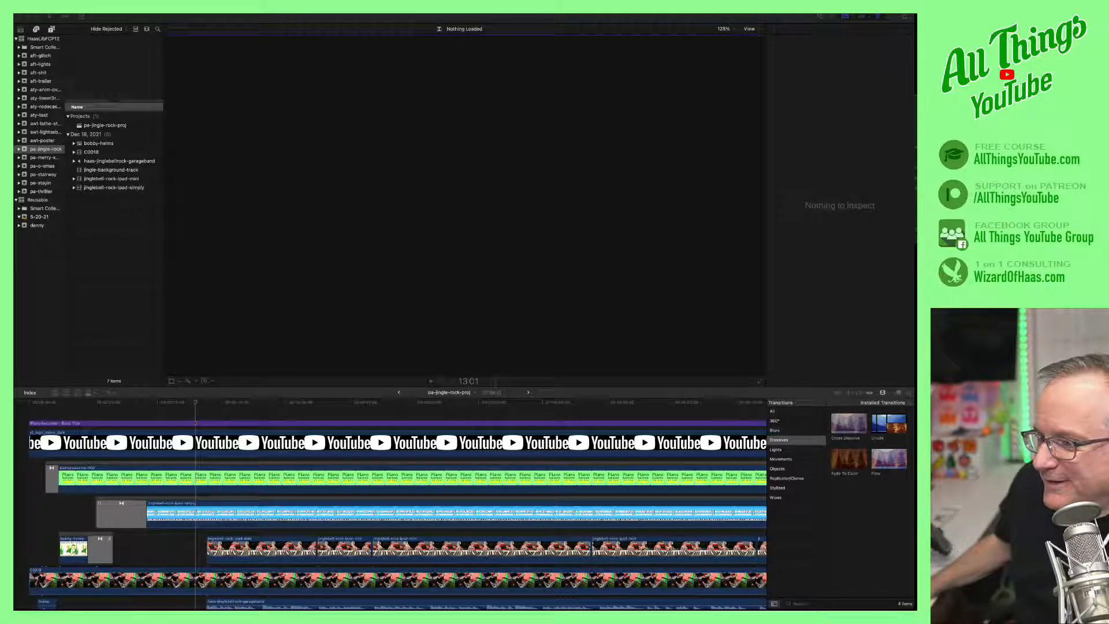
pyautogui.click(120, 186)
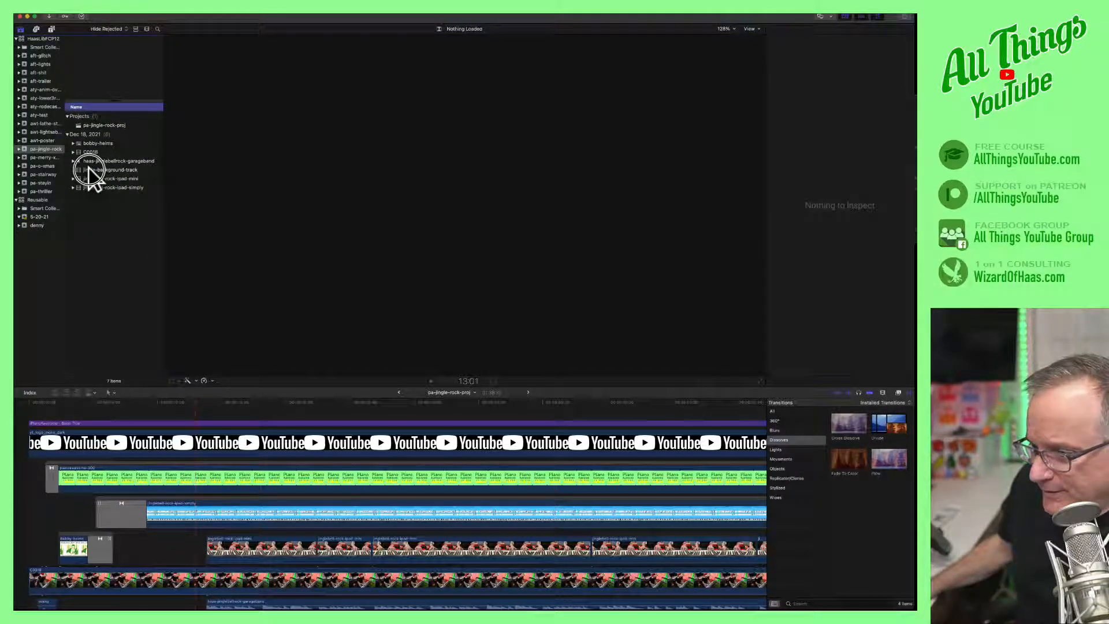
pyautogui.moveTo(89, 169); pyautogui.dragTo(78, 406)
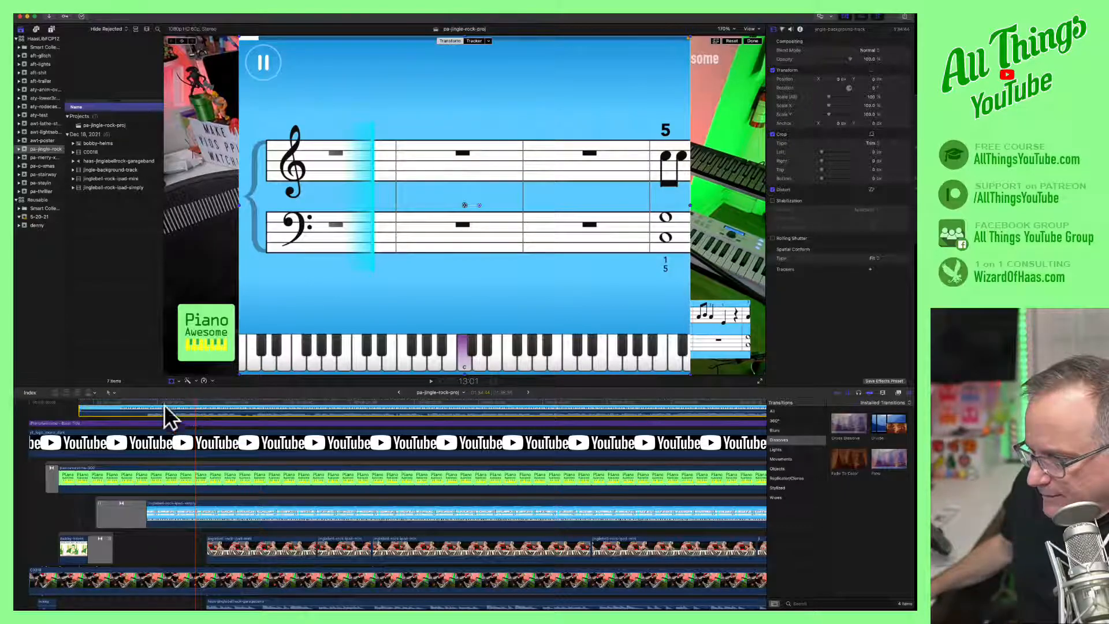
# Scale the jingle-background-track video to about 43% and place it directly above the small sheet-music overlay.
pyautogui.moveTo(177, 437); pyautogui.dragTo(137, 402)
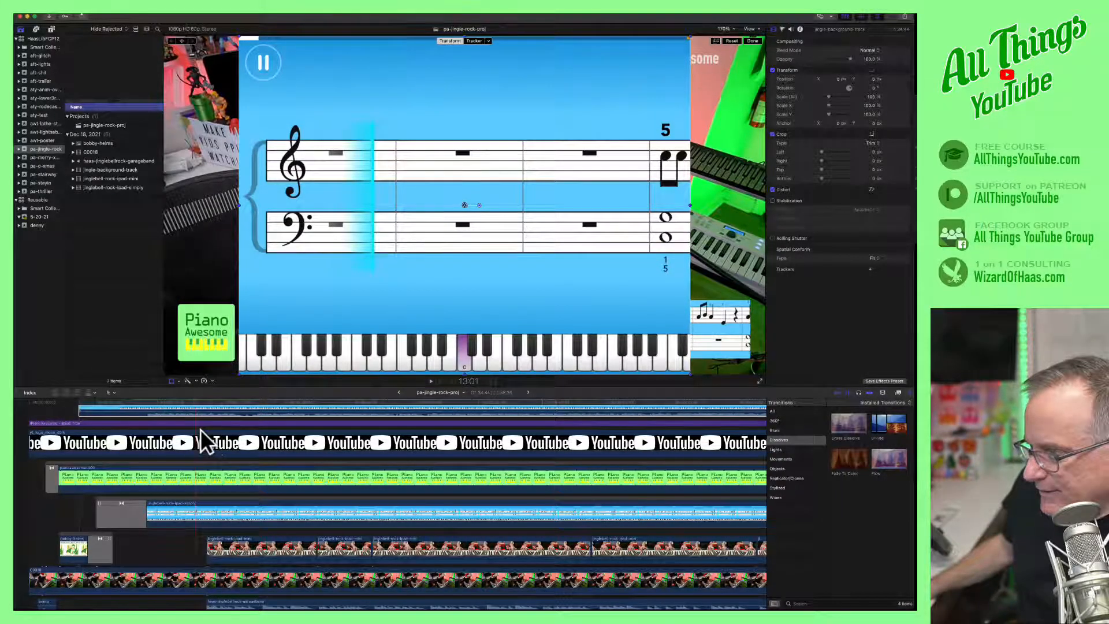
pyautogui.scroll(3, 202, 433)
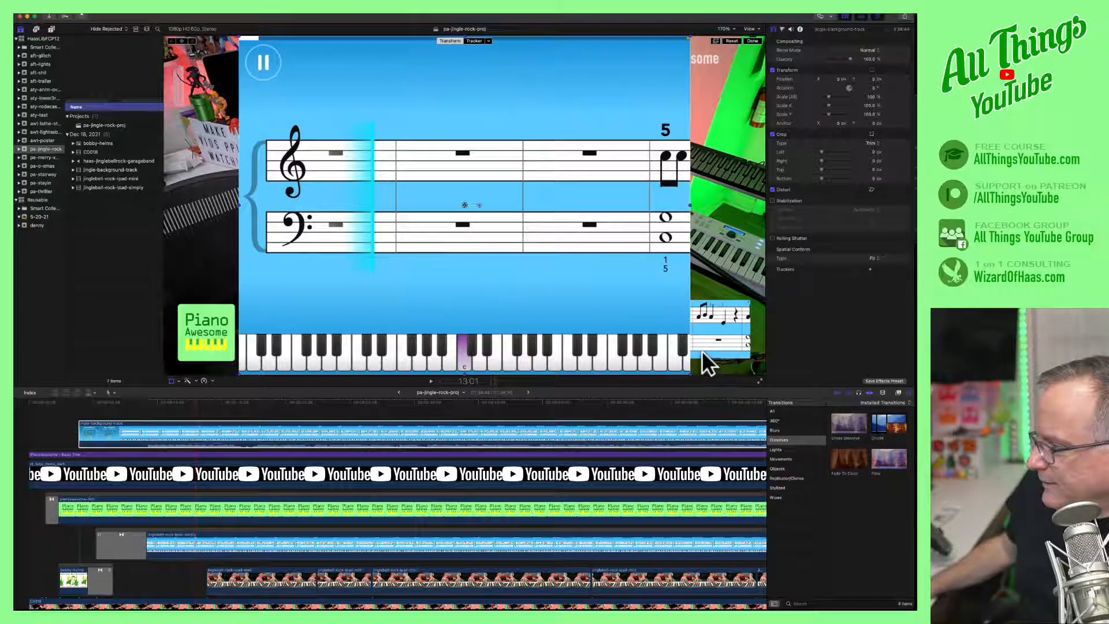
pyautogui.moveTo(689, 373); pyautogui.dragTo(565, 281)
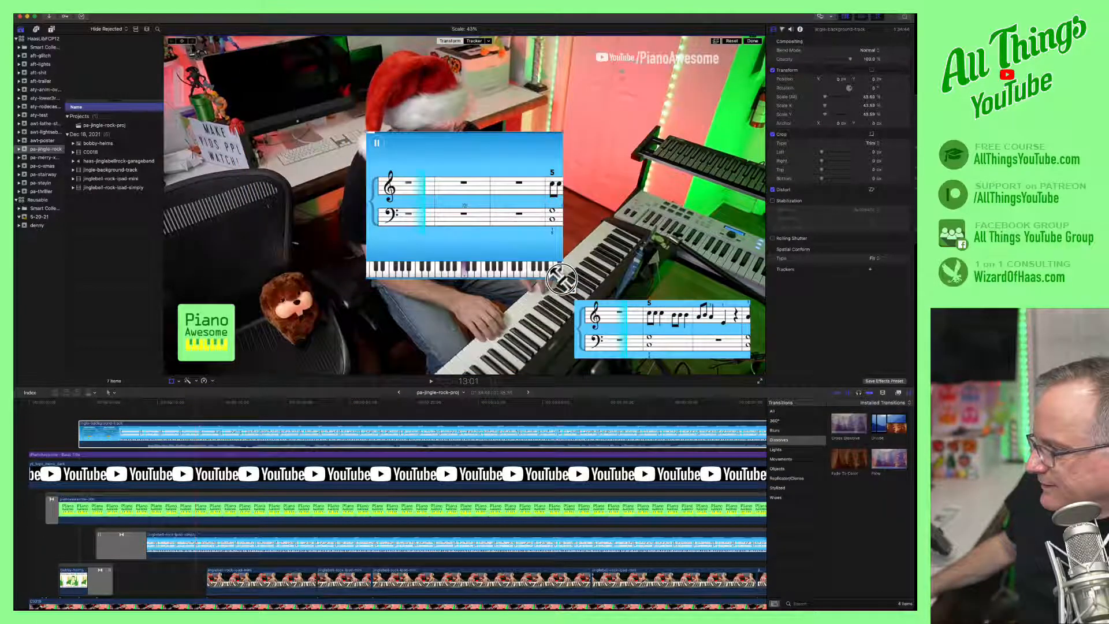
pyautogui.moveTo(506, 262); pyautogui.dragTo(695, 276)
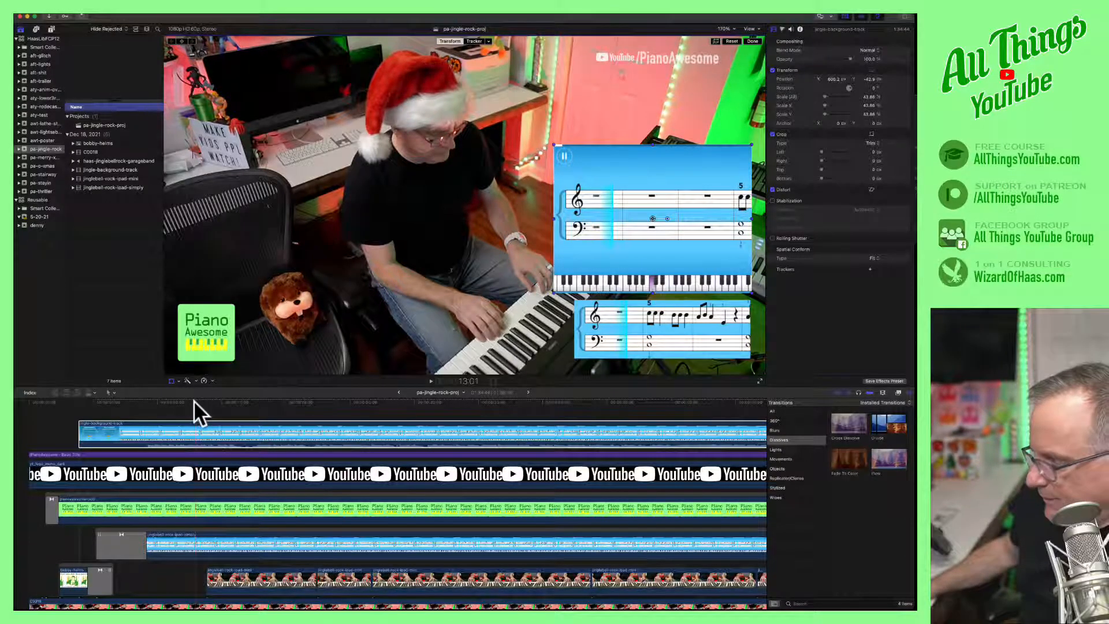
# Trim the jingle-background-track clip's start to its first note and align it with the first iPad mini clip at 13:50.
pyautogui.moveTo(208, 407); pyautogui.dragTo(260, 401)
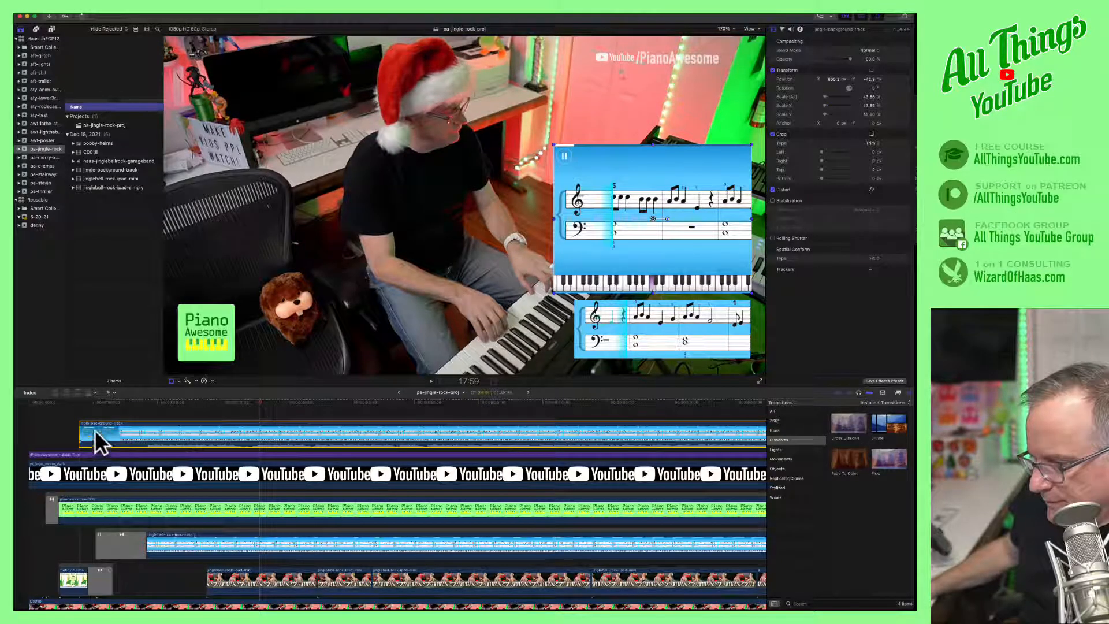
pyautogui.moveTo(82, 433); pyautogui.dragTo(226, 431)
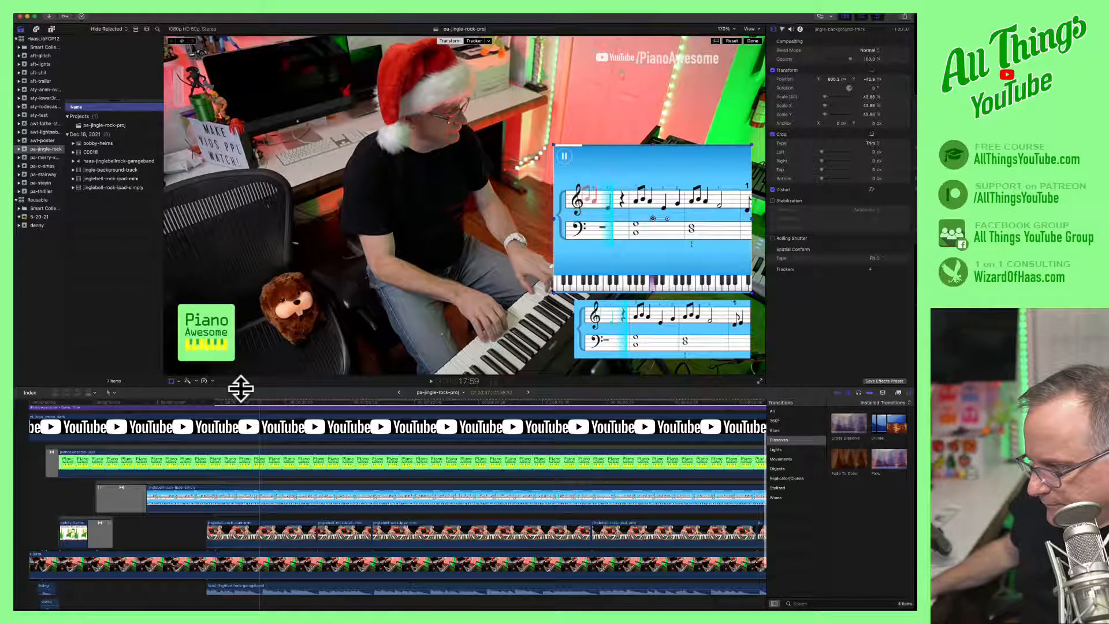
pyautogui.moveTo(237, 385); pyautogui.dragTo(226, 341)
pyautogui.scroll(3, 242, 386)
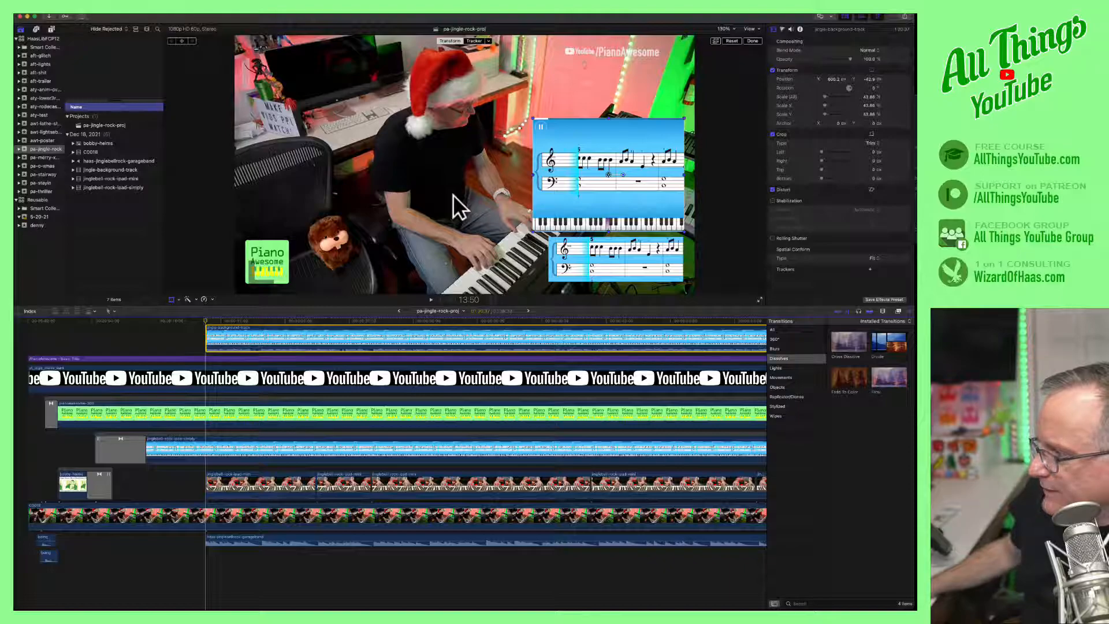
# Capture an enlarged view of both sheet-music overlays at 13:50 to compare their note alignment, then dismiss it.
pyautogui.press('super+shift+4')
pyautogui.moveTo(565, 136); pyautogui.dragTo(621, 275)
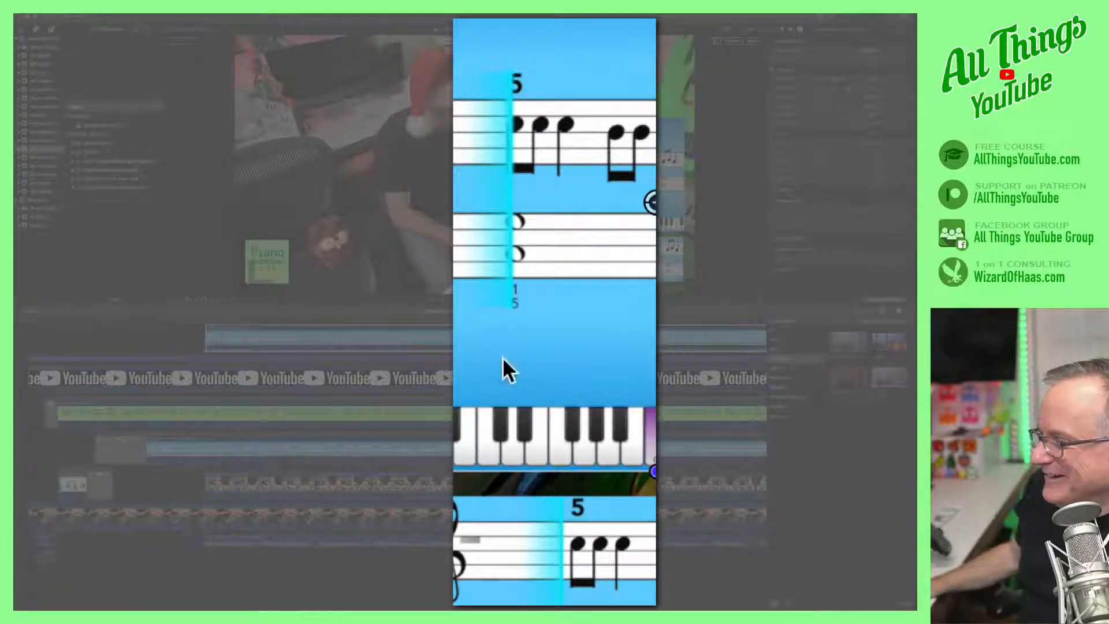
pyautogui.click(378, 238)
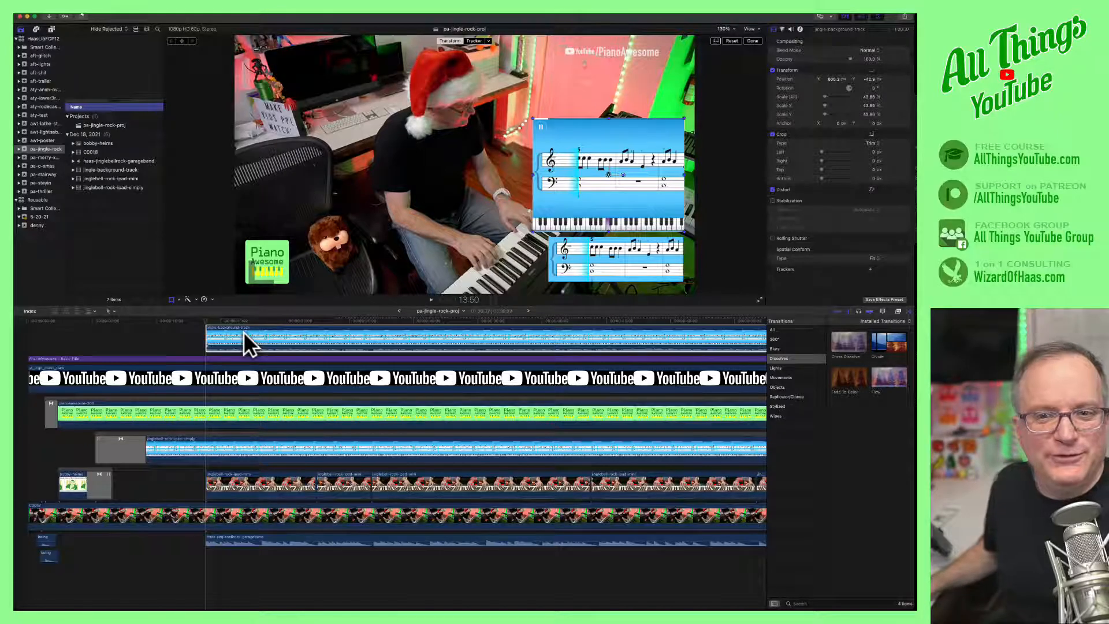
# Nudge the jingle-background-track clip around 14:10 so its sheet-music notes line up with the small overlay below it.
pyautogui.scroll(1, 243, 332)
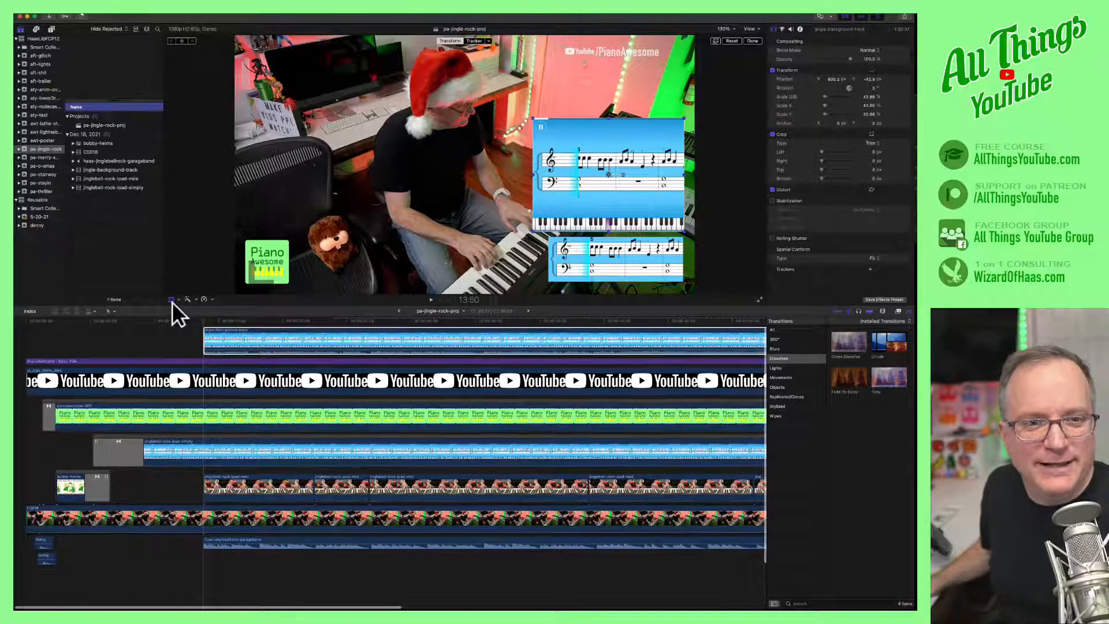
pyautogui.click(296, 337)
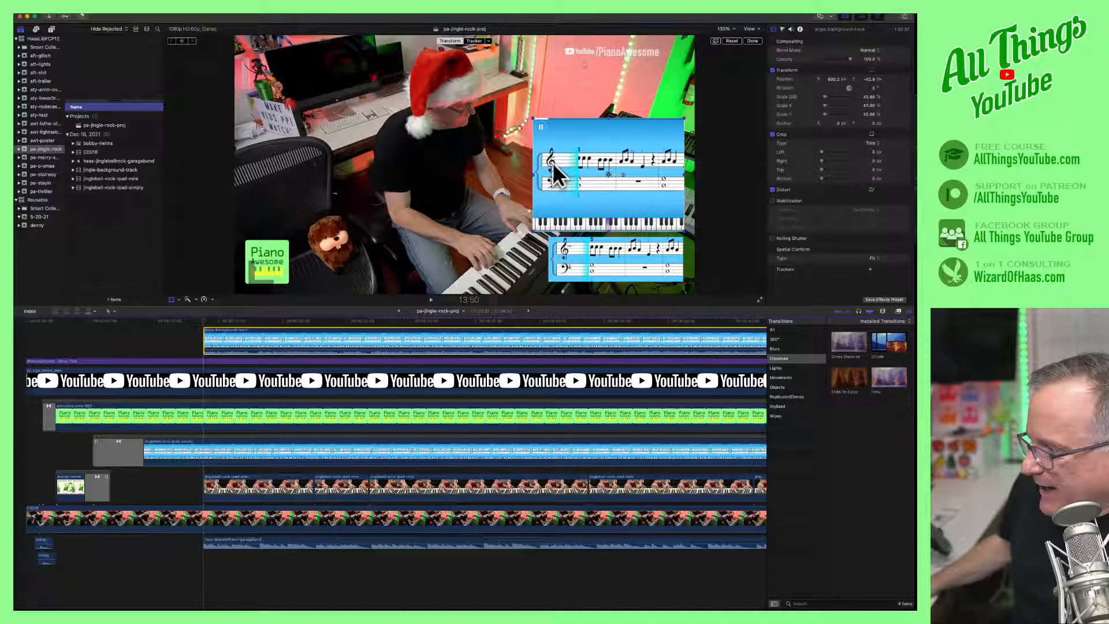
pyautogui.click(269, 337)
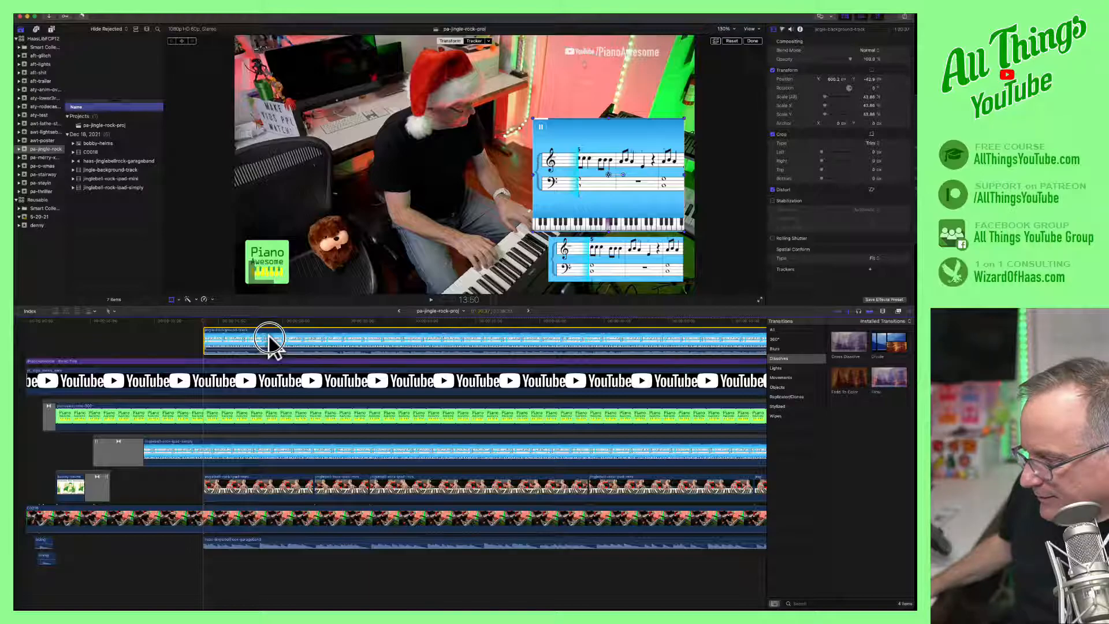
pyautogui.moveTo(268, 337); pyautogui.dragTo(264, 338)
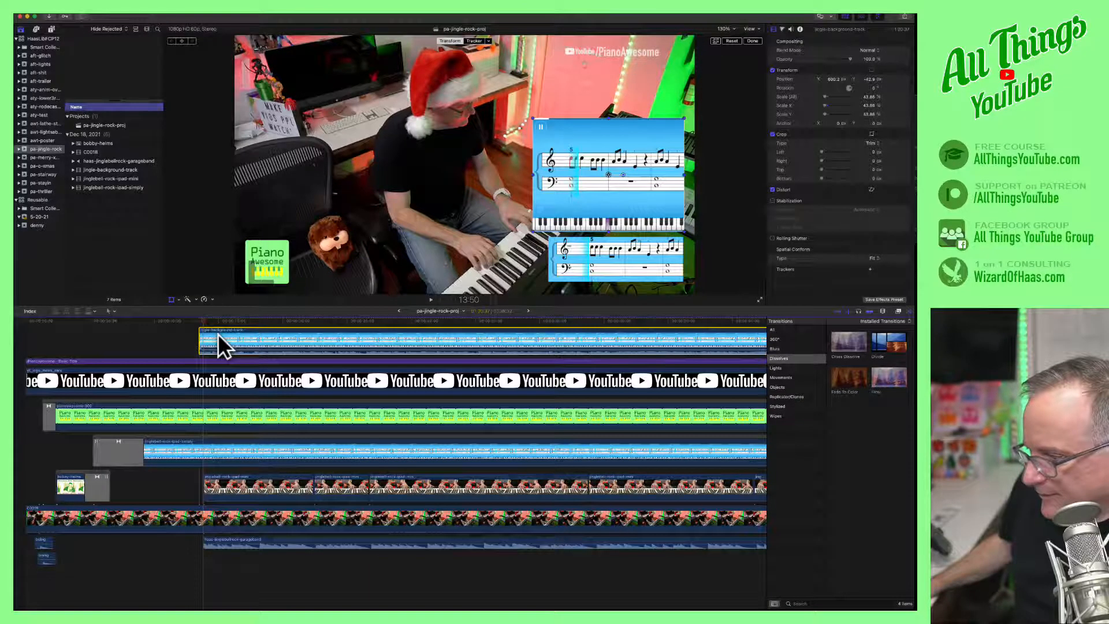
pyautogui.moveTo(223, 345); pyautogui.dragTo(228, 341)
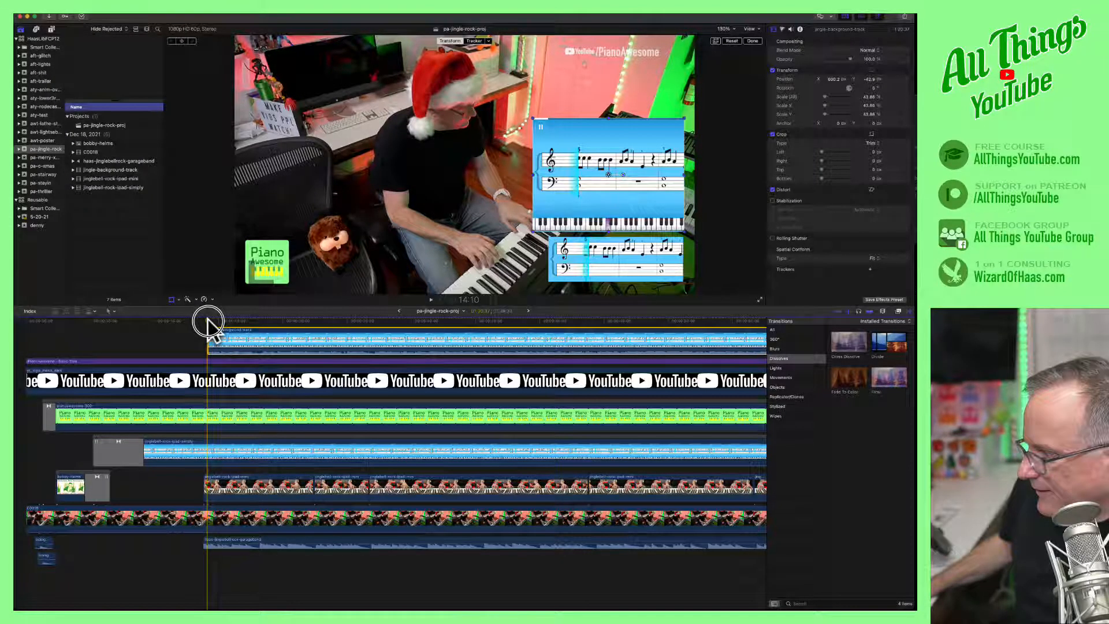
pyautogui.press('super+equal')
pyautogui.press('super+equal')
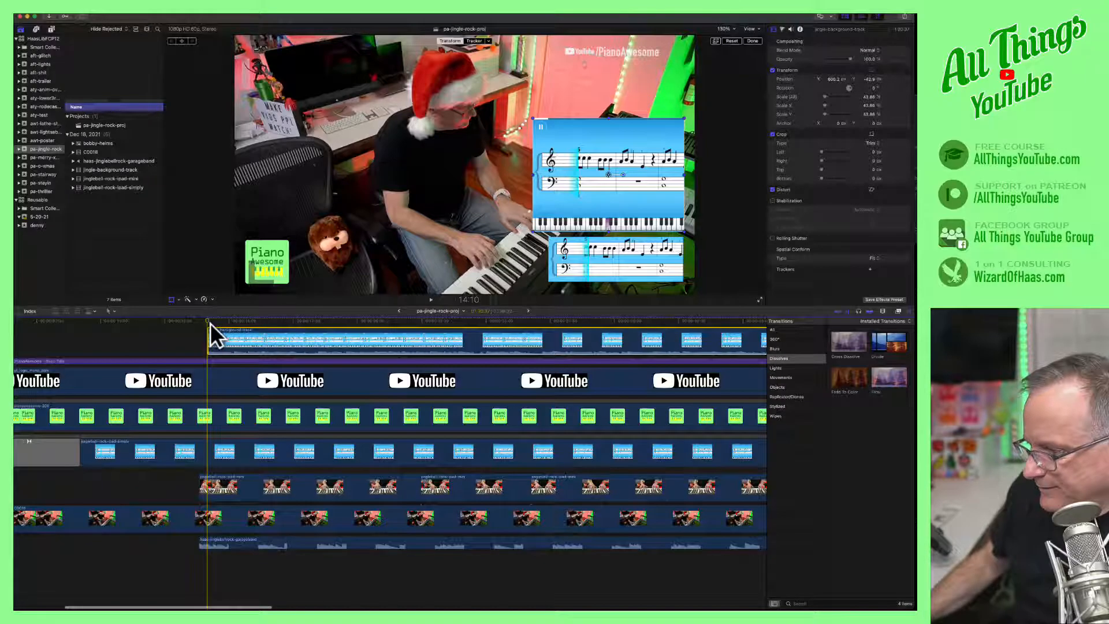
pyautogui.moveTo(306, 336); pyautogui.dragTo(300, 341)
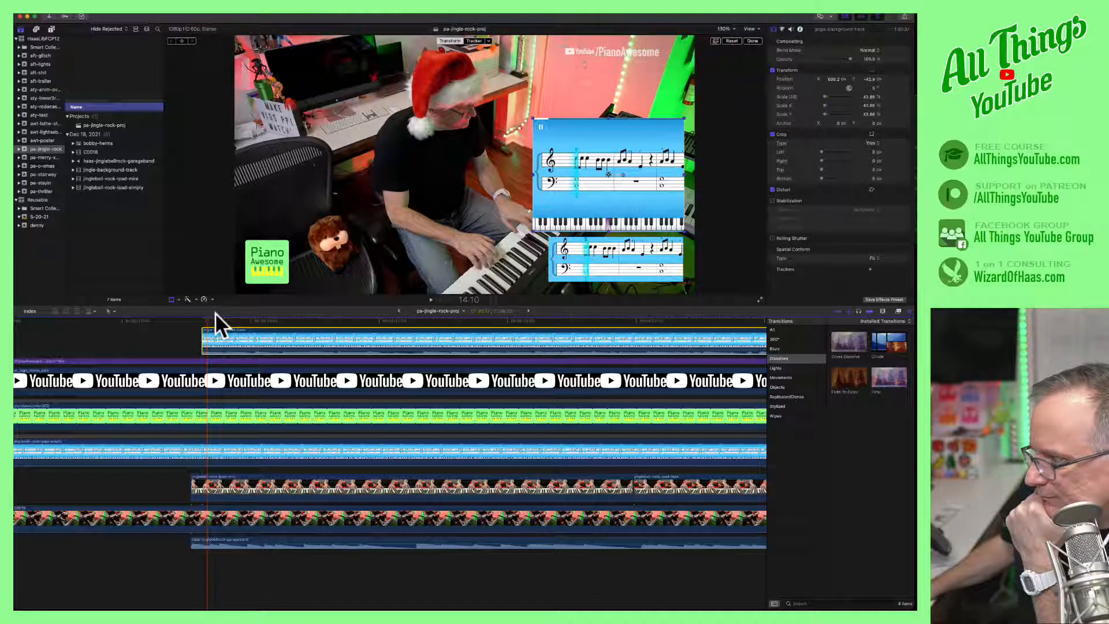
pyautogui.moveTo(234, 332); pyautogui.dragTo(235, 333)
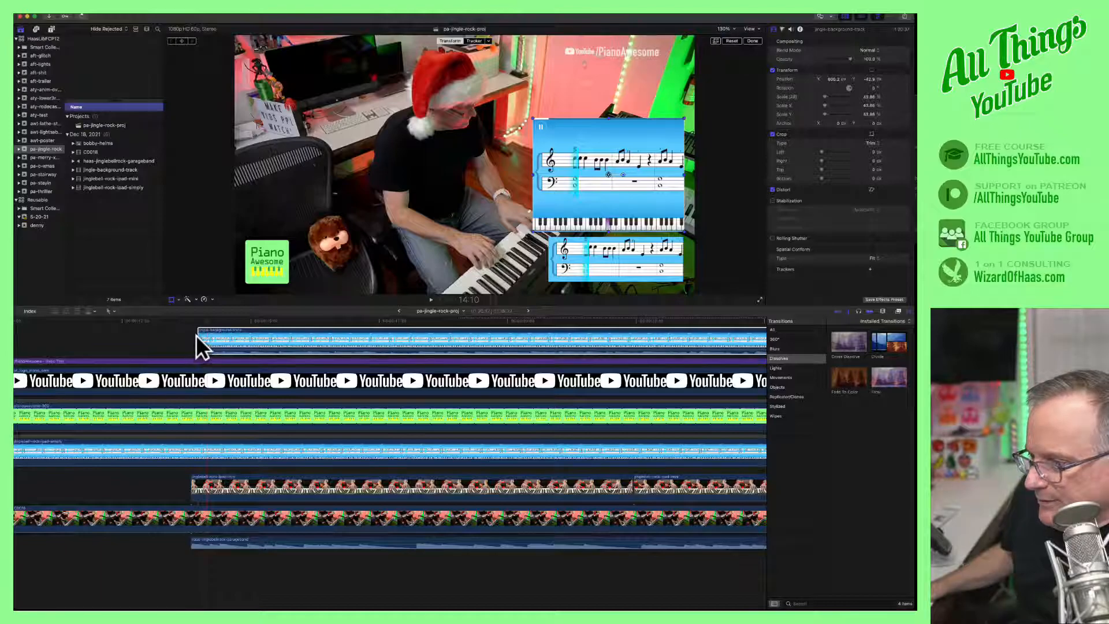
# Extend the start of the jingle-background-track clip back to 2:23, where the album cover clip begins, and move the playhead there.
pyautogui.moveTo(196, 339); pyautogui.dragTo(67, 341)
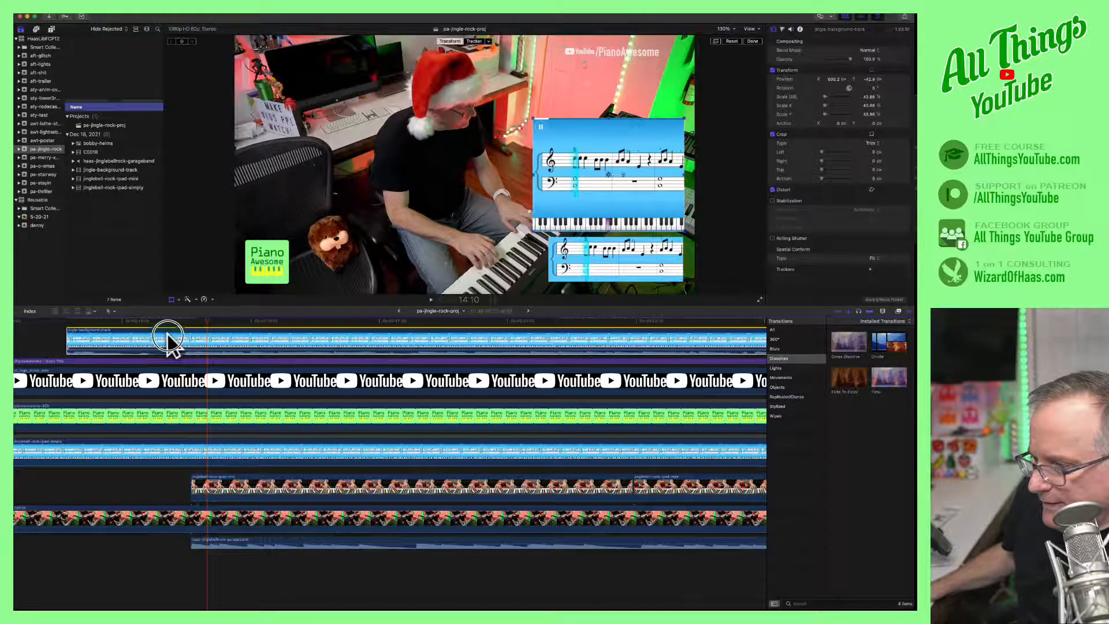
pyautogui.press('super+minus')
pyautogui.press('super+minus')
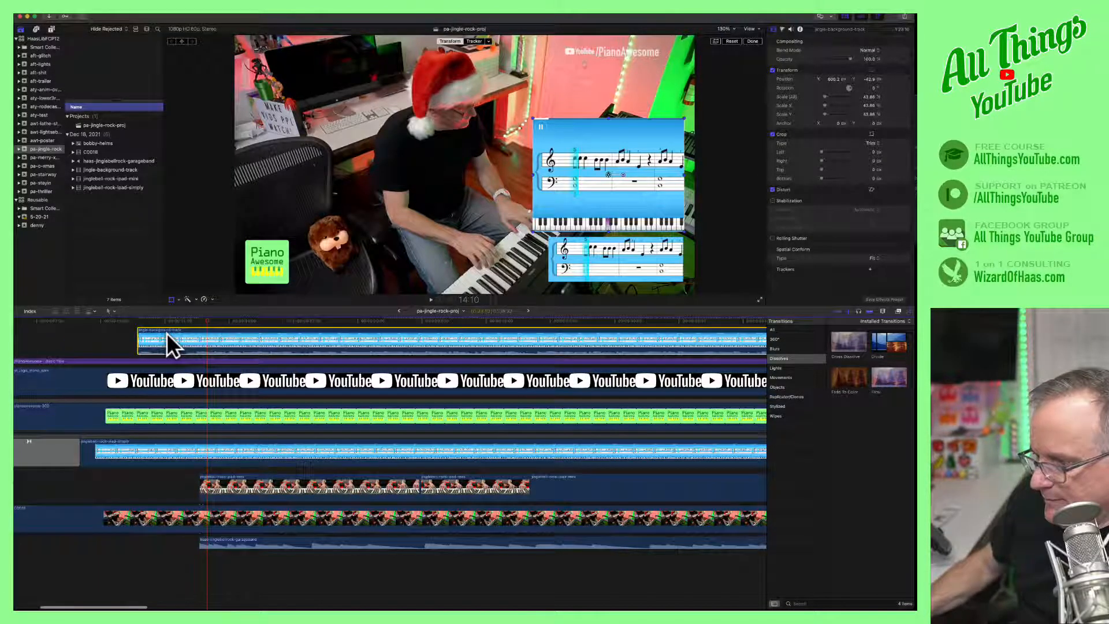
pyautogui.moveTo(172, 332); pyautogui.dragTo(56, 334)
pyautogui.click(105, 334)
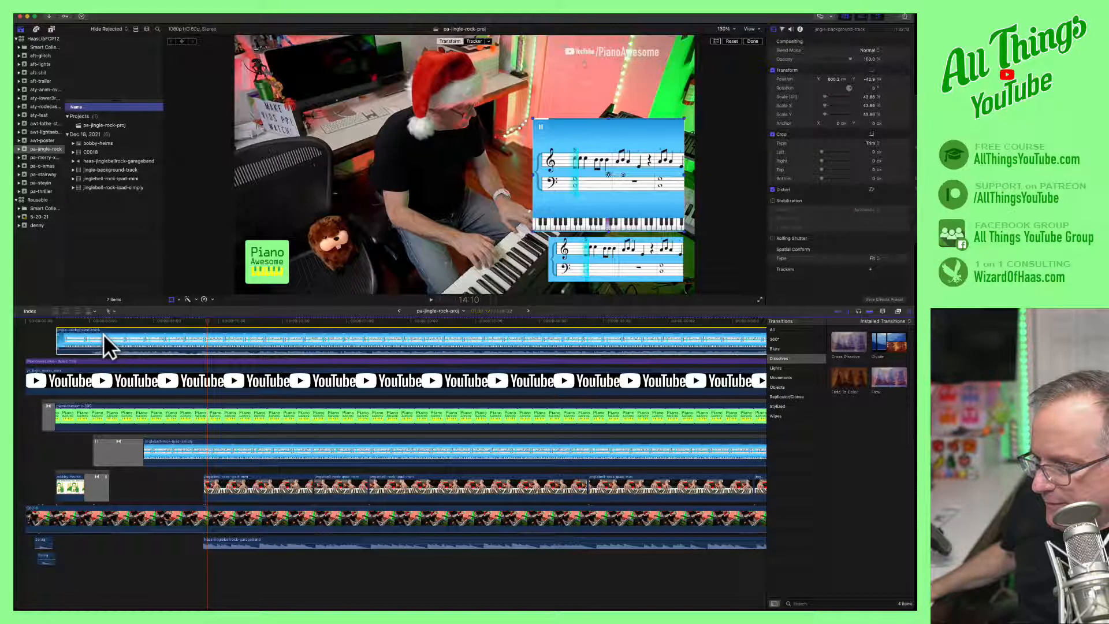
pyautogui.moveTo(207, 317); pyautogui.dragTo(56, 324)
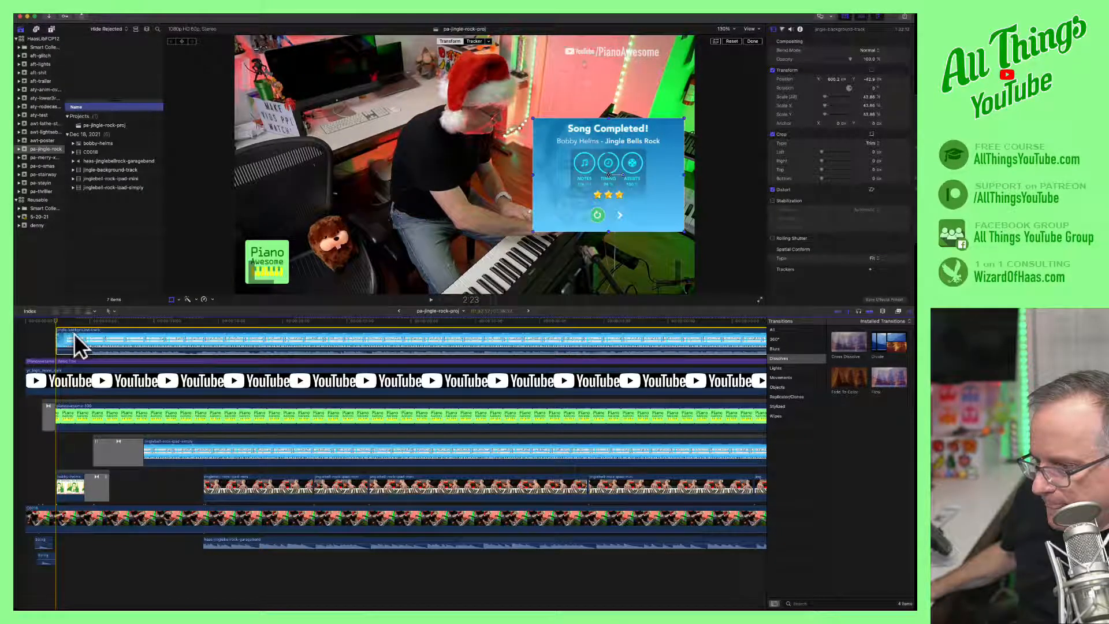
# Detach the audio from the jingle-background-track clip and delete its video, keeping only the sound.
pyautogui.rightClick(118, 338)
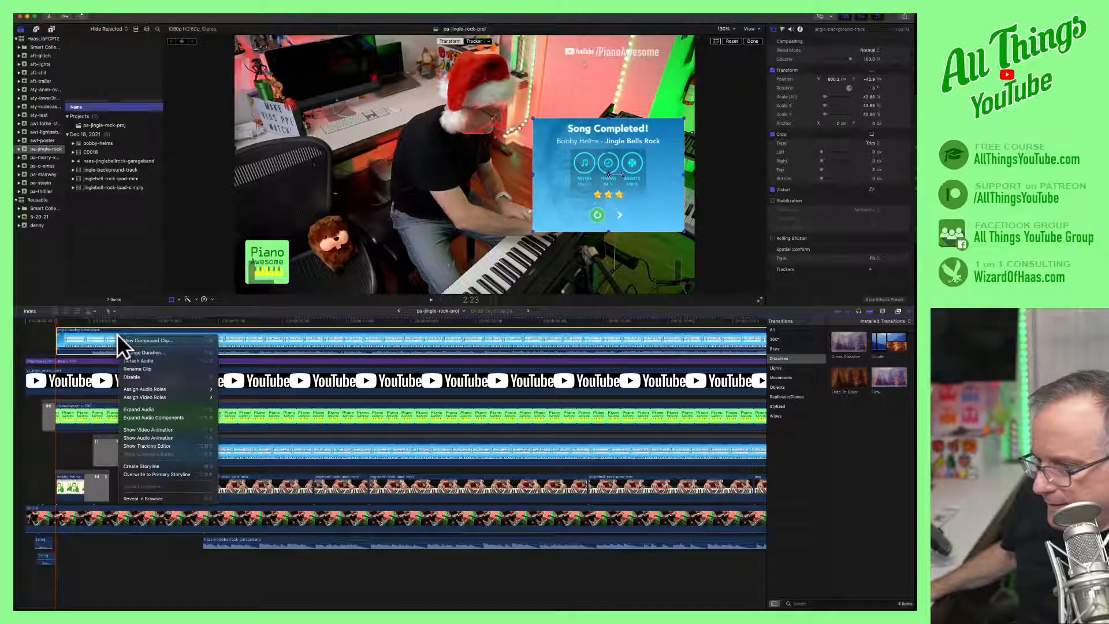
pyautogui.click(144, 360)
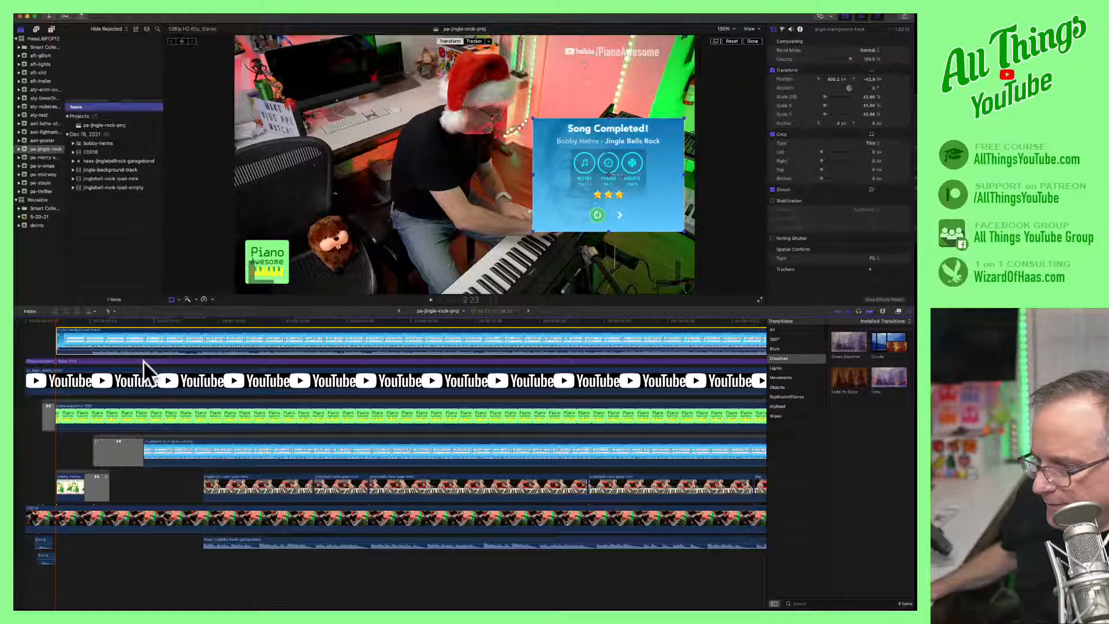
pyautogui.click(86, 337)
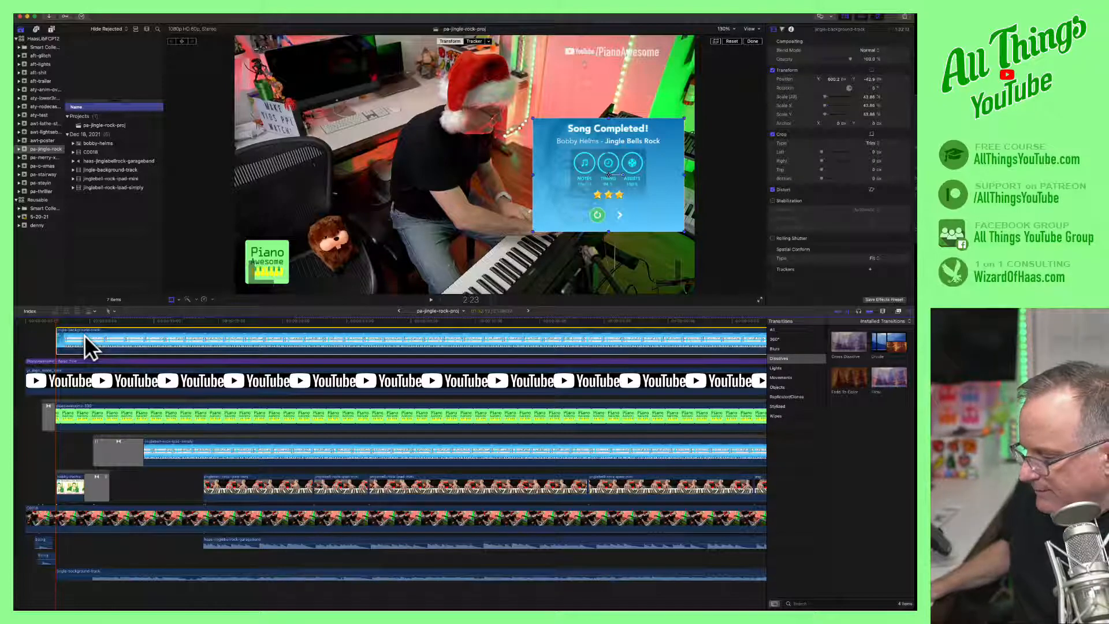
pyautogui.press('Delete')
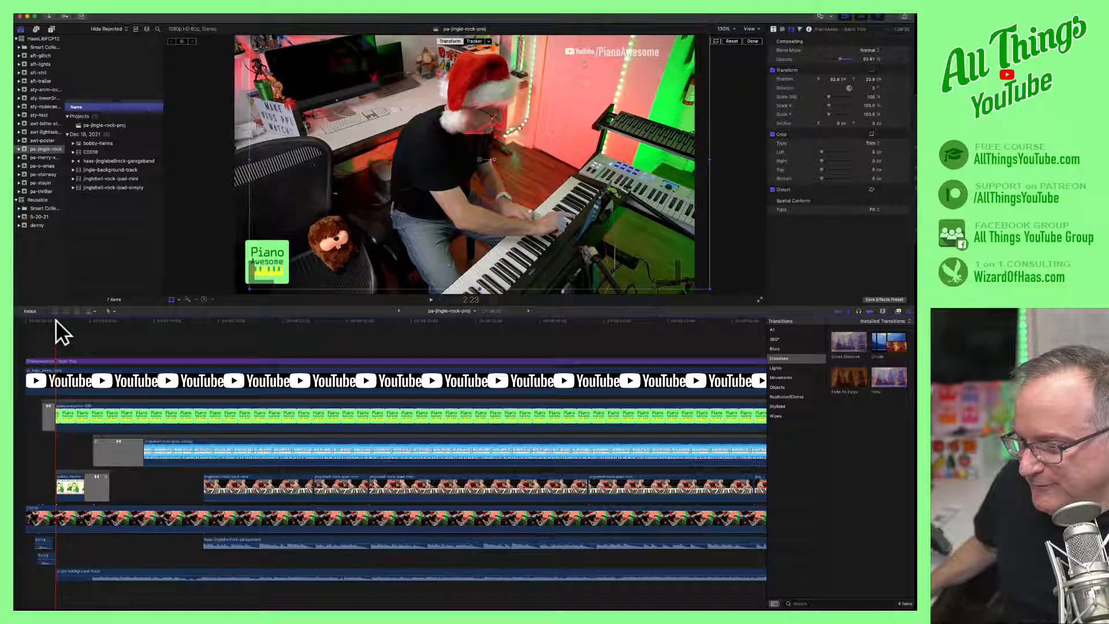
# Play the project from 2:59 to 57:00 to check the background audio's sync, and move the playhead to the video's end.
pyautogui.moveTo(40, 322); pyautogui.dragTo(63, 322)
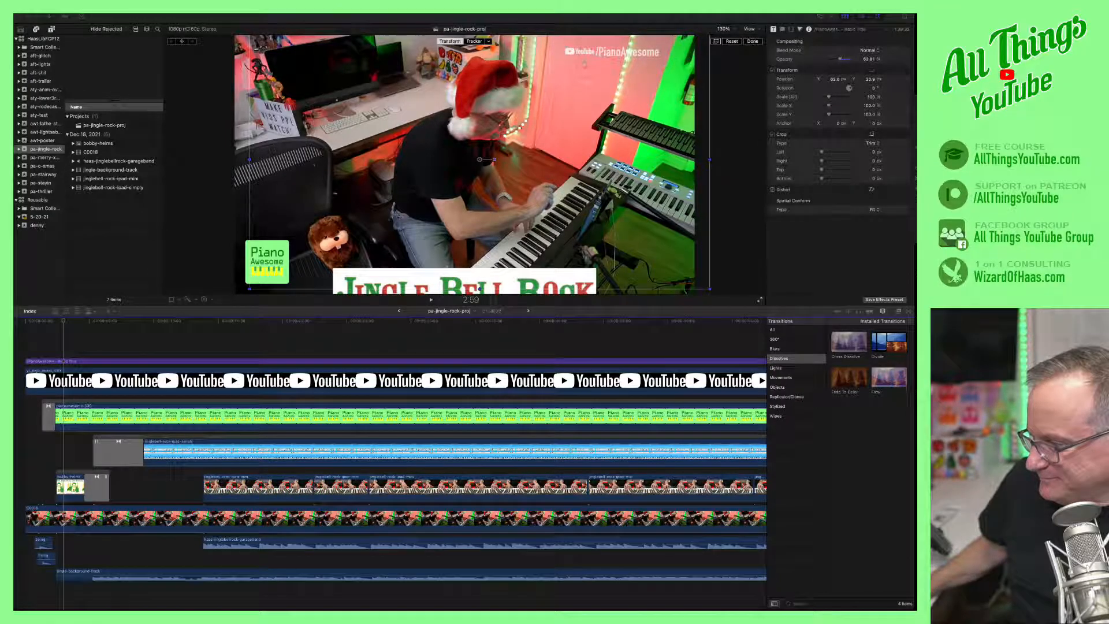
pyautogui.click(429, 299)
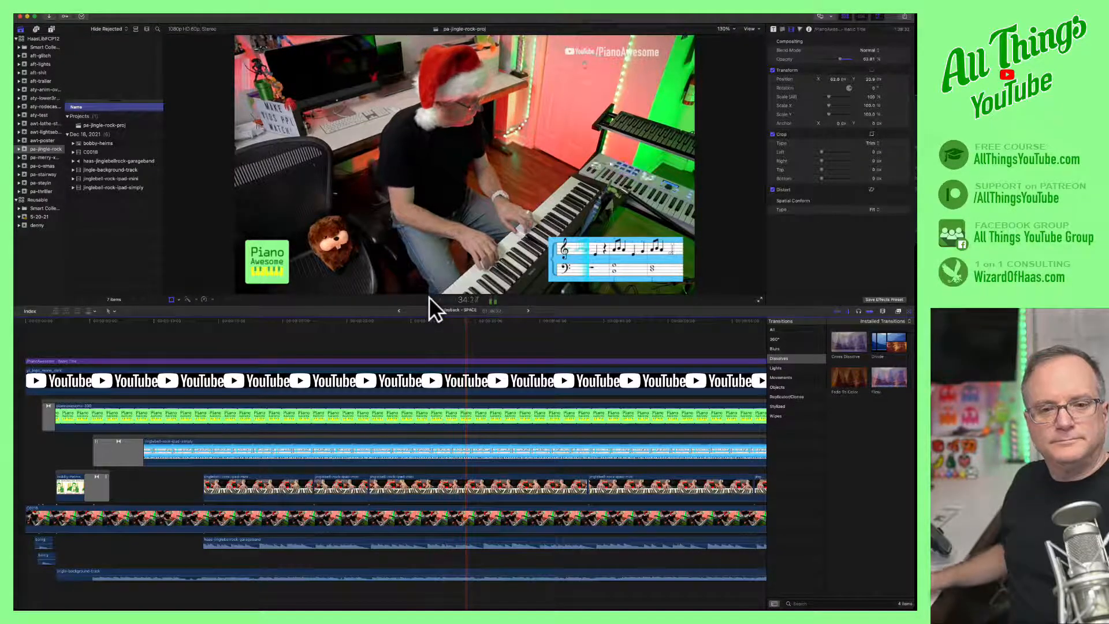
pyautogui.hotkey('shift', 't')
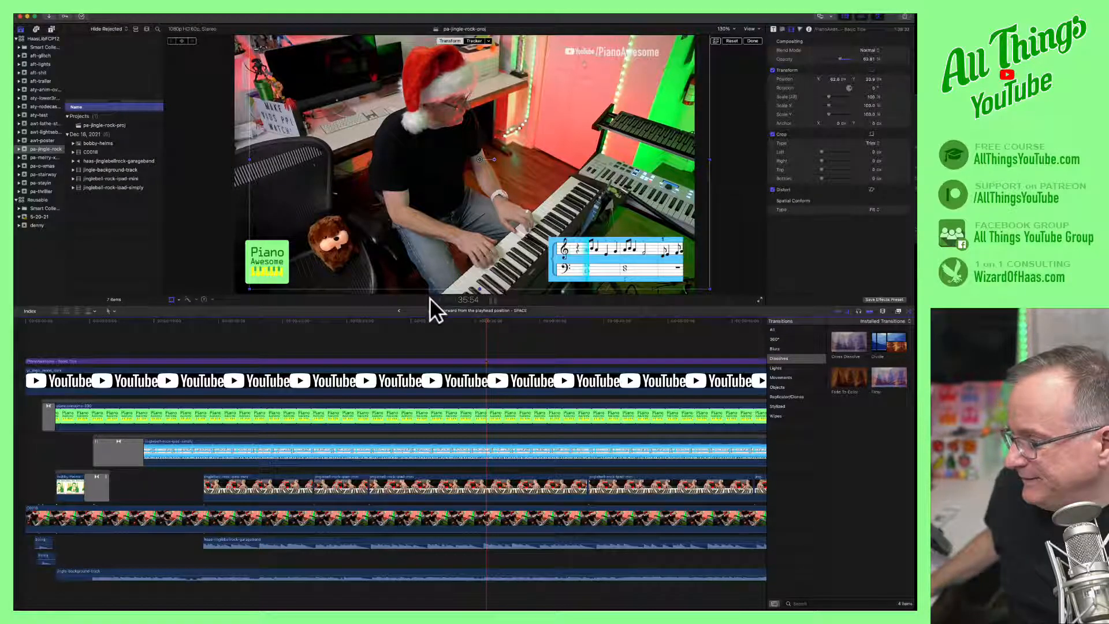
pyautogui.press('space')
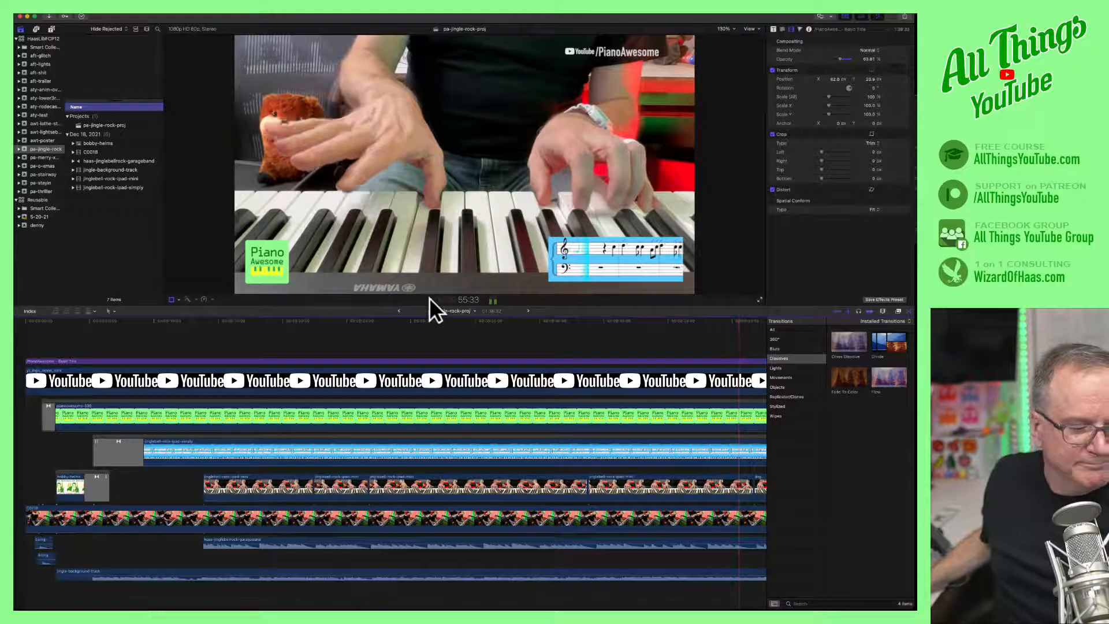
pyautogui.click(429, 299)
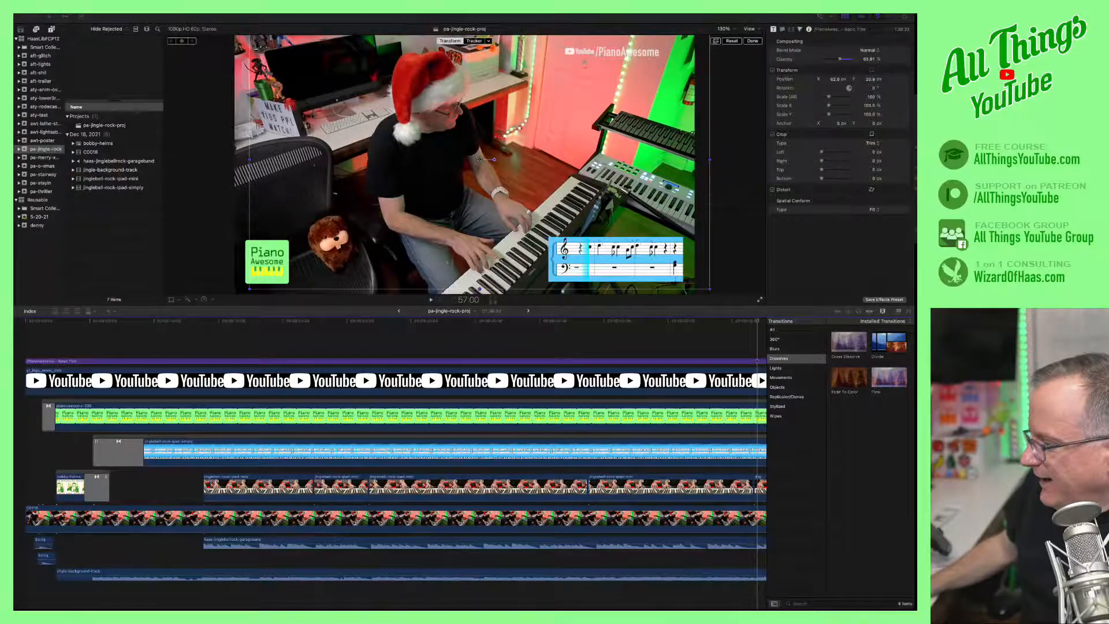
pyautogui.hscroll(10, 470, 561)
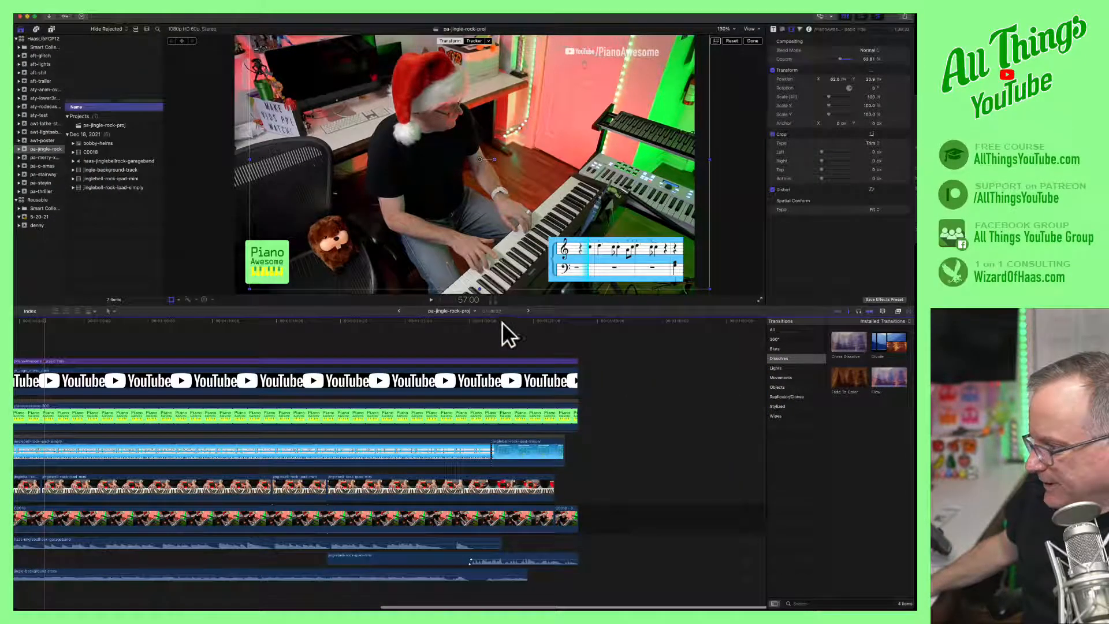
pyautogui.moveTo(503, 321); pyautogui.dragTo(574, 318)
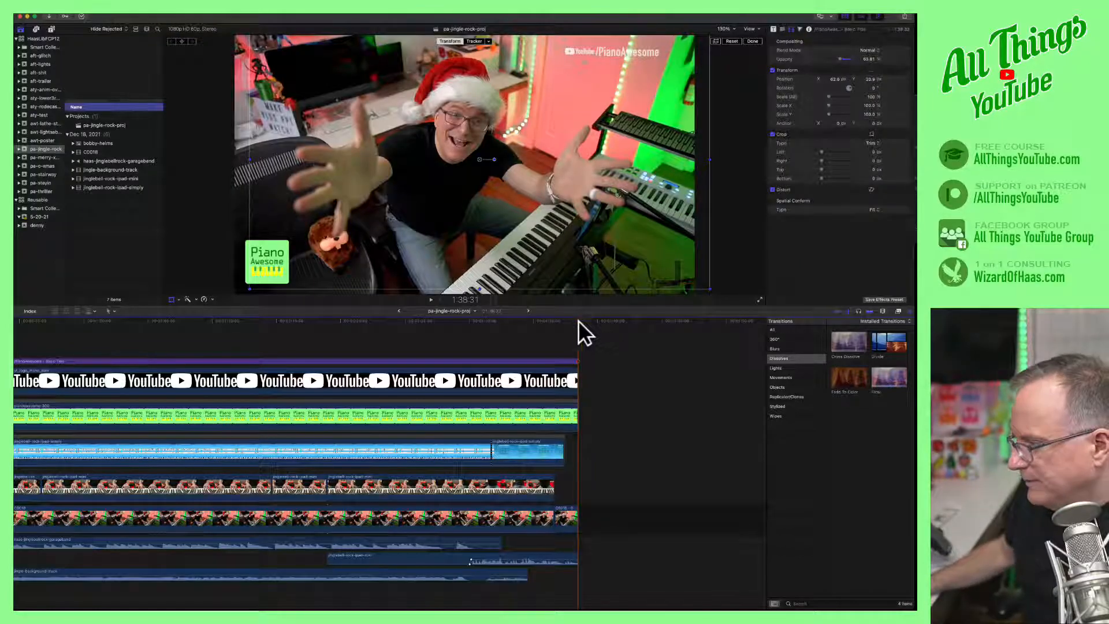
pyautogui.moveTo(598, 342); pyautogui.dragTo(560, 608)
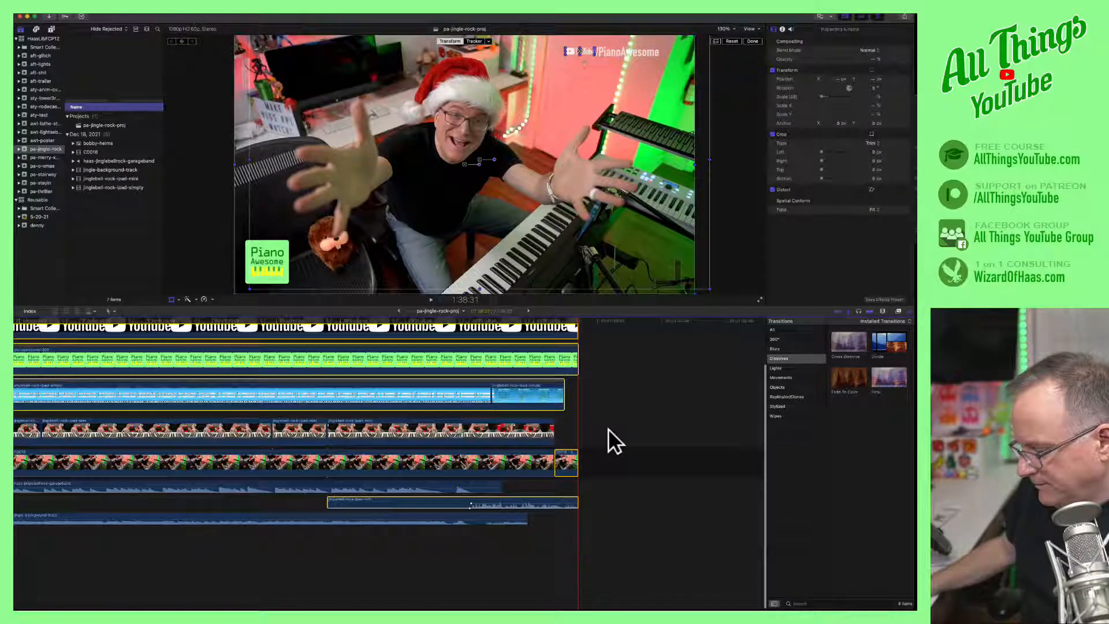
pyautogui.scroll(3, 569, 372)
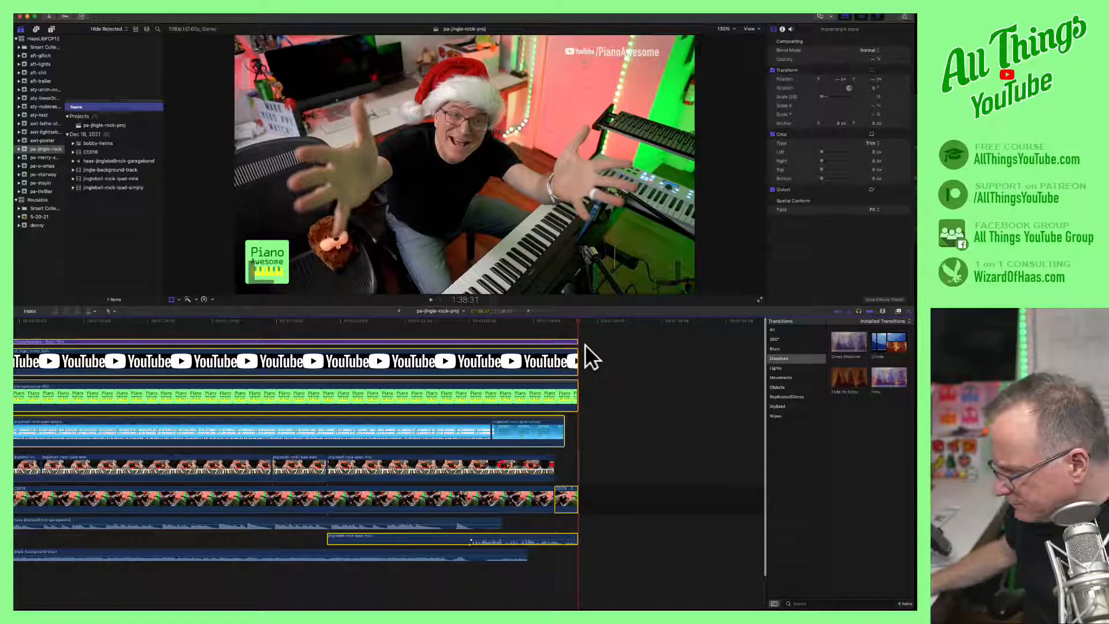
pyautogui.click(585, 344)
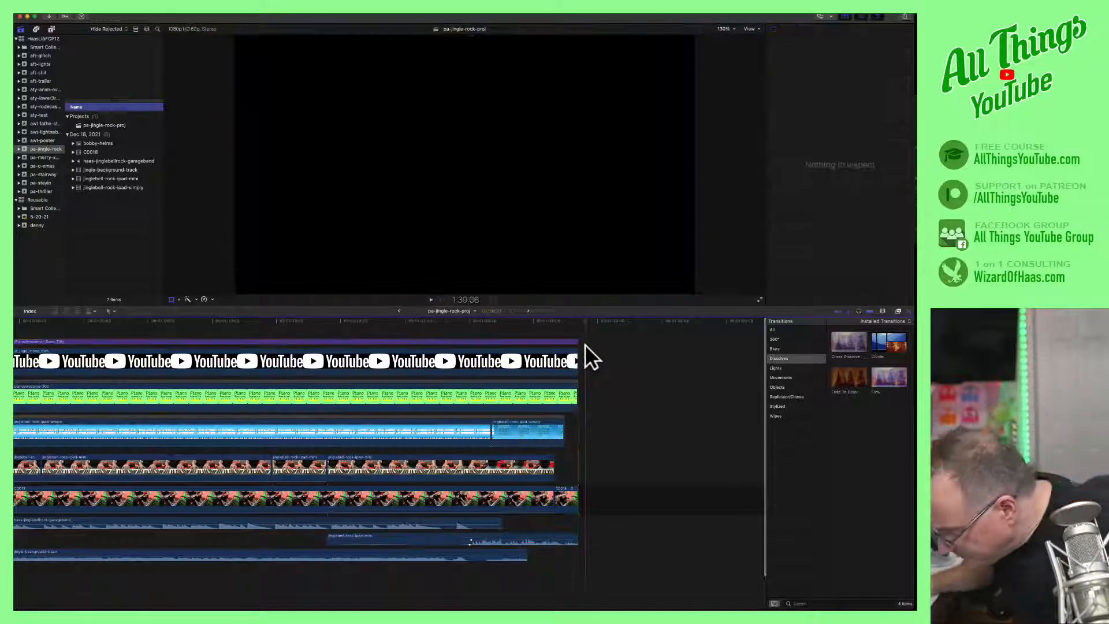
pyautogui.click(578, 489)
pyautogui.press('Delete')
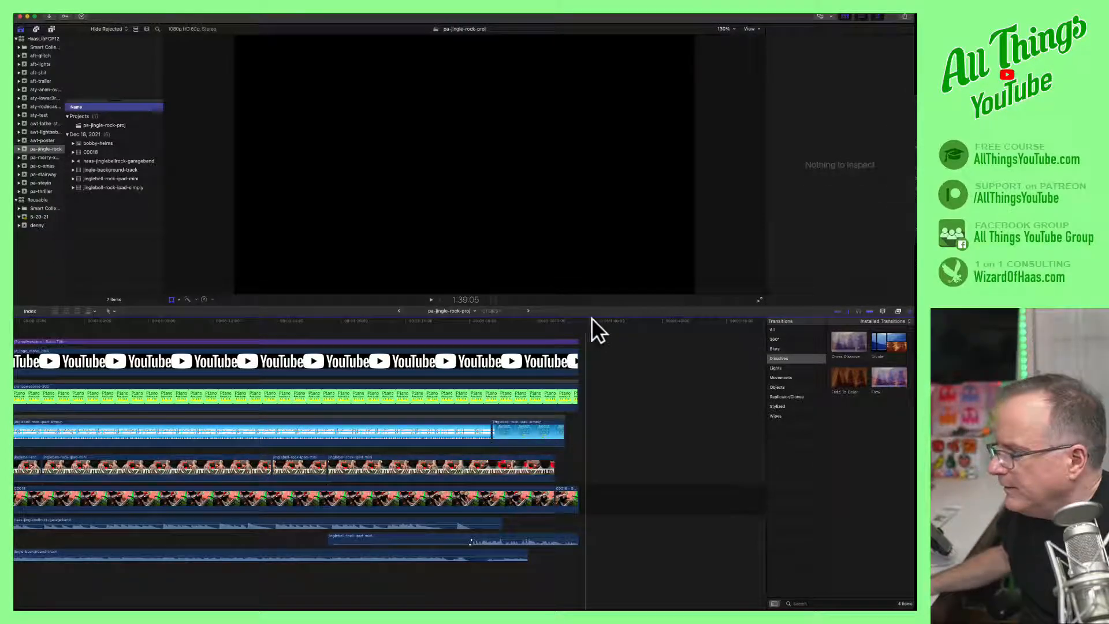
# Play the closing section from 1:22:01 to 1:35:15 to hear how the background audio ends.
pyautogui.moveTo(580, 321); pyautogui.dragTo(365, 335)
pyautogui.hotkey('shift', 't')
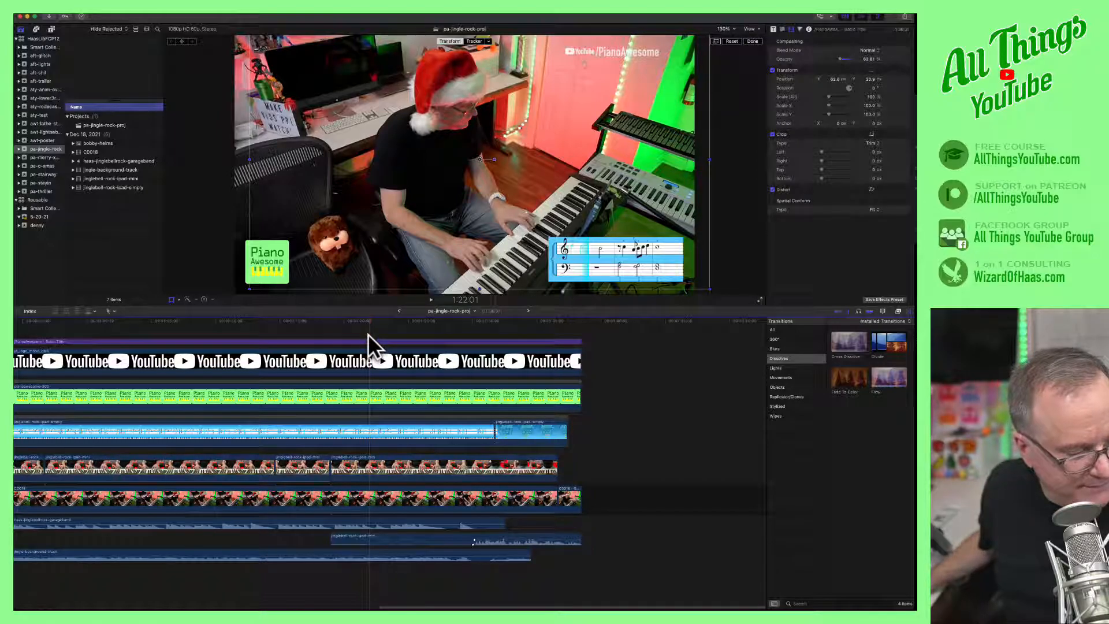
pyautogui.click(431, 300)
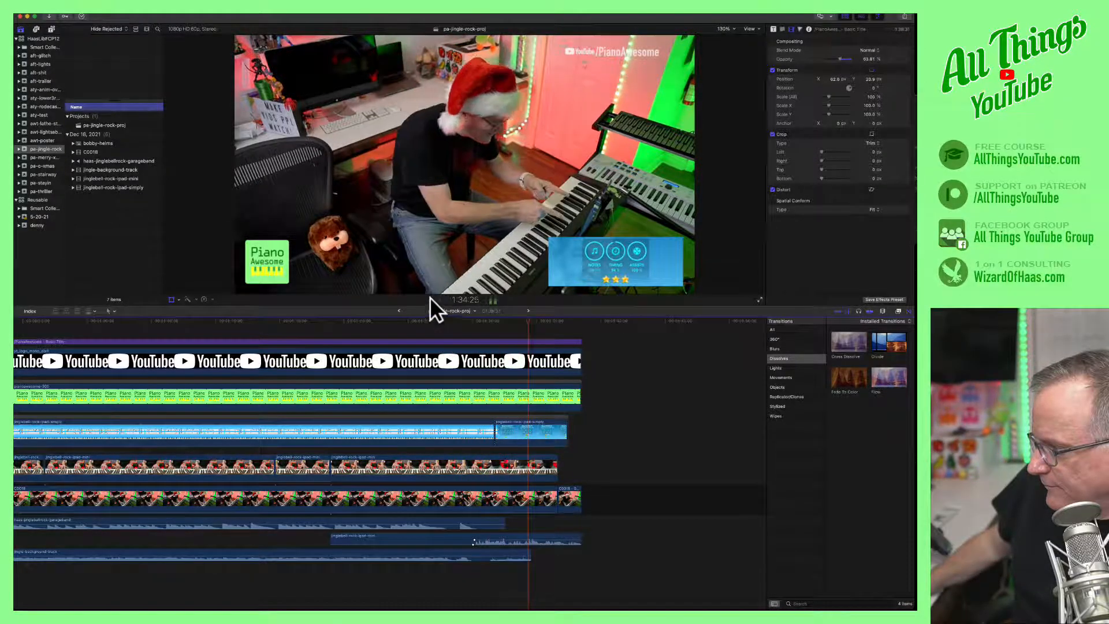
pyautogui.press('space')
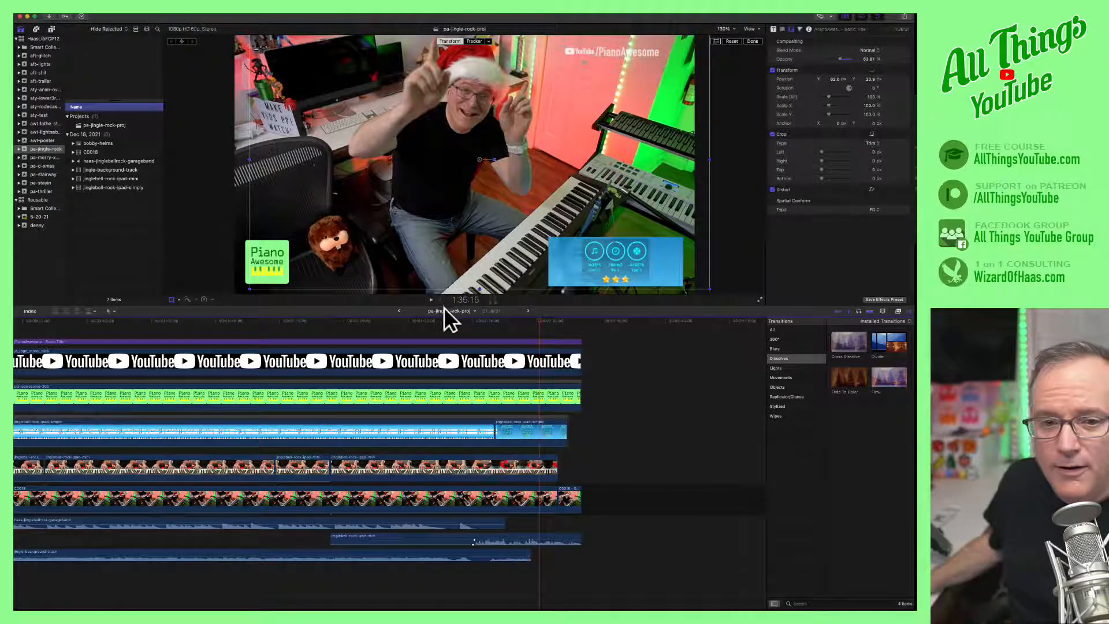
# Try to extend the ends of the garageband recording and the jingle-background-track audio clips further toward the end of the video.
pyautogui.click(529, 553)
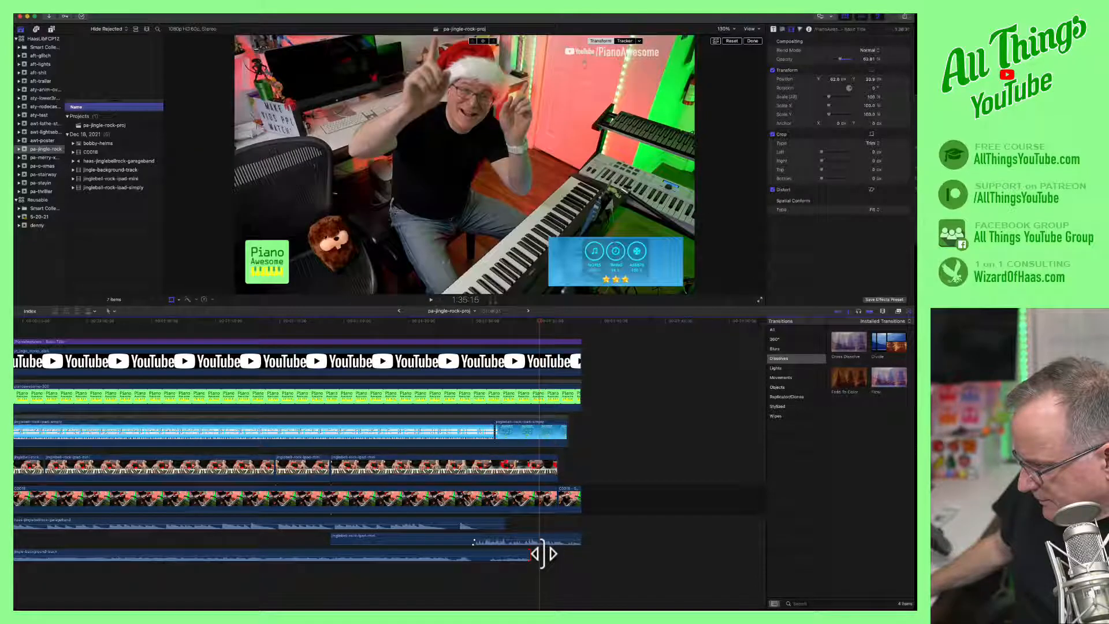
pyautogui.click(529, 553)
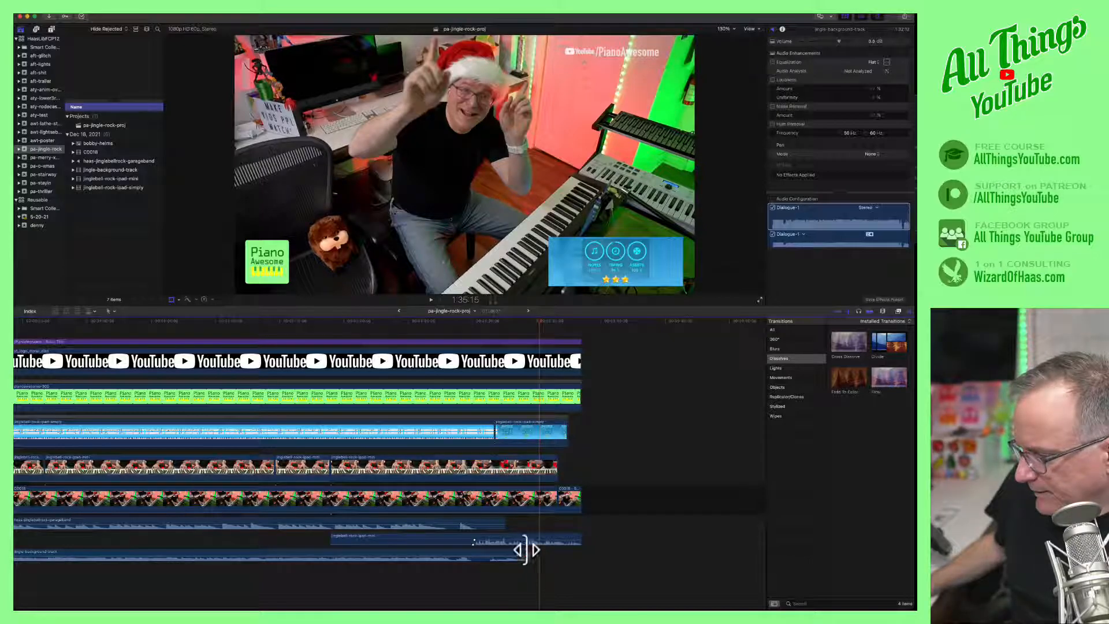
pyautogui.click(476, 518)
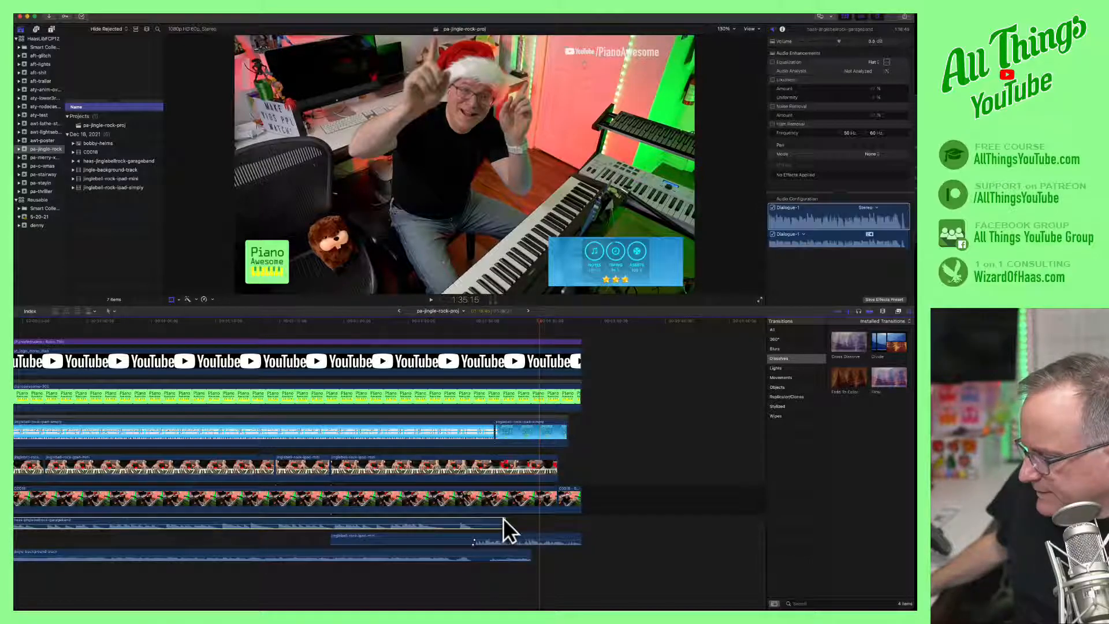
pyautogui.moveTo(500, 519); pyautogui.dragTo(536, 522)
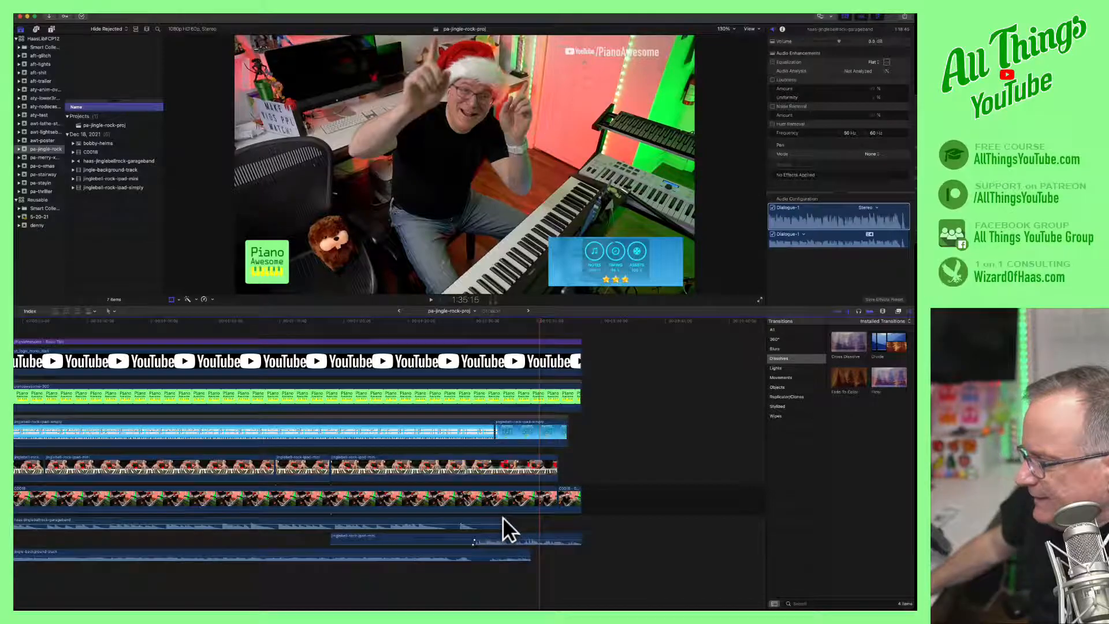
pyautogui.moveTo(537, 320); pyautogui.dragTo(490, 327)
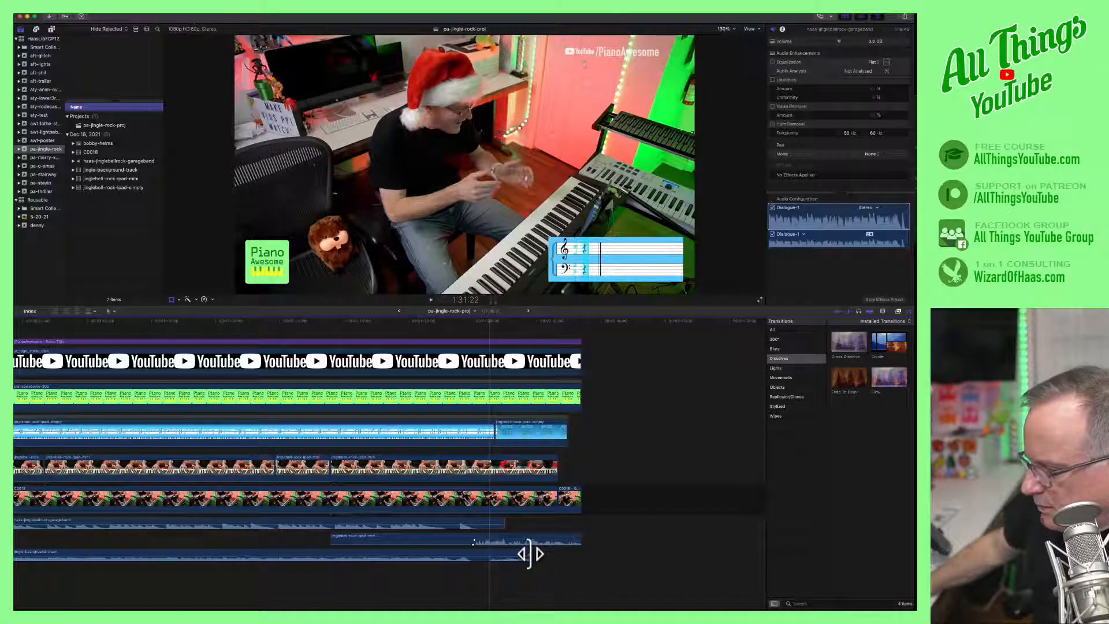
pyautogui.moveTo(530, 554); pyautogui.dragTo(483, 558)
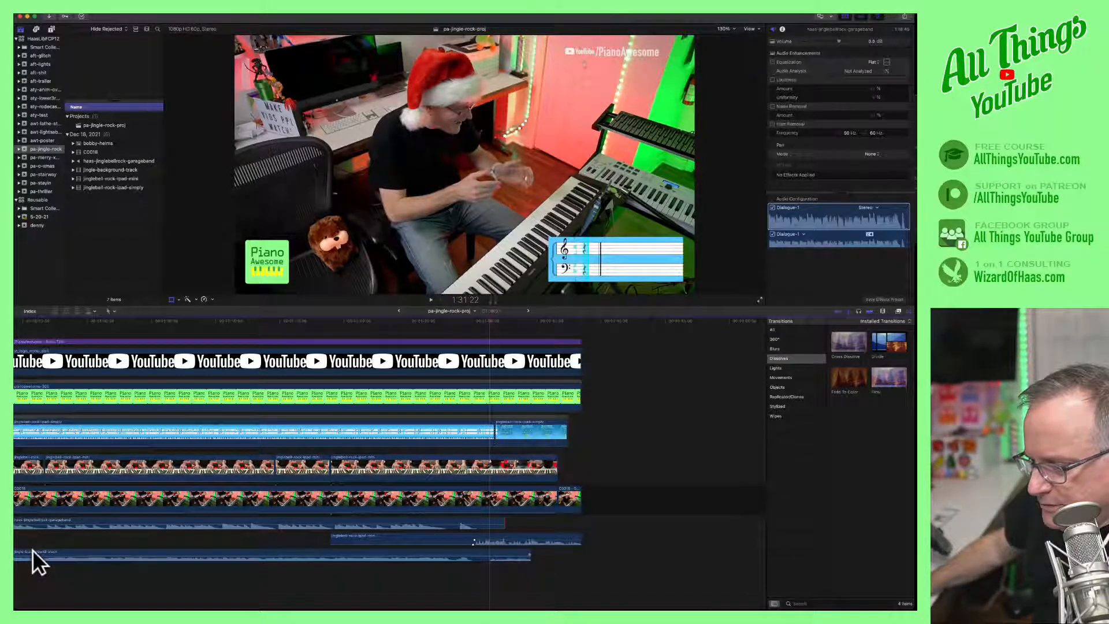
pyautogui.click(481, 554)
pyautogui.moveTo(530, 553); pyautogui.dragTo(554, 550)
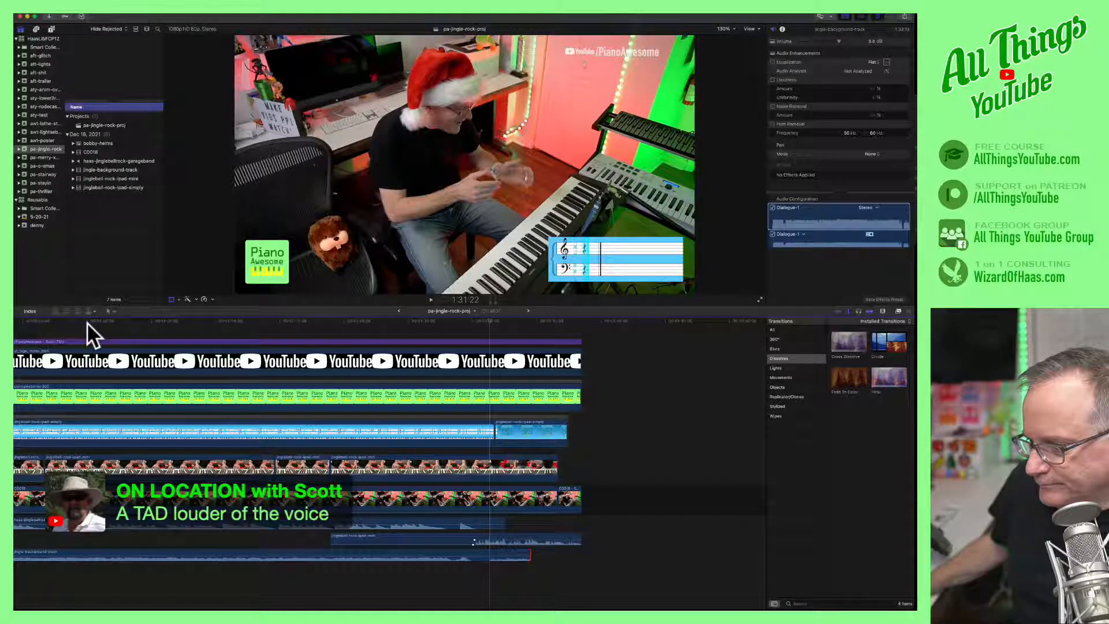
# Play the later part of the song up to 1:16:48 to judge the background track's level.
pyautogui.click(138, 321)
pyautogui.press('space')
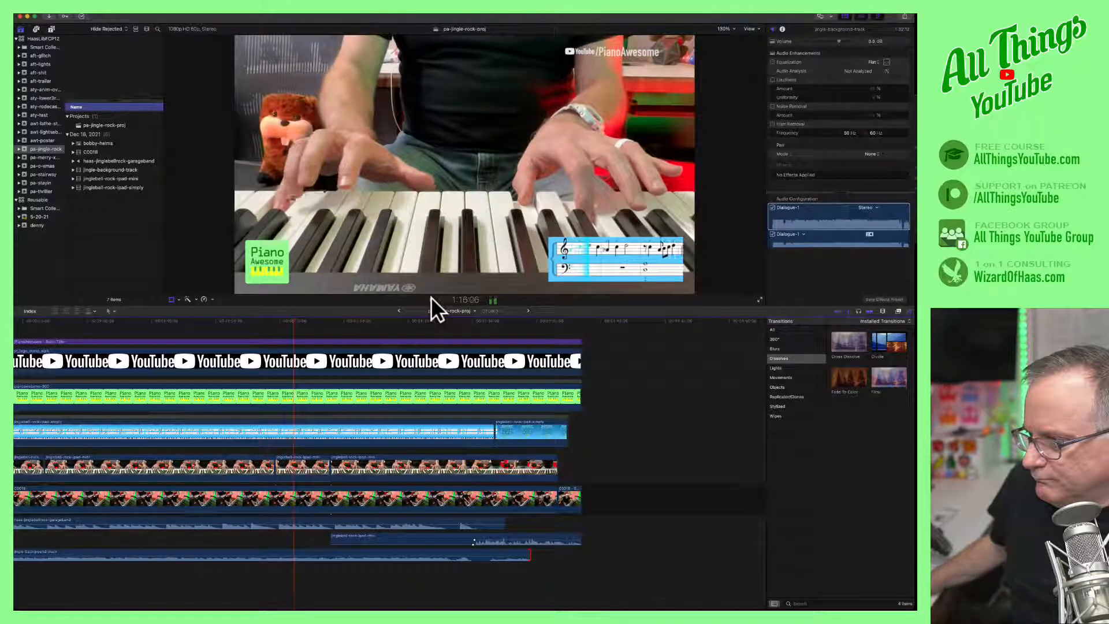
pyautogui.press('space')
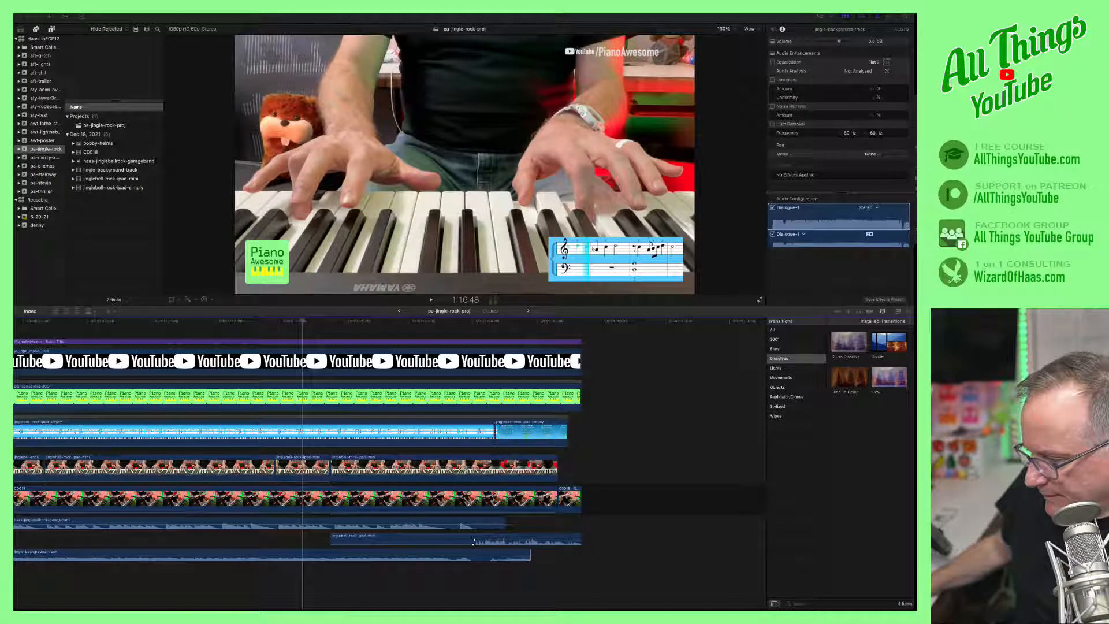
# Raise the jingle-background-track audio's volume slightly and play from 1:12:43 to 1:21:56 to check the mix.
pyautogui.click(288, 555)
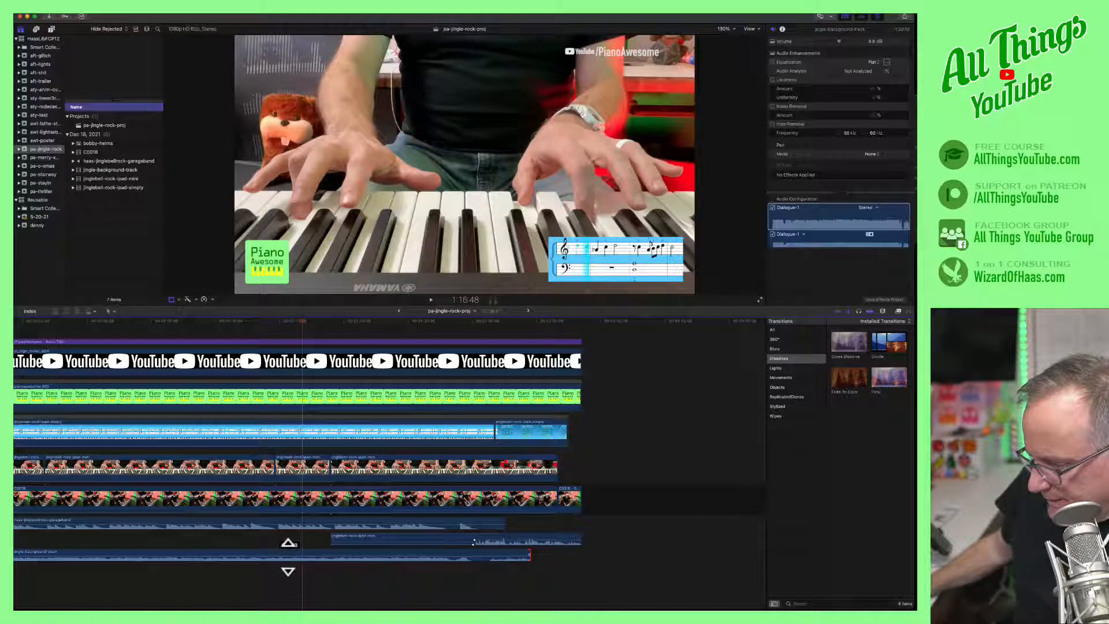
pyautogui.moveTo(288, 557); pyautogui.dragTo(289, 557)
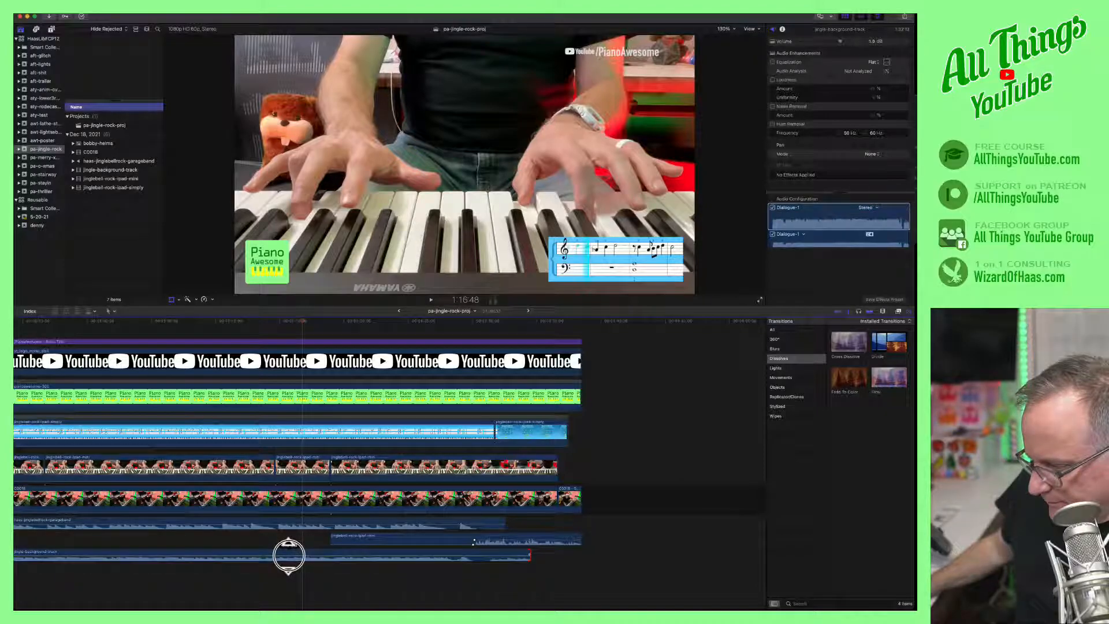
pyautogui.moveTo(289, 321); pyautogui.dragTo(250, 321)
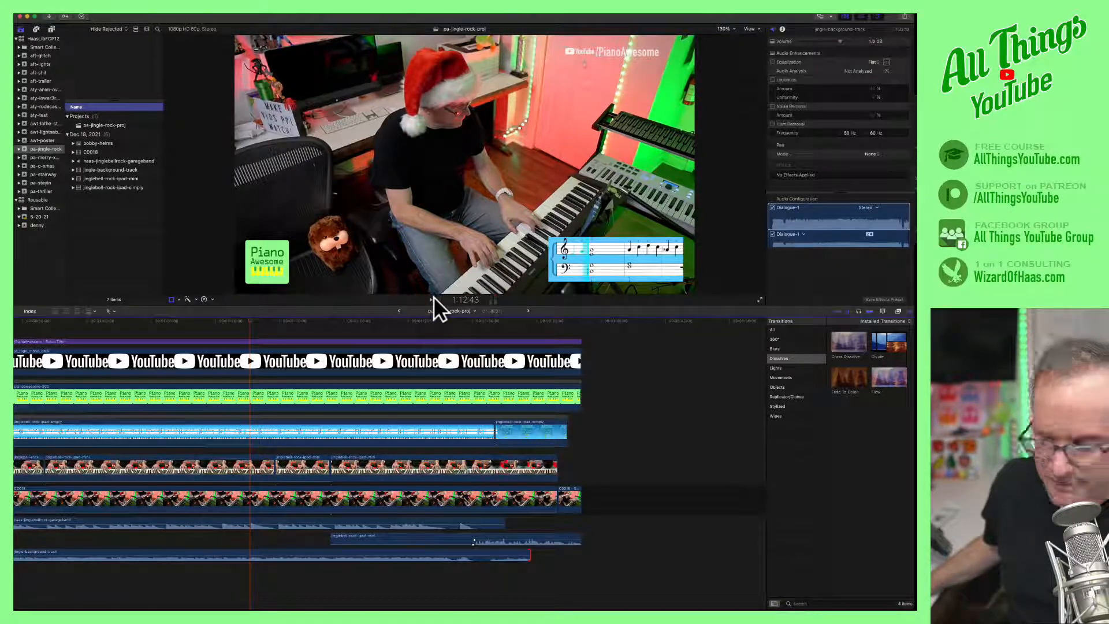
pyautogui.click(428, 296)
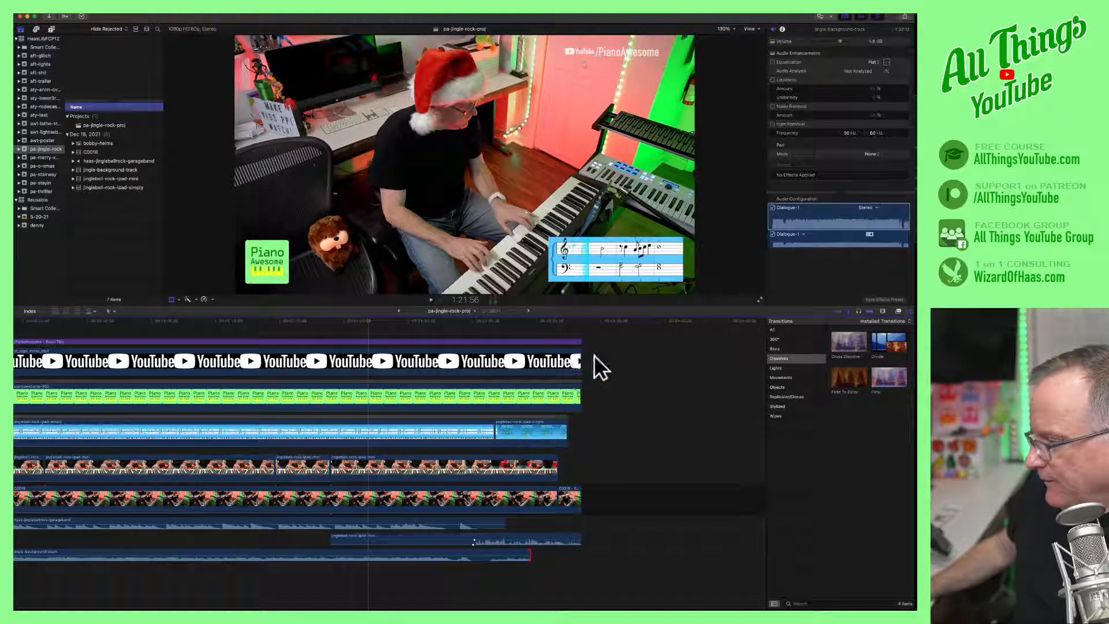
# Extend the end of the closing iPad score overlay clip to the end of the video and move the playhead to 1:37:53.
pyautogui.moveTo(359, 310); pyautogui.dragTo(567, 314)
pyautogui.moveTo(567, 425)
pyautogui.mouseDown()
pyautogui.moveTo(592, 421)
pyautogui.moveTo(582, 422)
pyautogui.mouseUp()
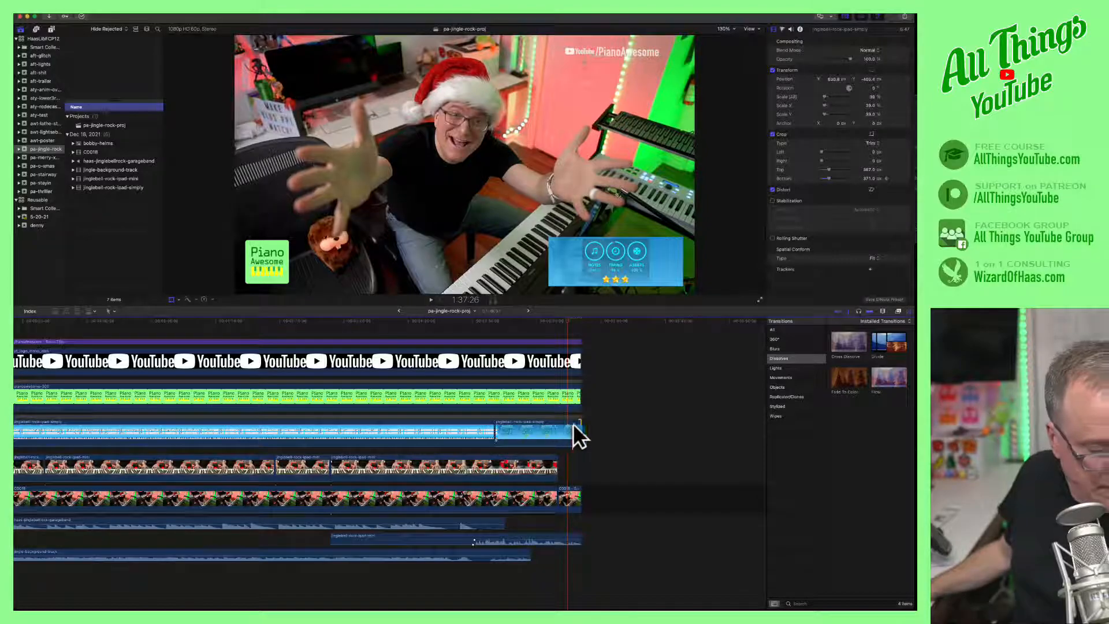
pyautogui.click(568, 319)
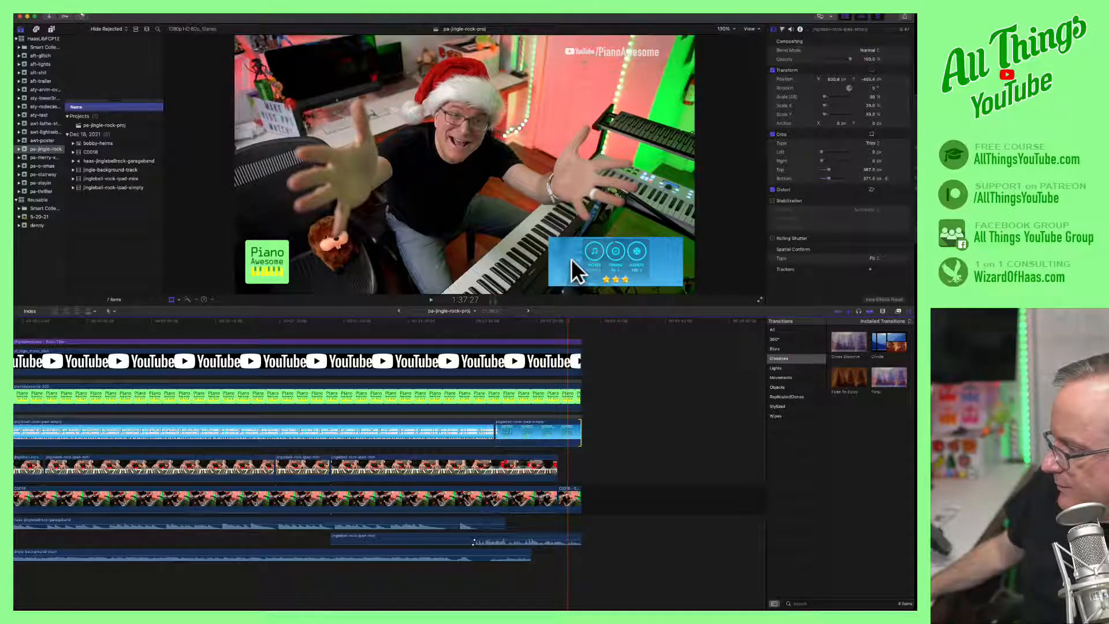
pyautogui.click(581, 320)
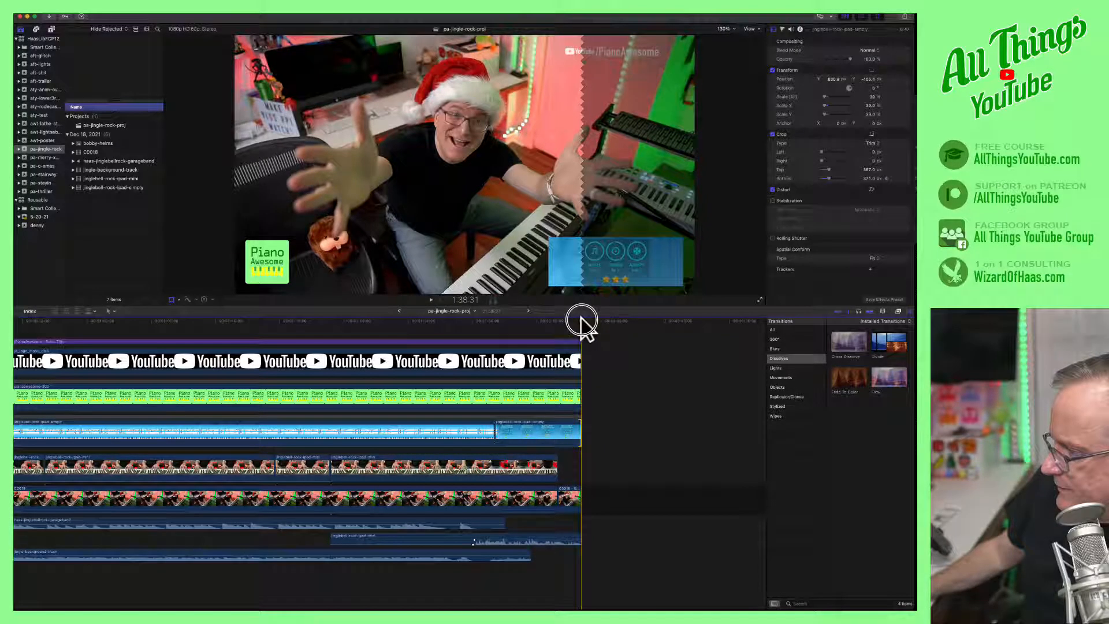
pyautogui.moveTo(581, 319)
pyautogui.mouseDown()
pyautogui.moveTo(563, 319)
pyautogui.moveTo(573, 318)
pyautogui.mouseUp()
pyautogui.press('super+shift+4')
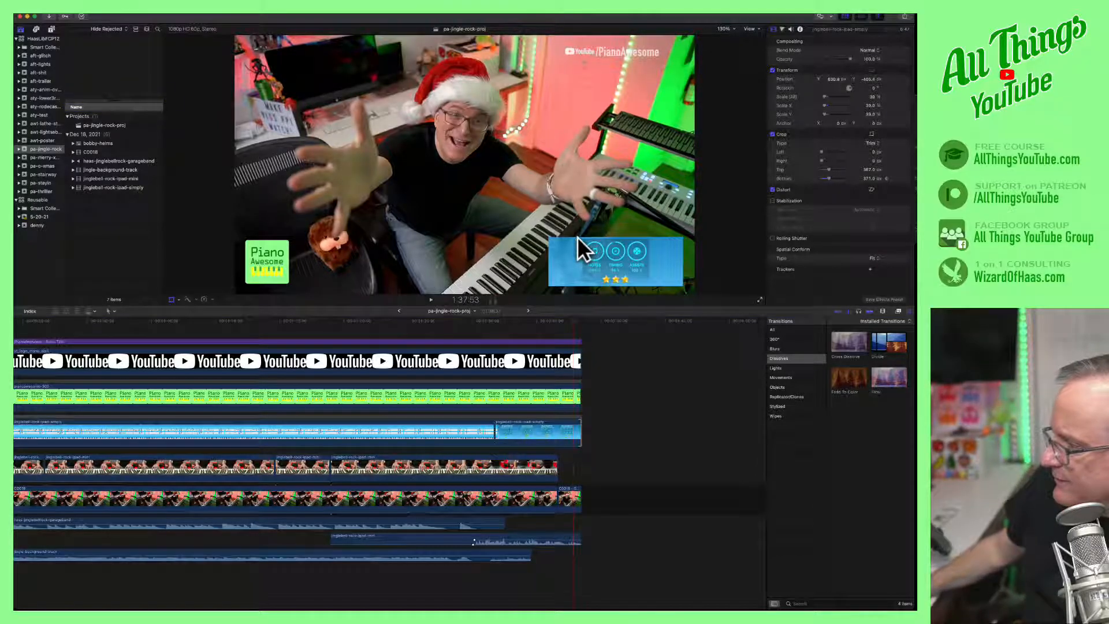
pyautogui.moveTo(577, 239); pyautogui.dragTo(674, 292)
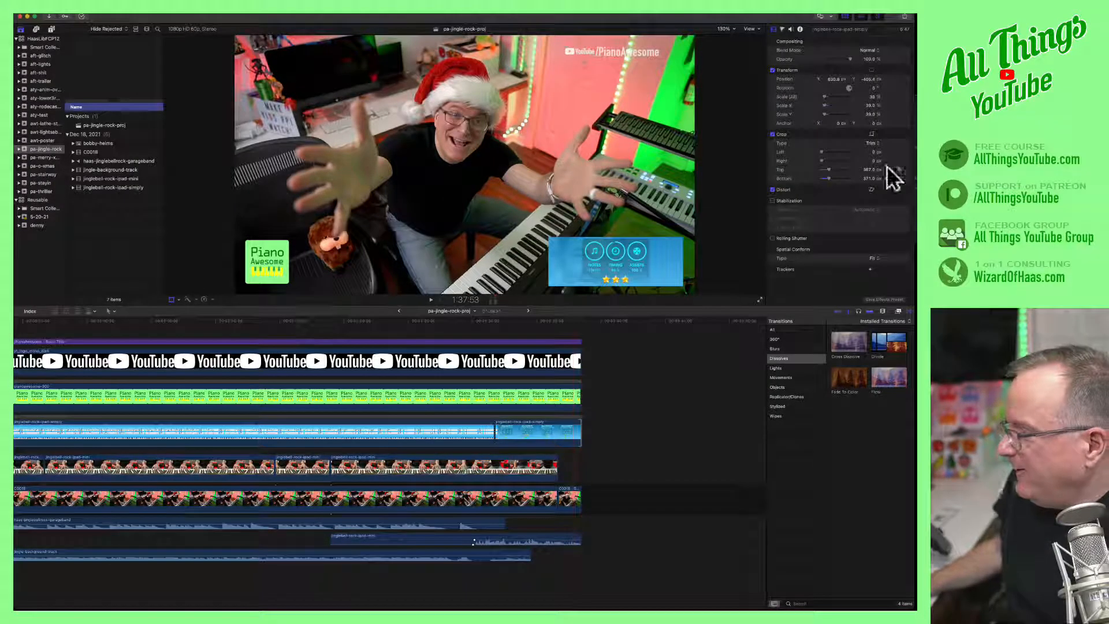
# Start a file export of the project, title it jingle-rock-cover, and review its format and codec settings.
pyautogui.click(904, 18)
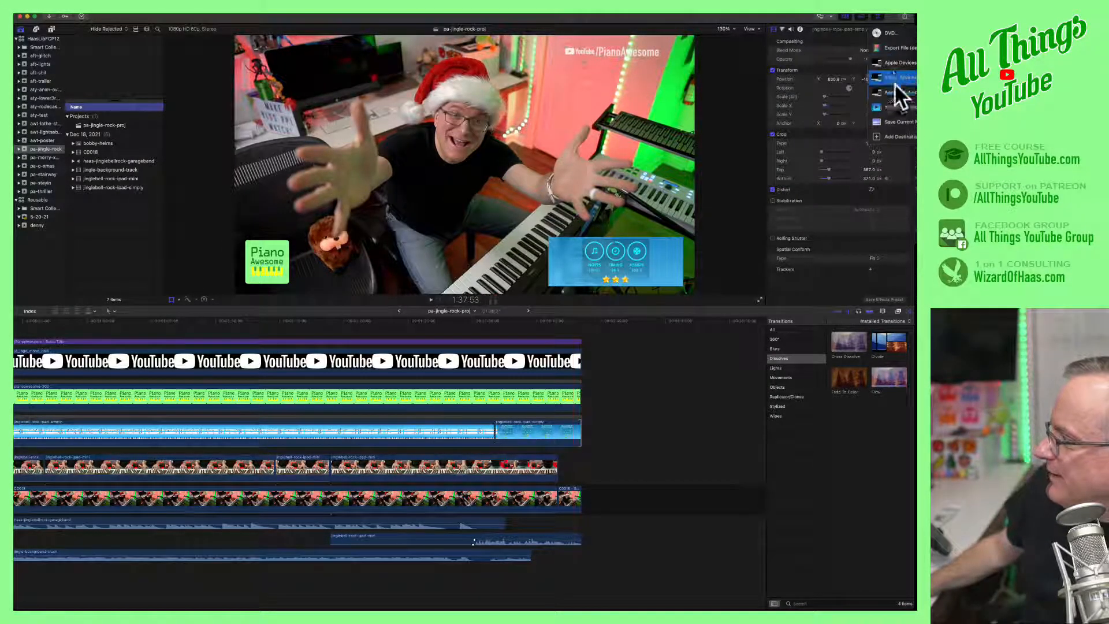
pyautogui.click(895, 50)
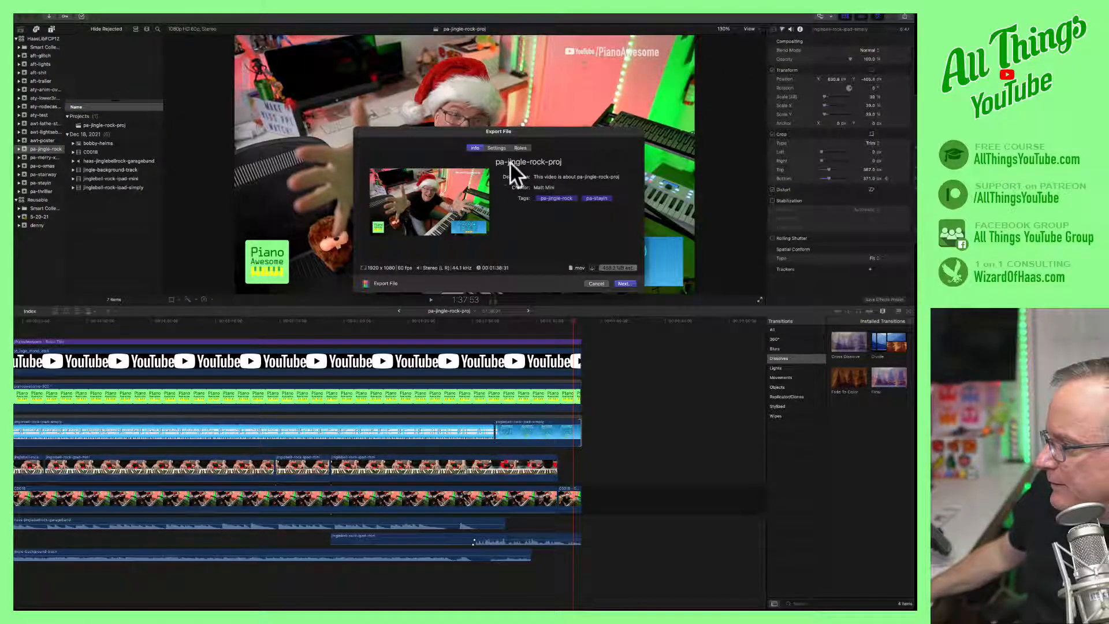
pyautogui.click(508, 161)
pyautogui.moveTo(507, 161); pyautogui.dragTo(595, 162)
pyautogui.press('BackSpace')
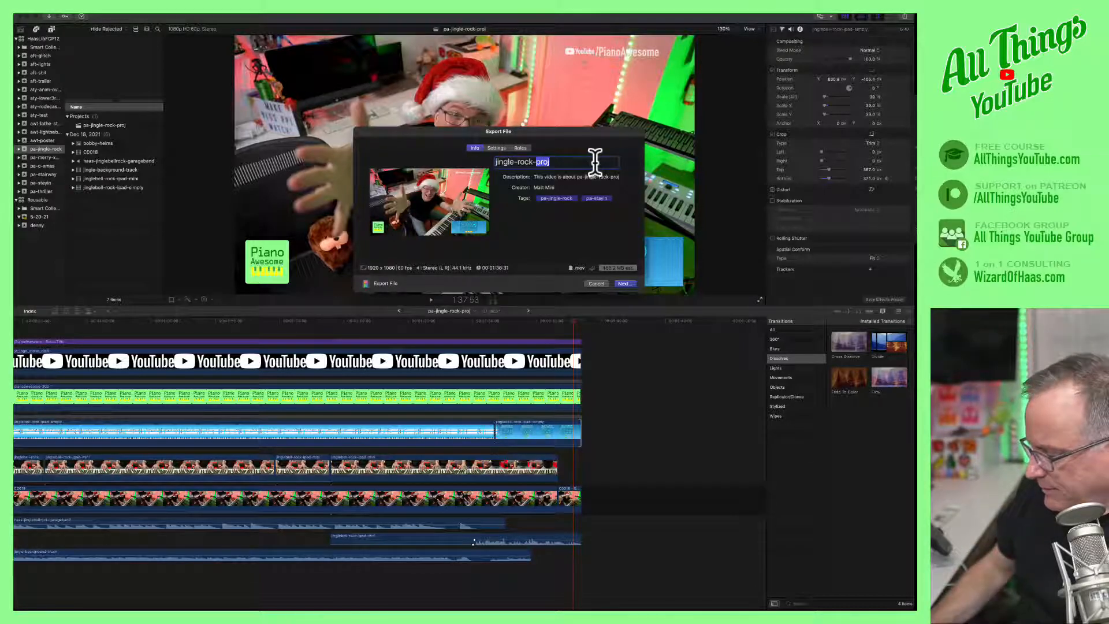
pyautogui.write('cover')
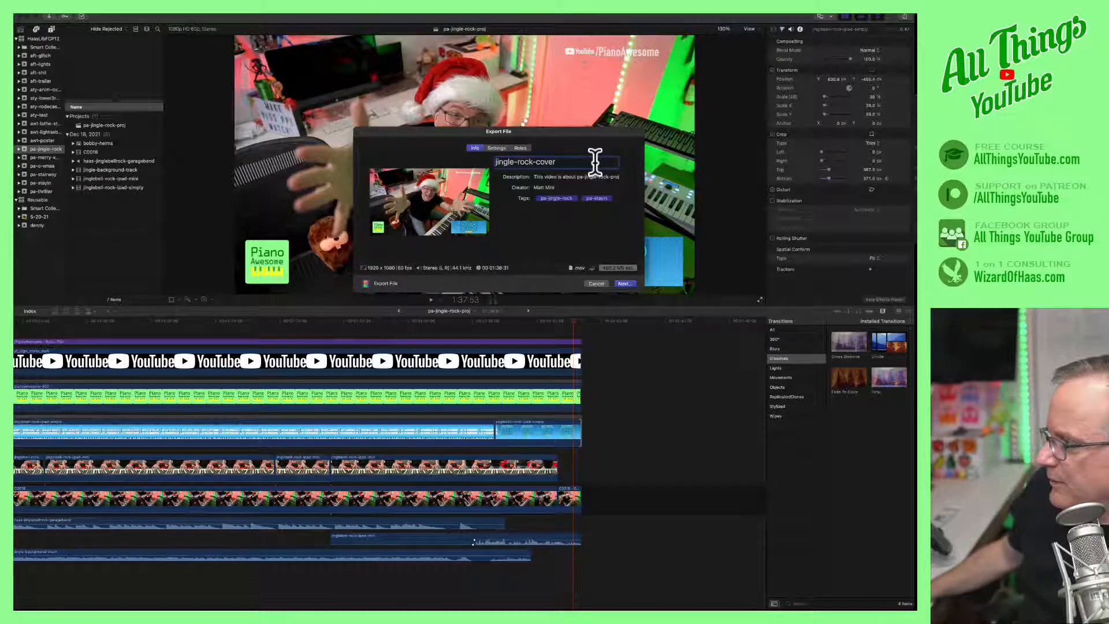
pyautogui.click(597, 198)
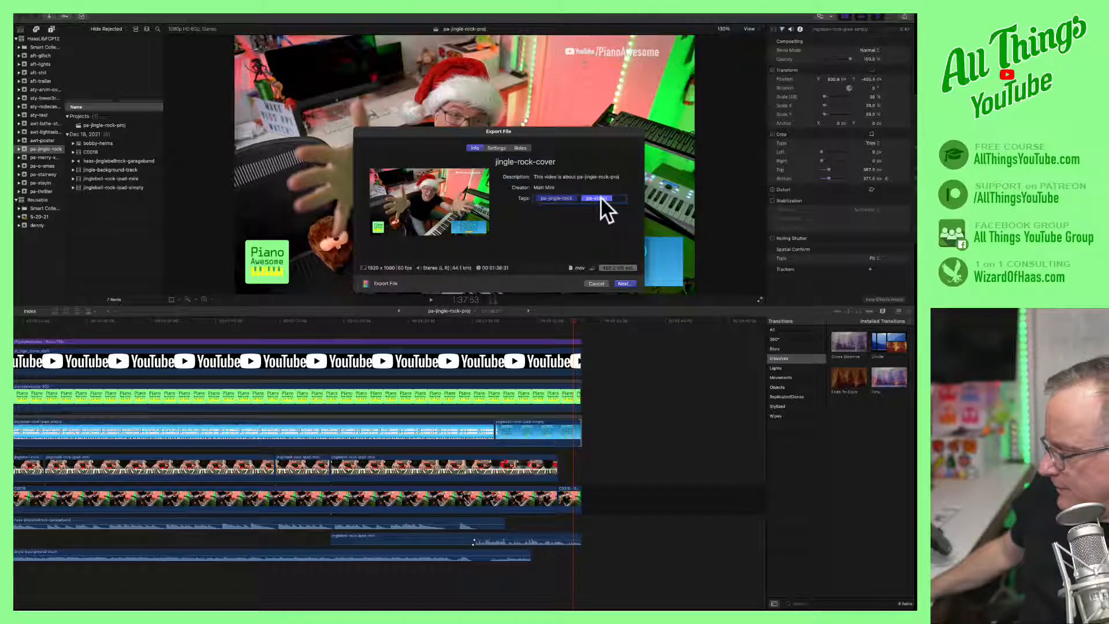
pyautogui.click(496, 148)
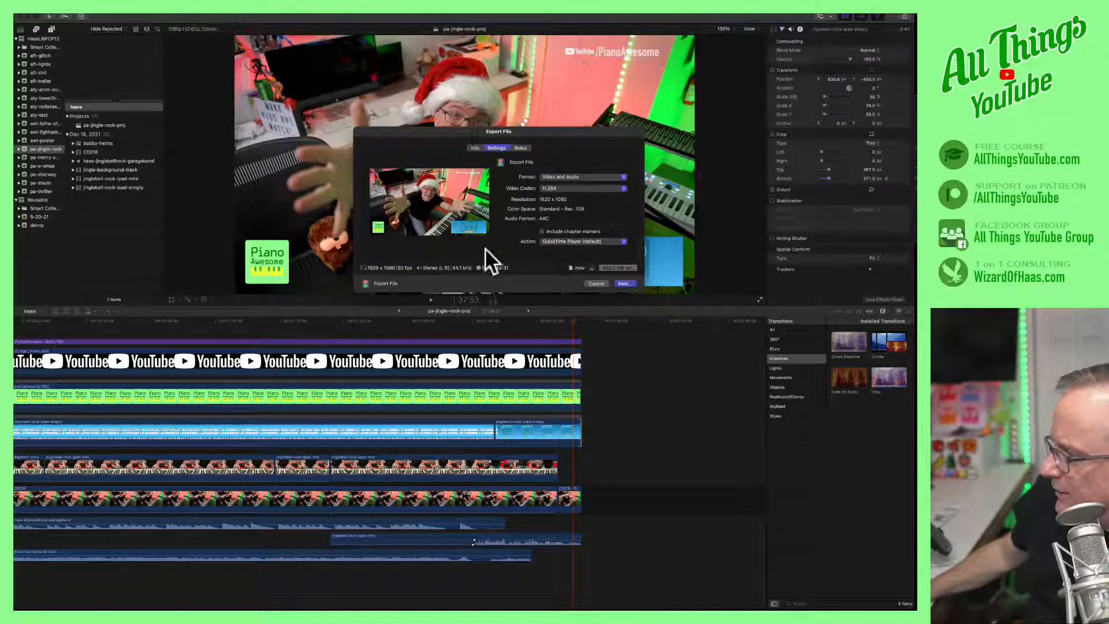
# Save the export as jingle-rock-cover in the pa-jinglebellrock folder inside vids.
pyautogui.click(622, 283)
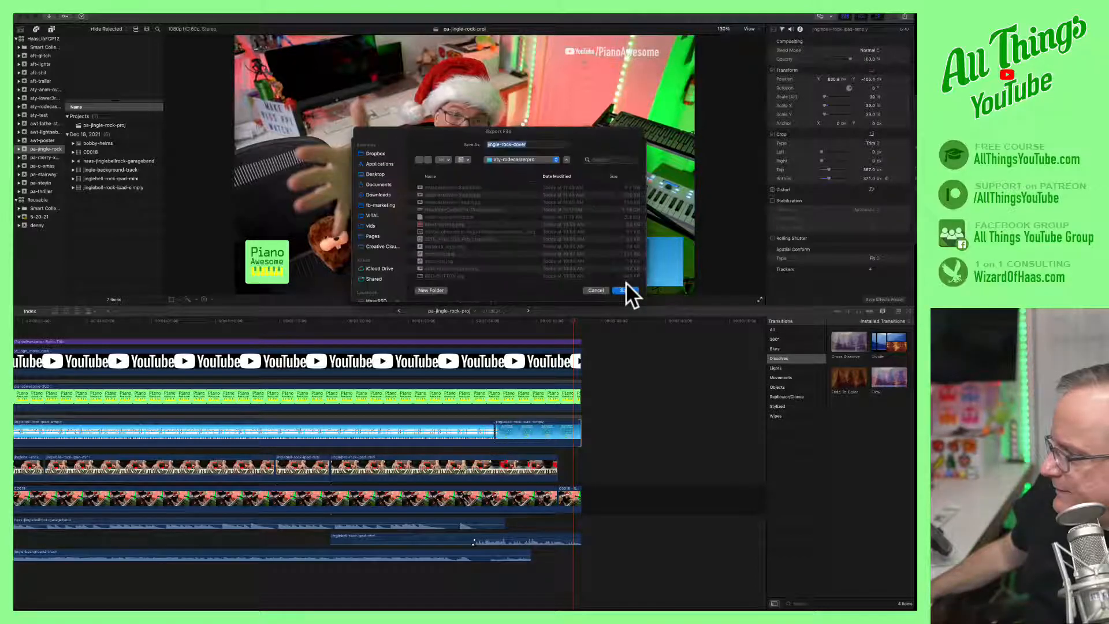
pyautogui.click(507, 159)
pyautogui.click(503, 168)
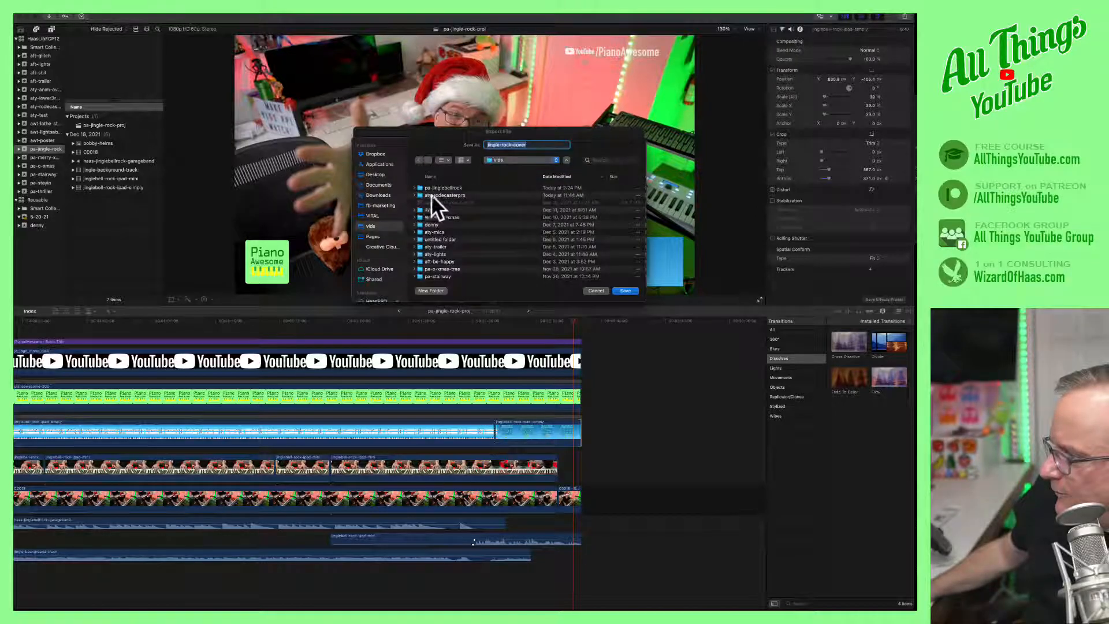
pyautogui.doubleClick(433, 187)
pyautogui.click(532, 145)
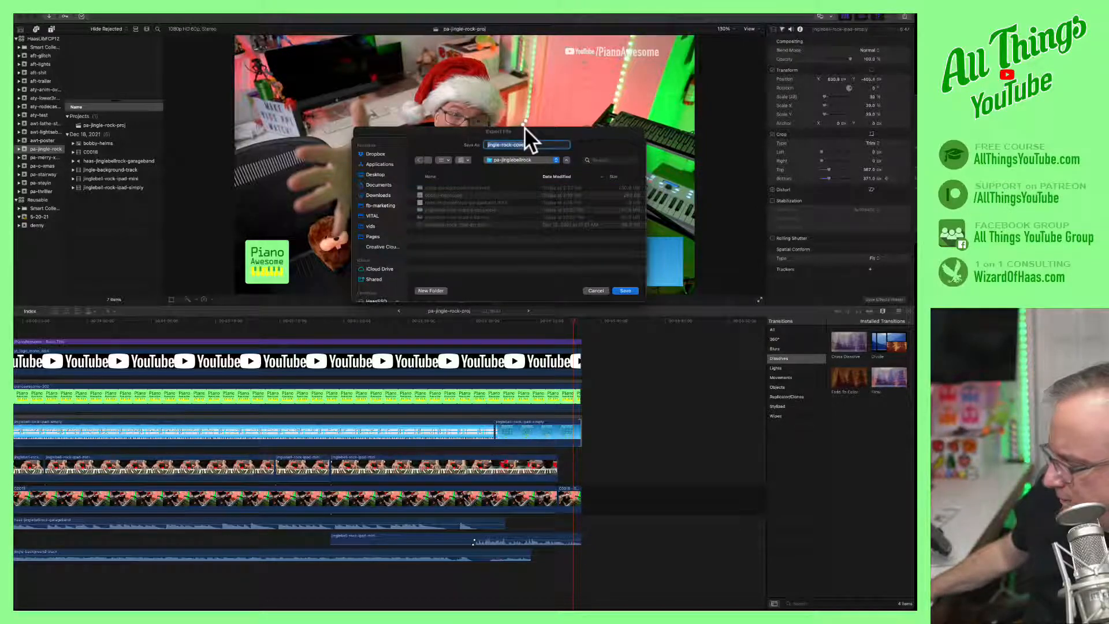
pyautogui.click(626, 290)
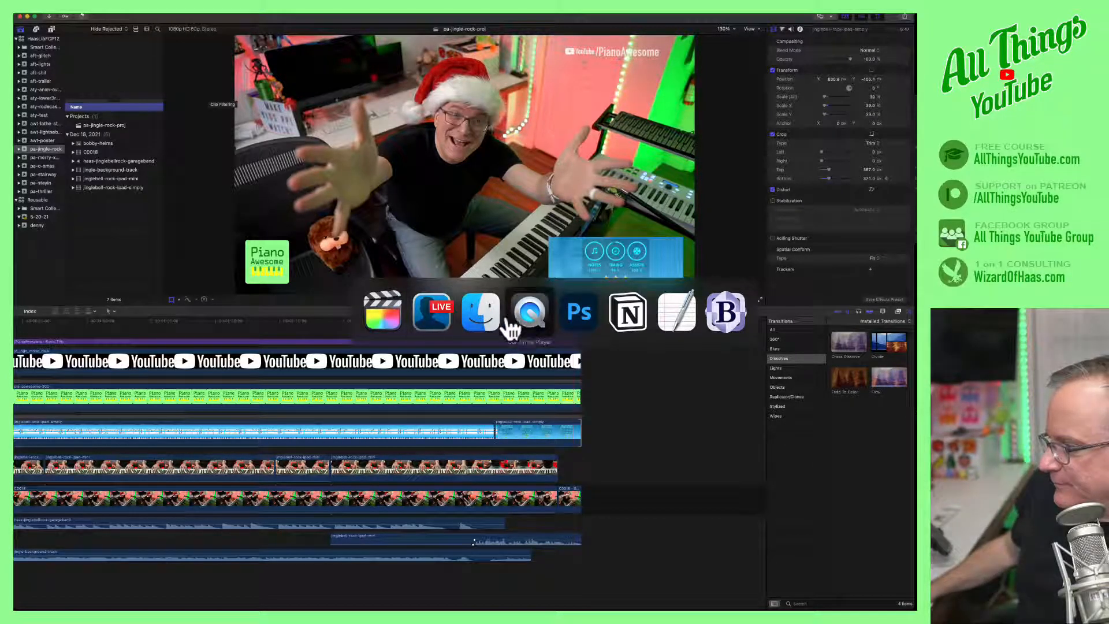
pyautogui.click(677, 314)
pyautogui.click(144, 49)
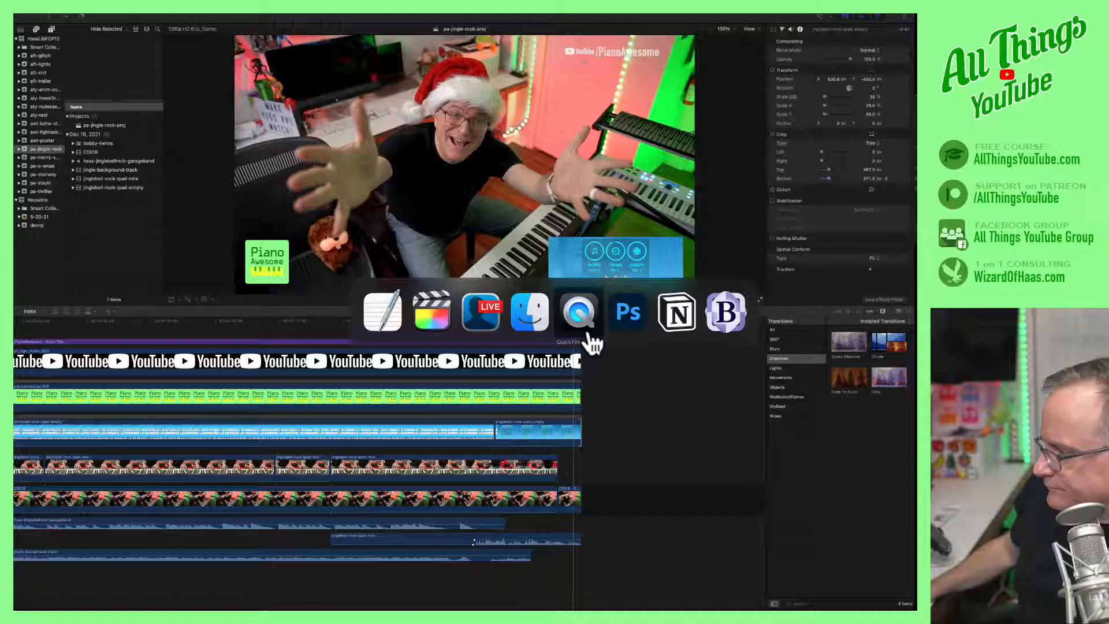
pyautogui.click(582, 329)
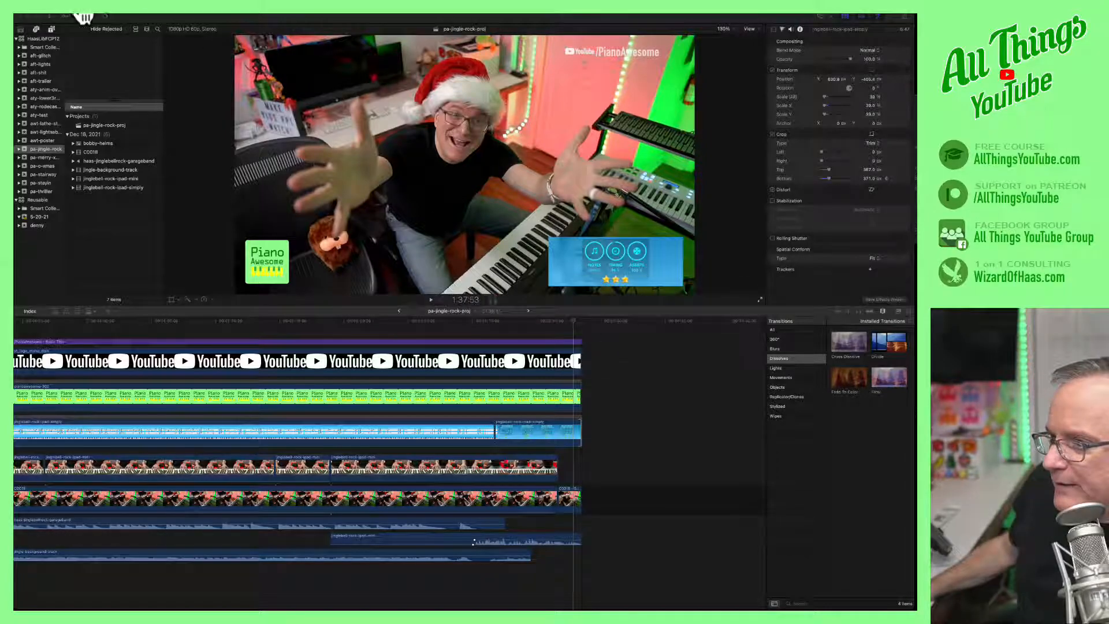
pyautogui.click(49, 17)
pyautogui.click(50, 16)
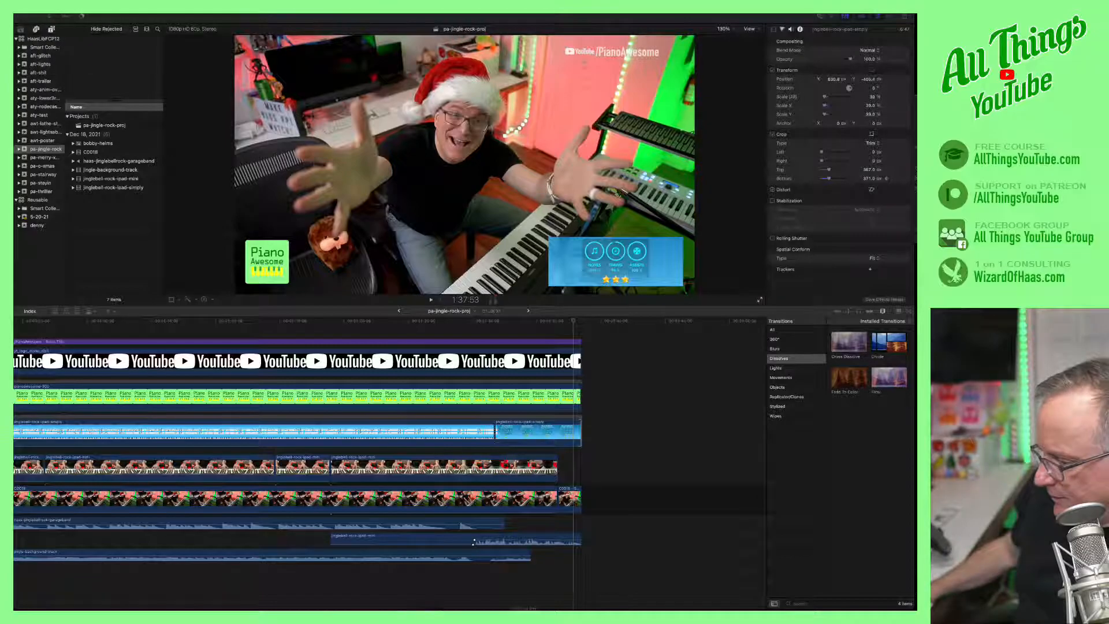
# Switch to Chrome, open the YouTube video "Notion for Content Creation - Live Build Part 1" and pause it.
pyautogui.click(366, 610)
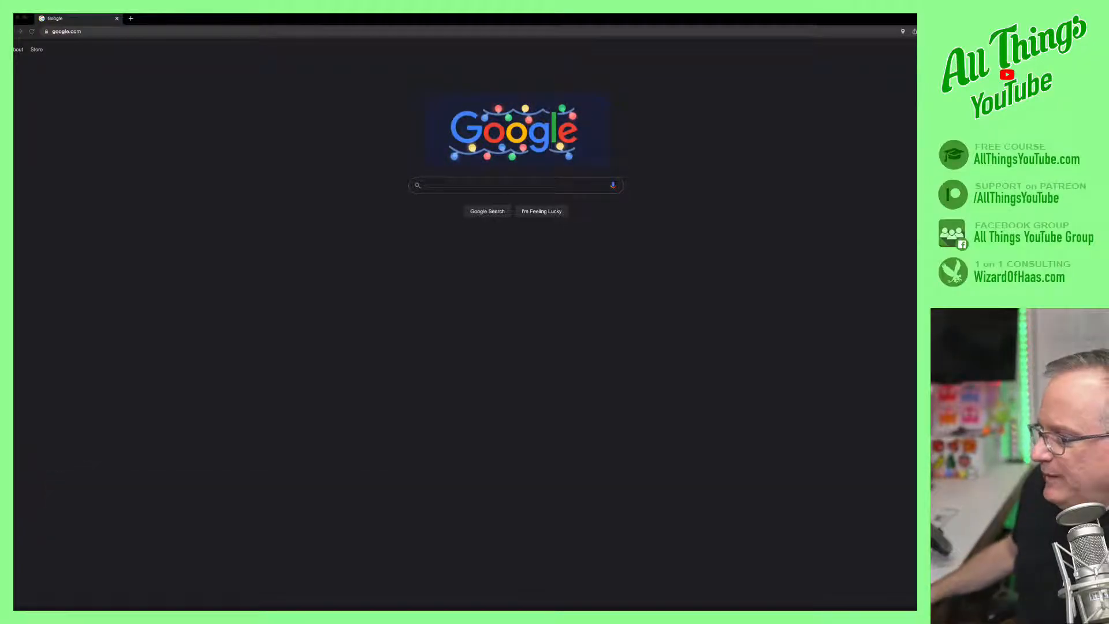
pyautogui.click(112, 29)
pyautogui.write('youtu.be/P3PTFLWT4M')
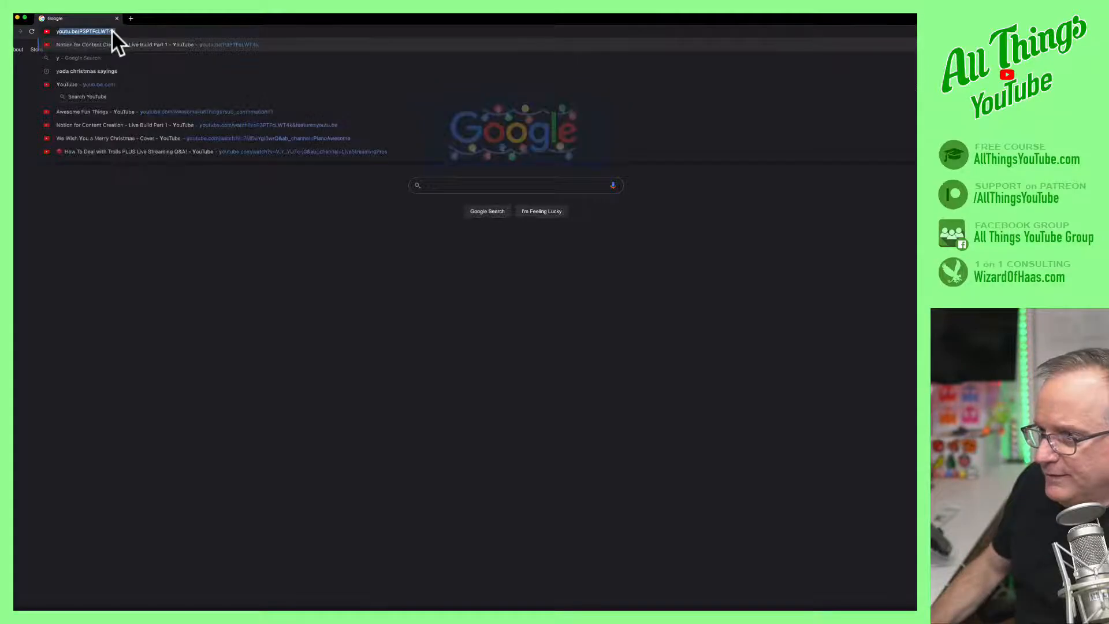
pyautogui.press('Return')
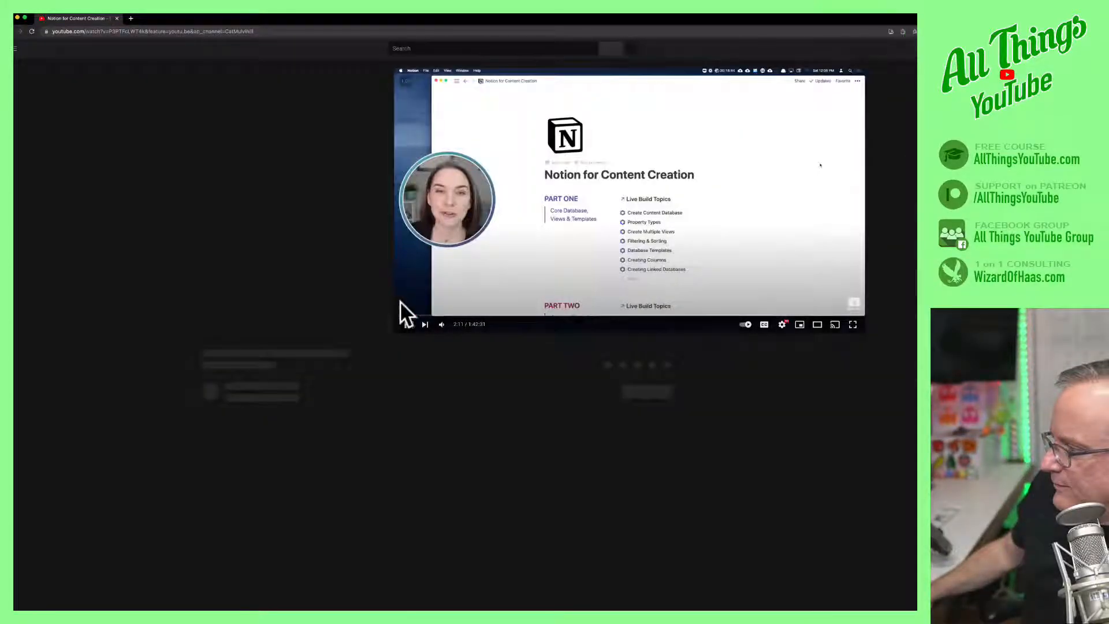
pyautogui.click(401, 323)
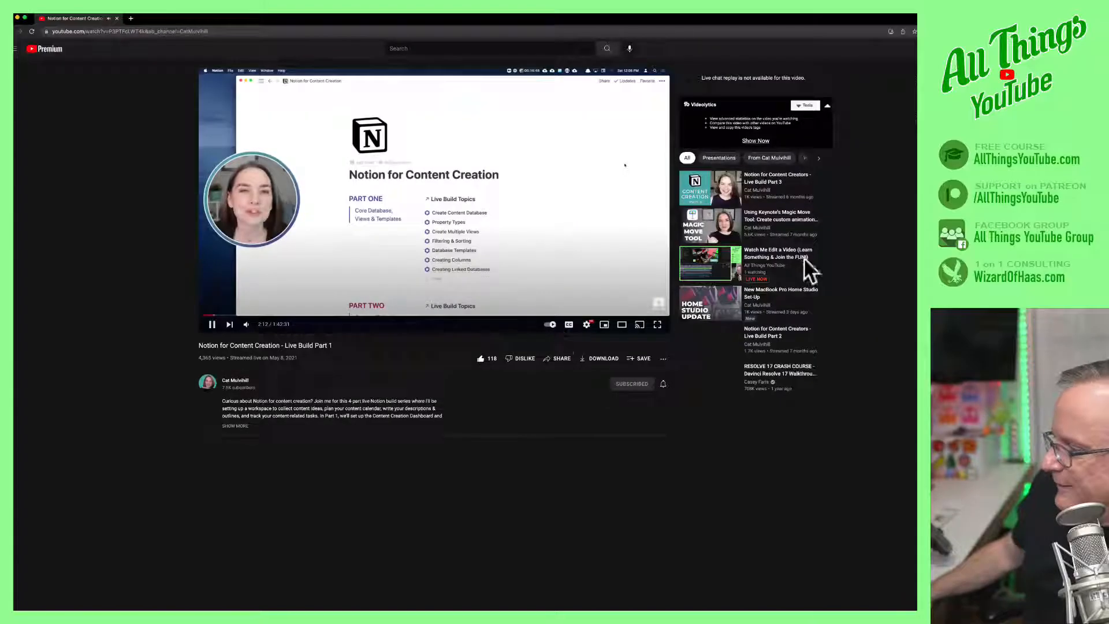
pyautogui.click(212, 323)
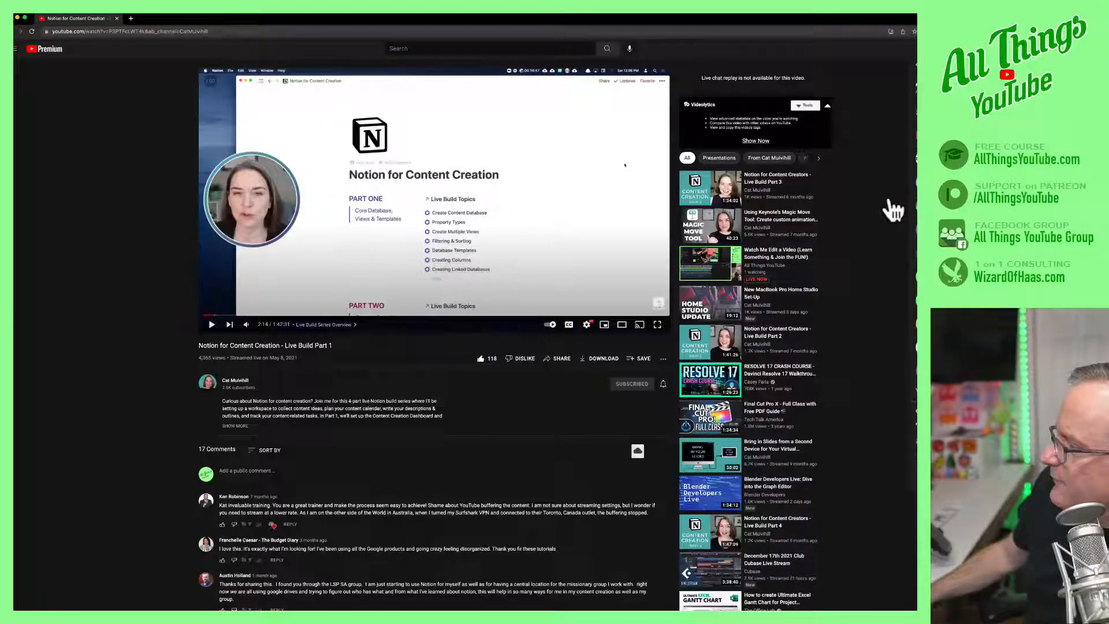
# Return to the pa-jingle-rock-proj project in Final Cut Pro.
pyautogui.press('super+Tab')
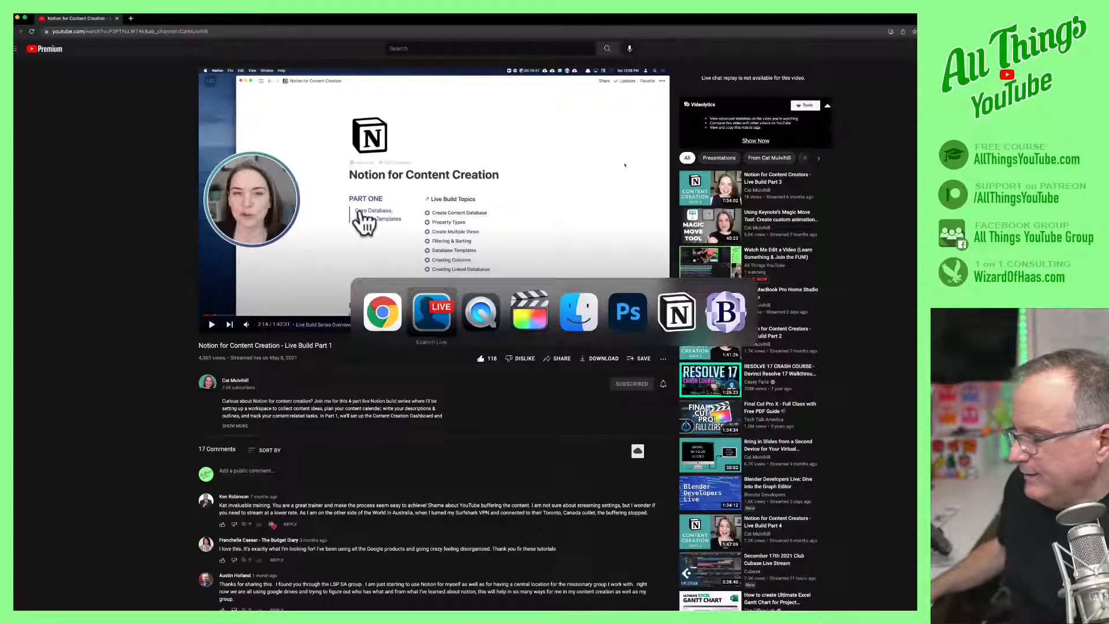
pyautogui.click(468, 328)
pyautogui.press('super+Tab')
pyautogui.click(524, 326)
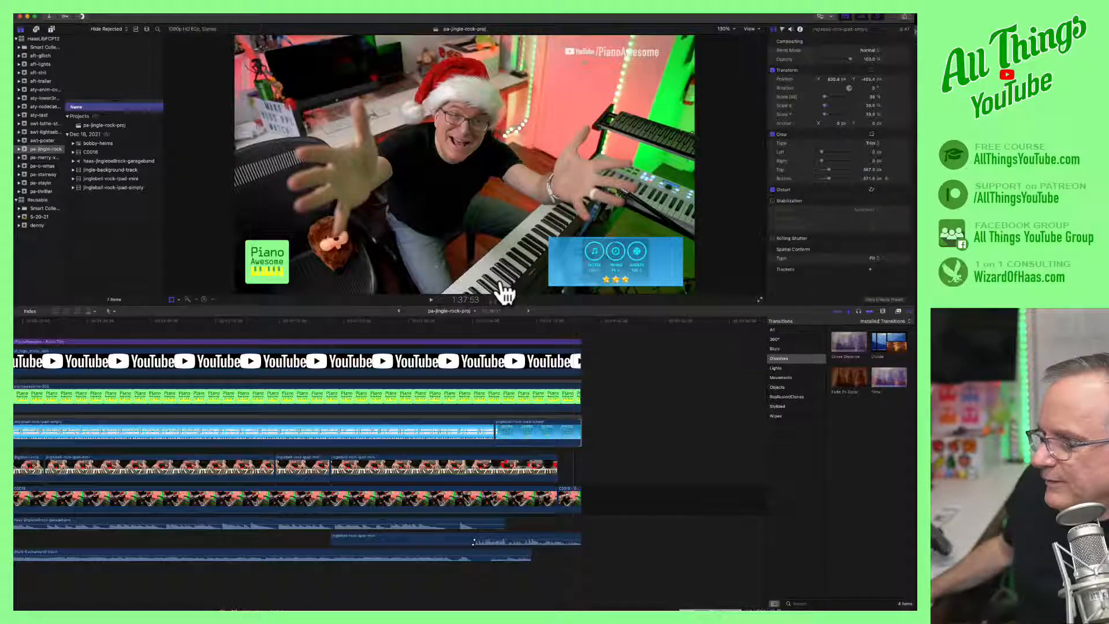